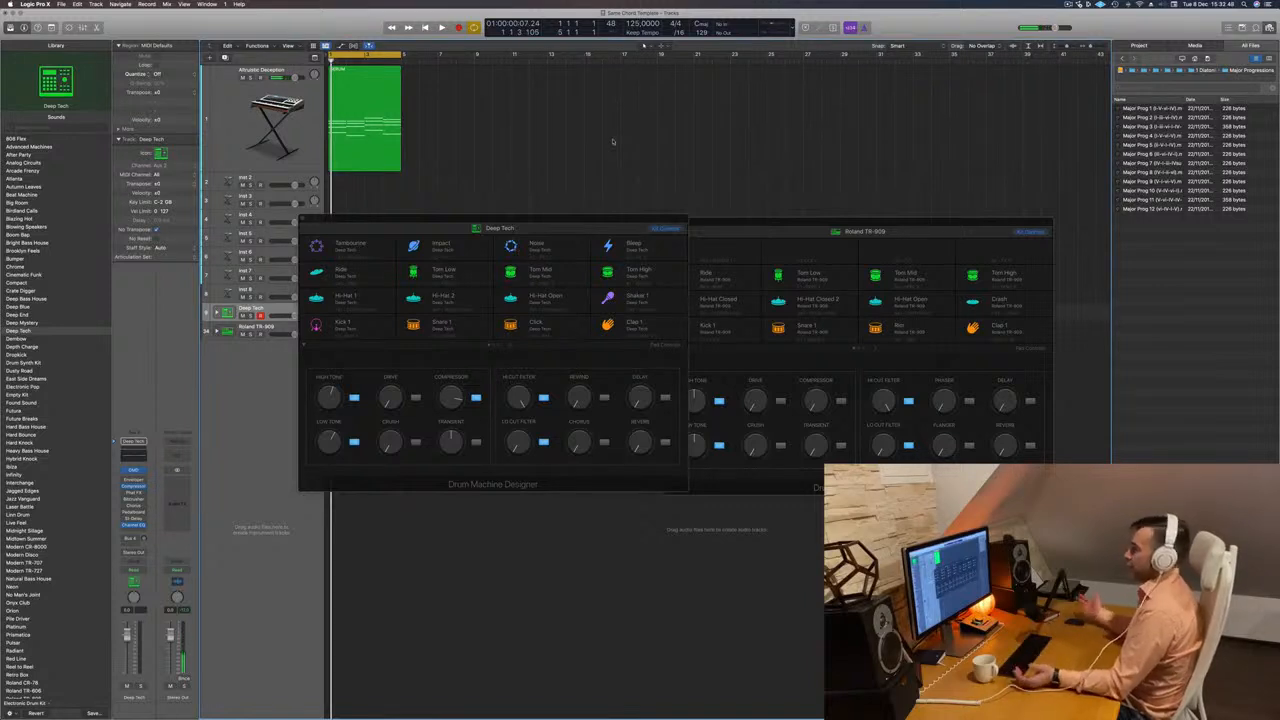
Hide the file browser, move the Deep Tech kit window aside and expand the Roland TR-909 kit into its individual drum tracks.
key(f)
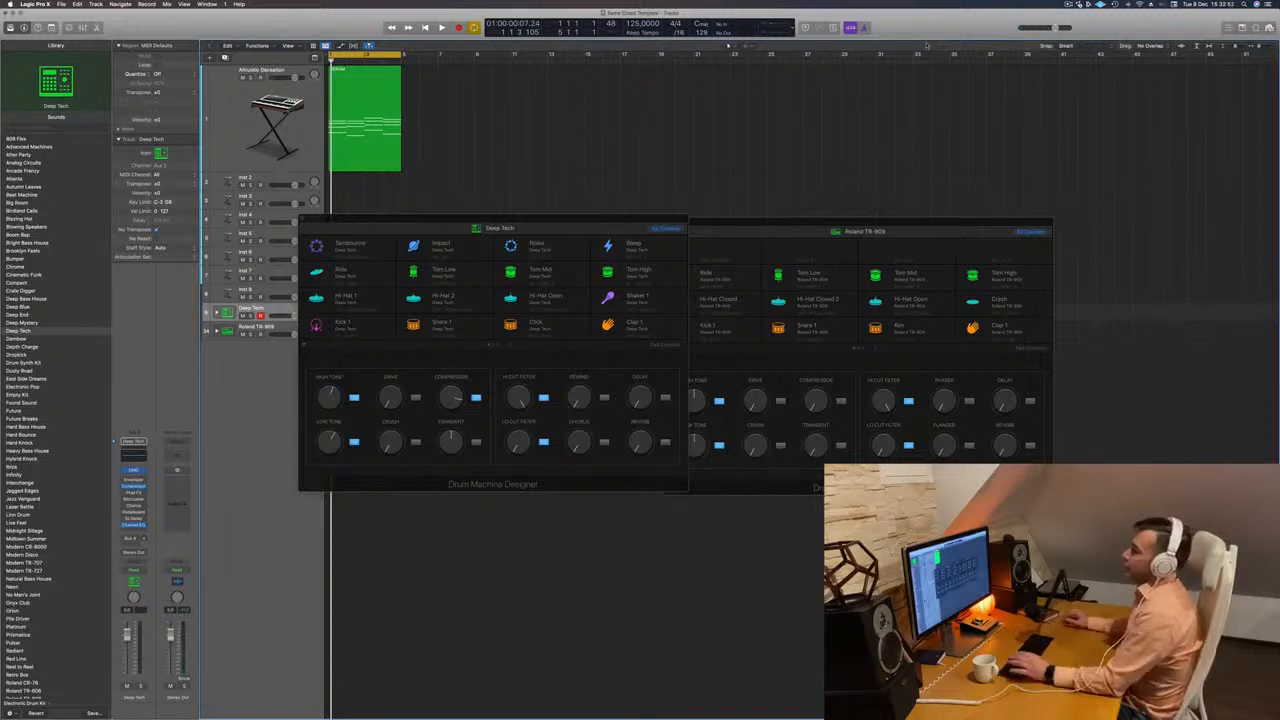
drag(614, 221, 960, 131)
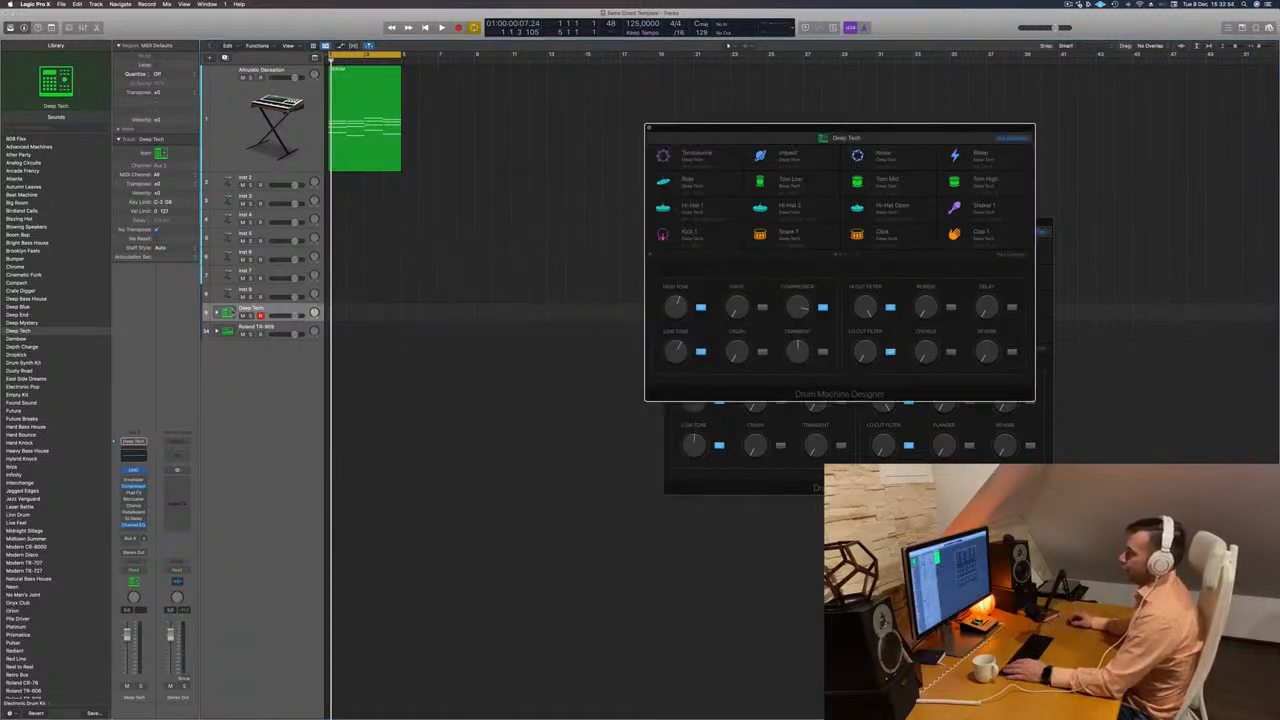
click(216, 329)
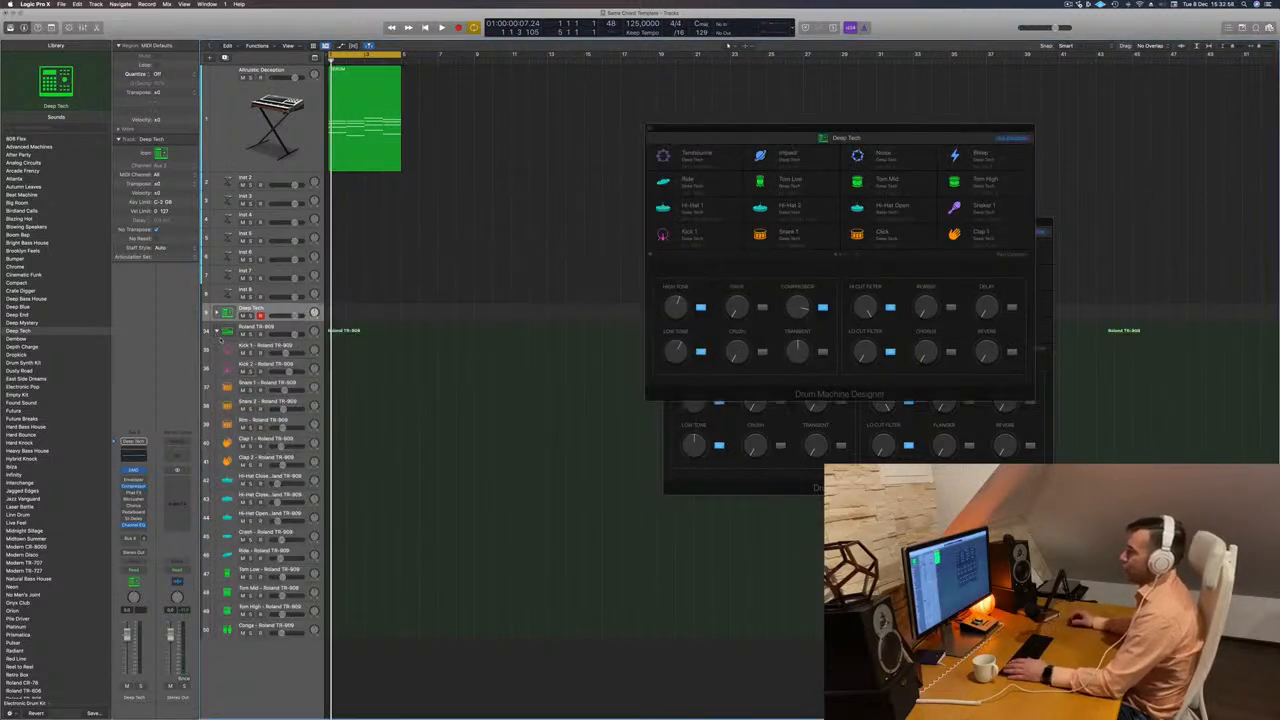
click(283, 328)
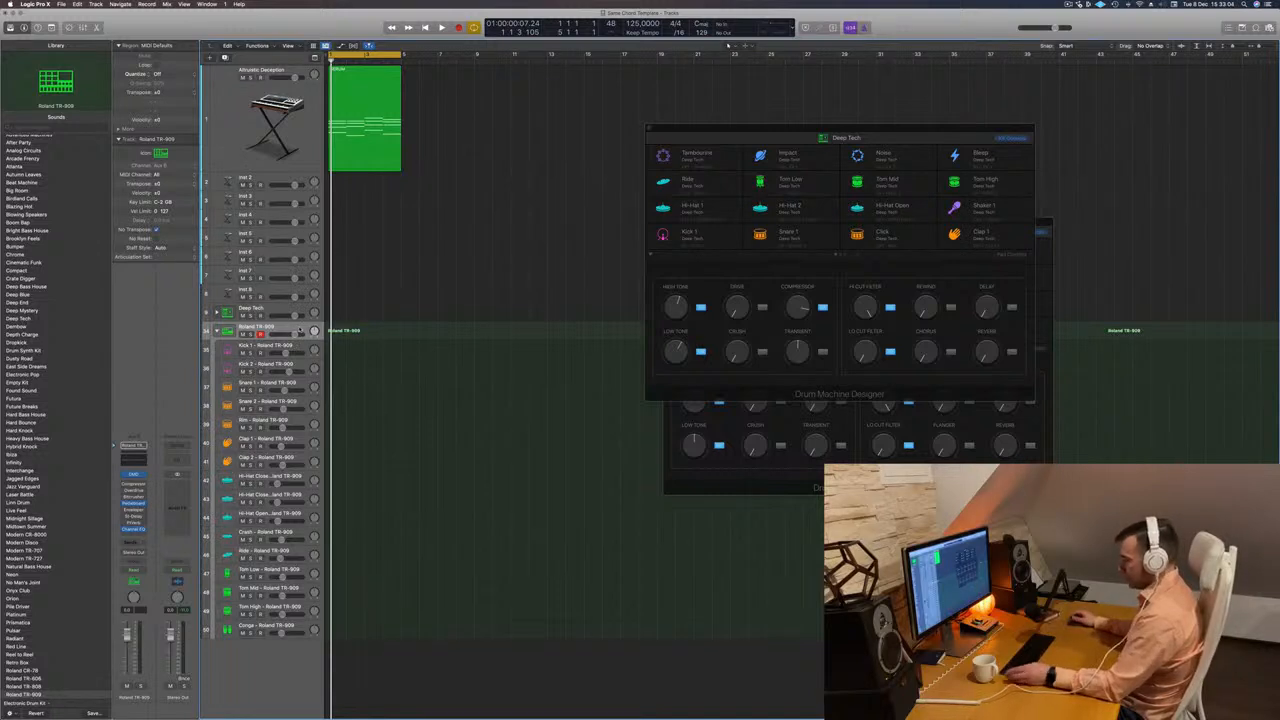
Record four kick hits on the Deep Tech track using Musical Typing.
key(r)
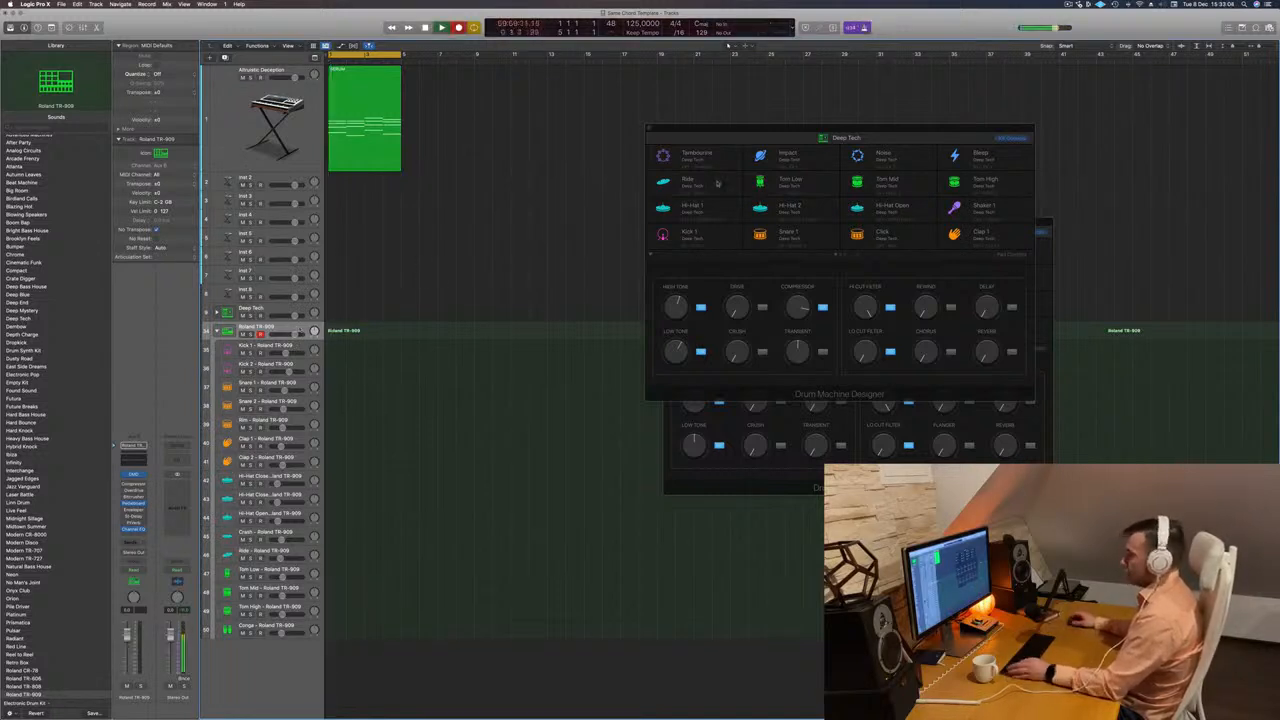
drag(832, 131, 735, 140)
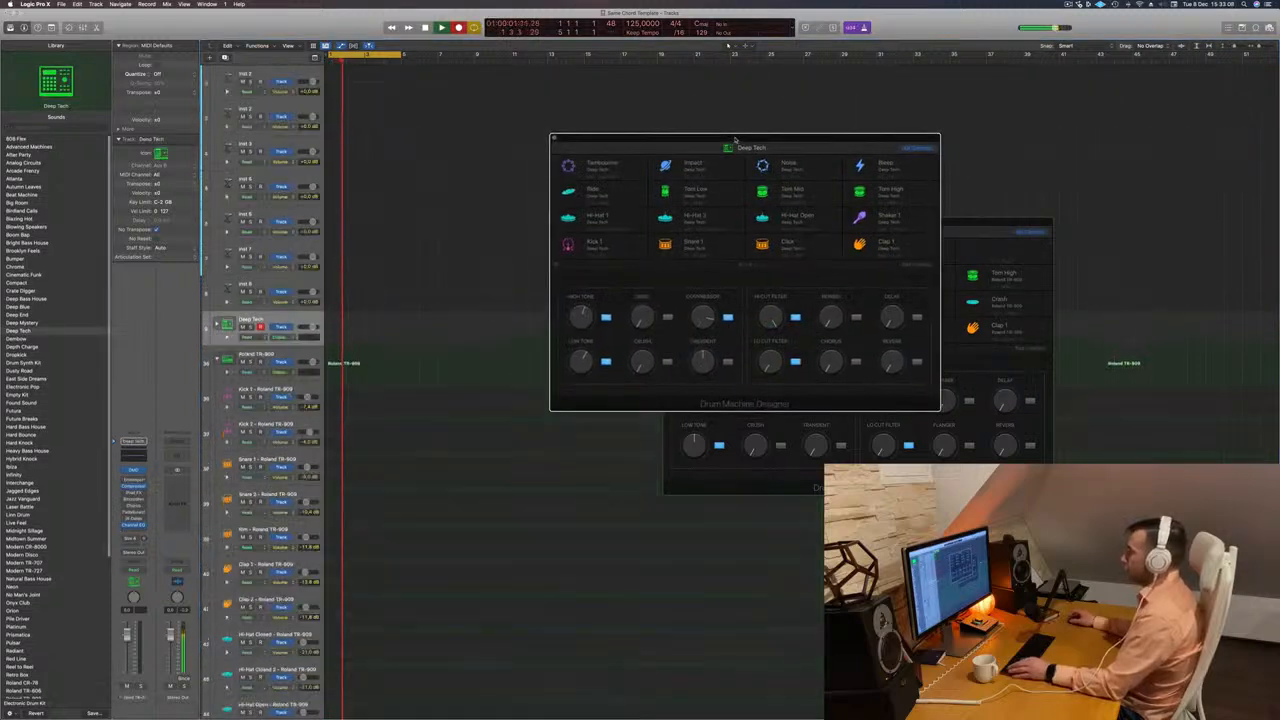
key(super+k)
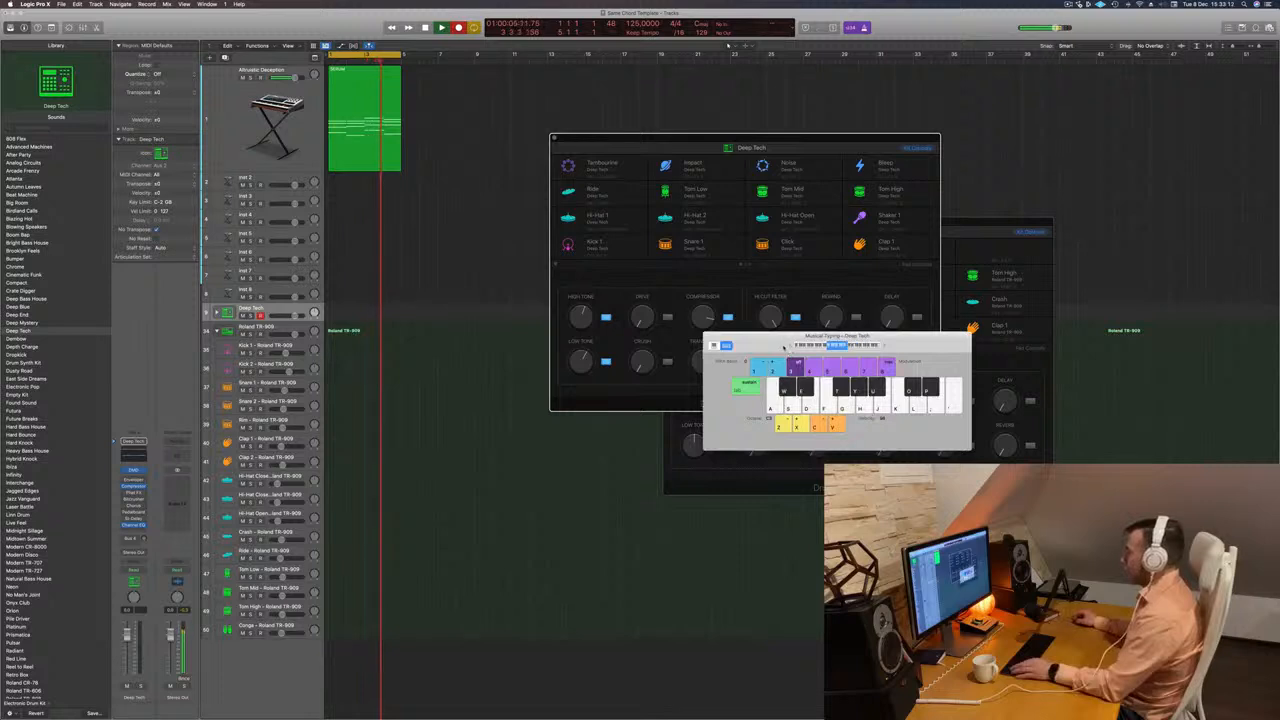
key(a)
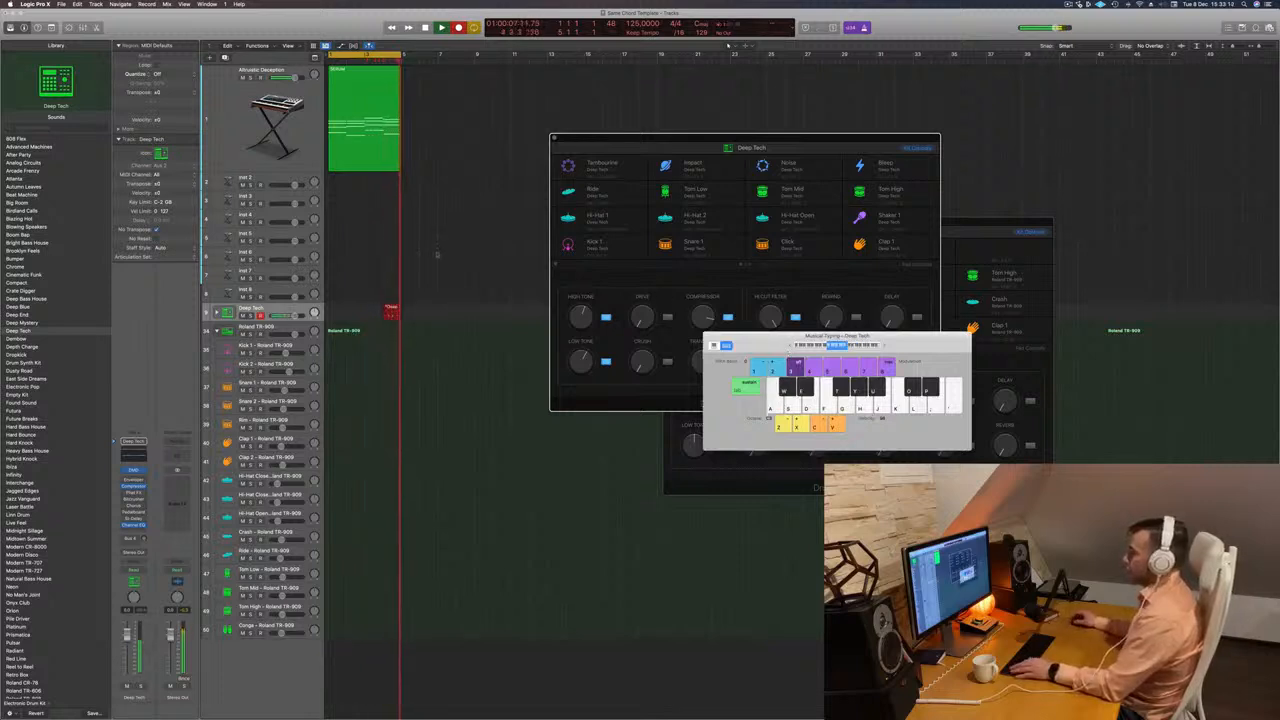
key(space)
Move the recorded kick region to the start of the Roland TR-909 track and quantize all its notes.
drag(393, 312, 341, 328)
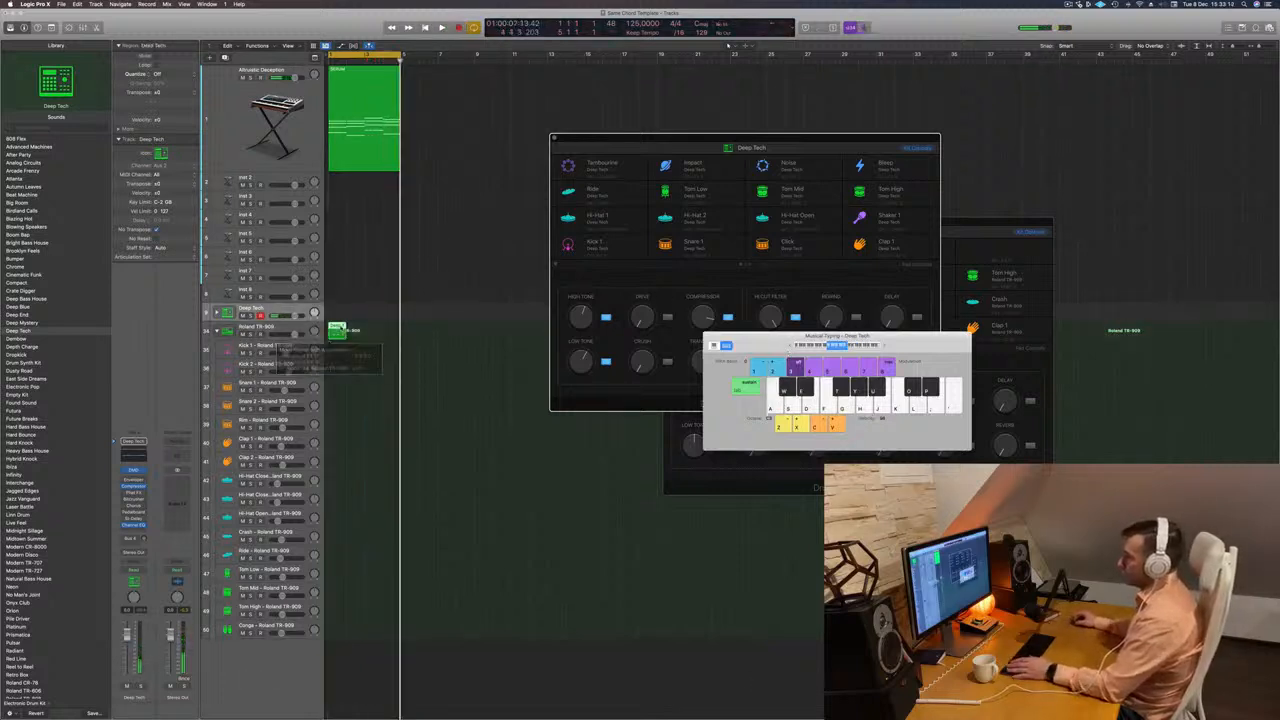
double_click(341, 328)
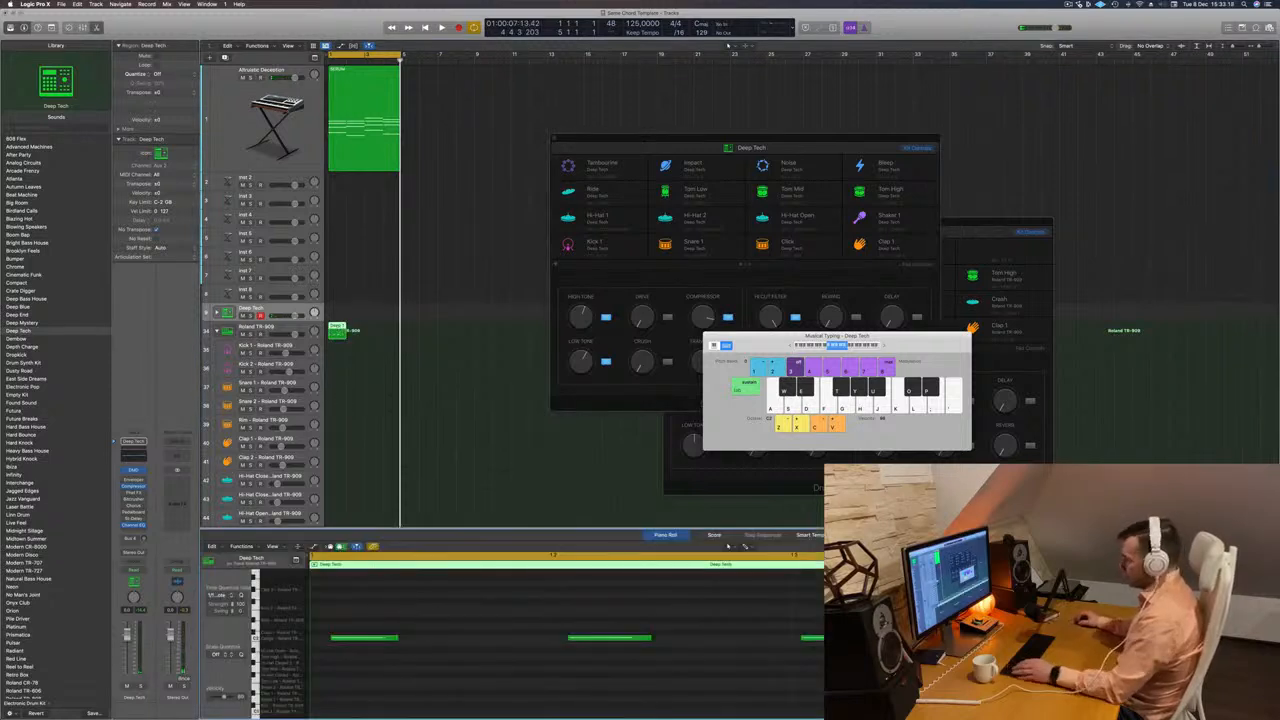
key(super+a)
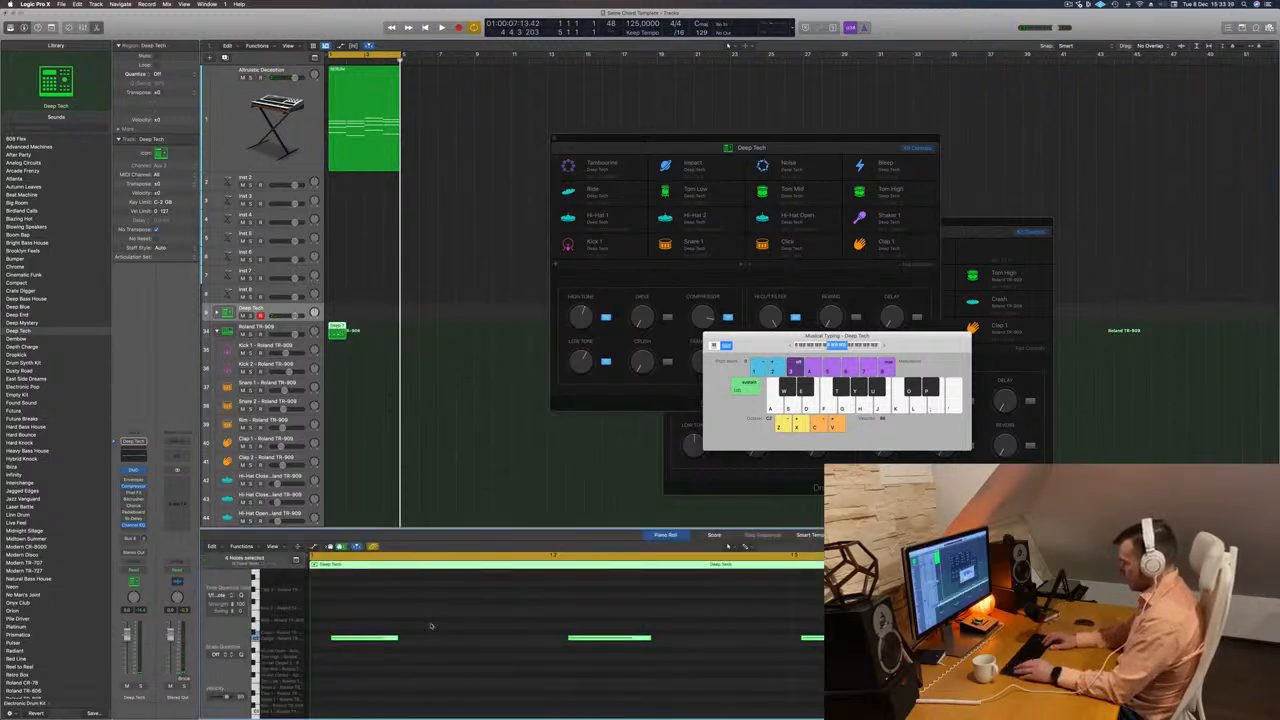
key(q)
scroll(431, 624, down, 4)
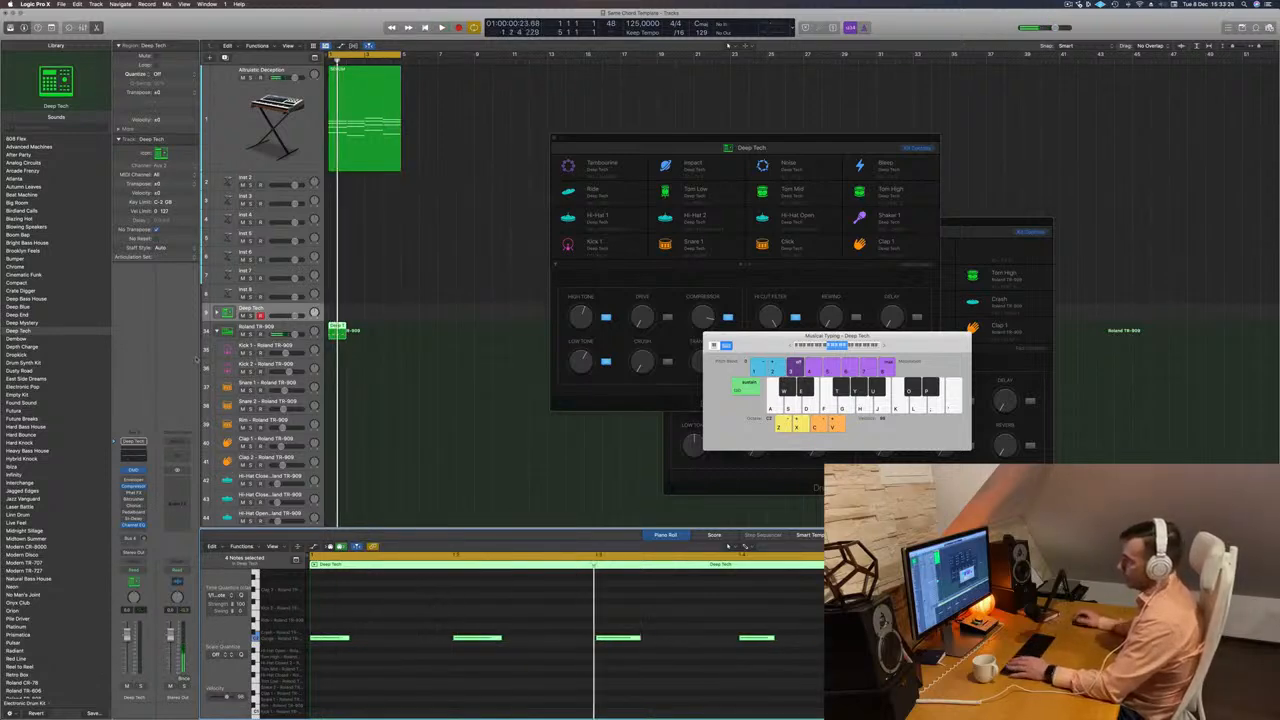
Move the kick region down onto the Roland TR-909's Kick 1 track and play it back.
drag(338, 328, 338, 349)
key(space)
key(space)
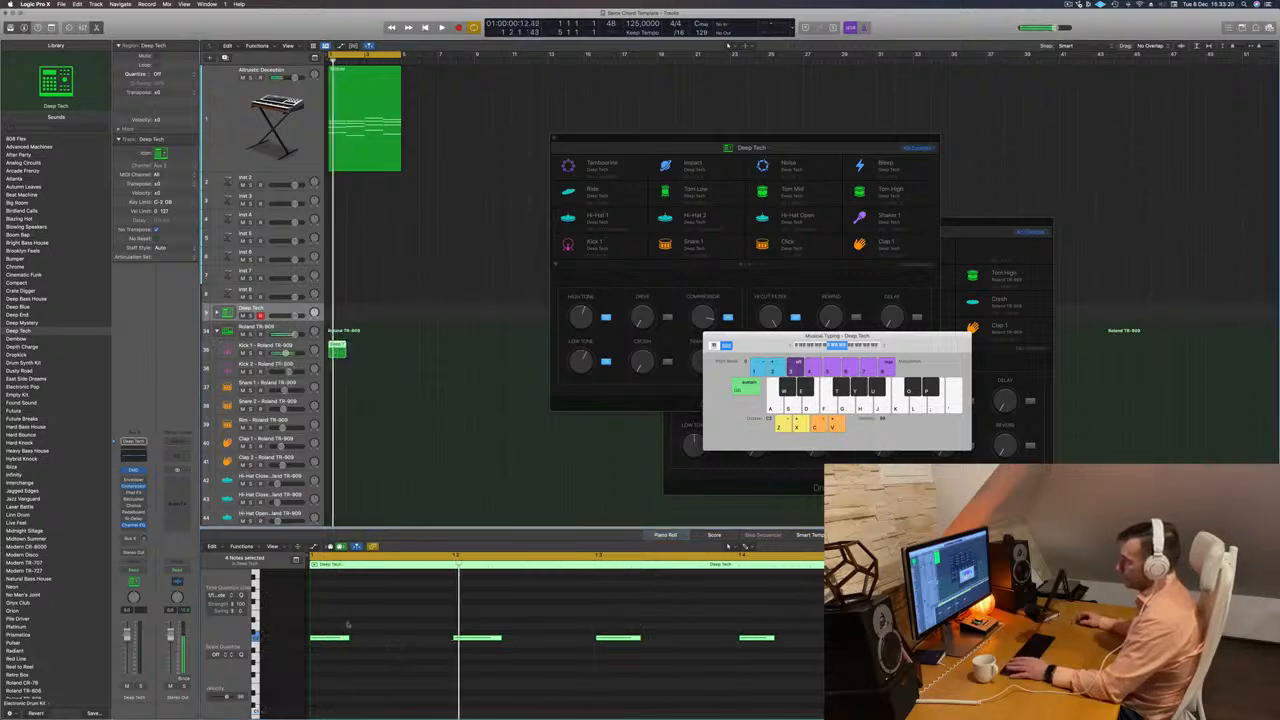
Try the four kick notes one octave lower and play them back.
scroll(351, 626, down, 2)
scroll(351, 626, up, 2)
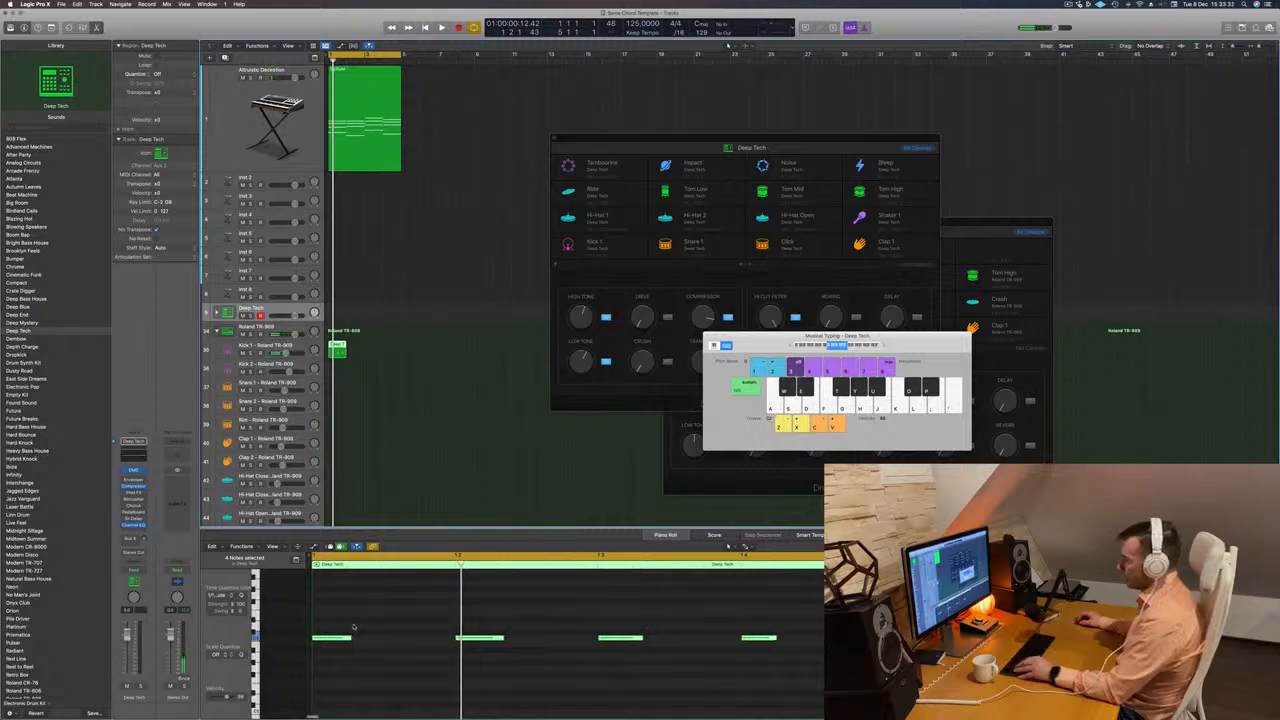
click(384, 628)
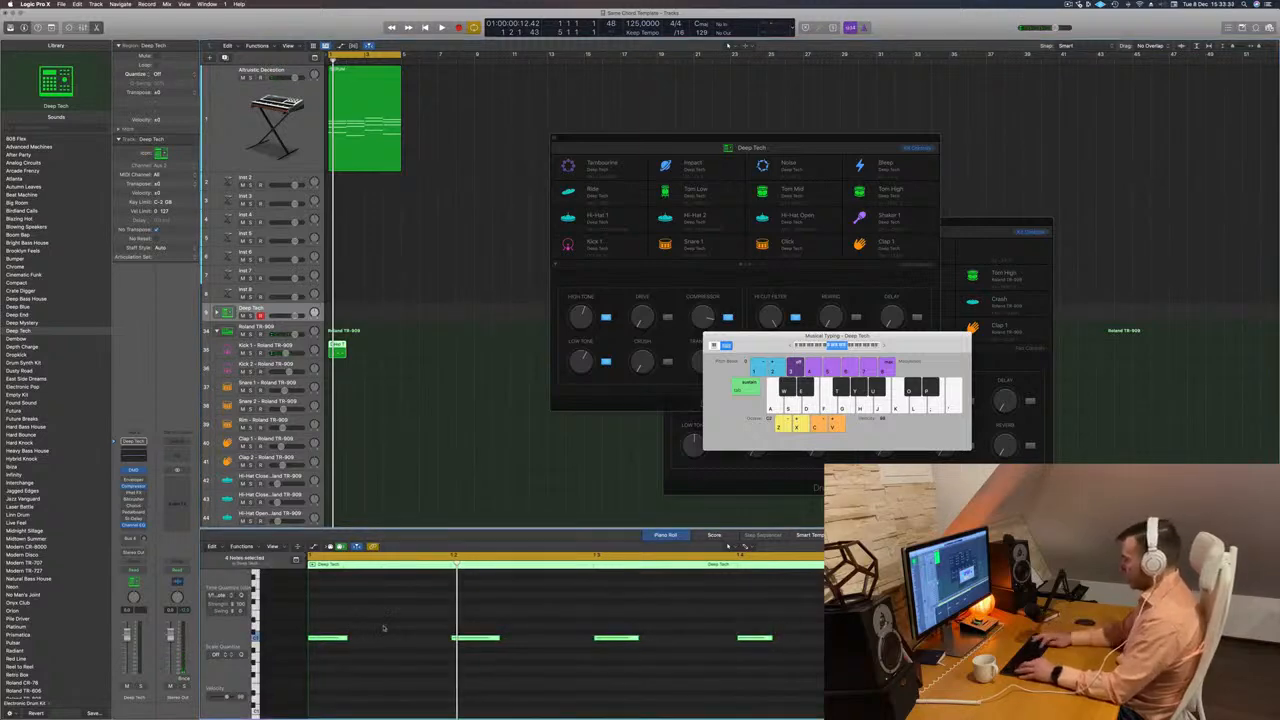
scroll(383, 628, up, 2)
key(space)
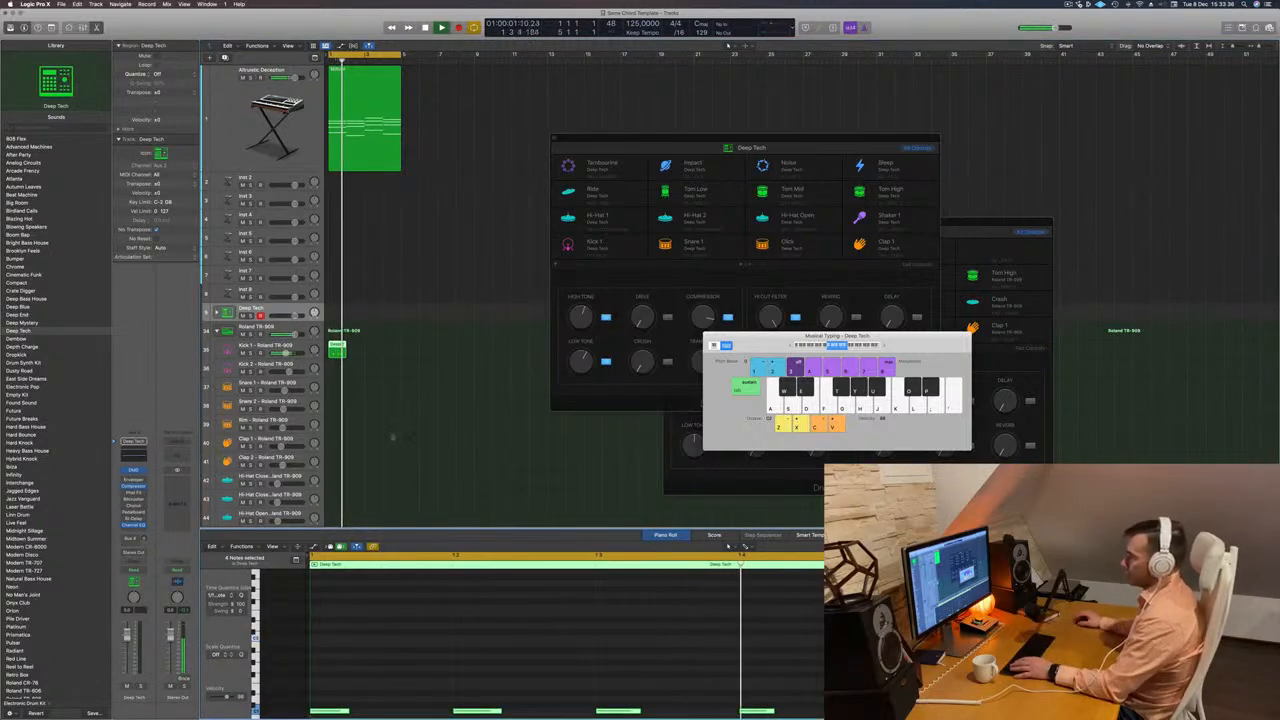
scroll(400, 441, down, 2)
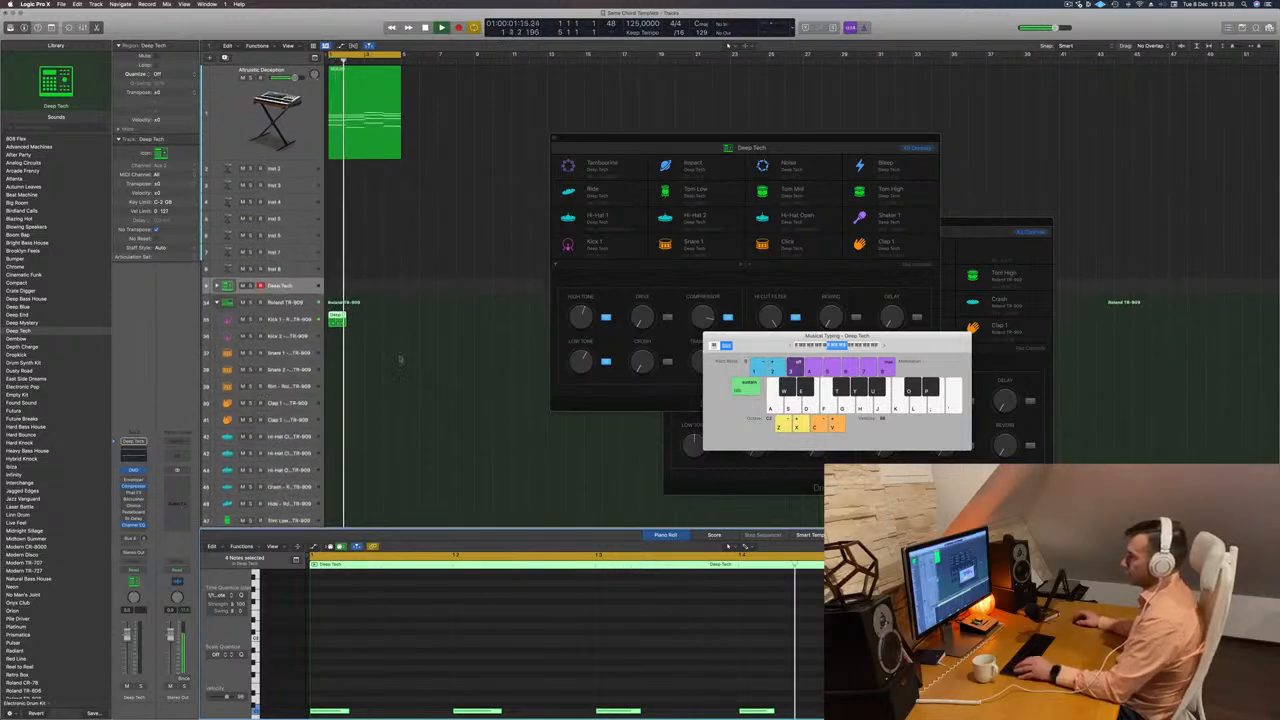
key(space)
Duplicate the kick region on the Kick 1 track to fill all four bars of the loop and play it back.
drag(337, 318, 370, 322)
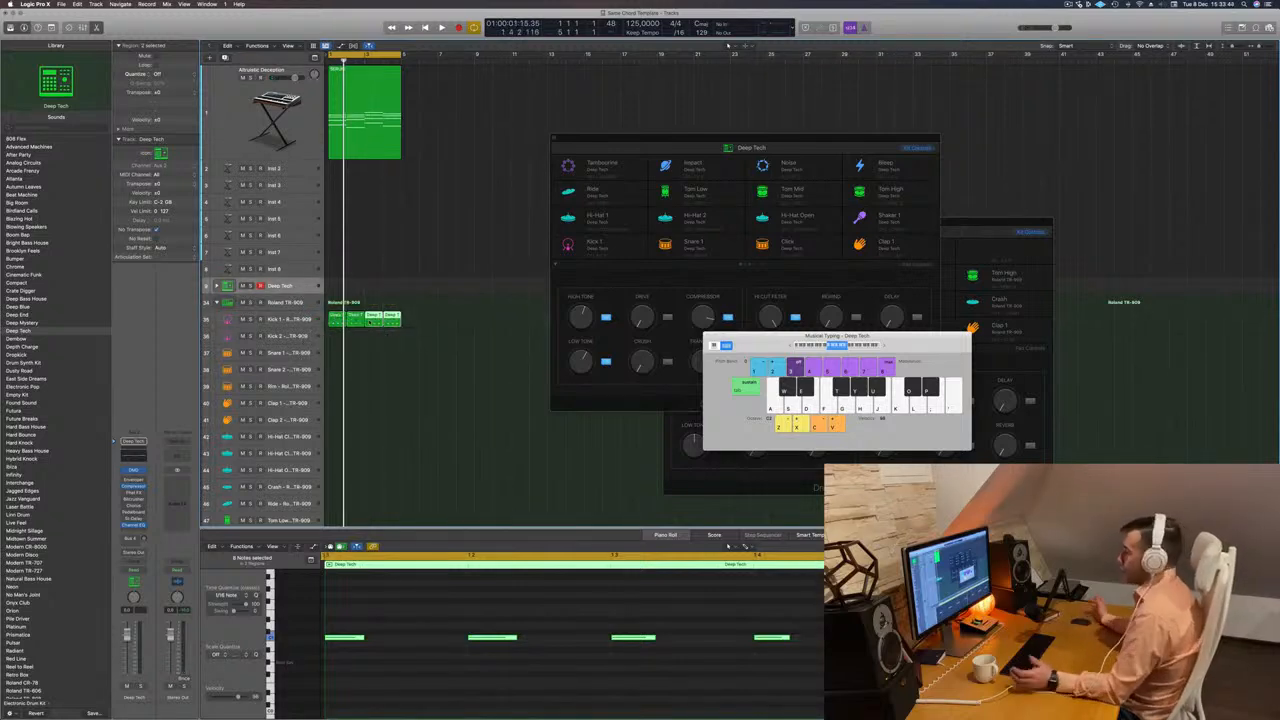
key(space)
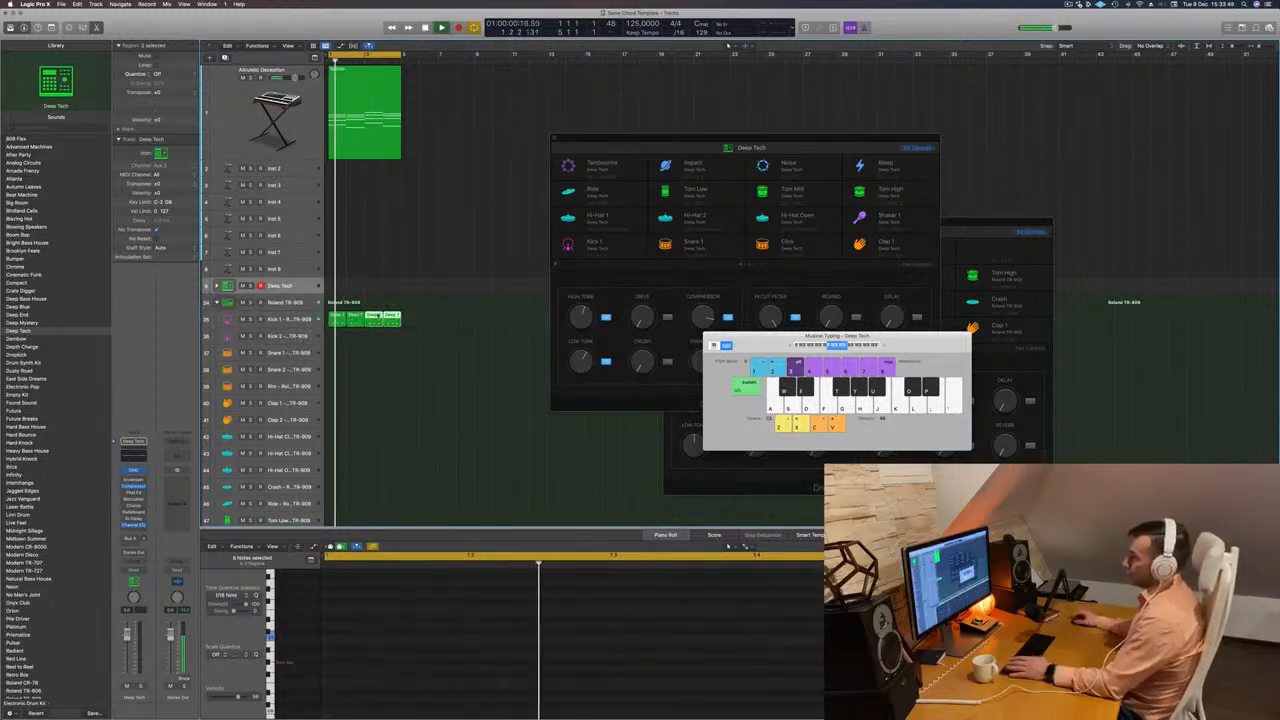
key(space)
Try lowering the pitch of all kick notes on the Kick 1 track and audition them.
click(287, 322)
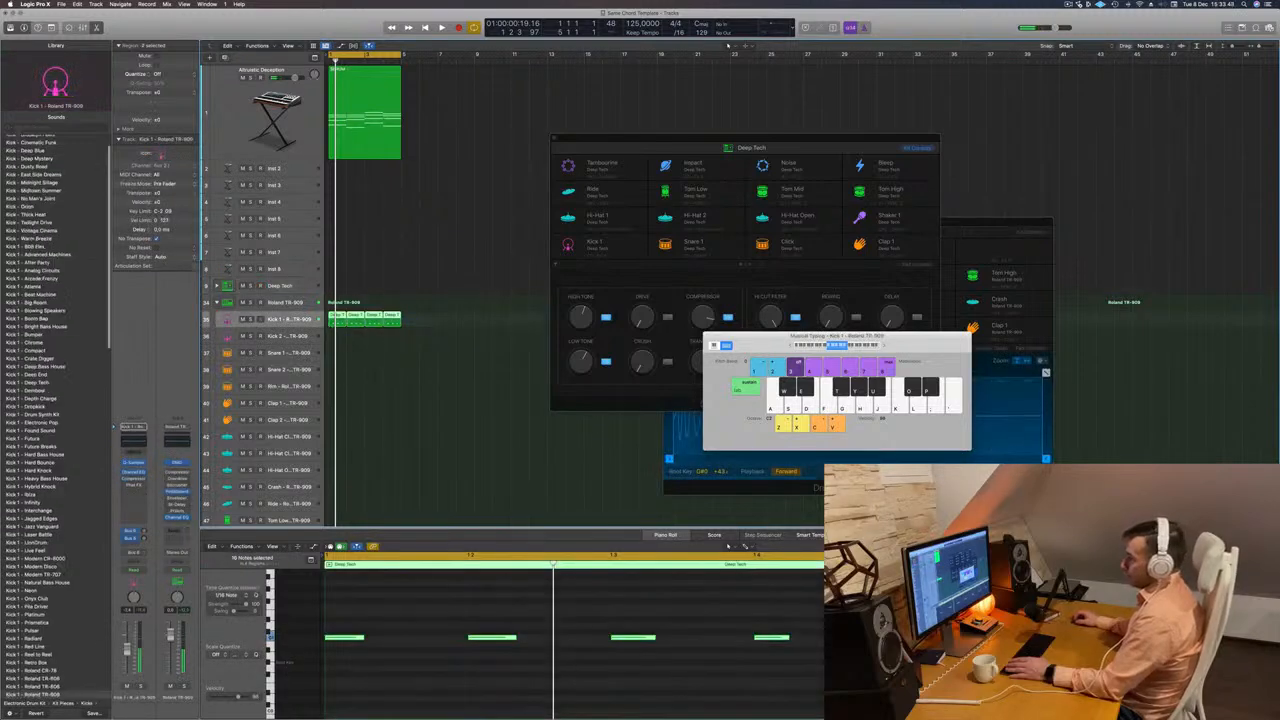
key(super+a)
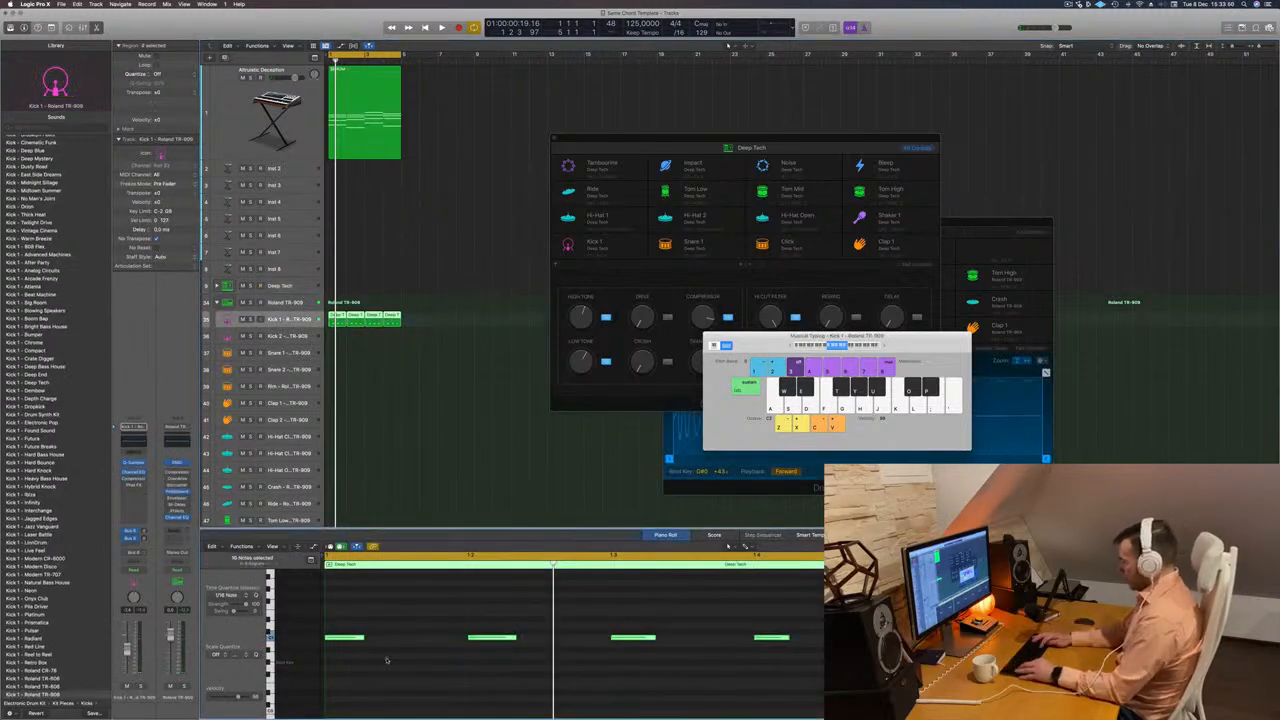
key(alt+shift+Down)
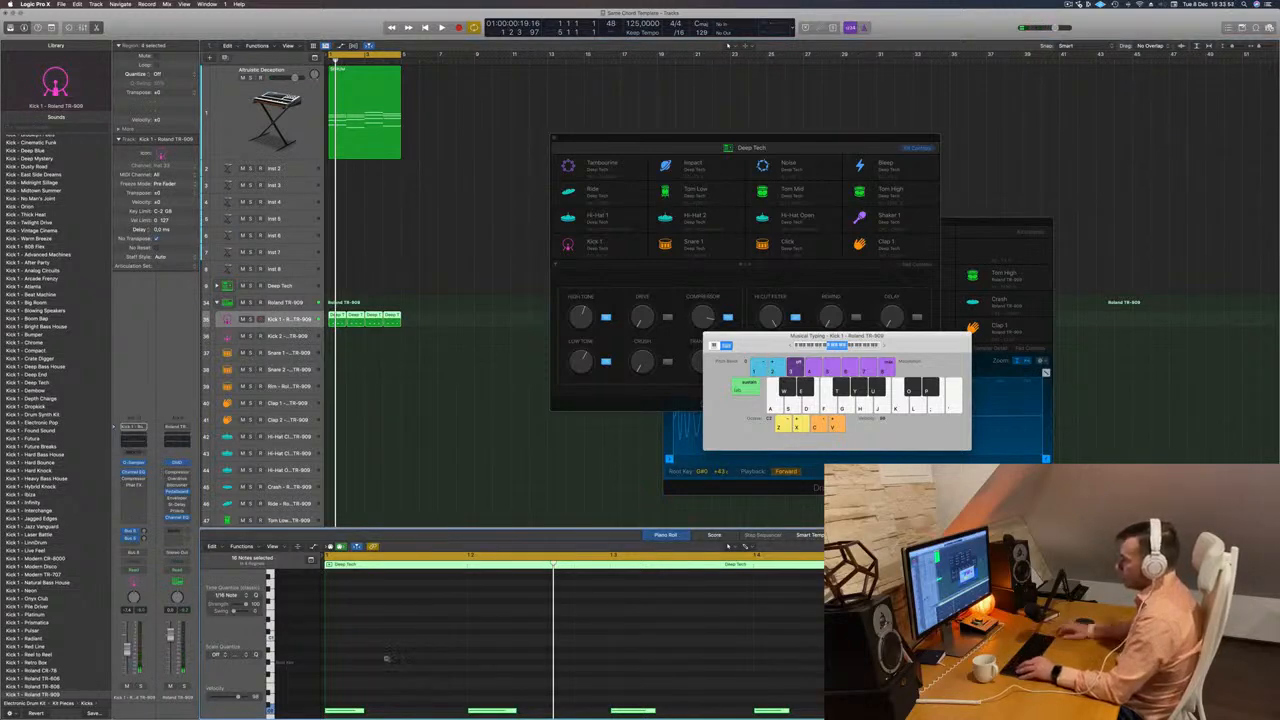
scroll(386, 657, down, 3)
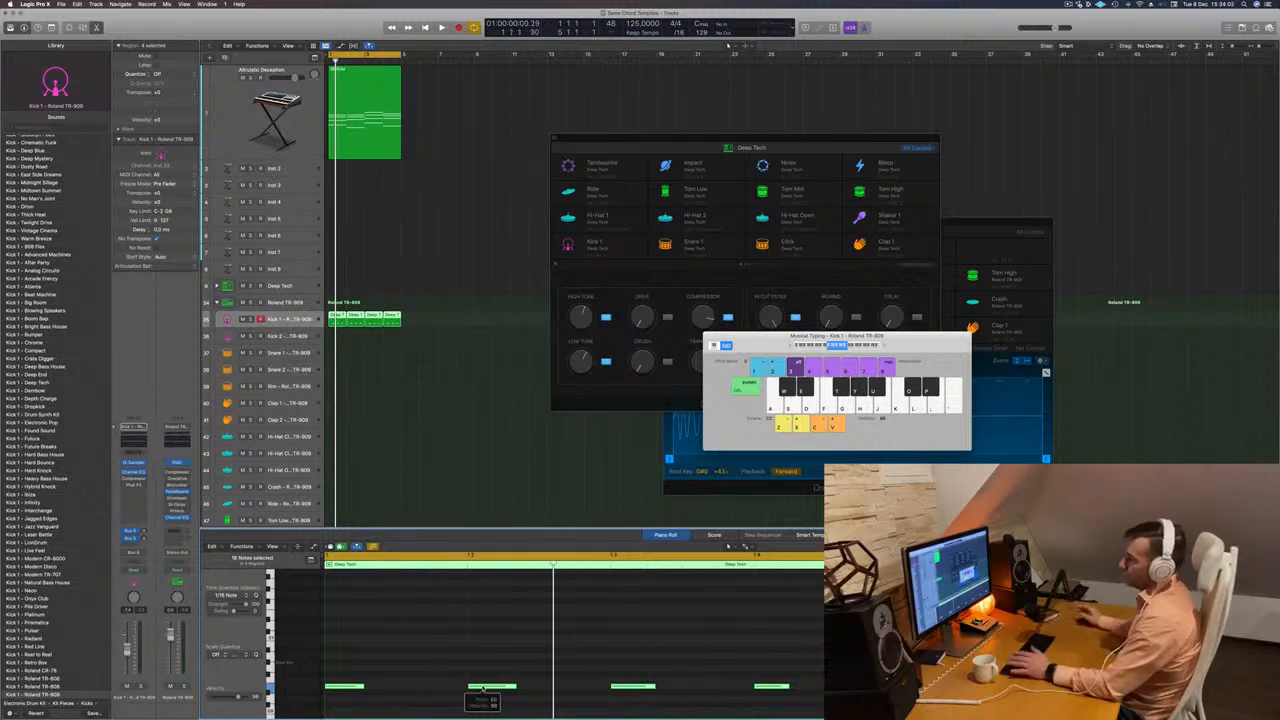
key(space)
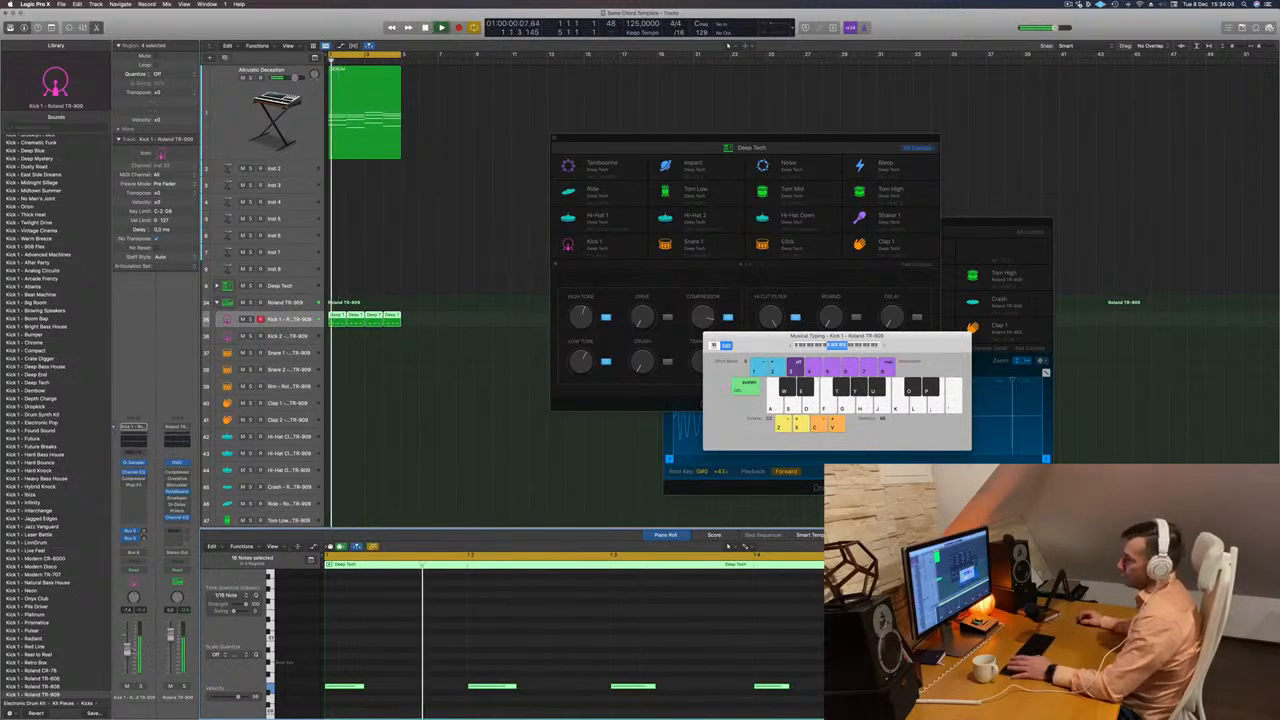
key(space)
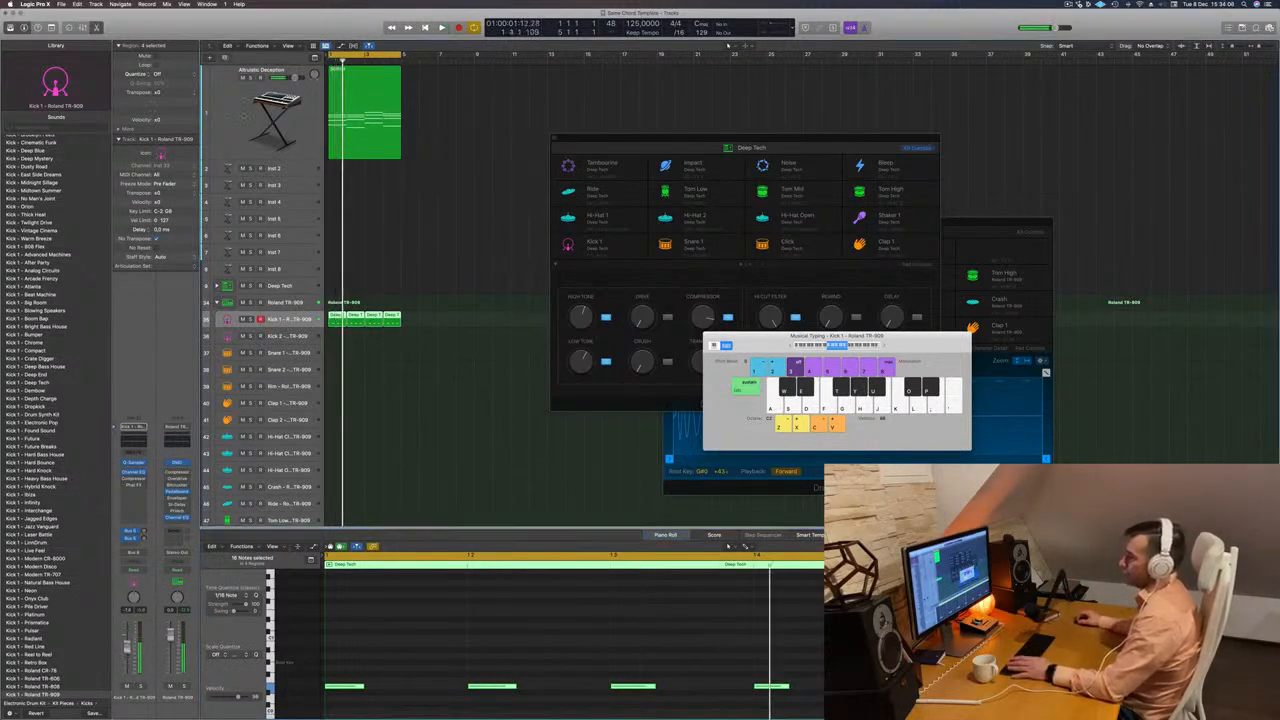
Play the synth chords together with the kick and lower the chord track's volume.
click(243, 115)
key(space)
key(space)
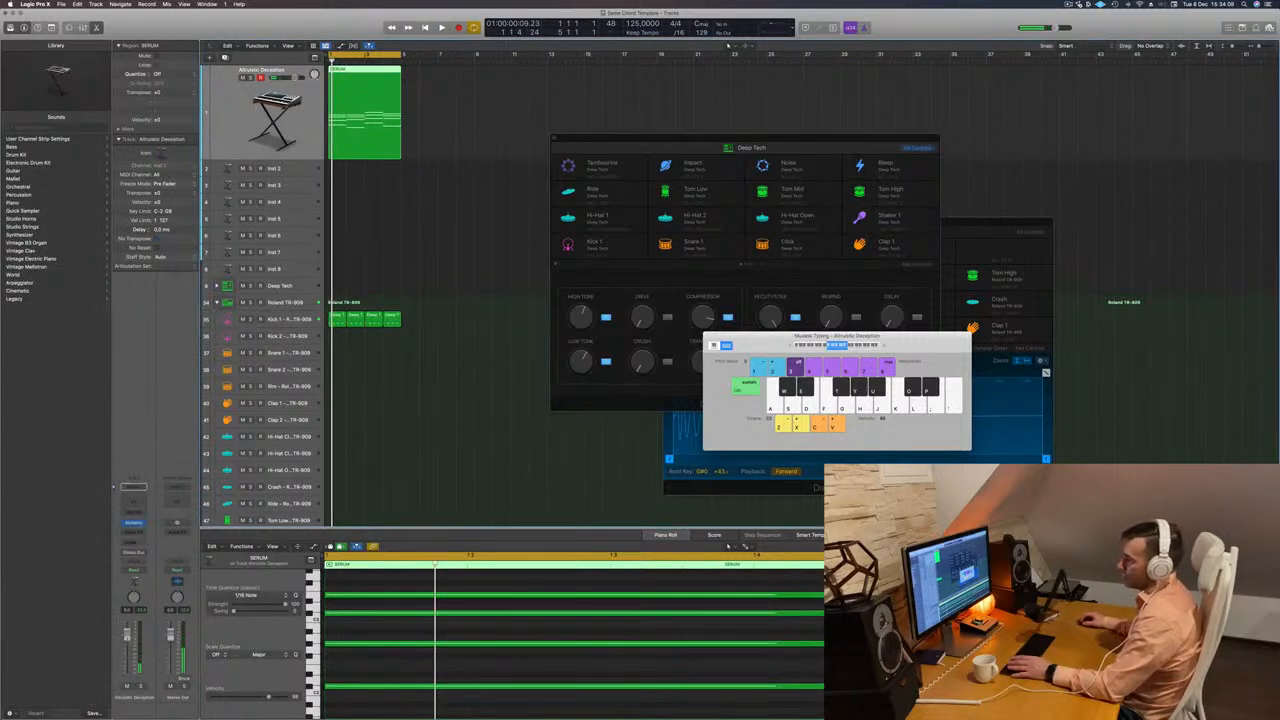
key(space)
key(space)
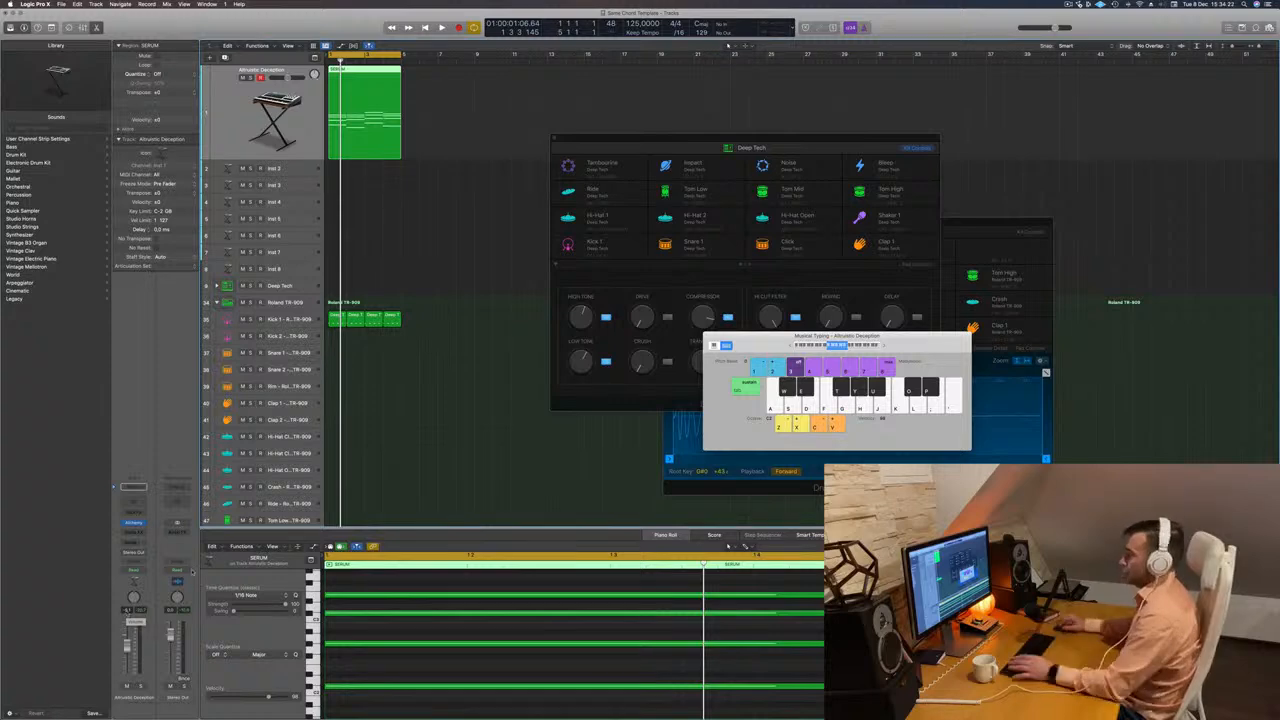
Open the Kick 1 track's Quick Sampler and lower the chord track further to balance it against the kick.
click(295, 318)
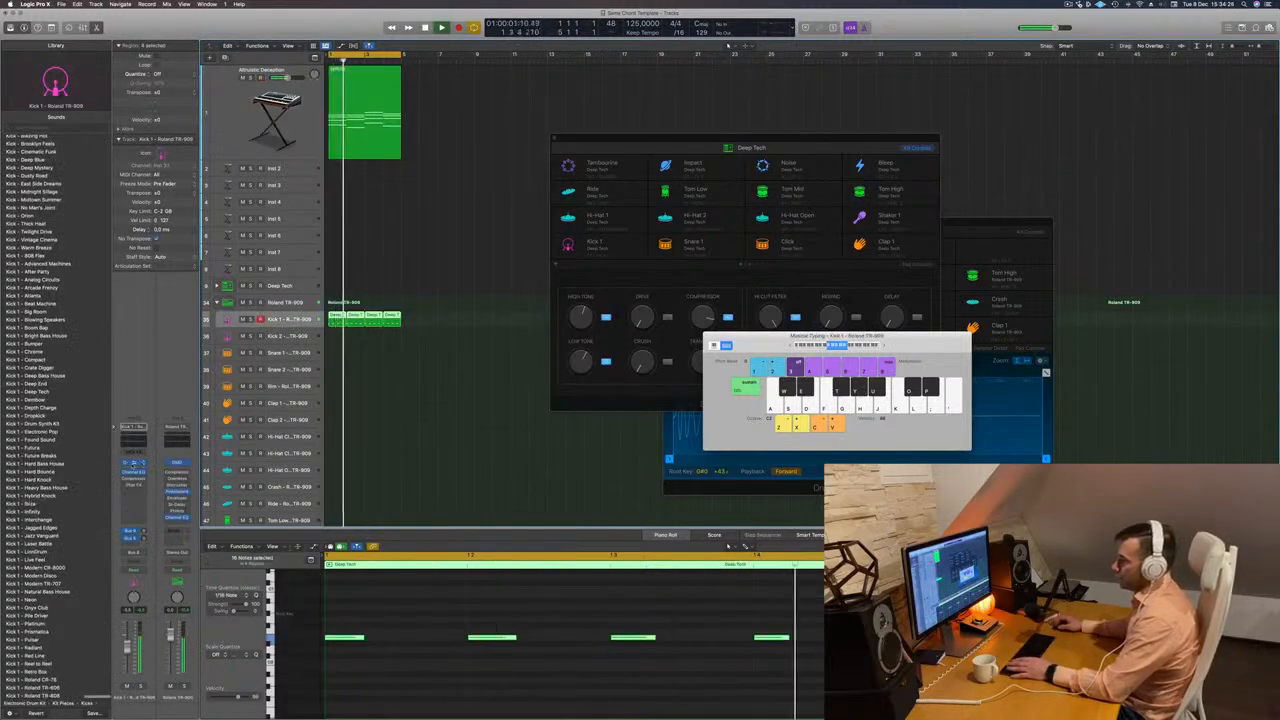
click(133, 463)
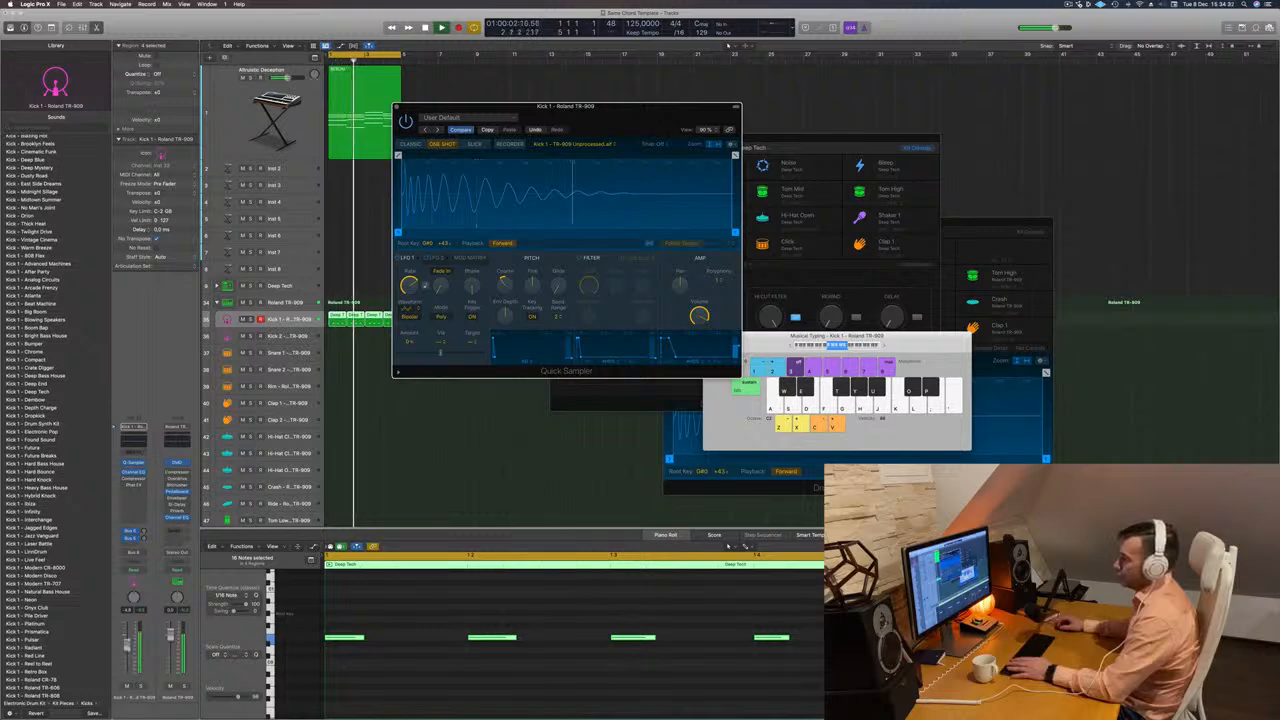
click(274, 108)
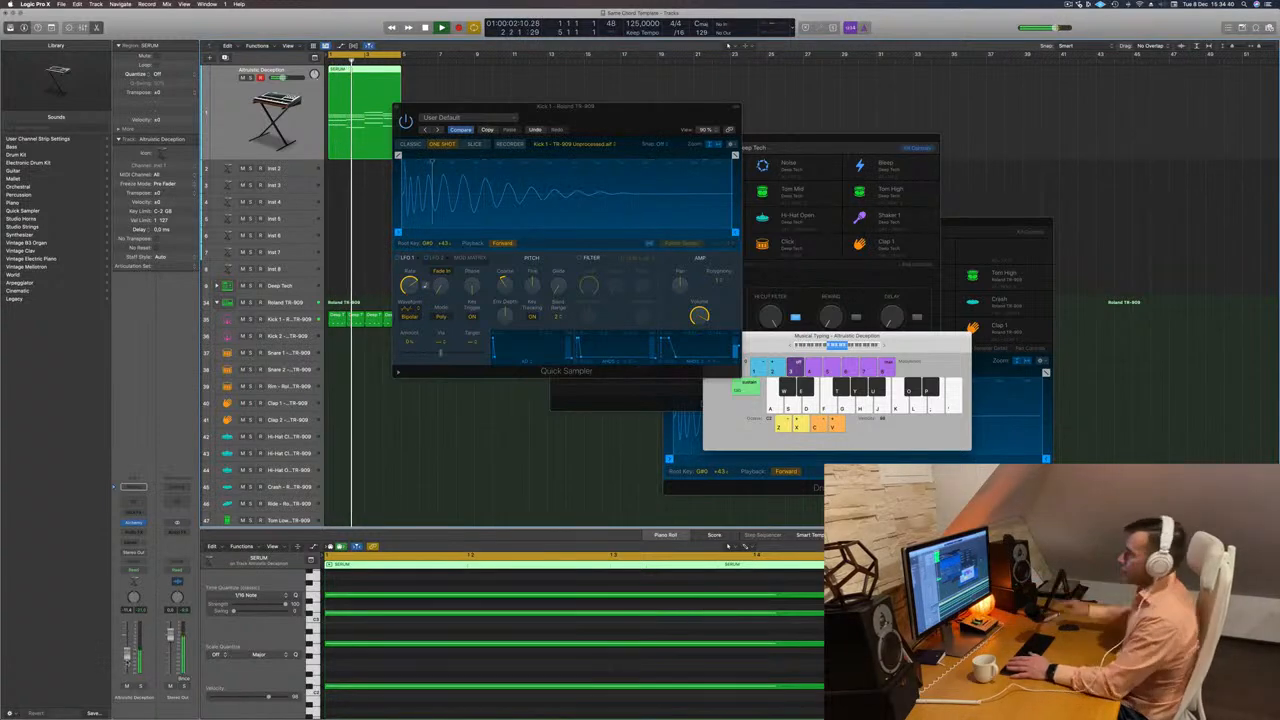
drag(620, 106, 884, 70)
key(space)
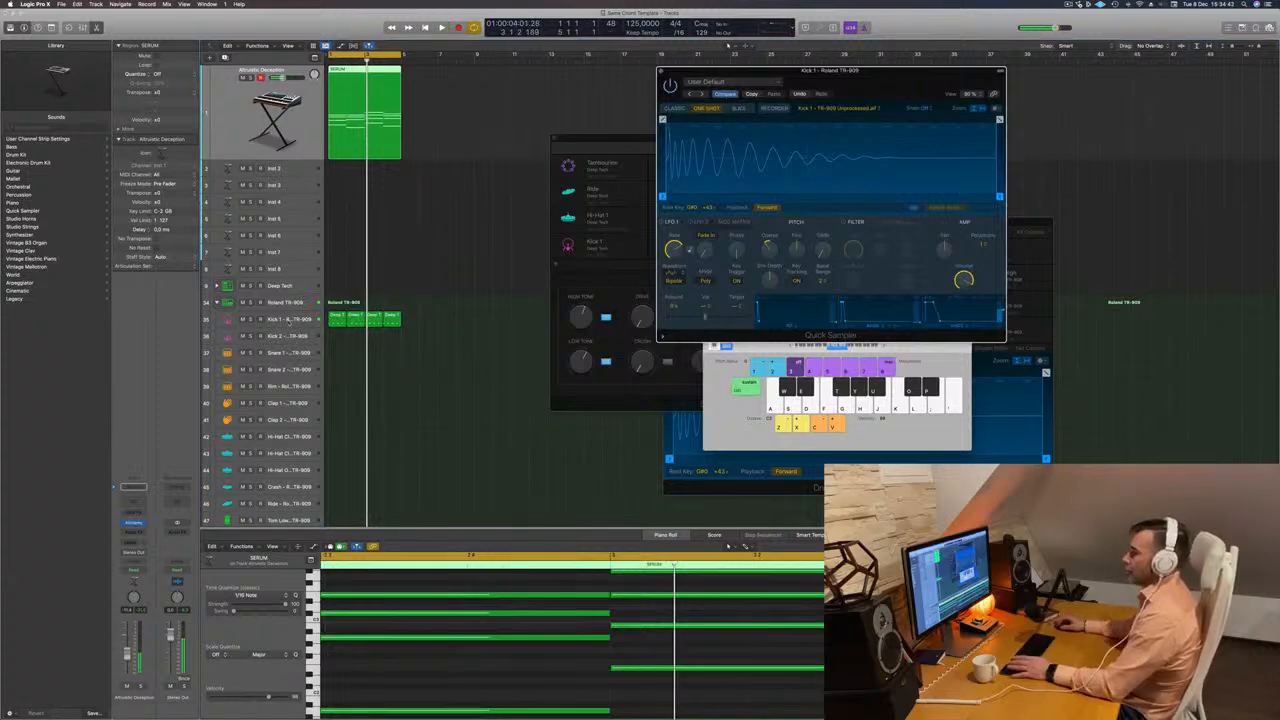
Enable the Compressor on the Kick 1 track, adjust its threshold, set the ratio to about 3.1:1 and close it.
click(287, 319)
key(space)
click(125, 479)
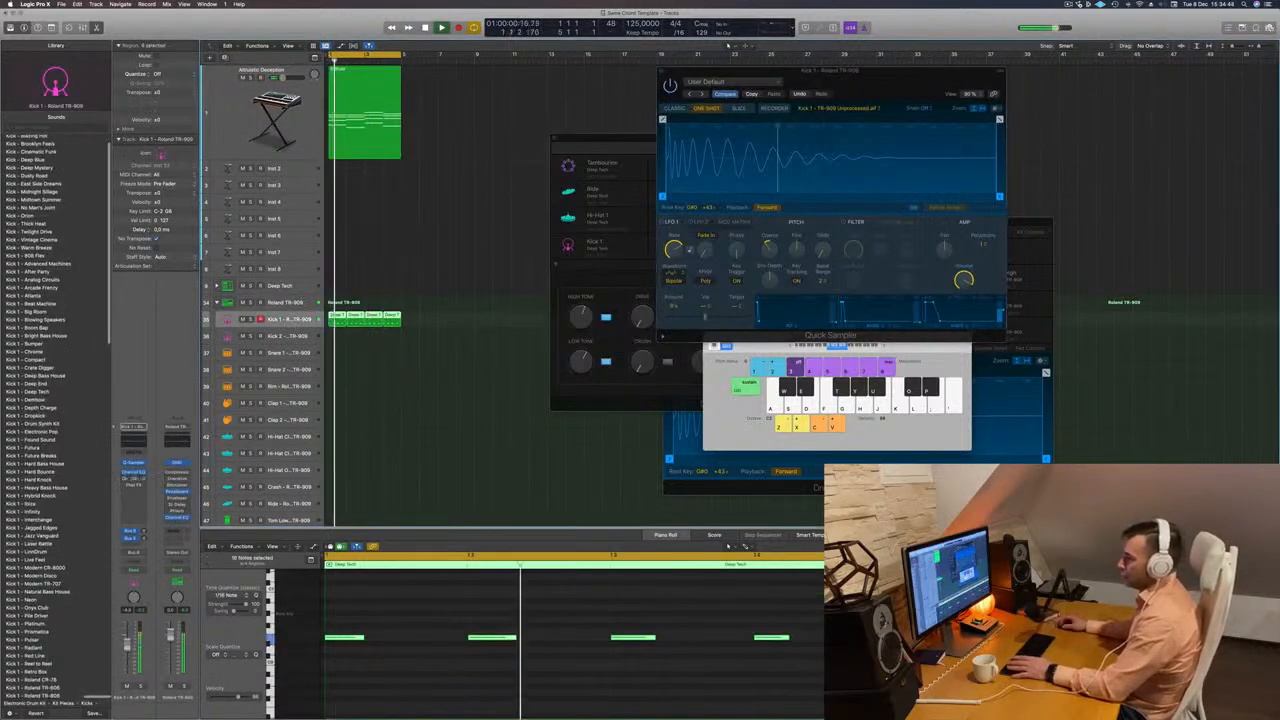
click(133, 480)
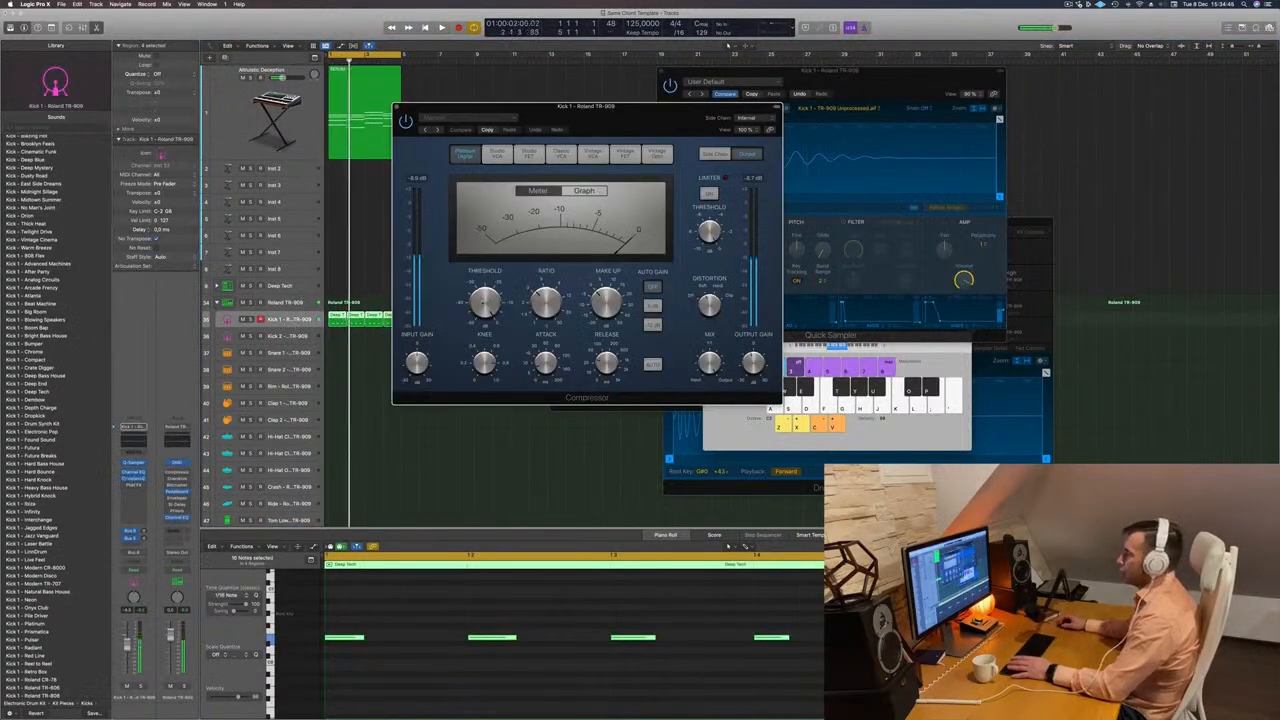
drag(485, 303, 485, 308)
key(space)
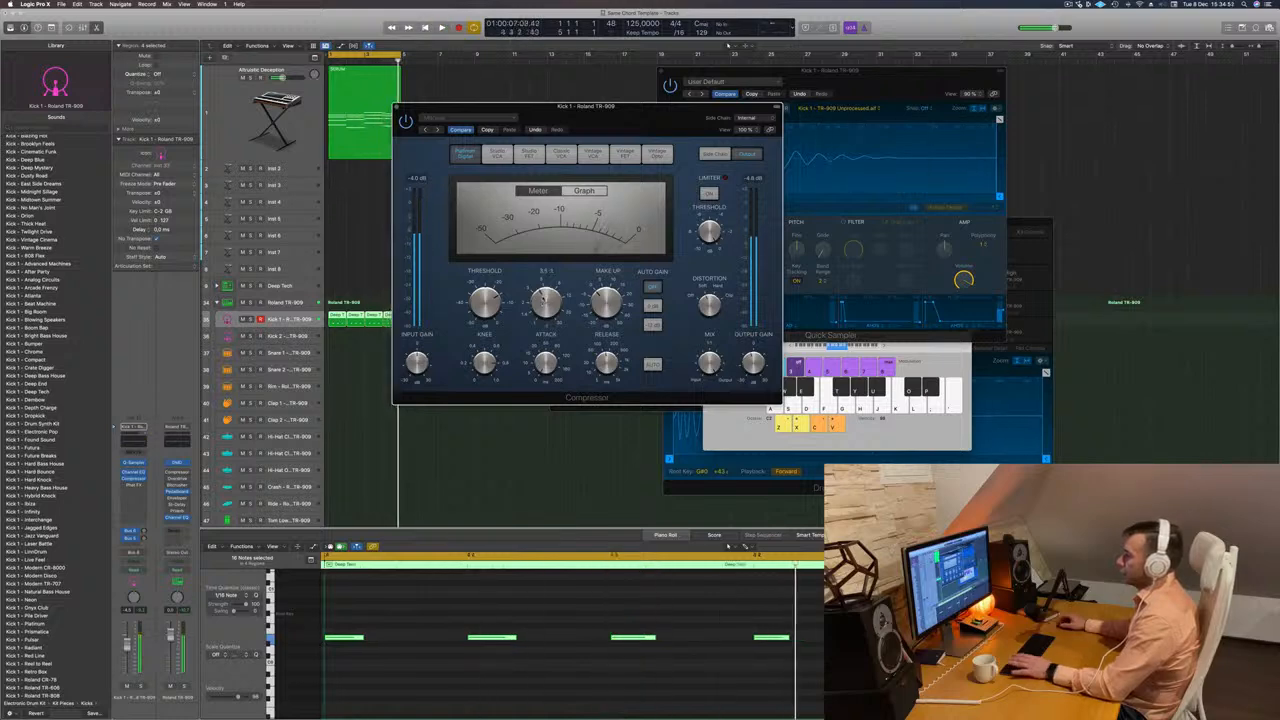
drag(560, 106, 527, 116)
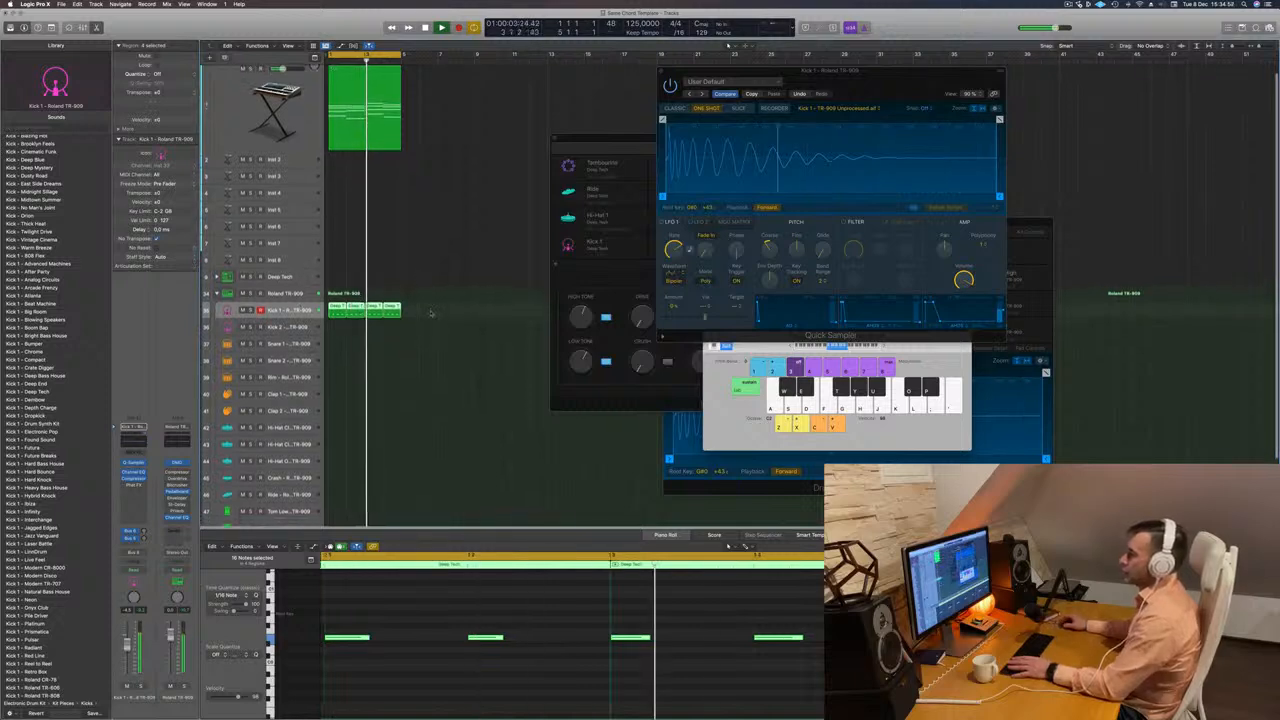
Stop playback and copy the first one-bar kick region to bar 1 of the Snare 1 track.
key(space)
click(431, 313)
click(348, 316)
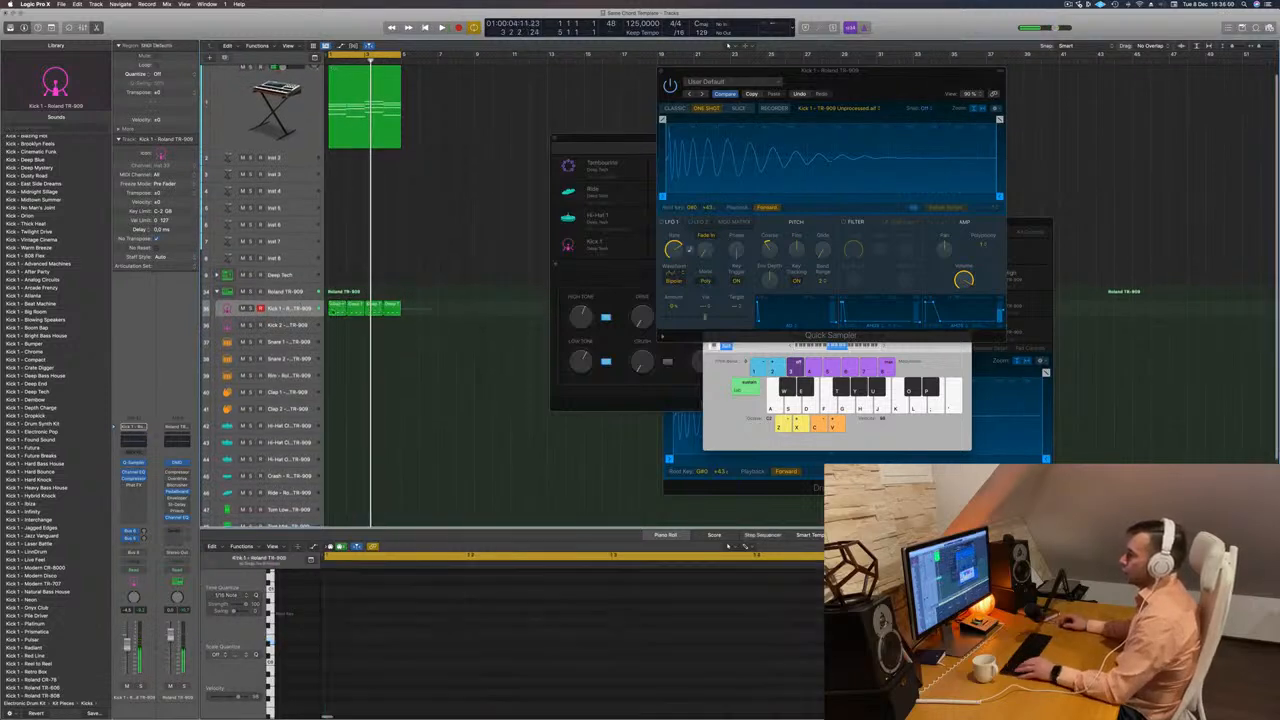
drag(348, 316, 456, 348)
click(416, 357)
key(Delete)
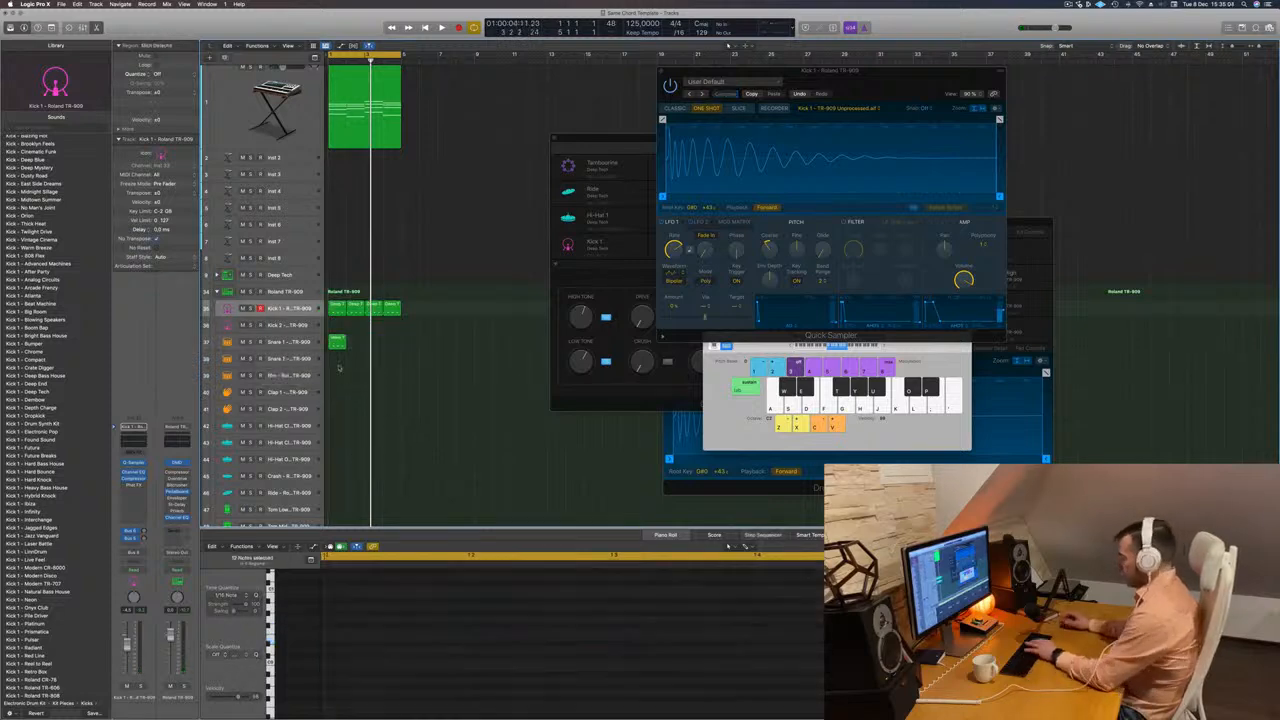
Delete the notes on beats 1 and 3 of the Snare 1 region and raise the remaining two notes by an octave.
click(338, 343)
click(338, 638)
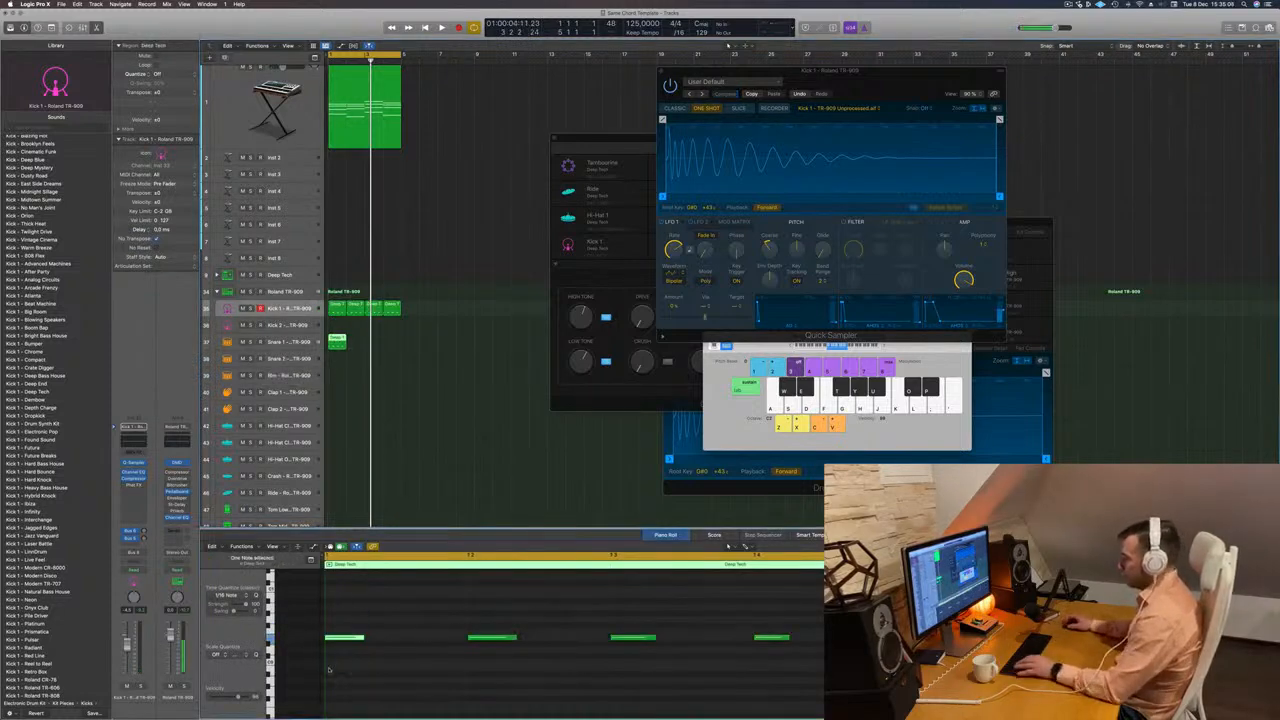
drag(580, 615, 708, 686)
key(Delete)
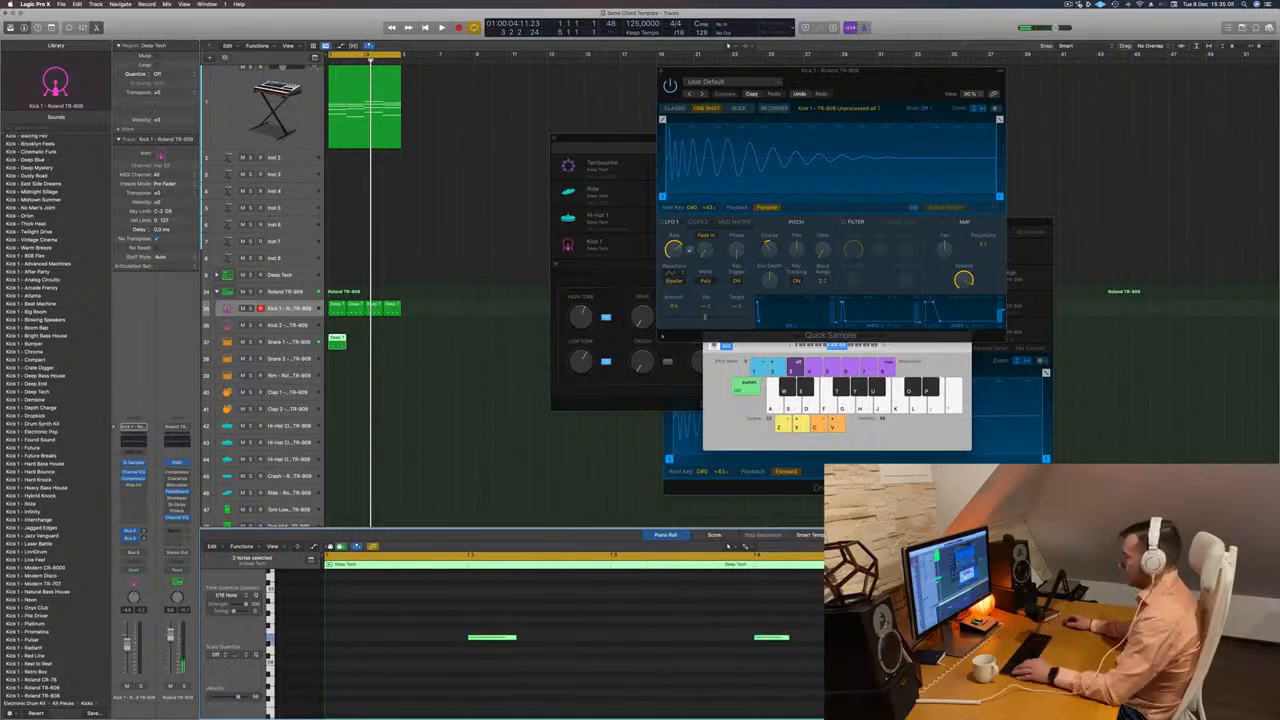
key(Delete)
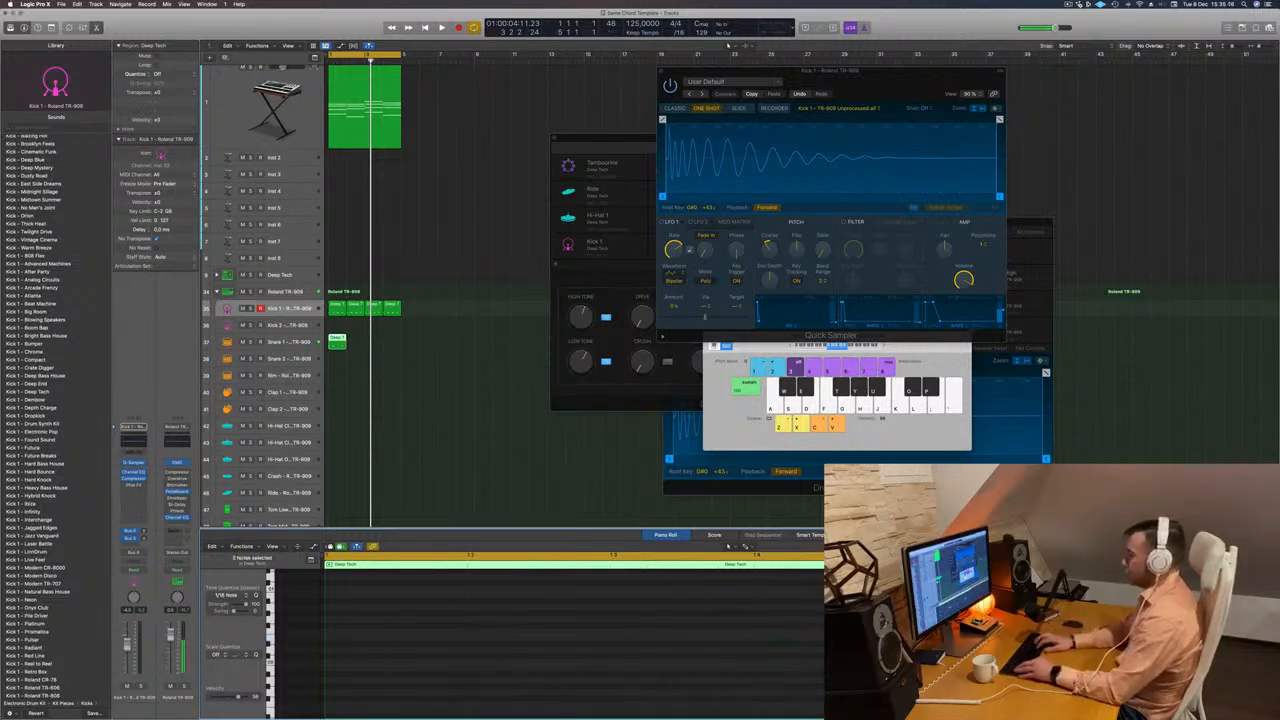
key(space)
Repeat the Snare 1 region across all four bars, play the beat and select the Snare 1 track.
key(space)
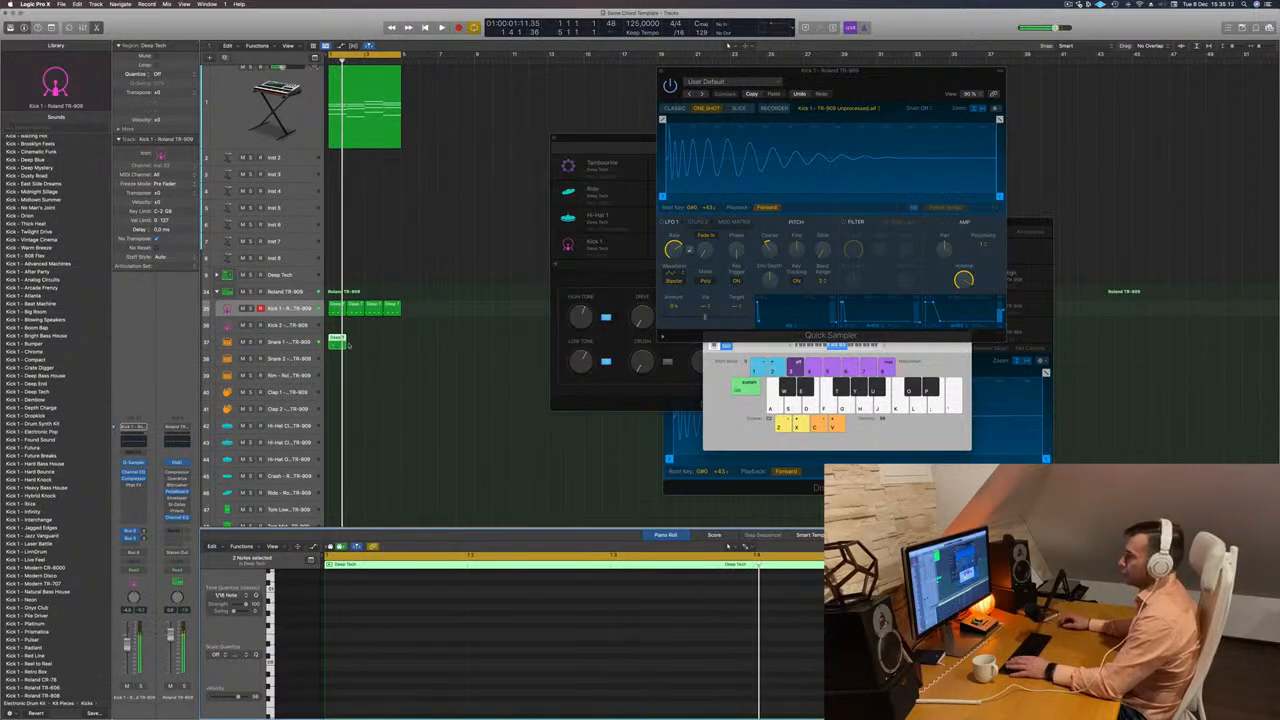
drag(337, 340, 382, 345)
key(space)
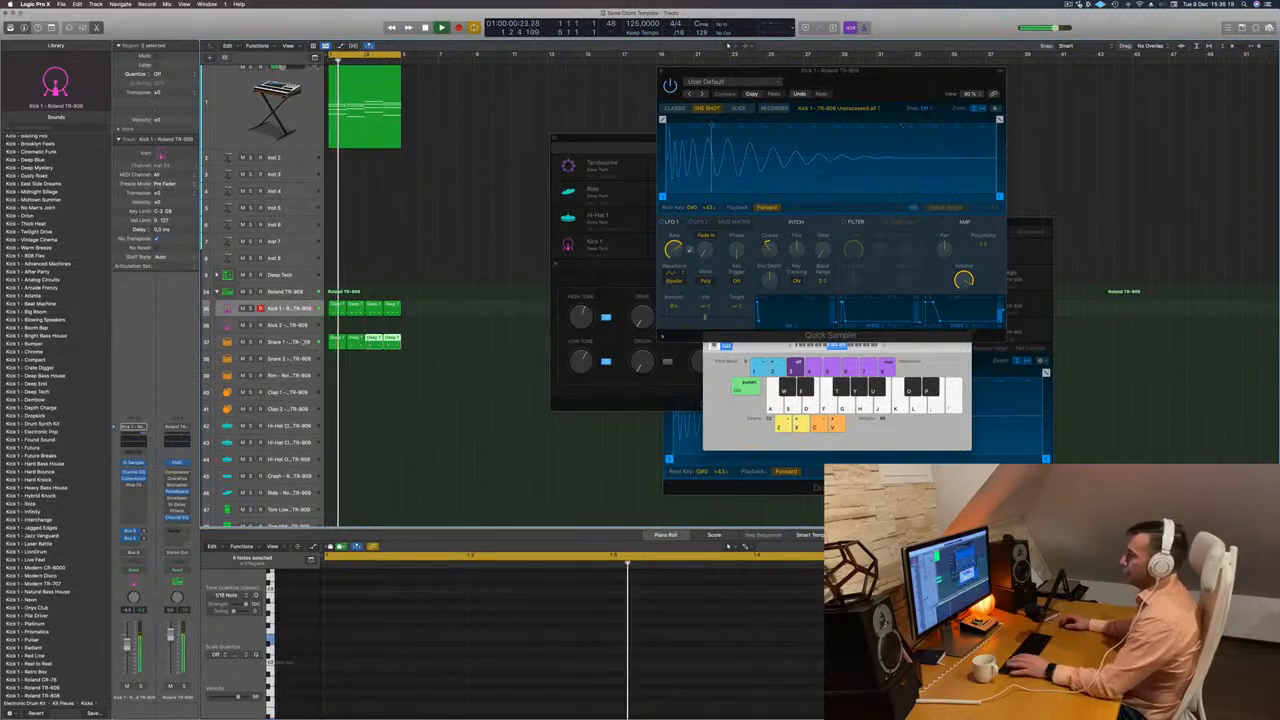
click(304, 342)
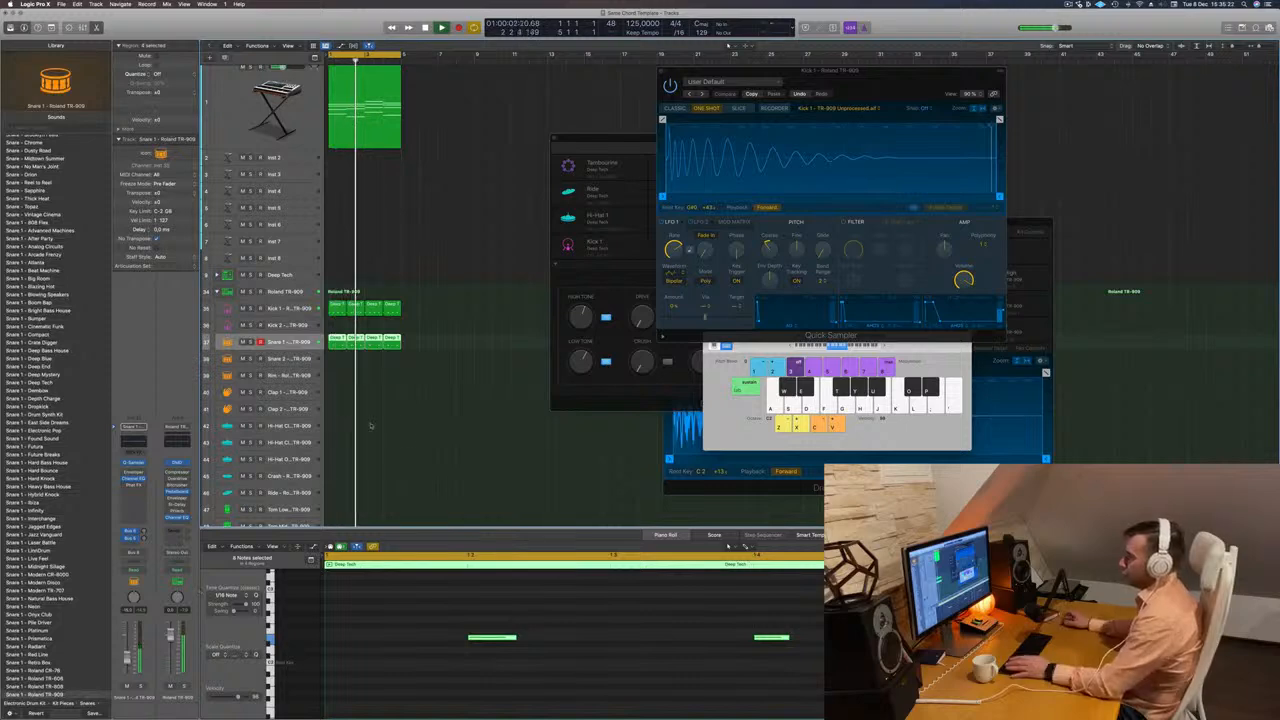
Copy the first kick region to bar 1 of the first closed hi-hat track.
scroll(426, 422, down, 1)
scroll(426, 422, down, 1)
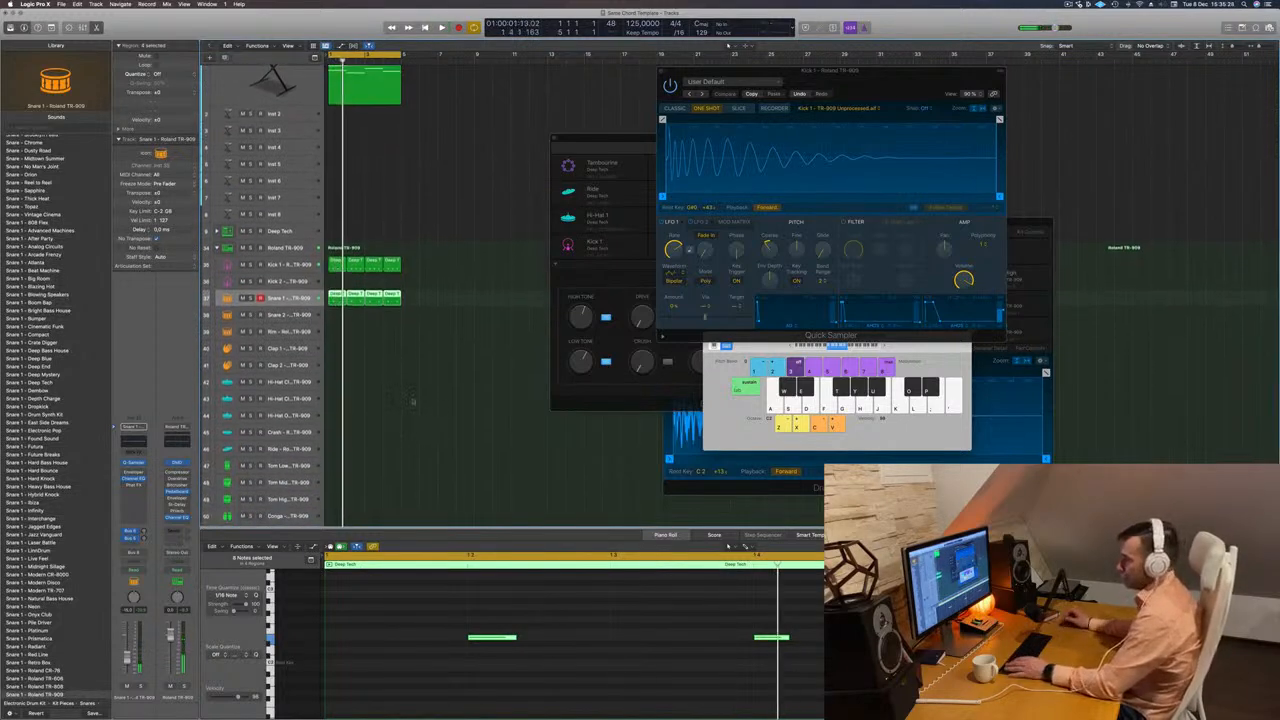
click(333, 265)
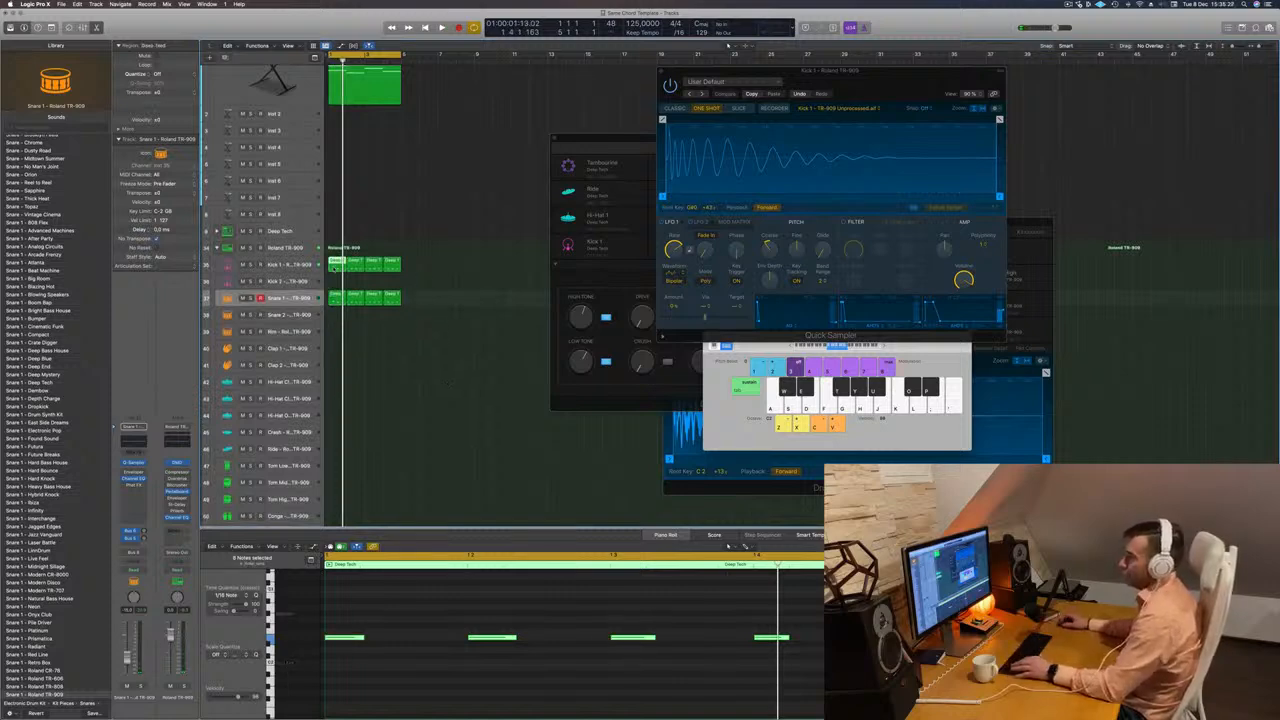
drag(335, 266, 336, 383)
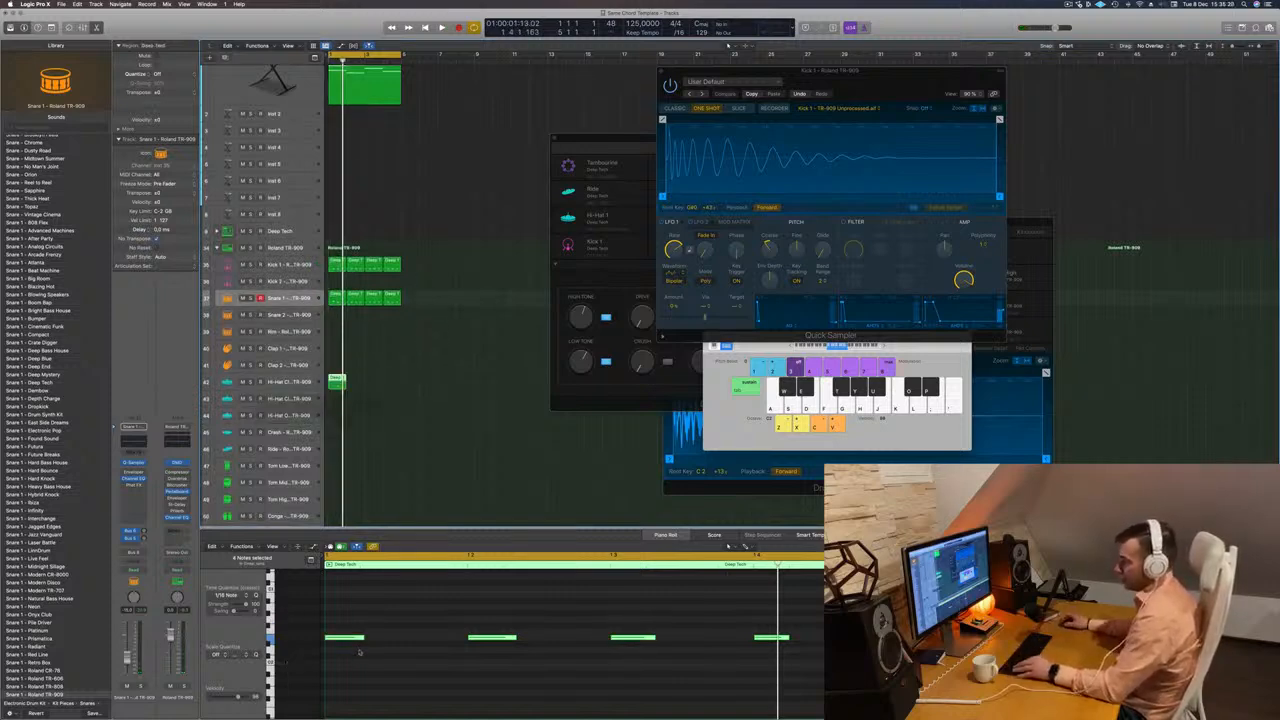
Shift all notes of the copied hi-hat region half a beat later onto the offbeats and raise them by an octave.
drag(347, 612, 828, 694)
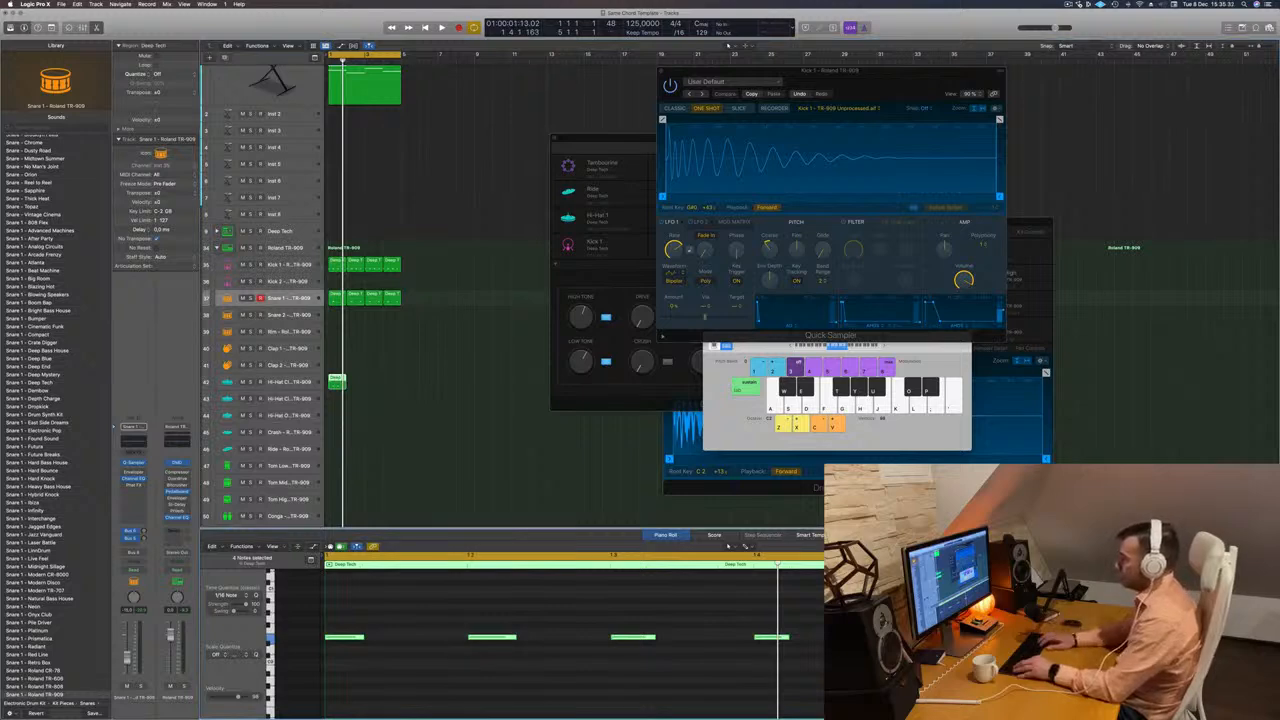
key(alt+Right)
key(alt+Right)
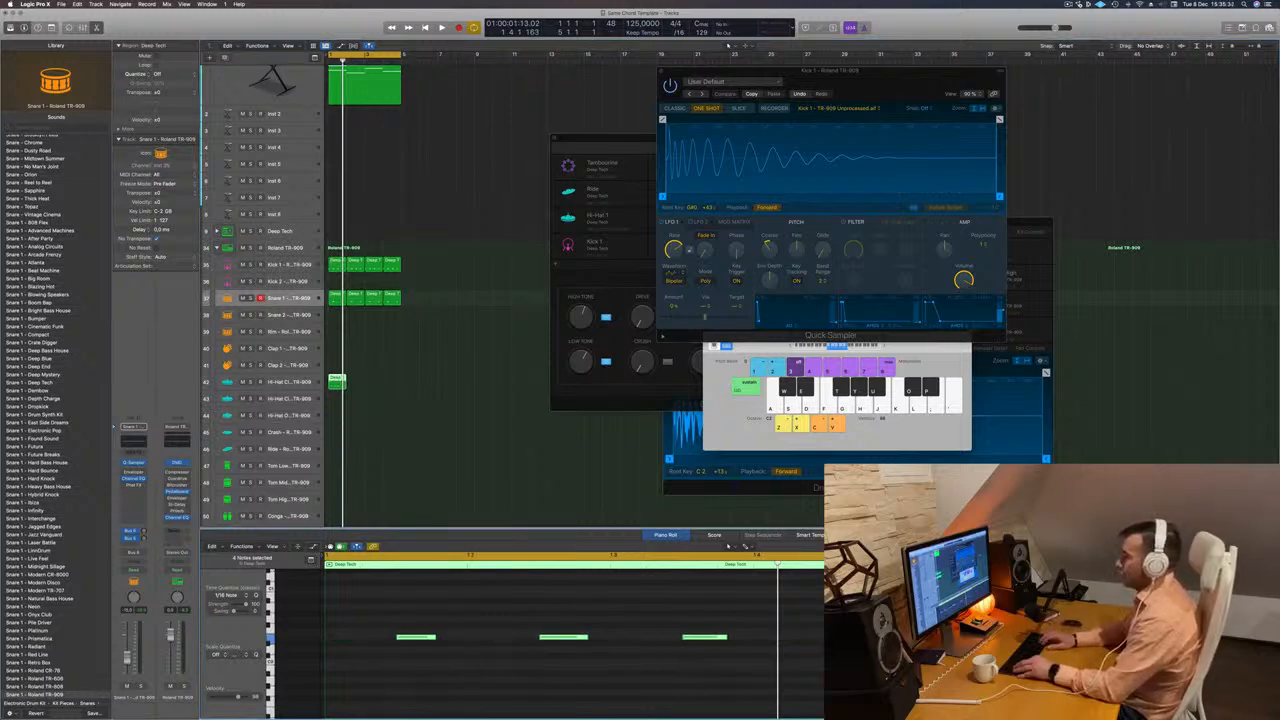
key(alt+Up)
key(alt+Down)
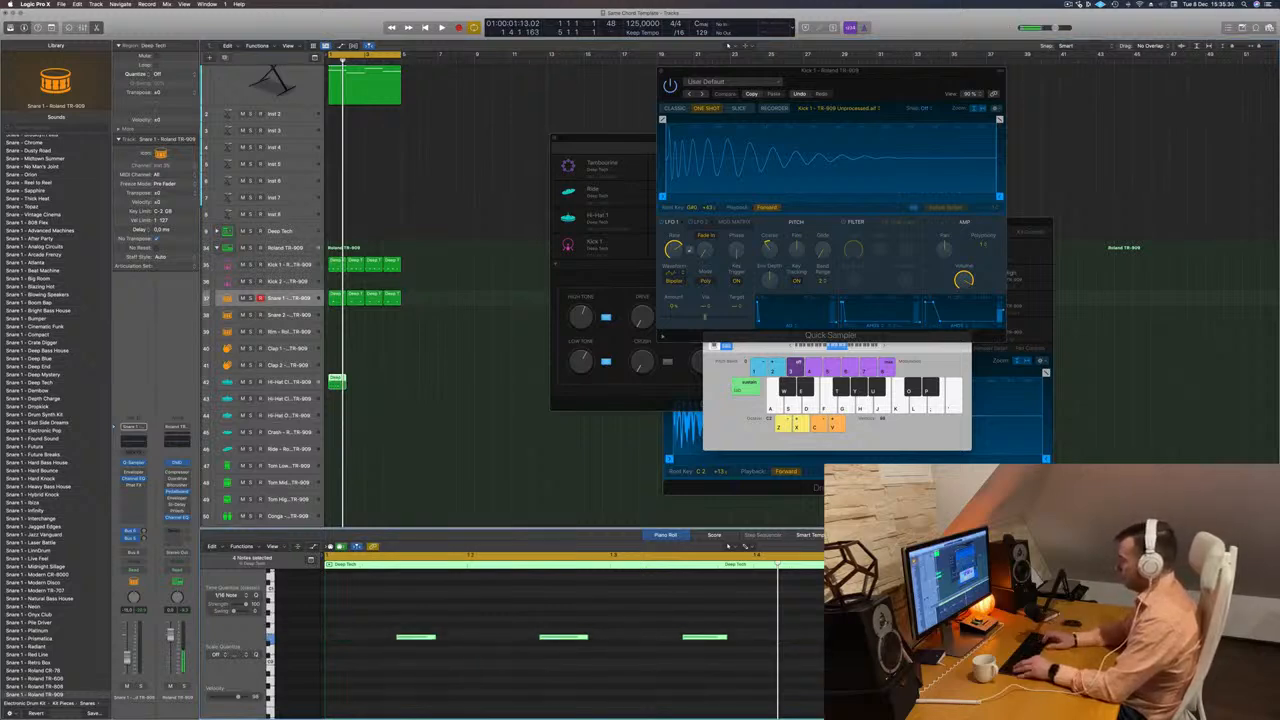
key(alt+shift+Up)
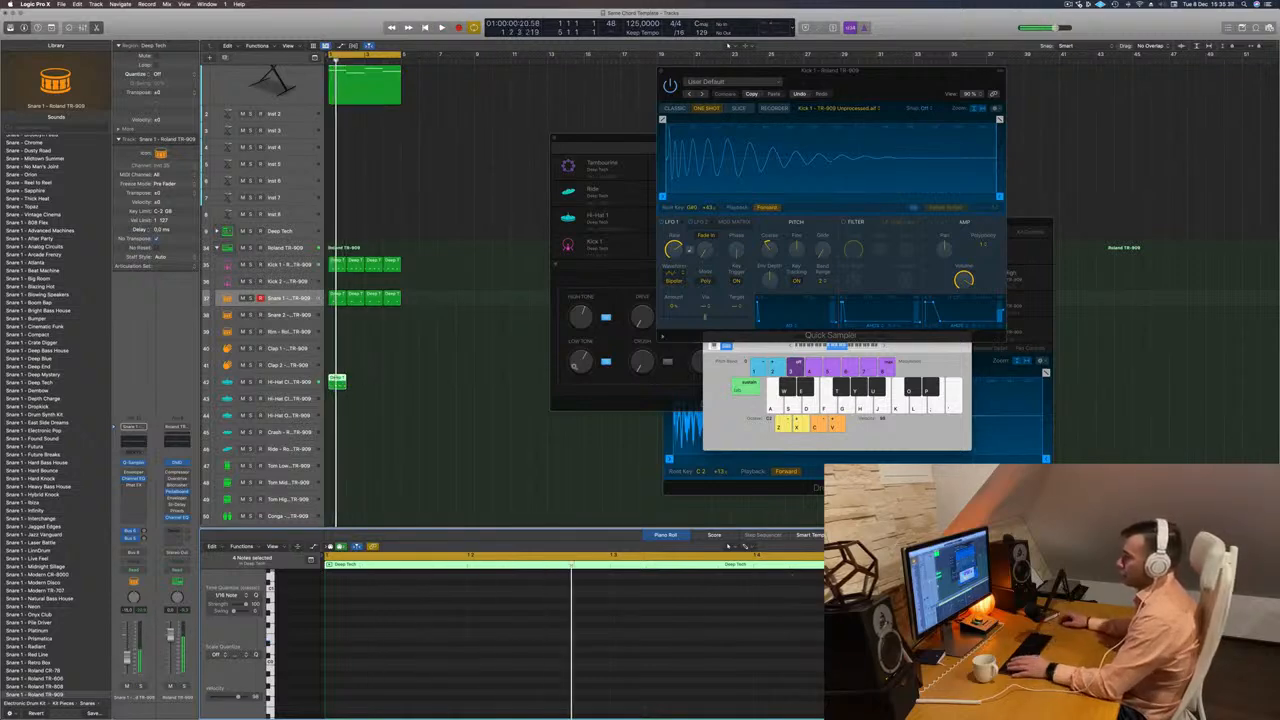
Move the offbeat hi-hat region down to the Hi-Hat Open track and transpose its notes up another octave.
drag(338, 381, 340, 396)
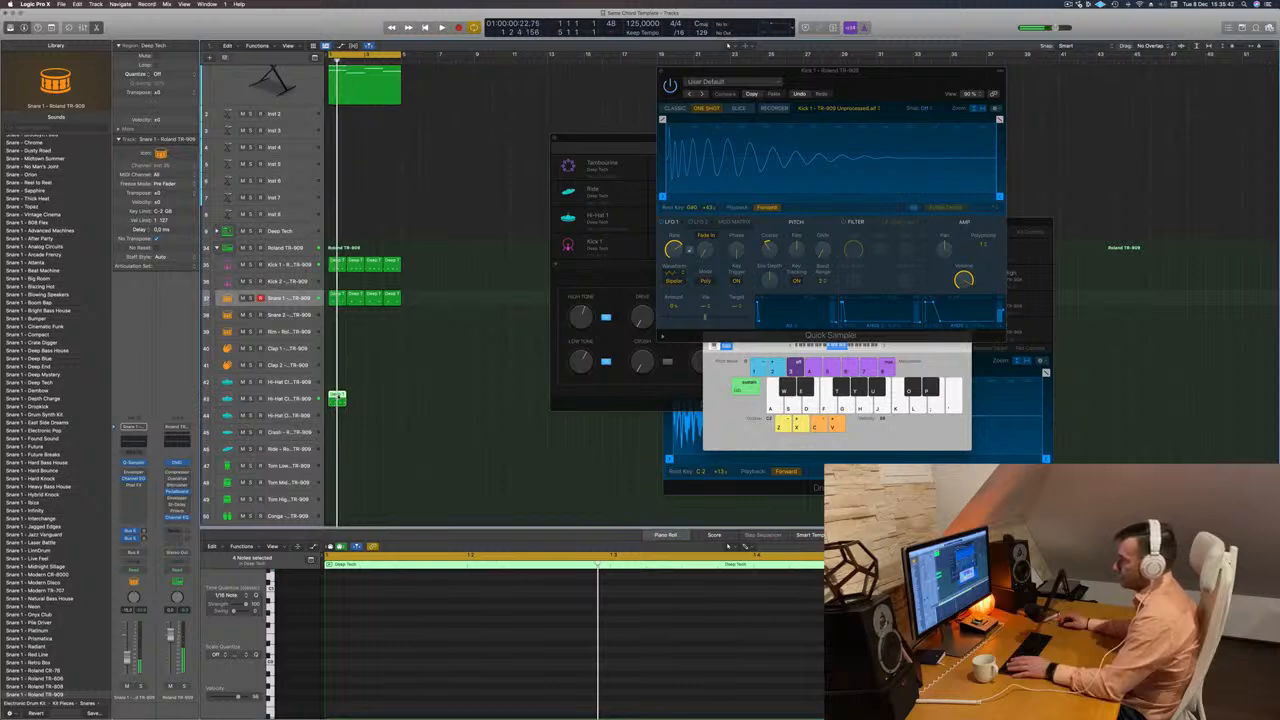
click(338, 397)
drag(339, 398, 338, 414)
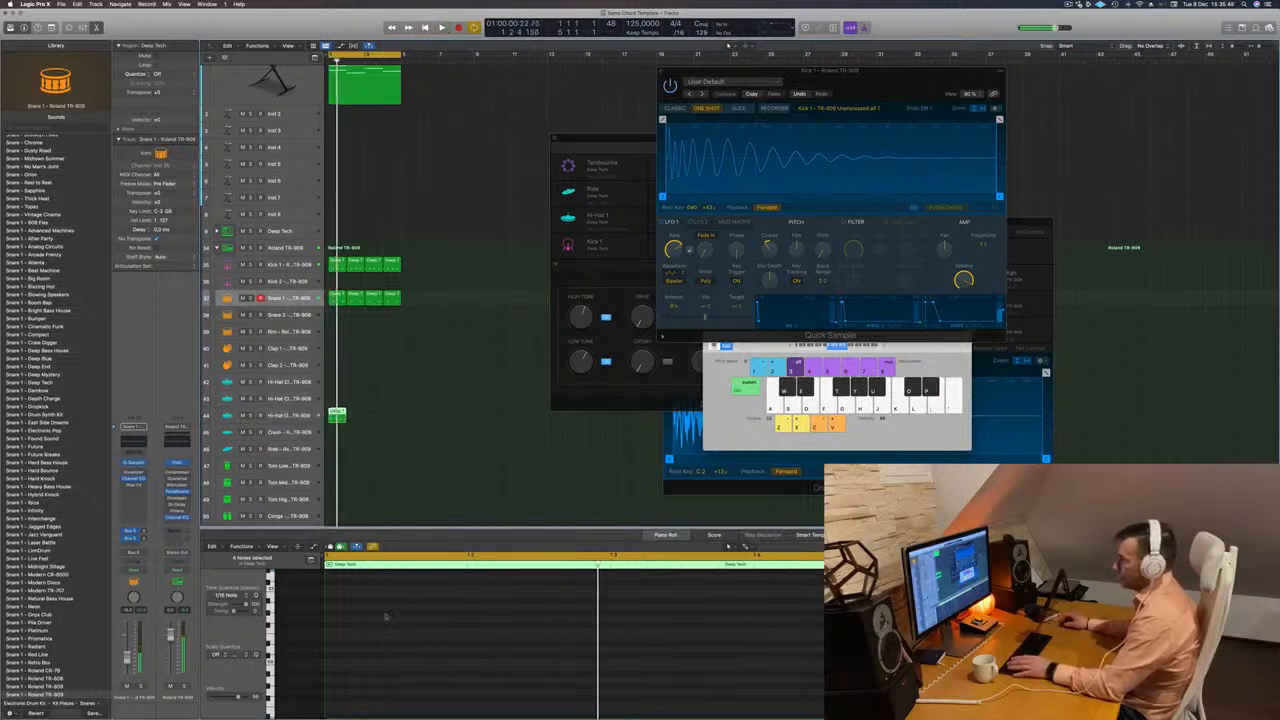
scroll(388, 616, up, 1)
click(422, 617)
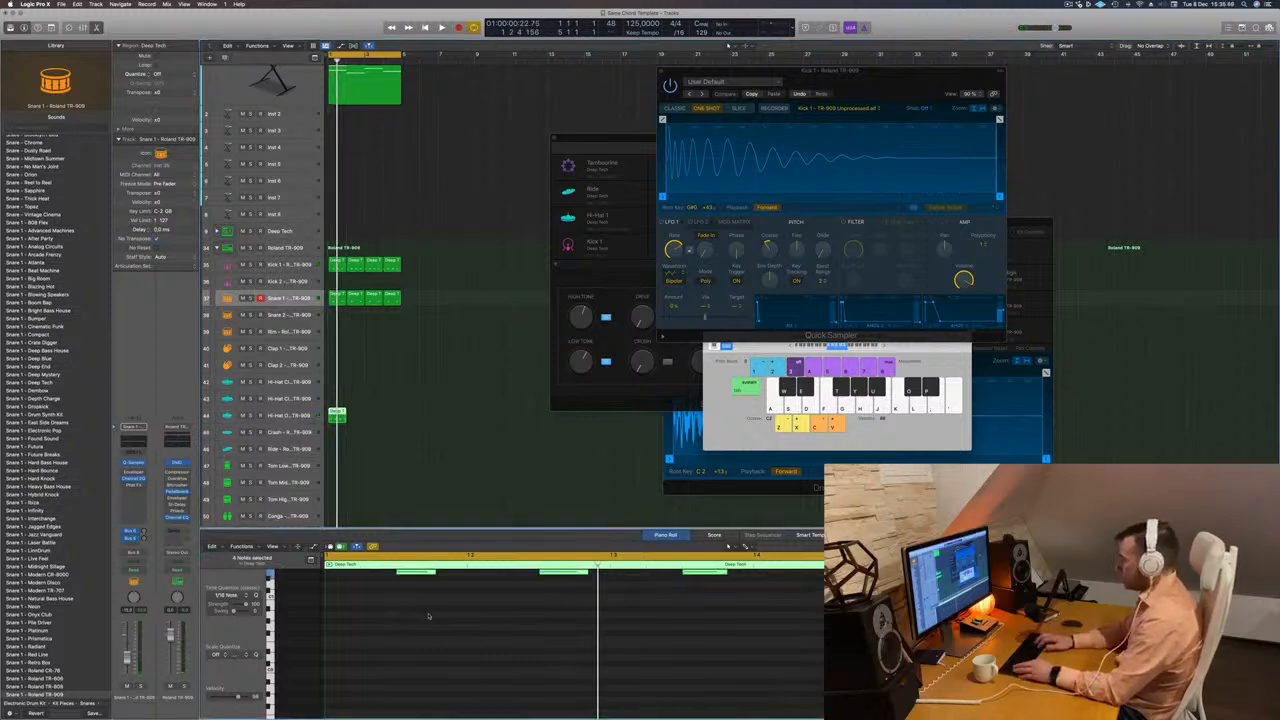
key(alt+shift+Up)
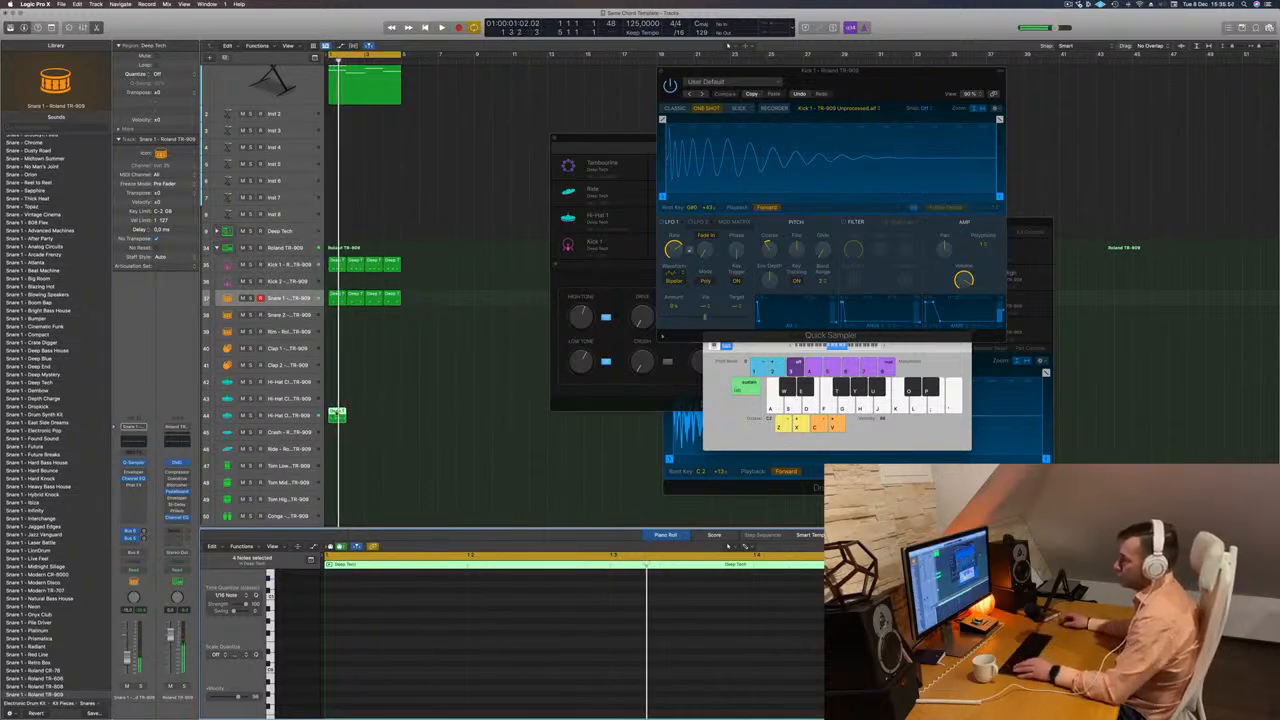
Repeat the Hi-Hat Open region across the four bars and select its track during playback.
drag(336, 413, 371, 412)
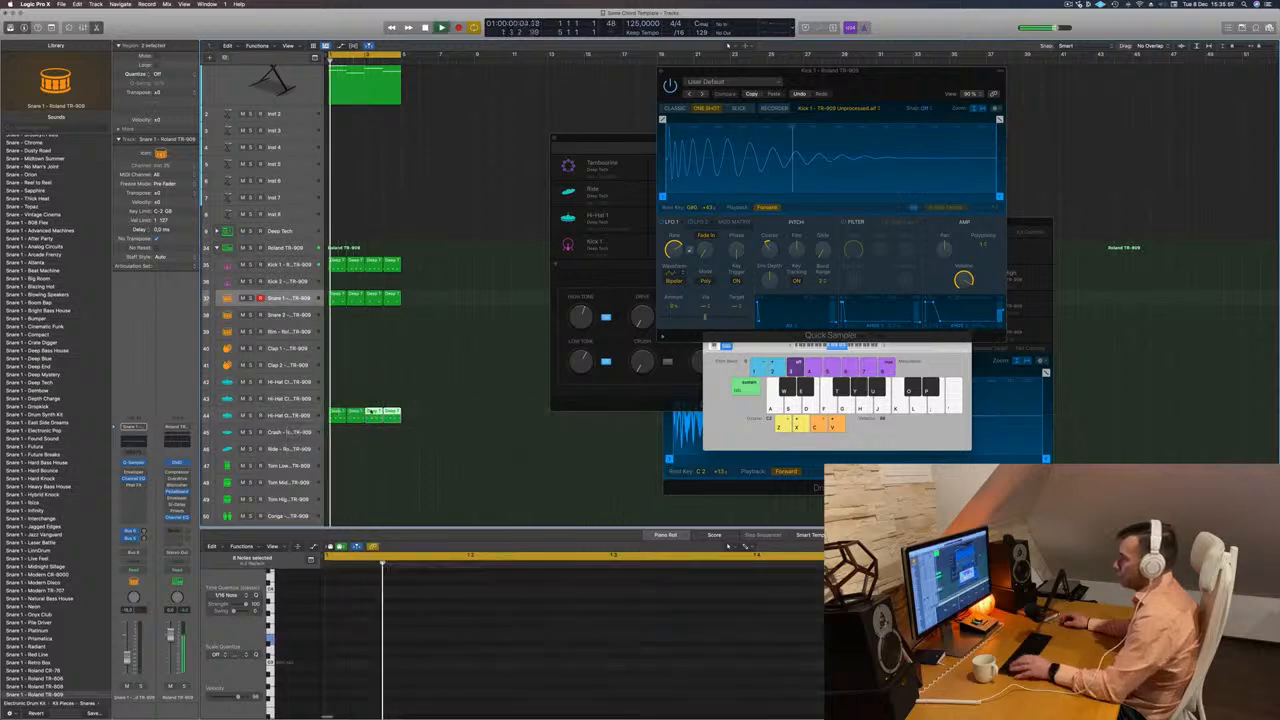
click(280, 418)
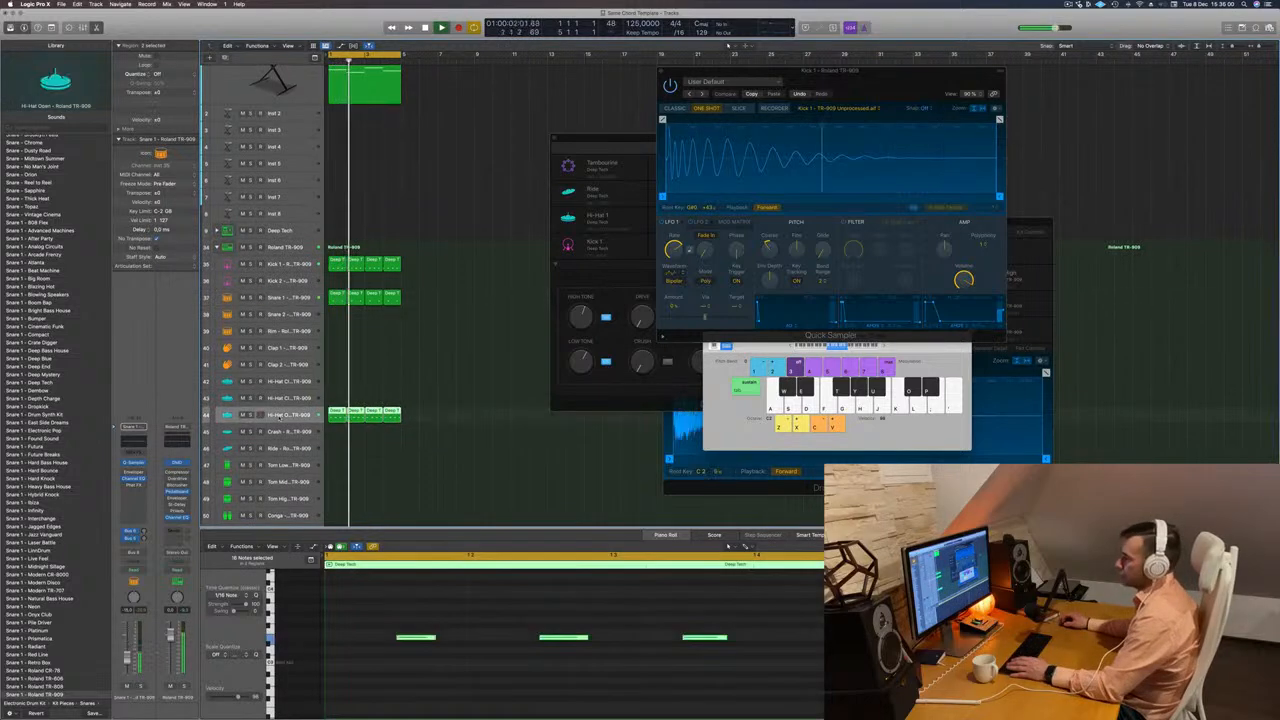
scroll(400, 372, down, 3)
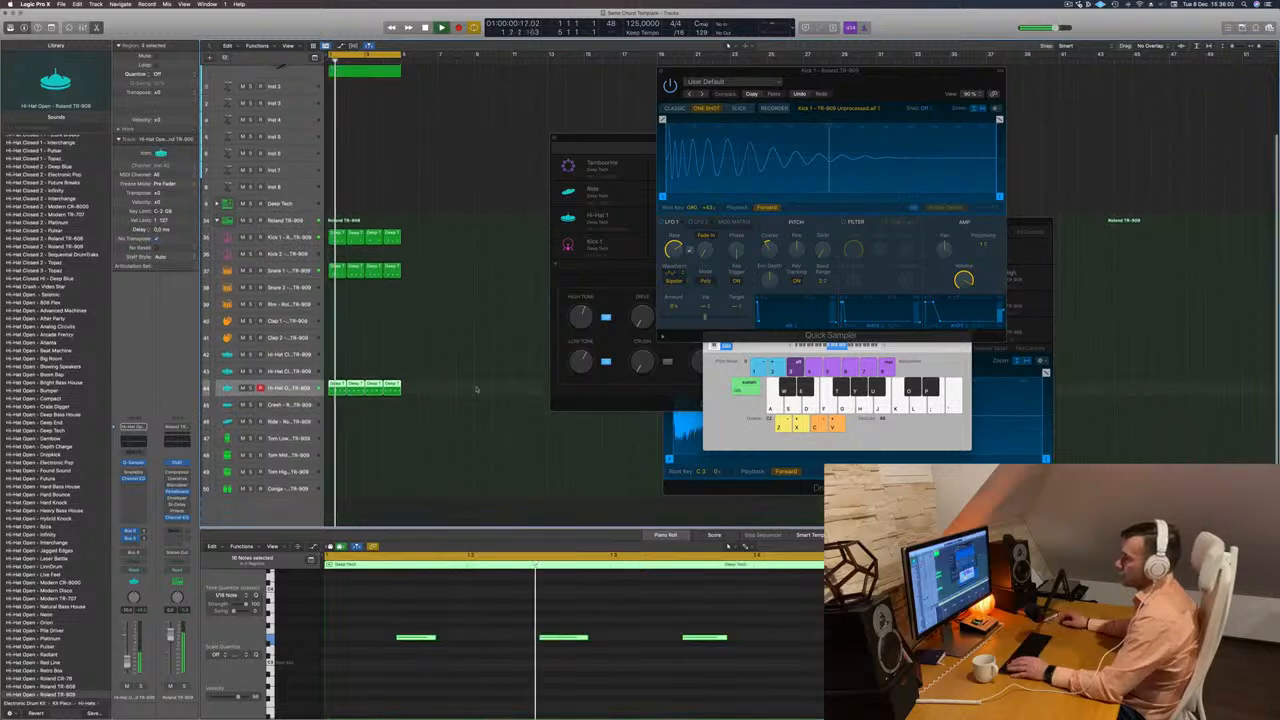
click(364, 361)
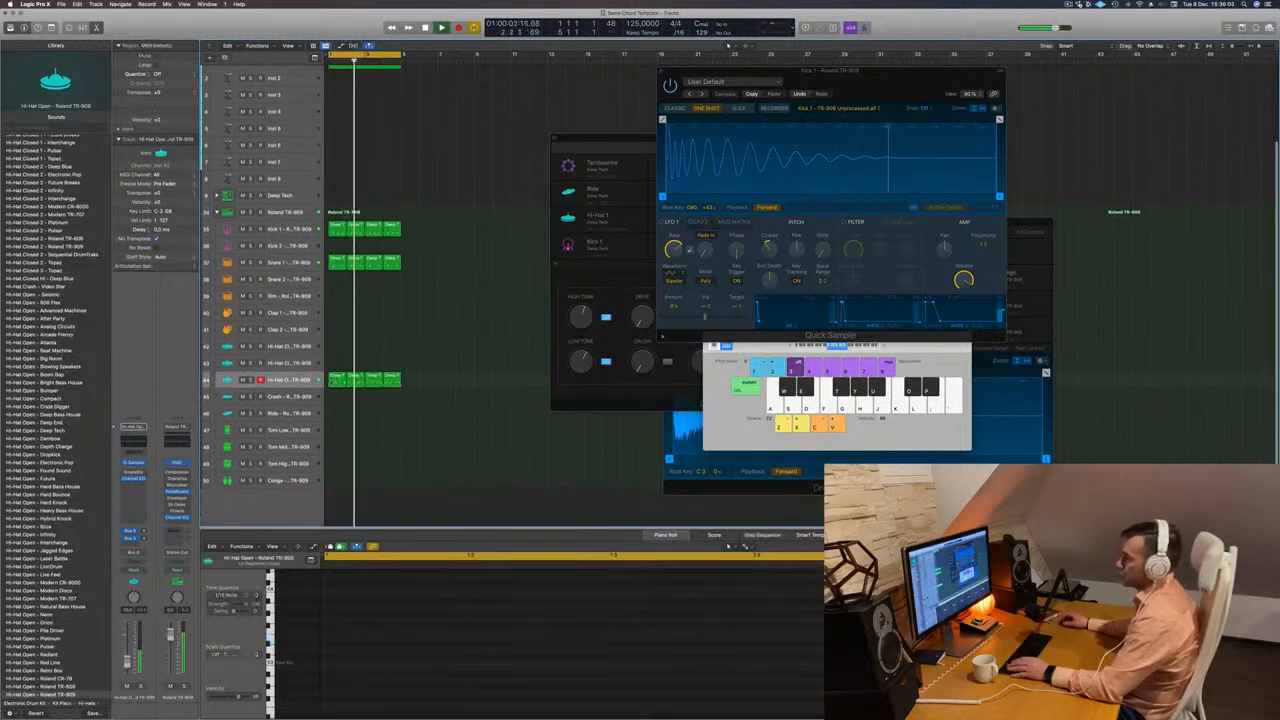
Stop playback and copy the first Snare 1 region to bar 1 of the Tom Low track.
click(338, 262)
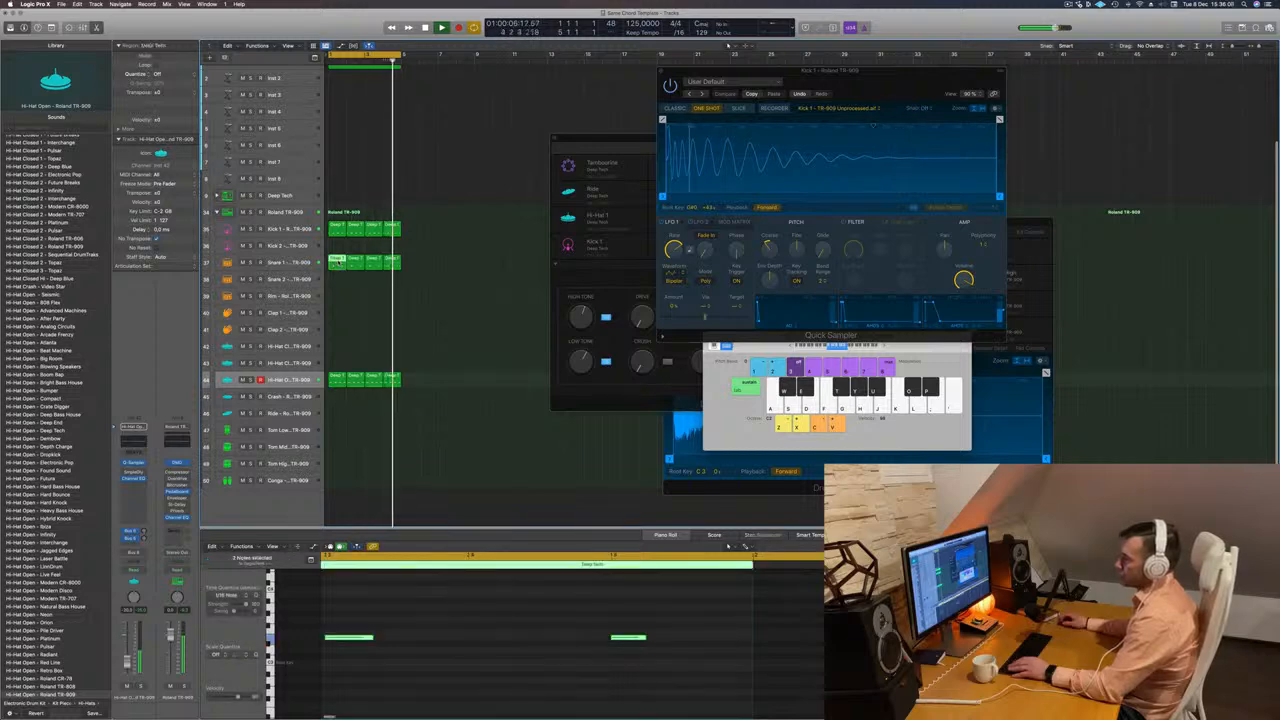
key(space)
drag(338, 262, 336, 433)
scroll(466, 617, down, 2)
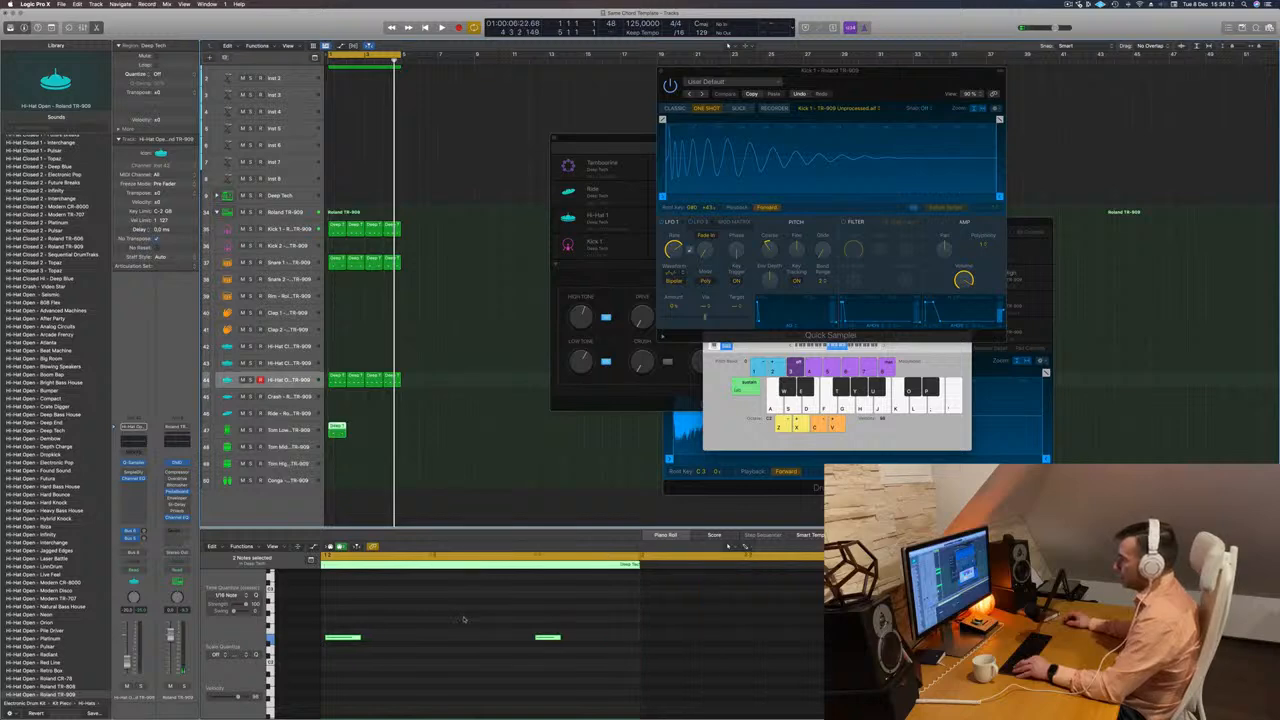
Shift the first Tom Low note a sixteenth earlier and the second an eighth later, and transpose both notes.
scroll(466, 619, up, 4)
scroll(465, 619, left, 4)
scroll(464, 619, down, 4)
scroll(464, 619, down, 1)
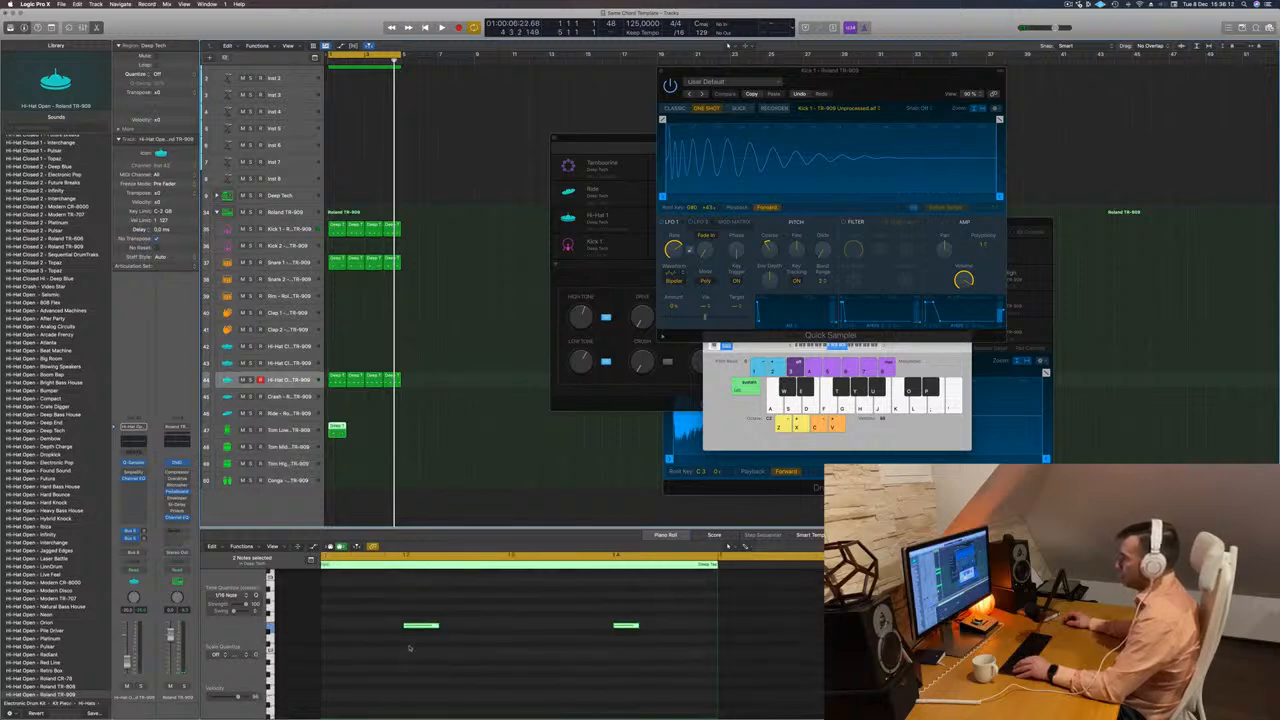
click(409, 646)
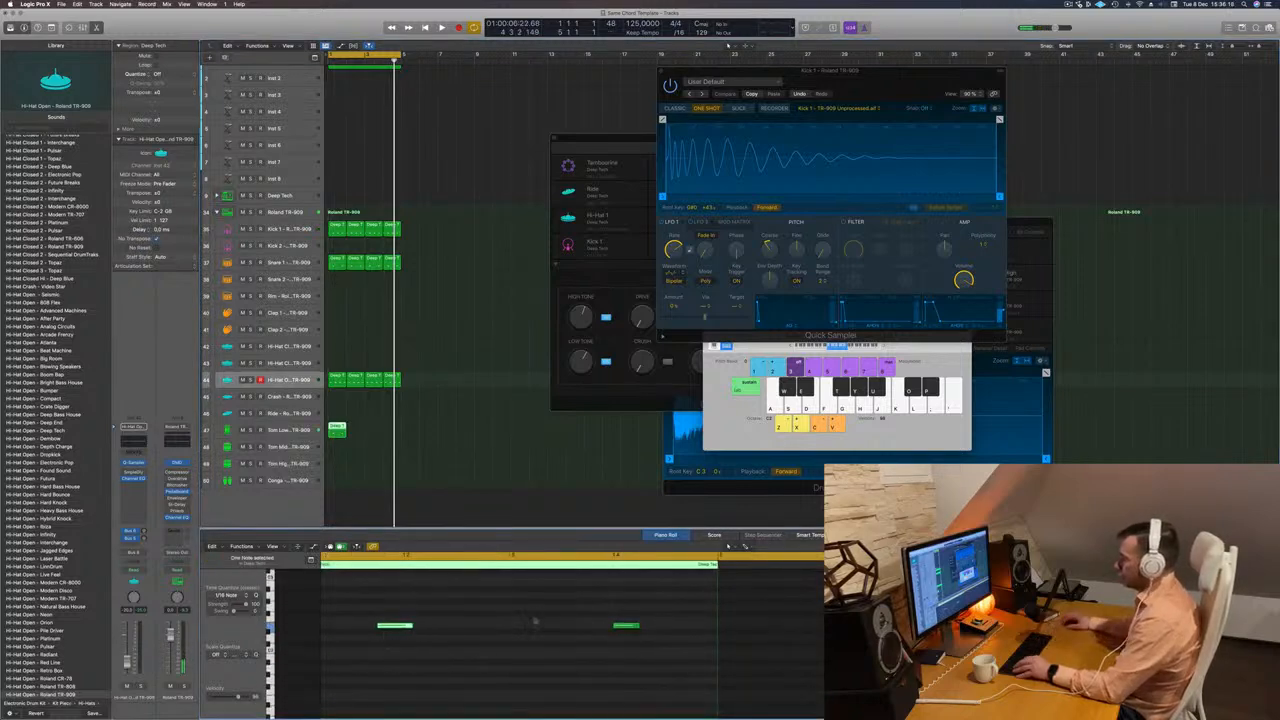
drag(546, 609, 665, 636)
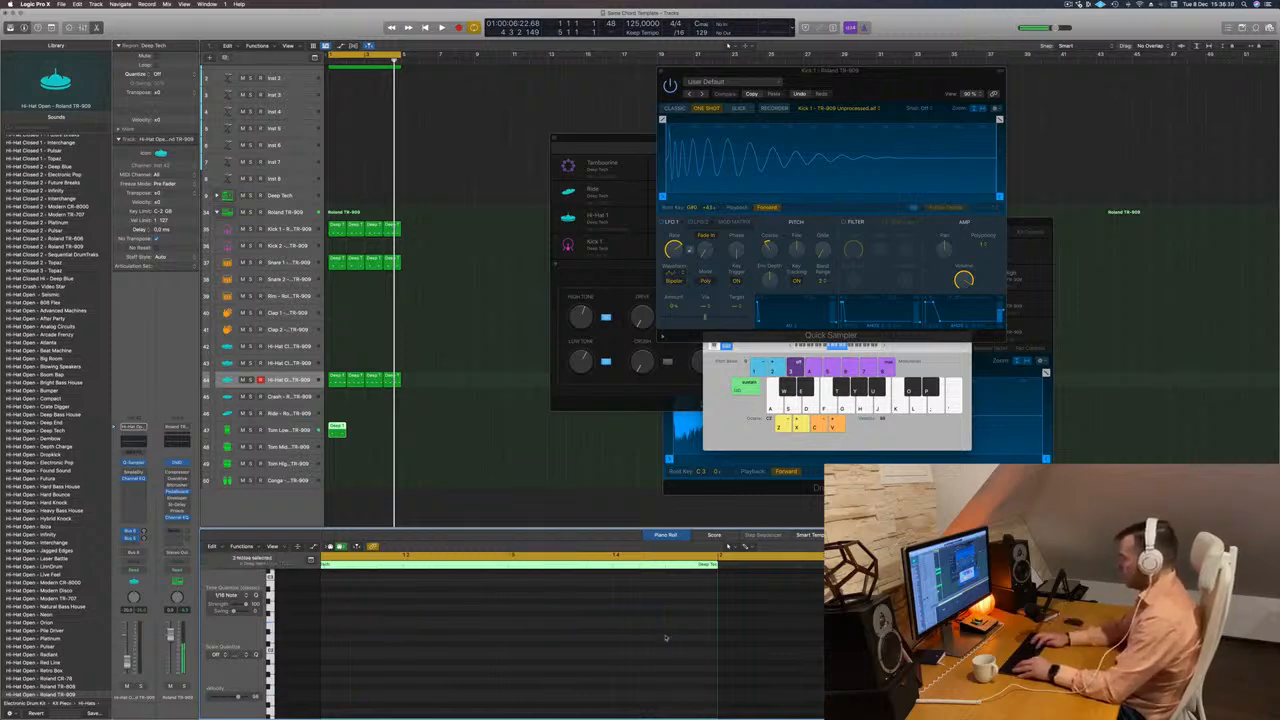
Audition the edited Tom Low pattern together with the rest of the beat.
key(space)
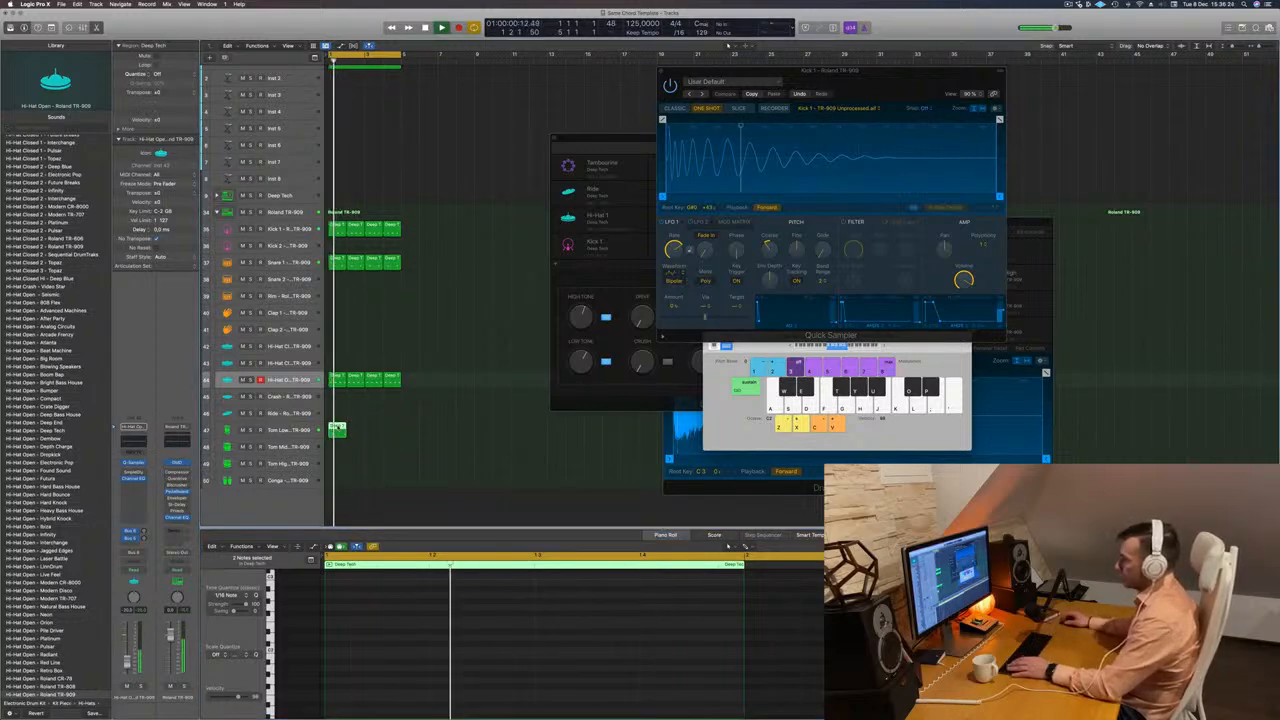
key(space)
scroll(411, 639, down, 5)
key(space)
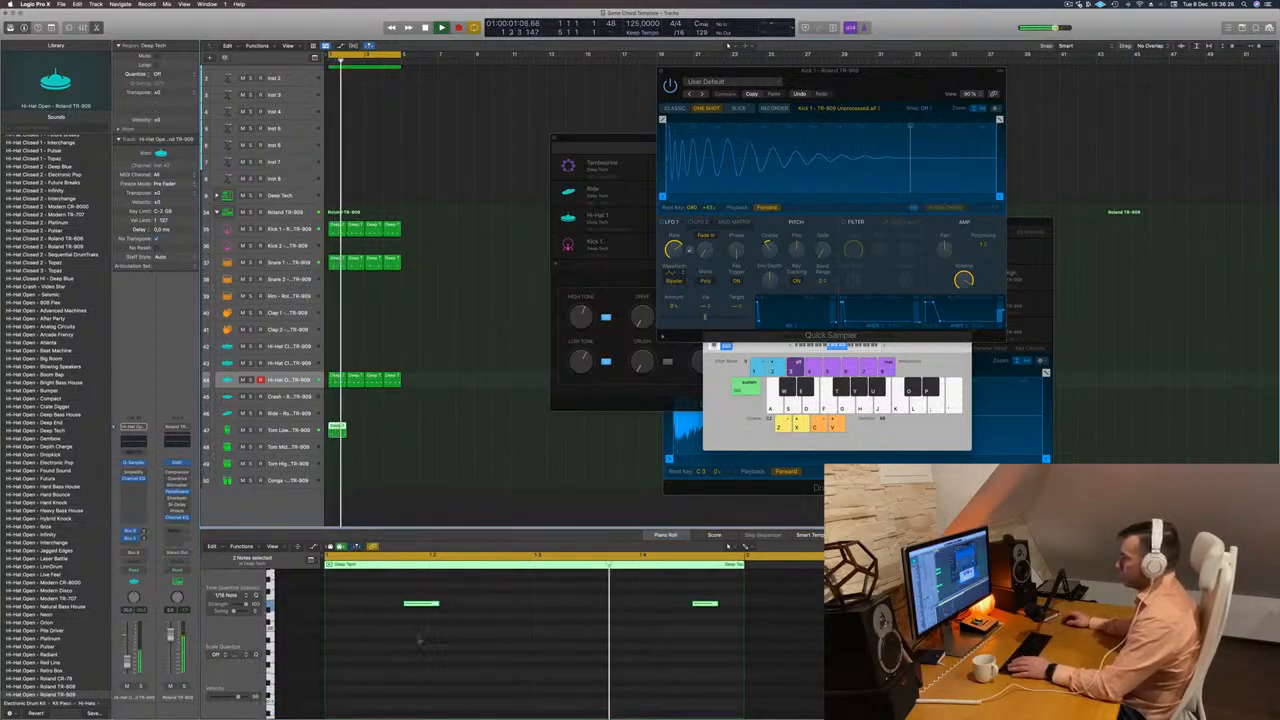
key(space)
scroll(432, 641, up, 1)
Move the first Tom Low note two sixteenths earlier and repeat the region across all four bars.
drag(406, 637, 471, 609)
key(space)
key(space)
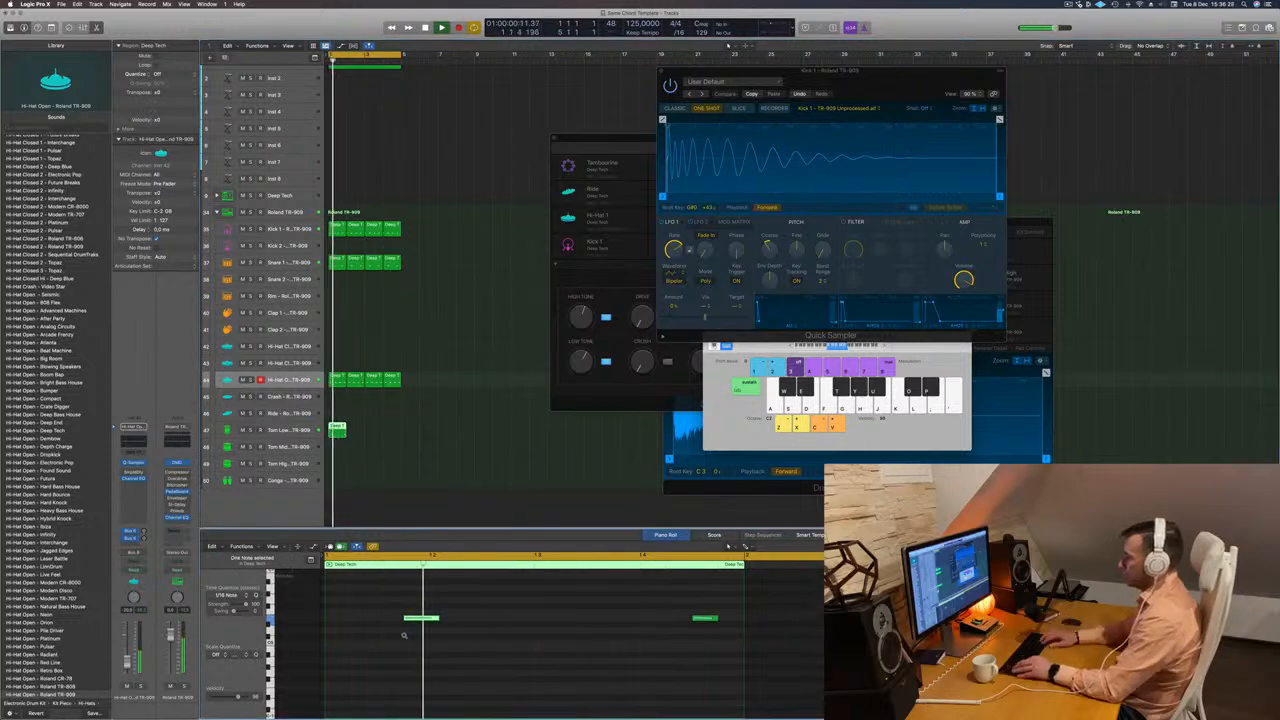
key(alt+Left)
key(alt+Left)
key(space)
key(space)
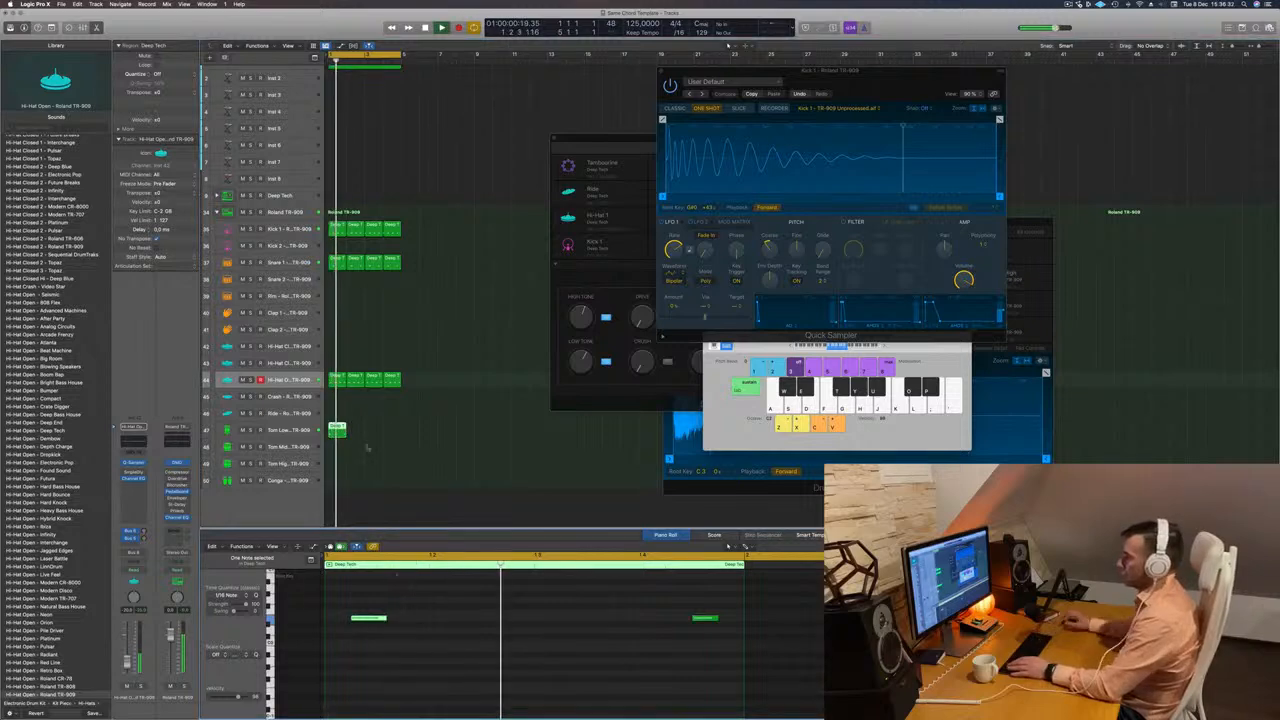
drag(338, 432, 384, 437)
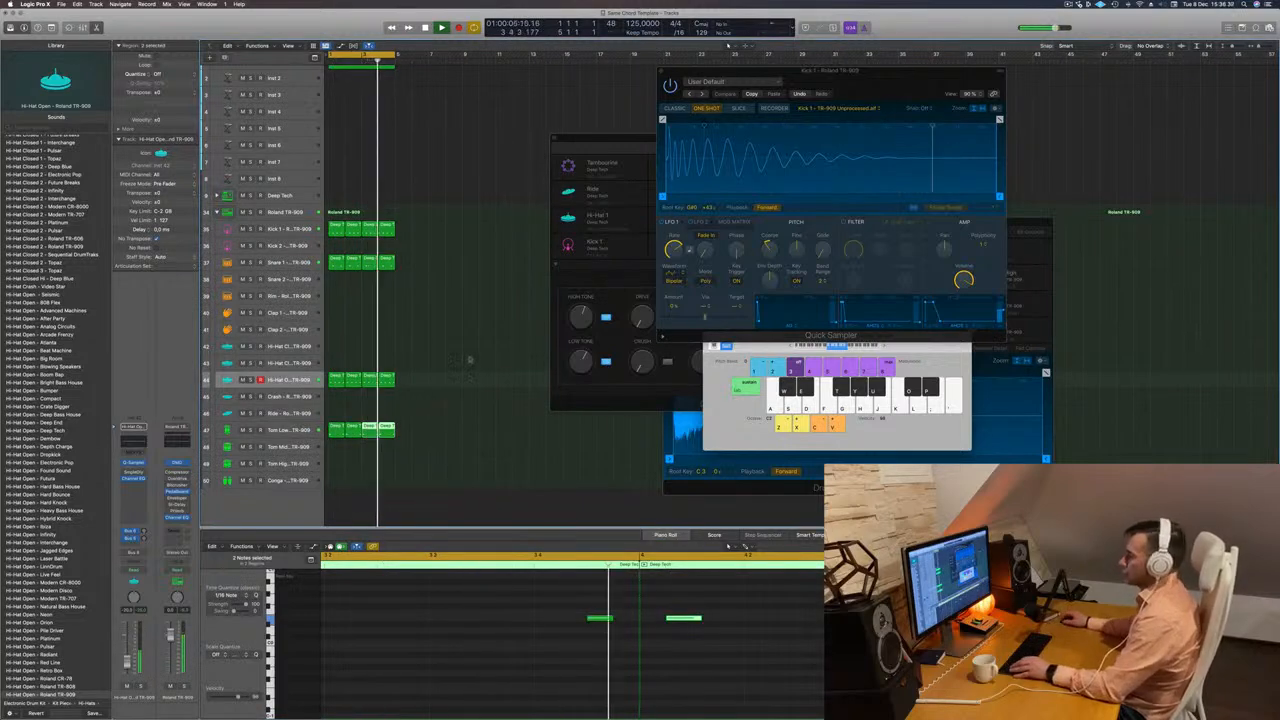
Adjust the Cutoff in the chord track's Alchemy synth and raise that track's volume slightly.
scroll(378, 252, down, 1)
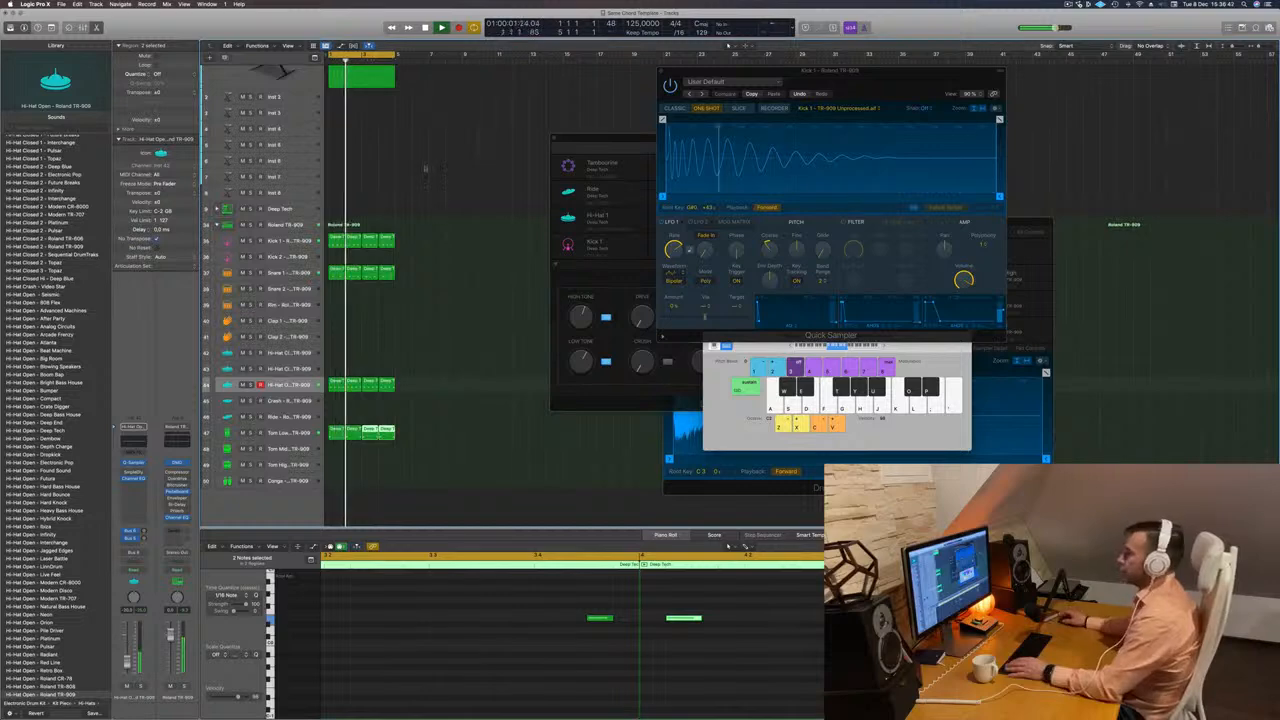
scroll(405, 160, up, 4)
click(378, 130)
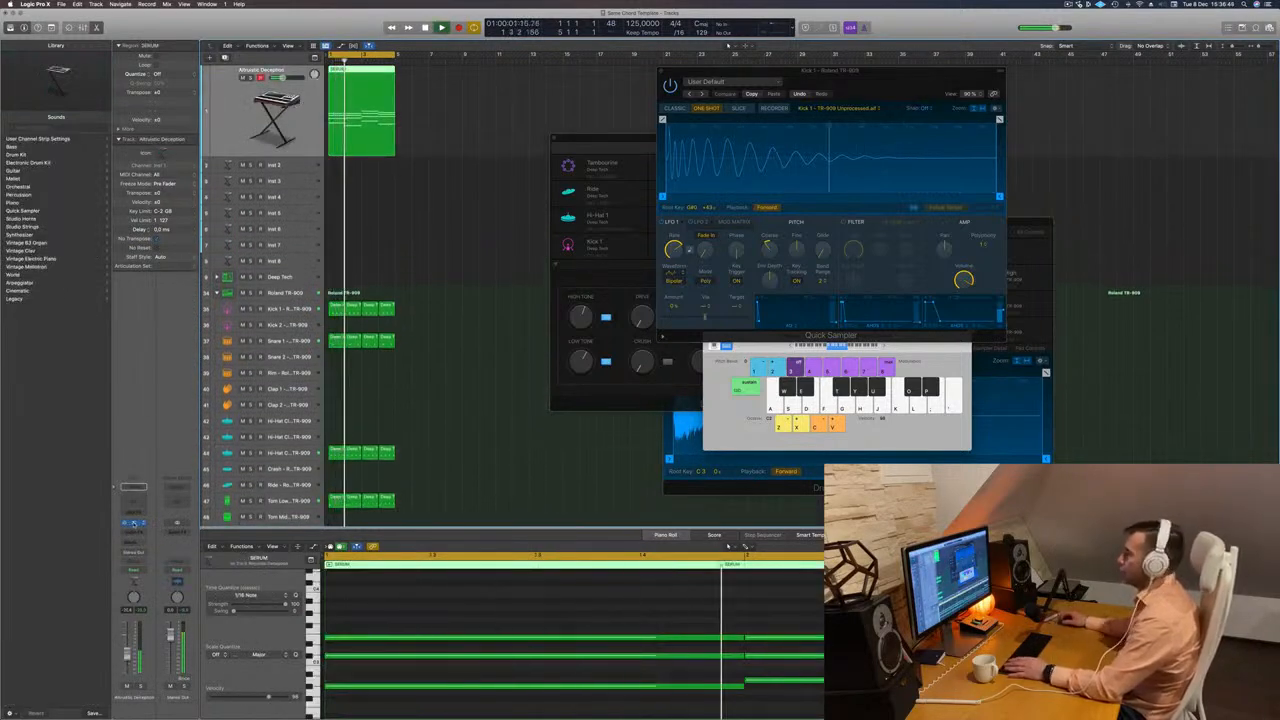
drag(890, 103, 763, 110)
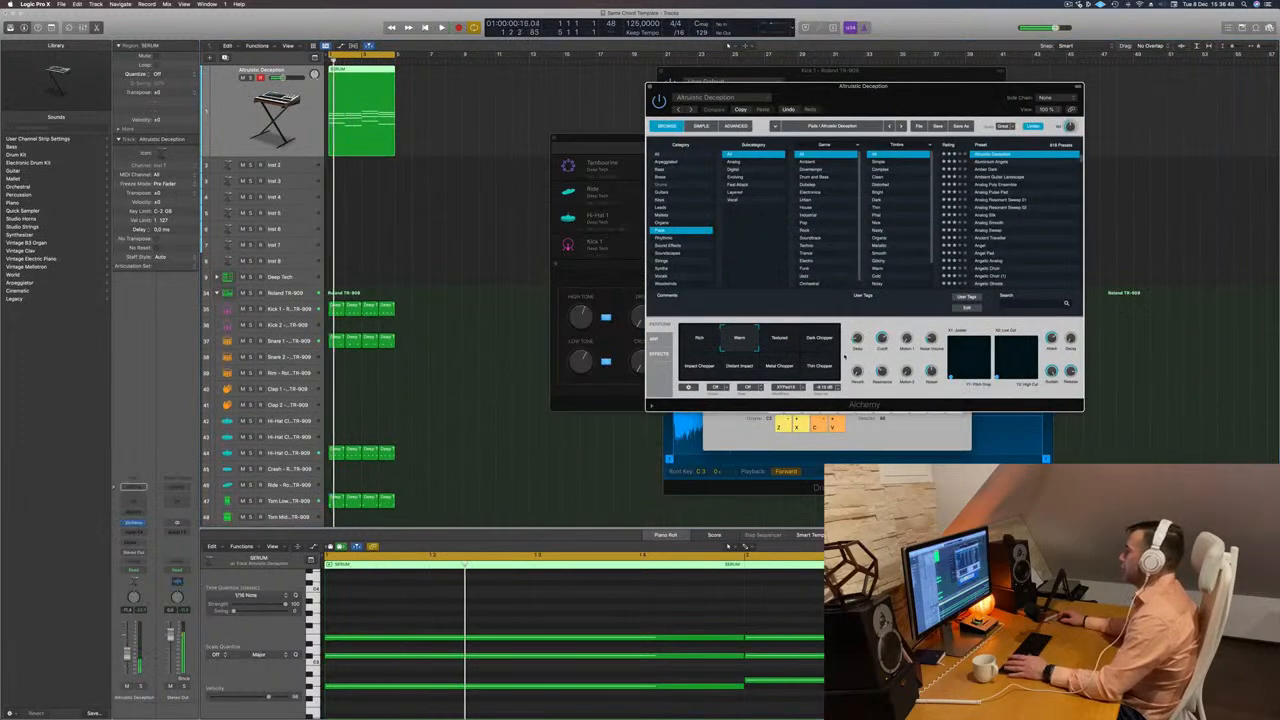
drag(881, 339, 878, 361)
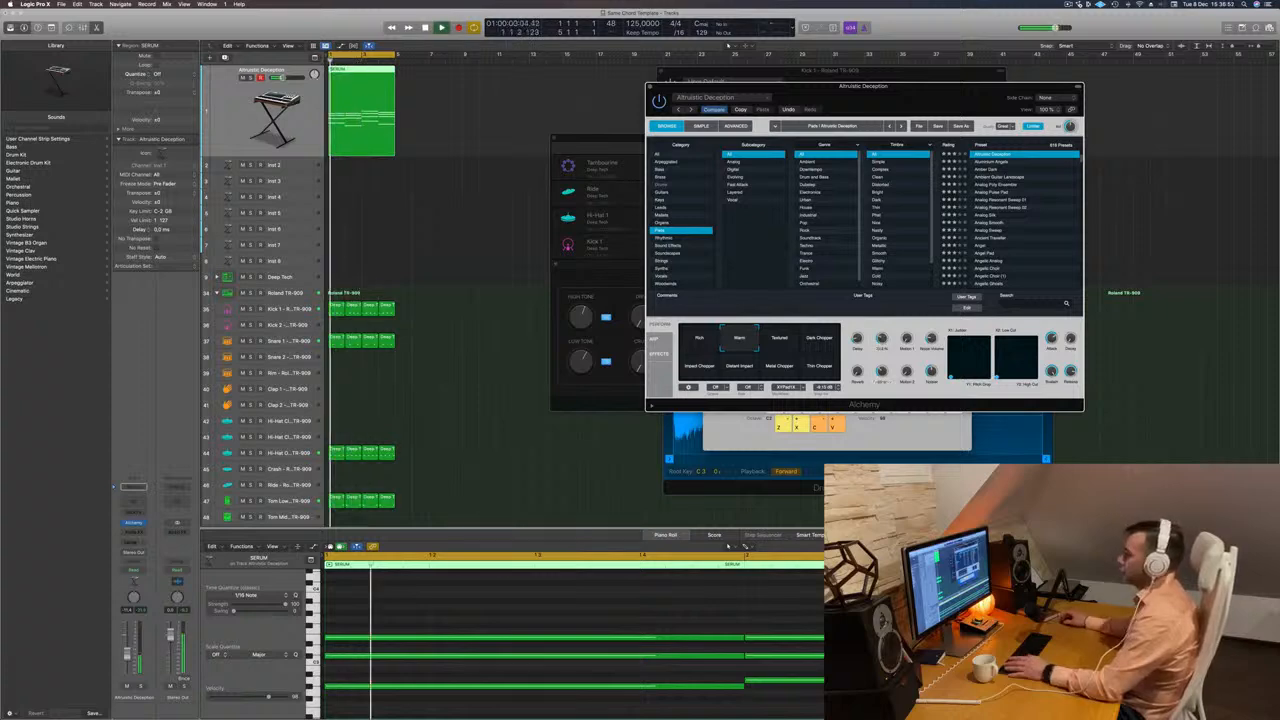
click(127, 649)
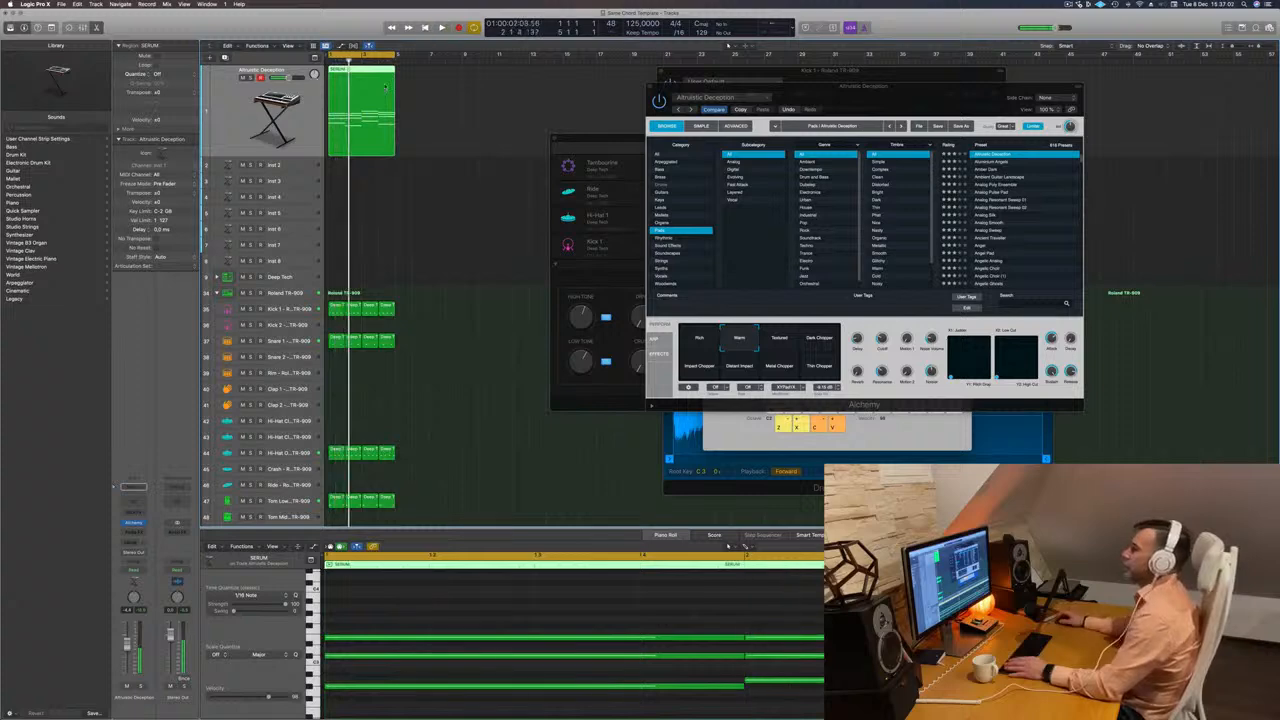
Copy the SERUM chord region to the Inst 2 track and delete its upper notes, leaving only the lowest note of each chord.
drag(385, 87, 357, 170)
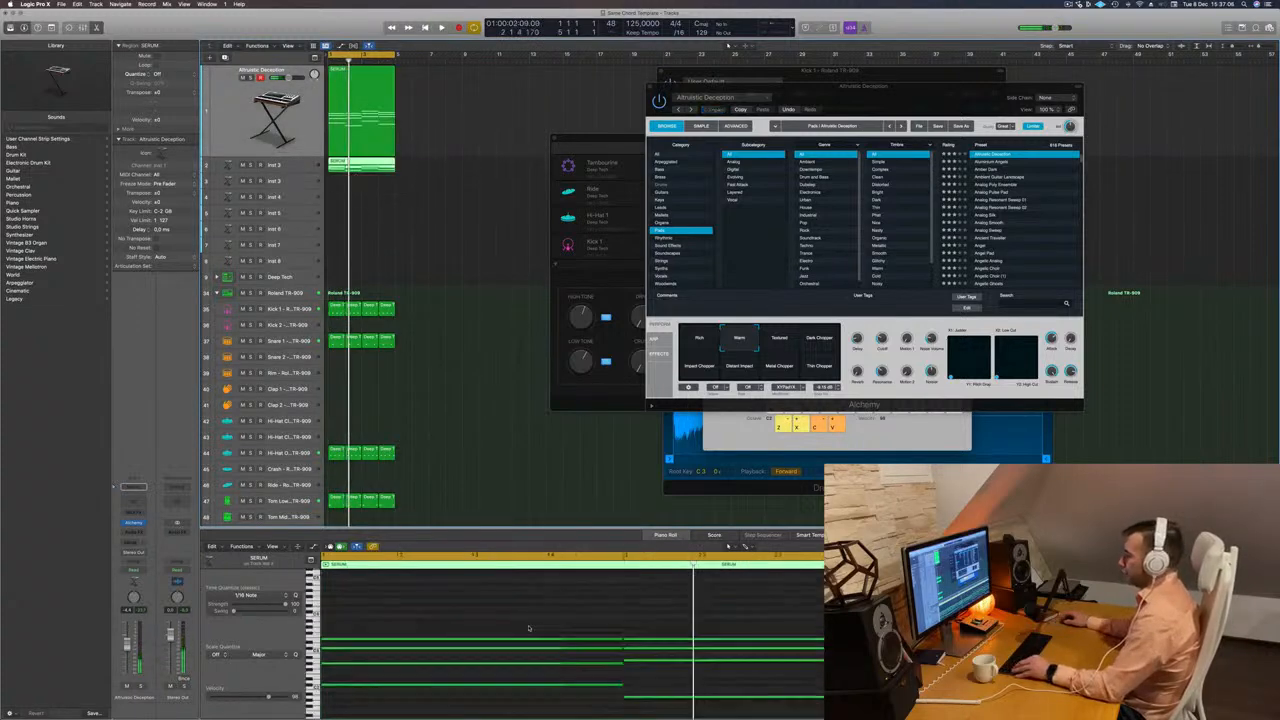
scroll(606, 643, down, 3)
drag(453, 608, 850, 647)
key(Delete)
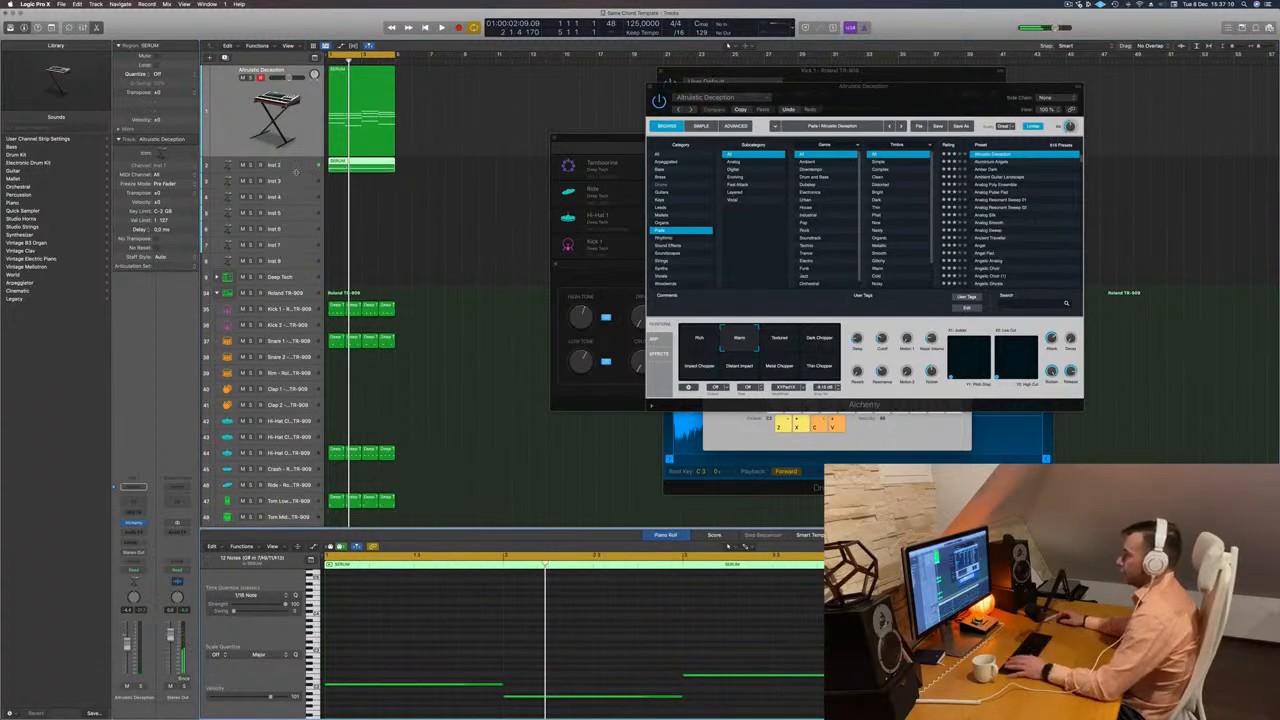
Transpose all notes in the Inst 2 region down an octave and play the loop.
click(296, 172)
key(space)
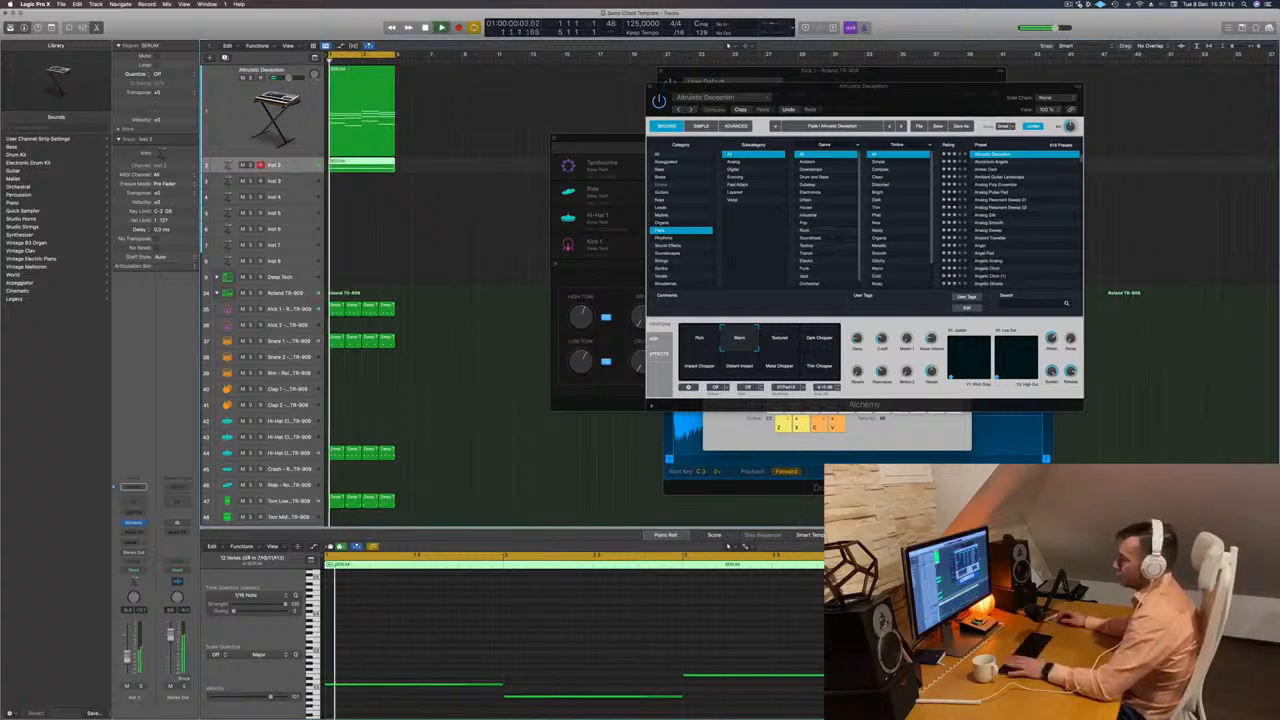
key(space)
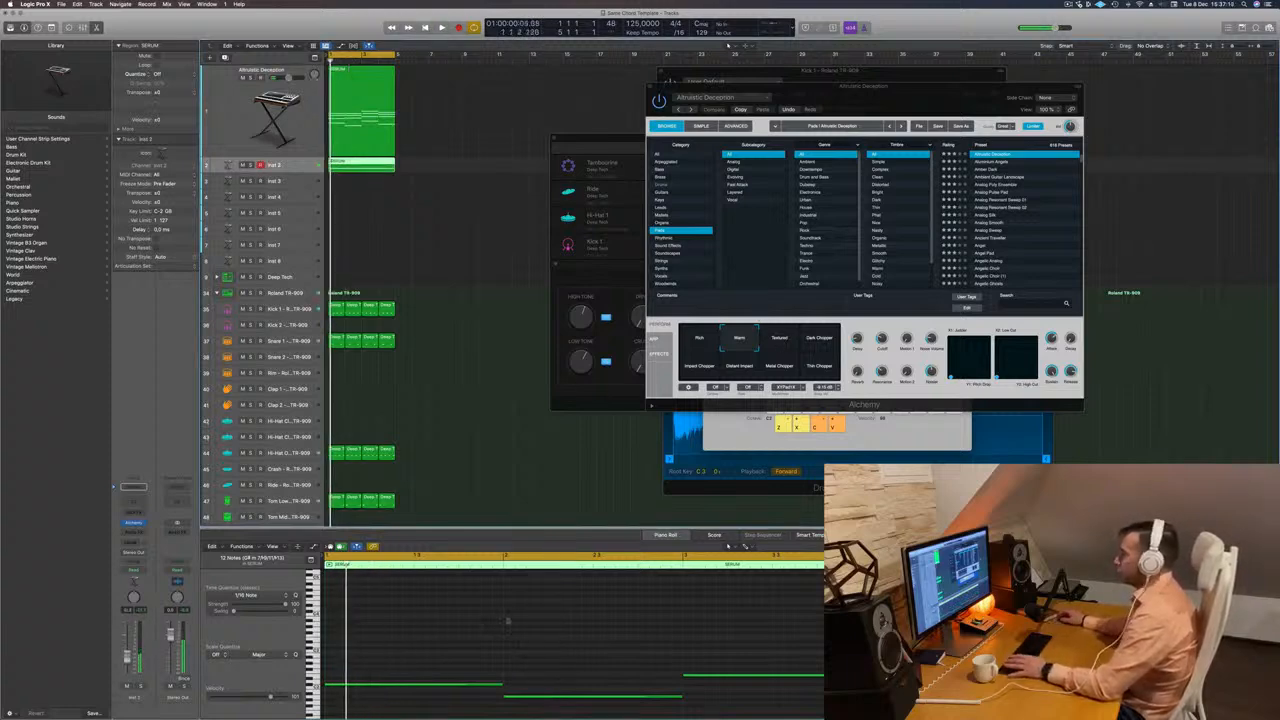
click(509, 622)
key(super+a)
key(alt+shift+Down)
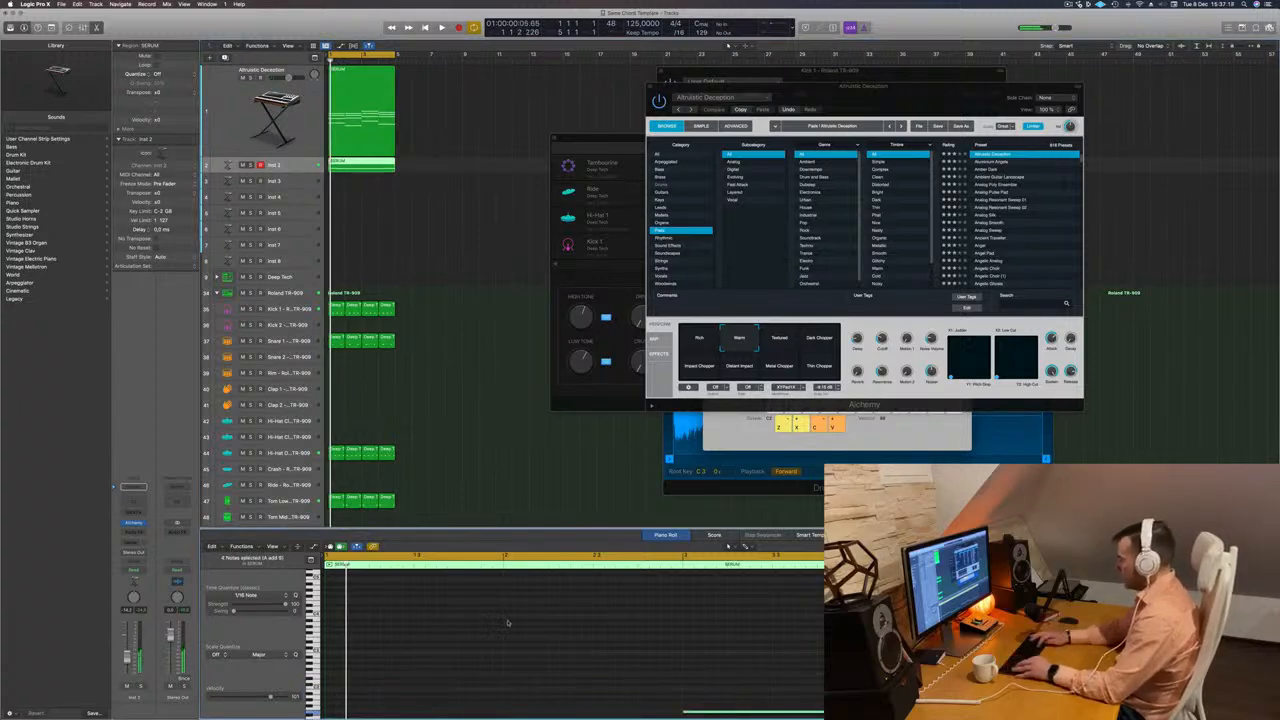
key(space)
key(space)
key(space)
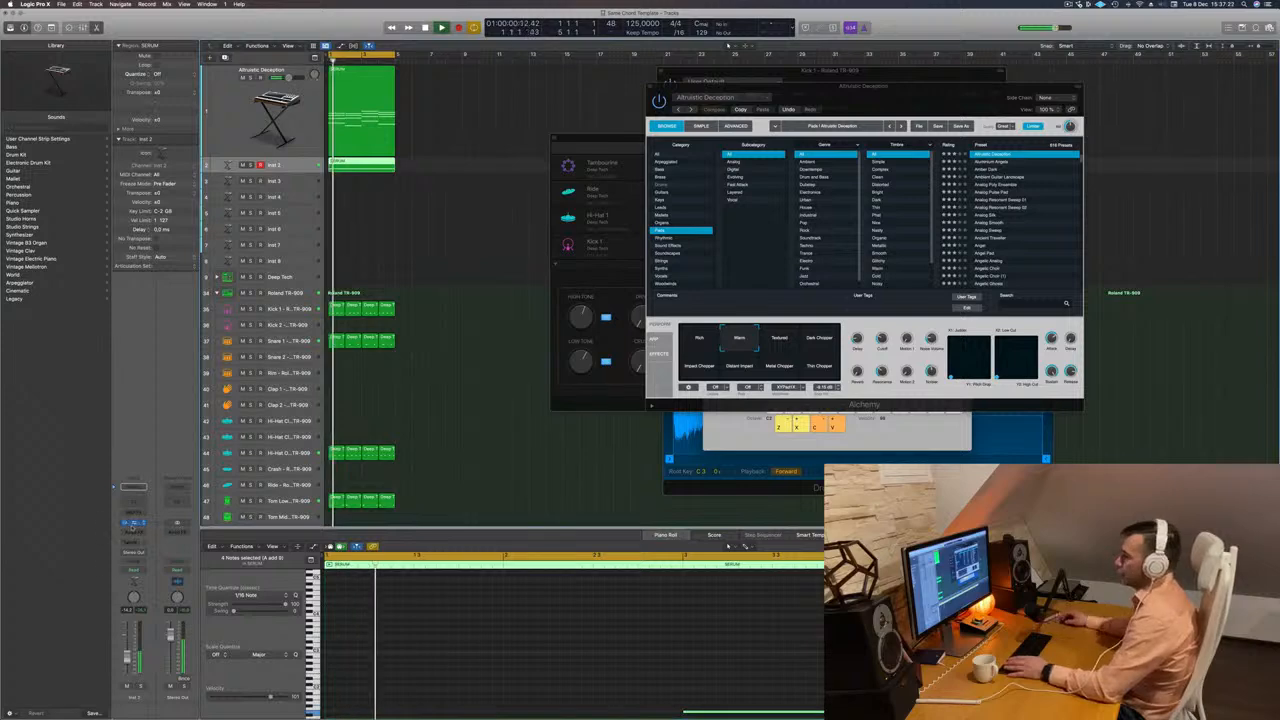
Open Alchemy on the Inst 2 track and audition its Epic Synth snapshot.
click(134, 524)
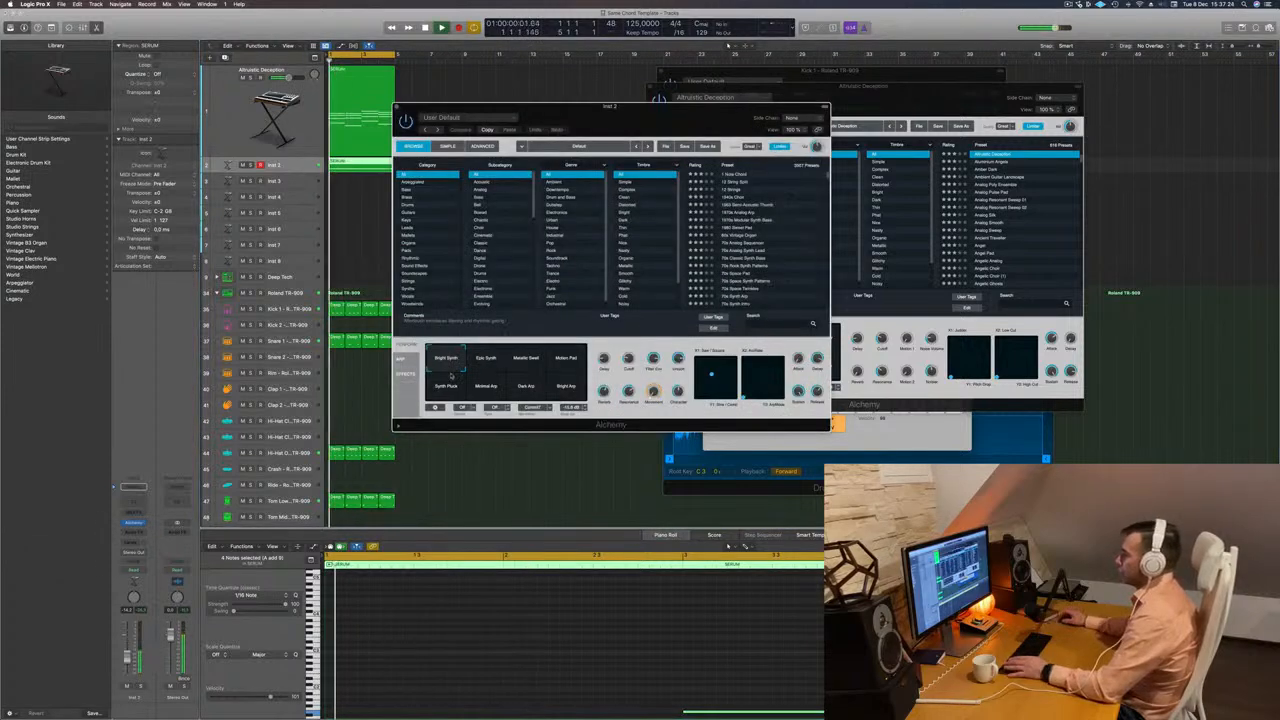
click(486, 362)
key(space)
key(space)
drag(722, 106, 913, 81)
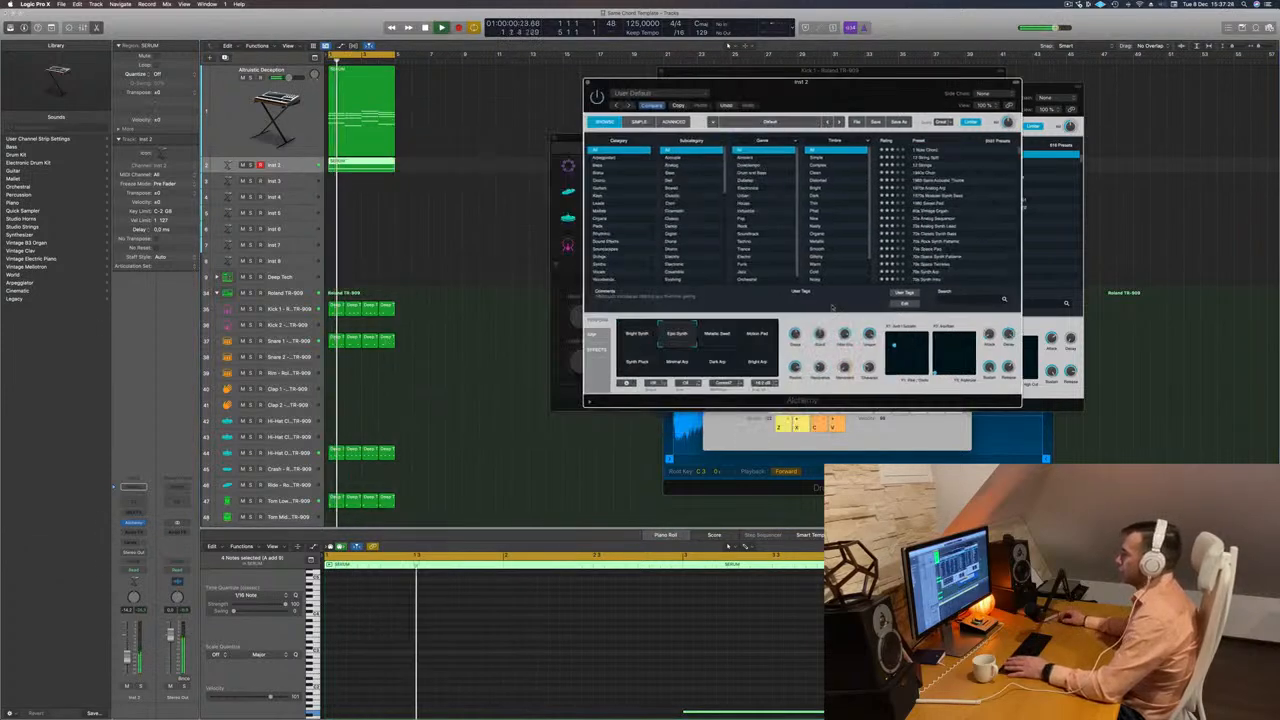
key(space)
key(space)
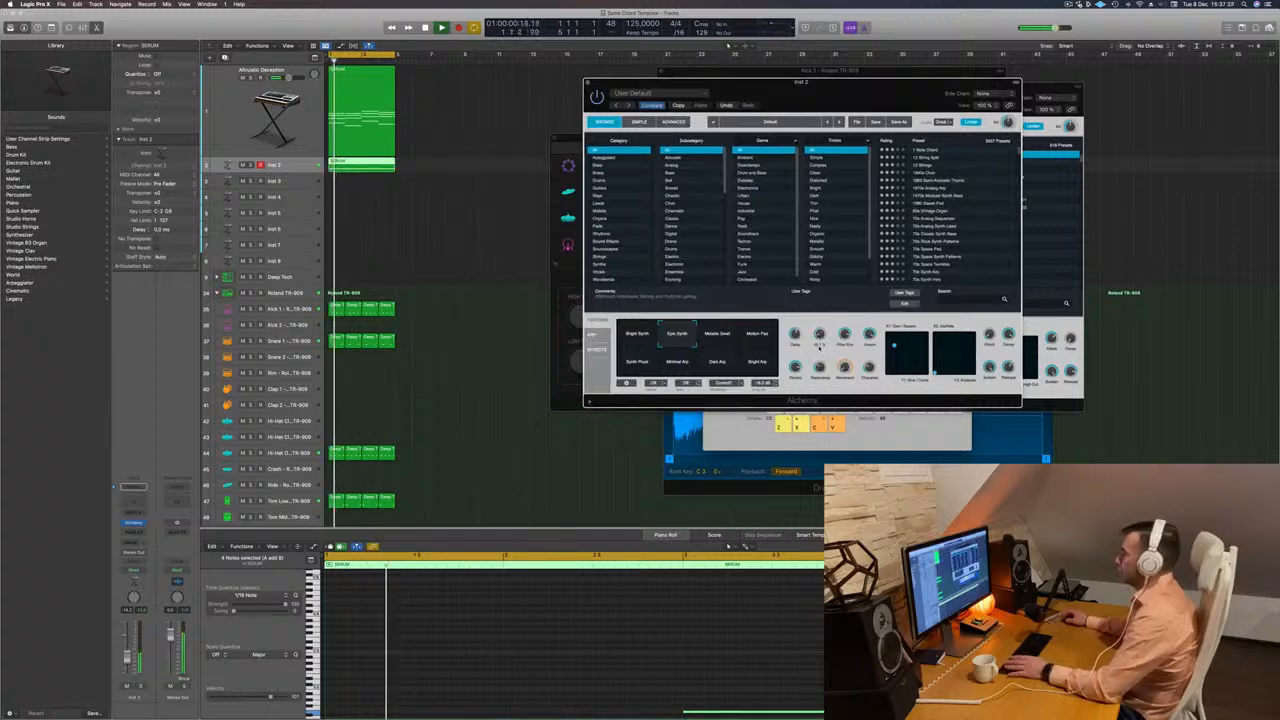
Compare the Bright Arp, Minimal Arp and Synth Pluck snapshots of the default Alchemy patch and select Dark Arp.
drag(713, 340, 762, 370)
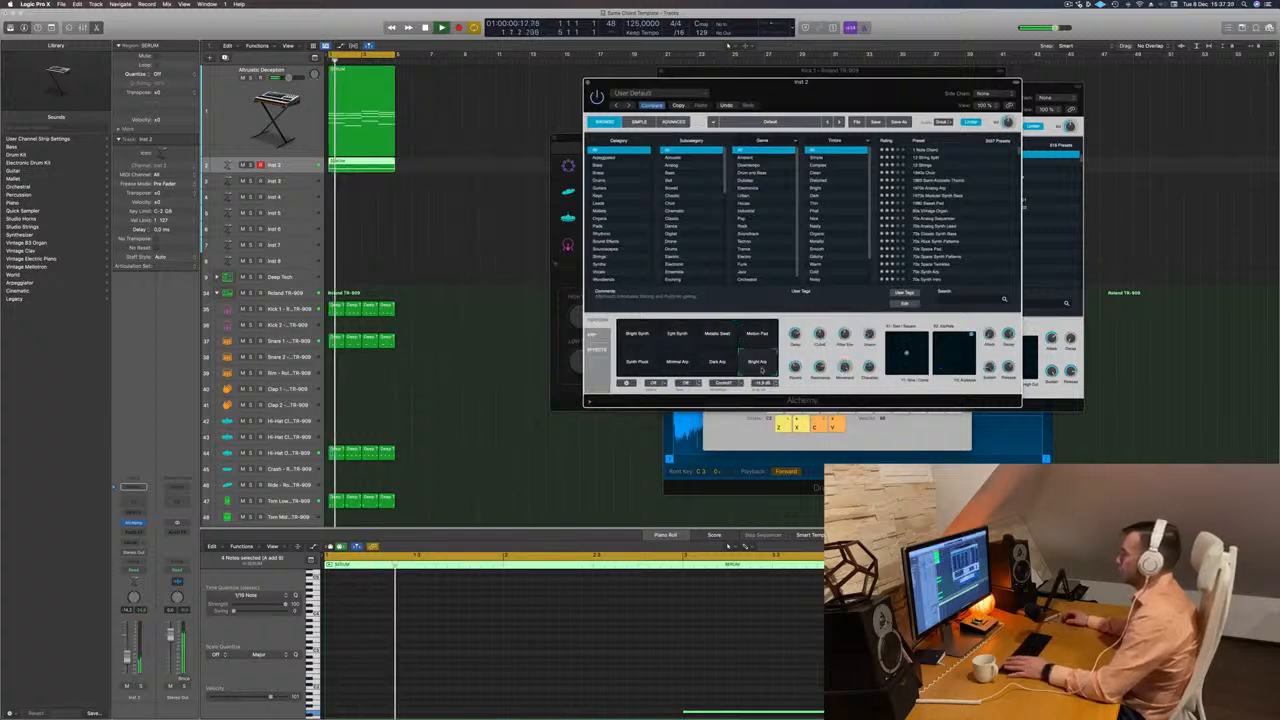
click(720, 366)
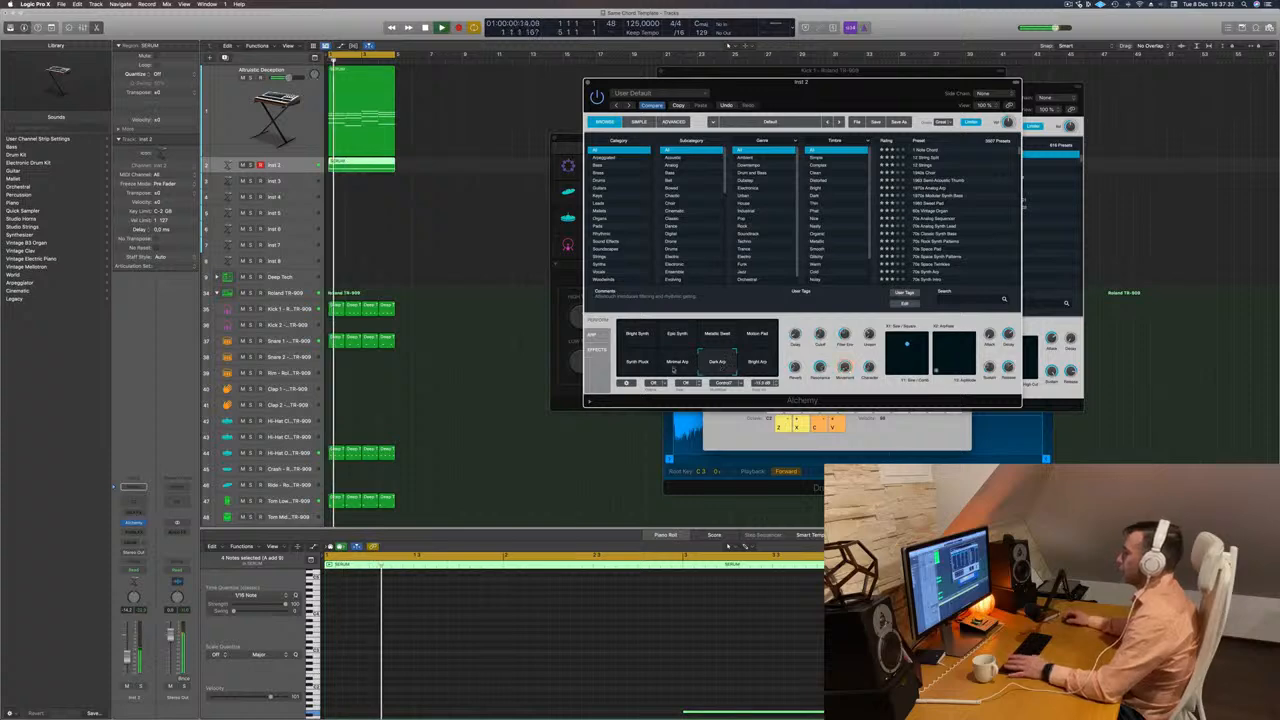
click(675, 367)
click(720, 369)
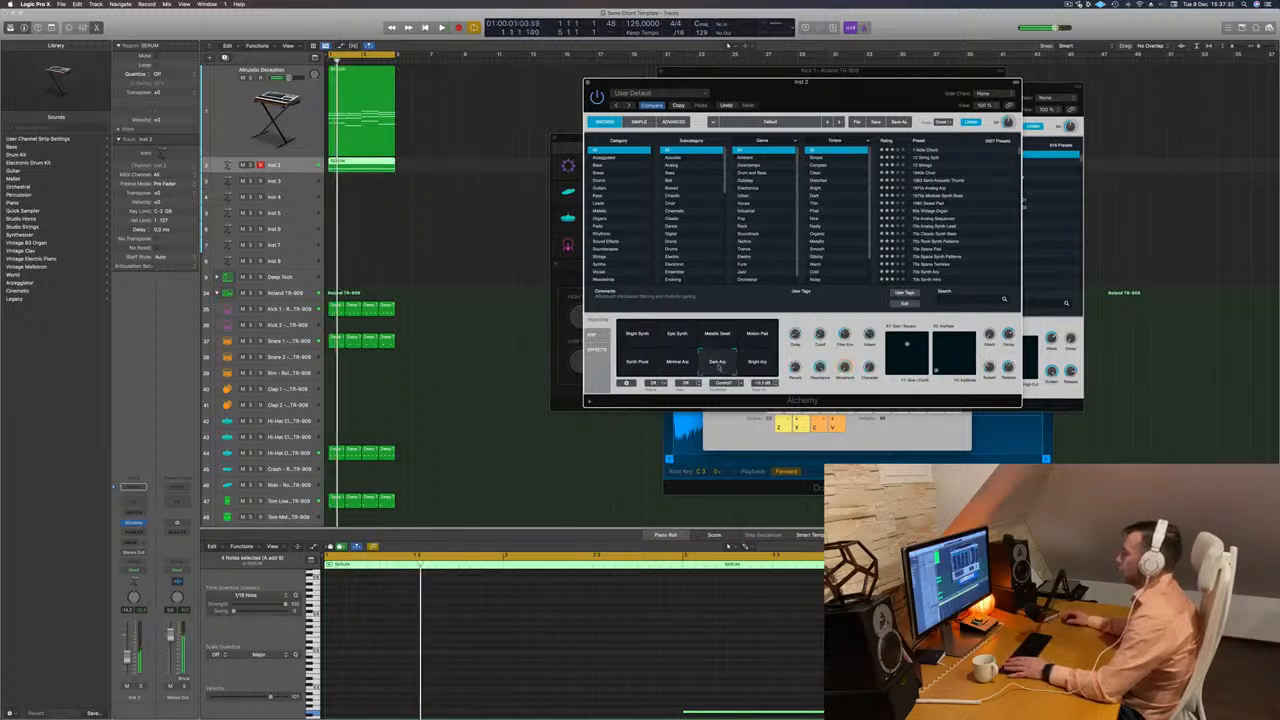
click(638, 367)
click(721, 370)
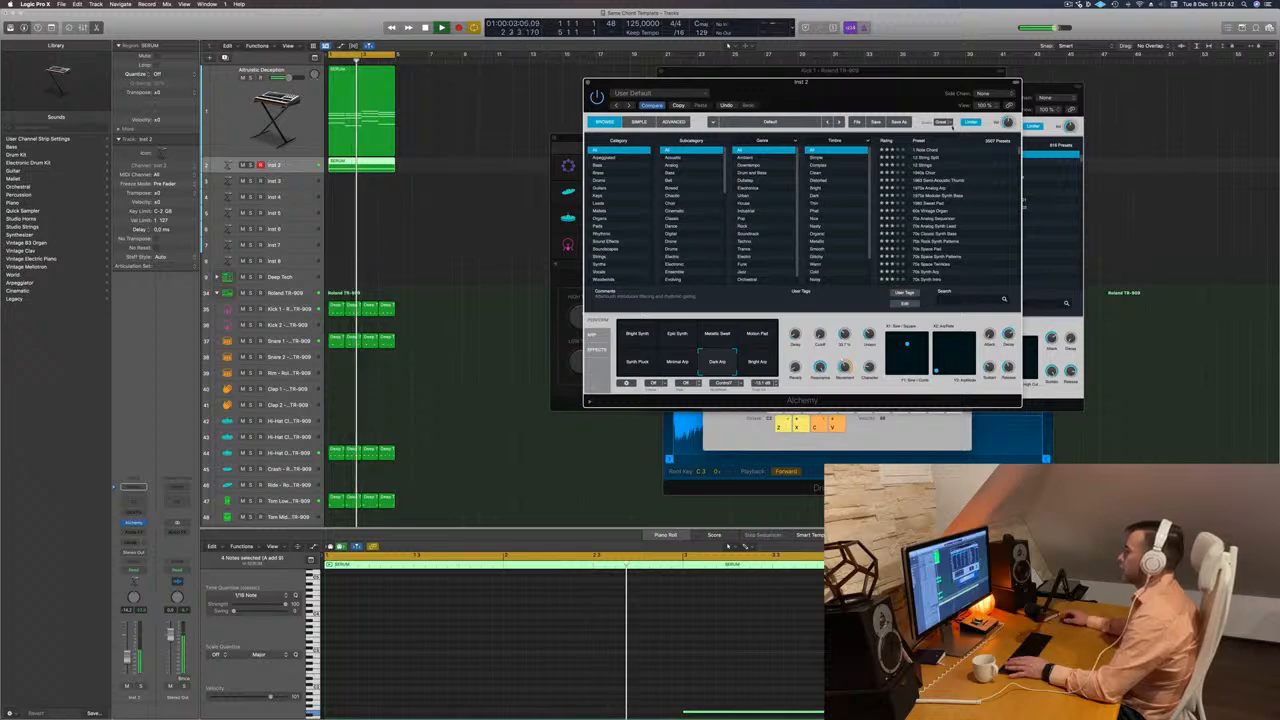
Load the 70s Analog Sequencer preset from Alchemy's Arpeggiated category on Inst 2 and raise the track's volume.
drag(742, 83, 679, 77)
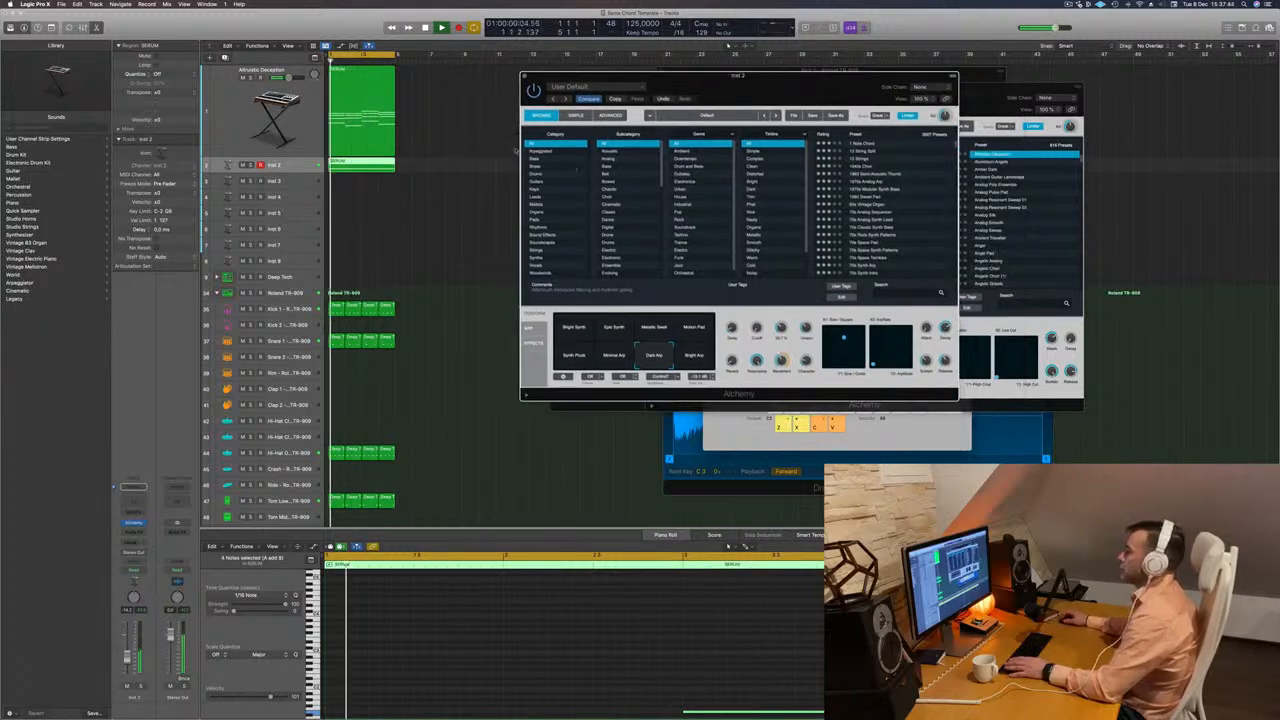
click(537, 158)
key(space)
click(540, 151)
key(space)
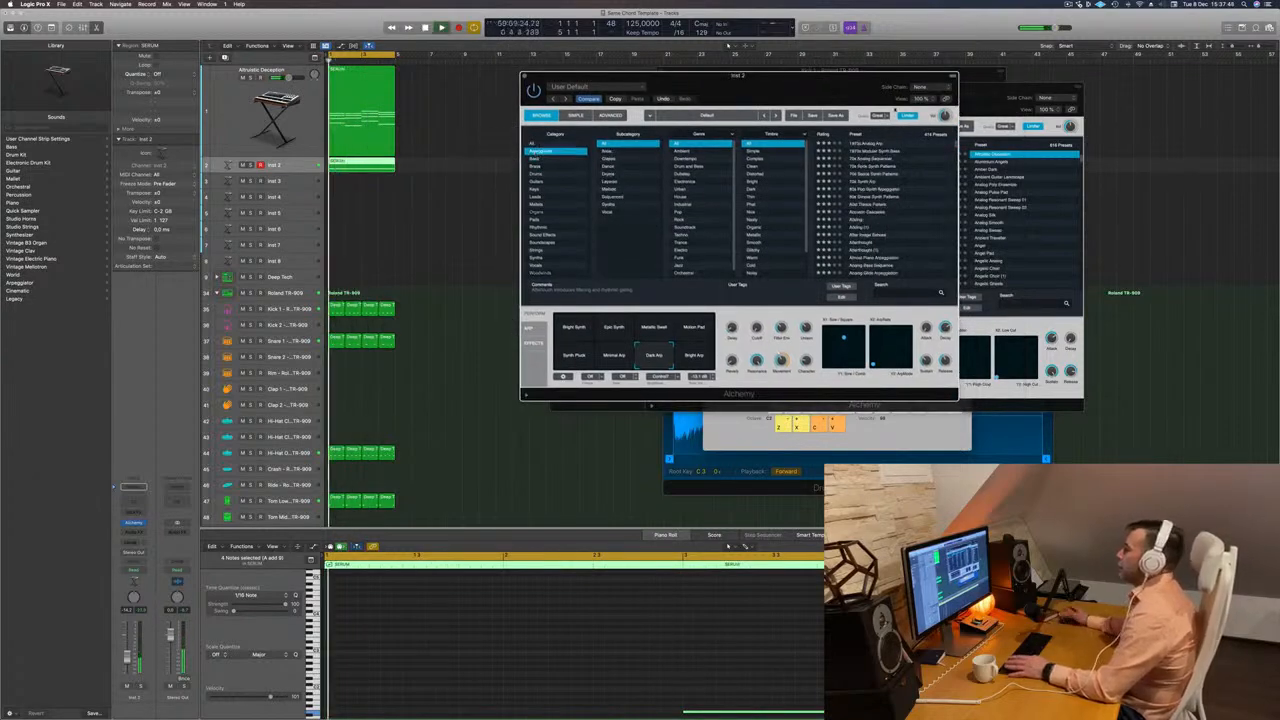
click(876, 158)
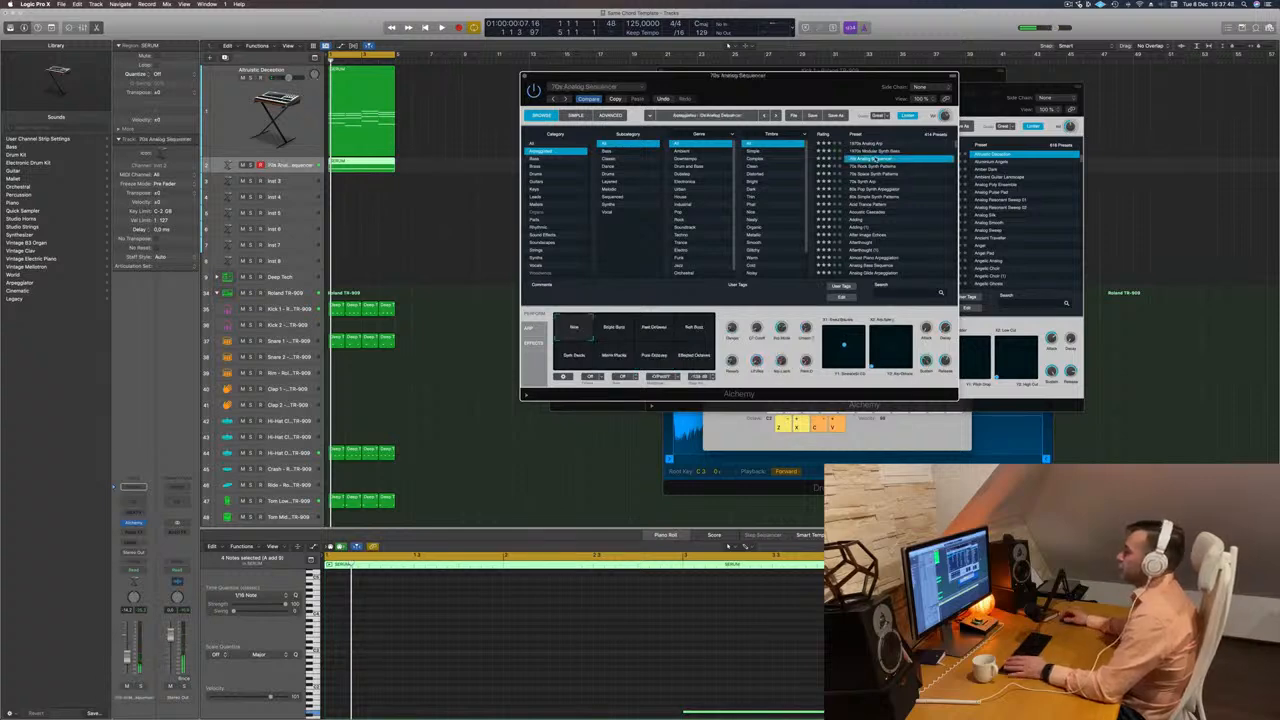
drag(764, 76, 815, 72)
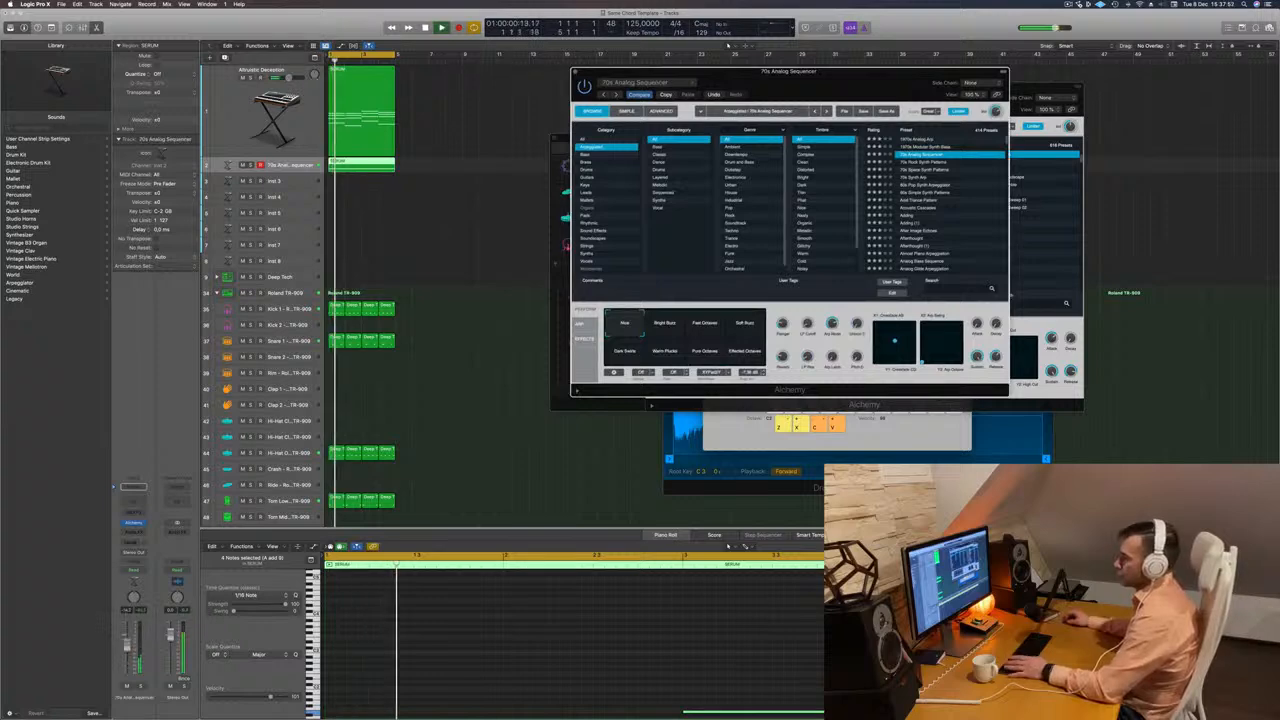
drag(127, 645, 128, 641)
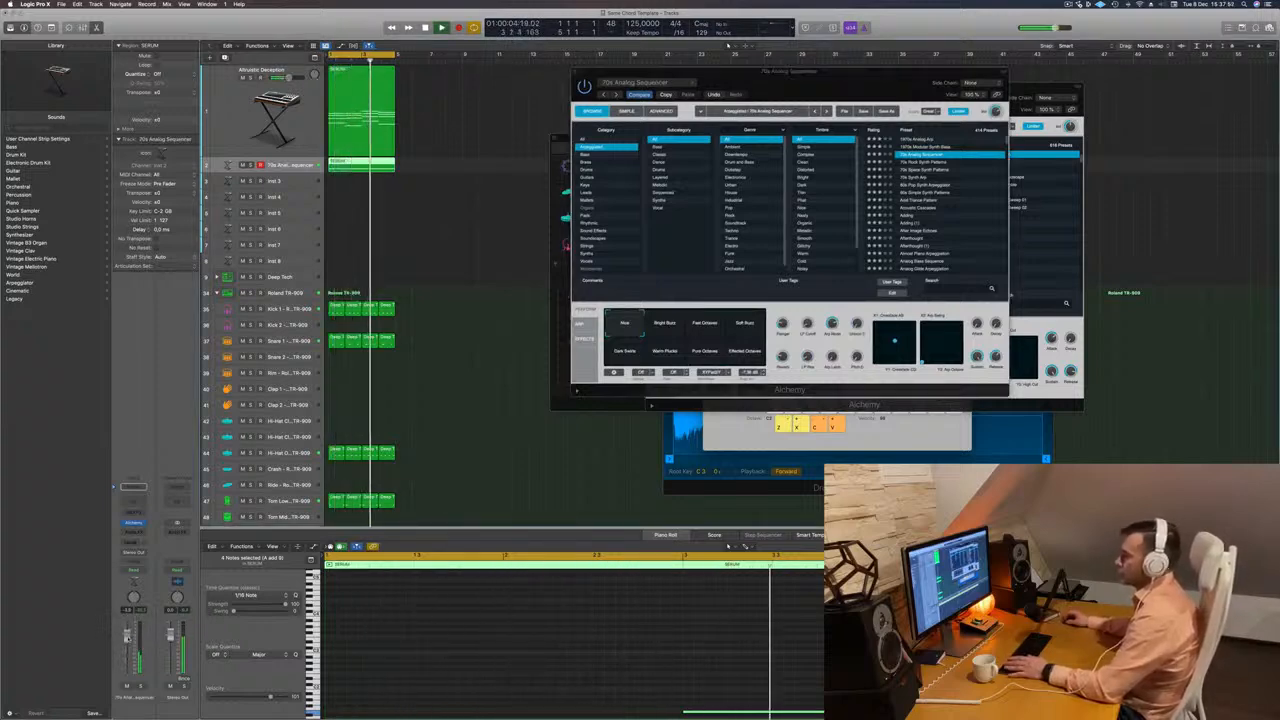
Audition the 70s Analog Sequencer snapshots from Bright Buzz to Effected Octaves and settle on Warm Plucks.
drag(872, 79, 942, 69)
click(735, 318)
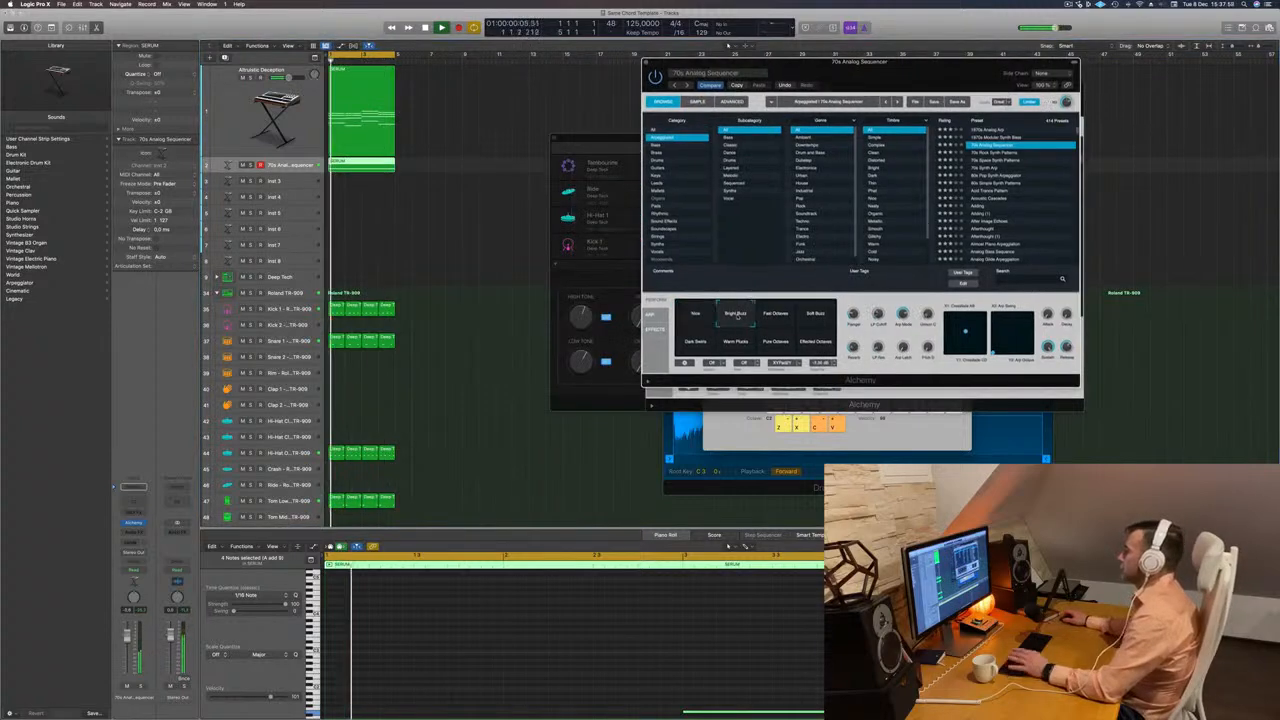
click(775, 320)
click(805, 322)
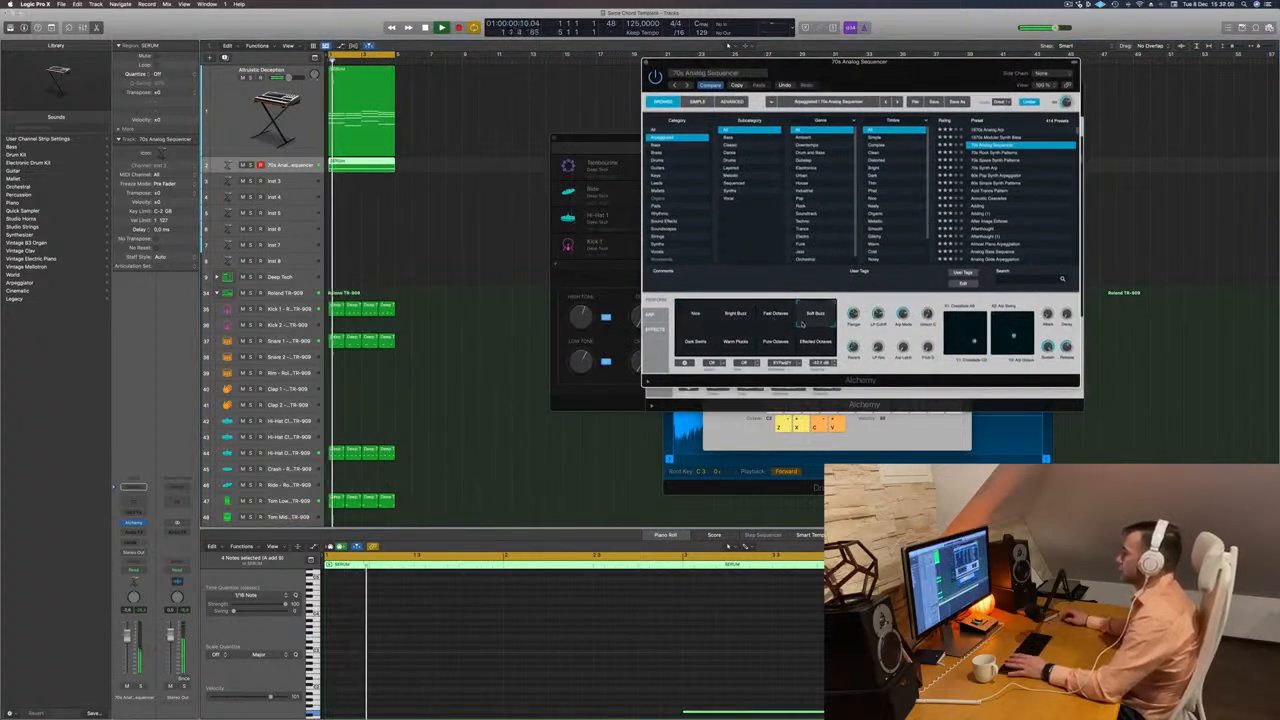
click(697, 342)
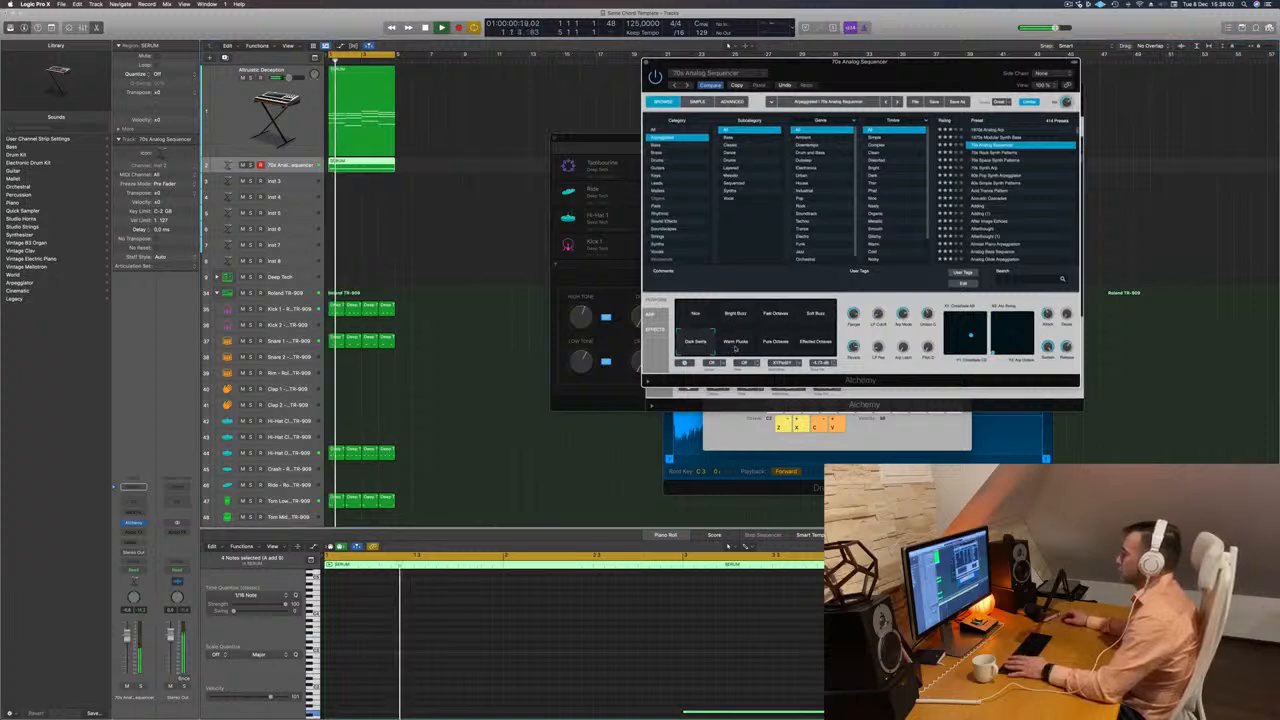
click(735, 345)
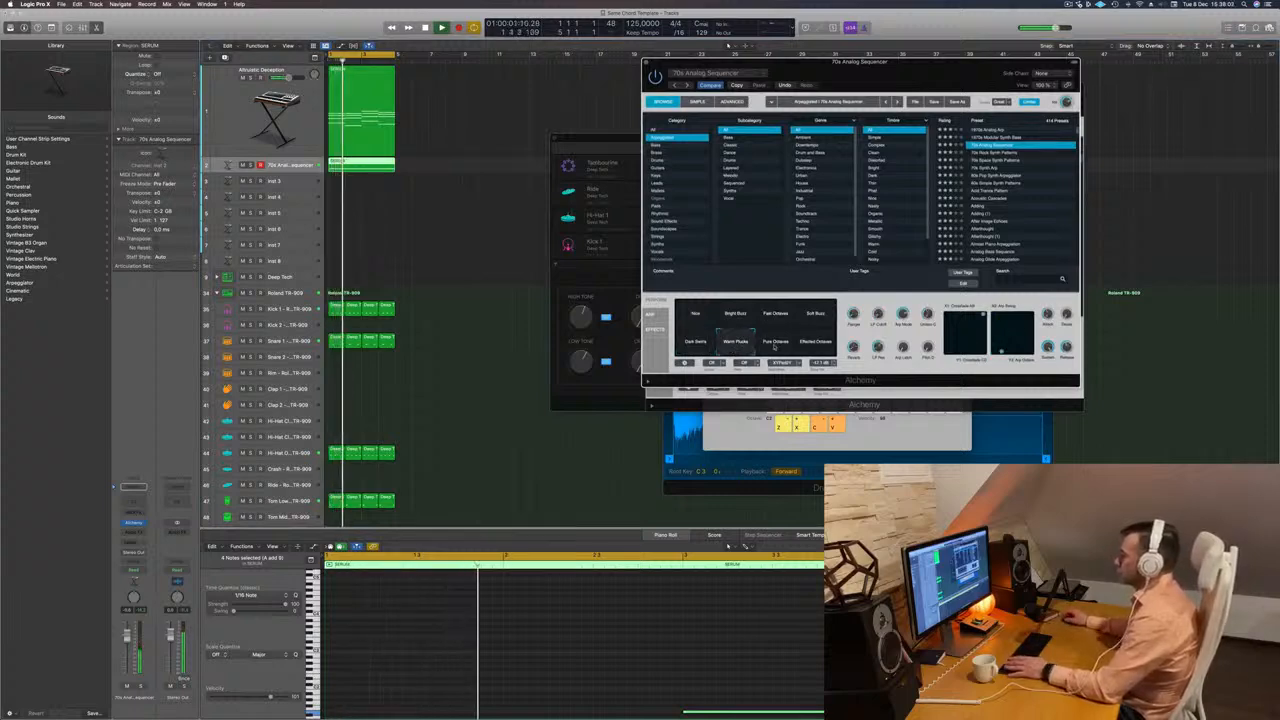
click(775, 345)
click(822, 345)
key(space)
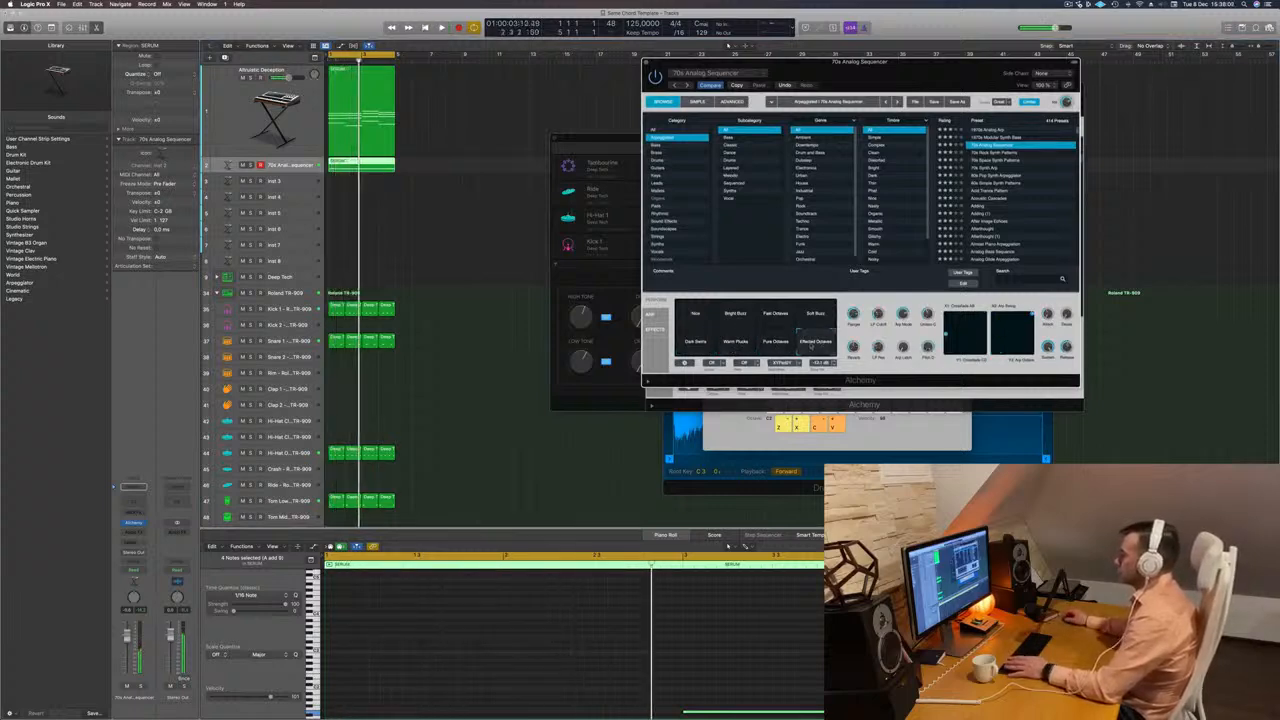
key(space)
click(733, 345)
key(space)
key(space)
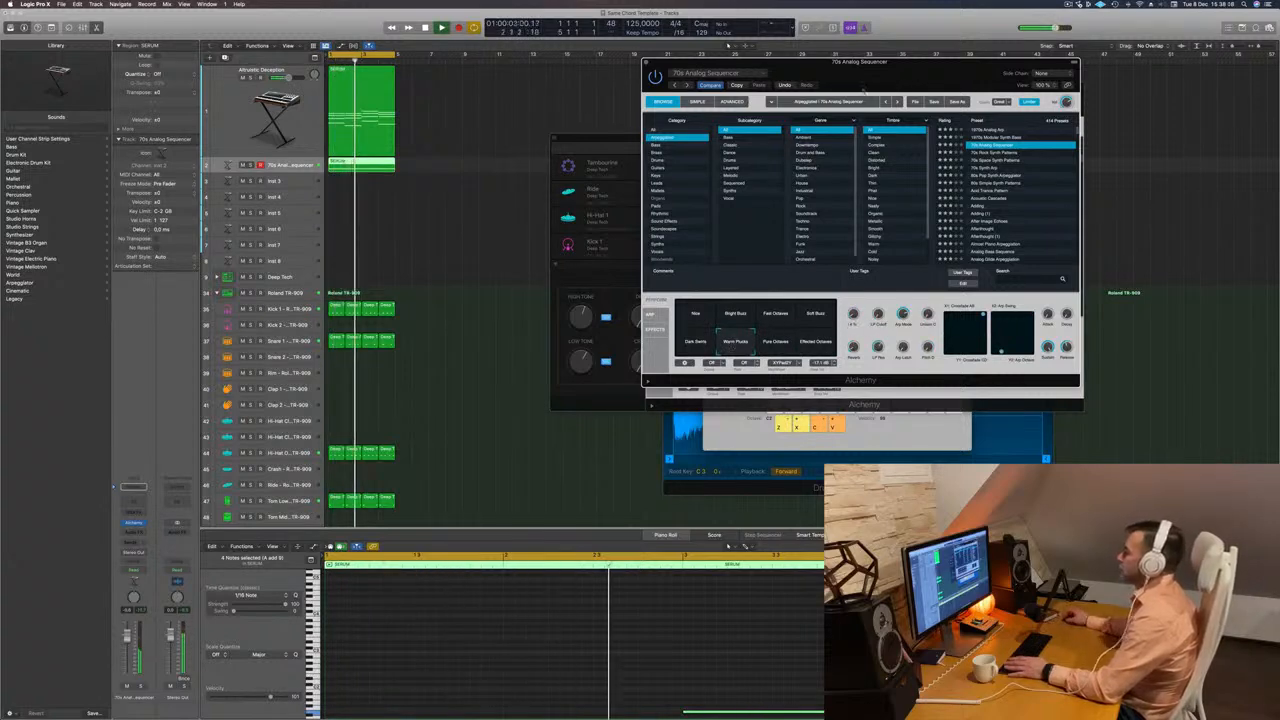
Load the 70s Synth Arp preset on the second instrument track and lower the track's volume.
drag(670, 73, 540, 158)
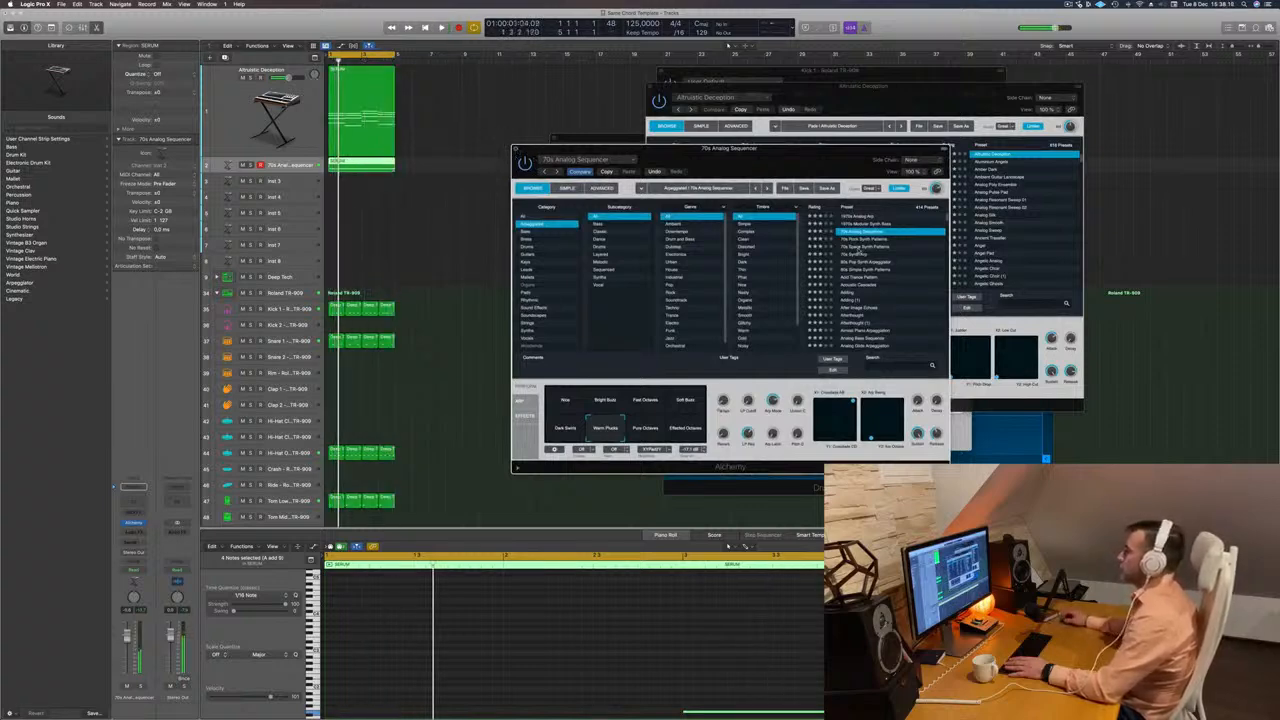
click(858, 254)
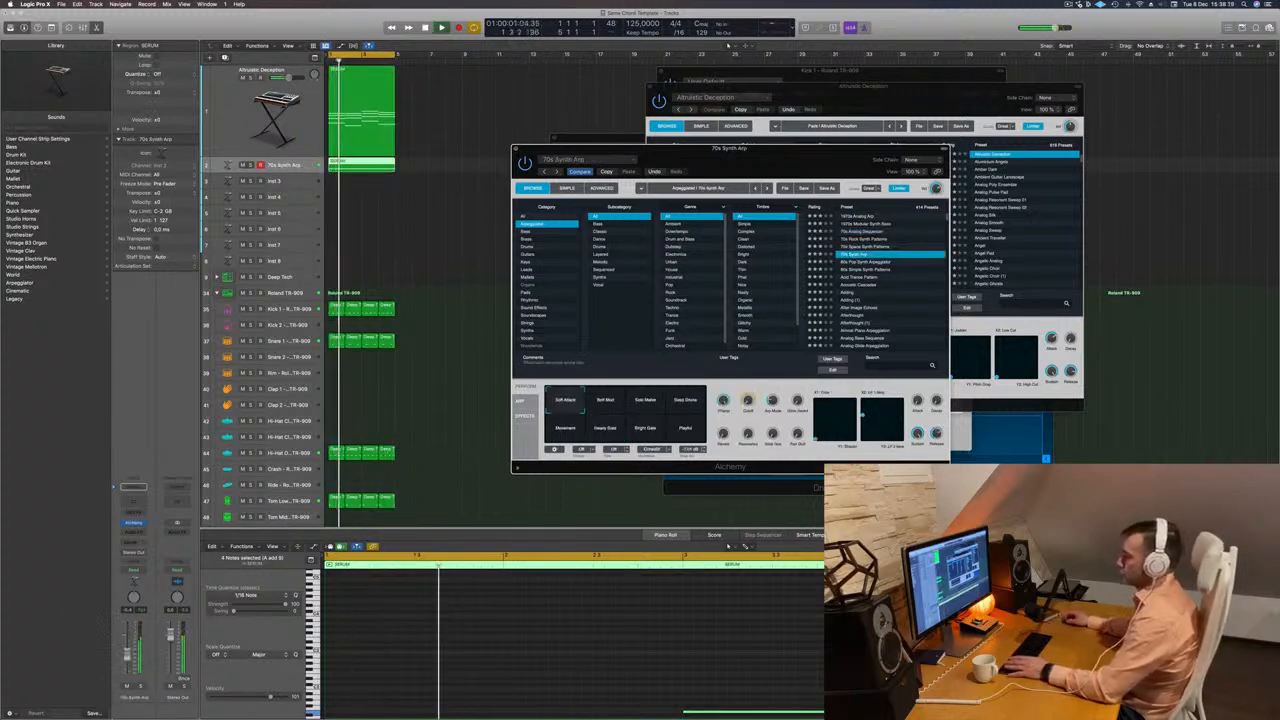
drag(127, 642, 127, 658)
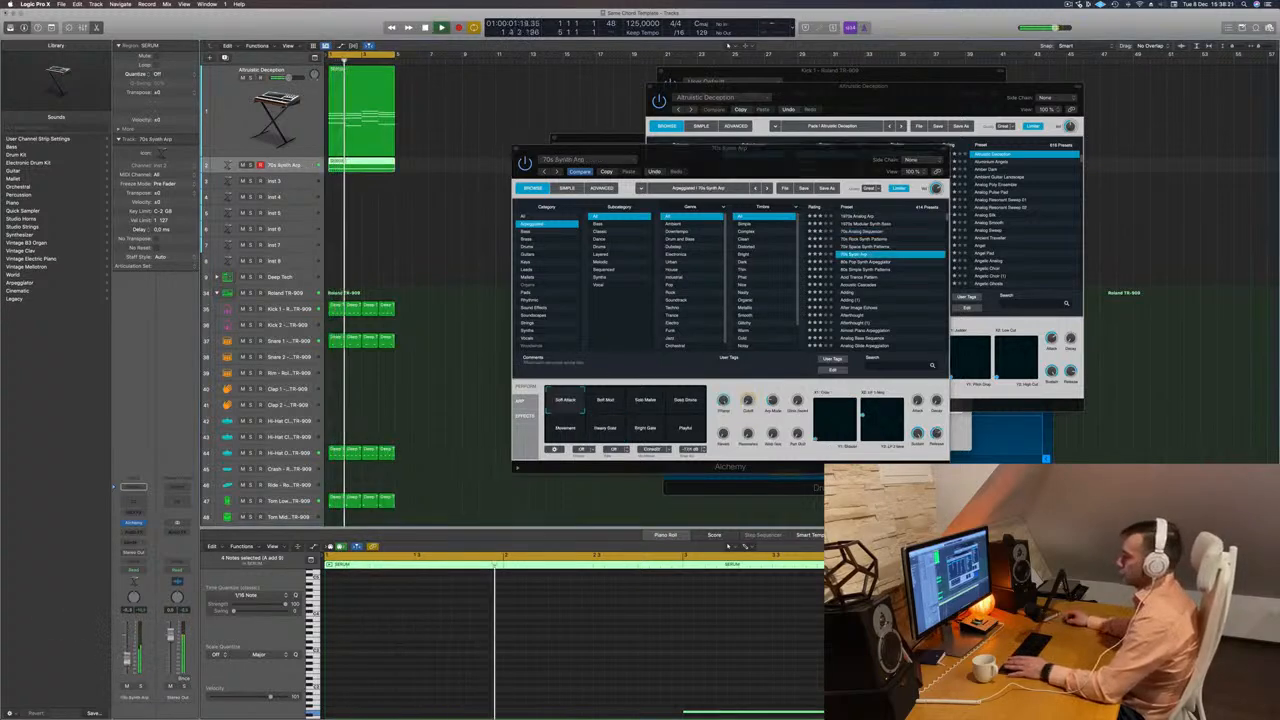
Try the Soft Mod snapshot, select Solo Mallet for the 70s Synth Arp, and raise the track's volume slightly.
click(605, 400)
click(642, 402)
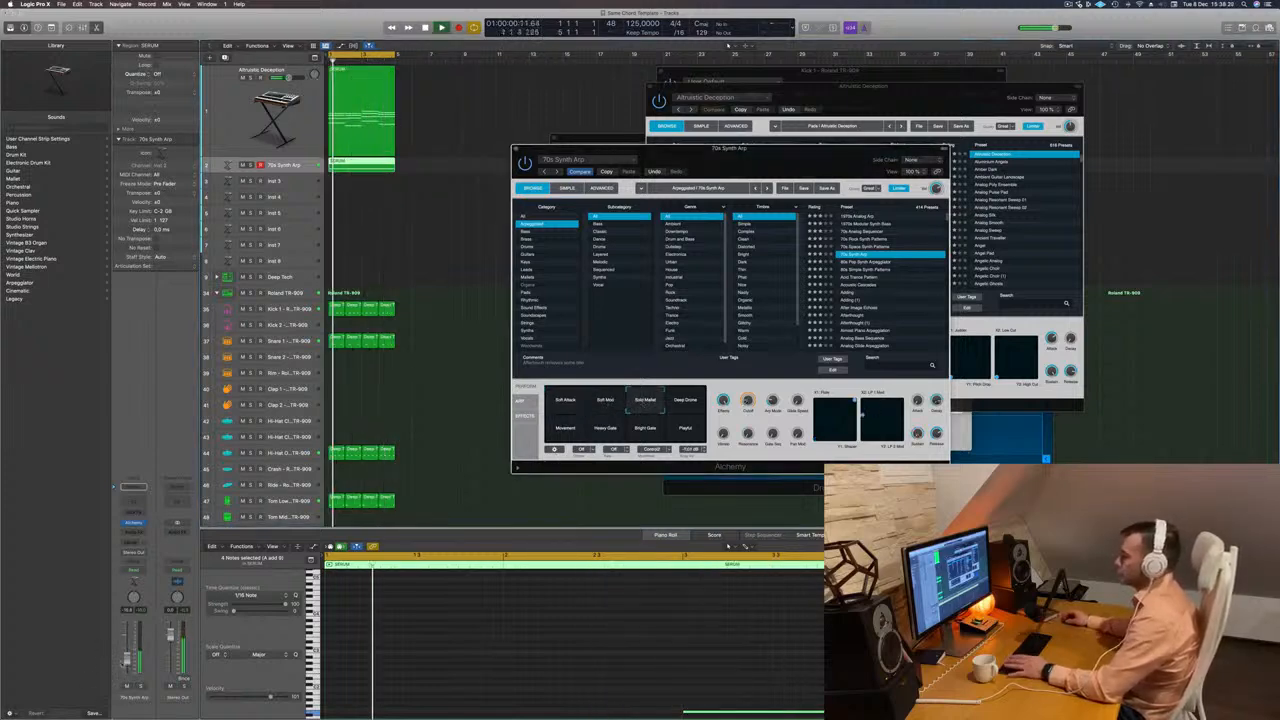
drag(127, 658, 127, 655)
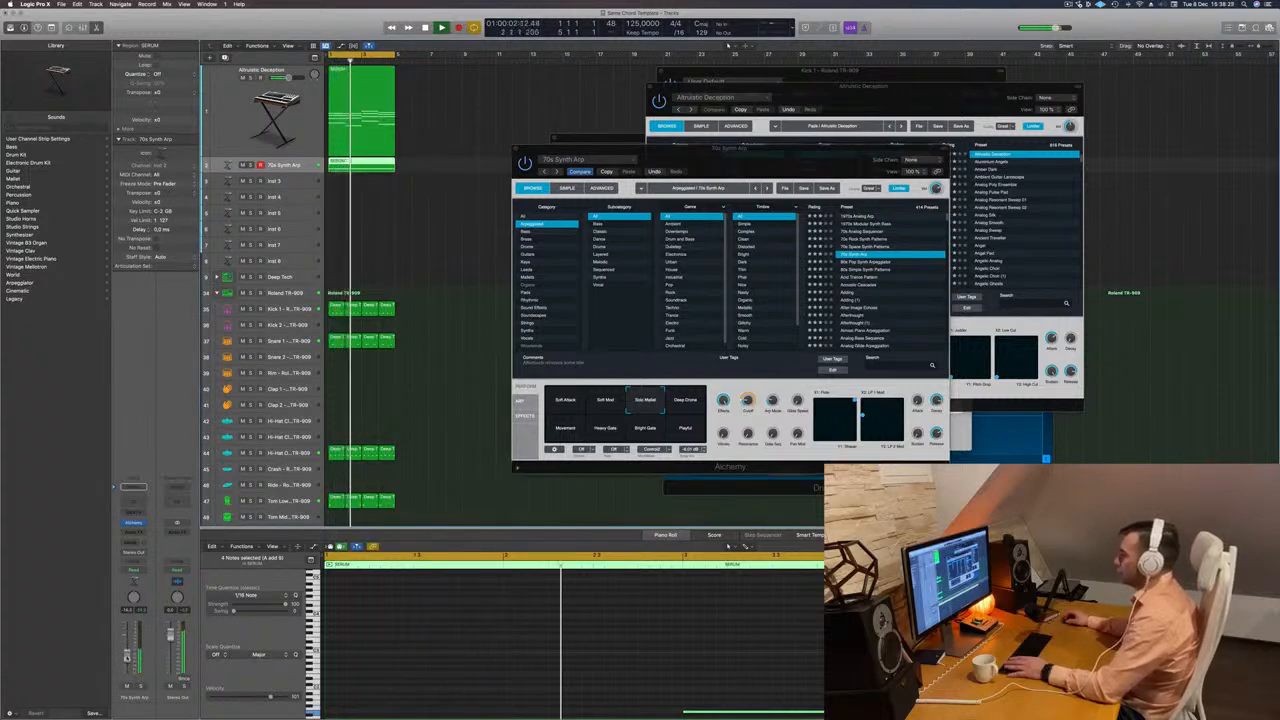
click(662, 402)
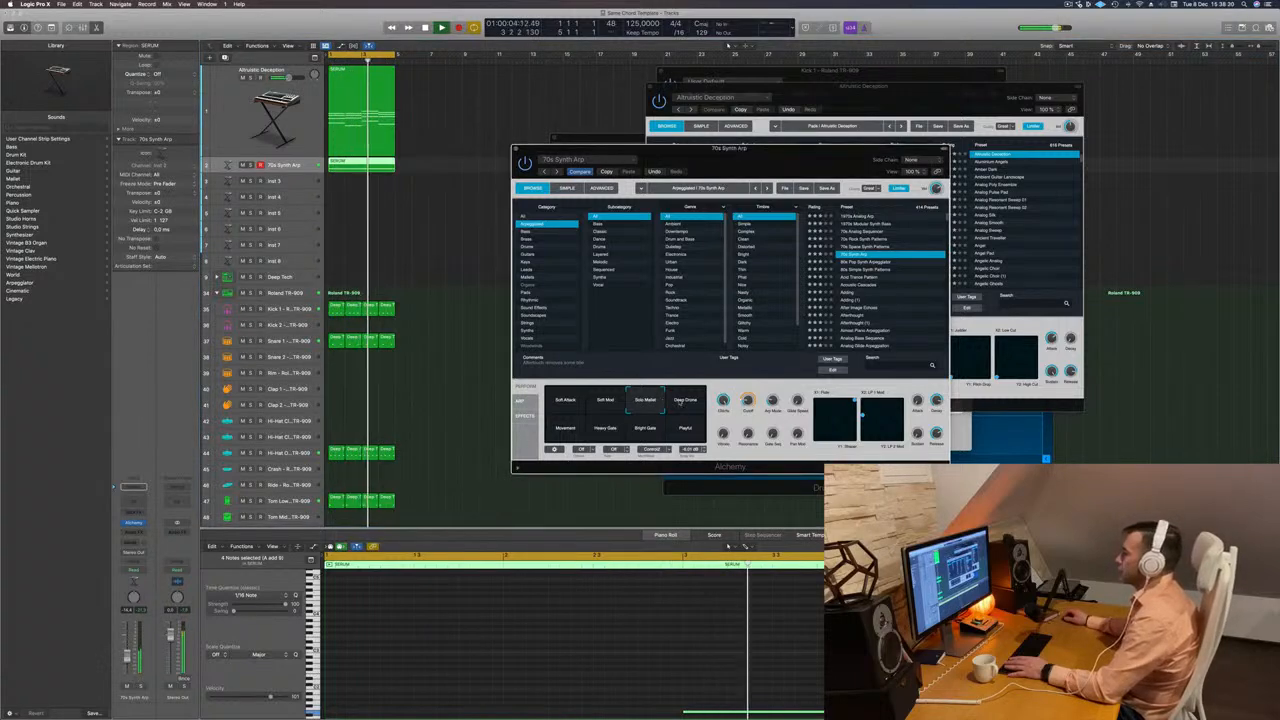
Audition the Playful, Bright Gate and Heavy Gate snapshots, settle on Movement for the 70s Synth Arp, and readjust the track's volume.
click(684, 429)
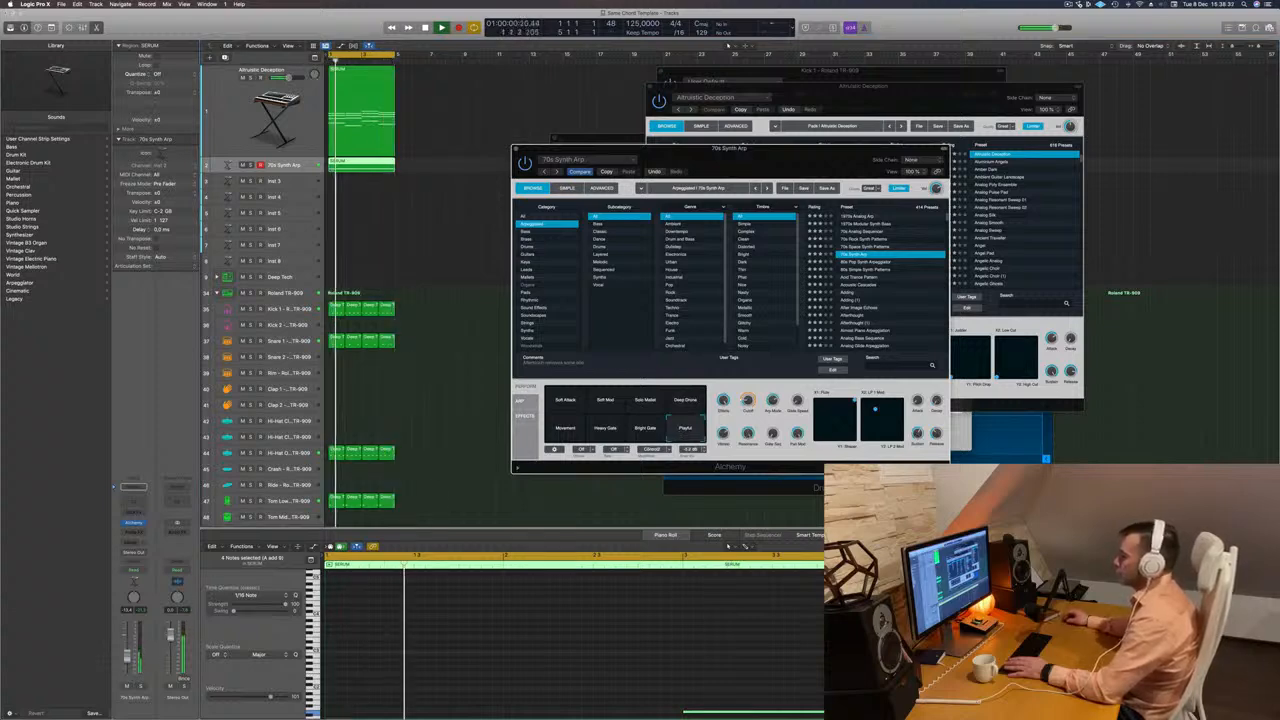
drag(127, 656, 126, 651)
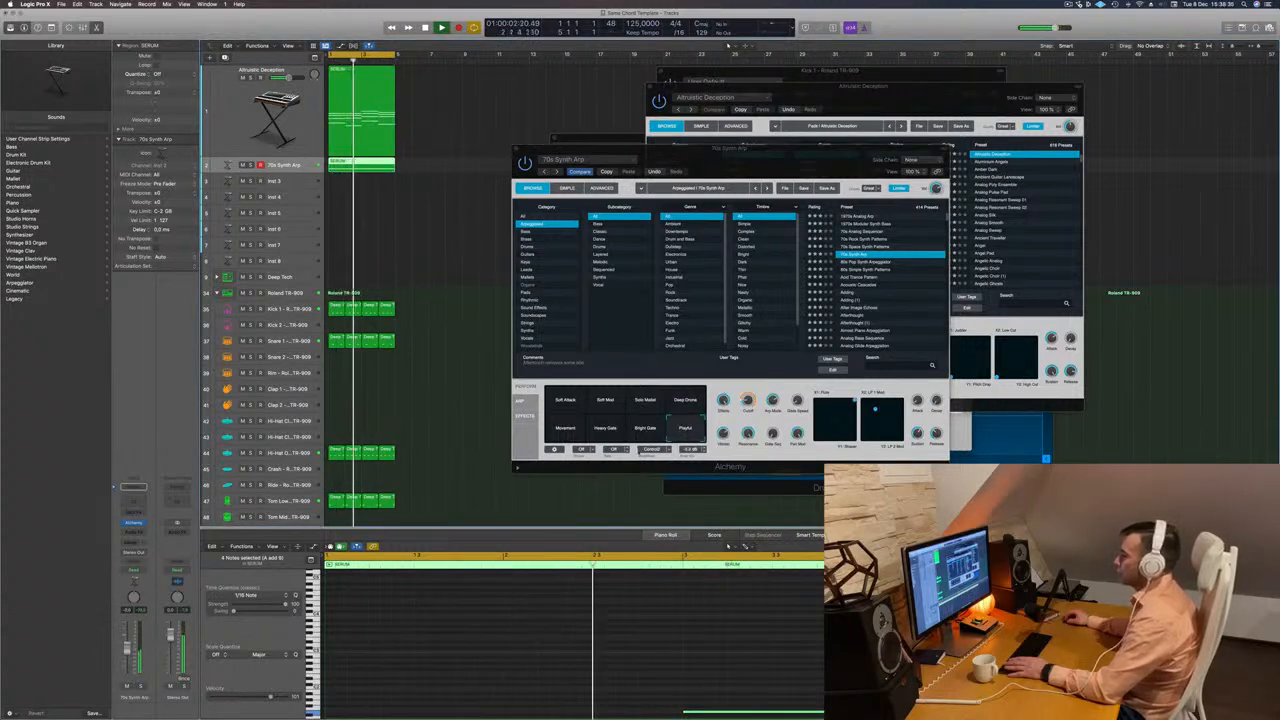
click(645, 428)
click(607, 429)
click(563, 429)
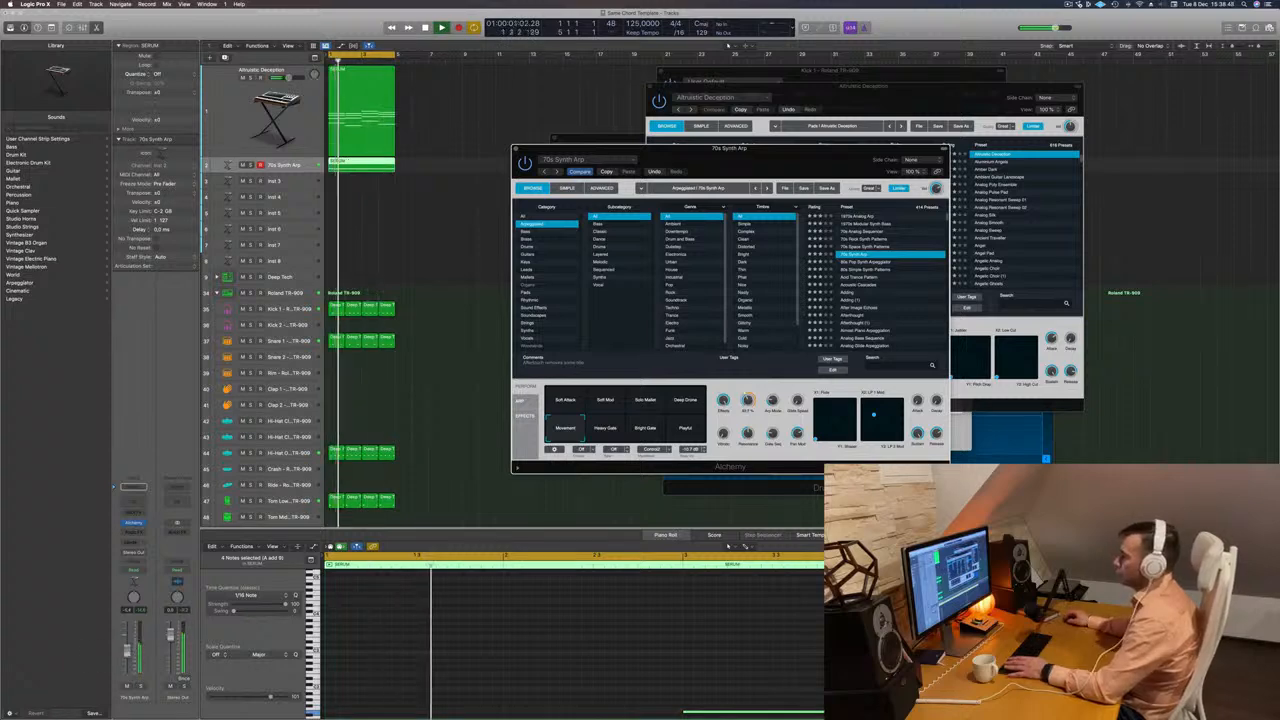
drag(127, 648, 127, 654)
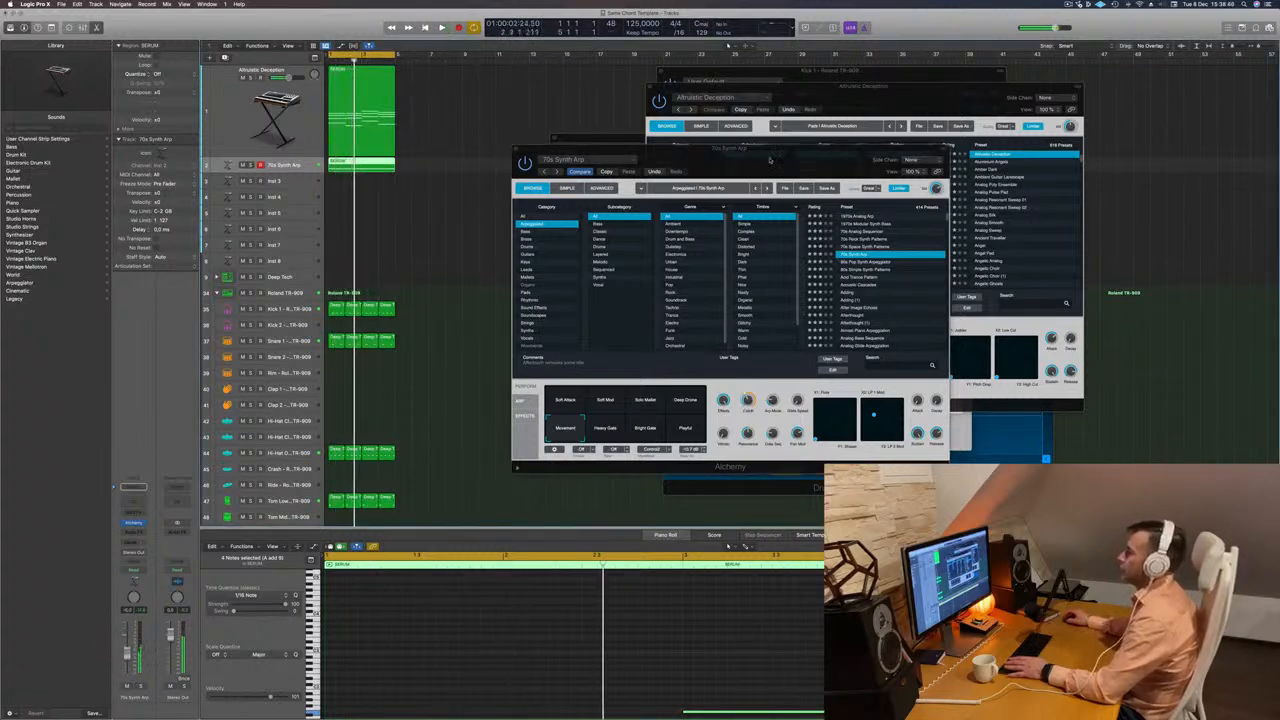
Repeat the four-bar regions on all tracks three times and extend the cycle range to bar 17.
drag(769, 160, 694, 188)
click(441, 179)
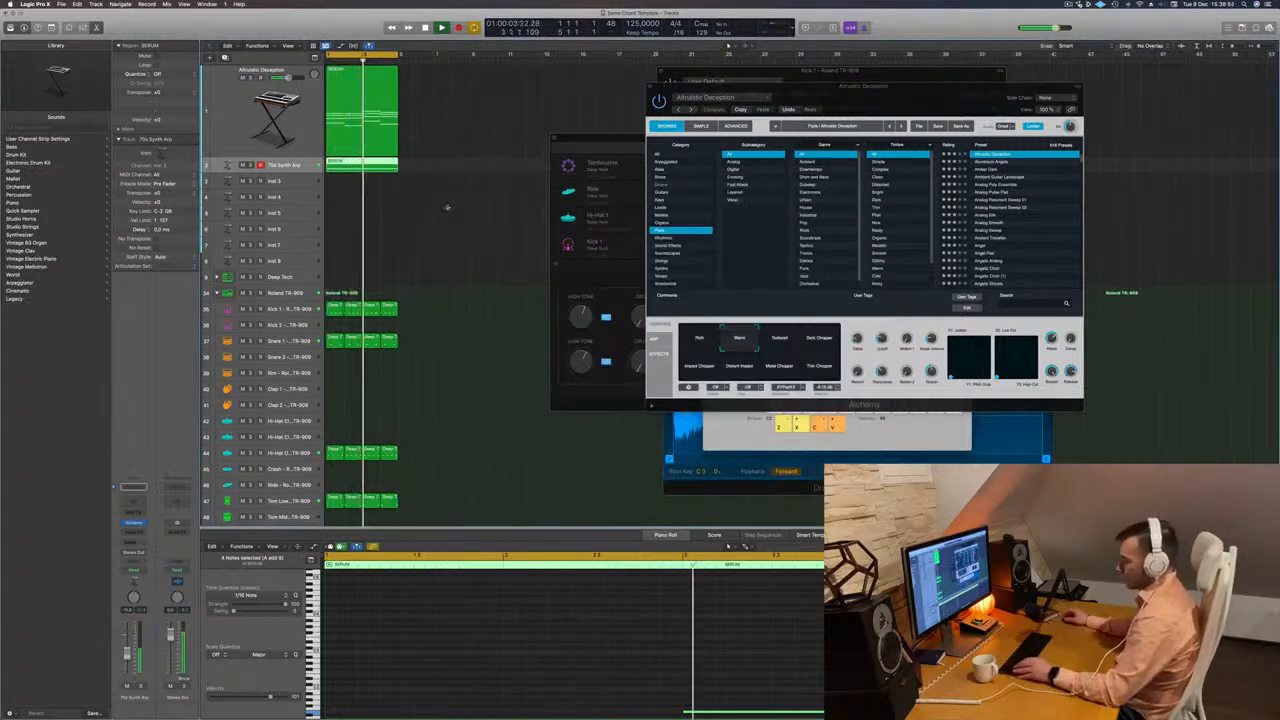
key(super+r)
key(super+r)
key(super+r)
key(space)
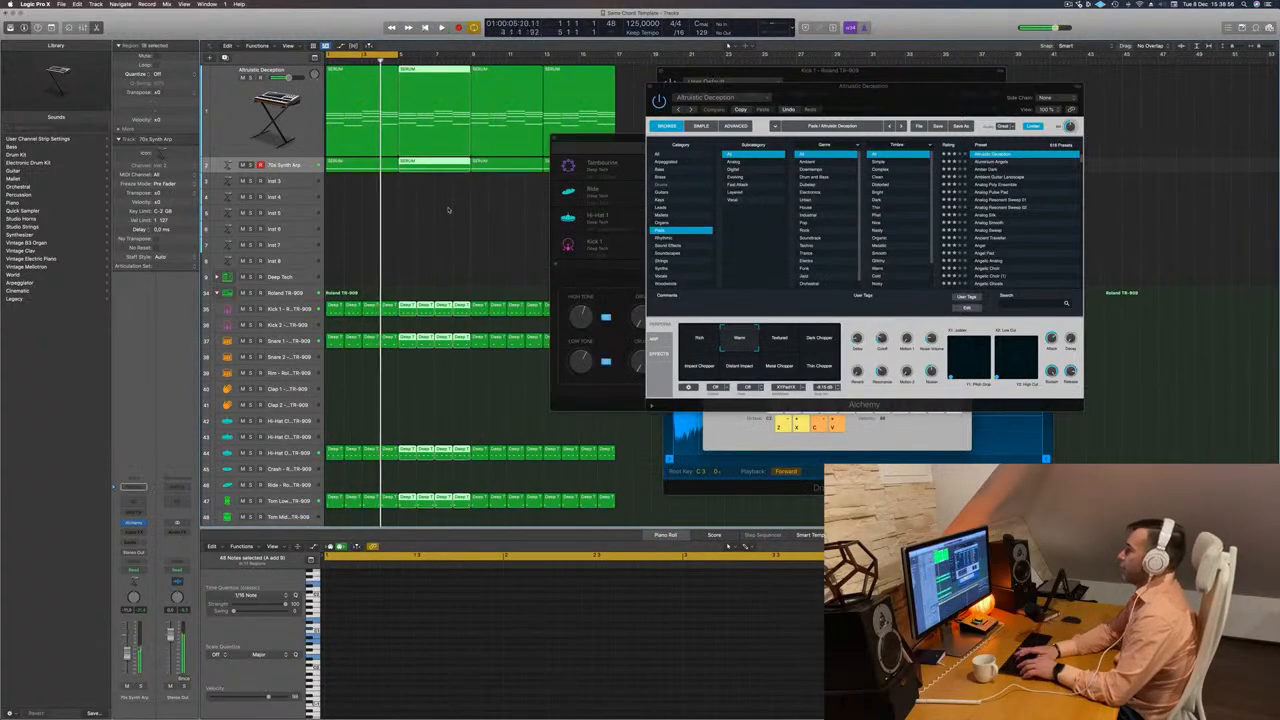
drag(396, 55, 615, 67)
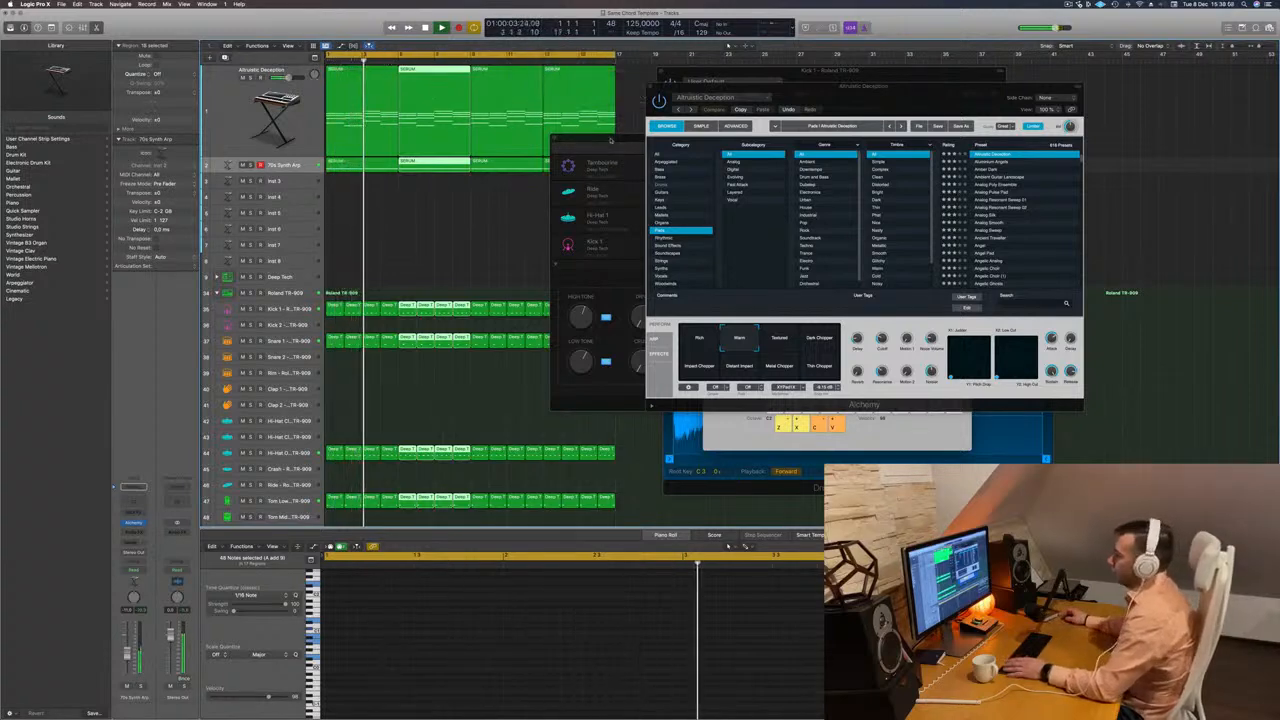
Reopen Alchemy on the 70s Synth Arp track and adjust its Cutoff.
drag(609, 138, 907, 133)
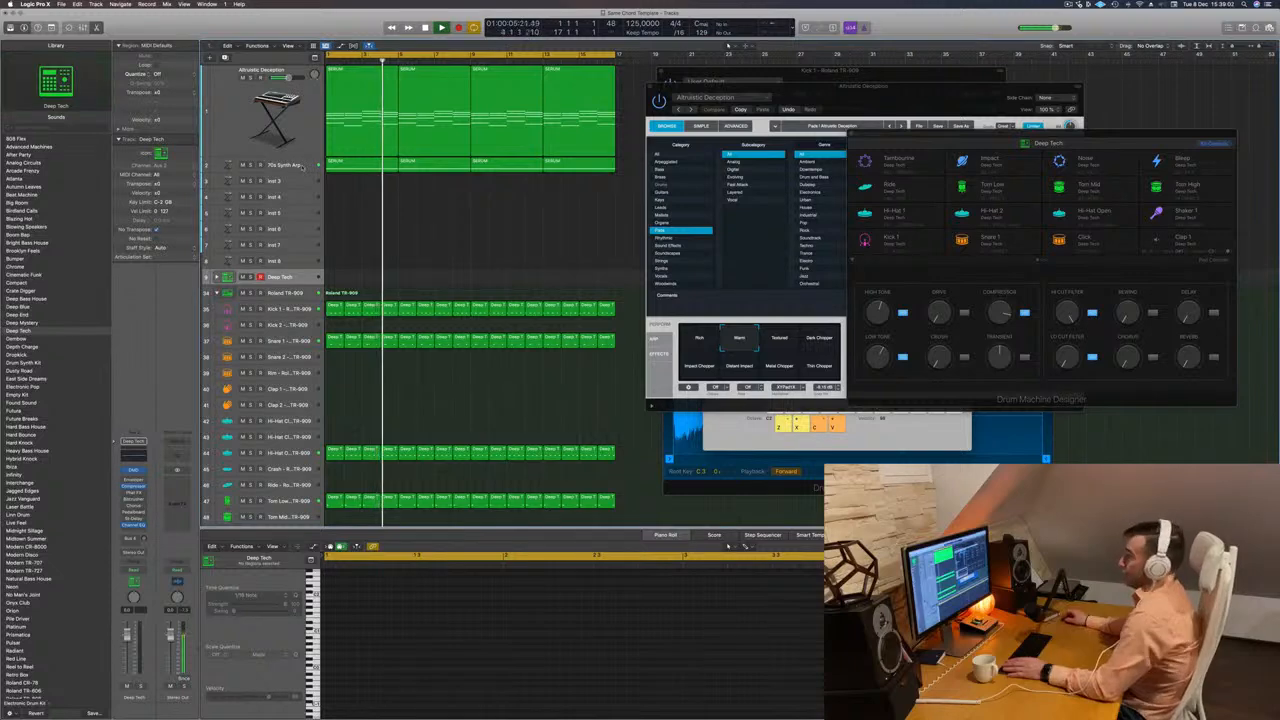
click(290, 165)
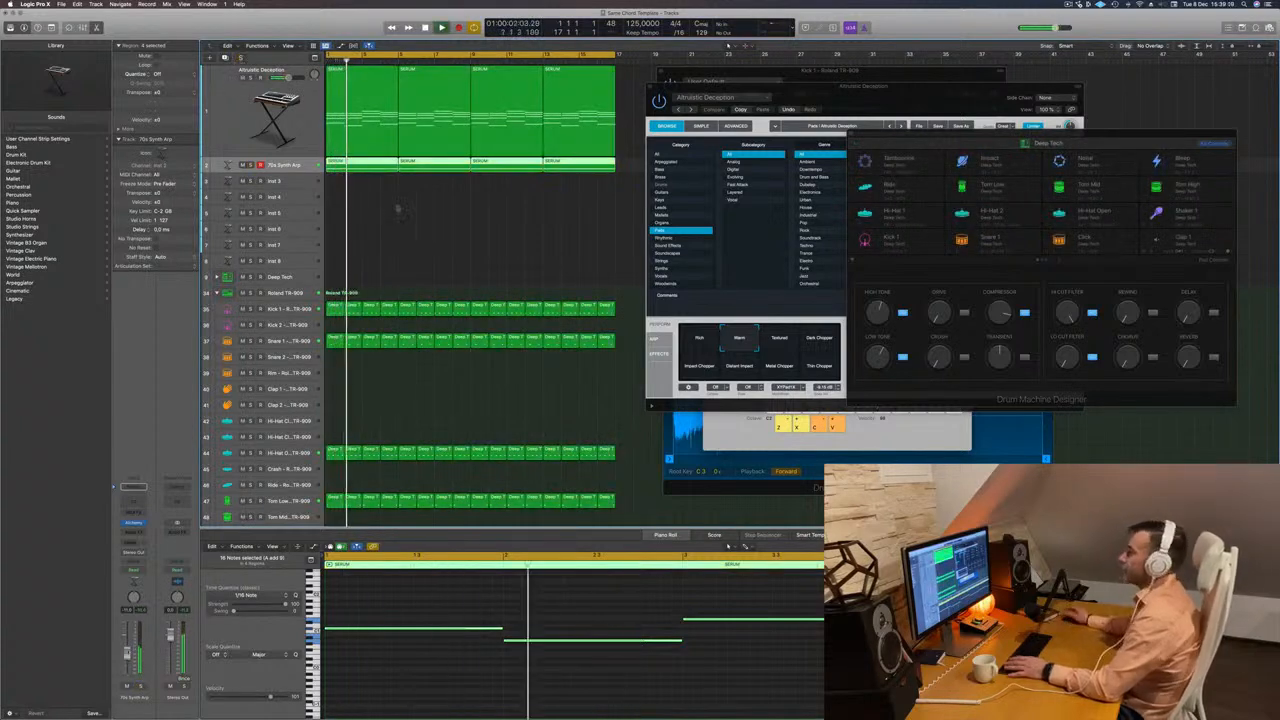
scroll(398, 210, down, 3)
click(389, 212)
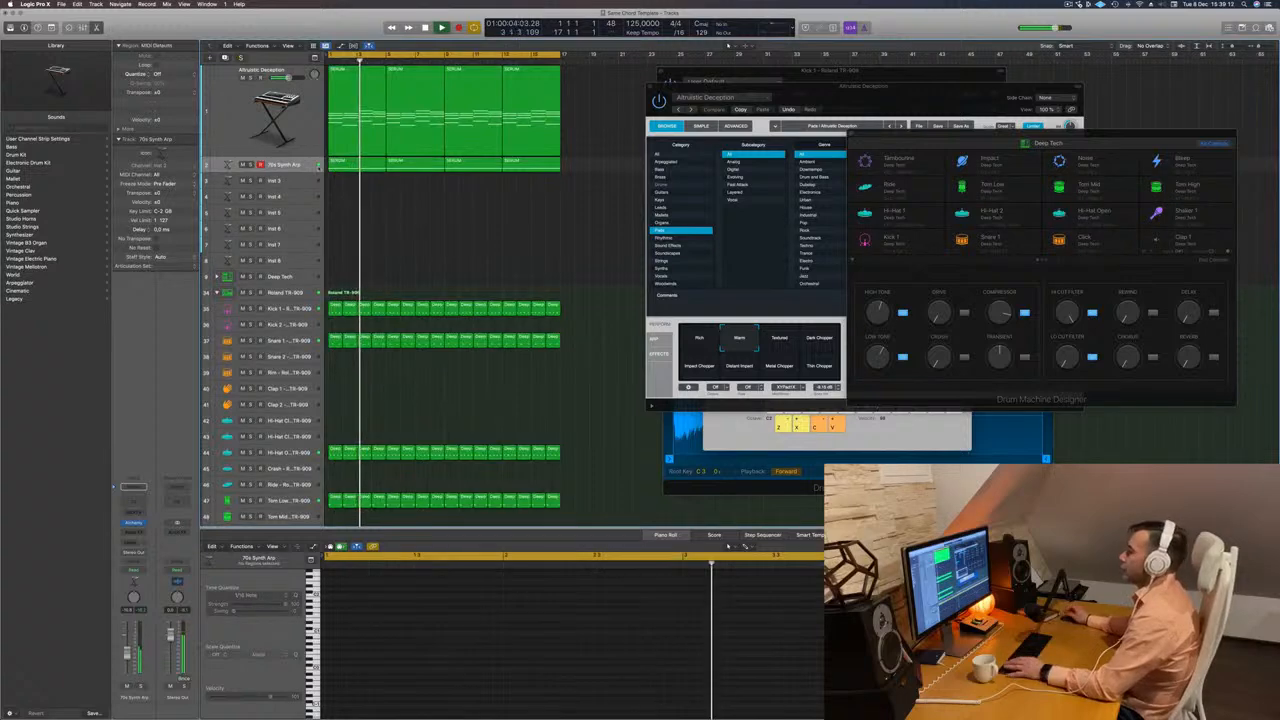
click(134, 523)
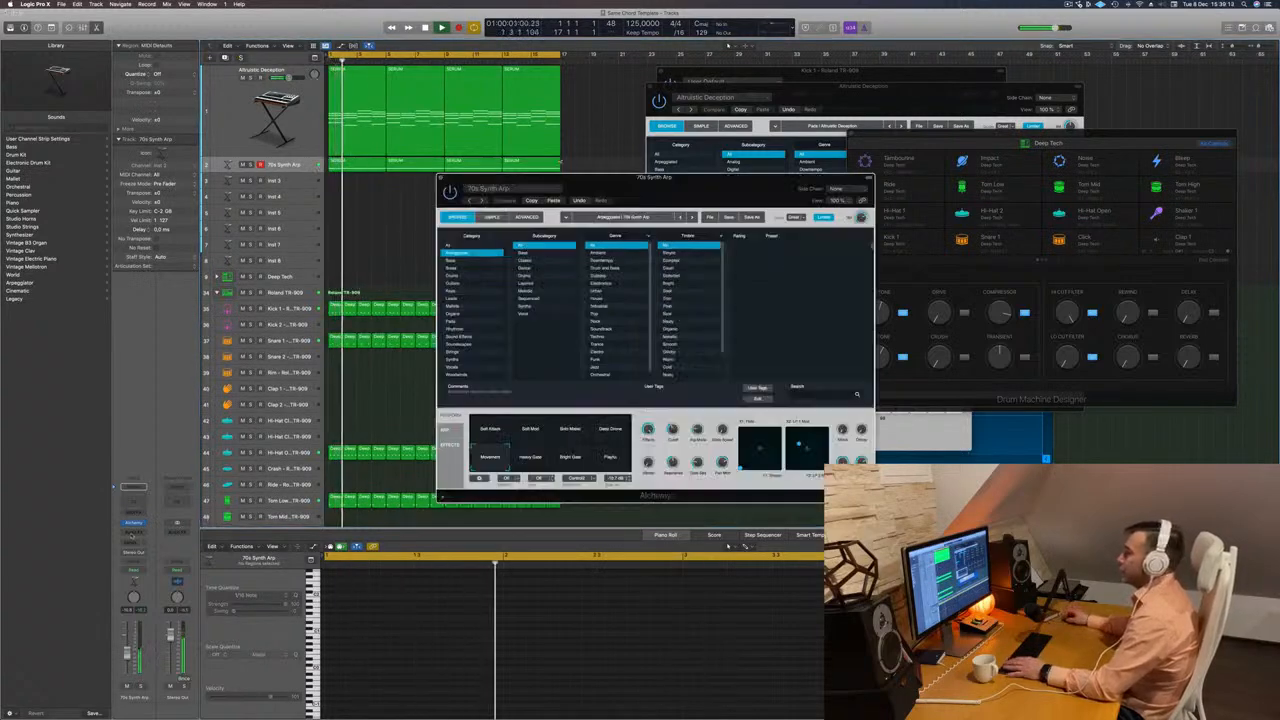
key(space)
drag(673, 429, 670, 403)
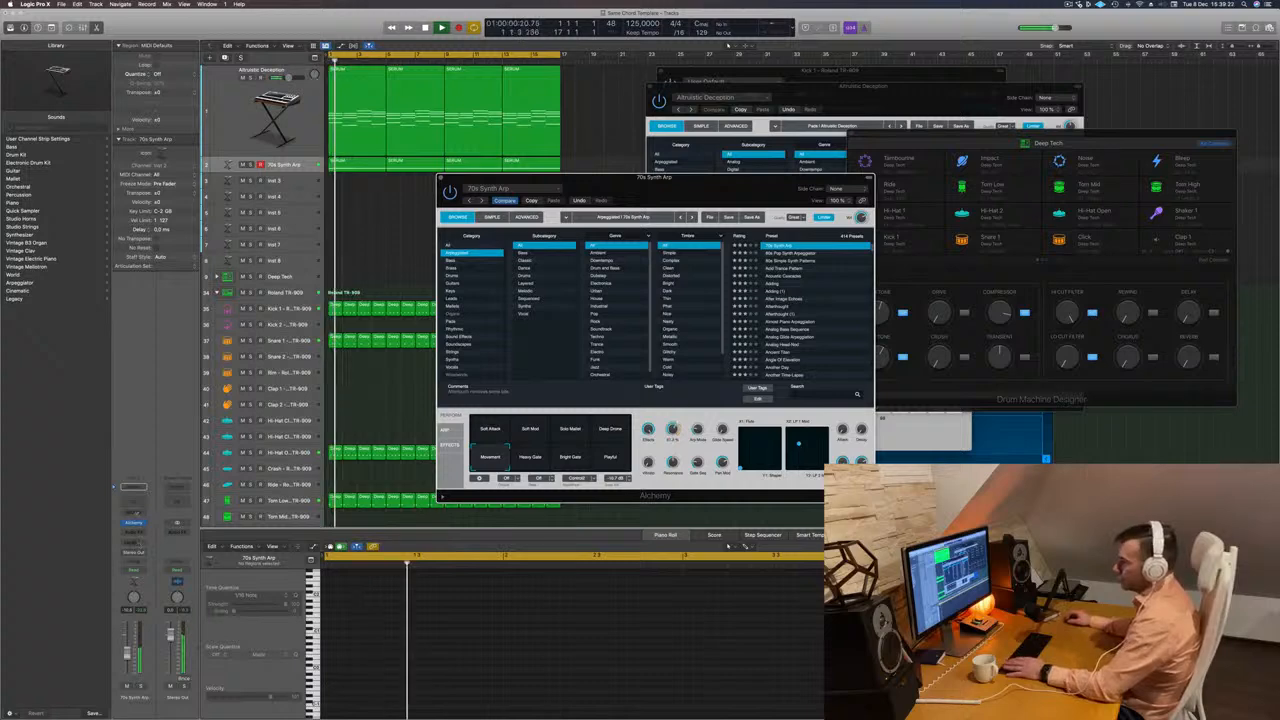
Add a Compressor to the 70s Synth Arp track and set its side chain to Kick 1 - Roland TR-909.
click(133, 531)
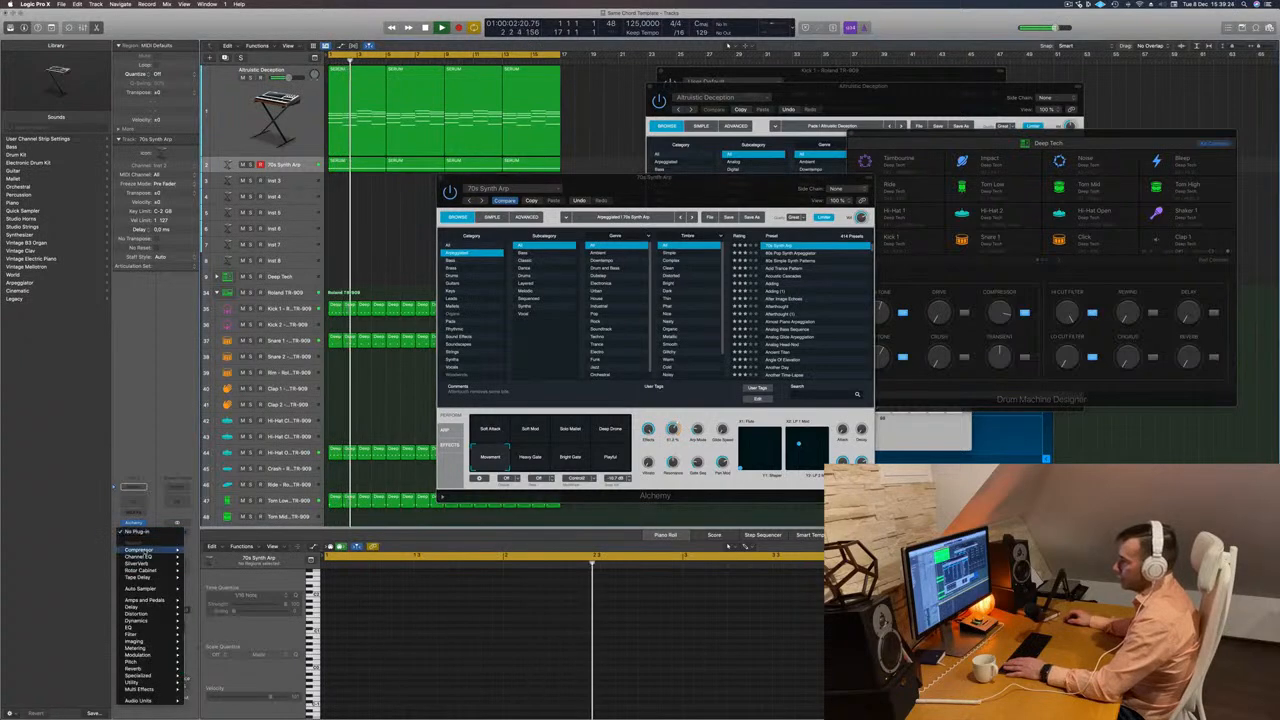
click(200, 552)
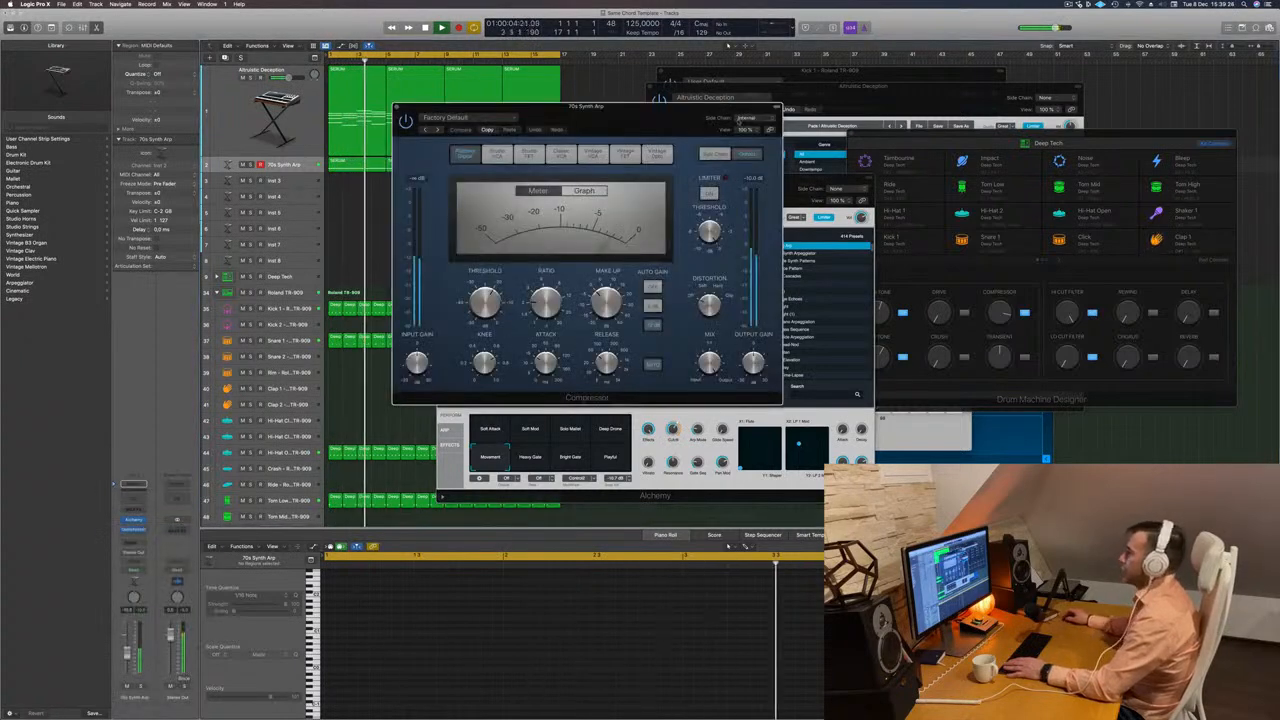
click(746, 118)
mouse_move(748, 145)
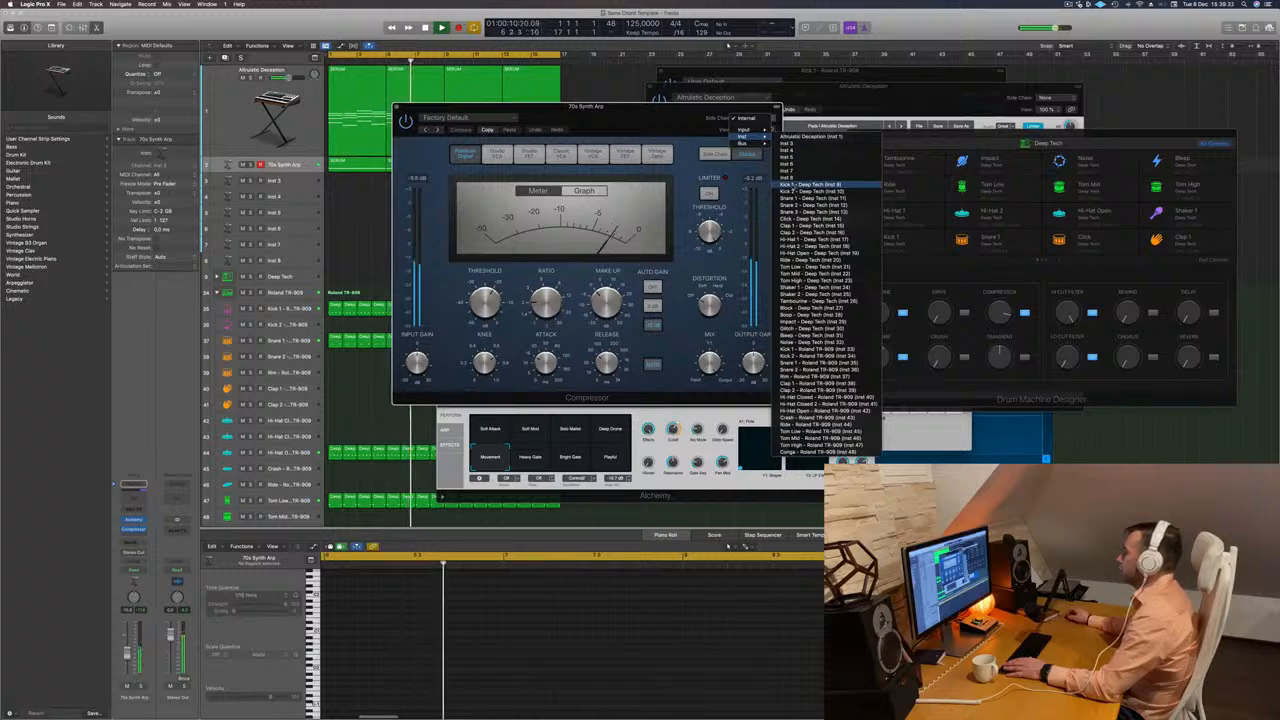
click(812, 185)
click(752, 118)
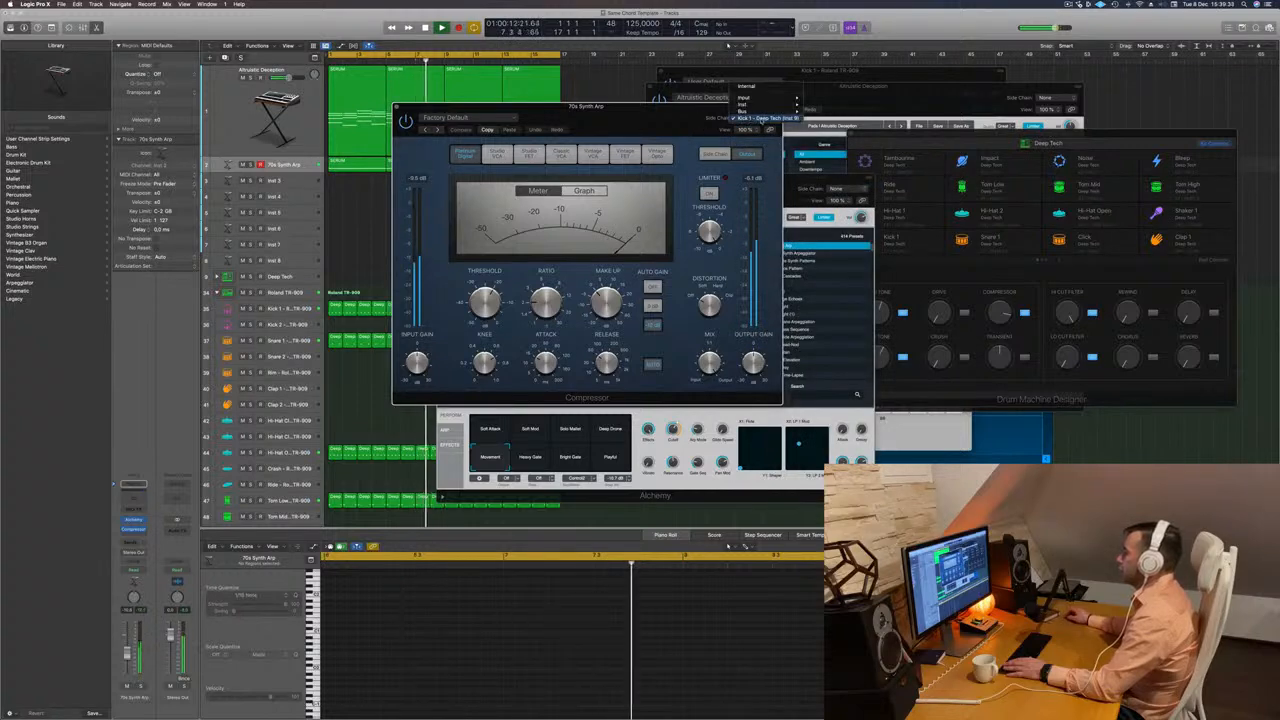
mouse_move(760, 95)
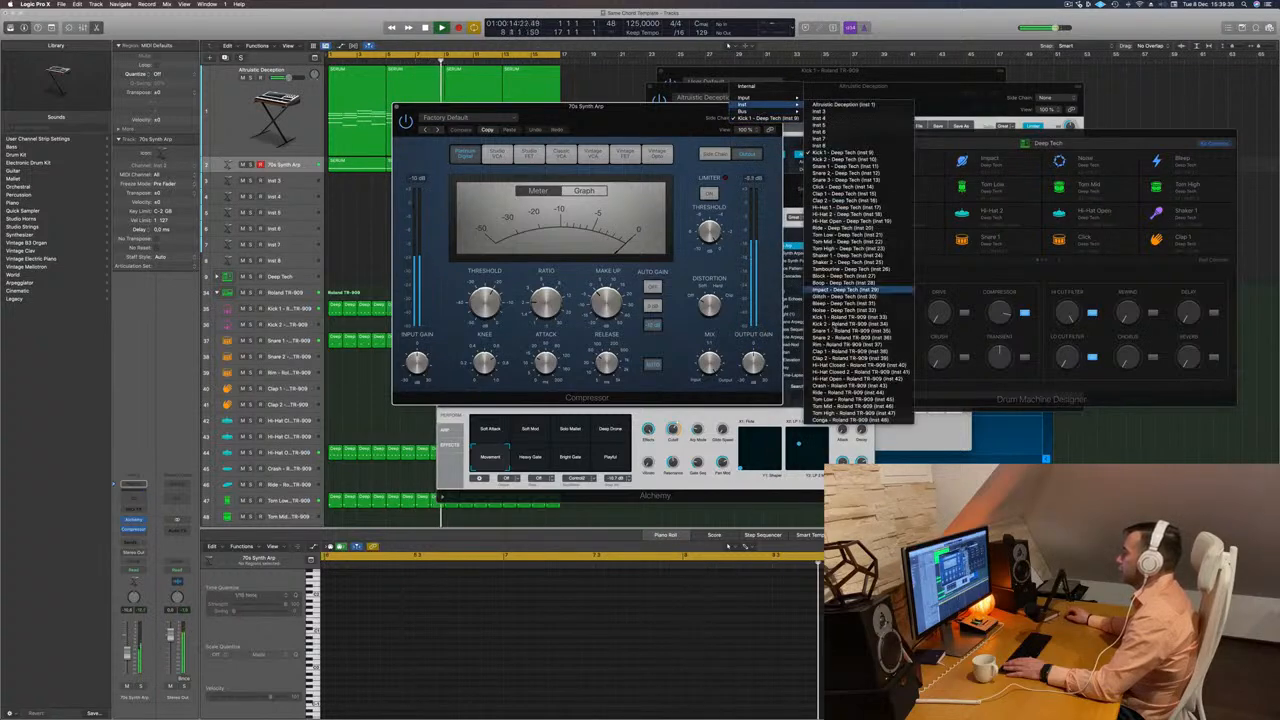
click(842, 317)
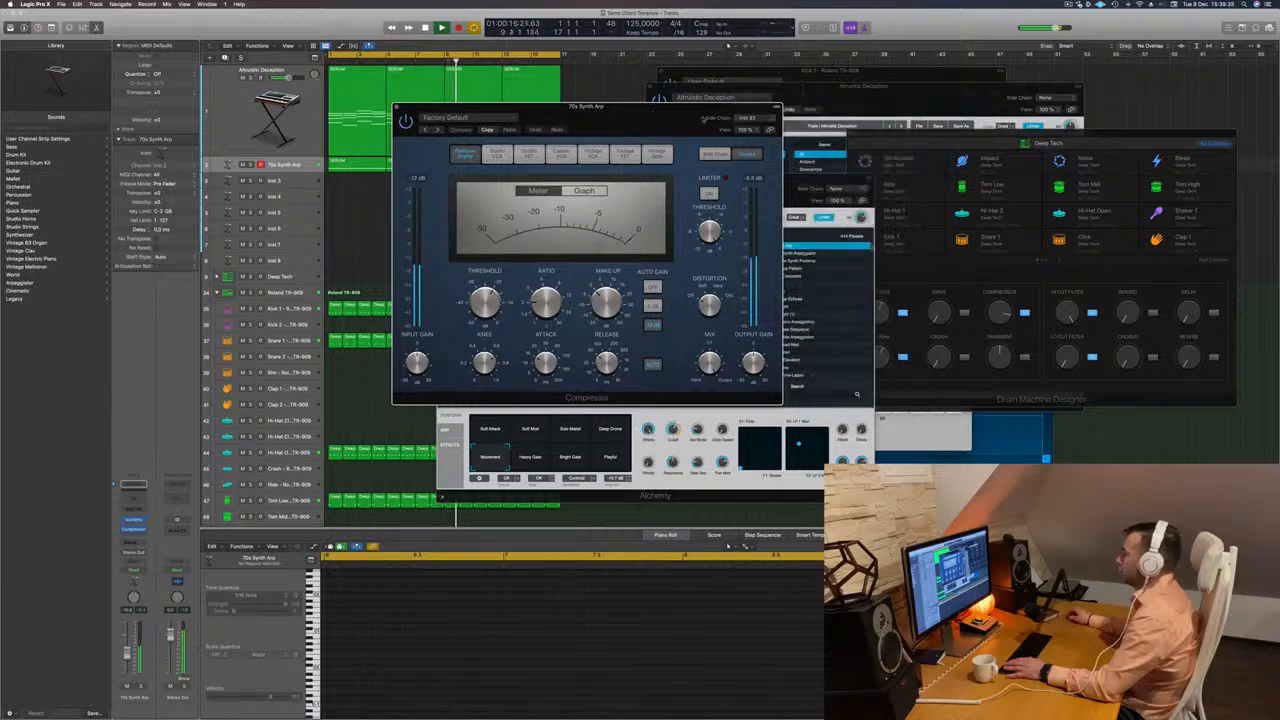
drag(705, 118, 777, 125)
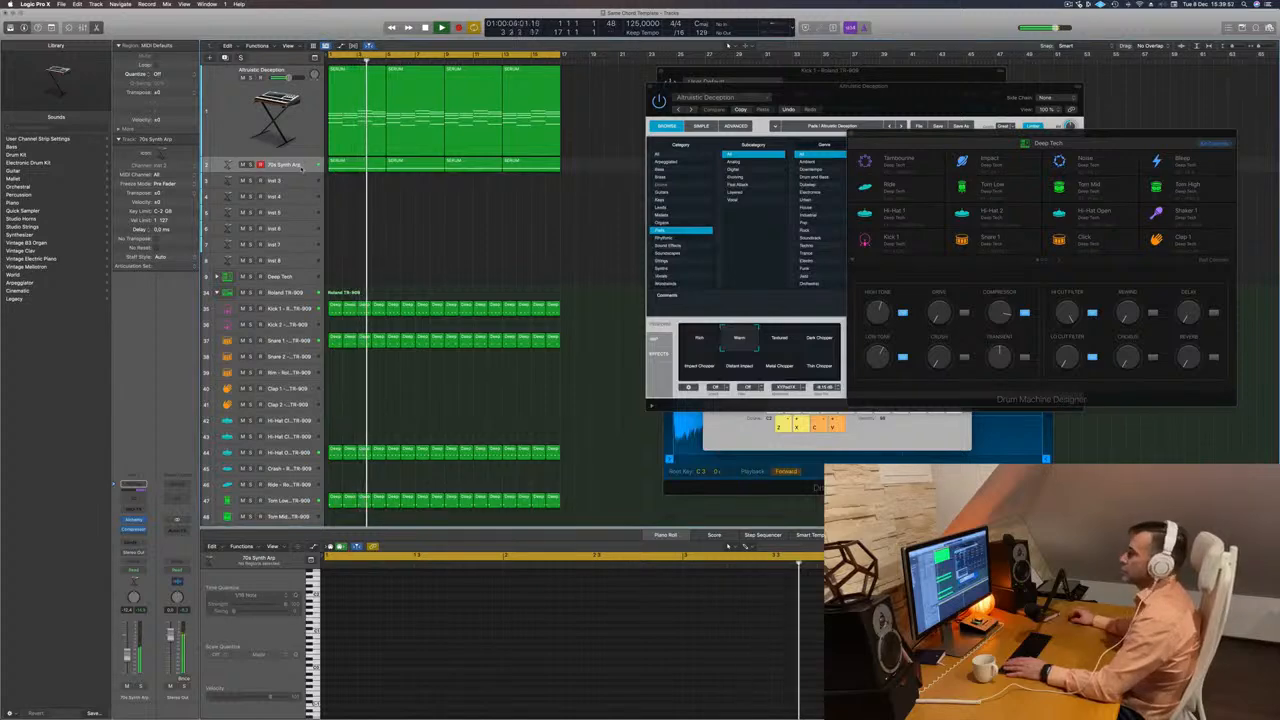
Duplicate the Altruistic Deception track with its settings and copy the first chord region onto the new track.
click(276, 131)
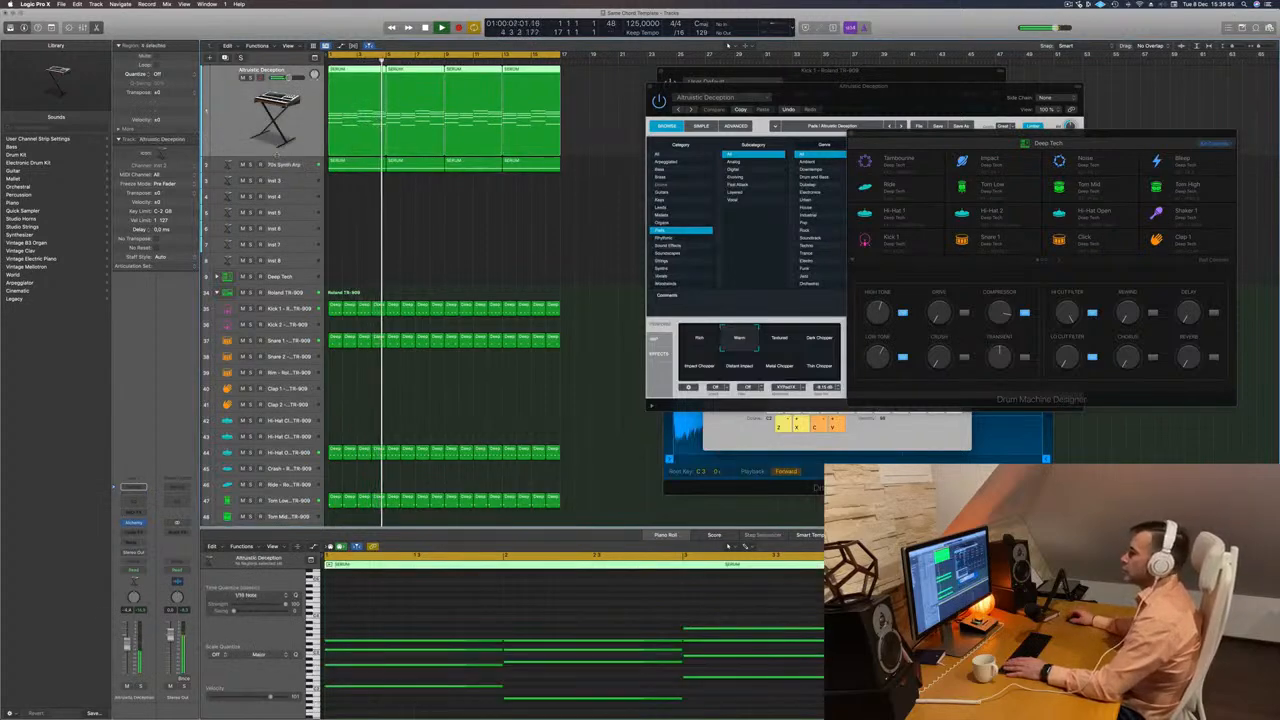
key(space)
key(space)
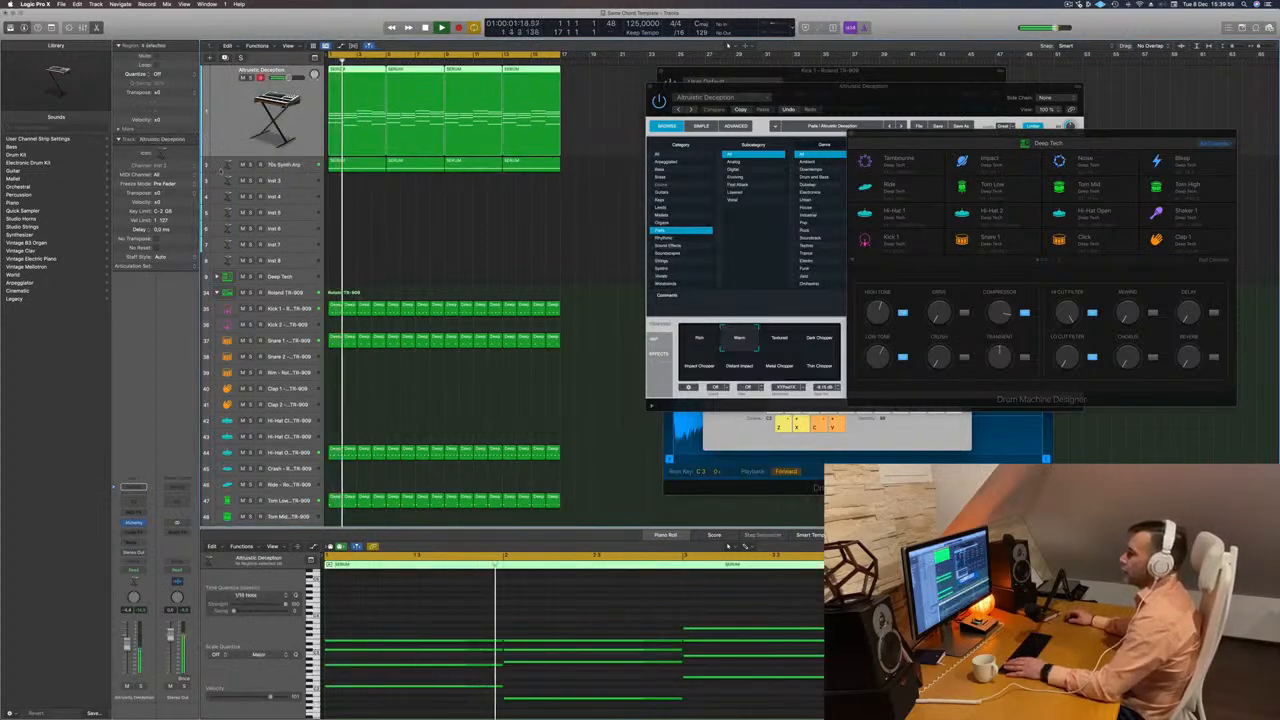
key(super+d)
key(space)
drag(350, 112, 351, 205)
key(space)
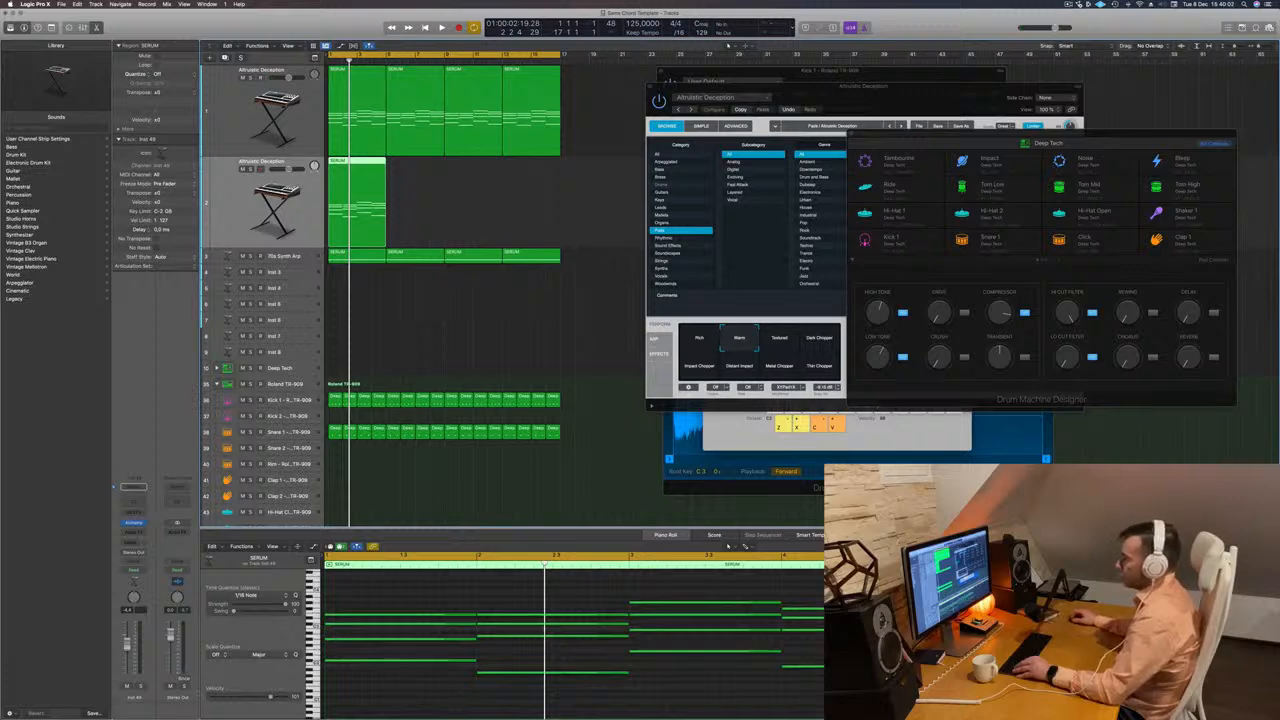
key(space)
key(space)
Delete the lower chord notes in the copied region, keeping only the top note of each chord.
drag(420, 702, 935, 620)
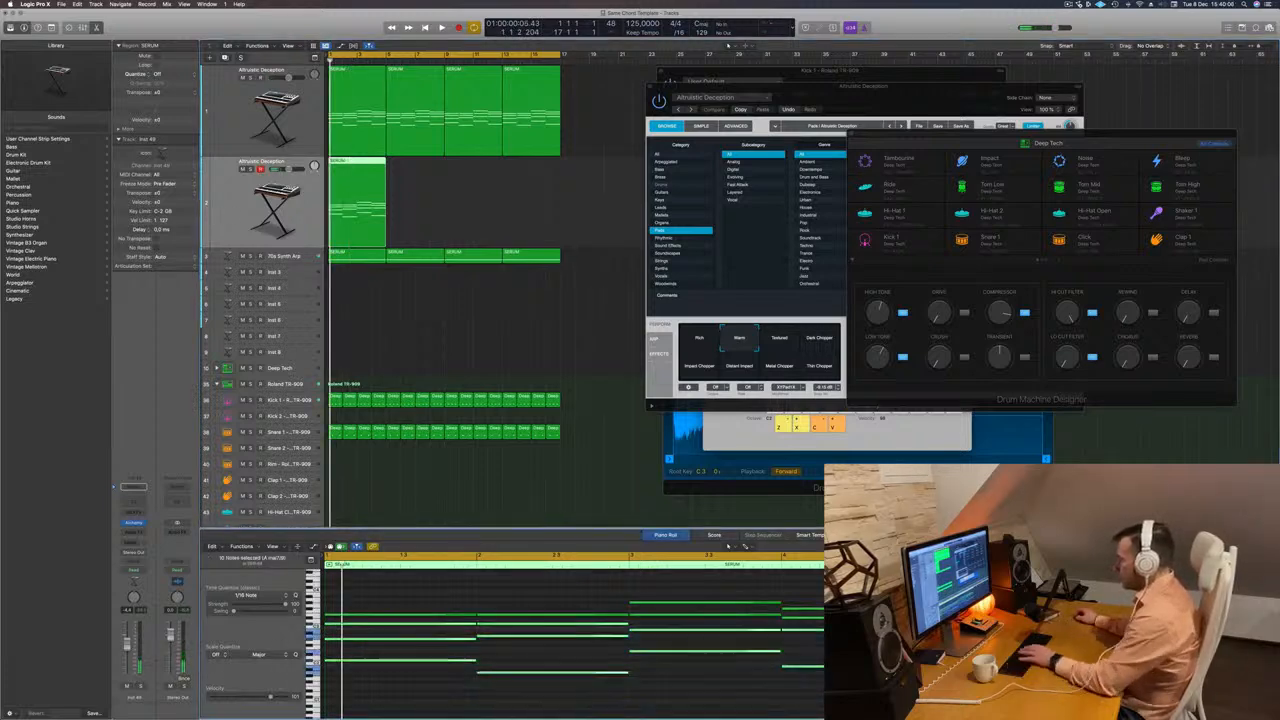
key(Delete)
drag(724, 642, 816, 618)
key(Delete)
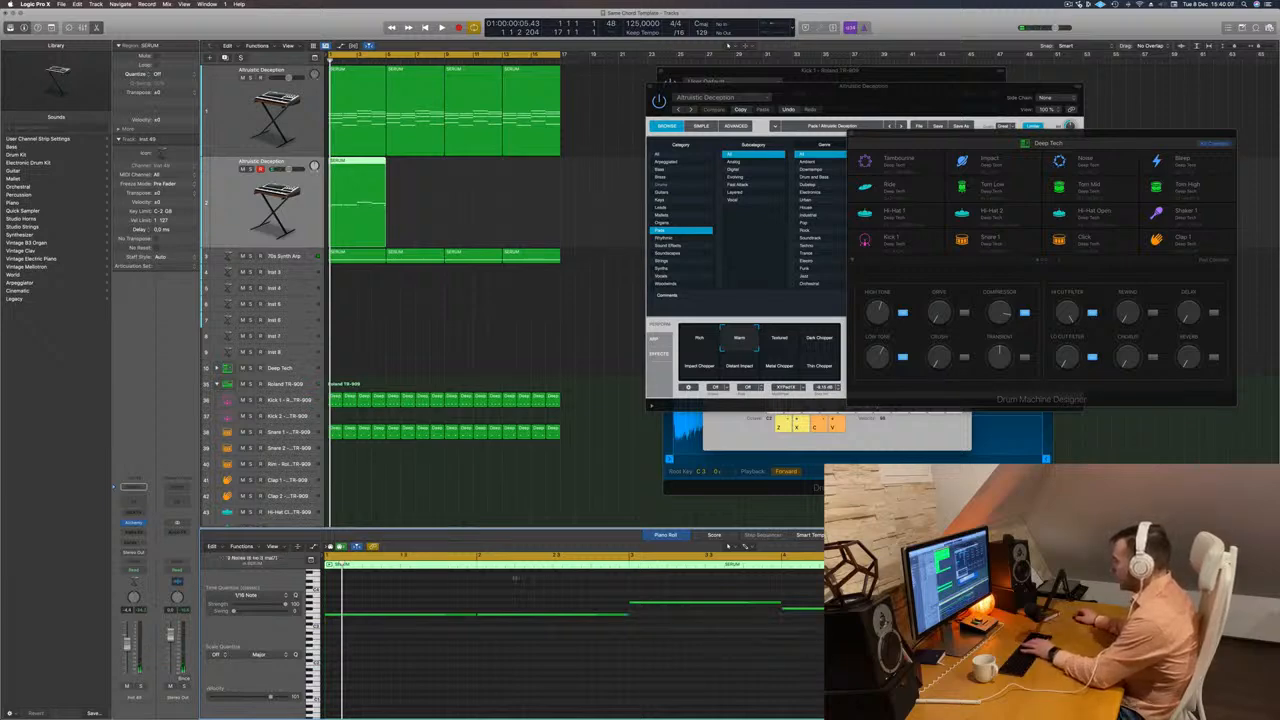
Shorten the four remaining notes to about one beat each and place them back to back within bar 1.
drag(410, 582, 880, 628)
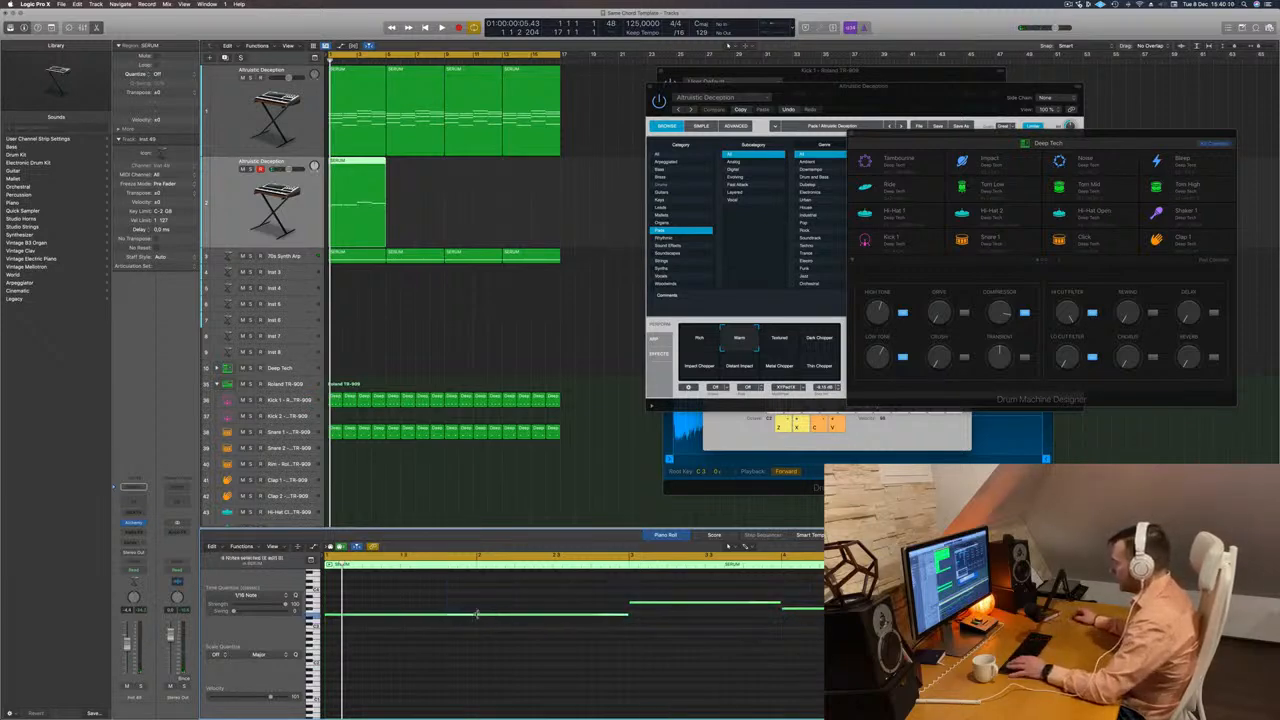
drag(475, 614, 361, 624)
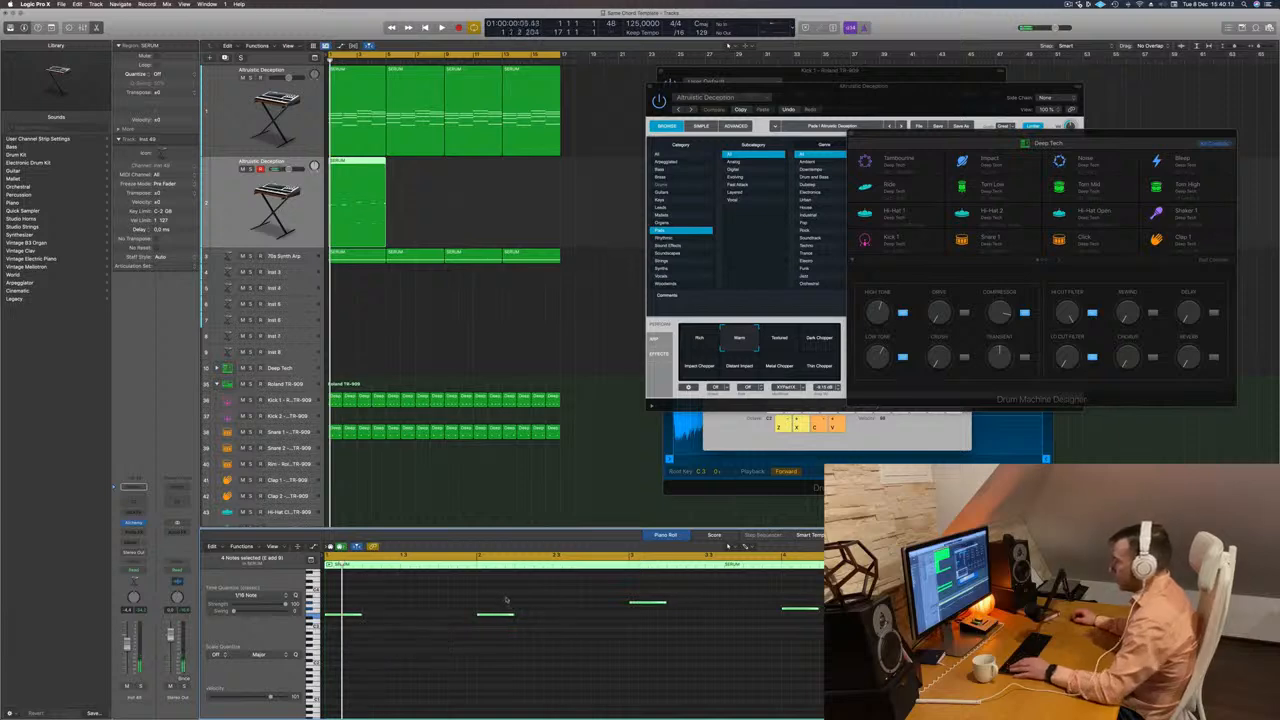
drag(496, 596, 818, 652)
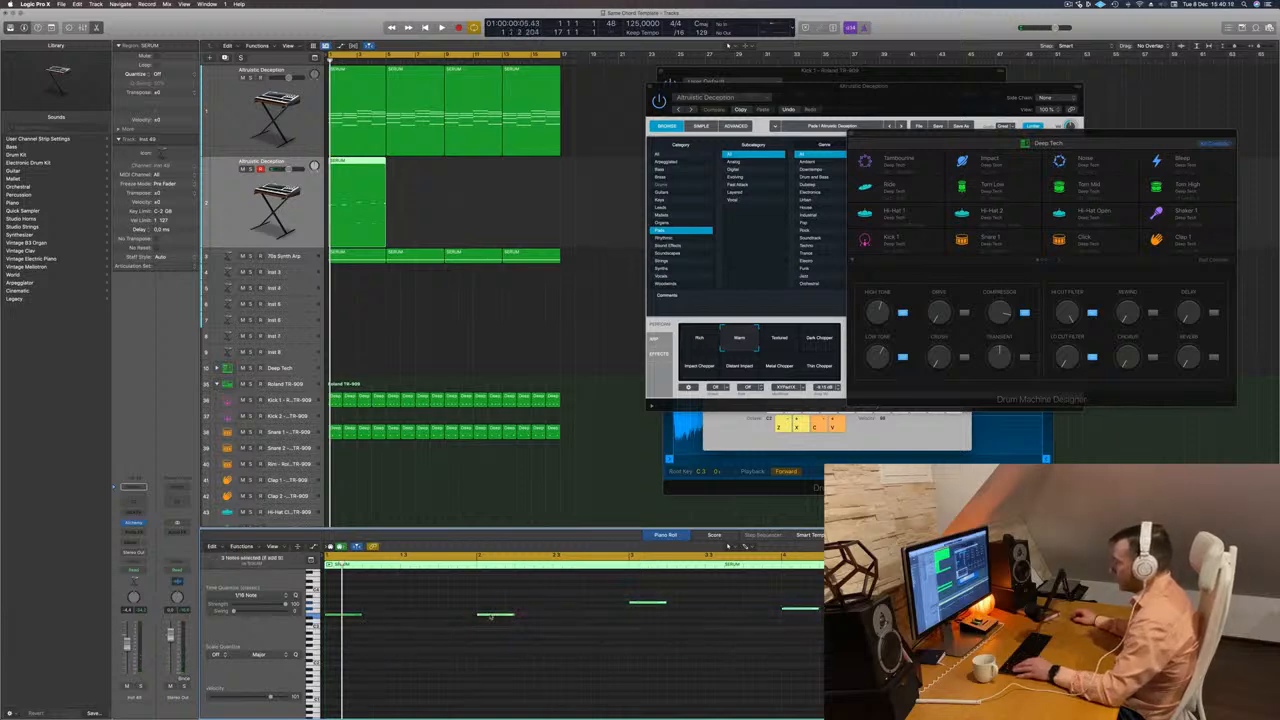
drag(491, 616, 378, 617)
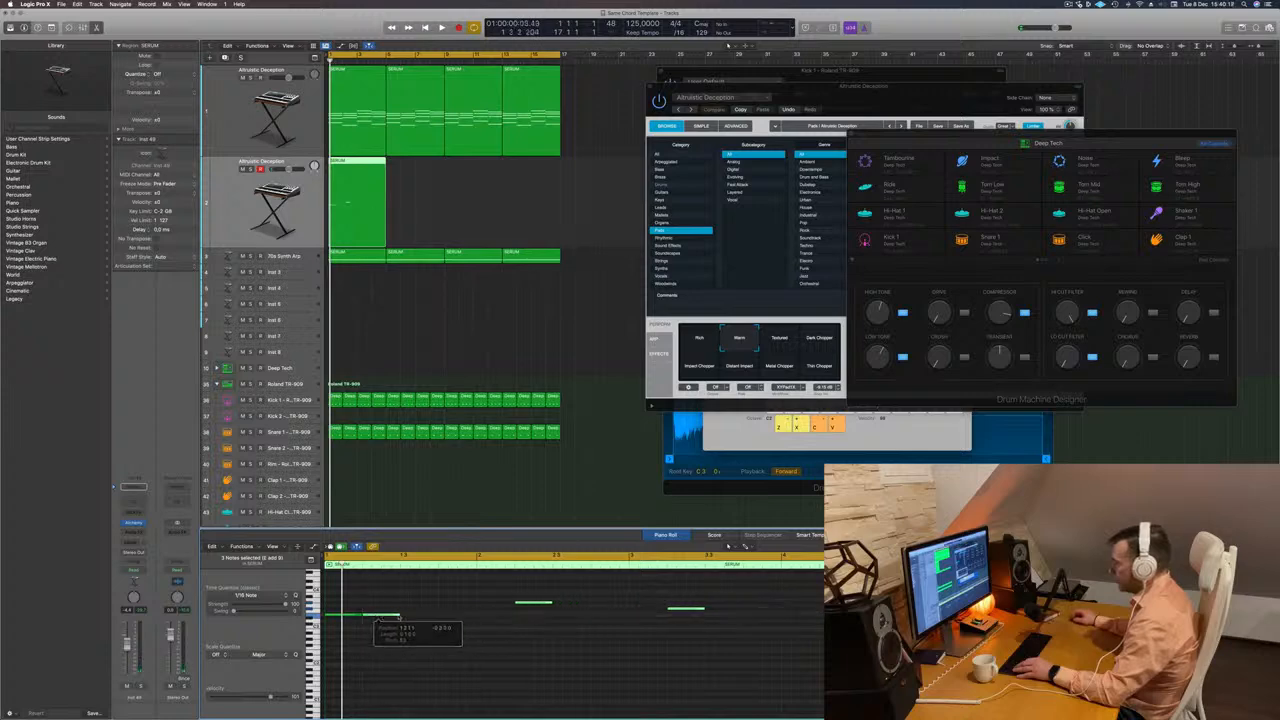
drag(705, 641, 425, 607)
drag(572, 609, 462, 611)
key(space)
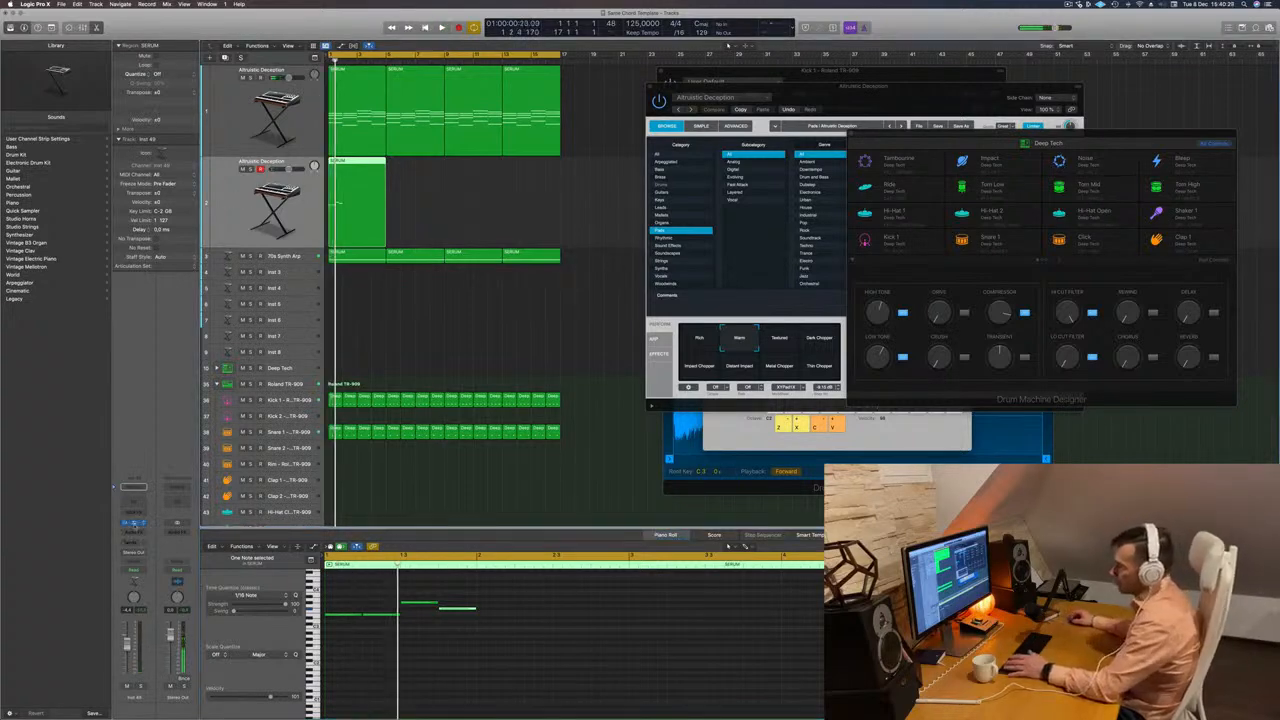
Open Alchemy on the duplicated track and filter its presets to the Brass category.
click(134, 523)
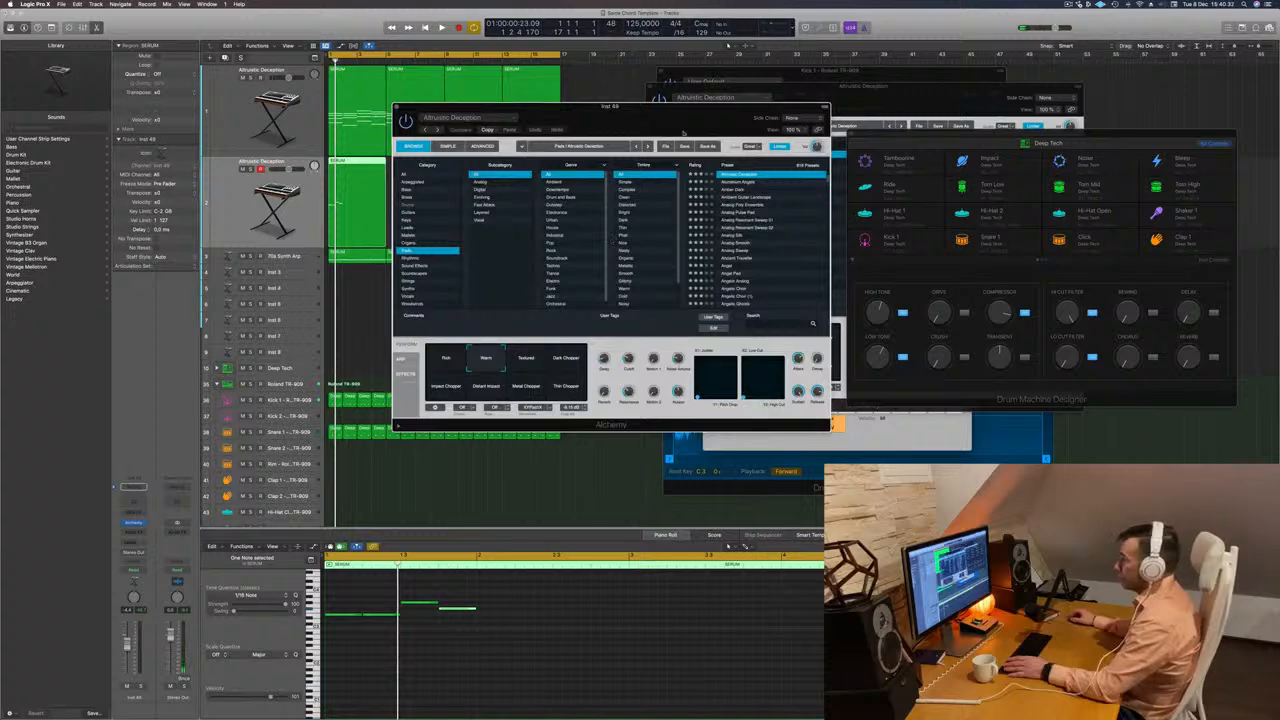
drag(684, 132, 906, 132)
click(630, 197)
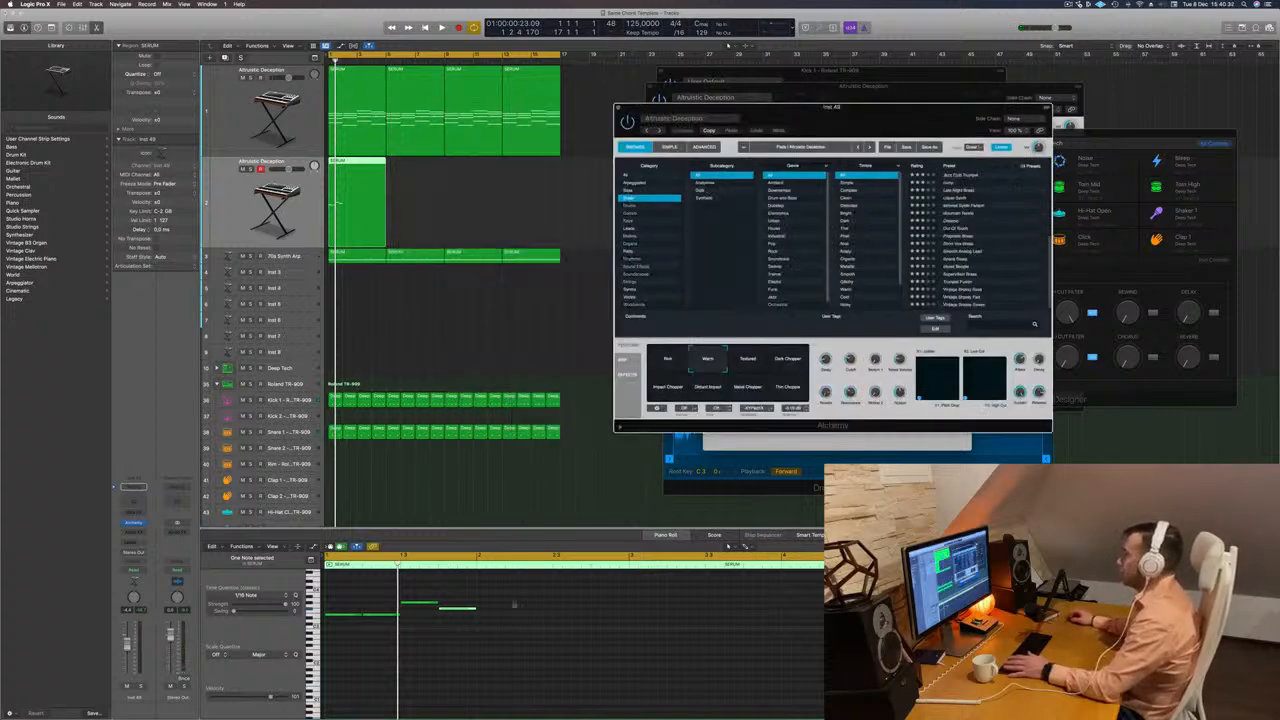
Transpose all four notes of the melody down two octaves.
drag(509, 641, 242, 595)
key(alt+shift+Down)
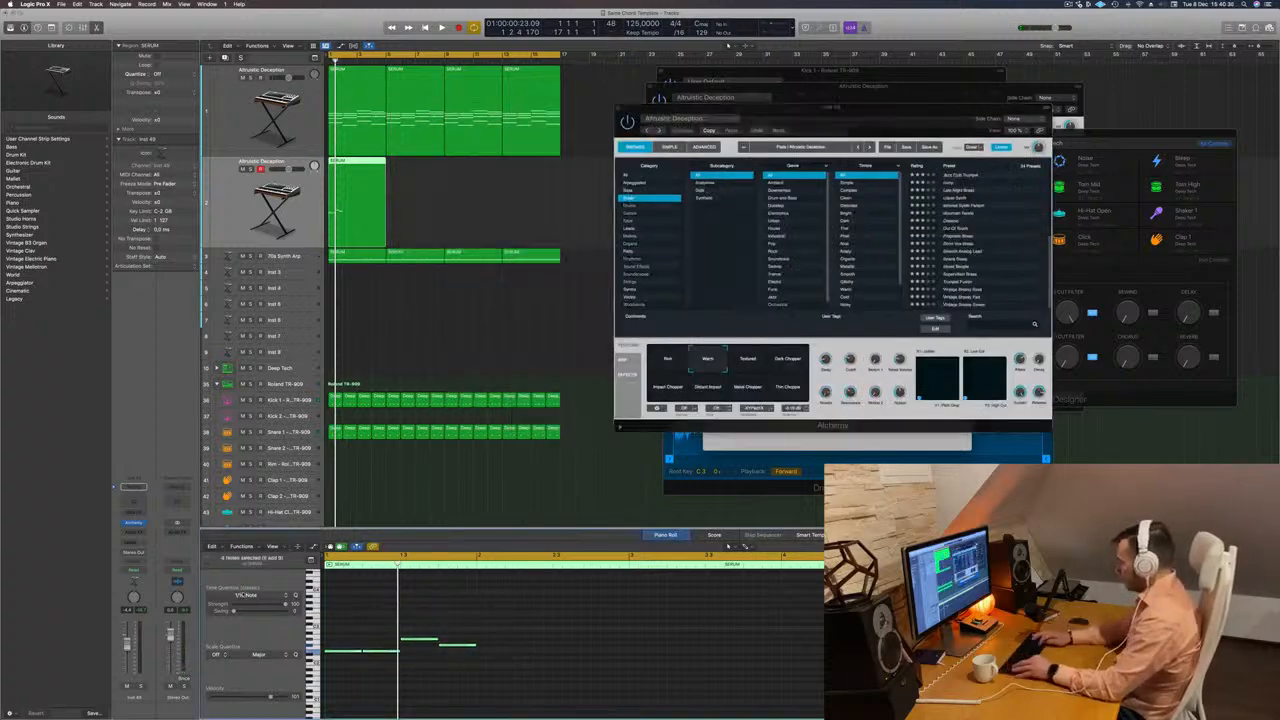
key(alt+shift+Down)
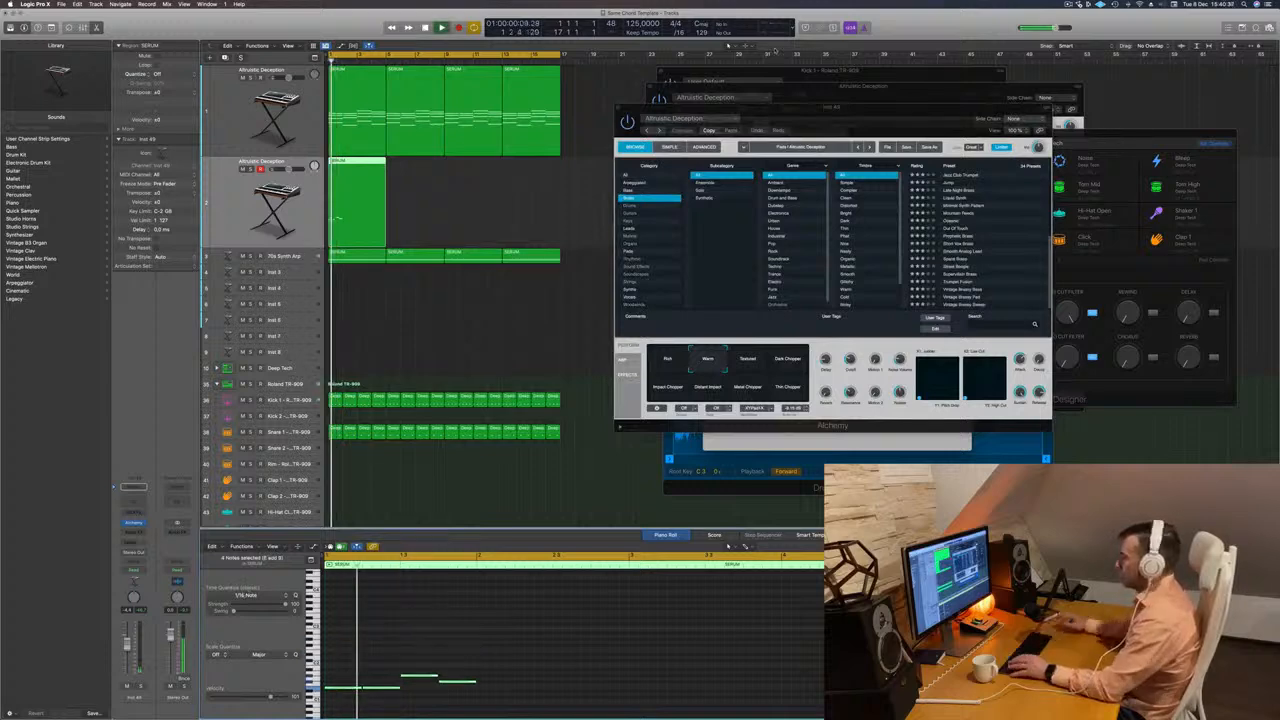
Load the 80s Fantasy brass preset on the duplicated track and play it back.
click(964, 176)
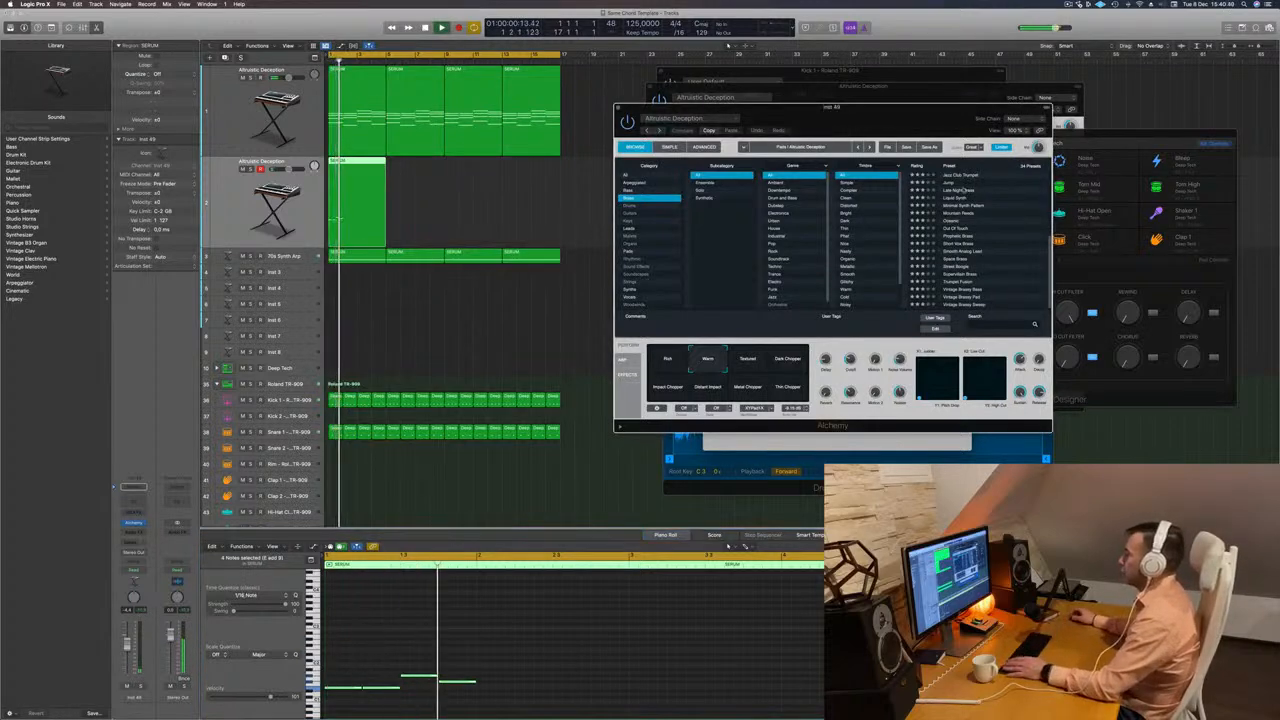
click(962, 176)
key(space)
key(space)
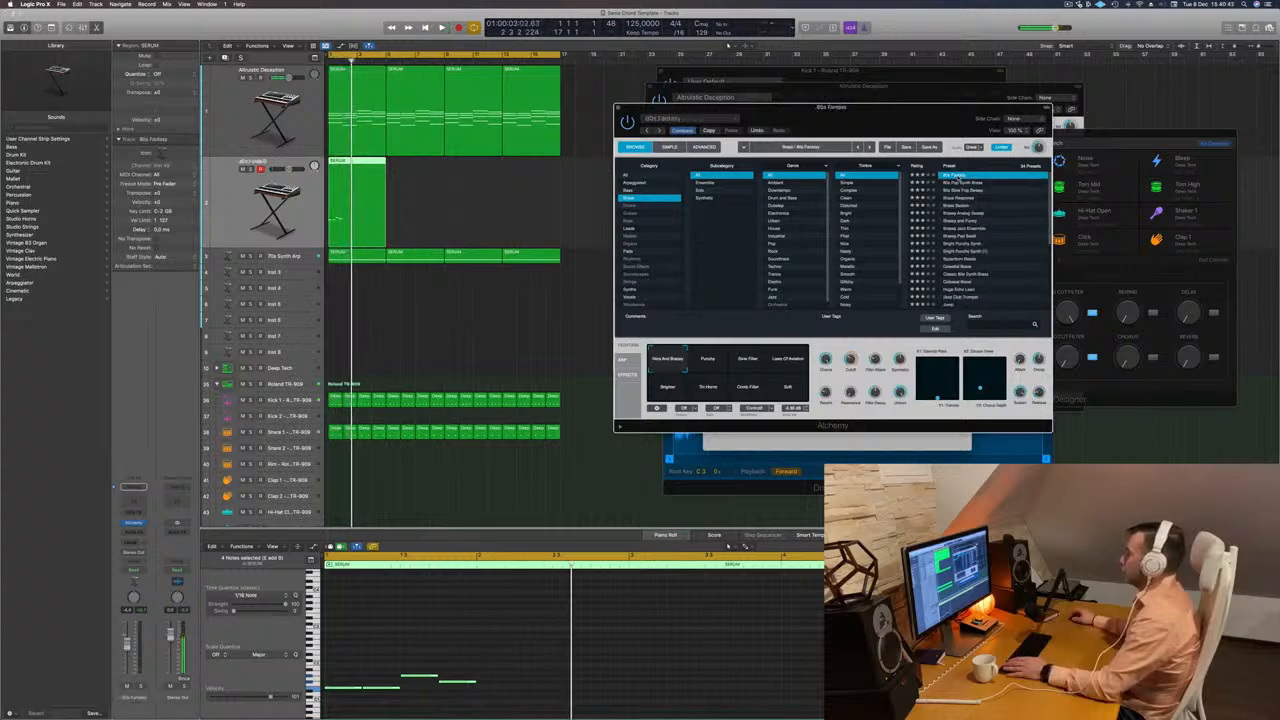
Play back the melody with the 80s Fantasy preset alongside the rest of the arrangement.
scroll(526, 236, right, 1)
drag(968, 106, 1037, 76)
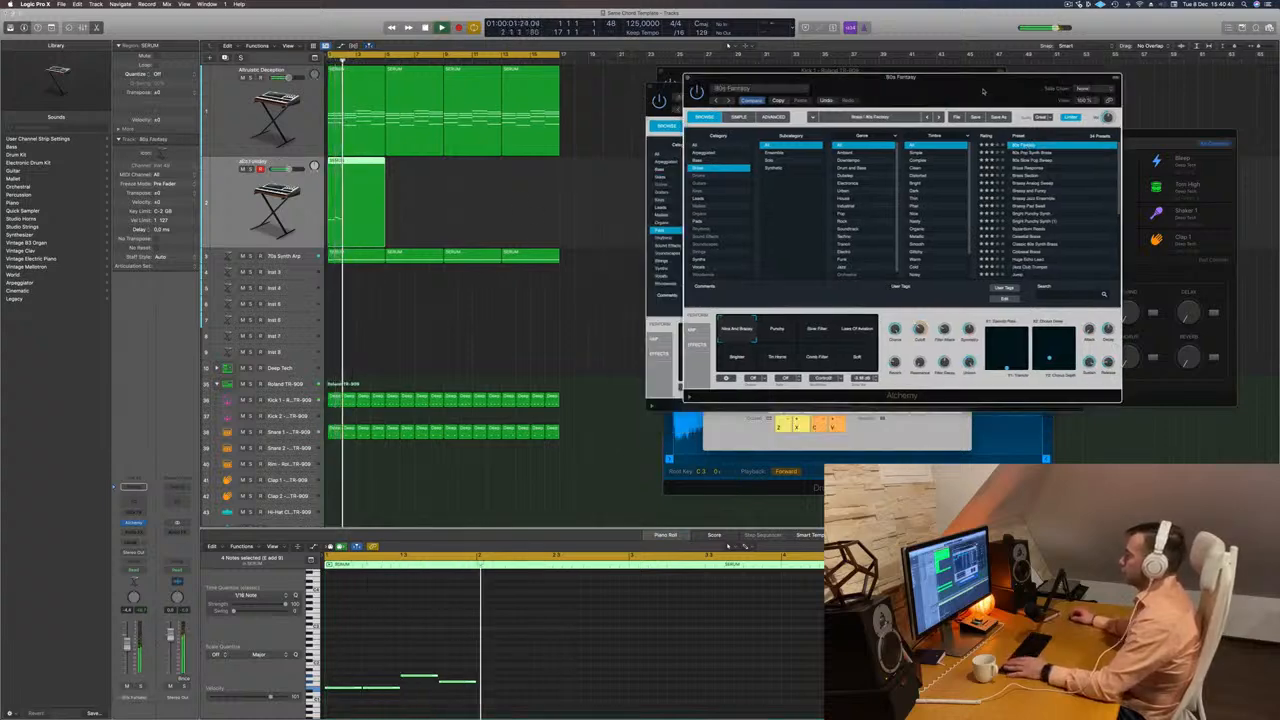
key(space)
key(space)
Add a send to Bus 7 on the brass melody track.
key(space)
key(space)
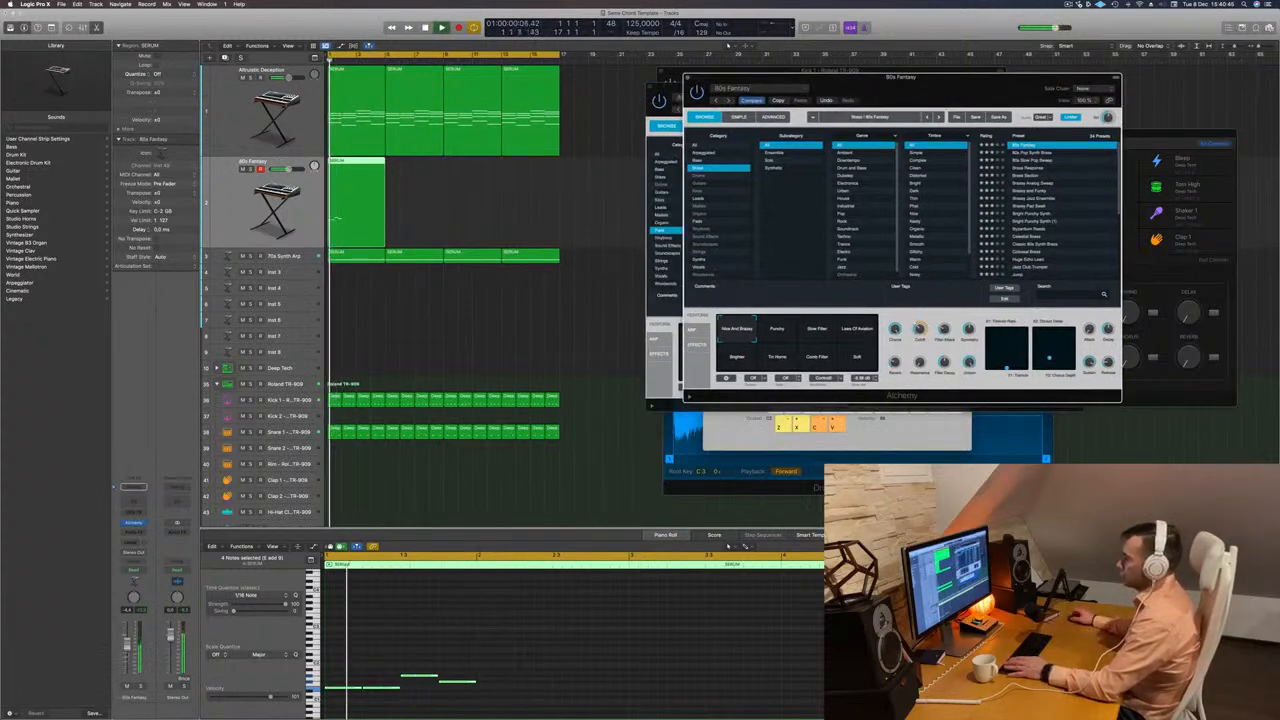
click(134, 541)
key(space)
key(space)
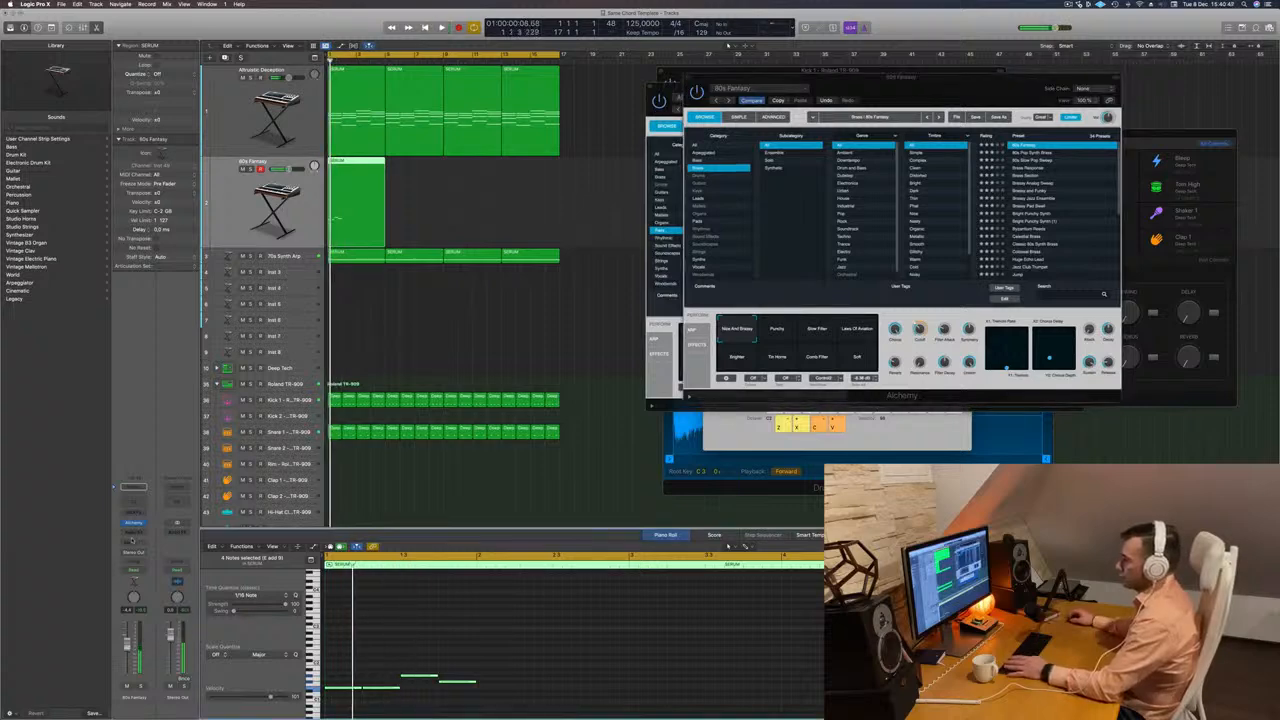
click(134, 541)
mouse_move(137, 554)
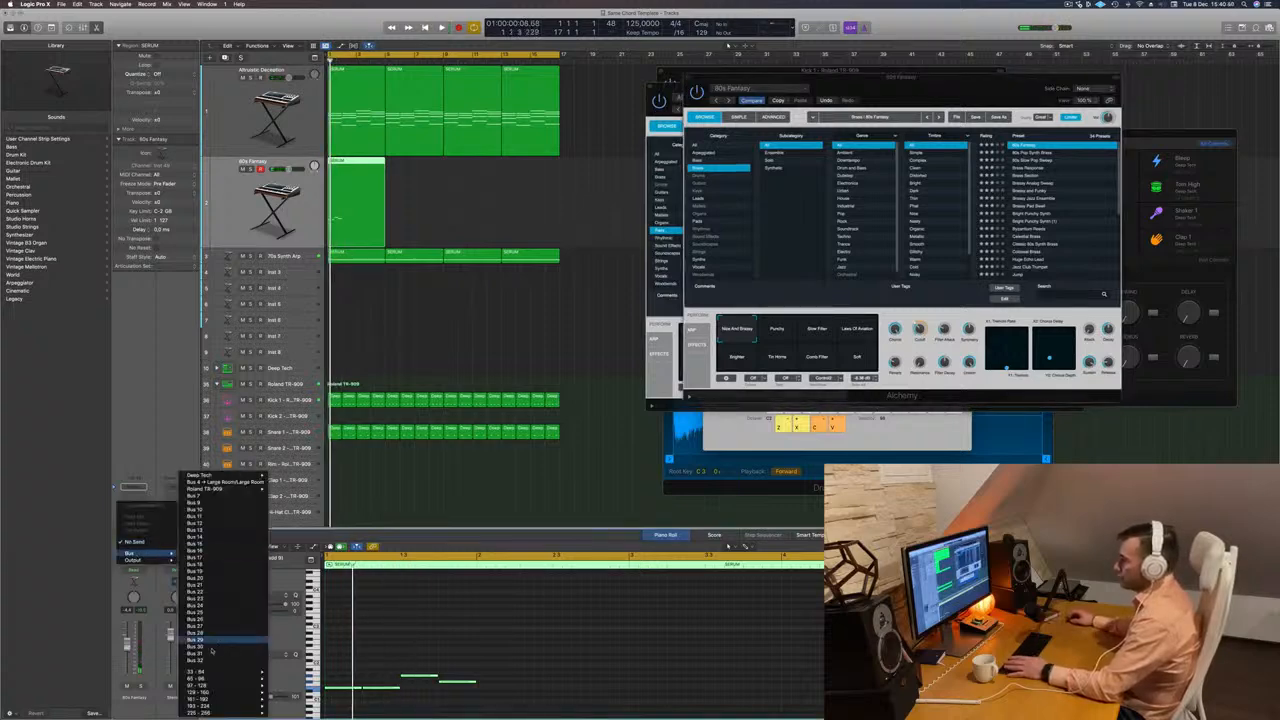
click(217, 499)
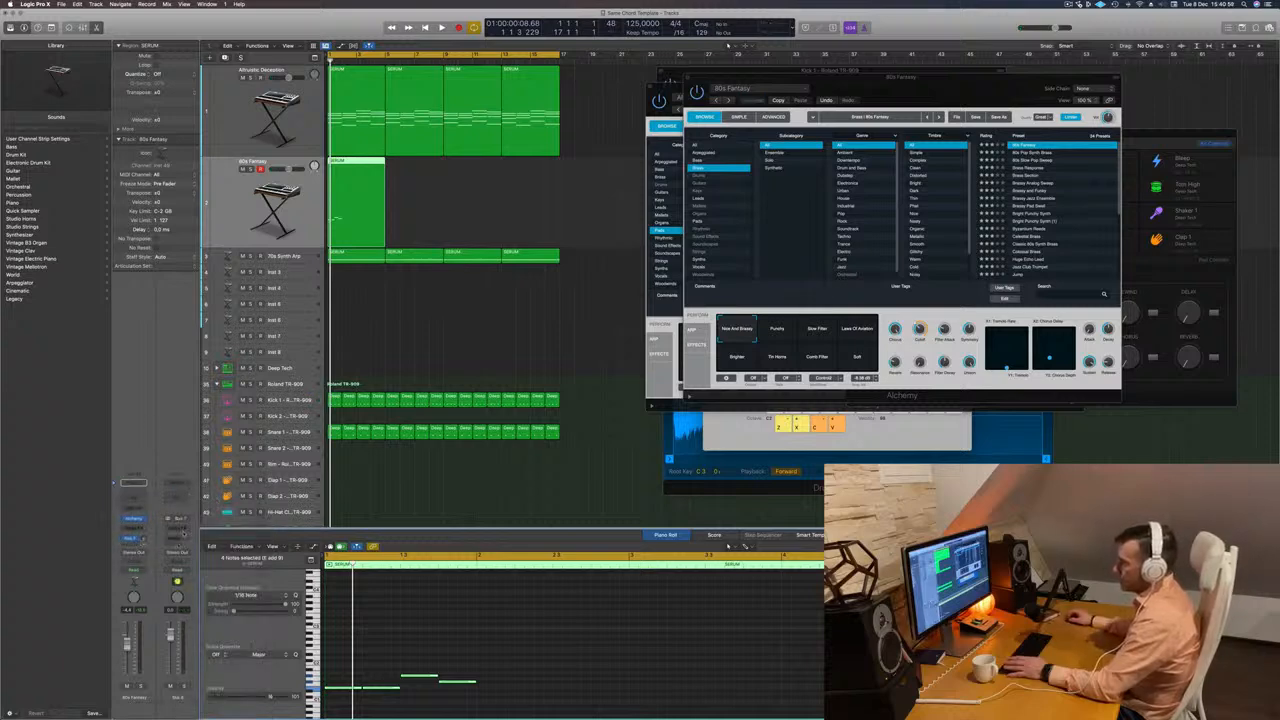
Insert a stereo ChromaVerb reverb on the Bus 7 aux channel and move its window clear of Alchemy.
click(183, 531)
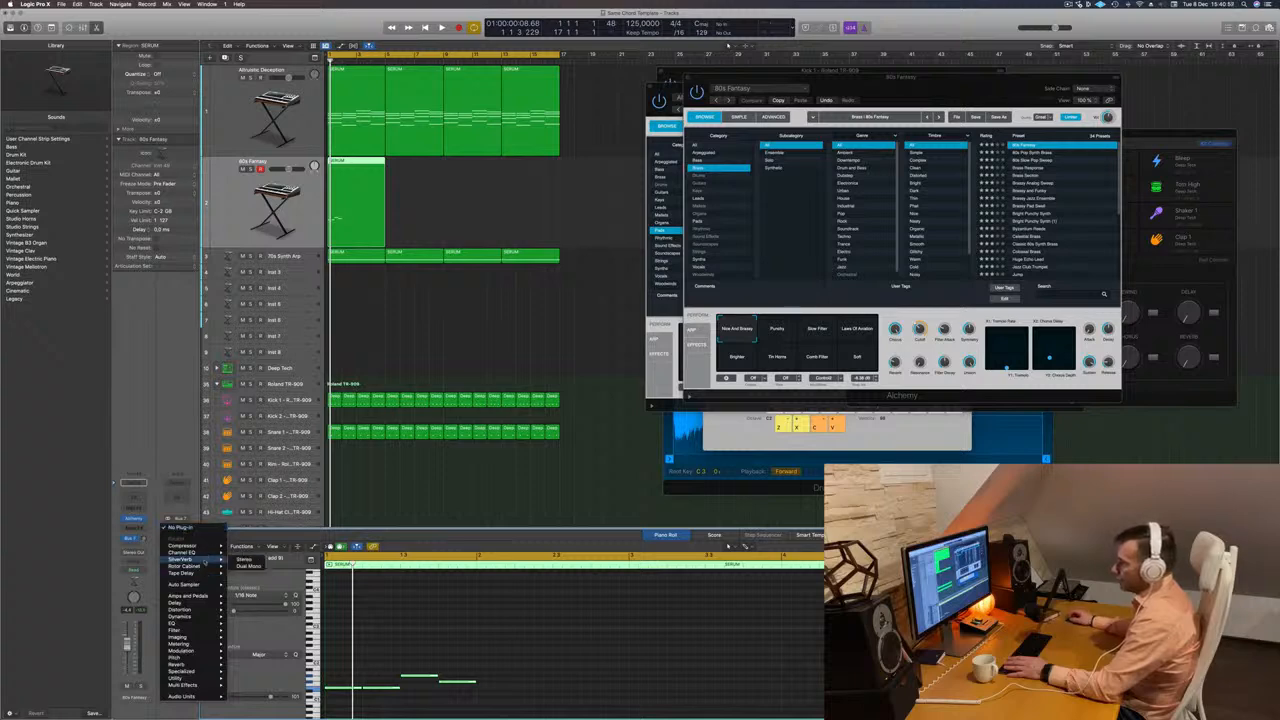
mouse_move(199, 609)
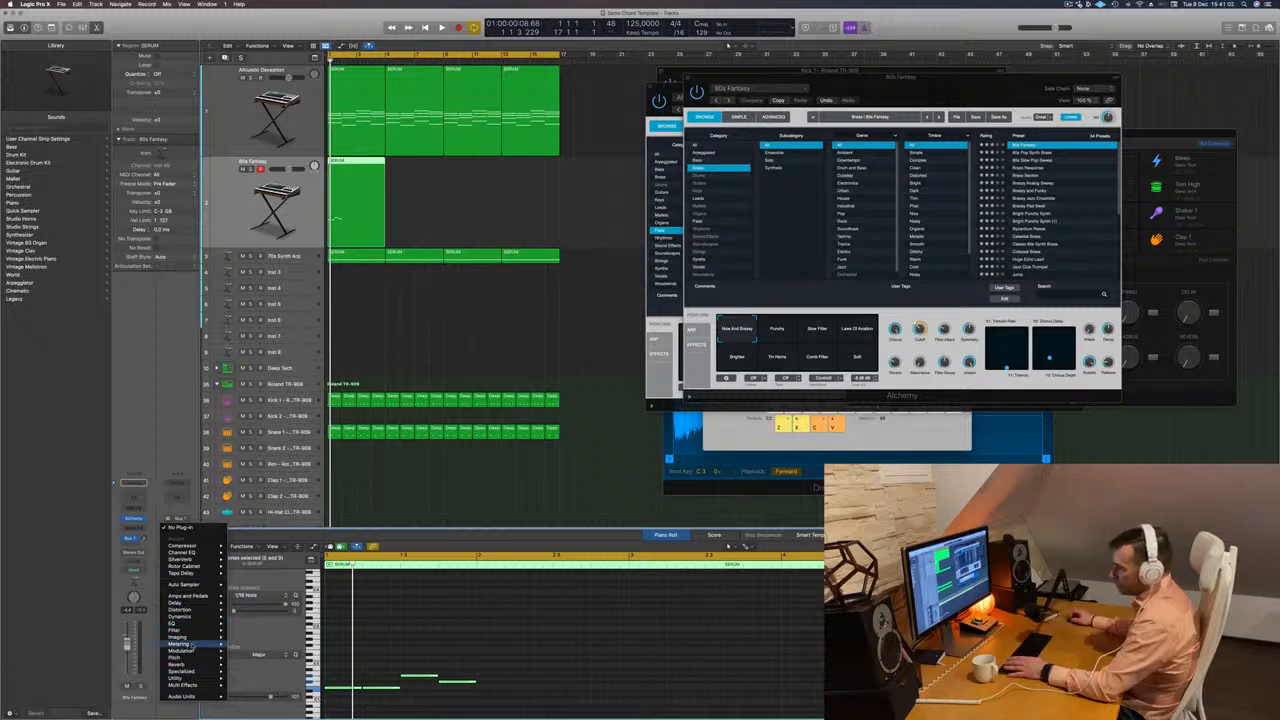
mouse_move(185, 664)
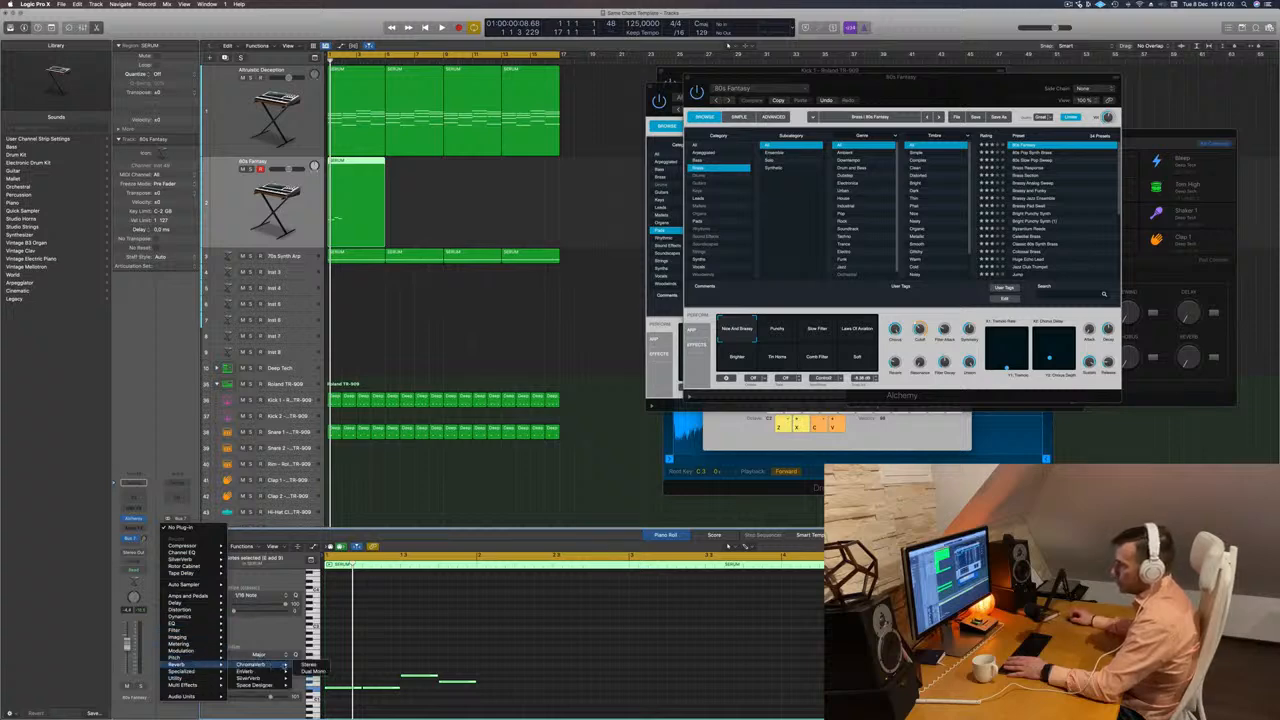
click(308, 665)
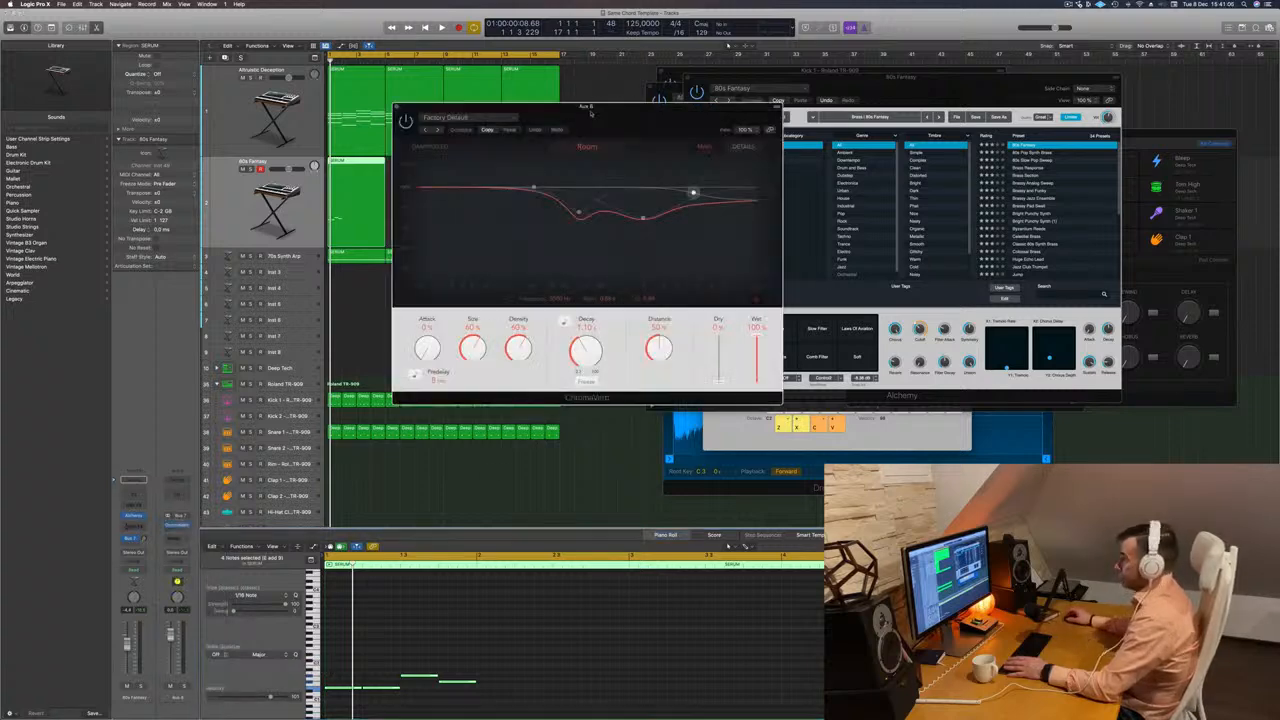
drag(484, 124, 839, 131)
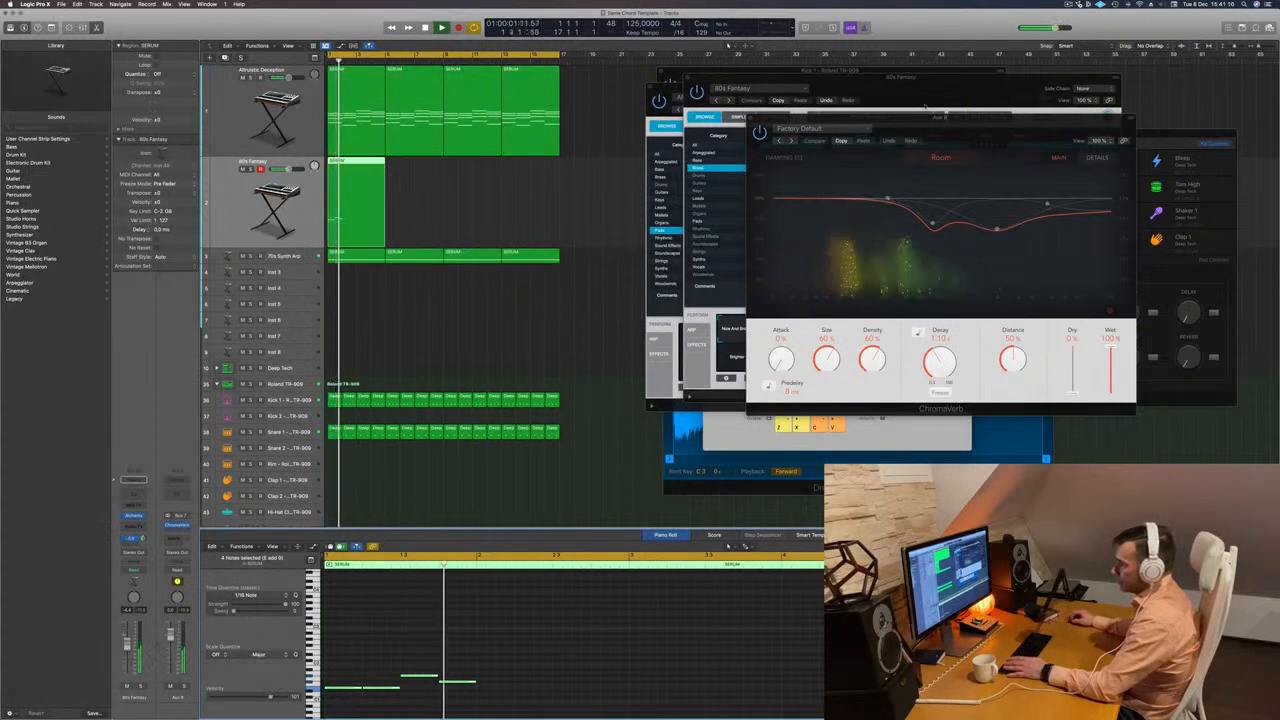
drag(972, 125, 1272, 128)
Audition the Alchemy presets 80s Pop Synth Brass, 80s Slow Pop Sweep, Brass Response and Brass Section on the looping melody.
drag(879, 94, 693, 190)
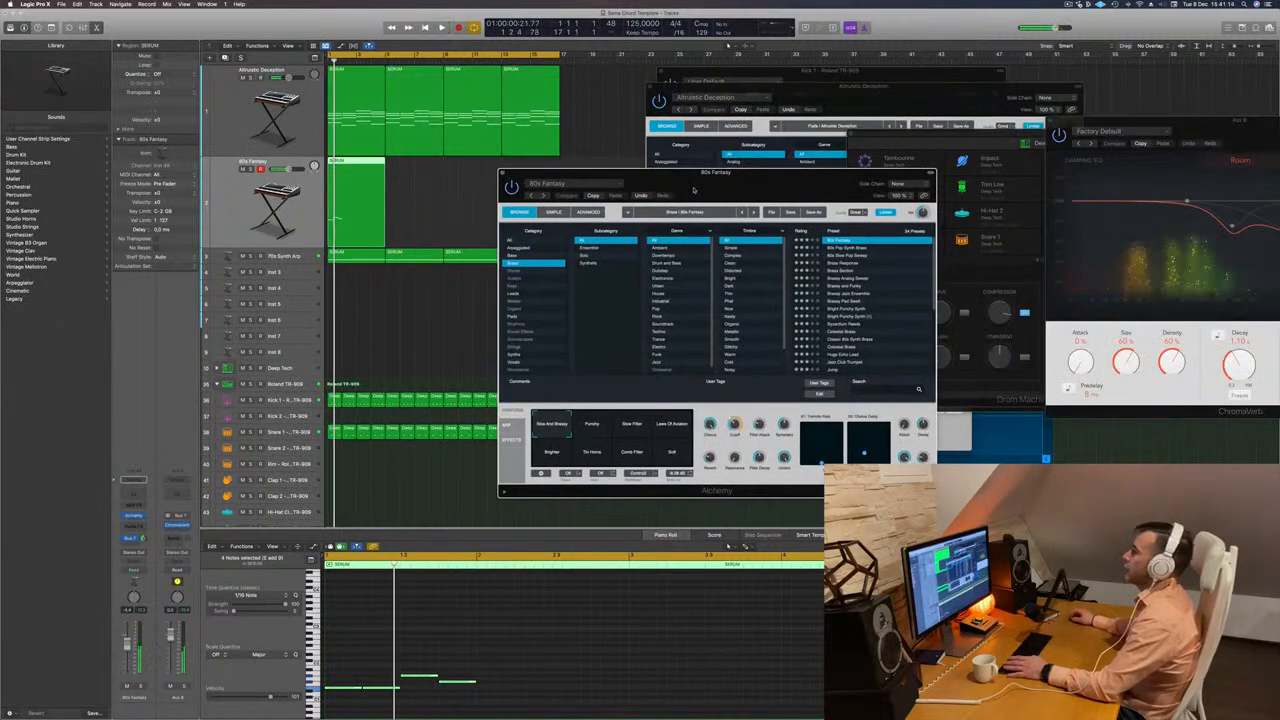
click(846, 248)
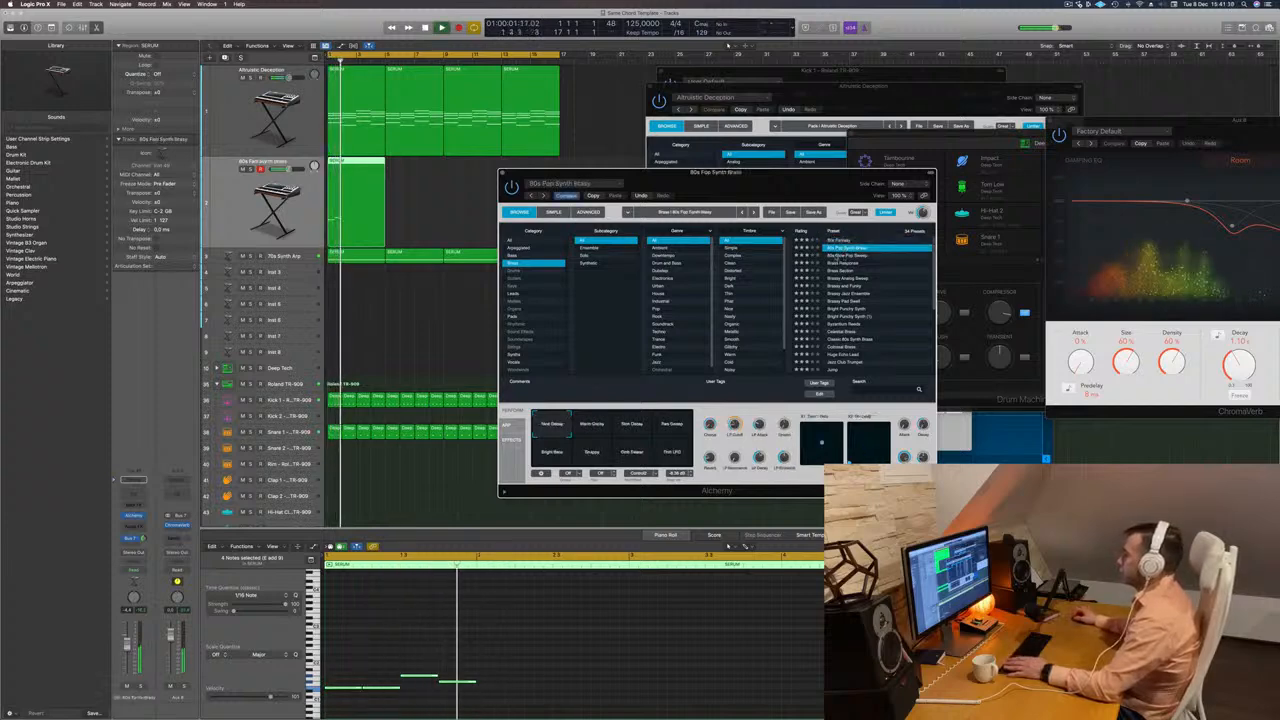
click(849, 256)
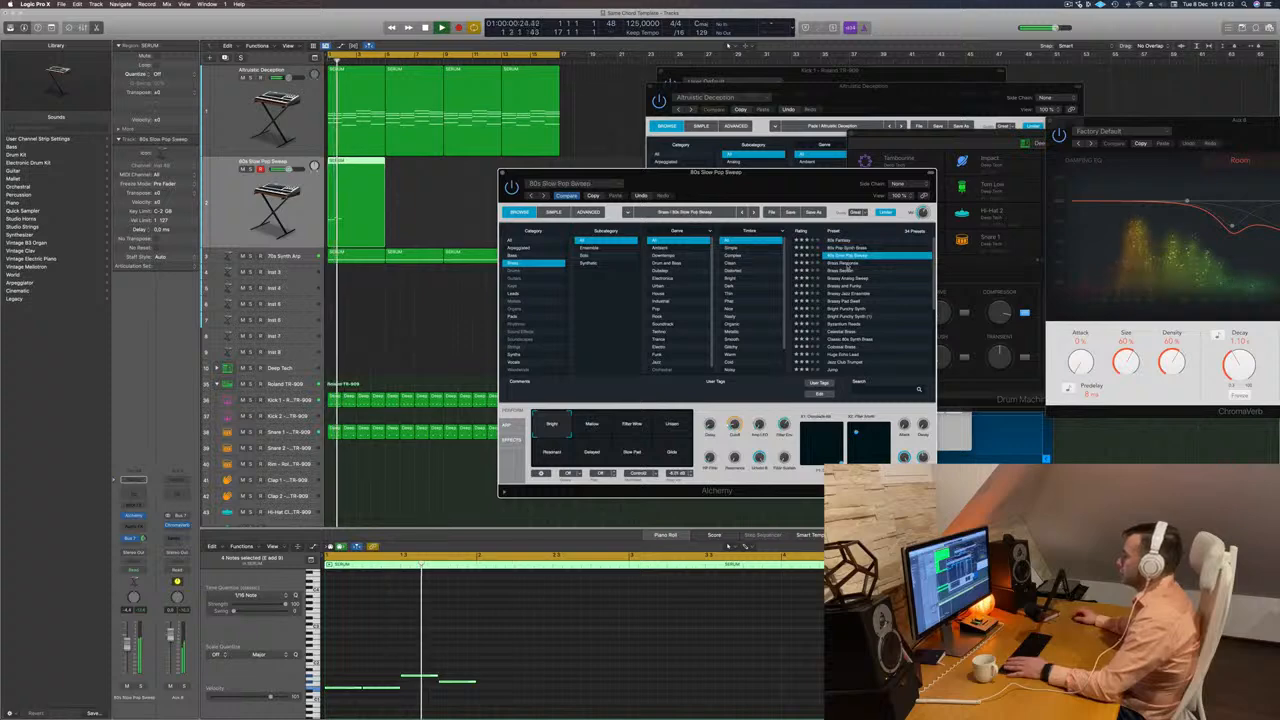
click(848, 264)
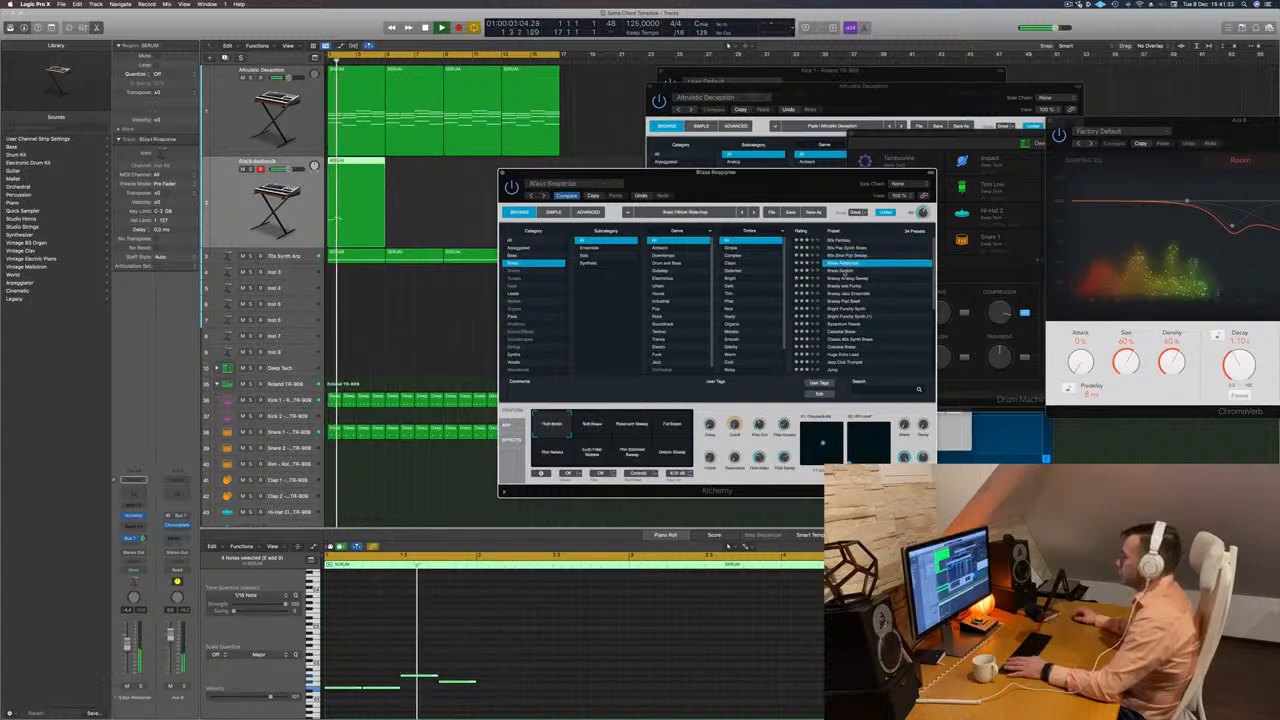
click(847, 271)
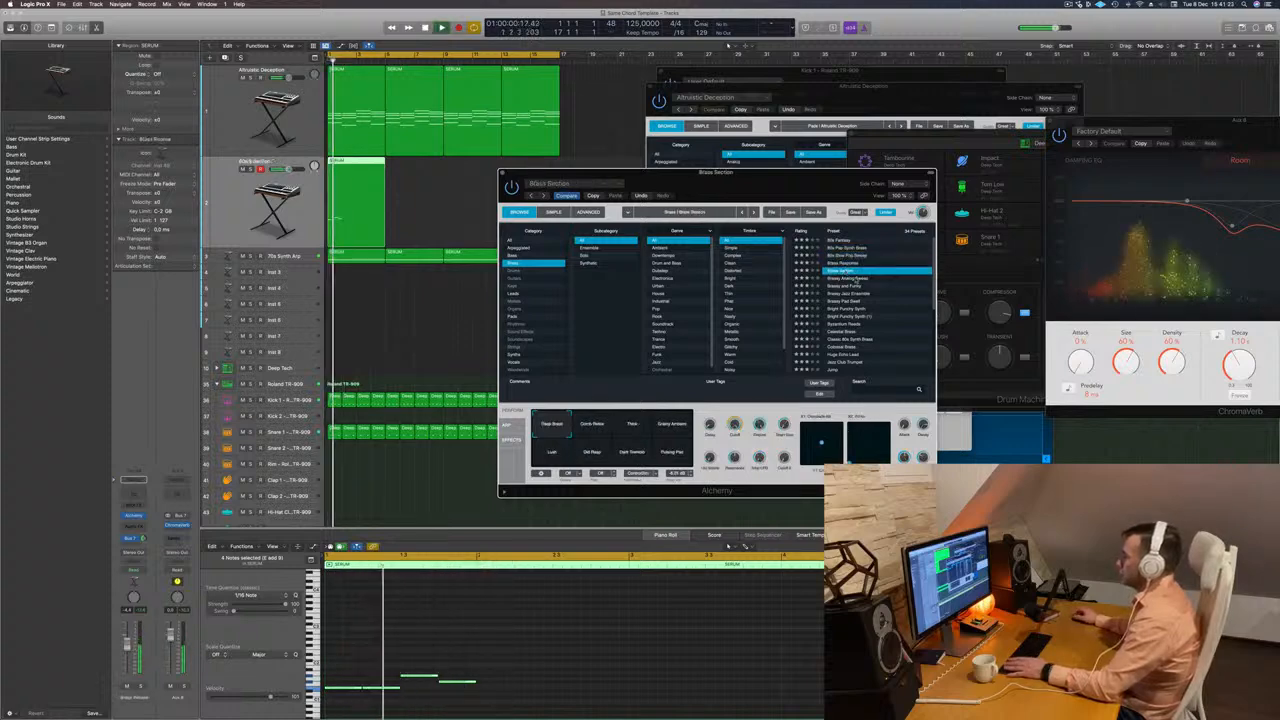
Try Brassy Analog Sweep, Brassy and Funky, Brassy Jazz Ensemble and Bright Punchy Synth on the brass track.
click(854, 278)
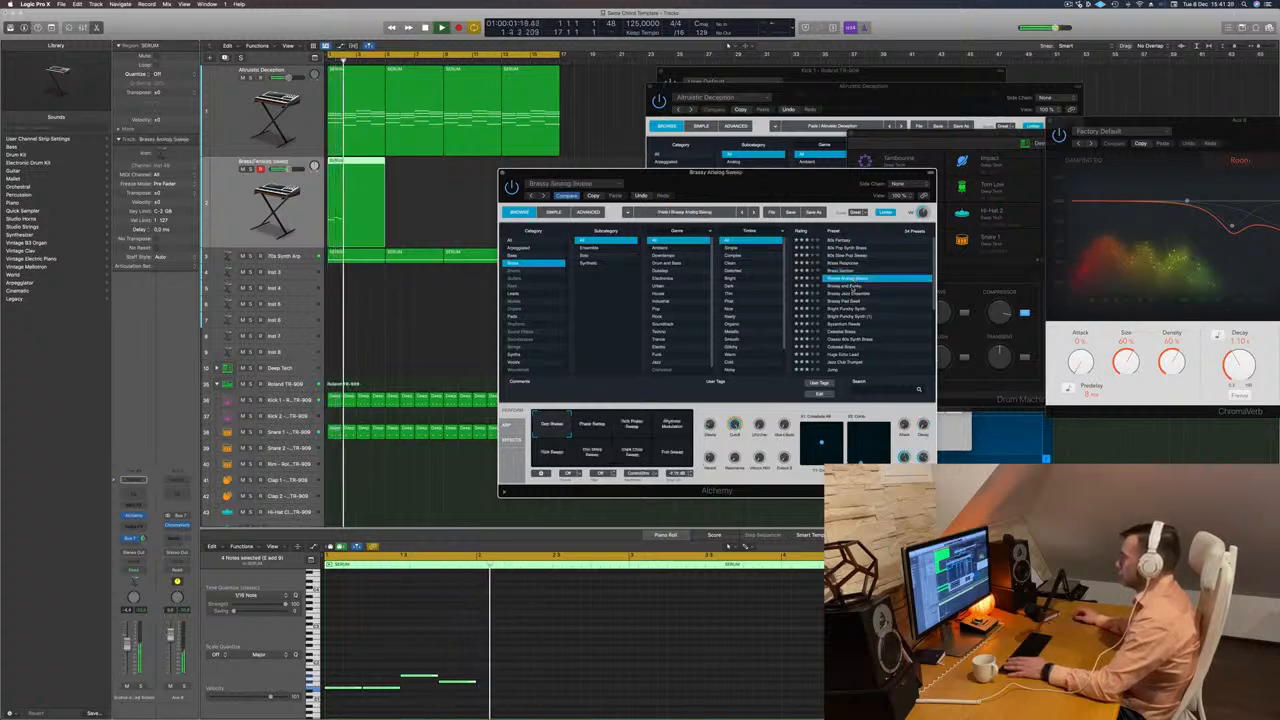
click(853, 287)
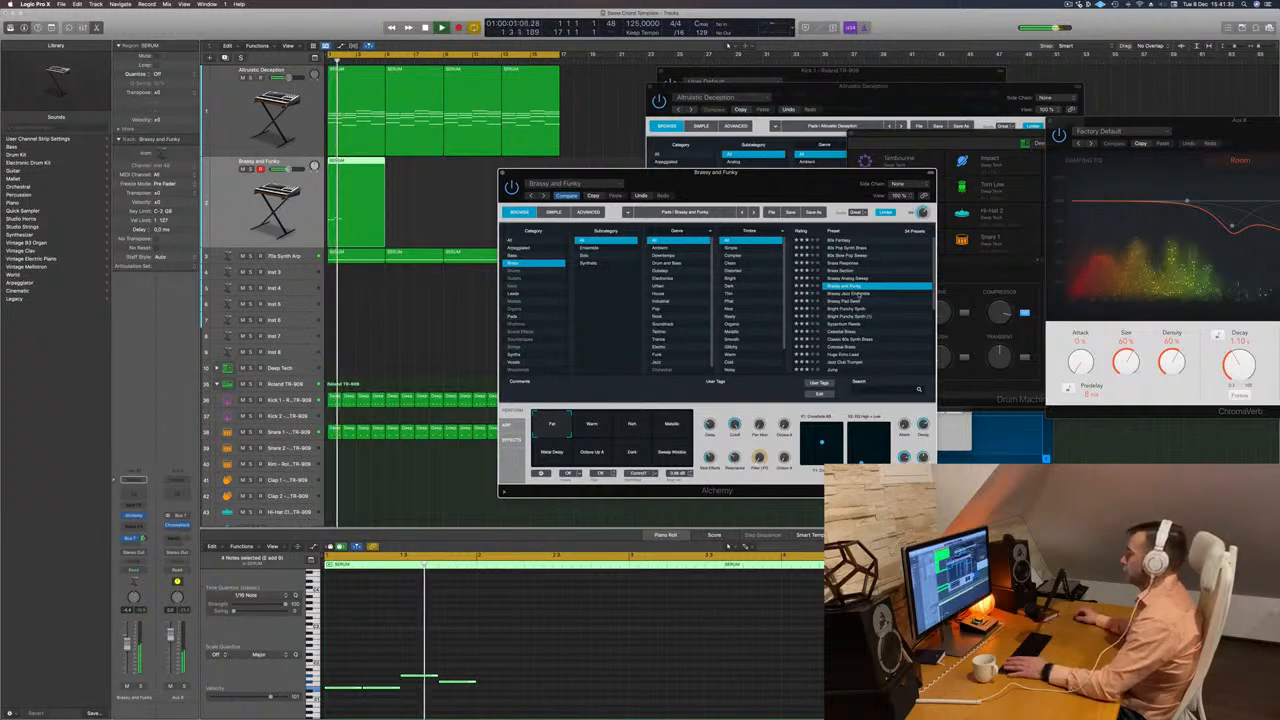
click(857, 294)
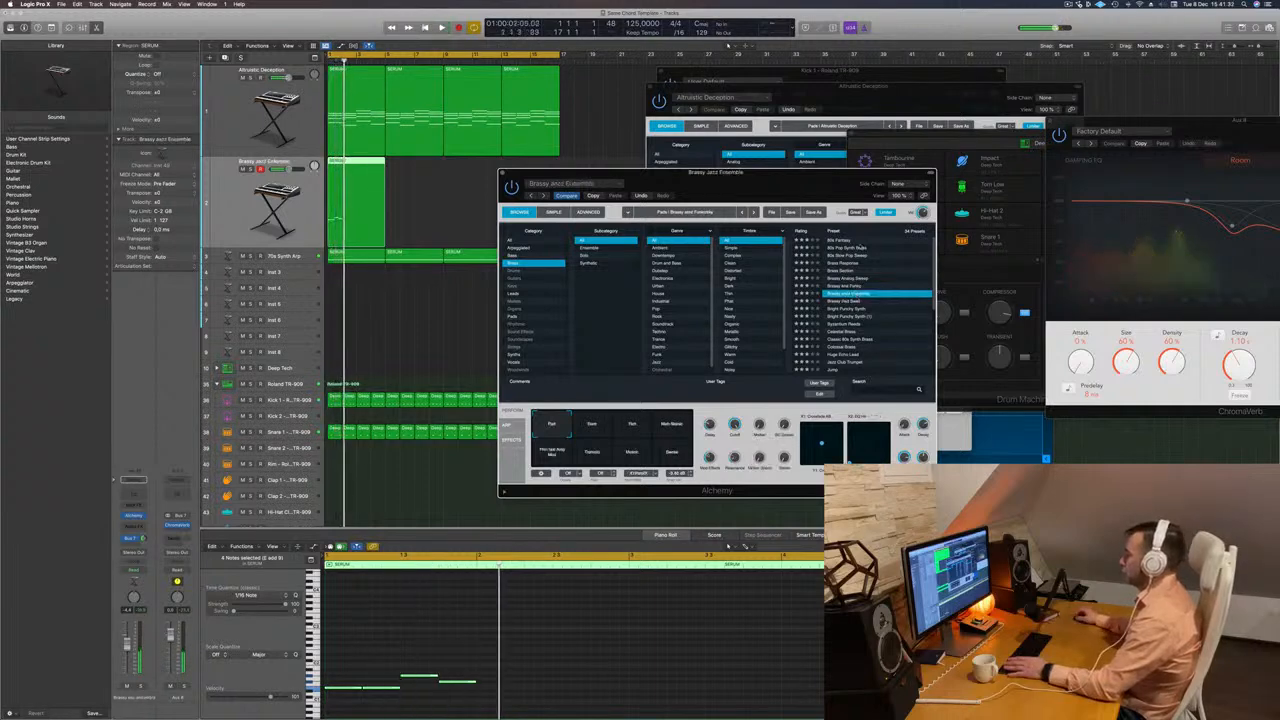
click(862, 309)
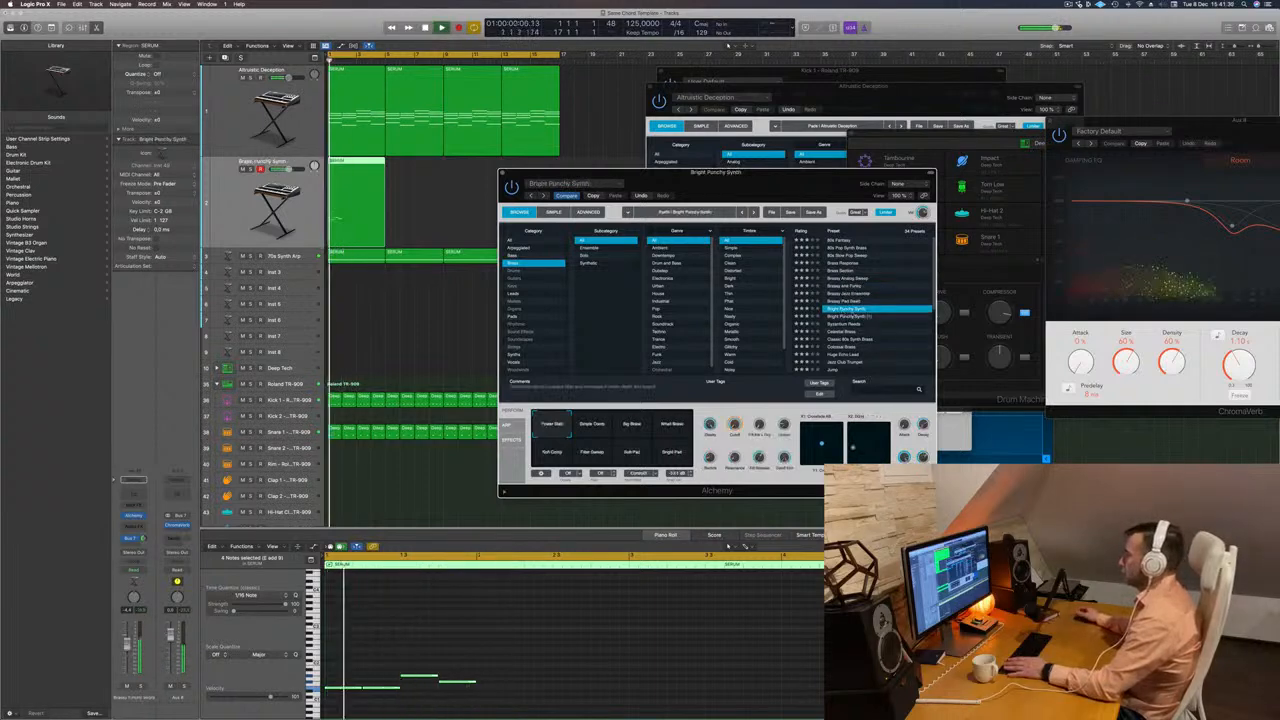
drag(812, 183, 912, 163)
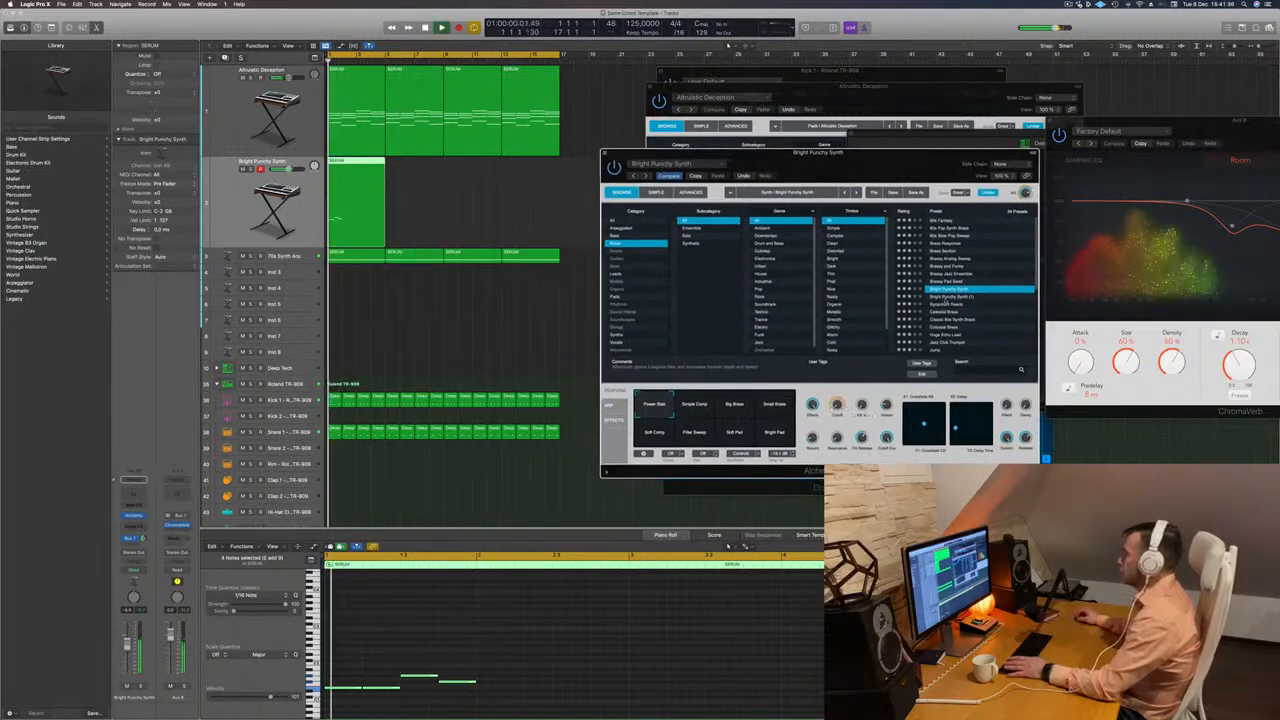
Audition Bright Punchy Synth (1), Byzantium Reeds, Celestial Brass, Classic 80s Synth Brass and Colossal Brass on the melody.
click(946, 297)
click(950, 306)
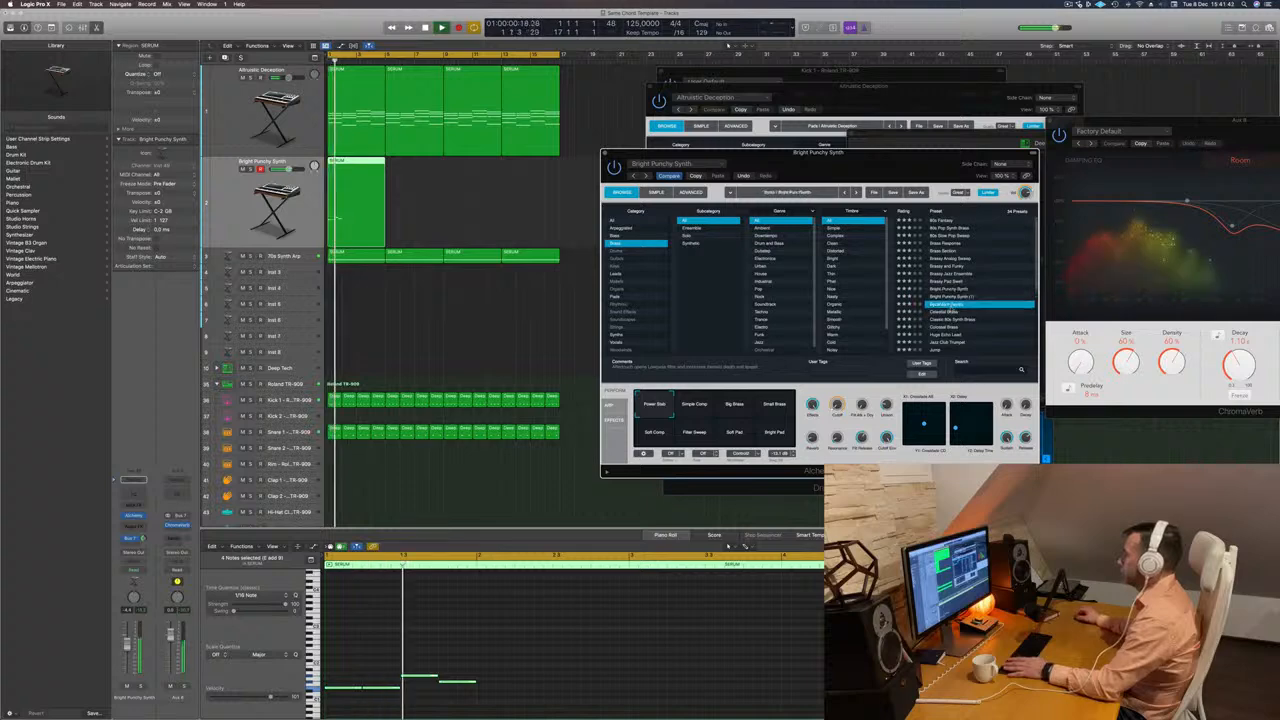
click(946, 313)
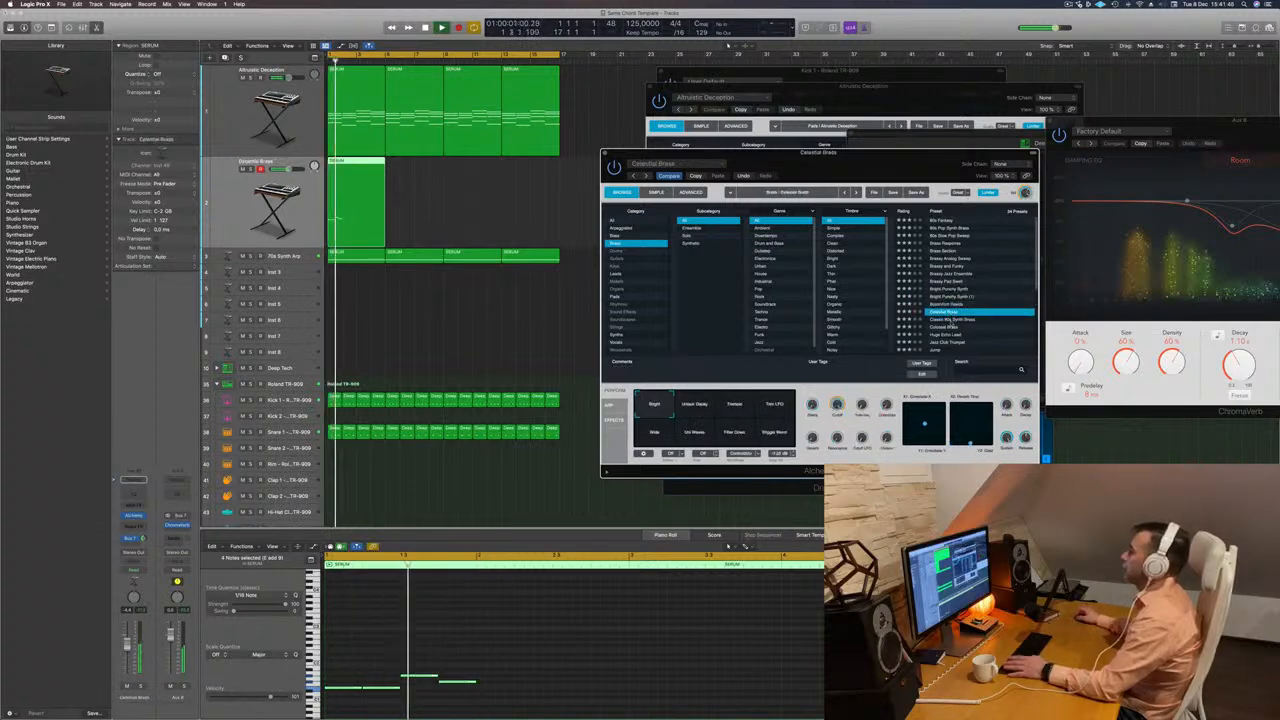
key(Down)
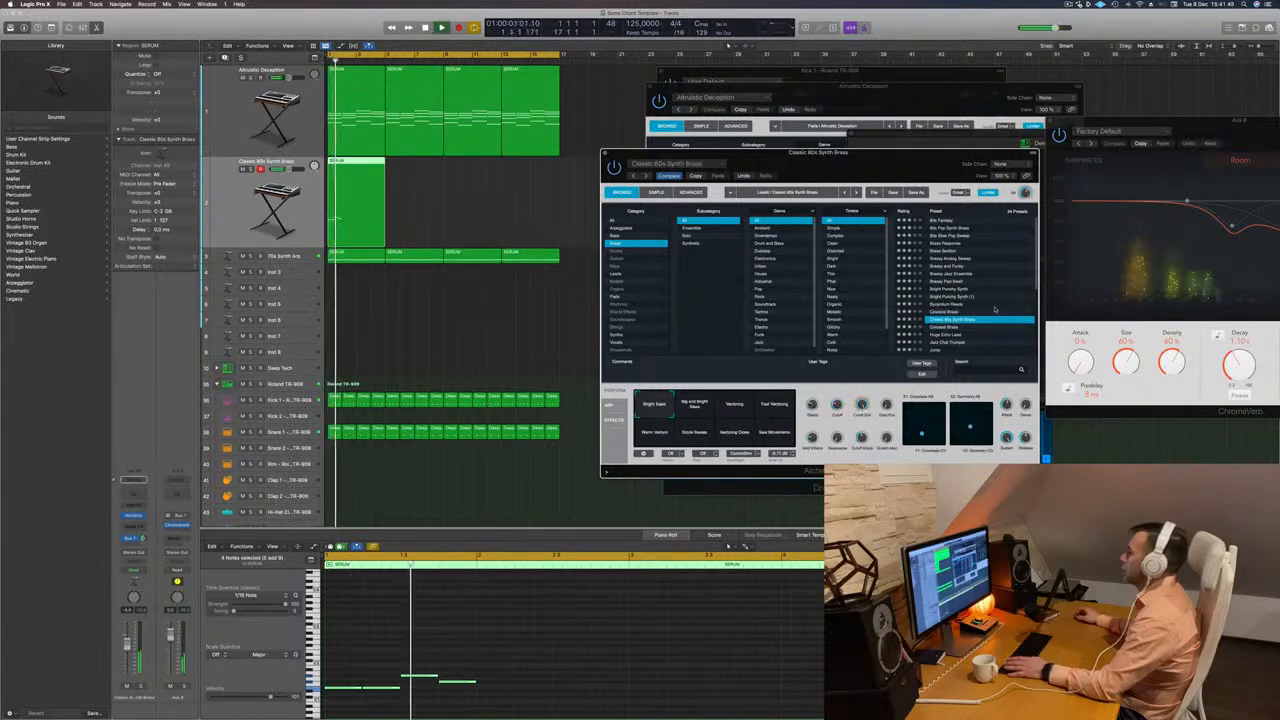
scroll(980, 306, down, 2)
key(Down)
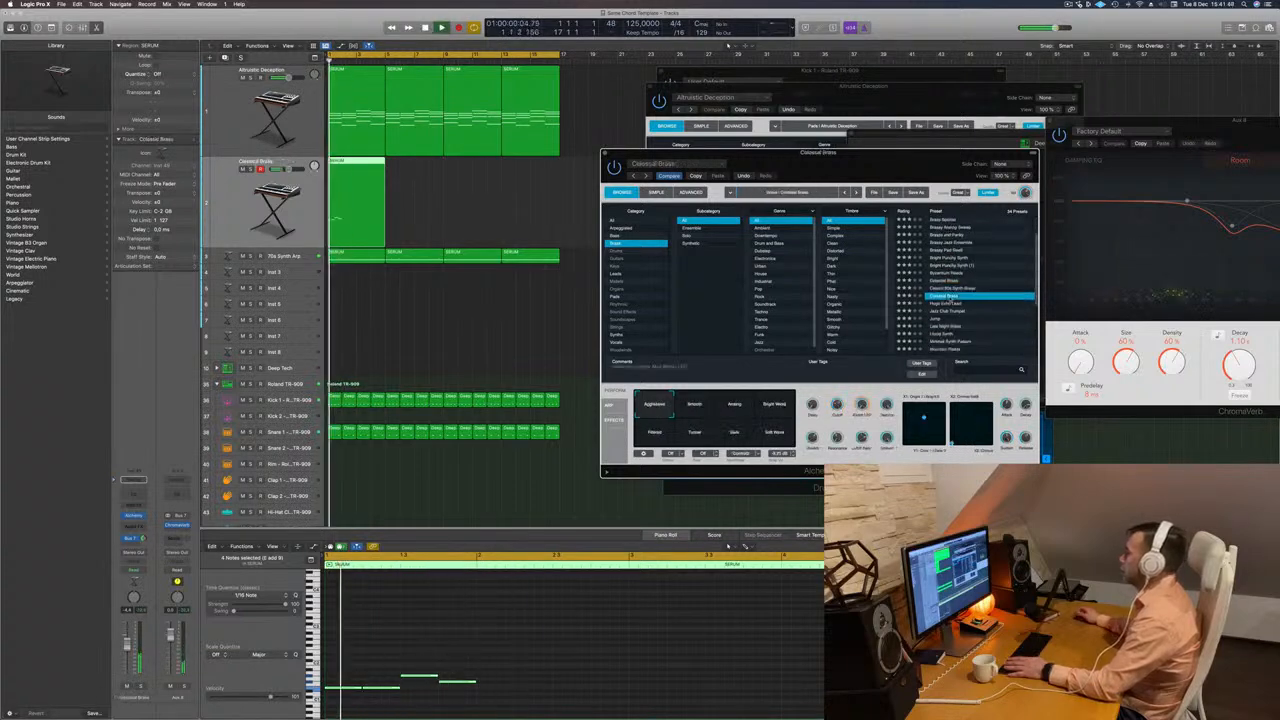
drag(900, 154, 808, 151)
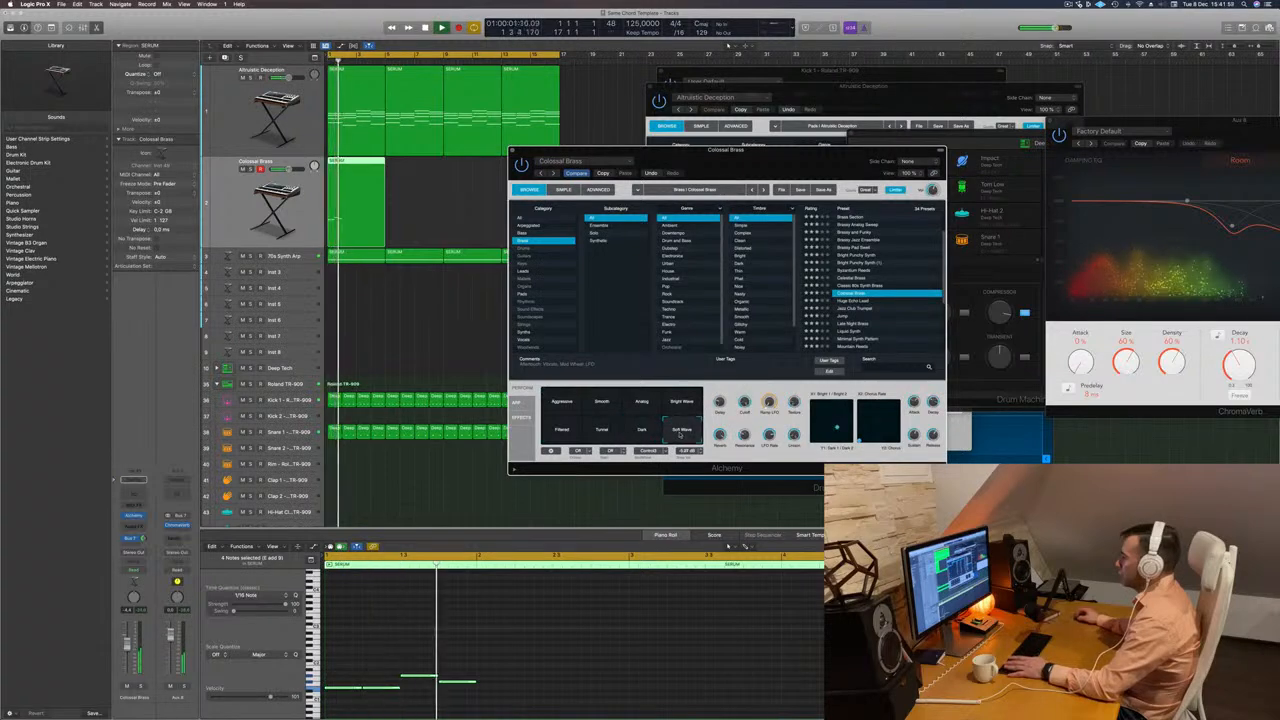
Try the Huge Echo Lead, Jazz Club Trumpet and Jump presets on the melody track.
click(848, 301)
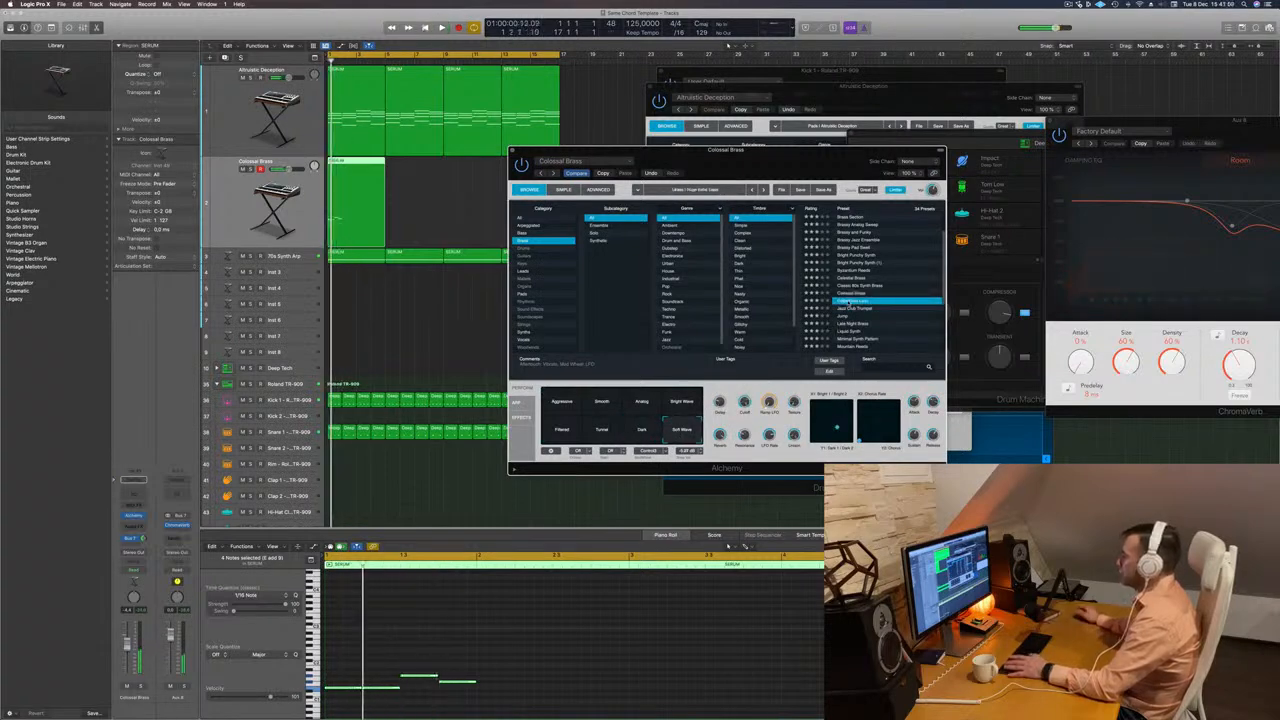
click(848, 308)
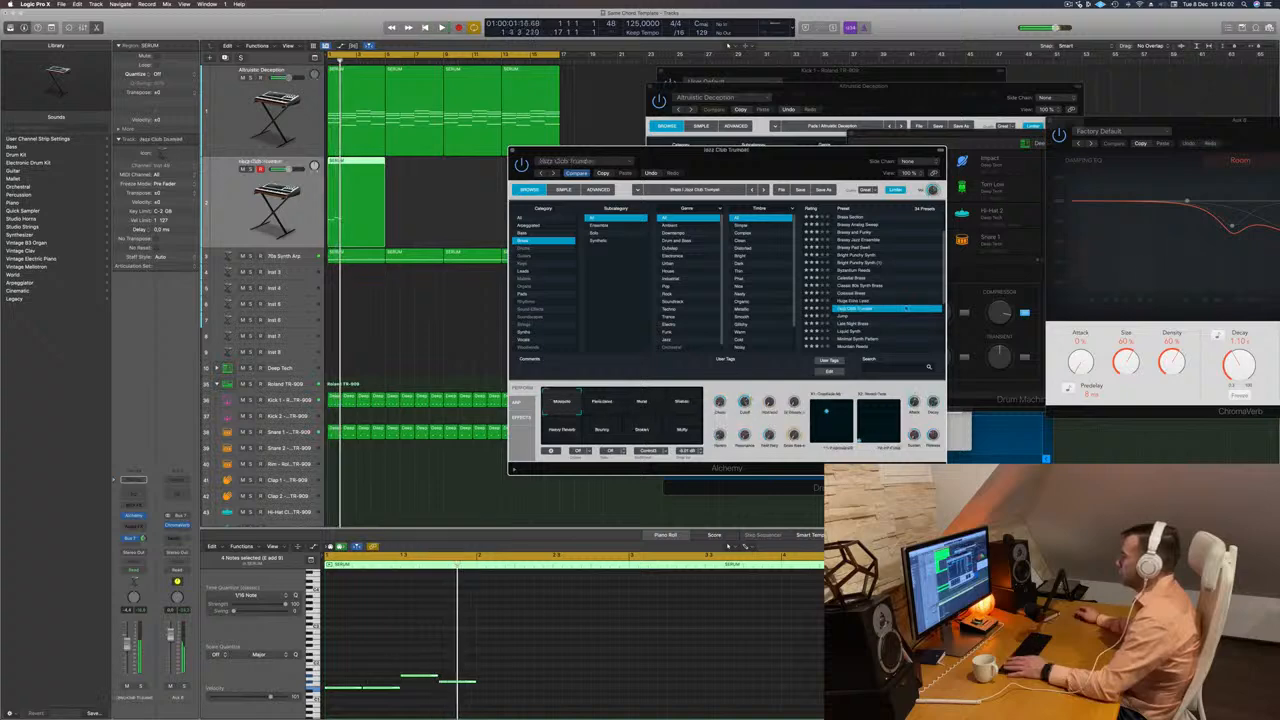
scroll(901, 311, down, 2)
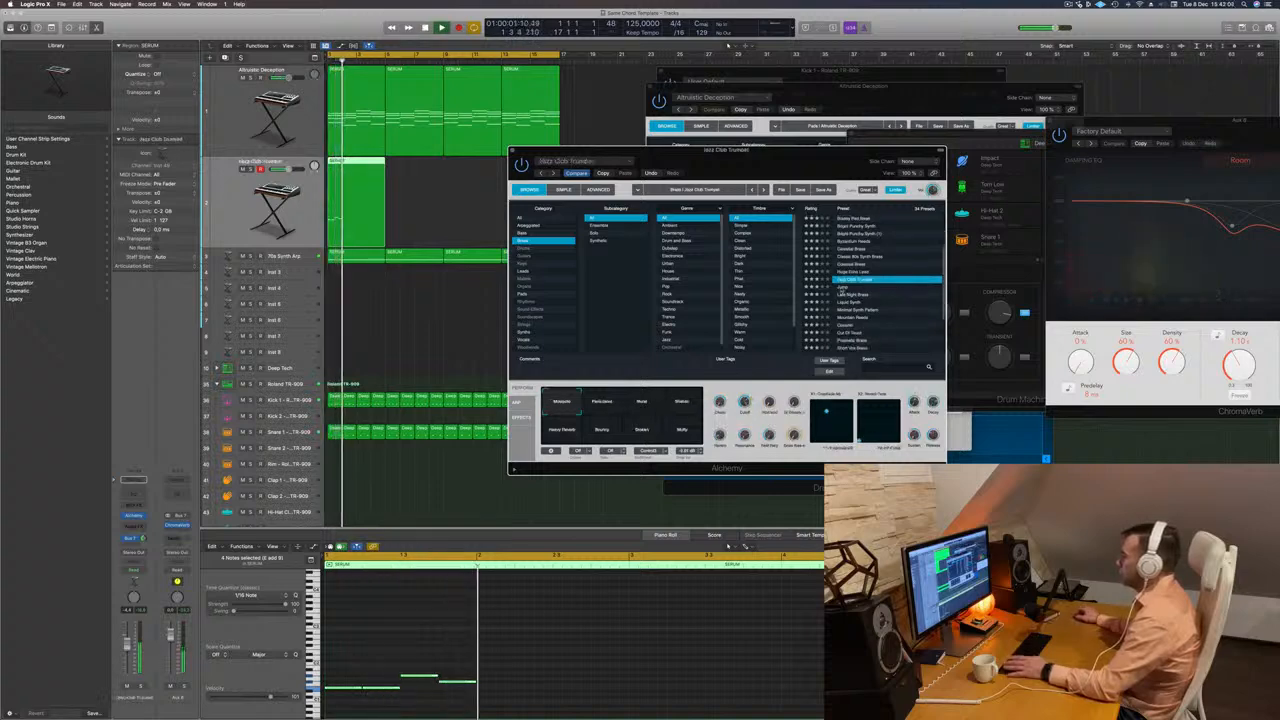
click(842, 288)
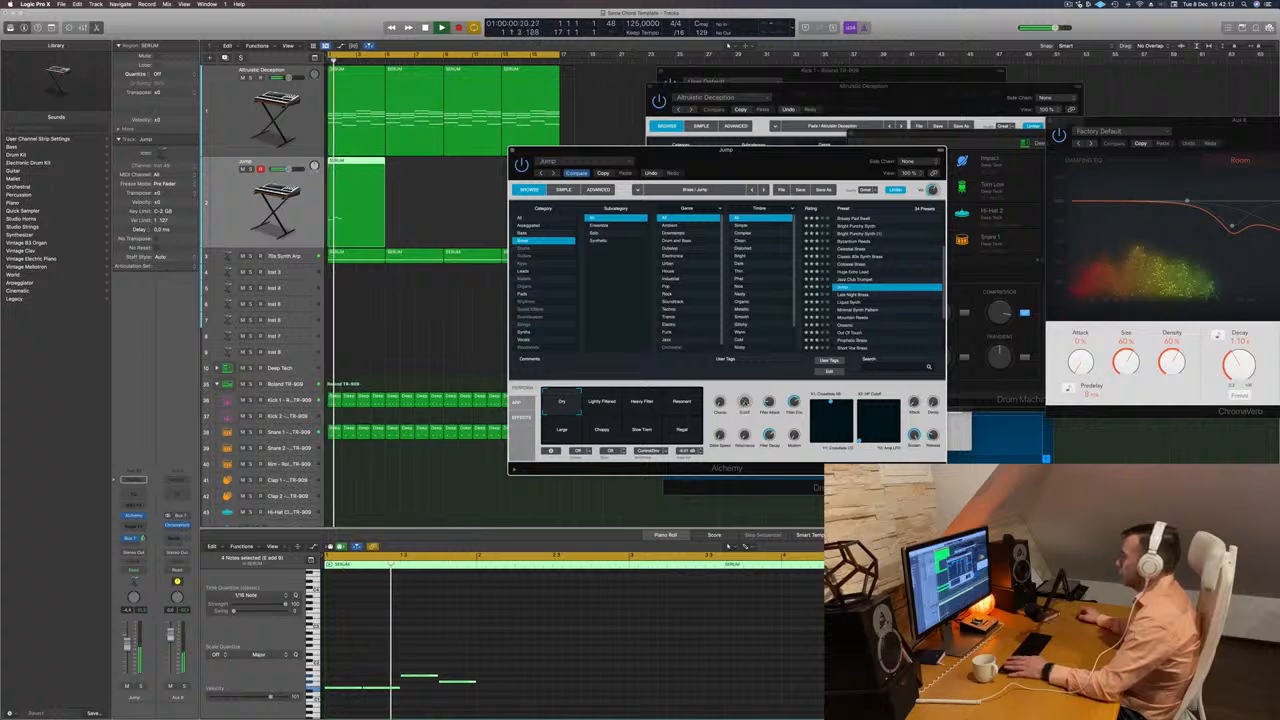
Compare the Lightly Filtered, Heavy Filter, Resonant and Large variations of the Jump preset.
drag(759, 169, 869, 130)
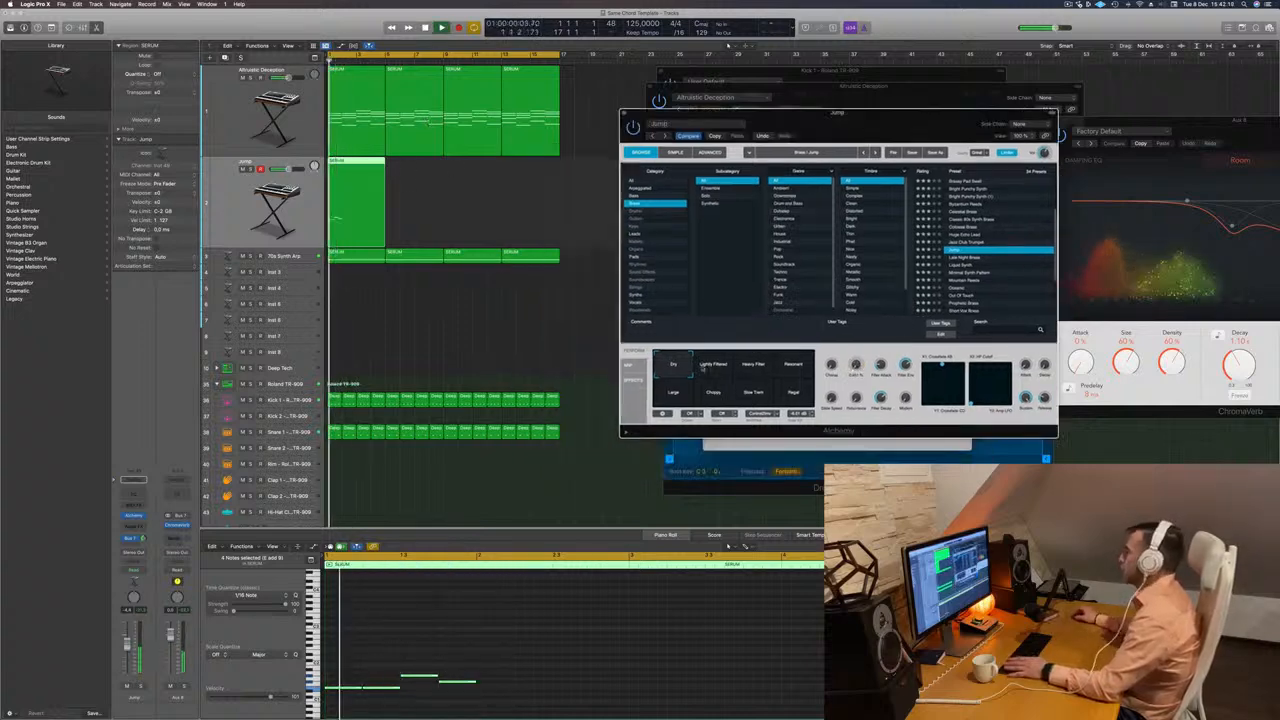
click(703, 368)
click(758, 371)
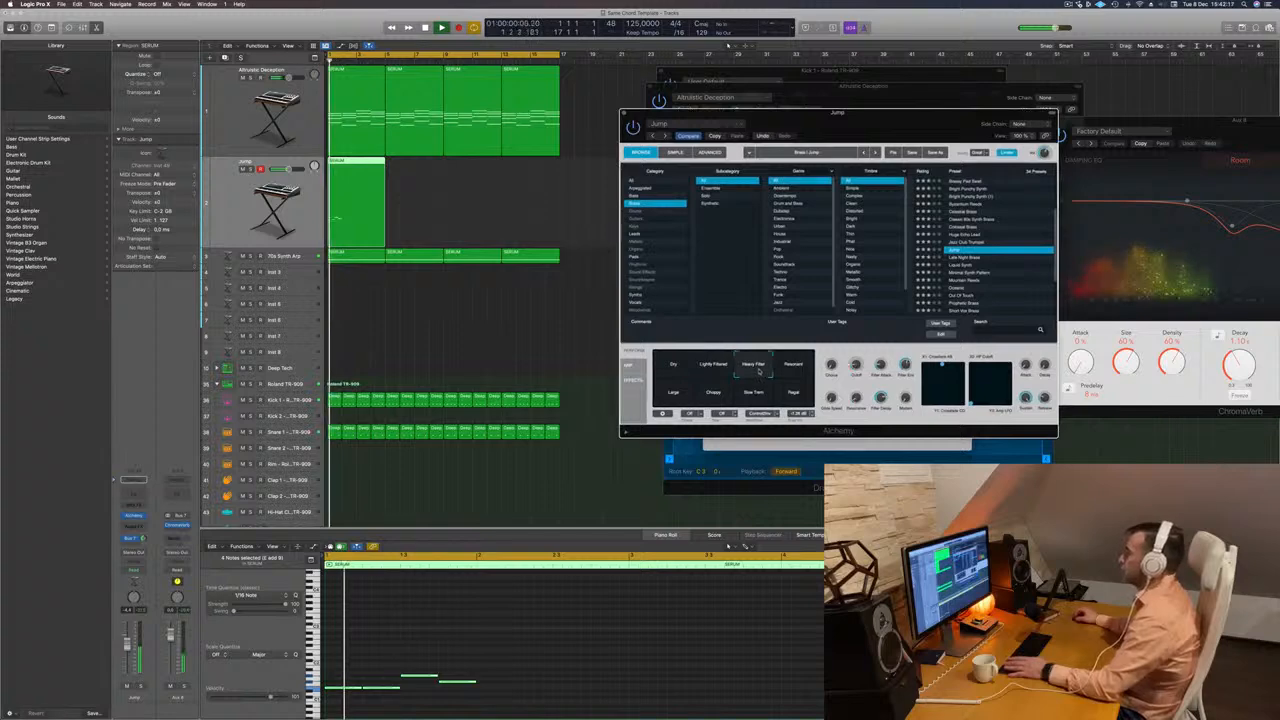
click(794, 368)
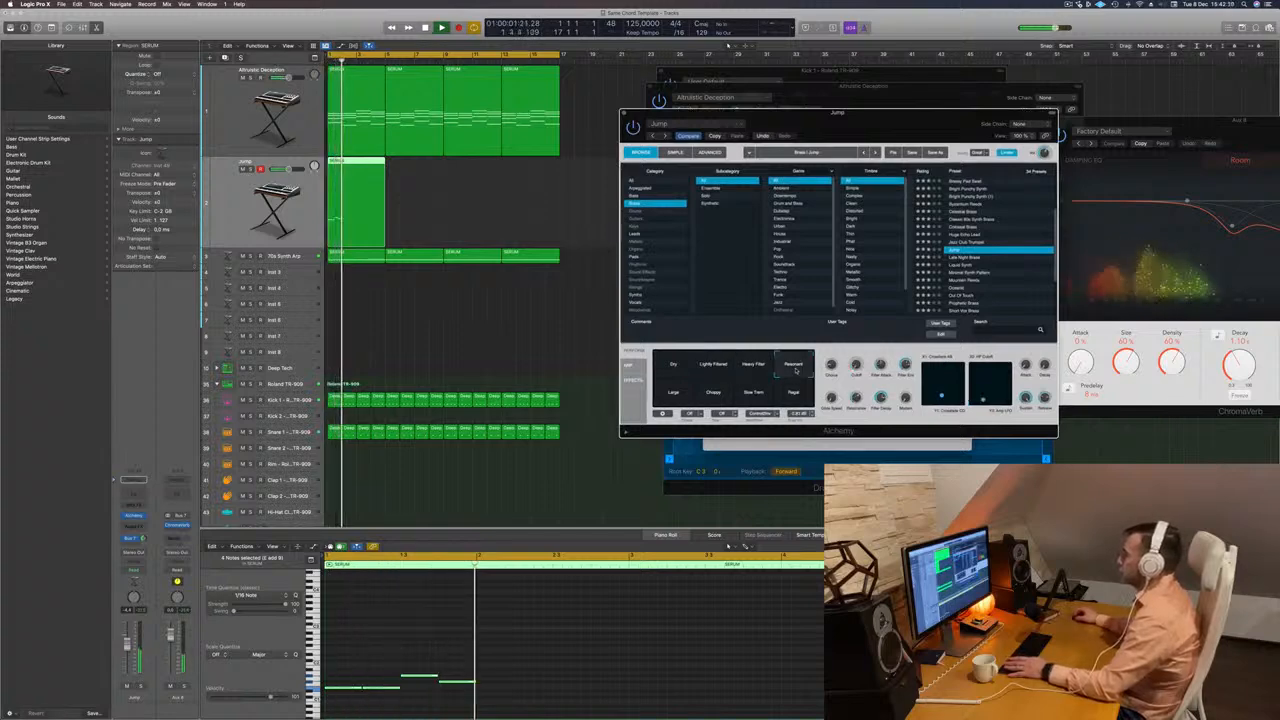
click(667, 394)
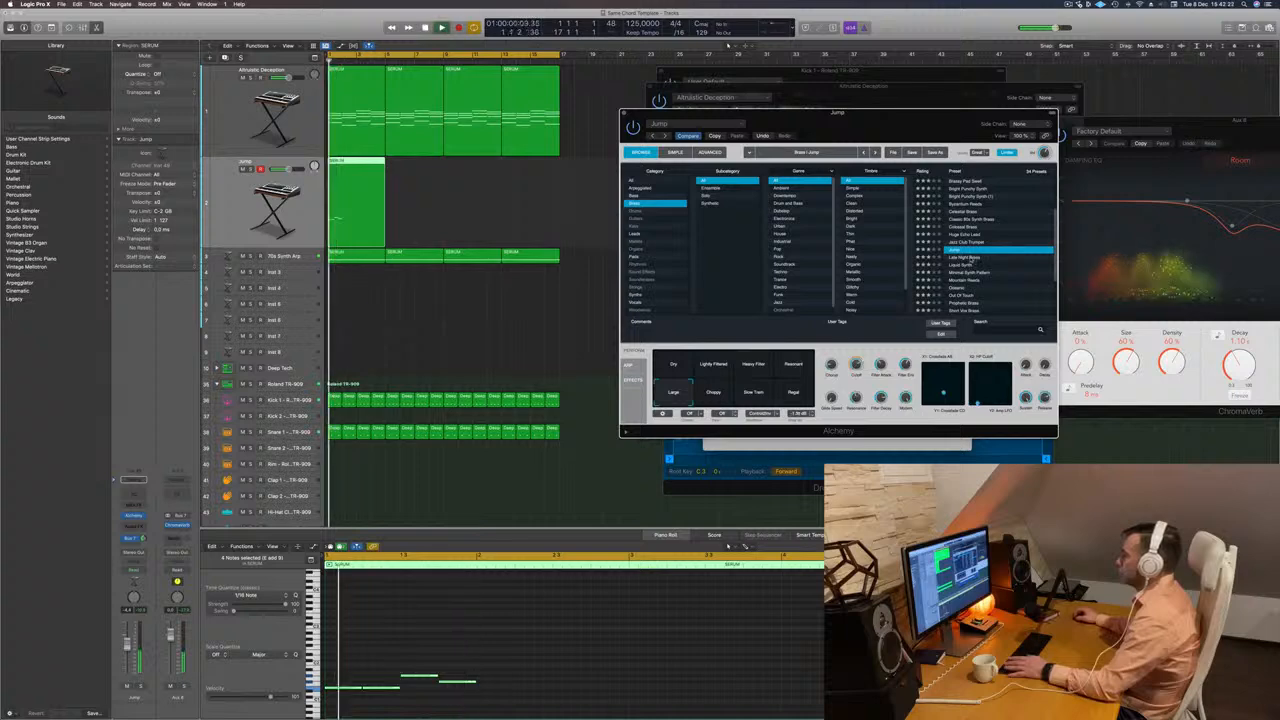
Load the Late Night Brass preset on the melody track and close its Alchemy window.
click(969, 258)
scroll(993, 249, down, 1)
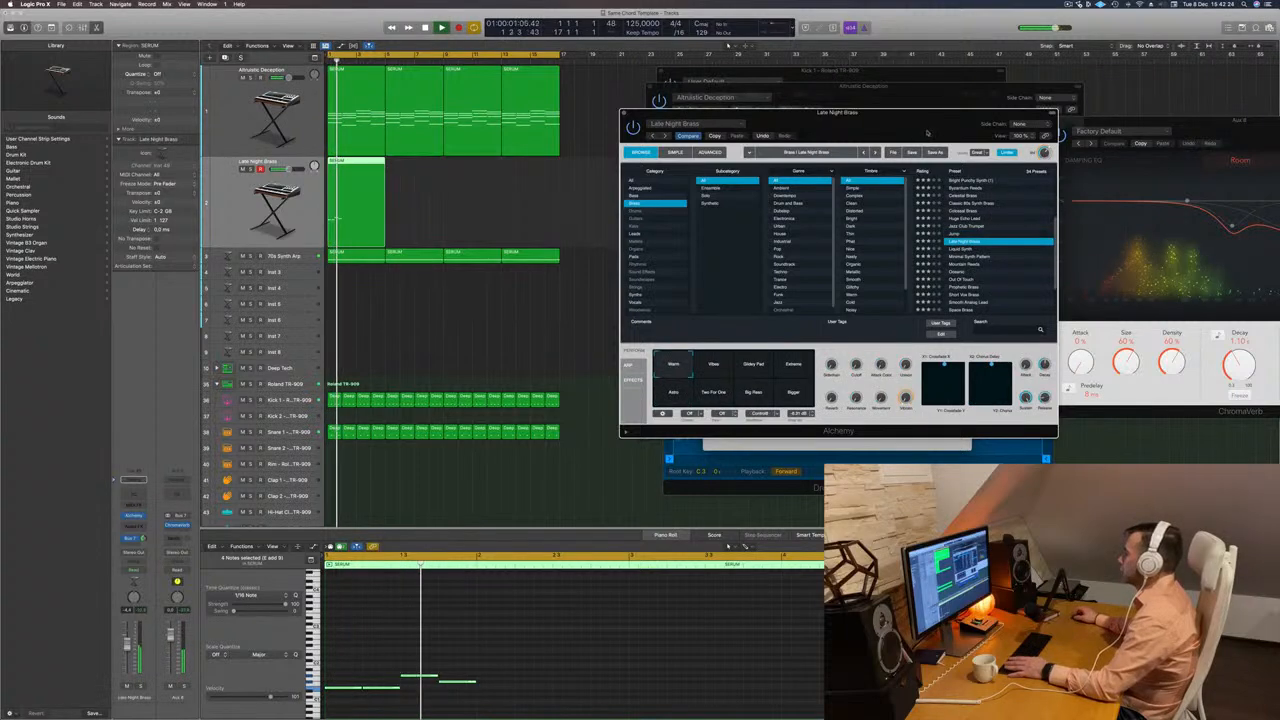
drag(927, 133, 908, 132)
click(606, 112)
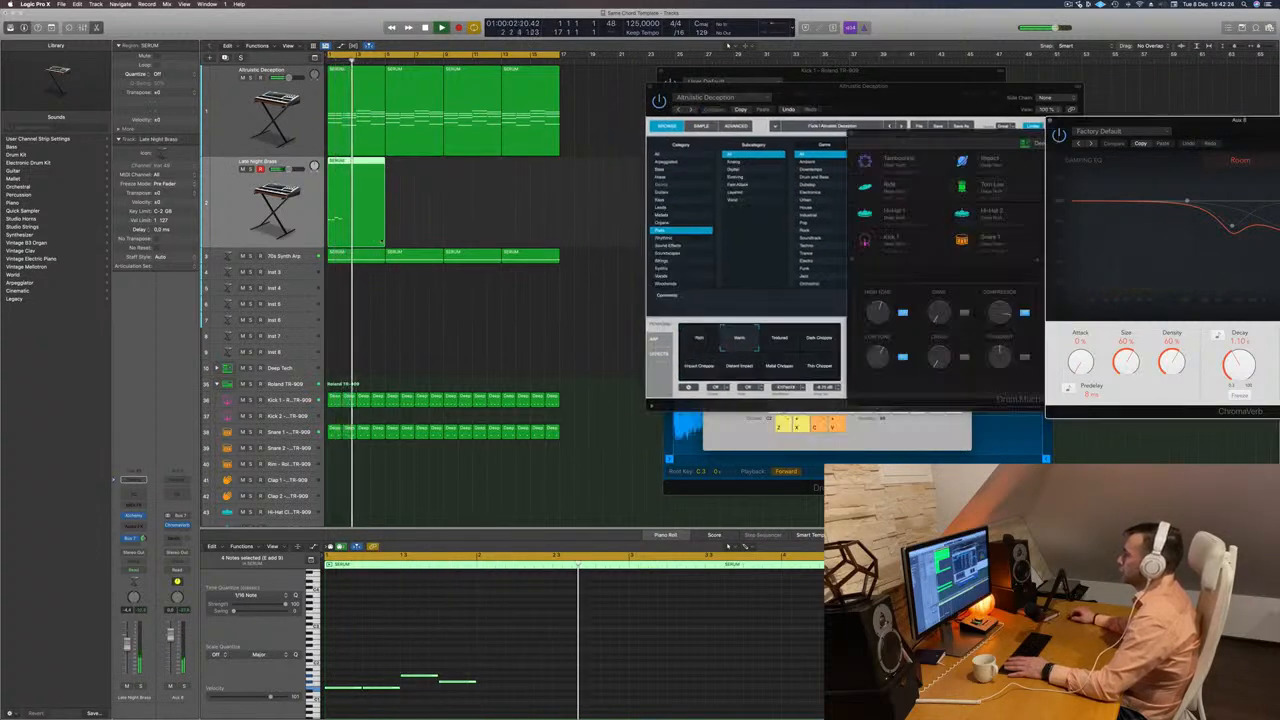
Repeat the opening melody notes to fill two bars and shorten the Late Night Brass region to two bars.
scroll(466, 567, down, 2)
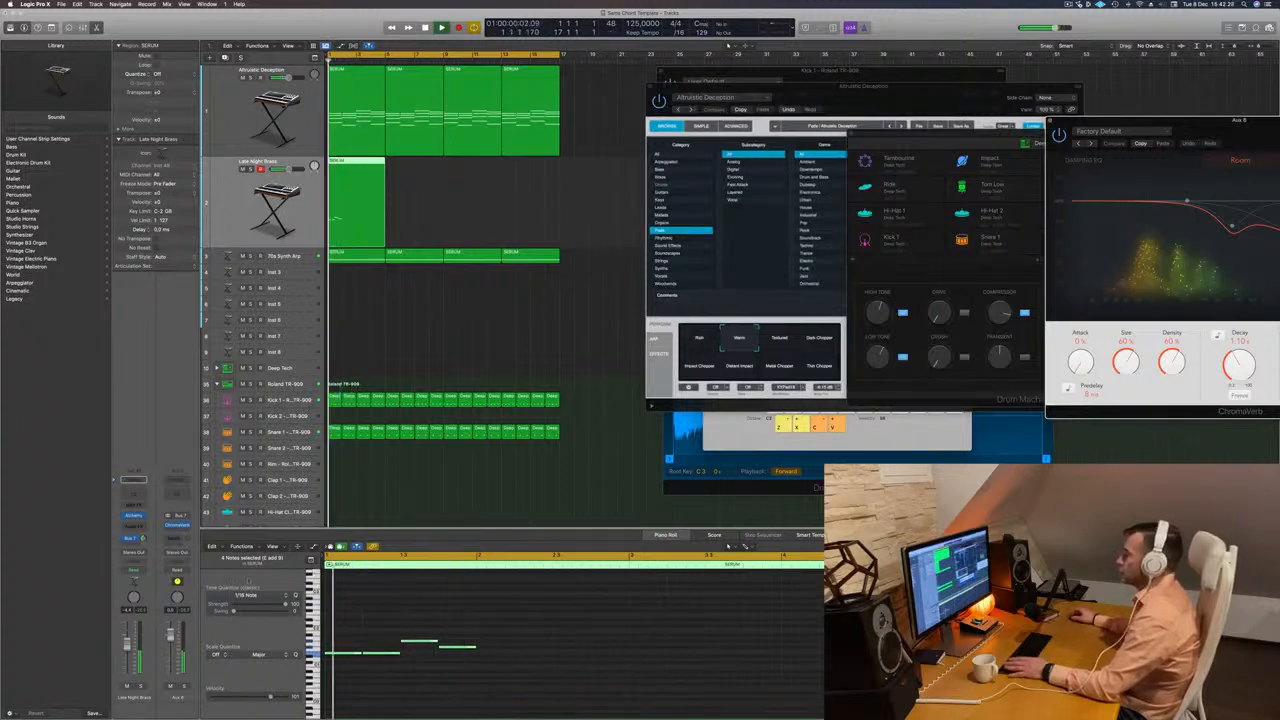
click(328, 559)
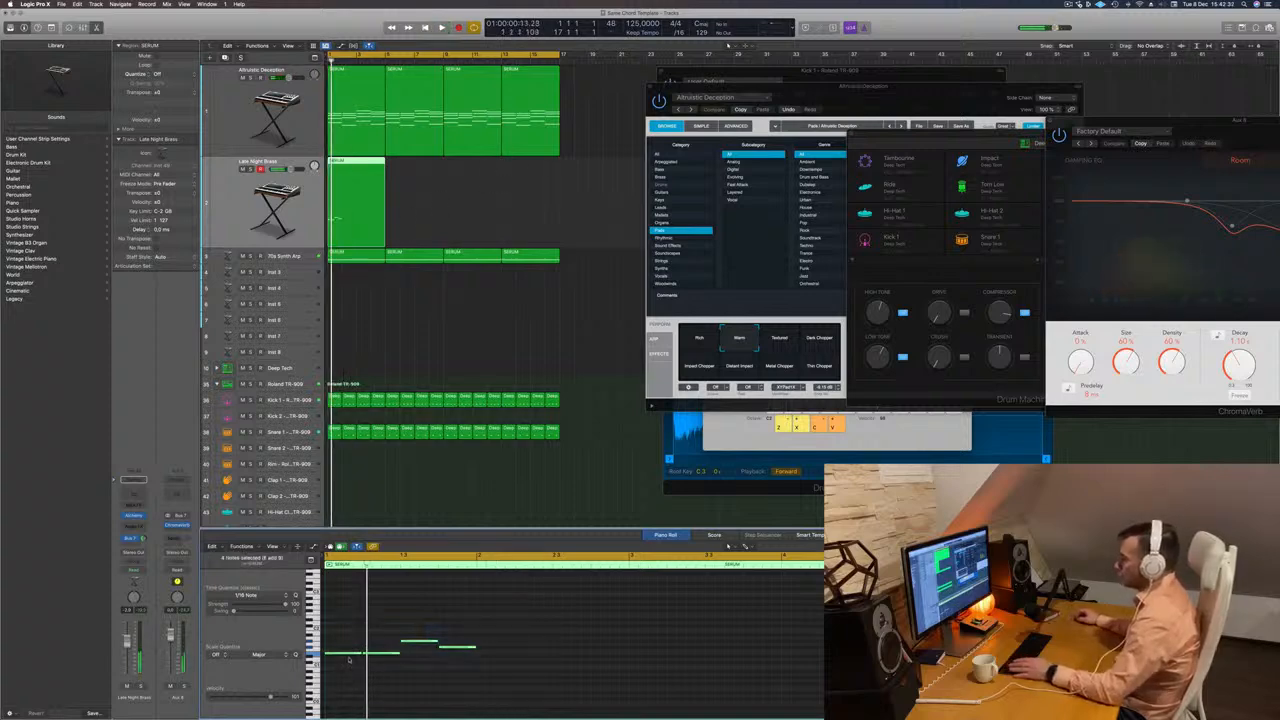
drag(346, 655, 500, 656)
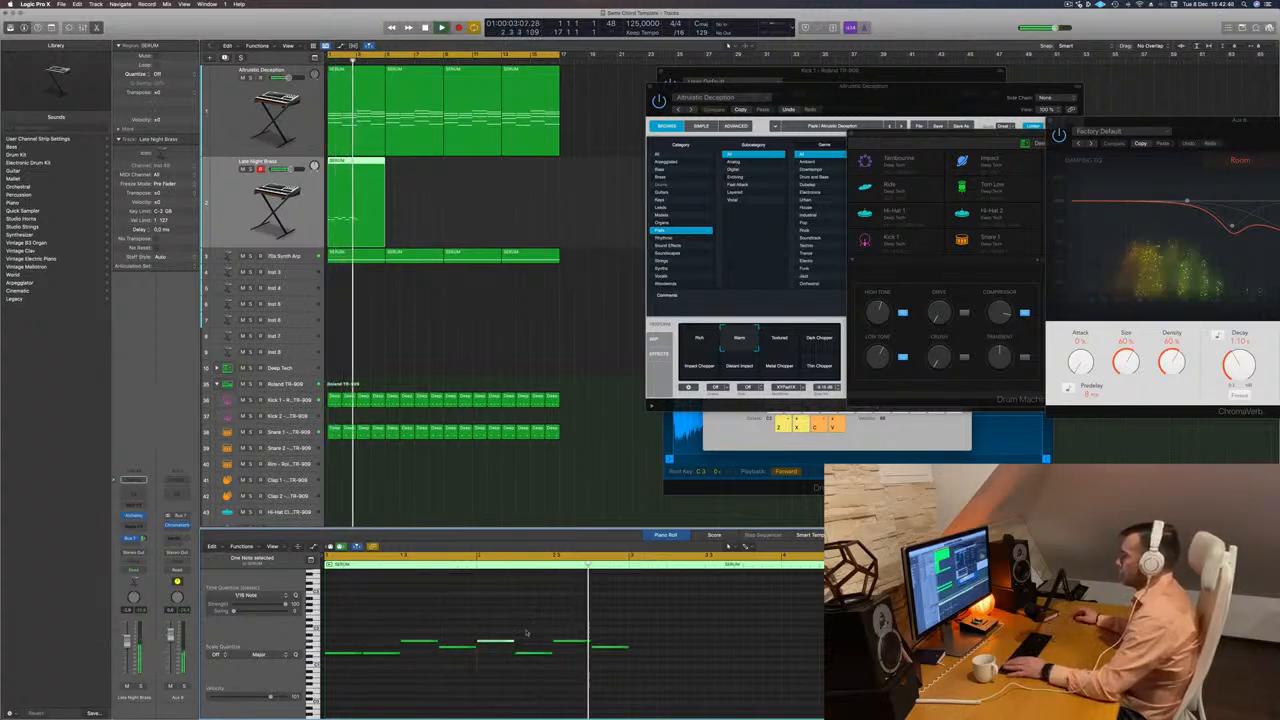
click(362, 190)
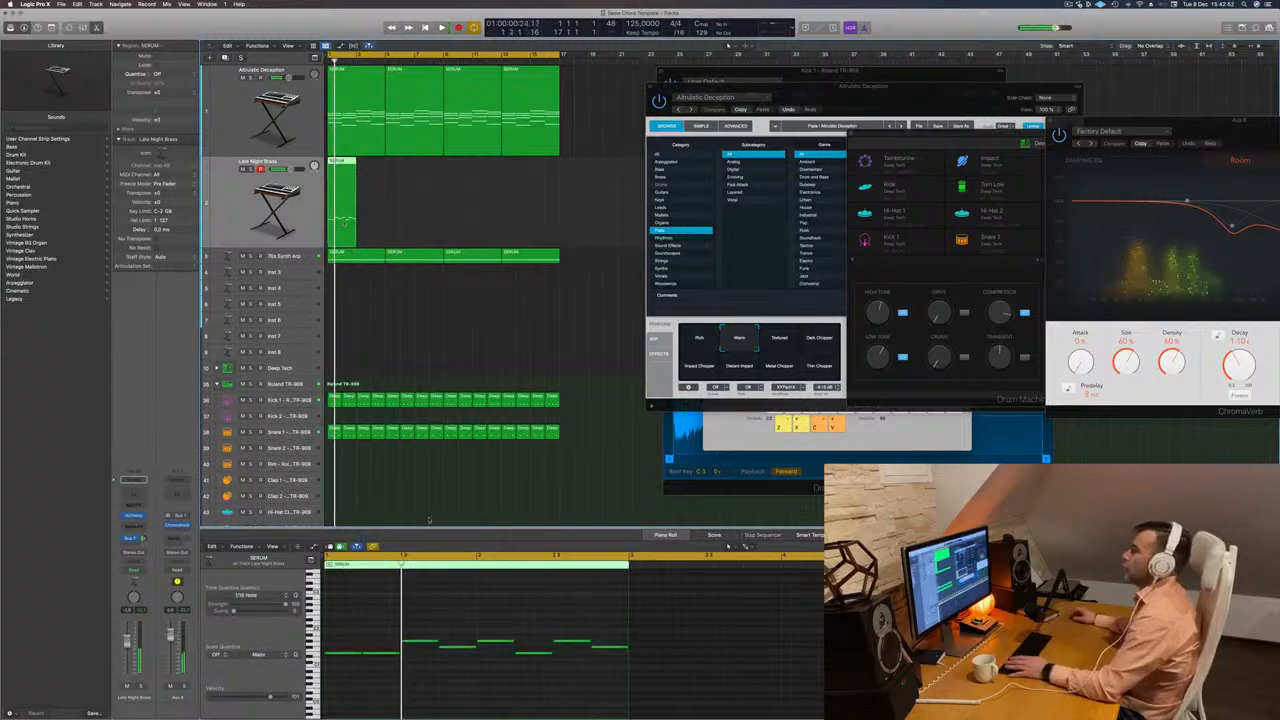
Delete the second and the repeated high melody notes, lengthening the note before each gap to fill it.
click(384, 654)
key(Delete)
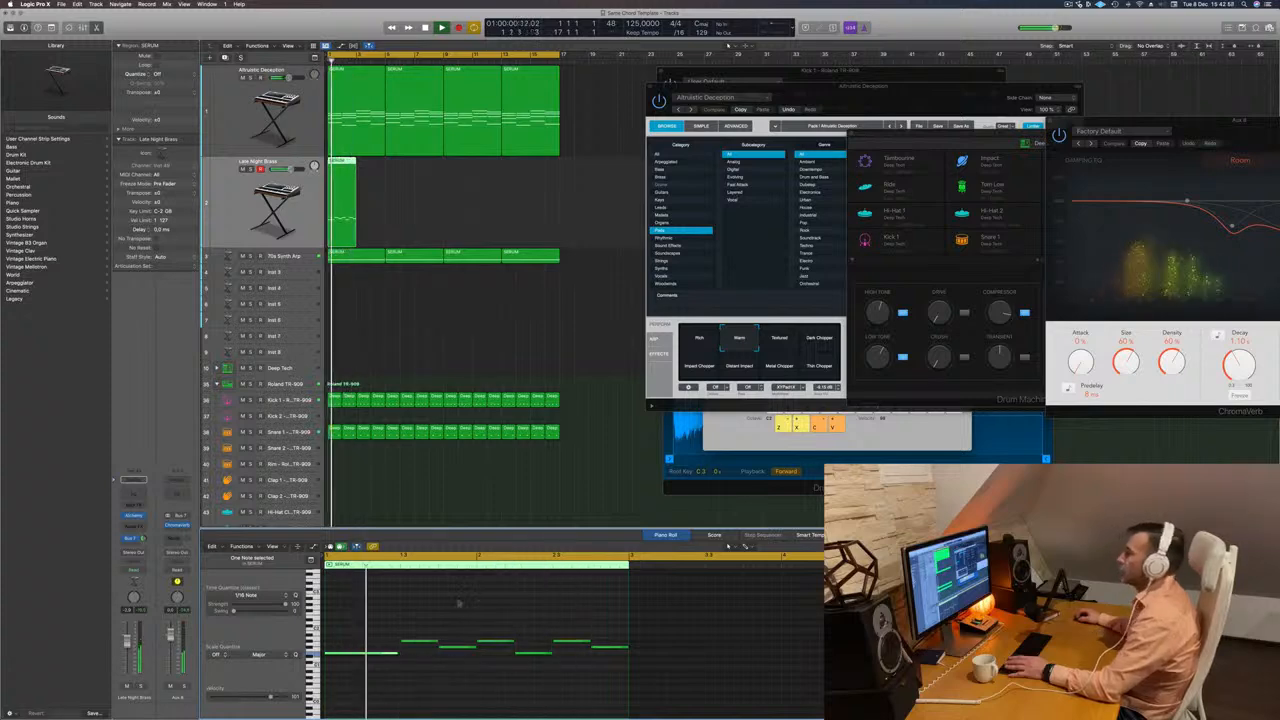
click(496, 641)
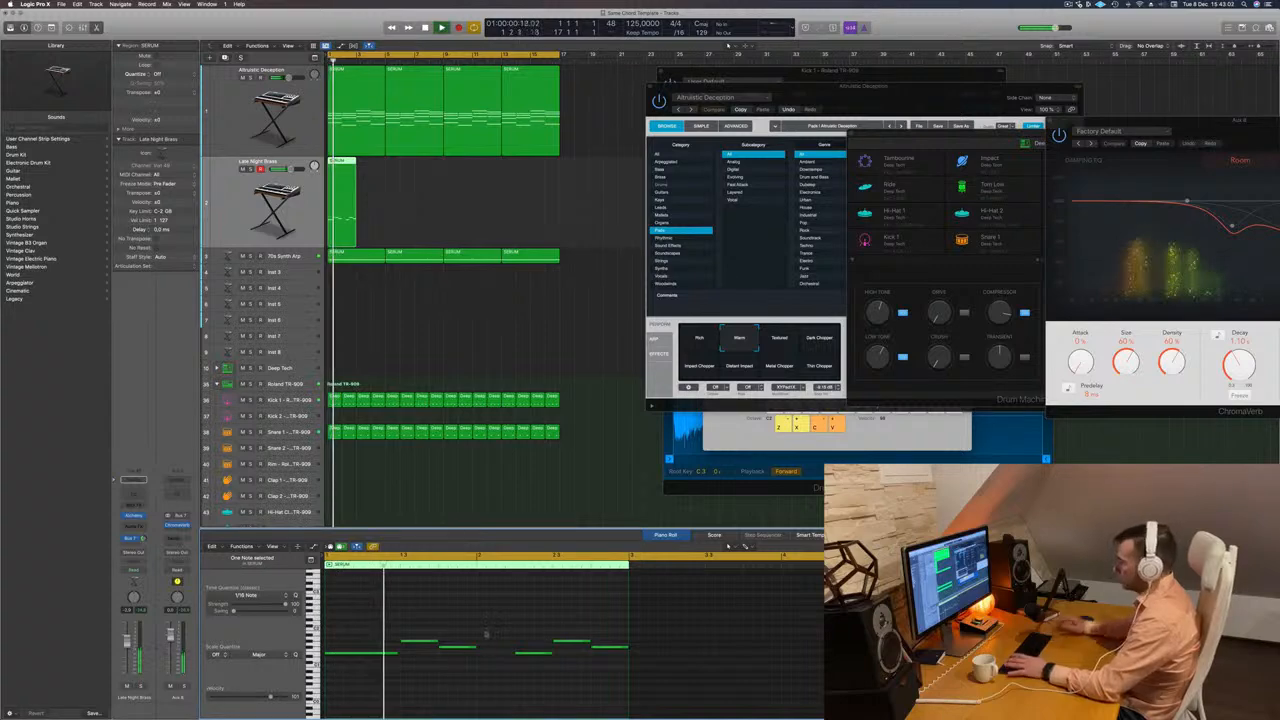
drag(477, 649, 514, 651)
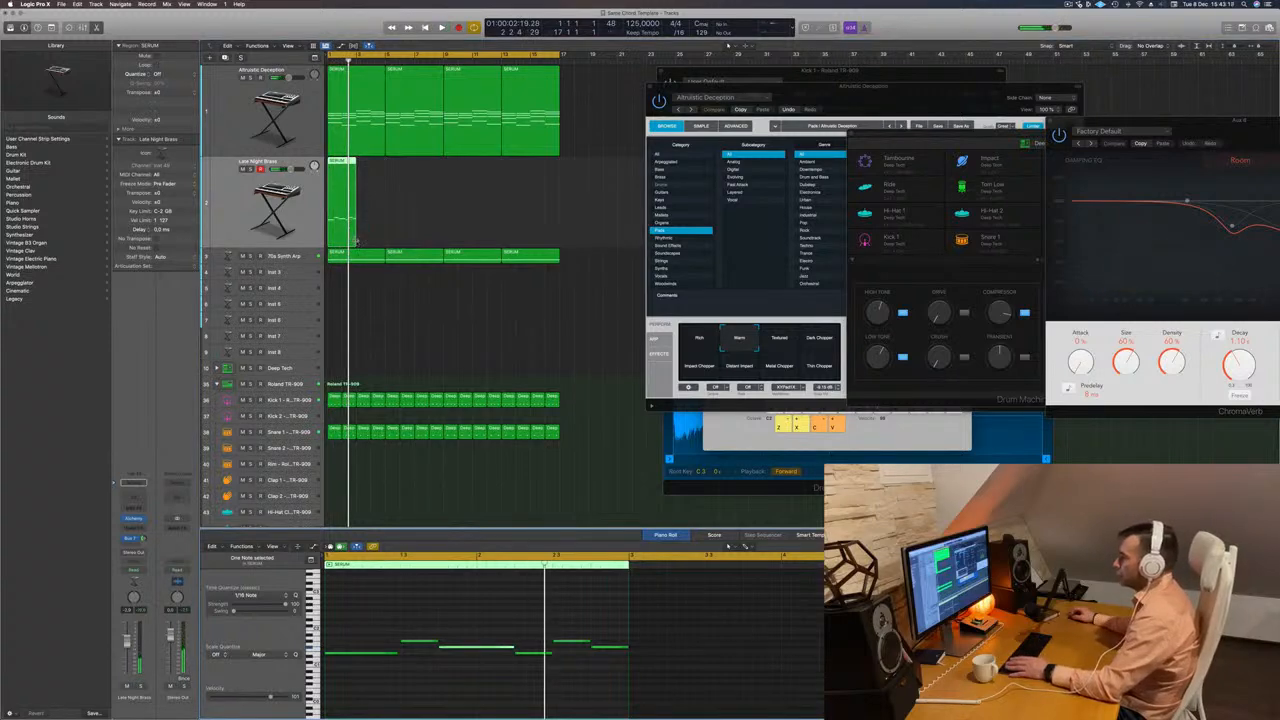
Extend the melody region to four bars and lengthen its last note to about the start of bar 4.
drag(356, 240, 384, 243)
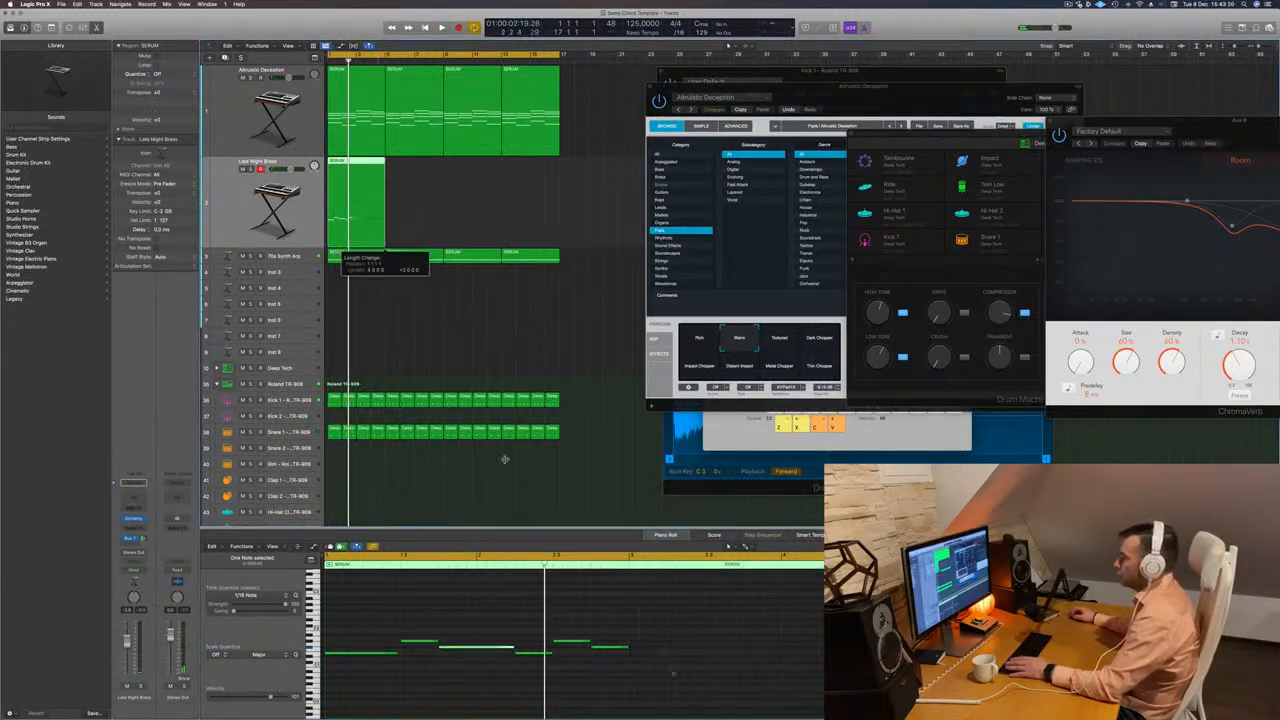
key(space)
drag(662, 634, 780, 648)
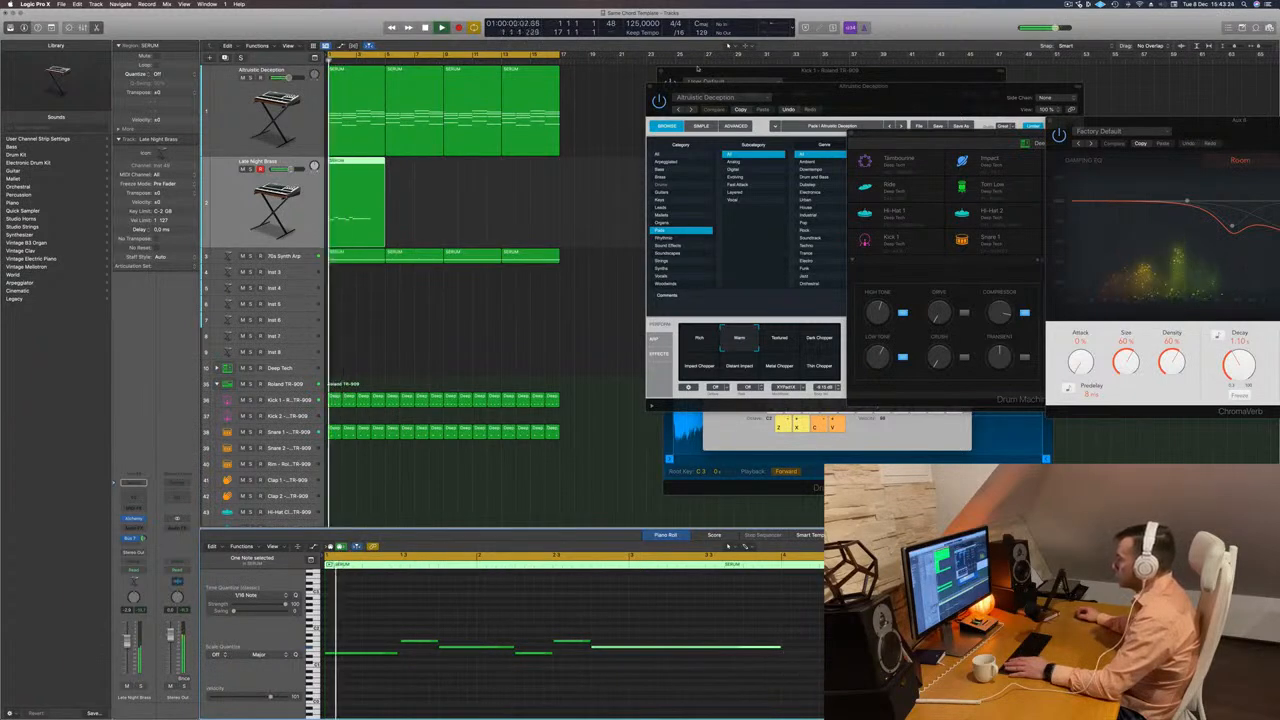
Raise the melody track's volume slightly and compare the Textured and Warm variations of the Altruistic Deception chord preset.
drag(860, 90, 693, 161)
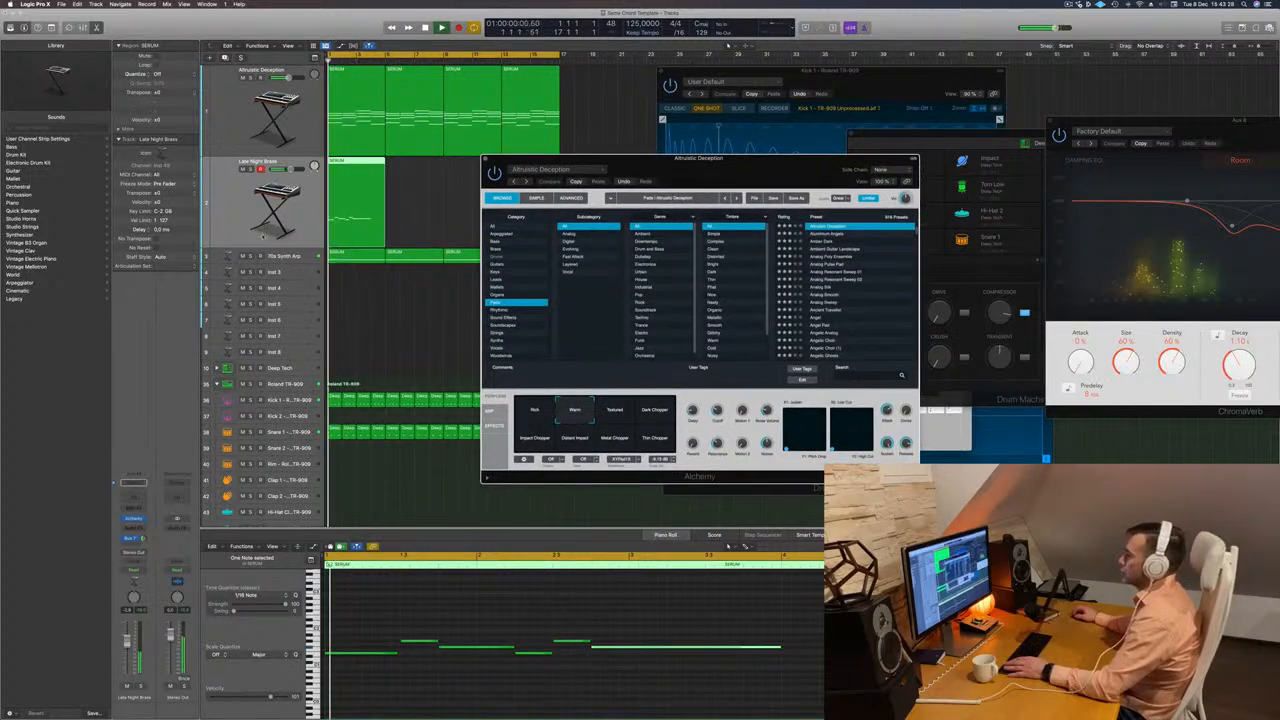
drag(127, 645, 127, 641)
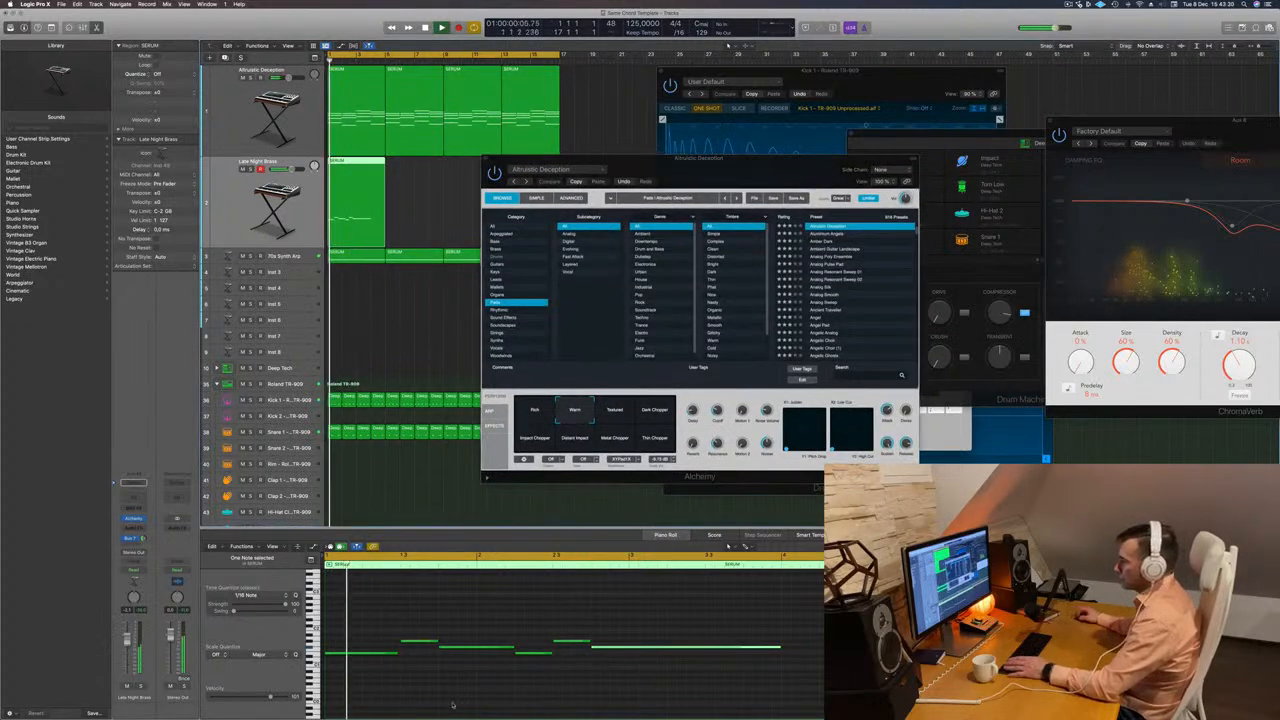
click(452, 704)
click(618, 410)
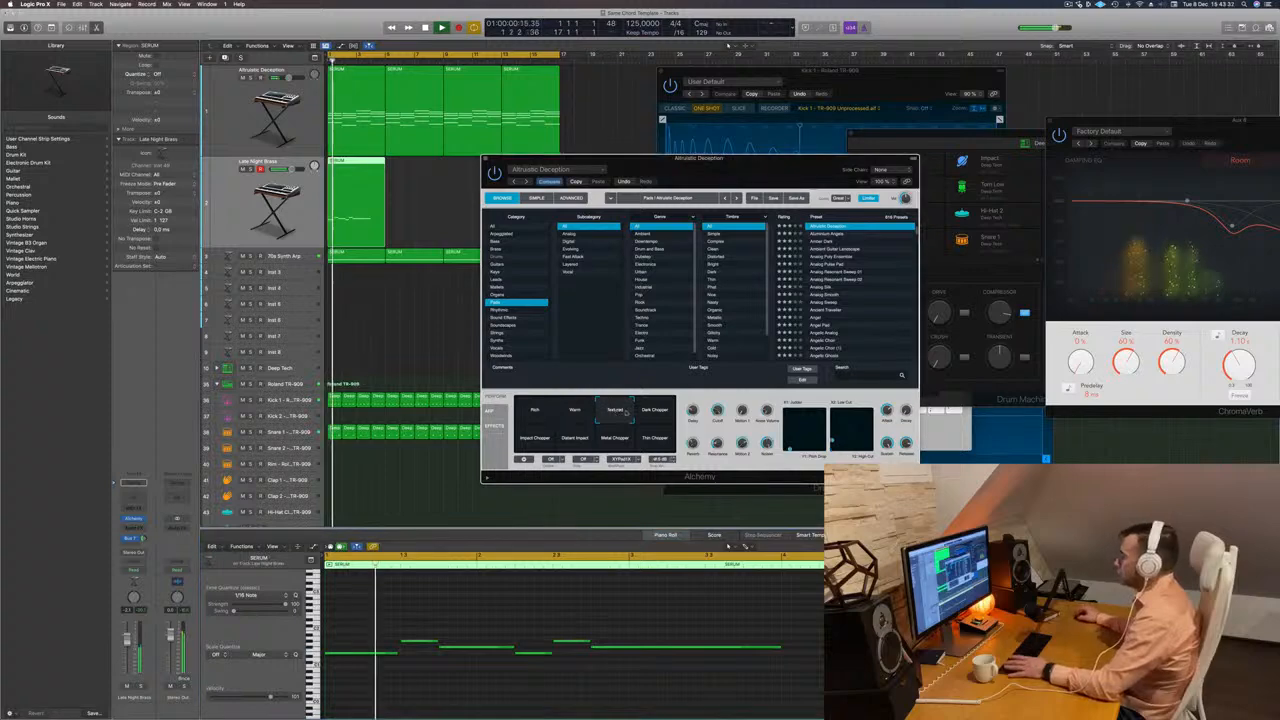
click(654, 412)
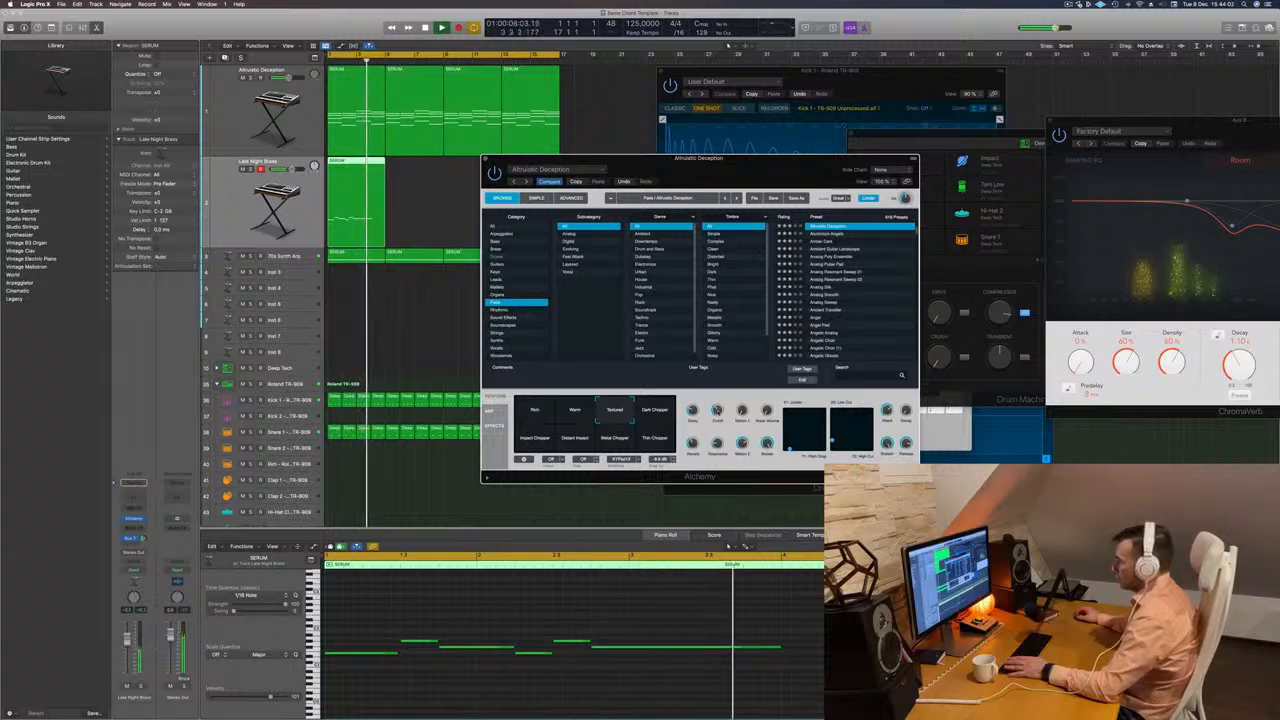
click(570, 414)
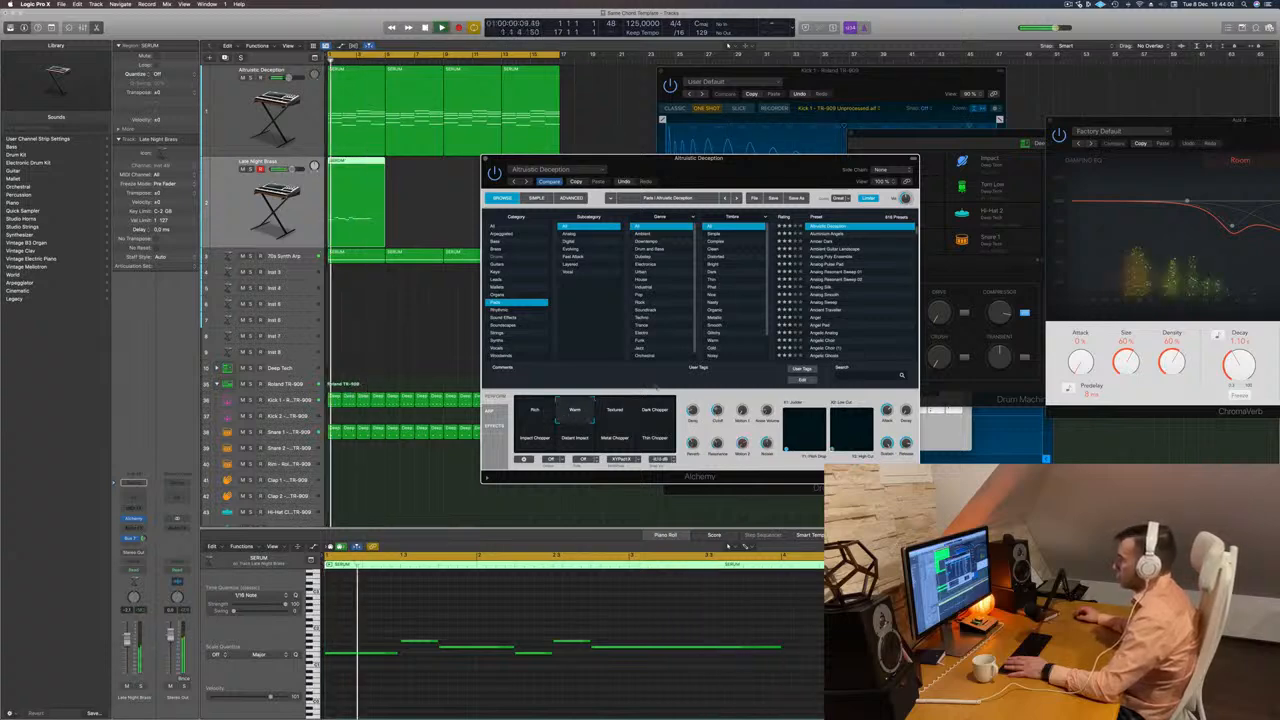
Try the Aluminium Angels preset on the chord track and return to Altruistic Deception.
click(836, 234)
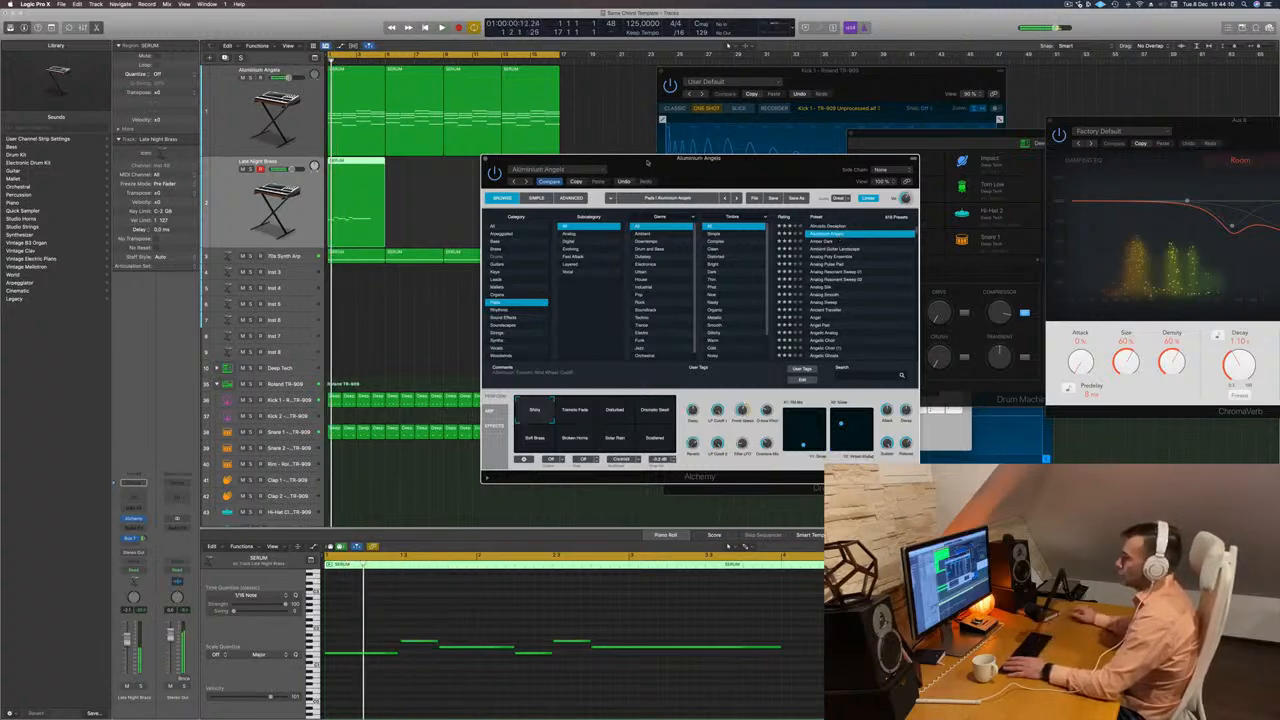
drag(693, 160, 699, 160)
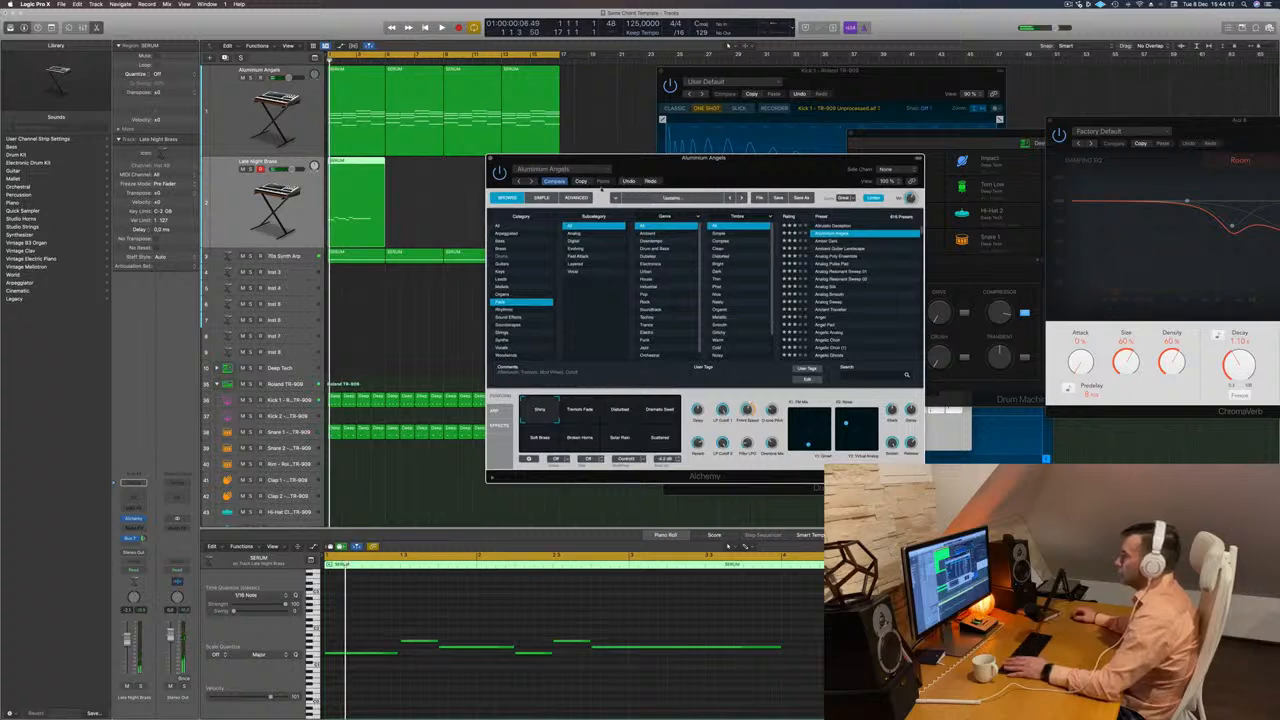
key(space)
drag(666, 160, 675, 92)
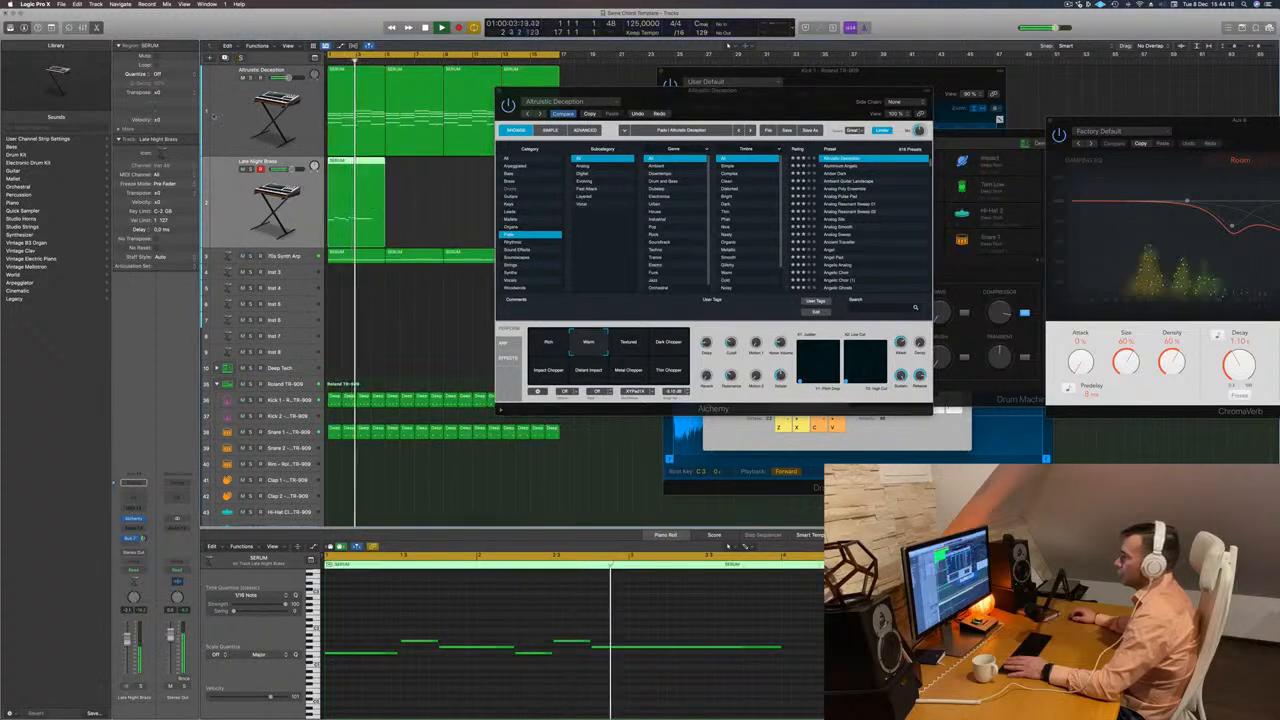
Listen to the 70s Synth Arp track in solo, and mute the Altruistic Deception chord track.
click(251, 256)
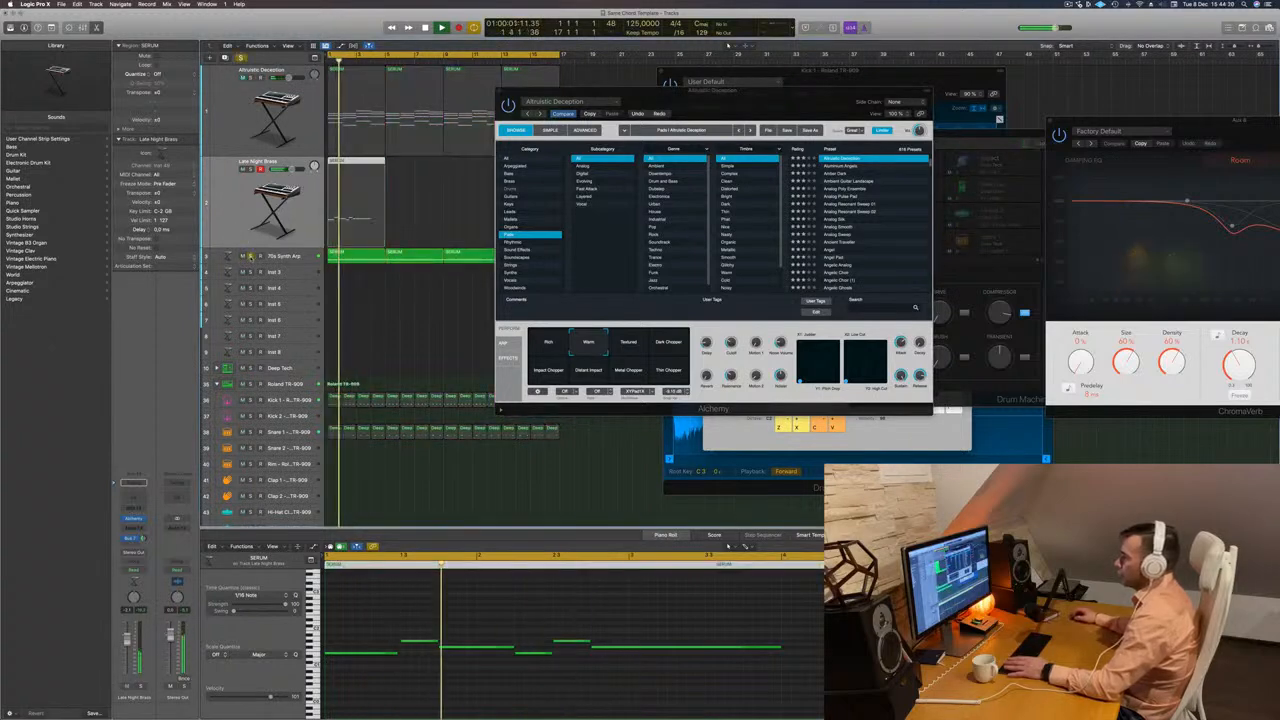
click(251, 256)
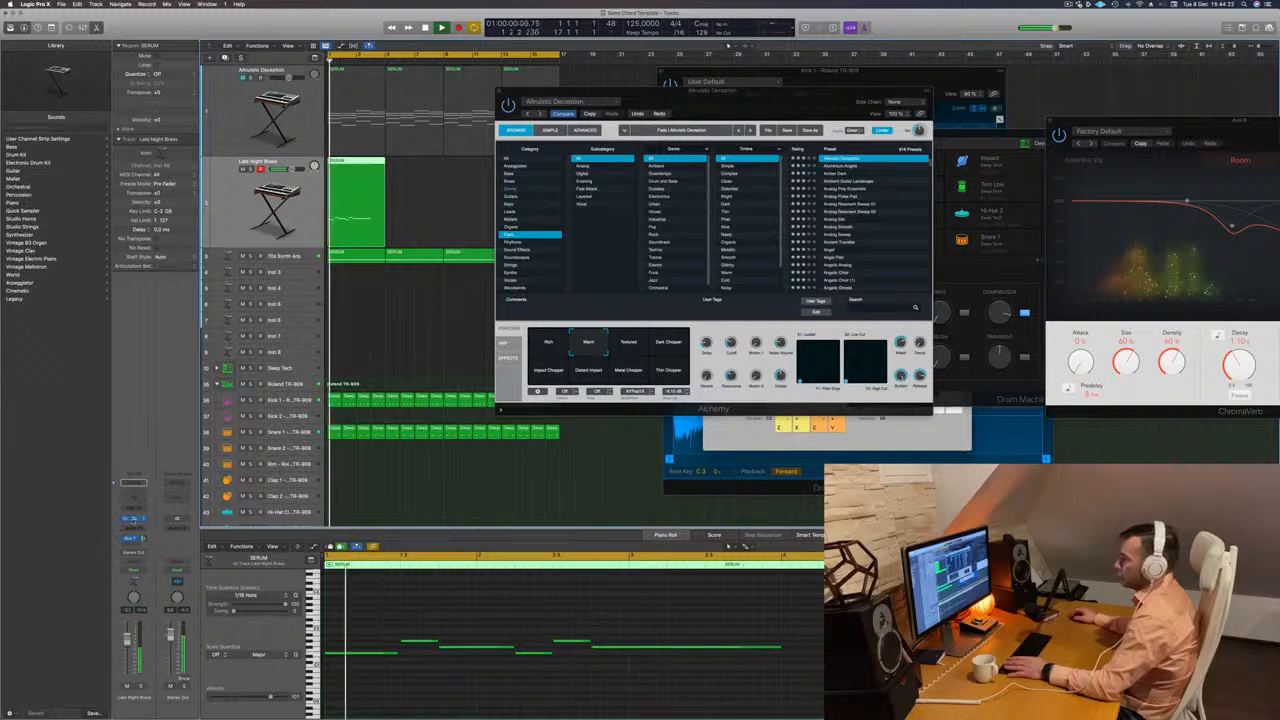
Open the melody track's Late Night Brass synth window and arrange it beside the Altruistic Deception window.
click(133, 519)
key(space)
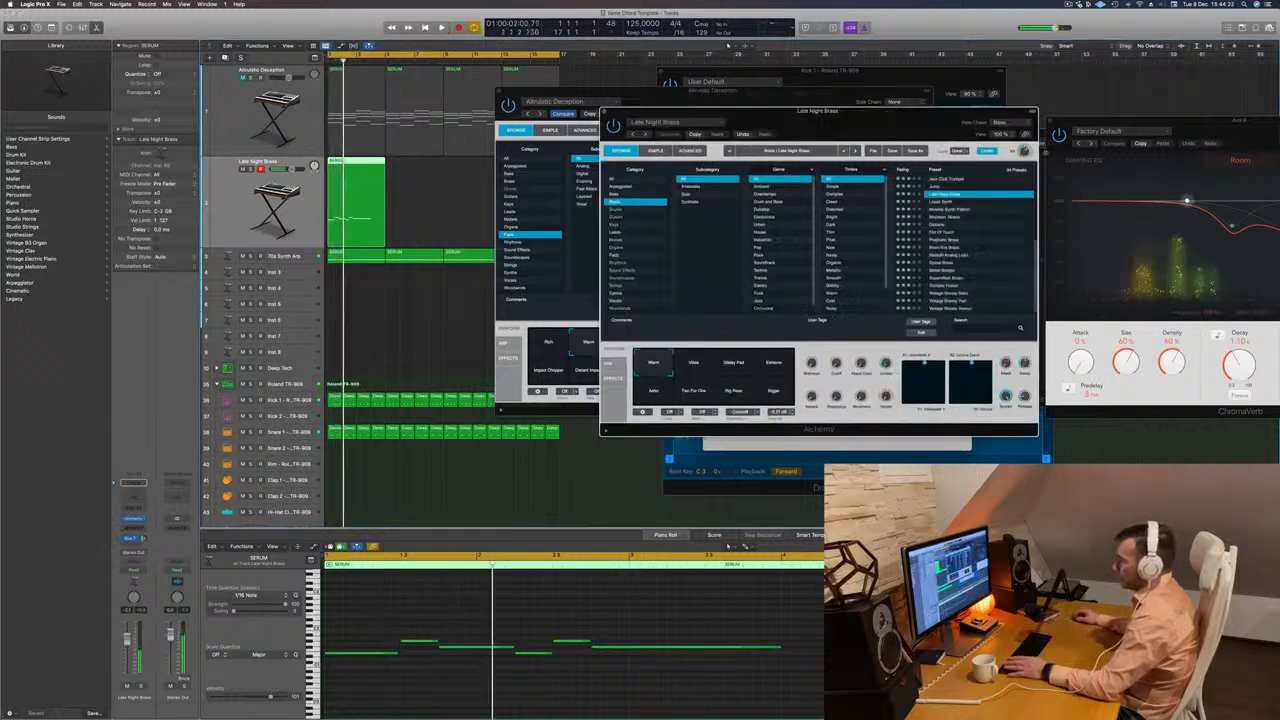
drag(727, 110, 557, 210)
key(space)
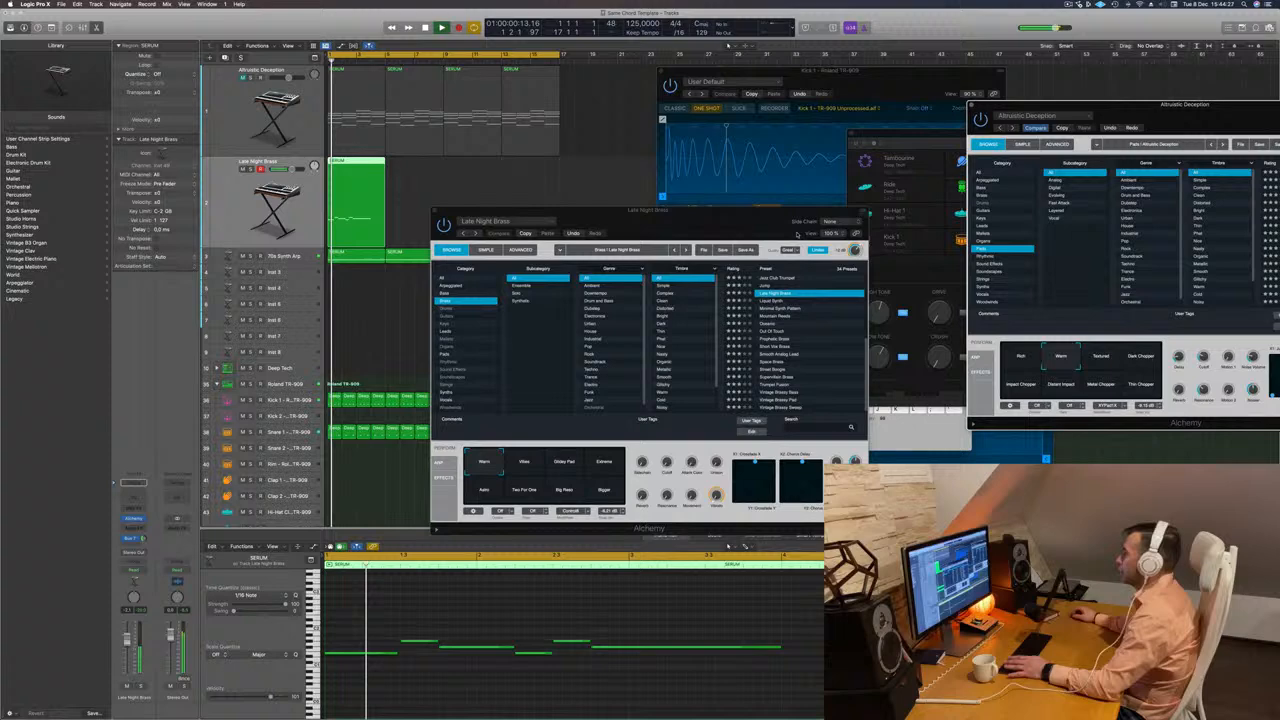
drag(586, 210, 703, 136)
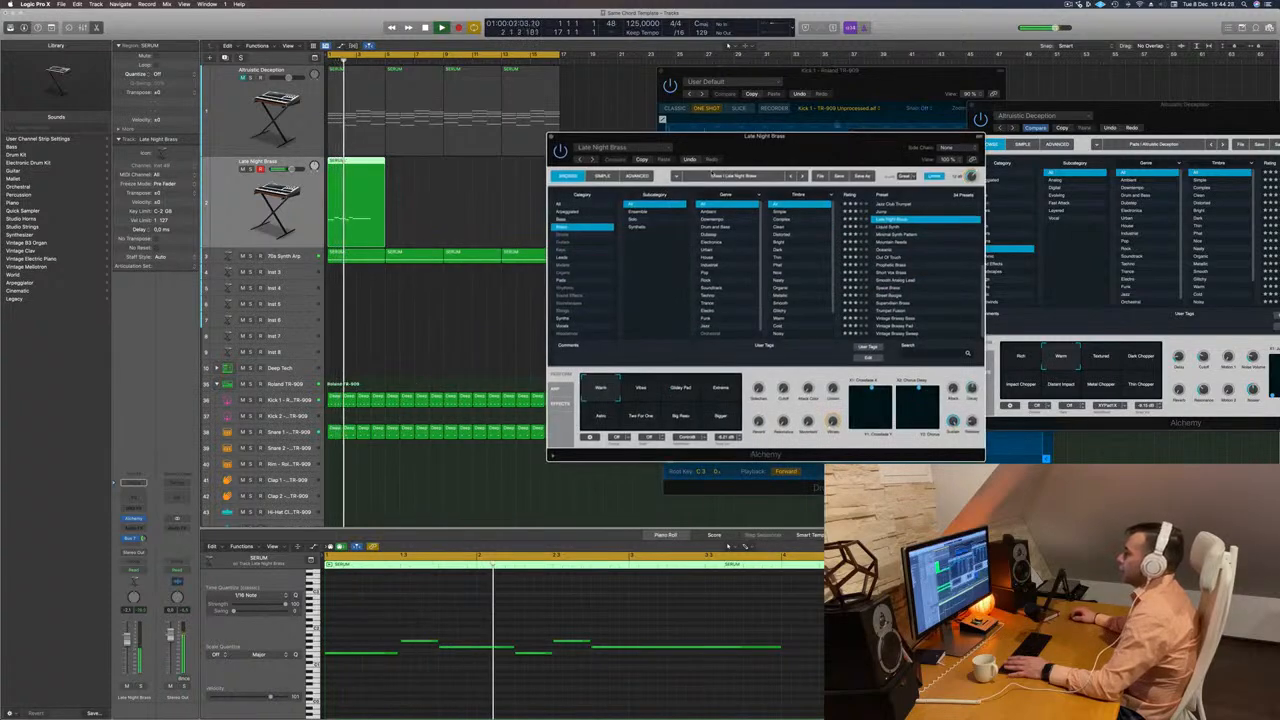
Audition Liquid Synth, Mountain Reeds, Oceanic and Out Of Touch on the melody track and load Prophetic Brass.
click(886, 228)
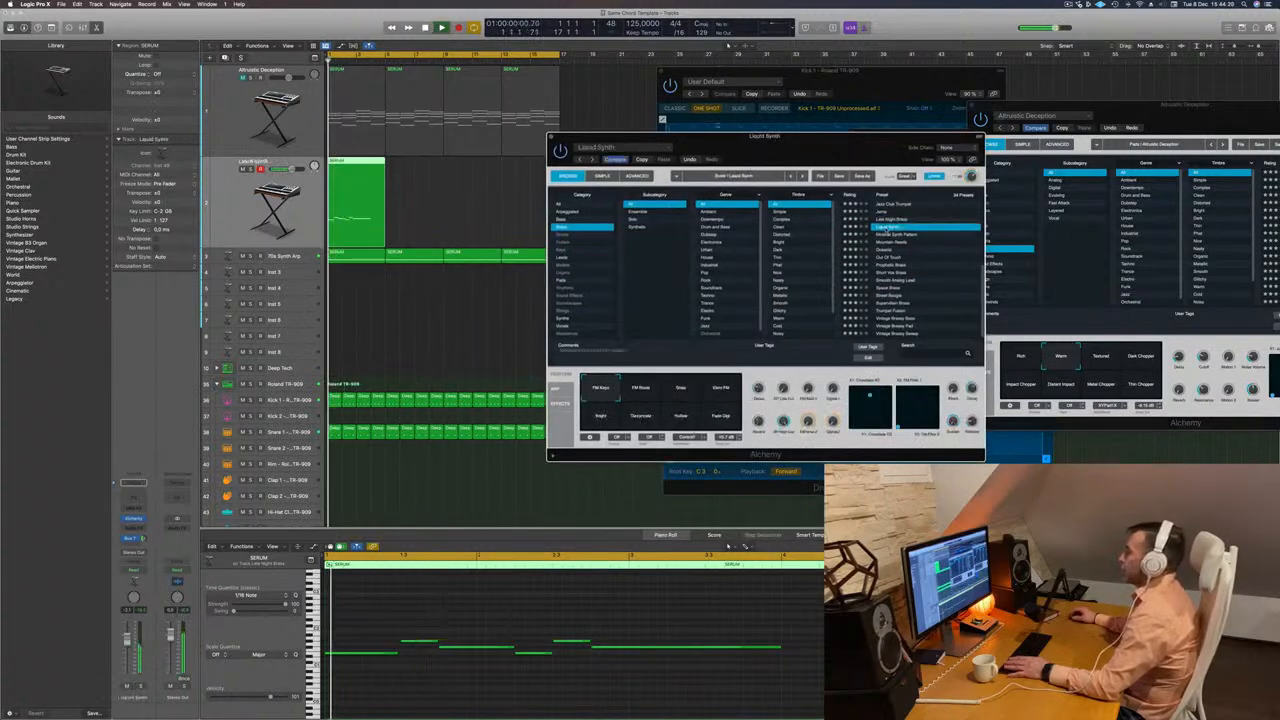
key(Down)
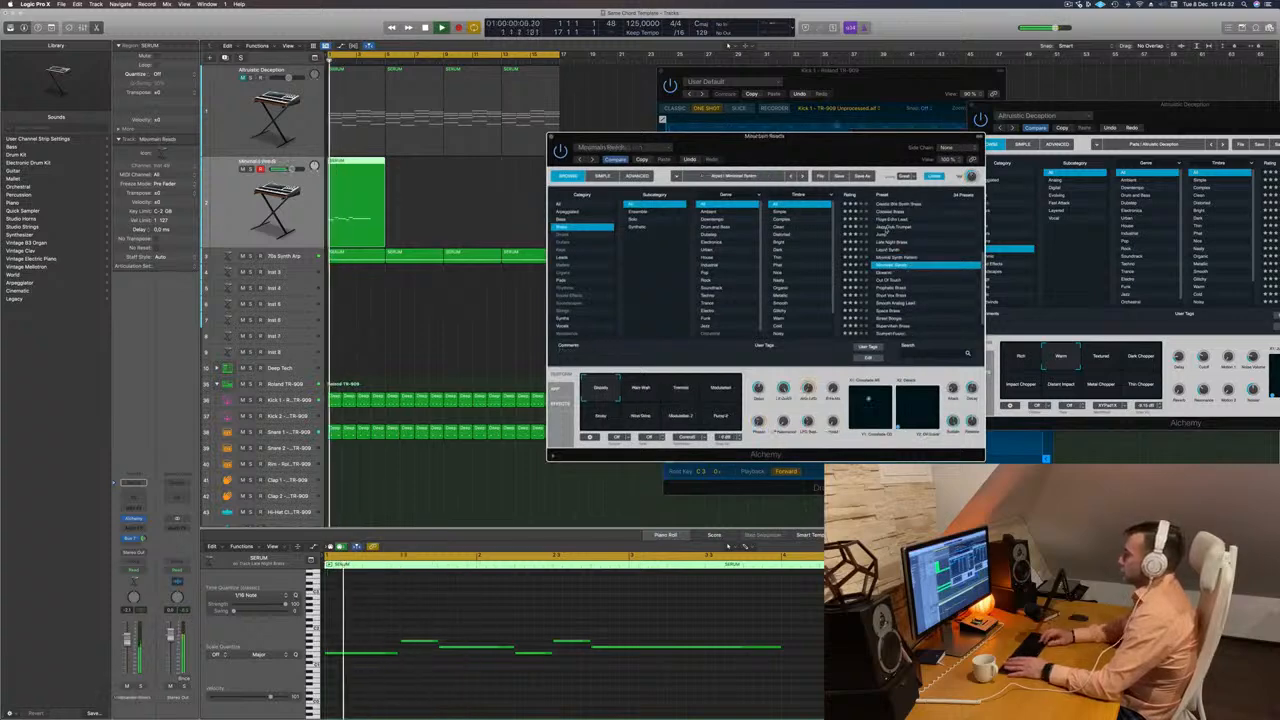
key(Down)
key(Down)
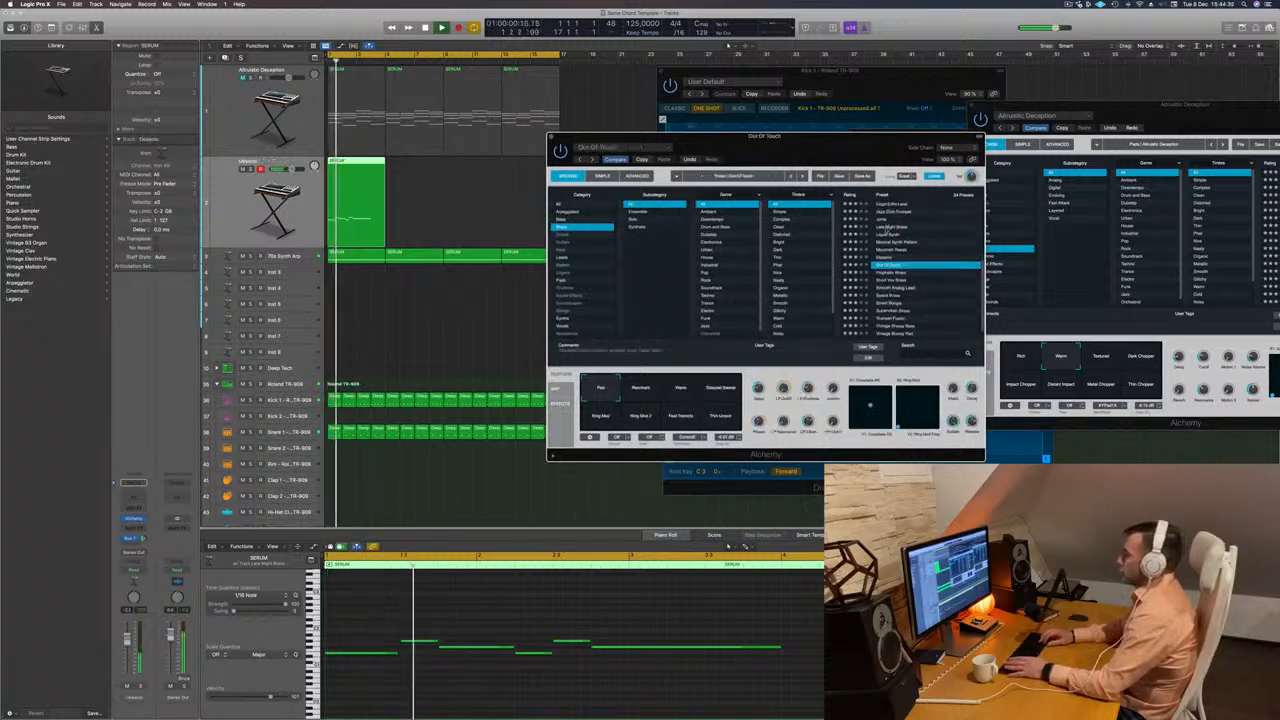
key(Down)
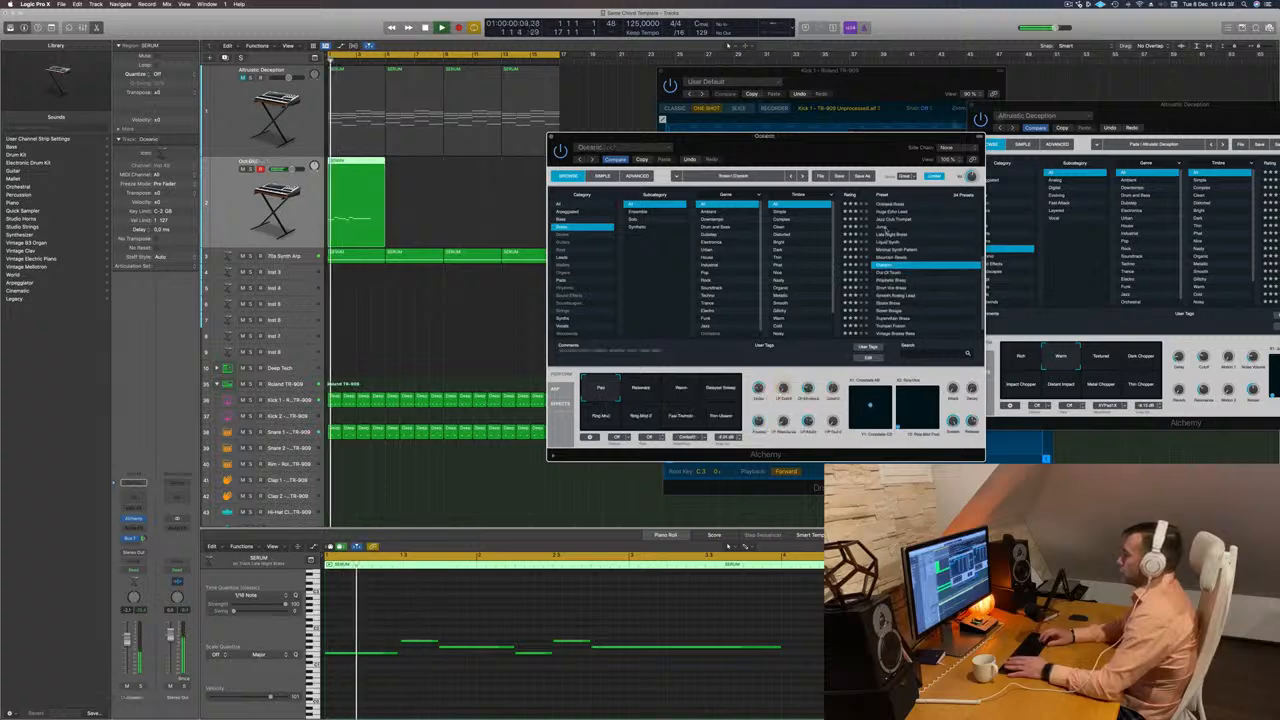
key(Down)
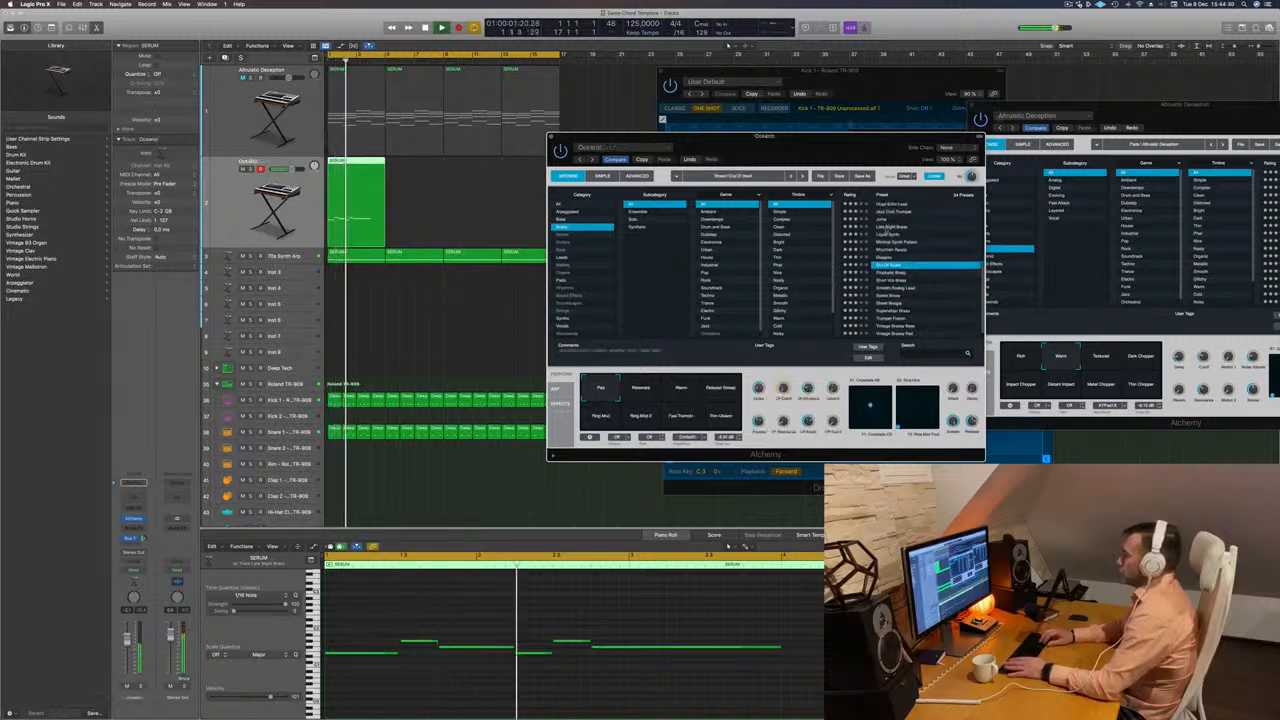
key(Down)
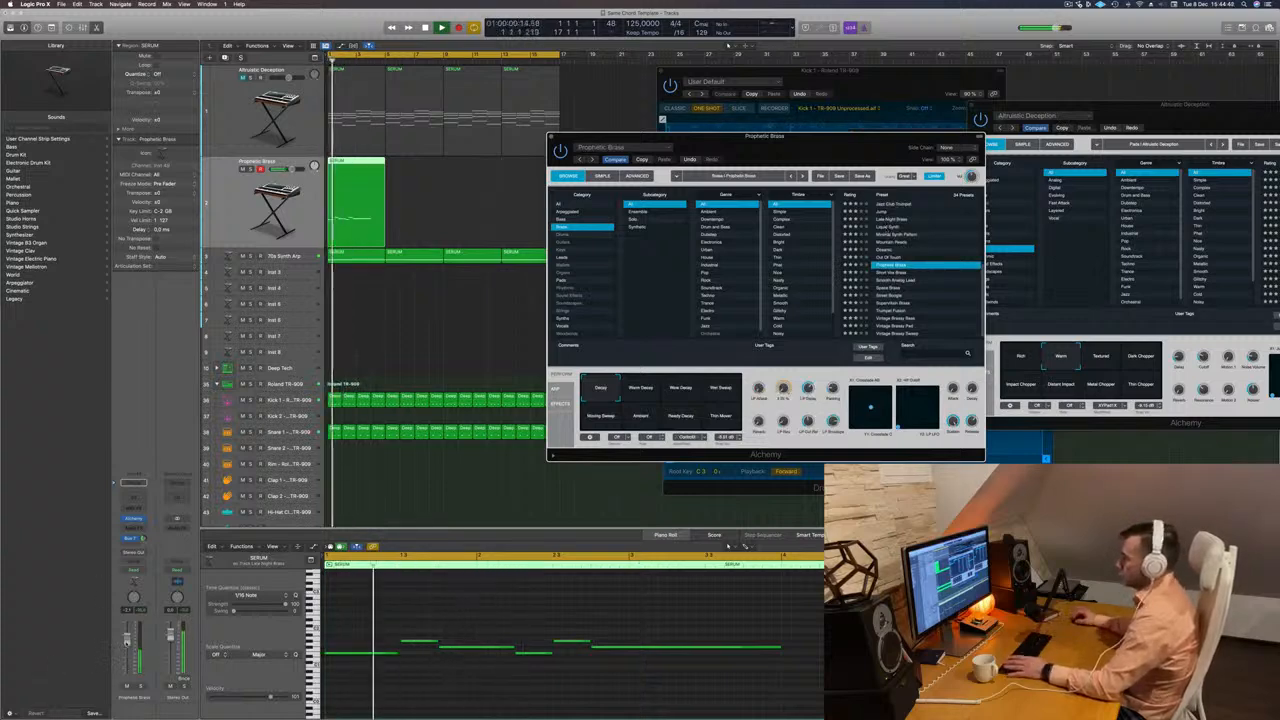
Raise the melody track's volume, audition Prophetic Brass's Warm Decay variation and select the variation directly after it.
click(504, 387)
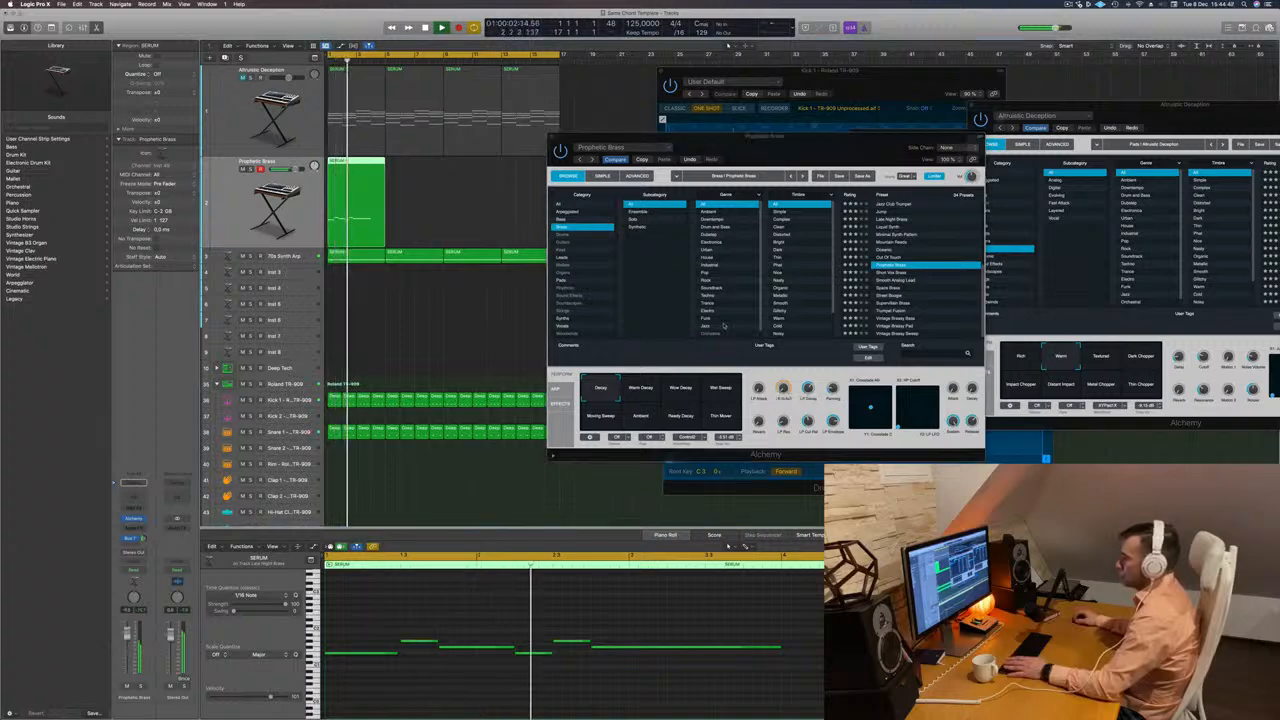
click(640, 387)
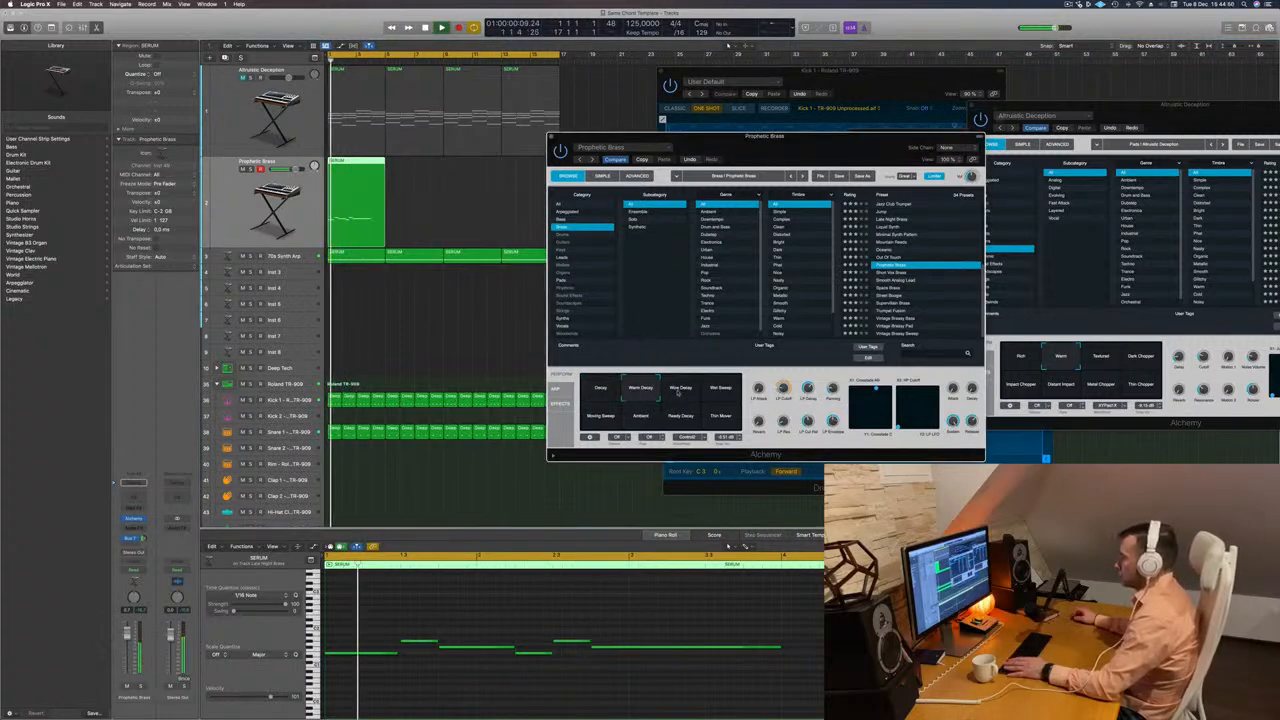
click(681, 388)
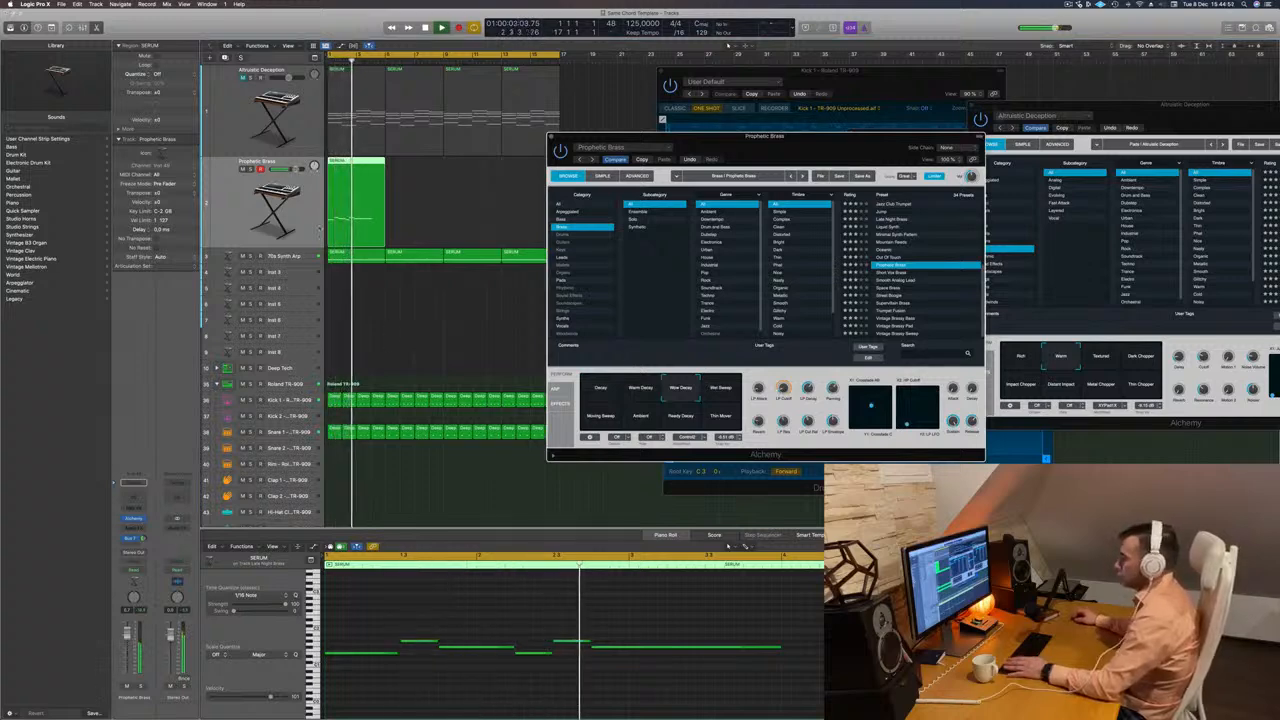
Duplicate the four-bar melody region on the Prophetic Brass track so the copy starts at bar 5.
click(240, 203)
key(Return)
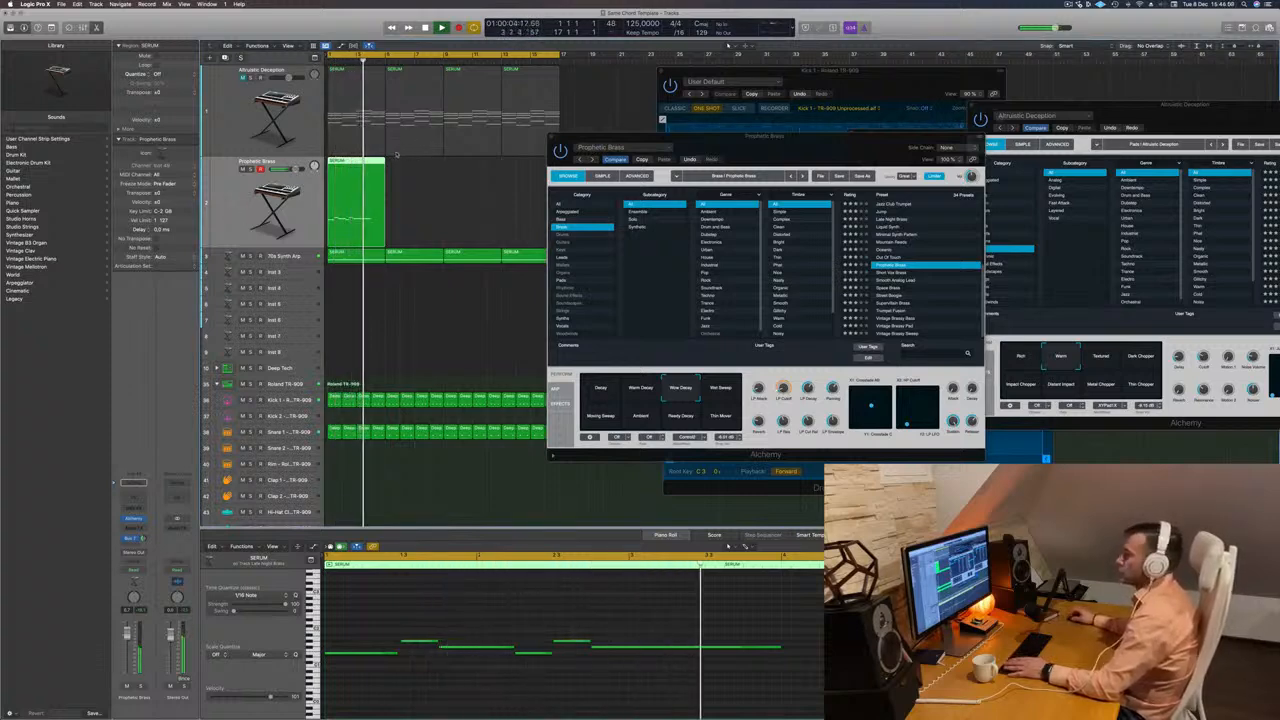
key(Return)
drag(355, 163, 414, 172)
key(space)
key(space)
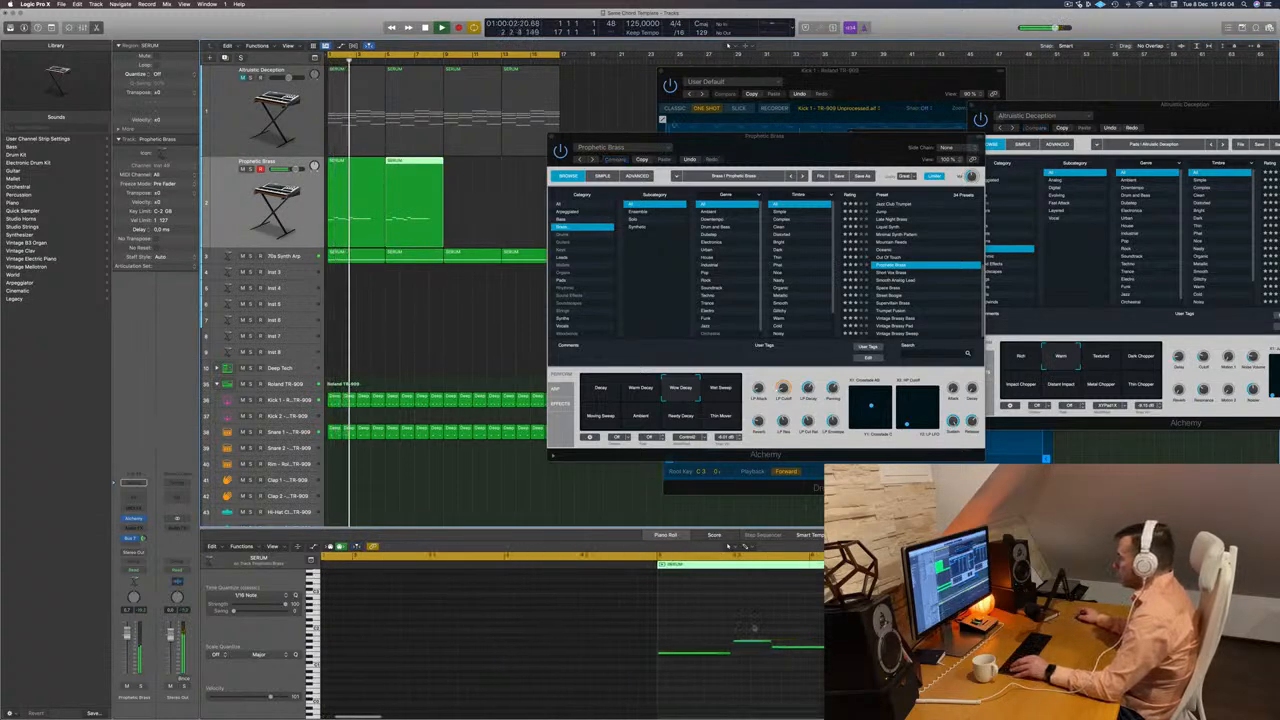
Vary the copied melody region by lowering its second note to the first note's pitch and raising its fourth note.
drag(749, 623, 835, 636)
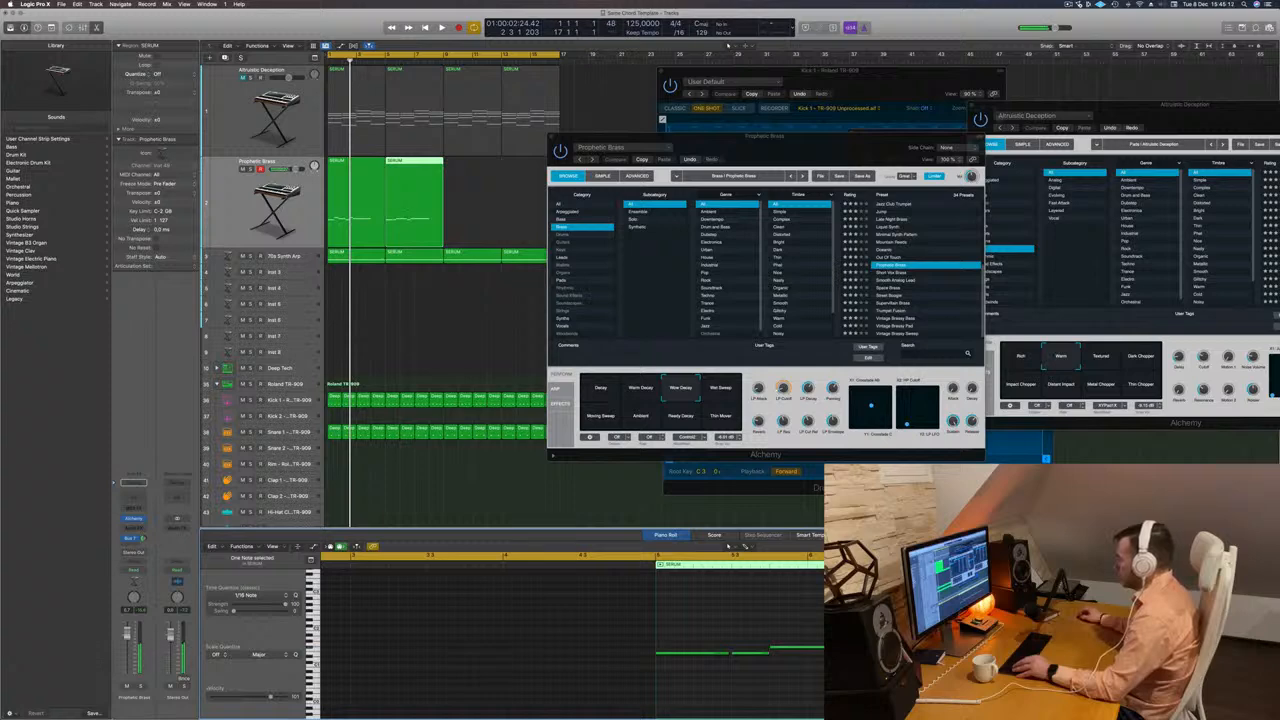
key(space)
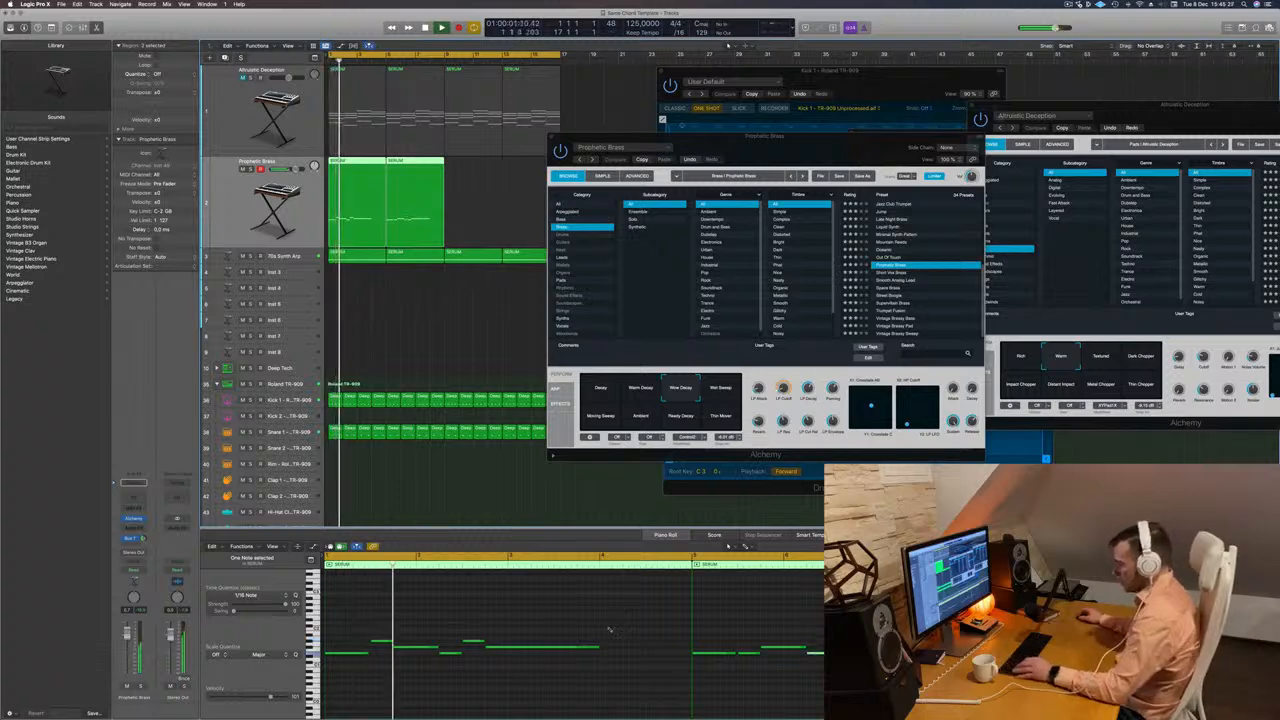
Undo the last note change in the copied melody region, play it back and raise the region's third note.
key(super+z)
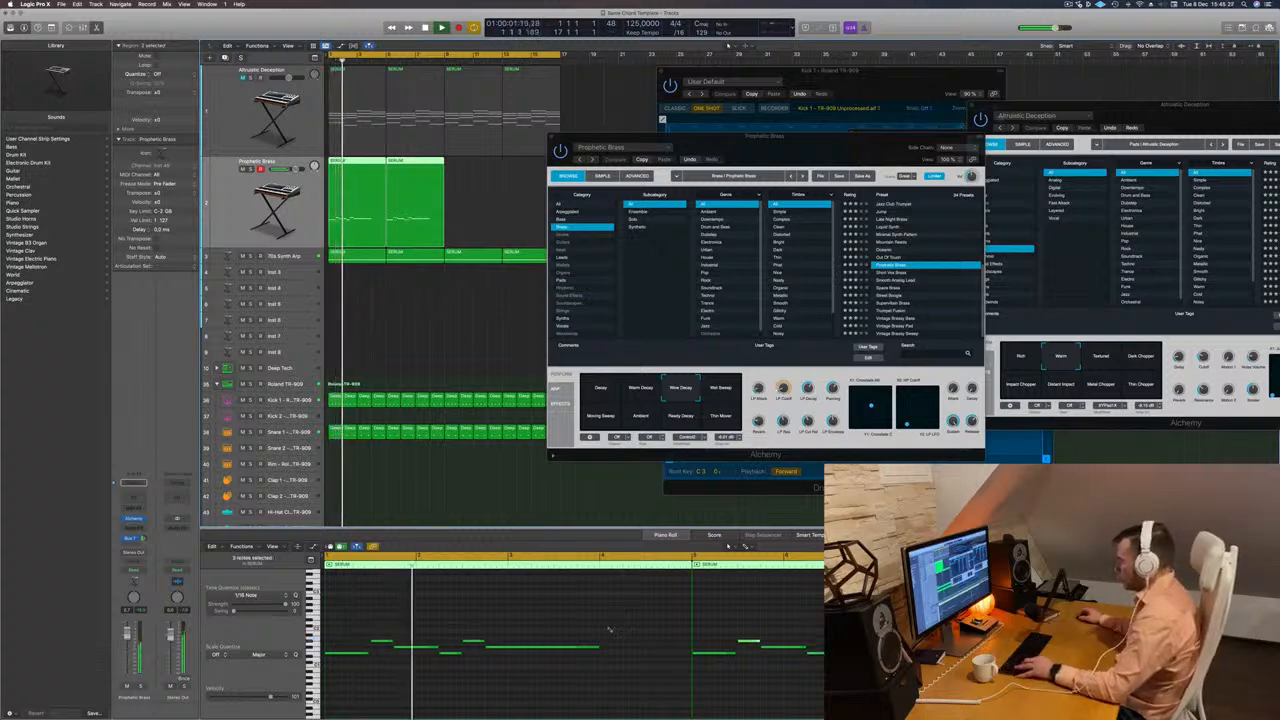
key(space)
key(space)
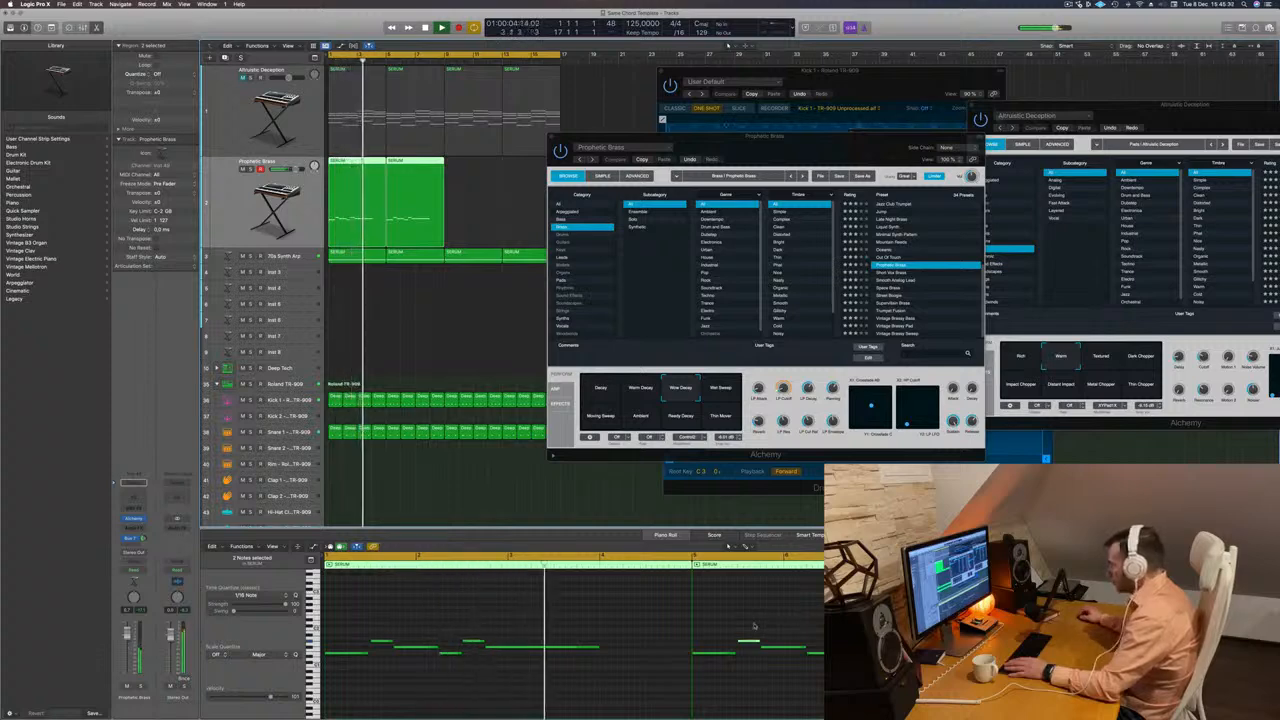
click(783, 648)
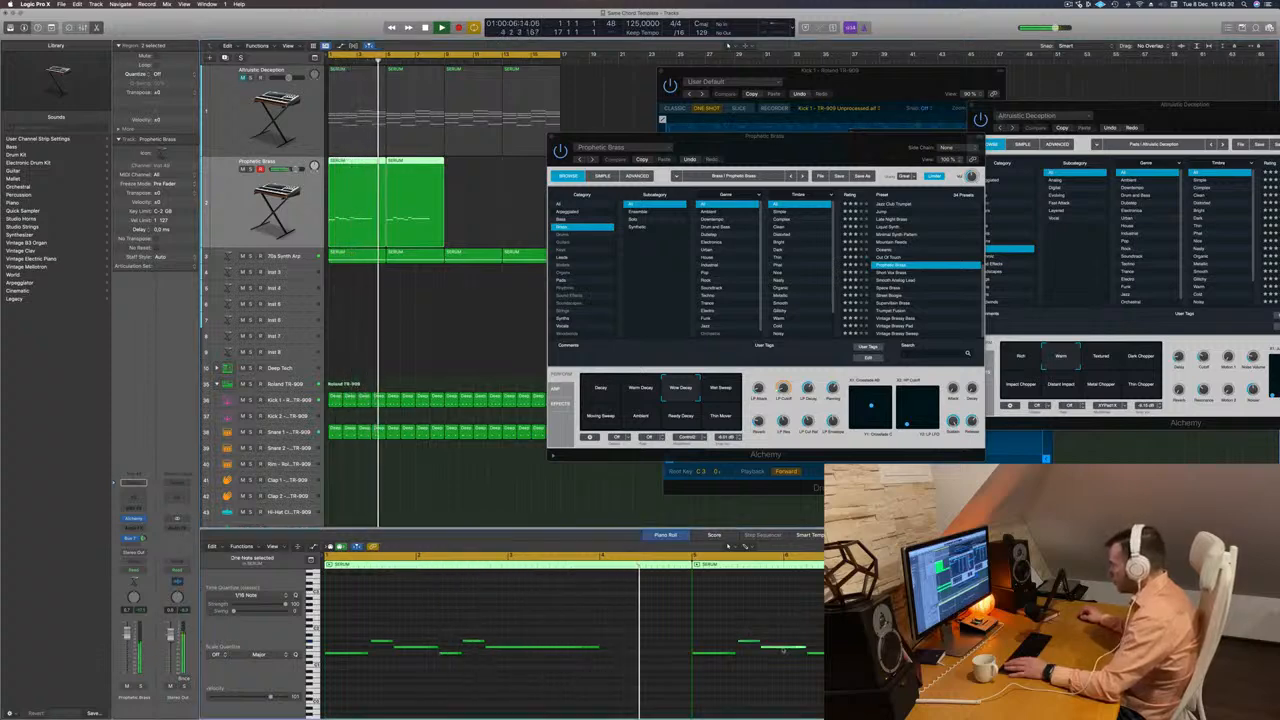
drag(783, 649, 783, 643)
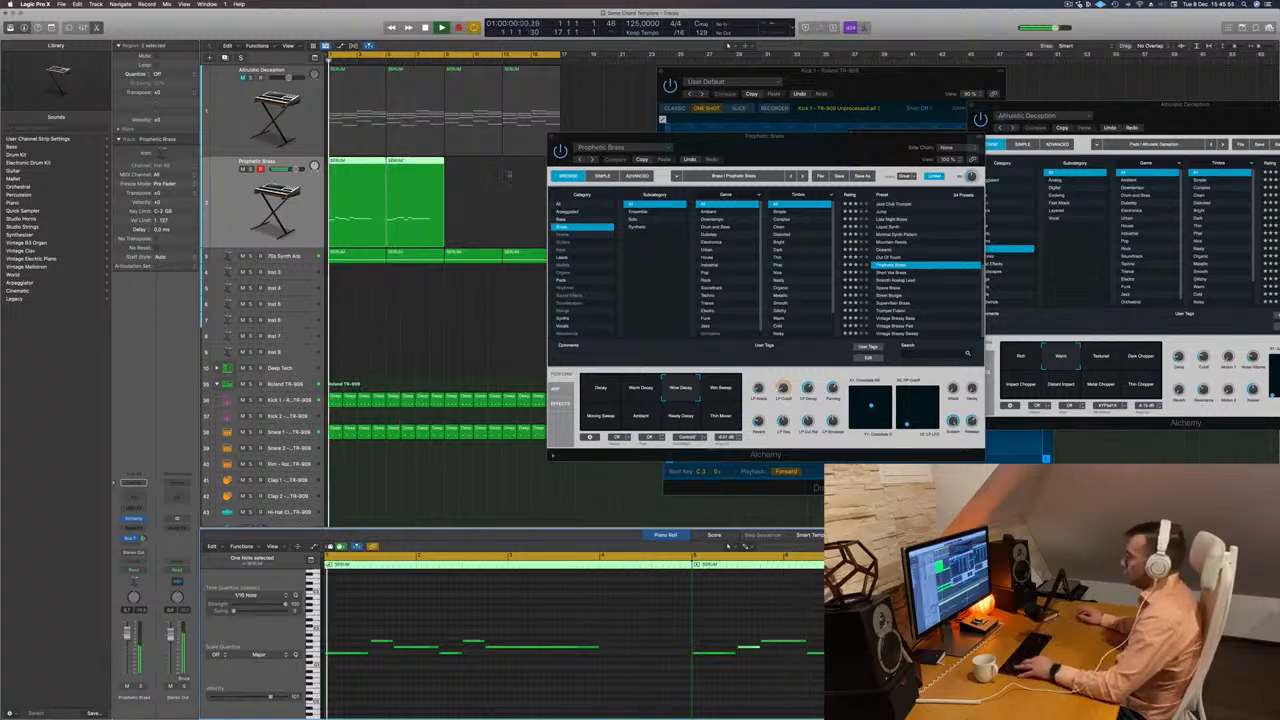
Delete the varied melody copy at bar 5 and select the original four-bar melody region.
drag(503, 172, 432, 203)
key(Return)
key(Delete)
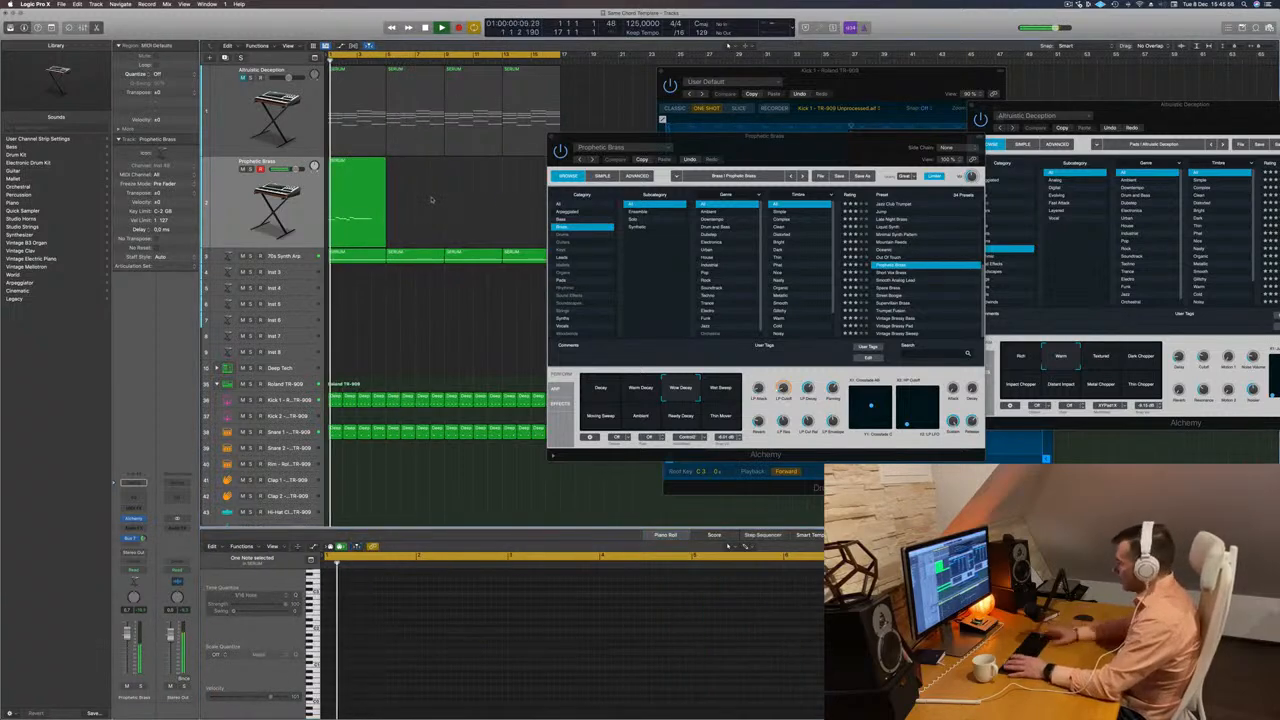
click(363, 205)
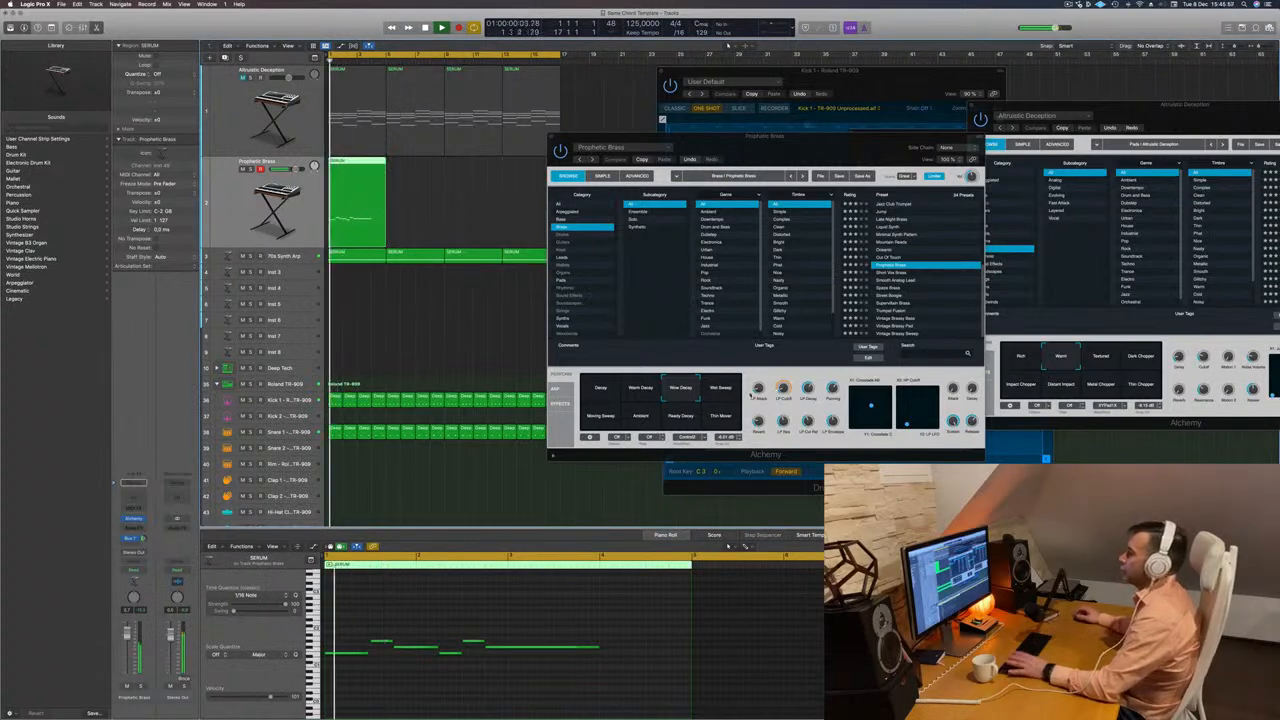
Audition Prophetic Brass's Moving Sweep, Ambient, Ready Decay and Decay variations and choose Warm Decay.
drag(784, 388, 786, 371)
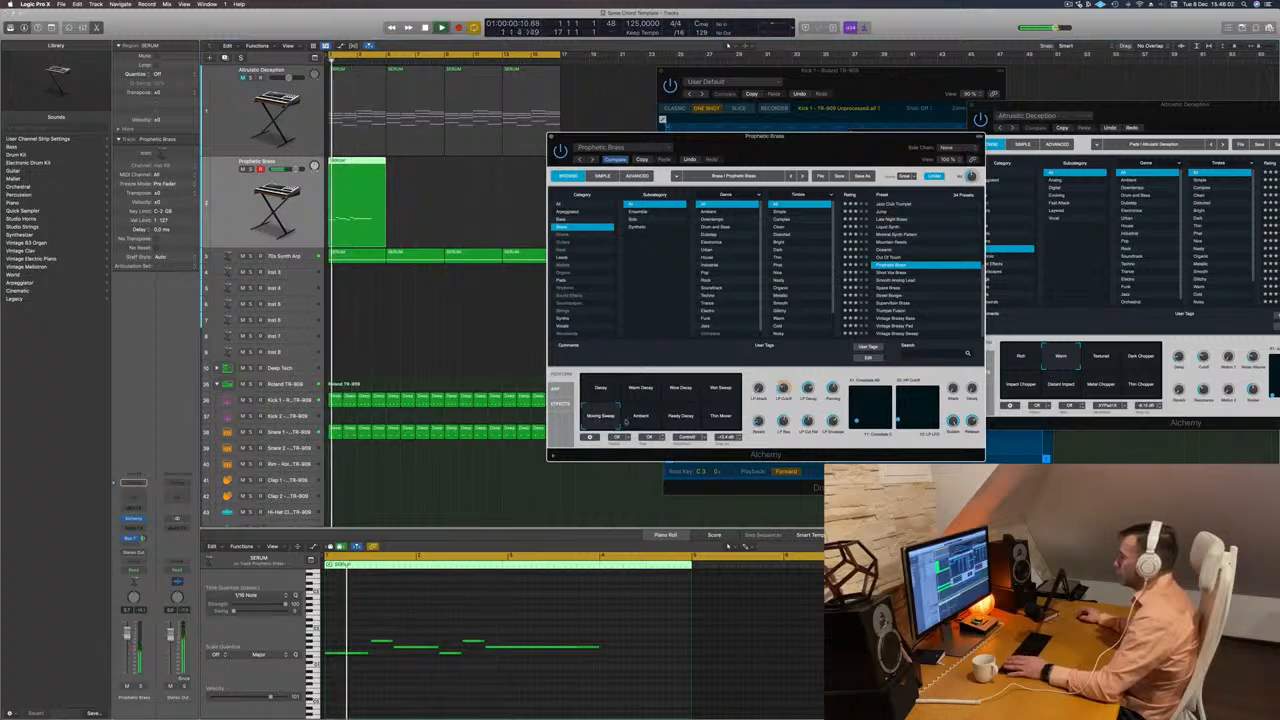
click(646, 418)
key(Return)
click(690, 418)
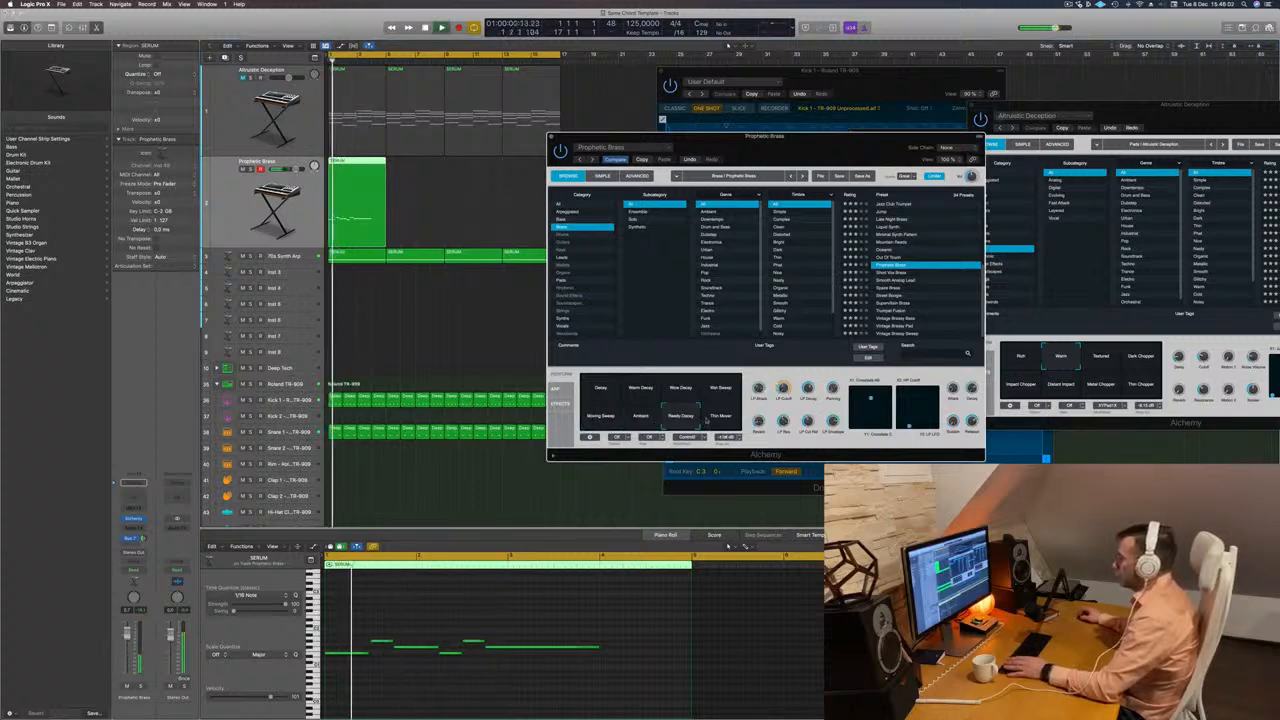
click(605, 395)
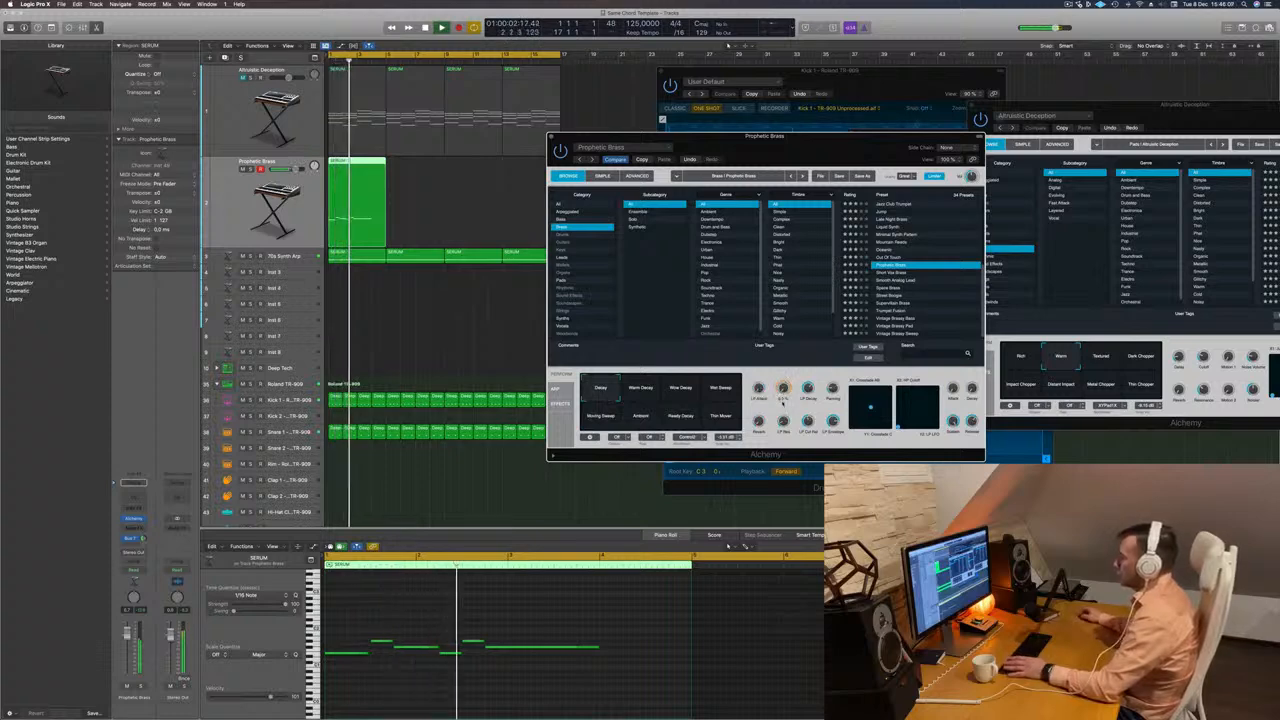
drag(768, 137, 810, 122)
key(Return)
click(691, 379)
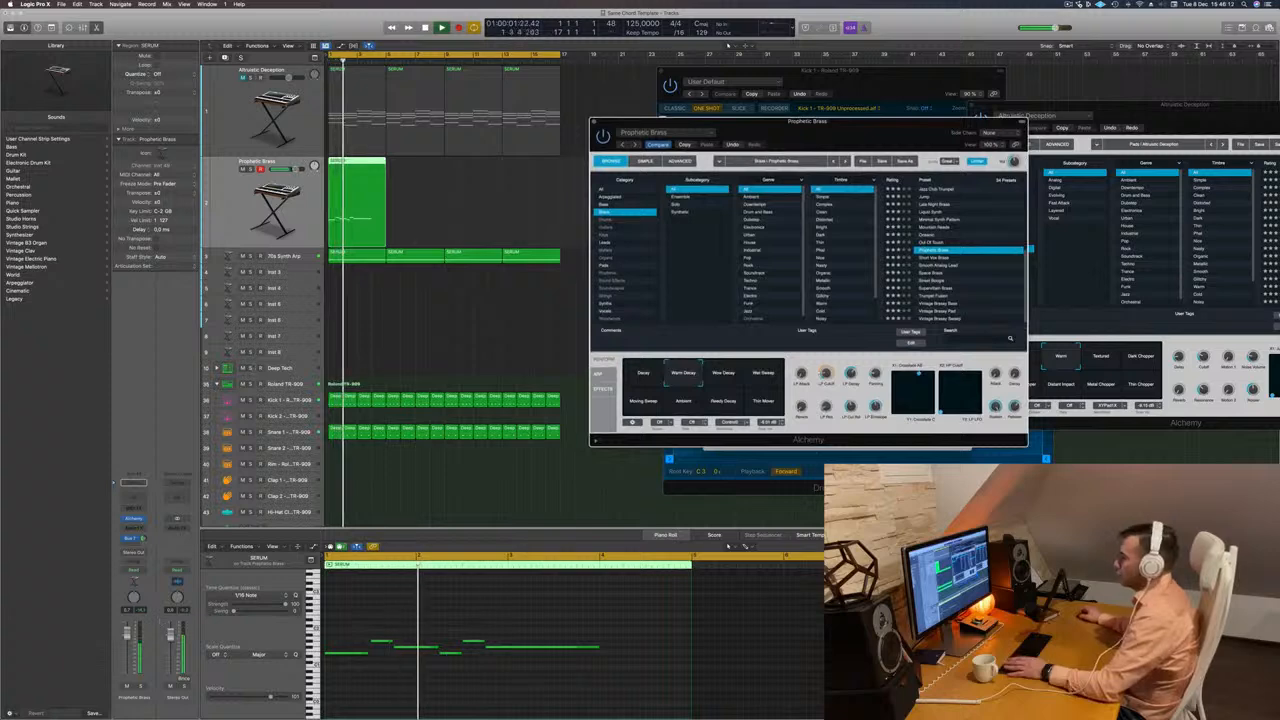
key(Return)
Move the Prophetic Brass instrument window clear of the arrangement and briefly check the Musical Typing keyboard.
click(436, 304)
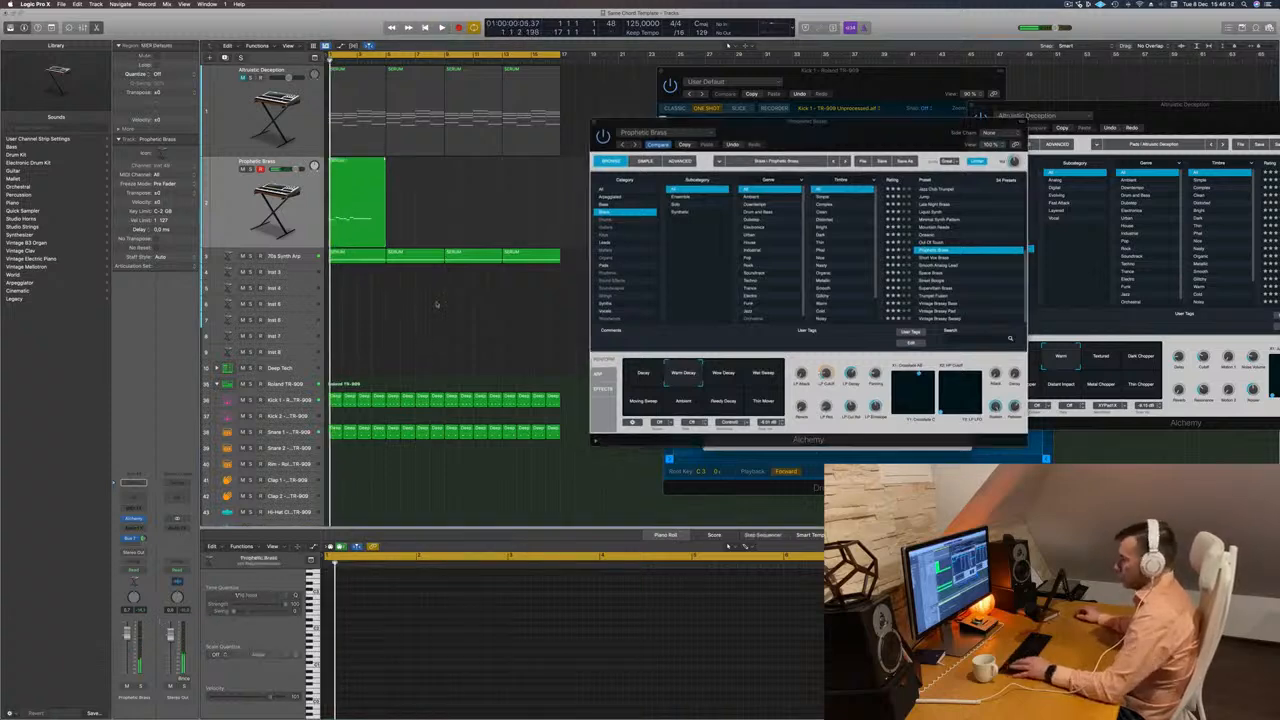
key(super+k)
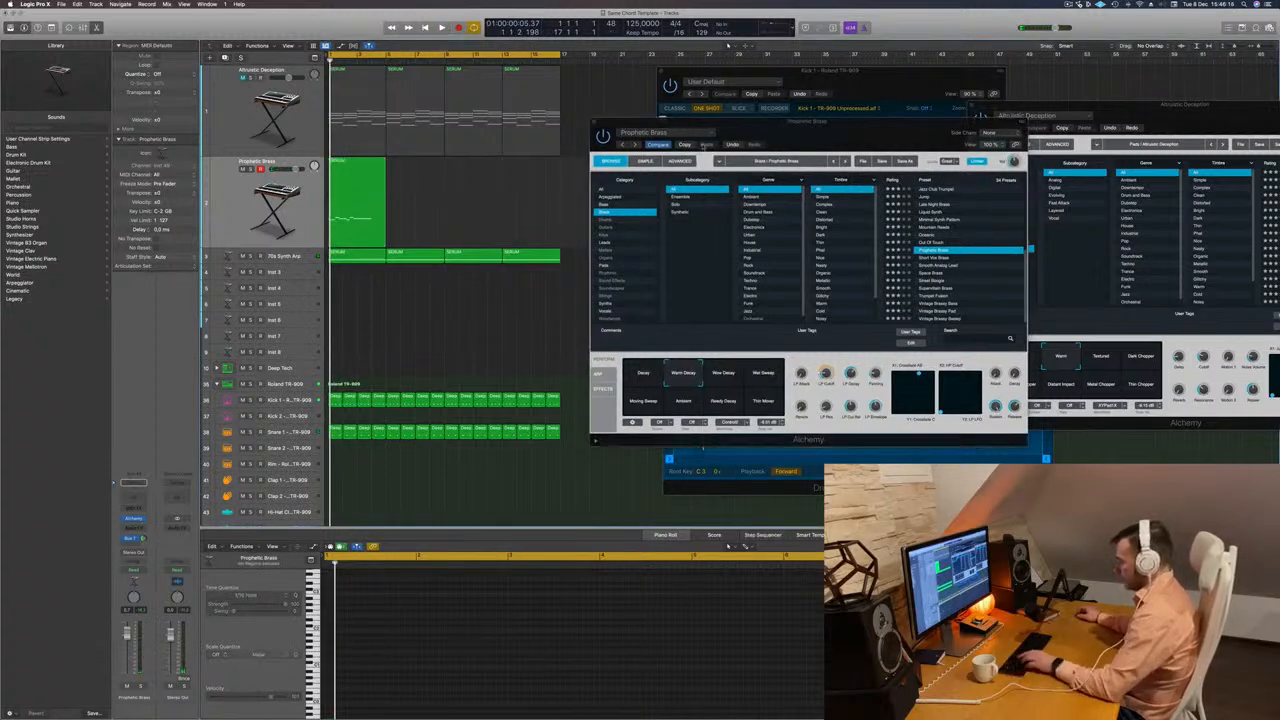
drag(840, 135, 988, 185)
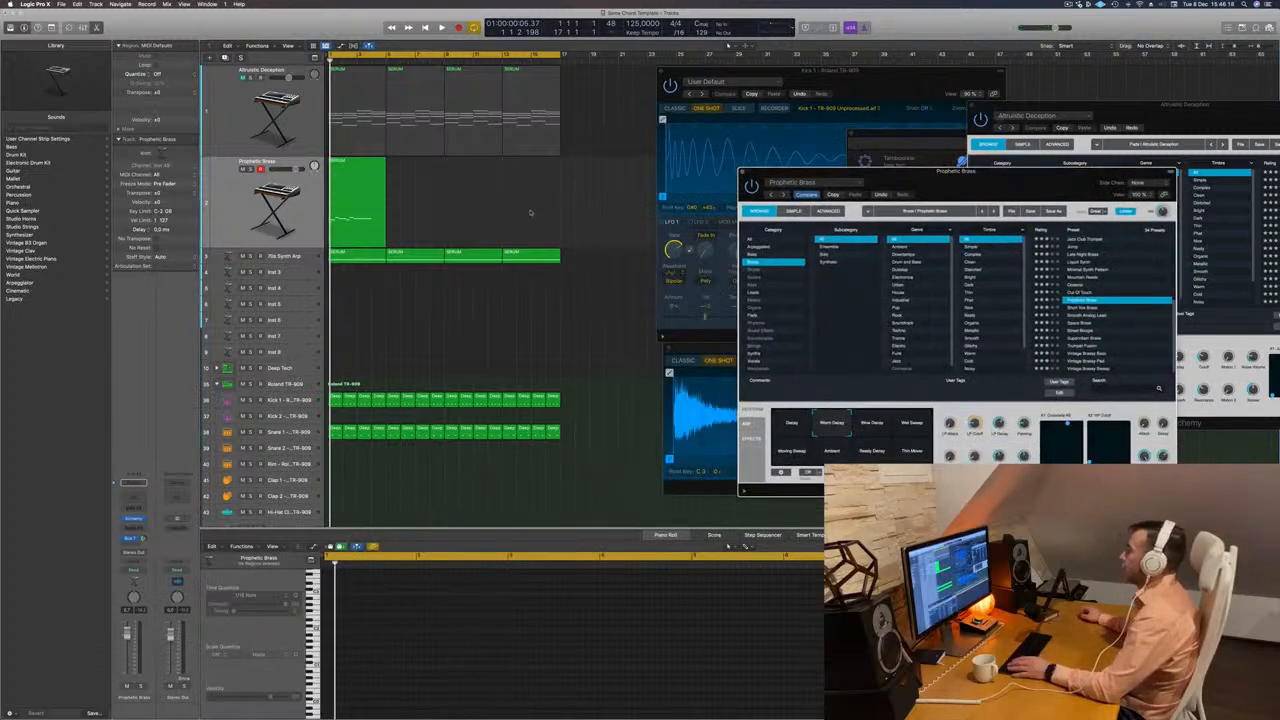
click(422, 230)
key(super+k)
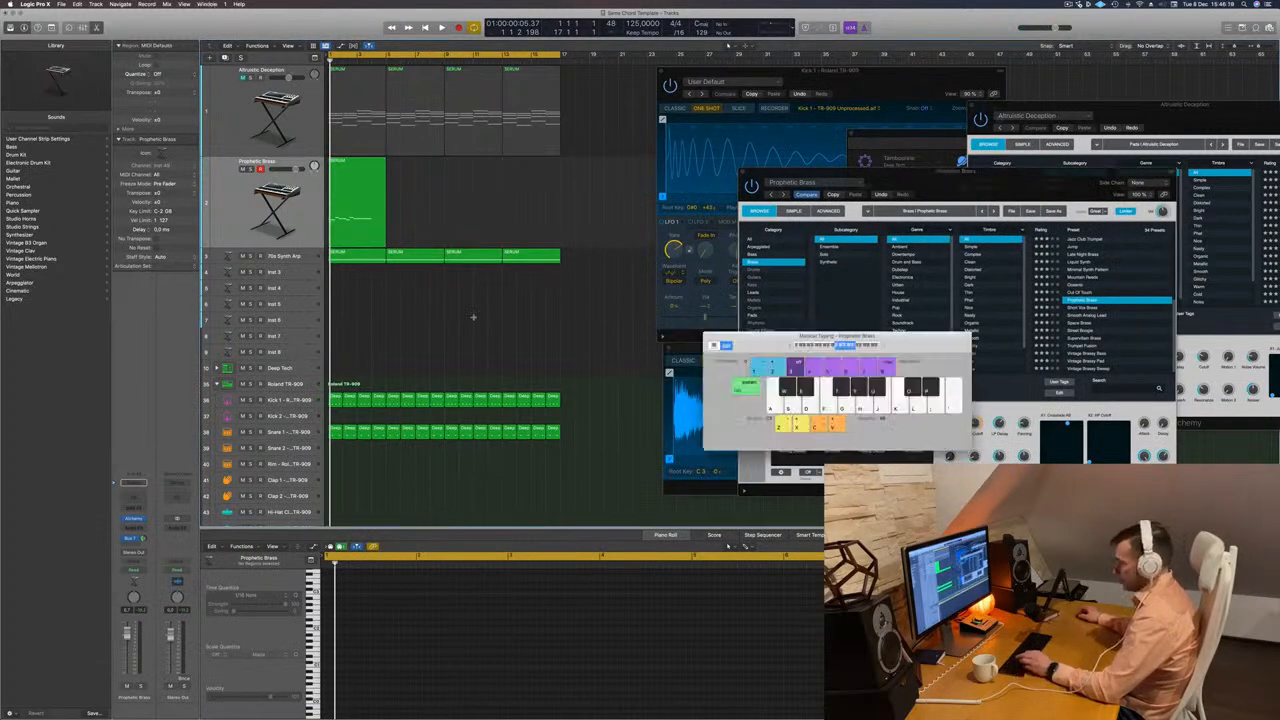
key(super+k)
Open the mixer to put a Compressor on the Prophetic Brass channel, and mute the 70s Synth Arp track.
key(x)
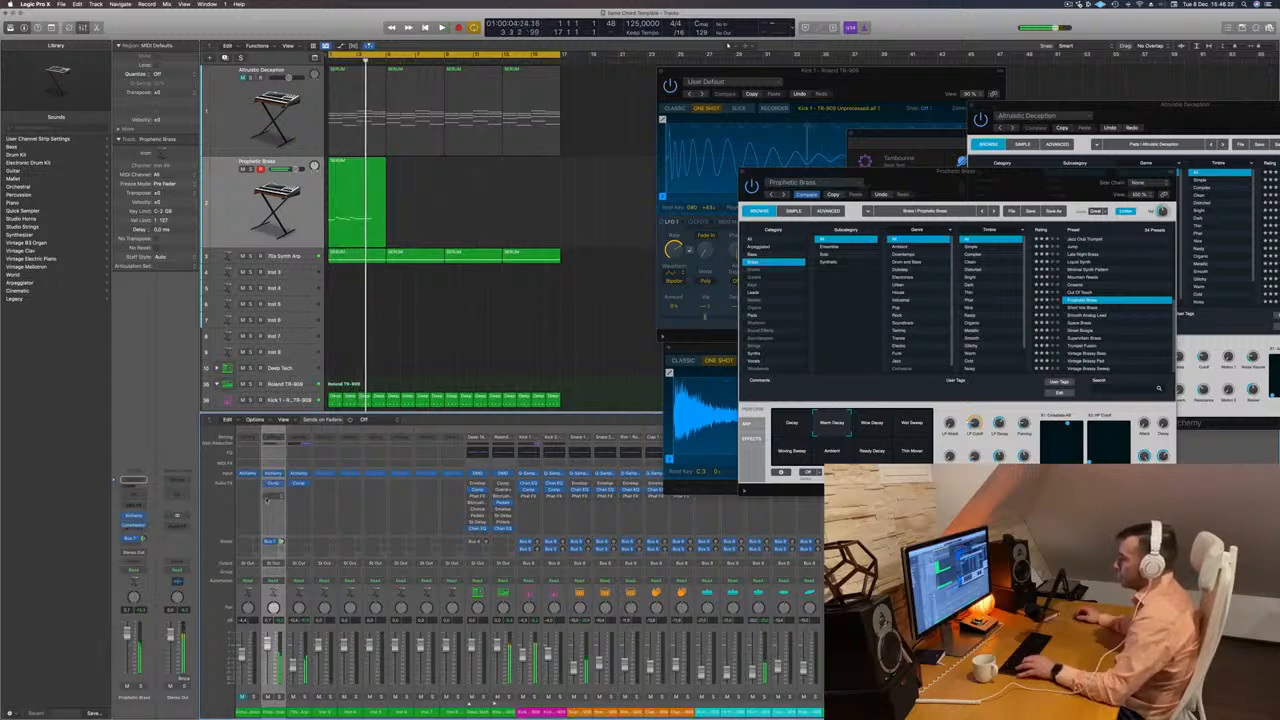
key(Return)
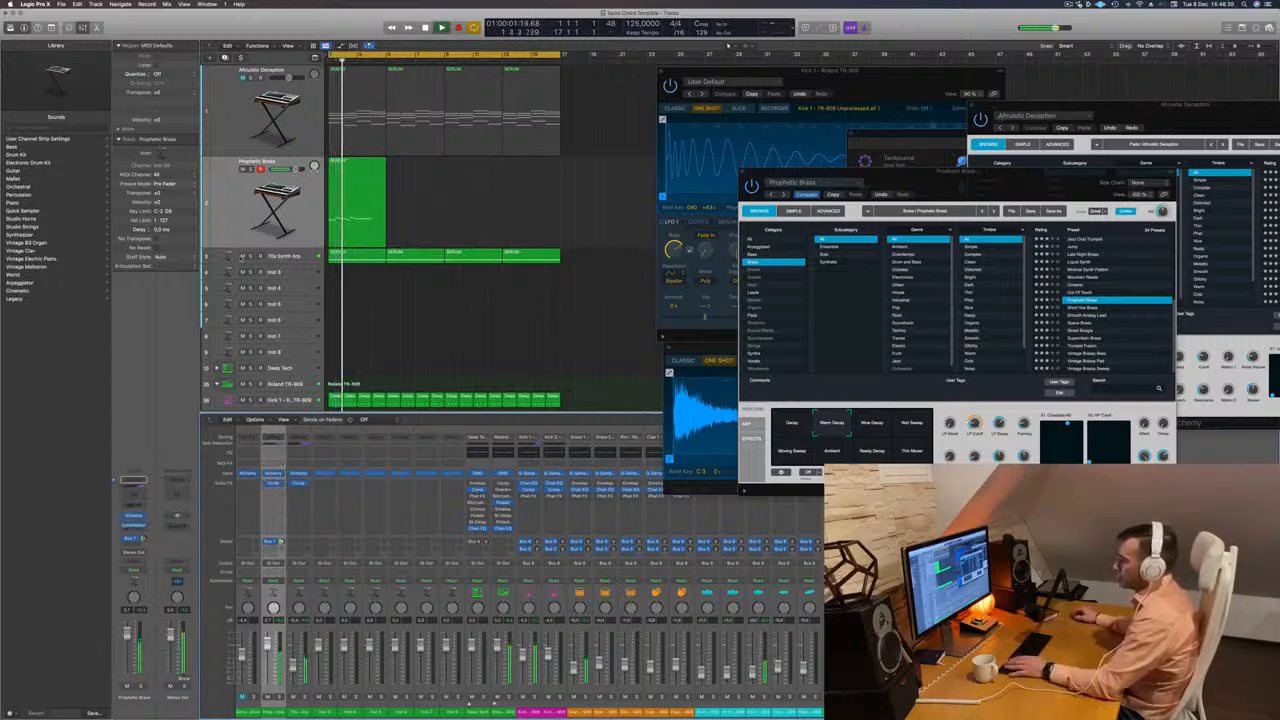
click(241, 256)
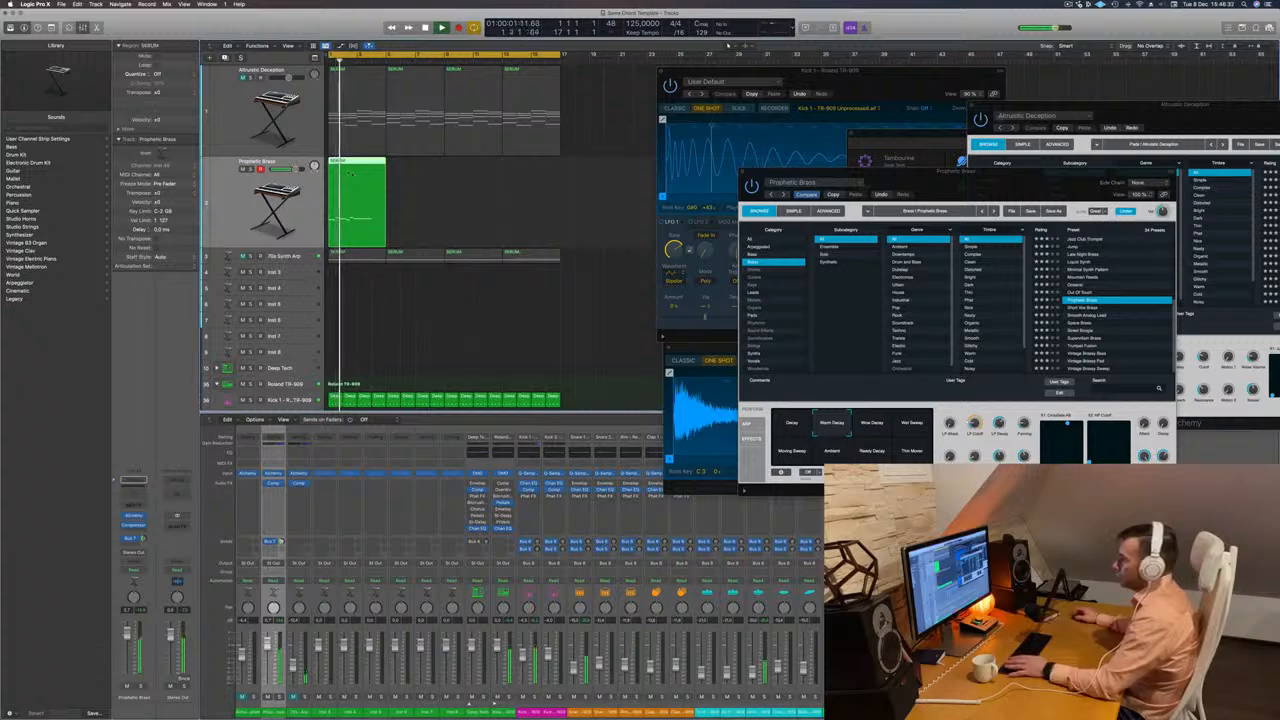
Repeat the four-bar melody region so it fills sixteen bars, and check the copies in the piano roll during playback.
drag(351, 172, 485, 167)
key(space)
drag(593, 208, 310, 183)
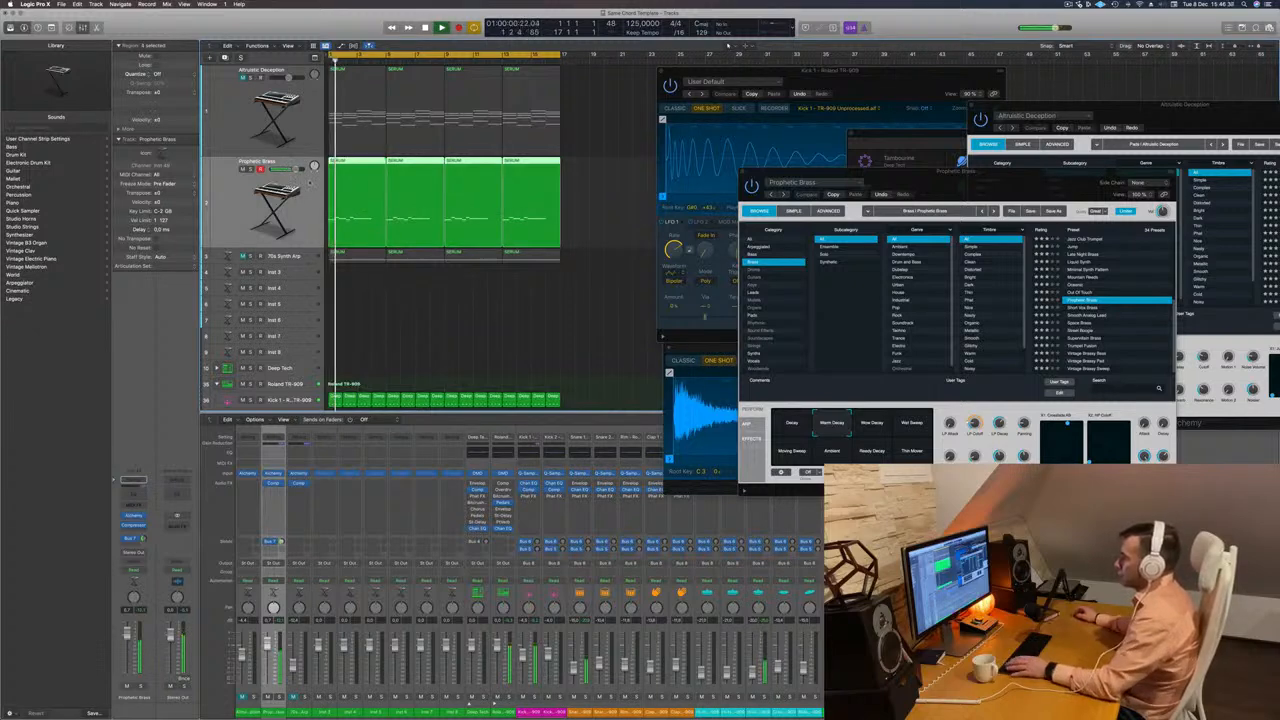
key(p)
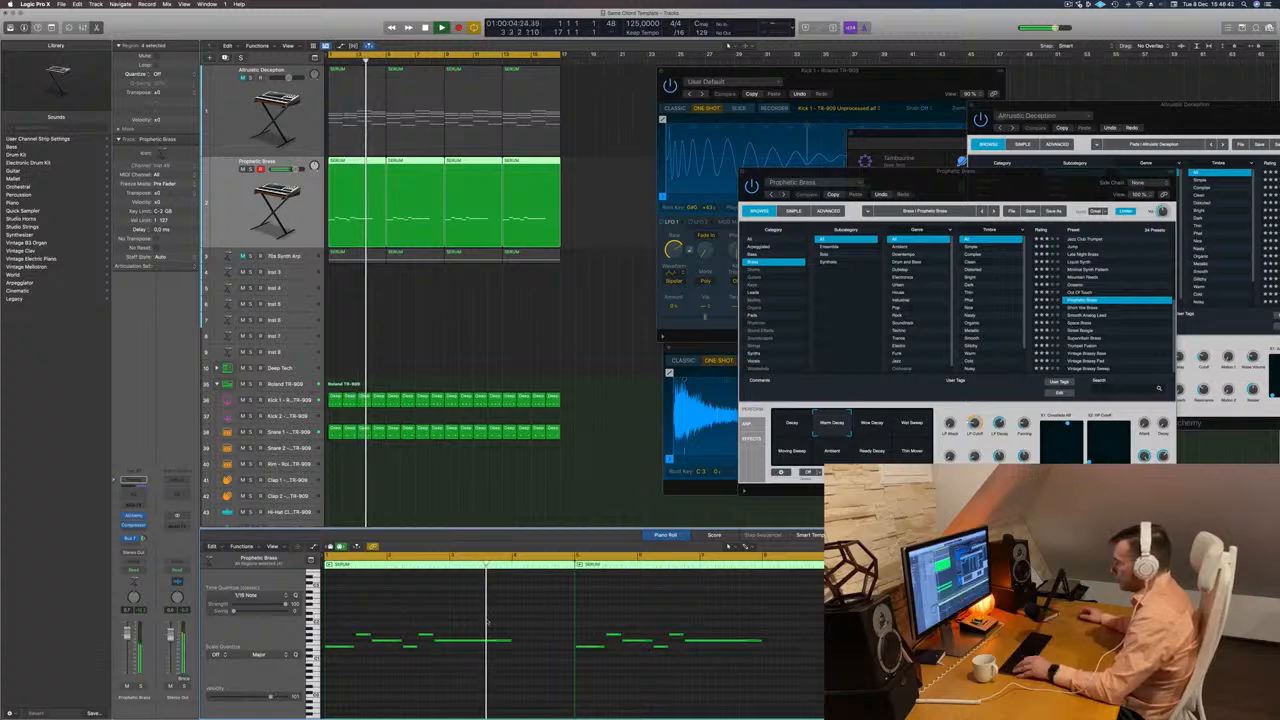
key(Return)
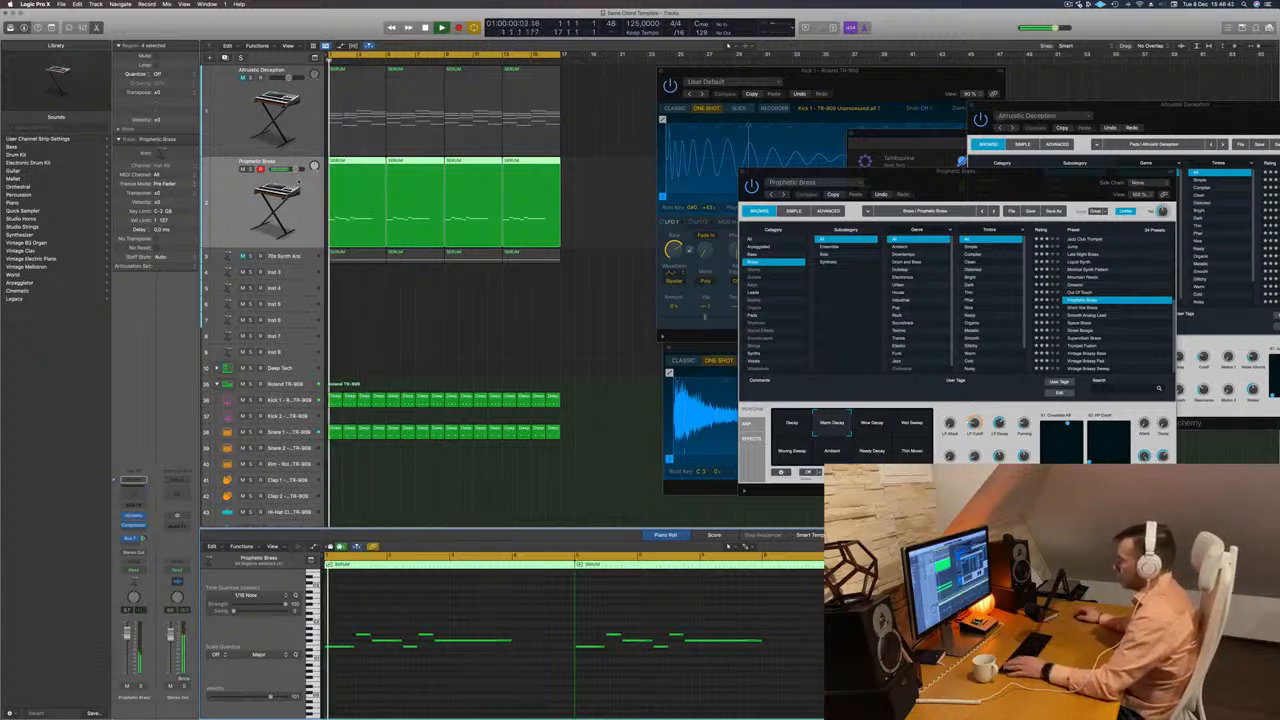
key(Return)
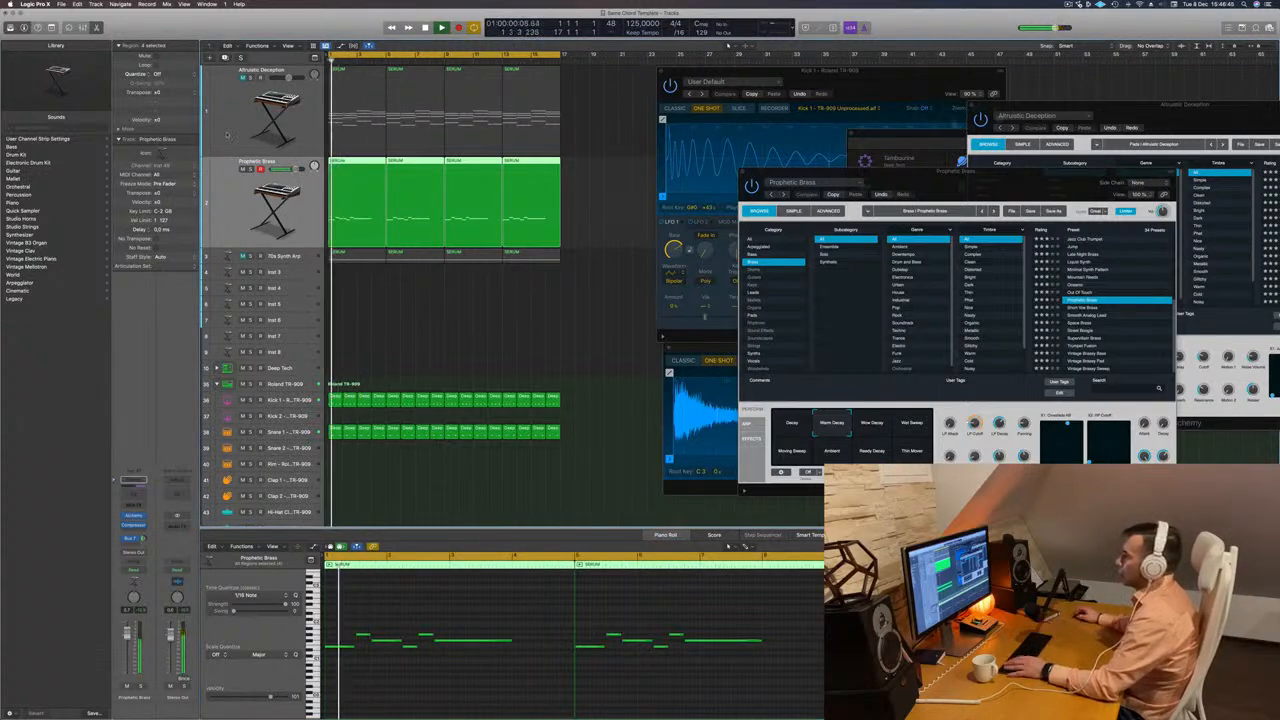
Duplicate the Prophetic Brass track and copy the first four-bar melody region onto the new track.
key(super+d)
key(space)
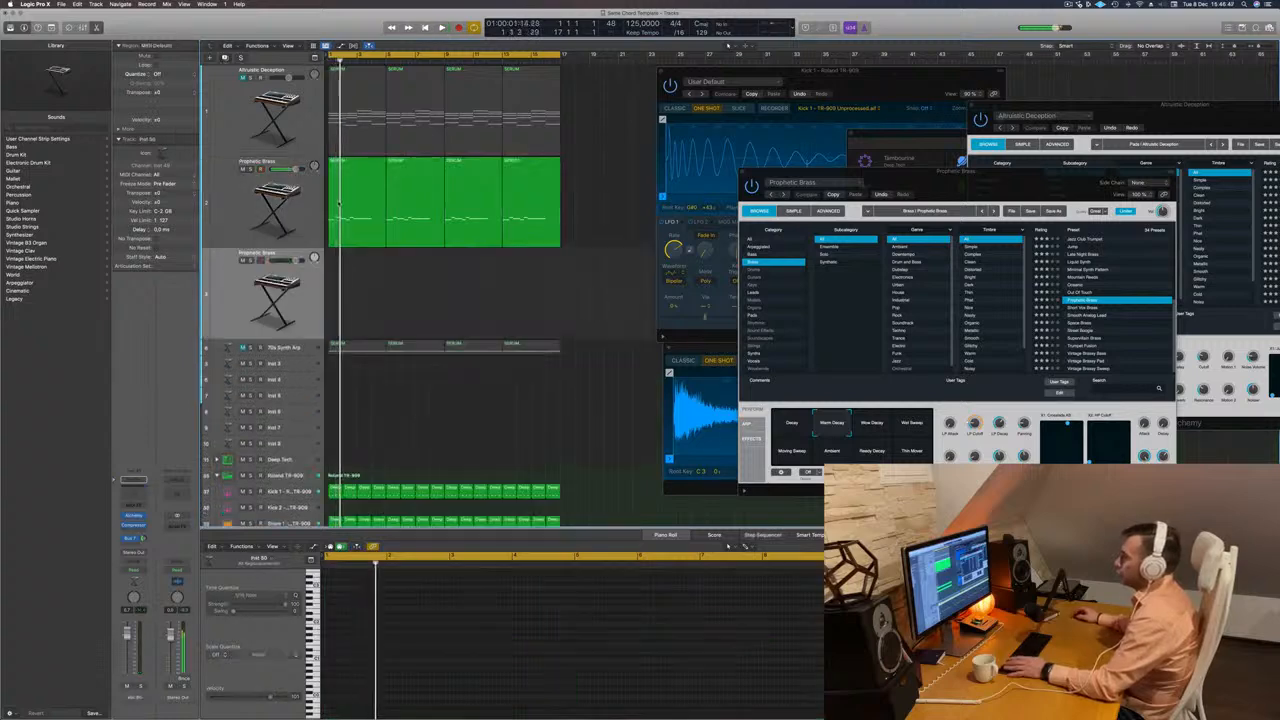
drag(349, 198, 350, 285)
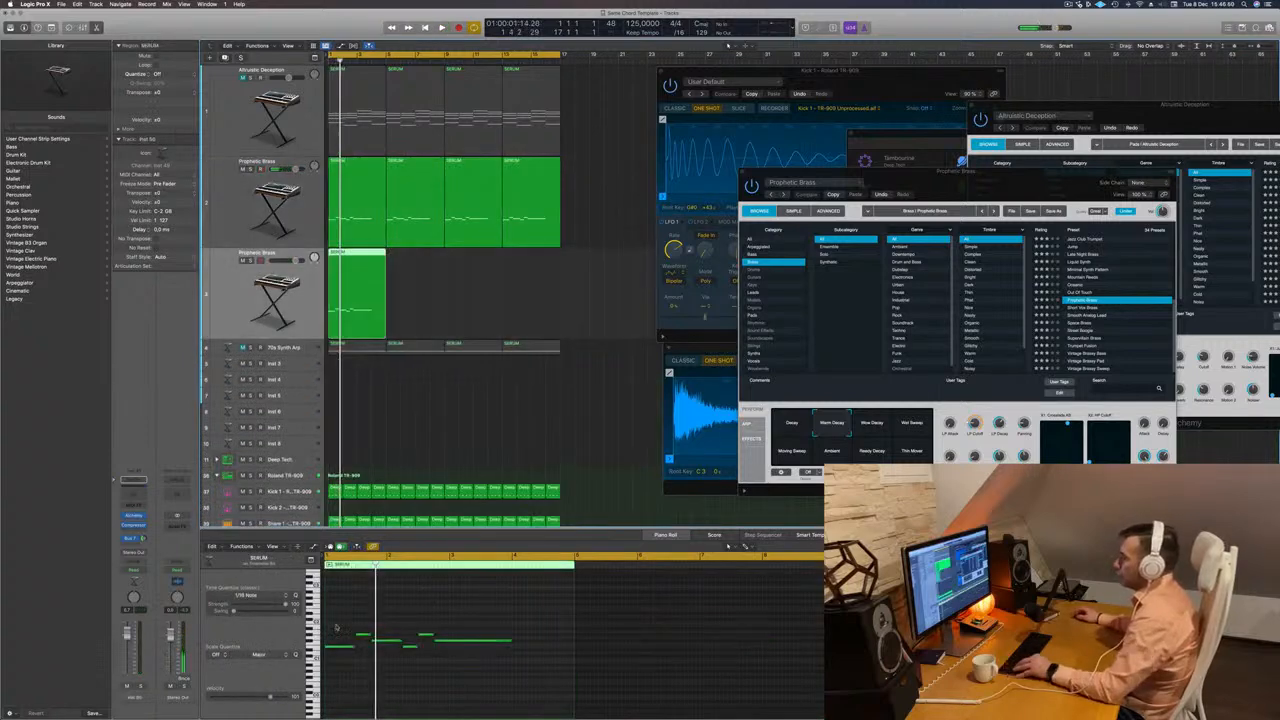
Reduce the copied region to its last note, move that note to bar 4, and repeat the region to fill sixteen bars.
drag(336, 627, 431, 691)
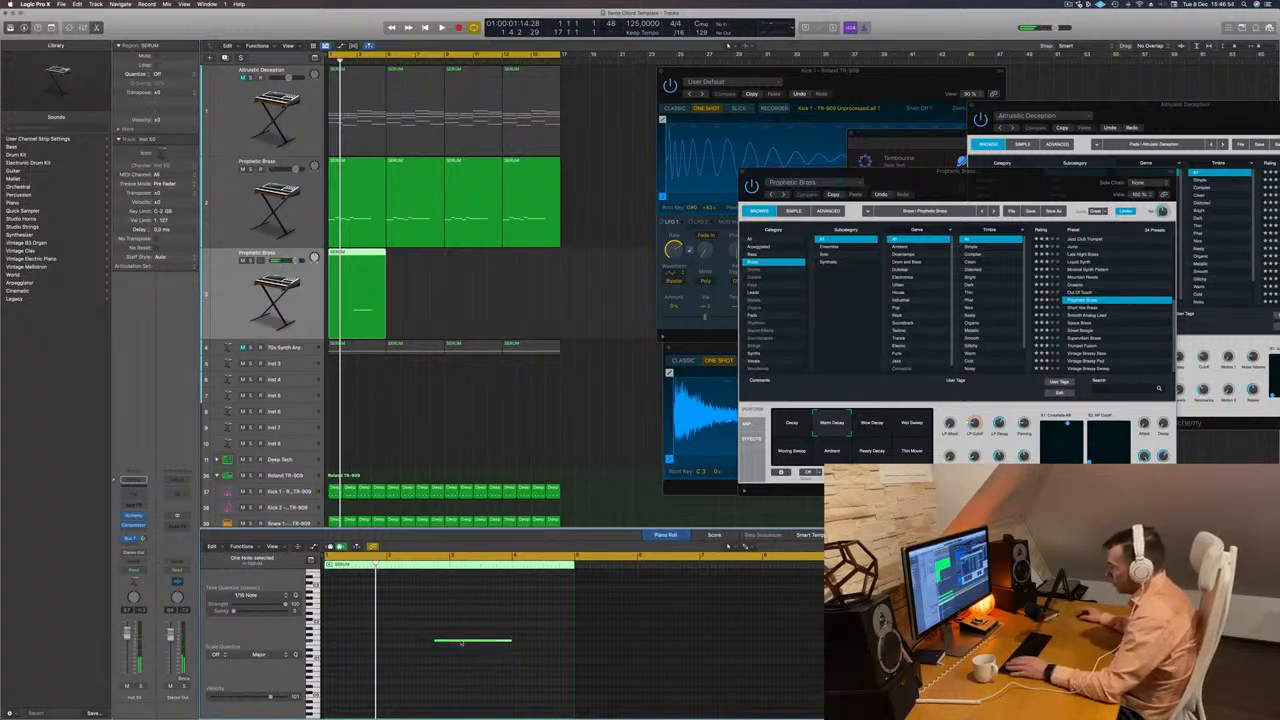
drag(461, 643, 569, 644)
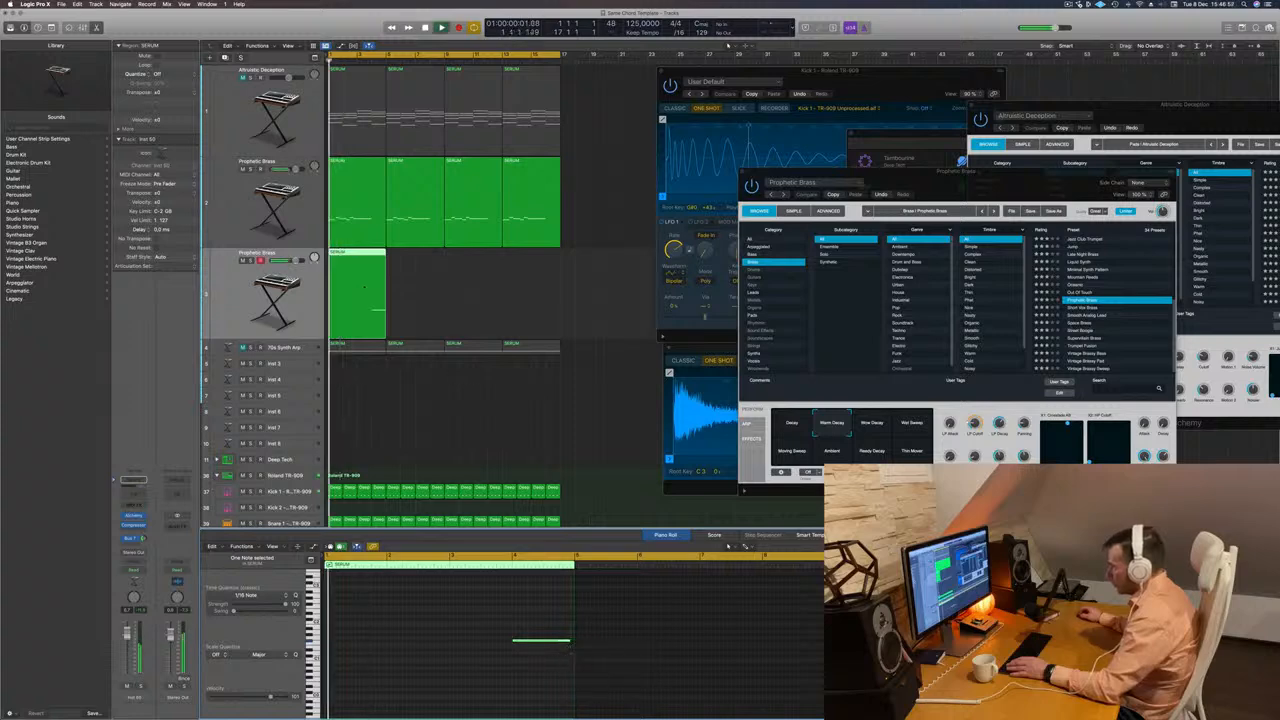
drag(363, 262, 461, 257)
key(space)
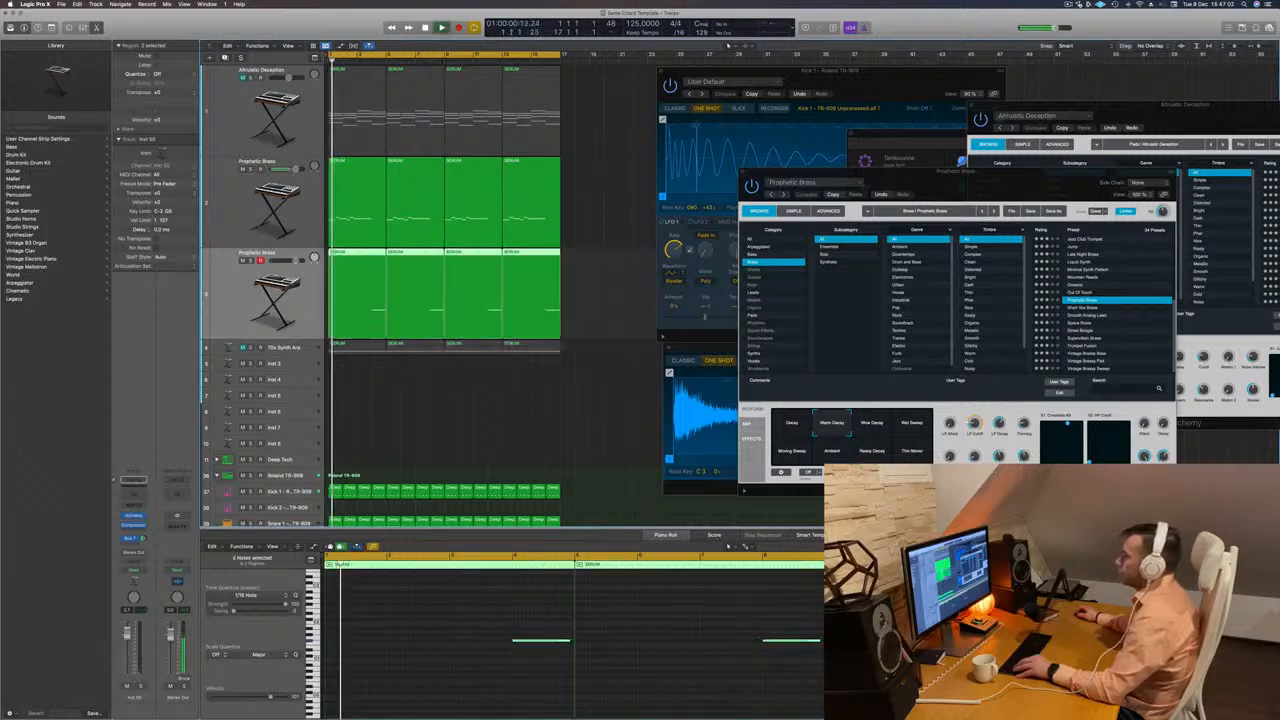
Audition Space Brass and Street Boogie on the duplicated track, lower its volume slightly and load Supervillain Brass.
click(133, 517)
drag(661, 124, 817, 171)
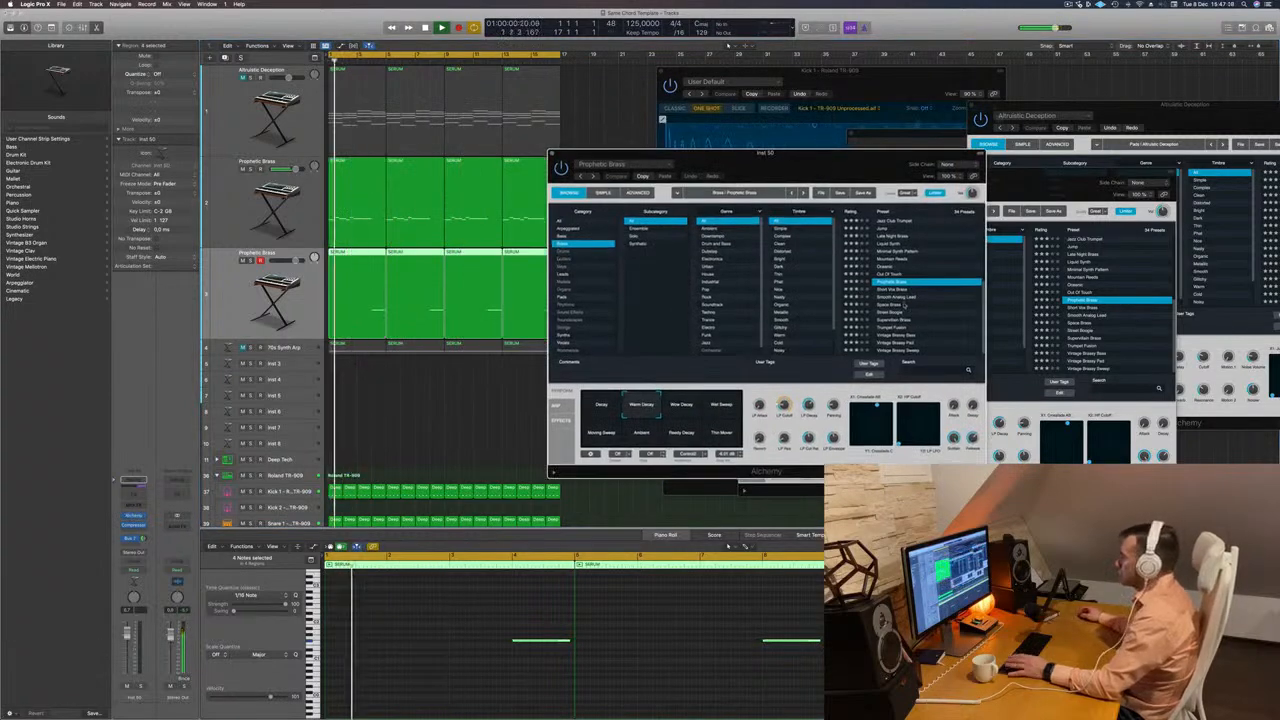
click(900, 303)
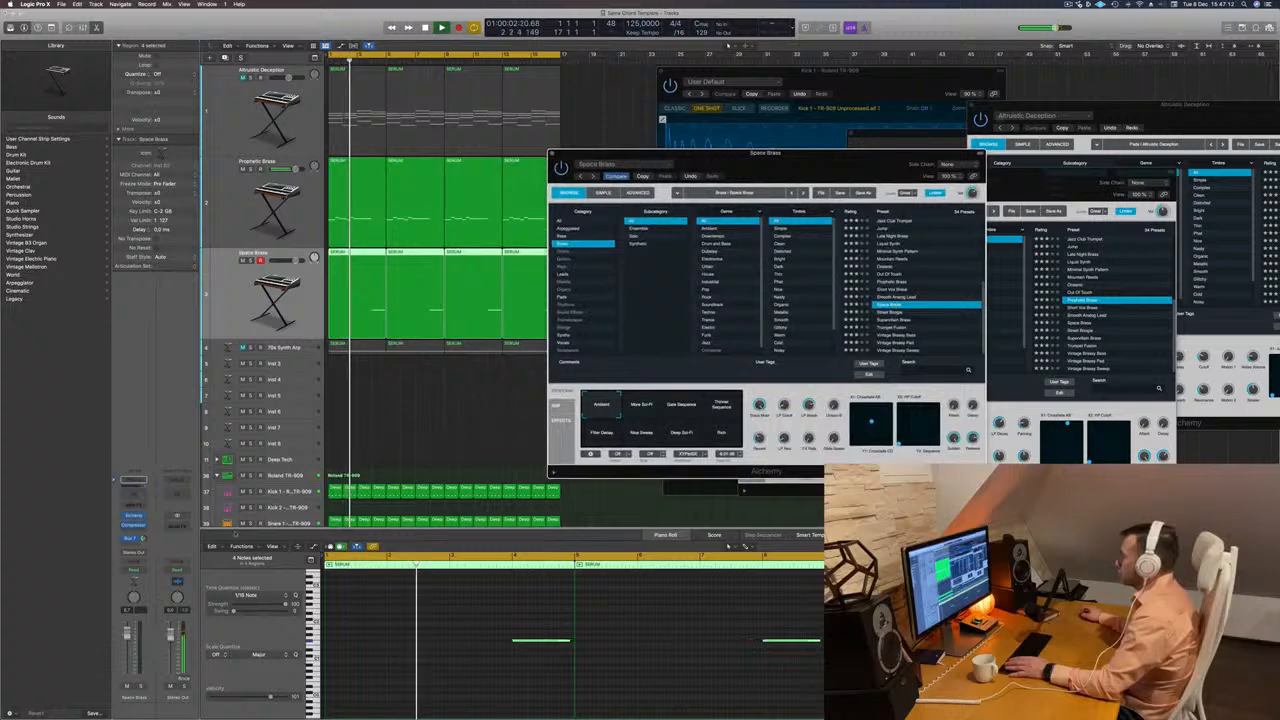
drag(296, 260, 291, 261)
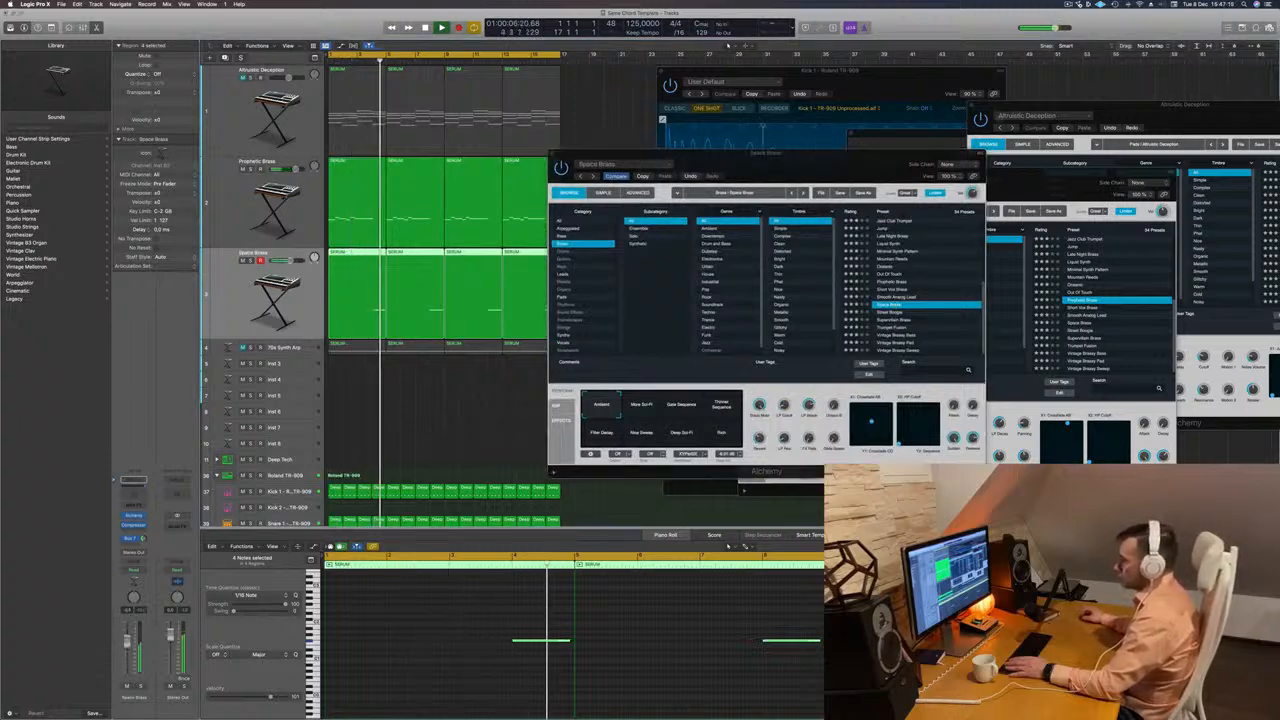
click(880, 312)
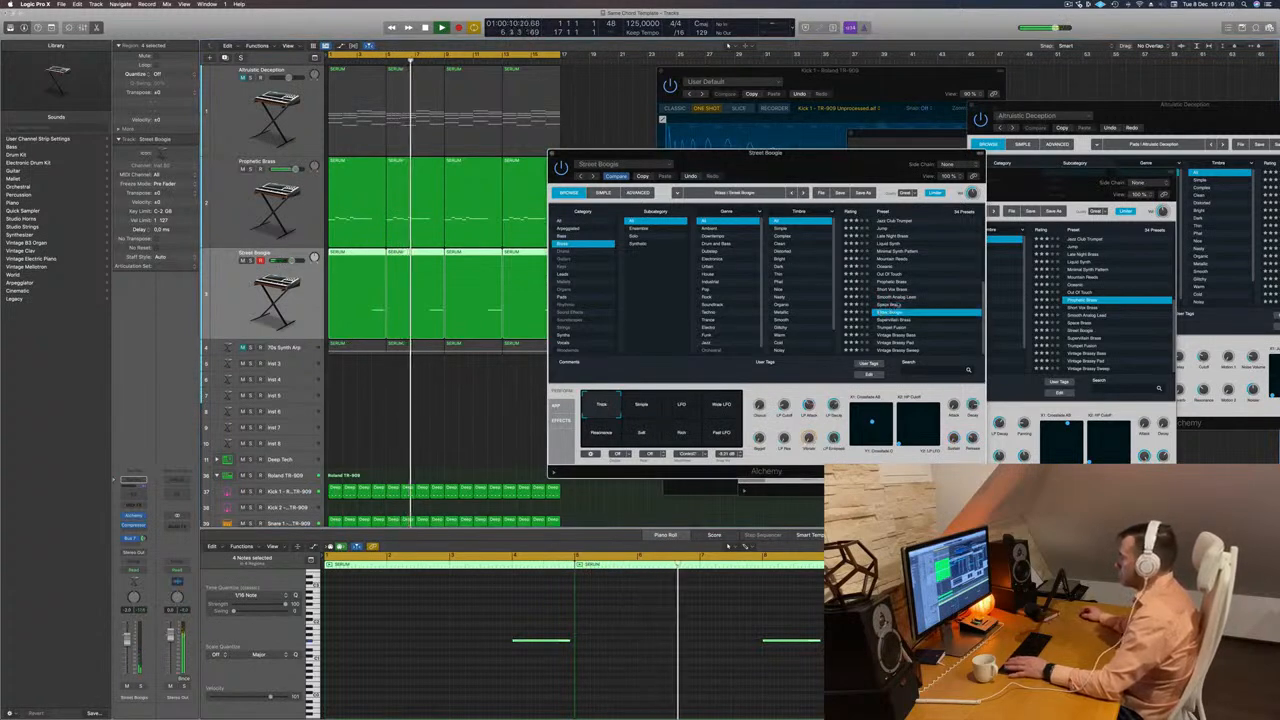
click(895, 321)
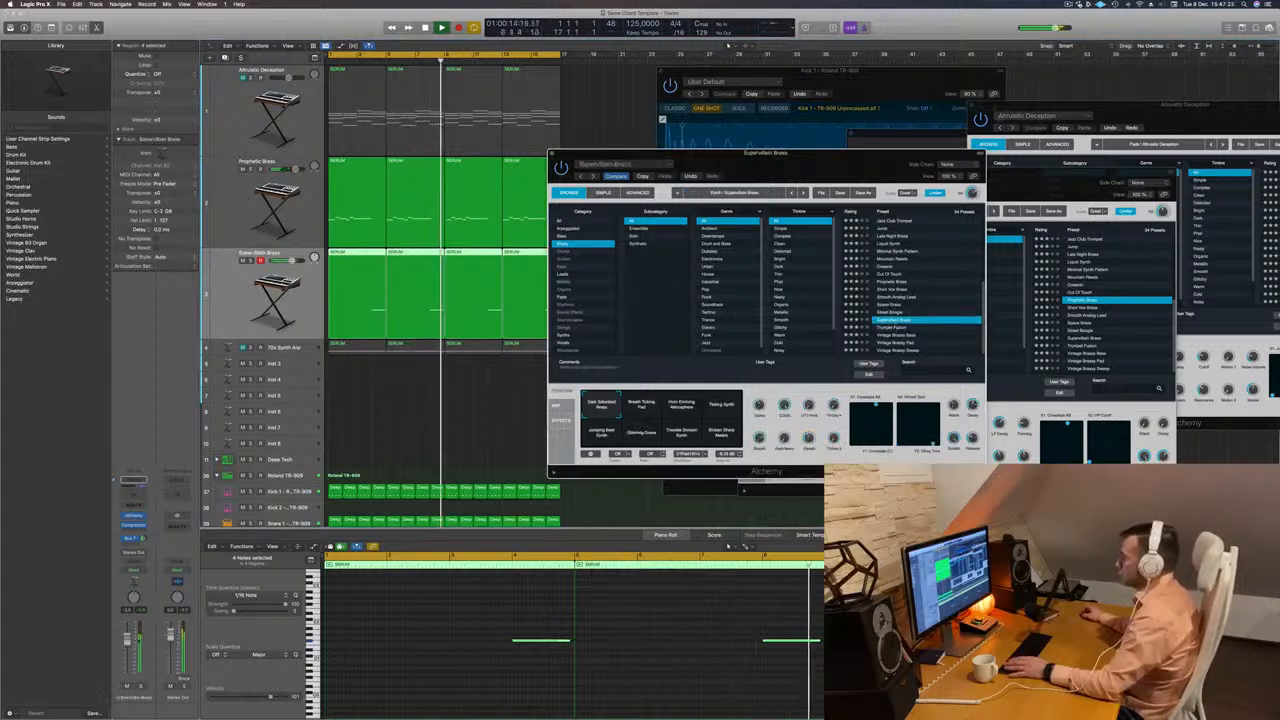
Lower the Supervillain Brass track's volume while playing the song from the start, and close its instrument window.
drag(762, 153, 875, 130)
key(space)
key(Return)
key(space)
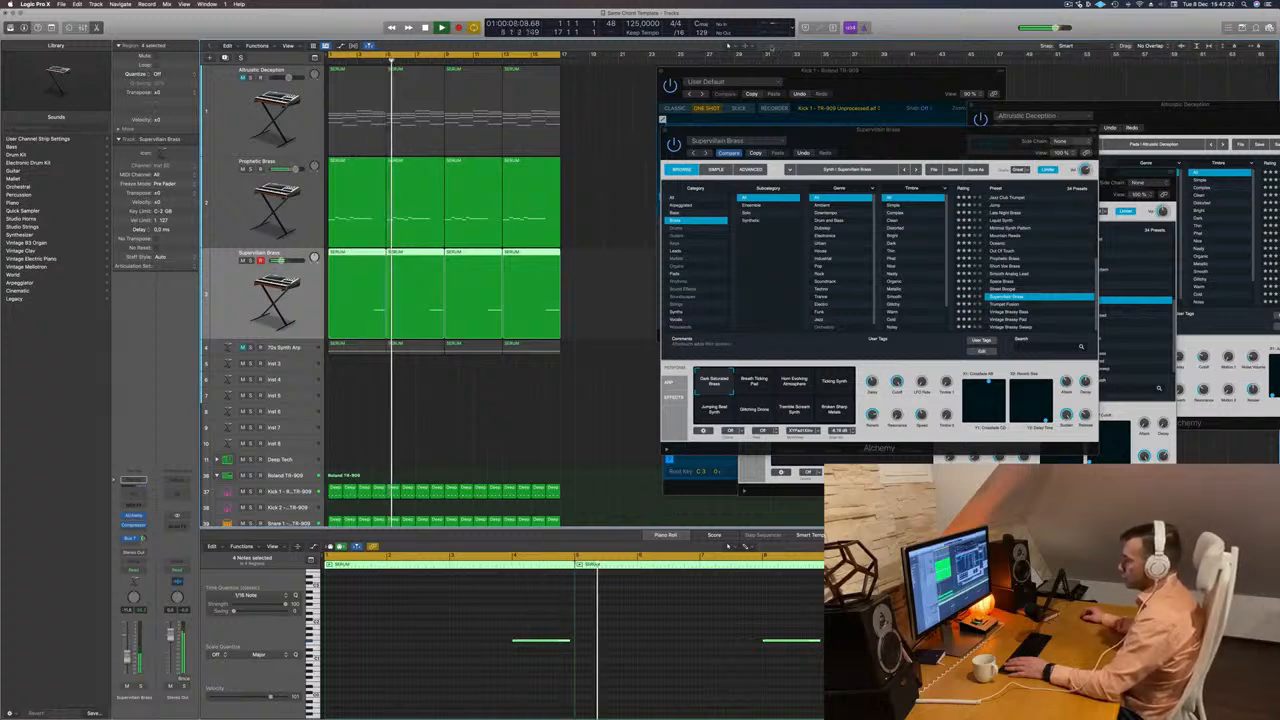
drag(664, 132, 607, 128)
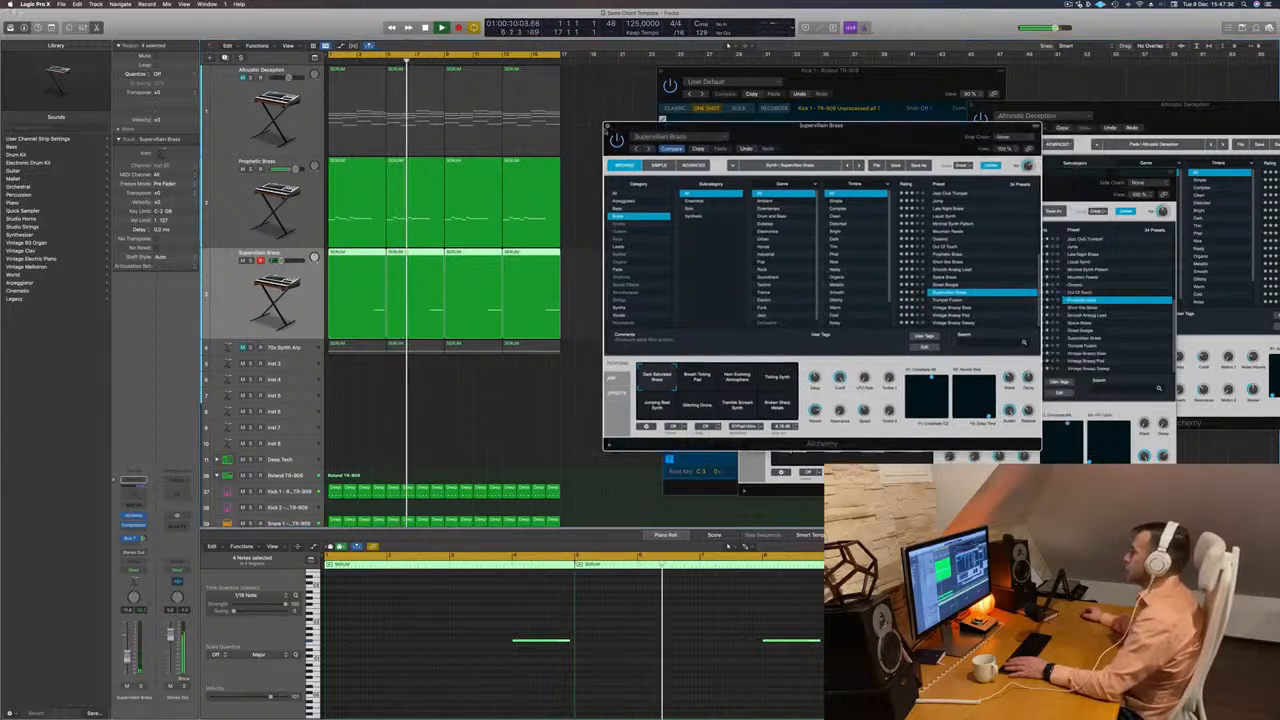
click(607, 127)
Duplicate the Altruistic Deception chord track as an empty track directly below it.
key(Return)
key(Up)
key(Up)
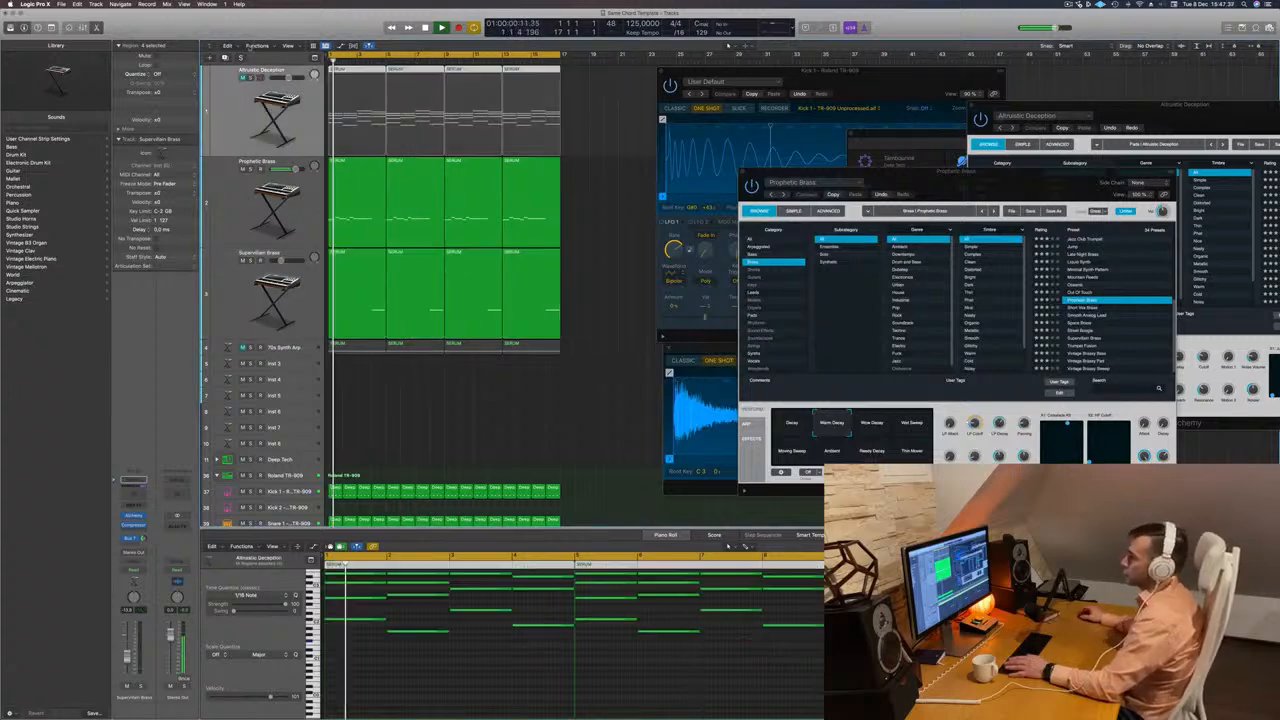
key(super+d)
key(r)
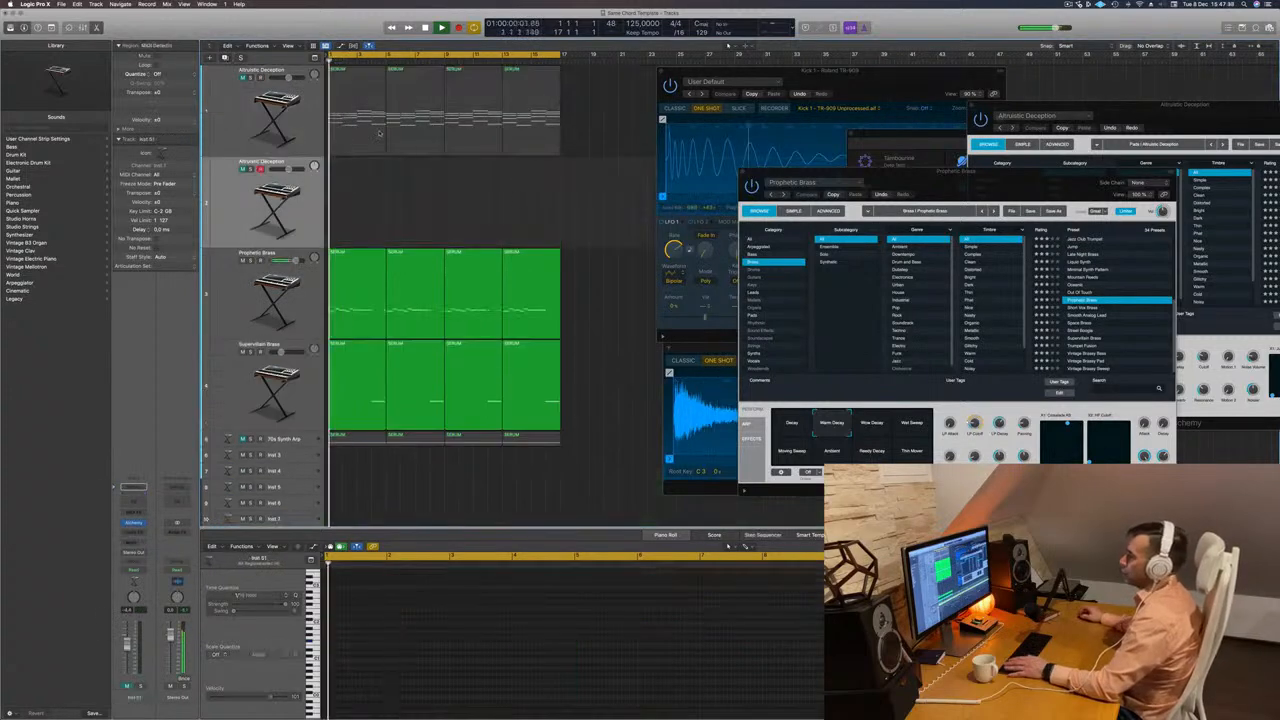
Copy the first chord region onto the duplicated track and delete its upper notes, keeping only the lowest note of each chord.
scroll(407, 617, up, 4)
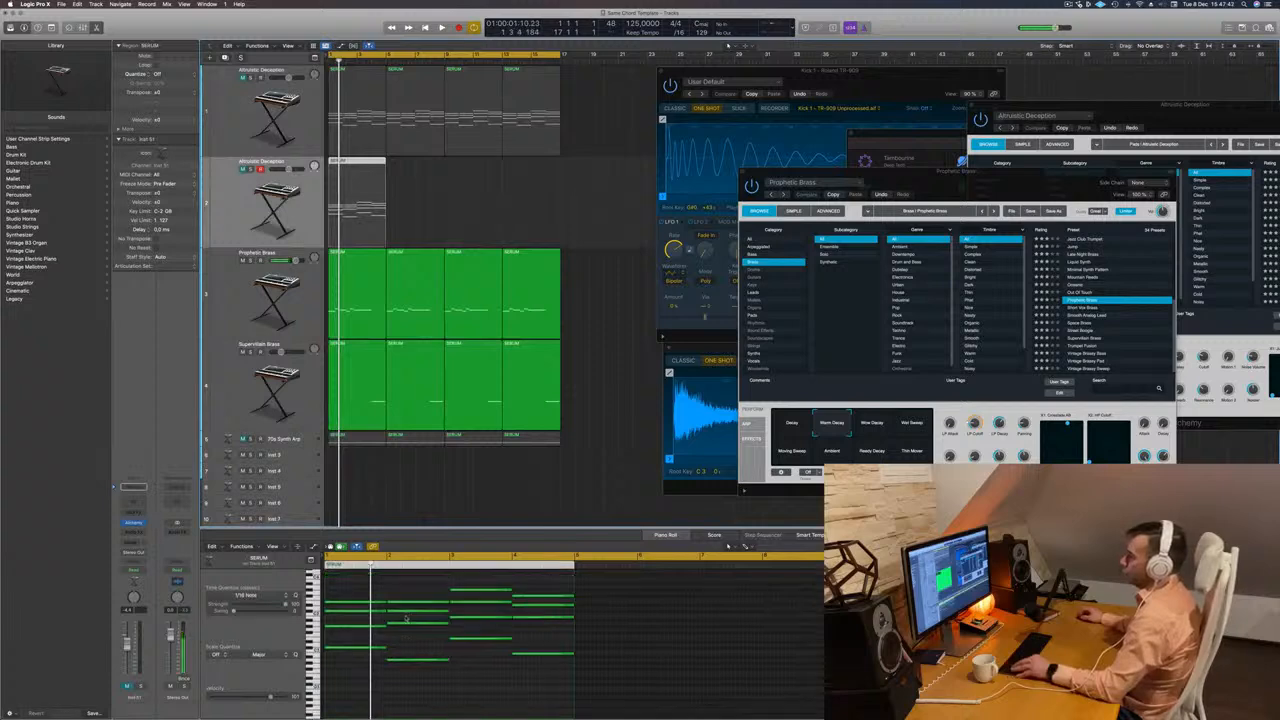
drag(346, 593, 513, 647)
key(Delete)
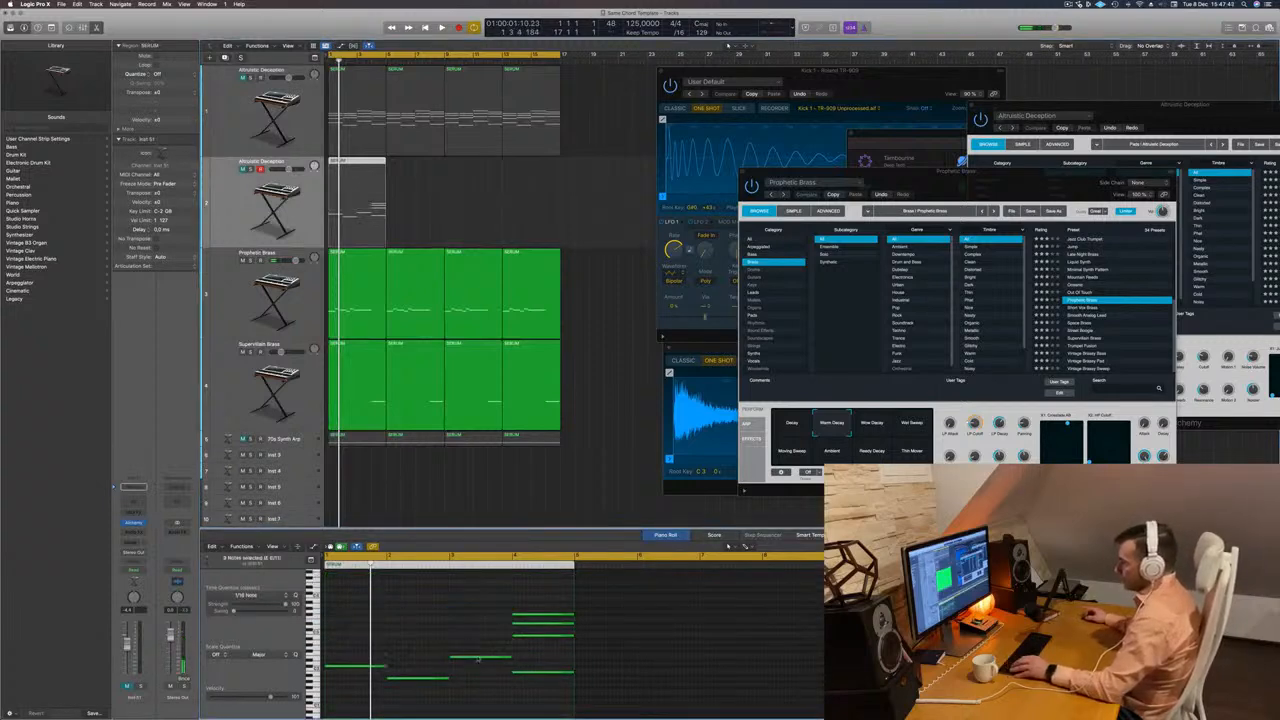
key(space)
drag(449, 617, 557, 643)
drag(541, 599, 543, 651)
key(Delete)
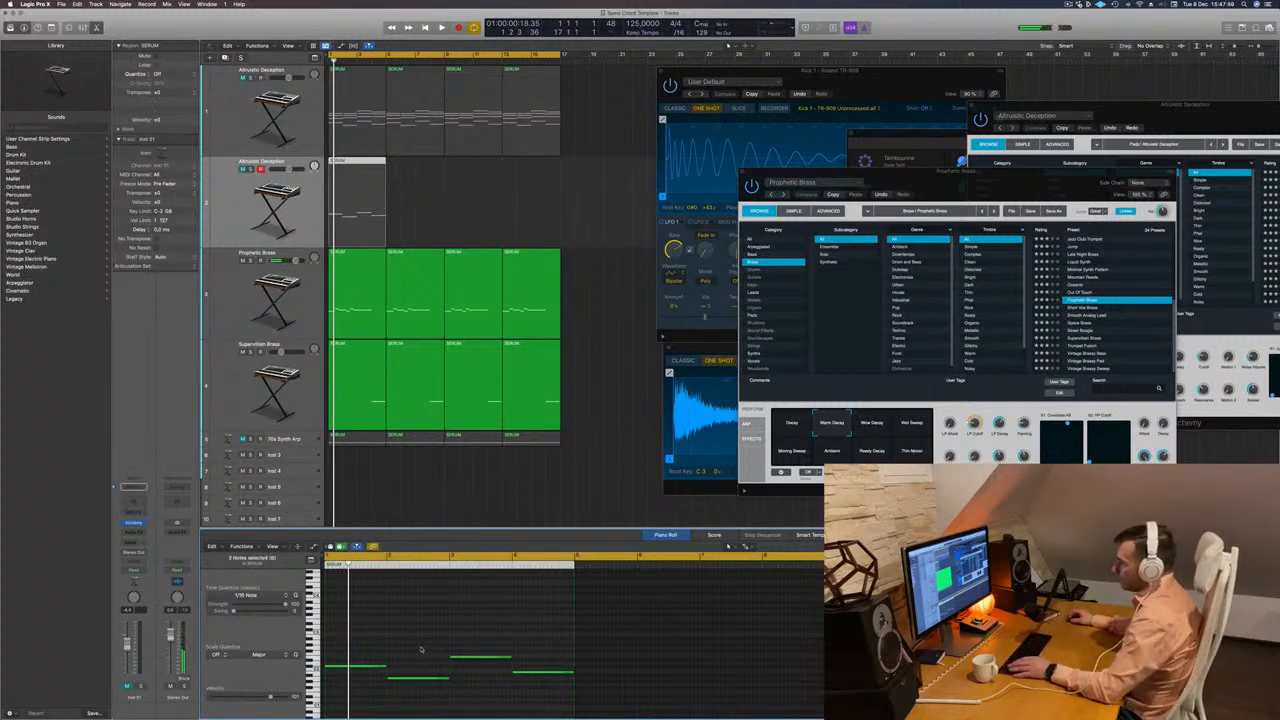
Shorten the four bass notes, start them off the beat, and duplicate them to give two equal notes per bar.
drag(378, 647, 498, 694)
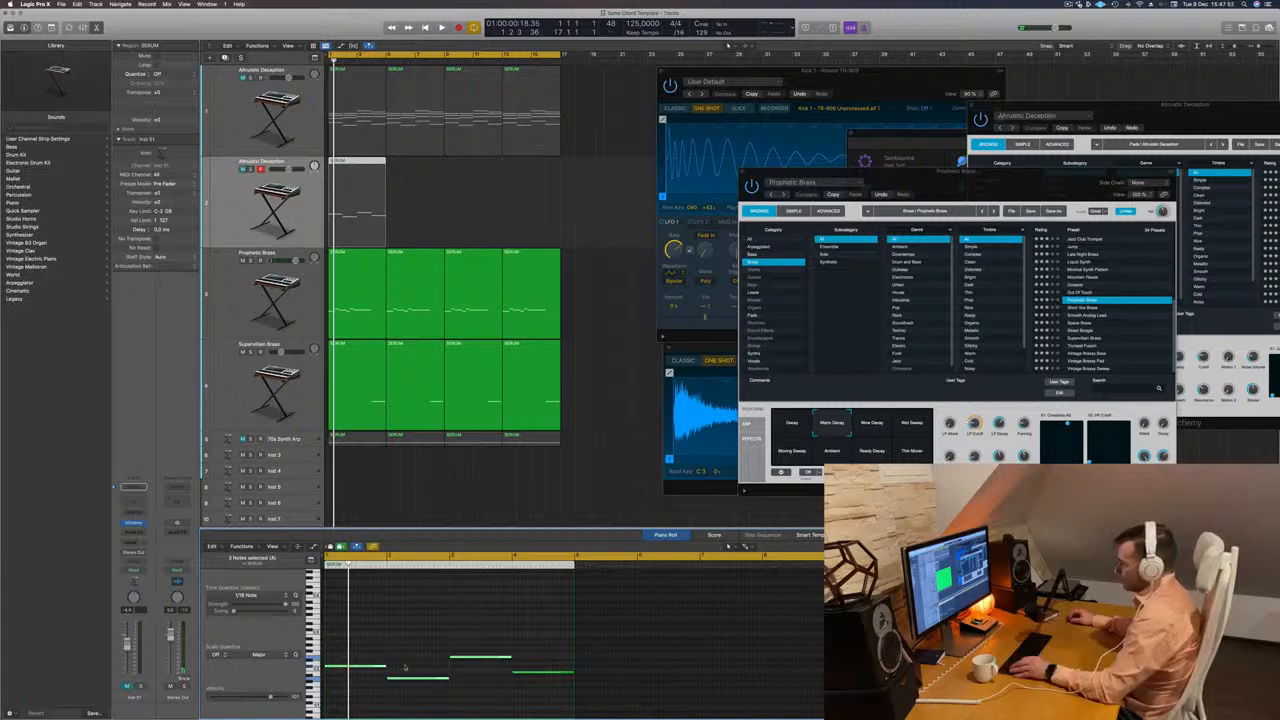
drag(380, 643, 530, 696)
key(super+Right)
key(super+Right)
scroll(430, 661, left, 1)
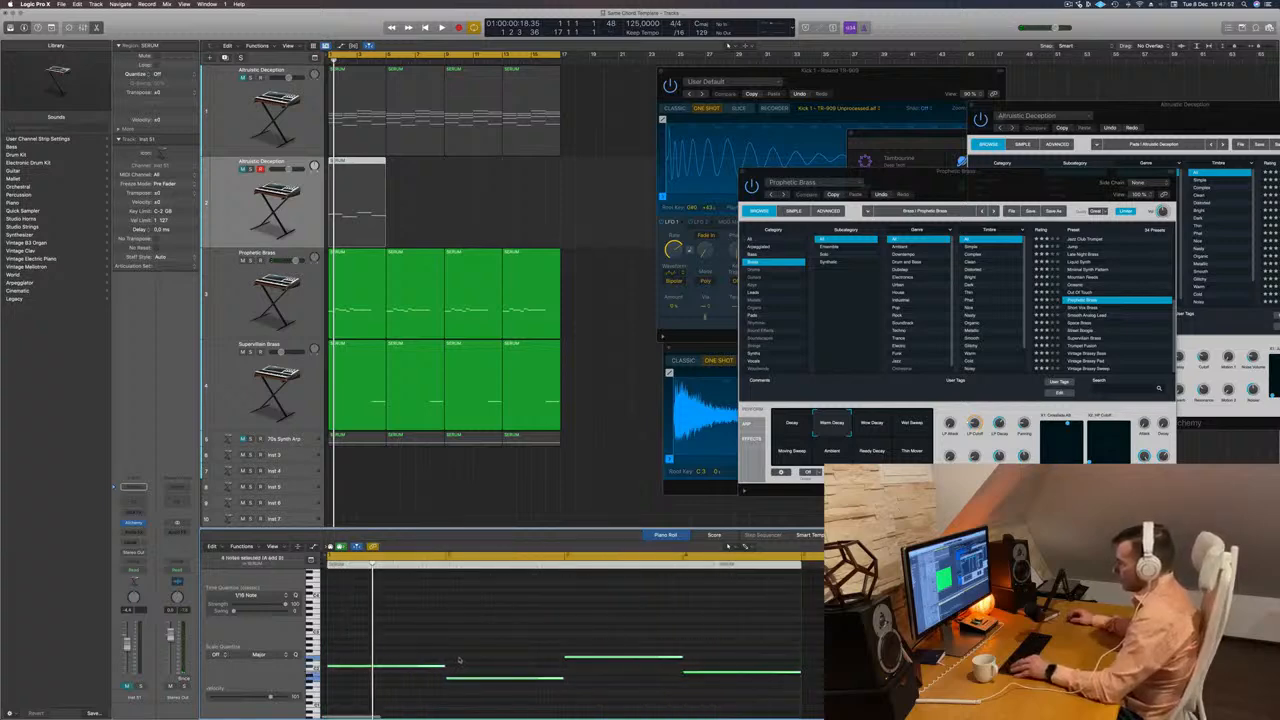
drag(441, 665, 378, 668)
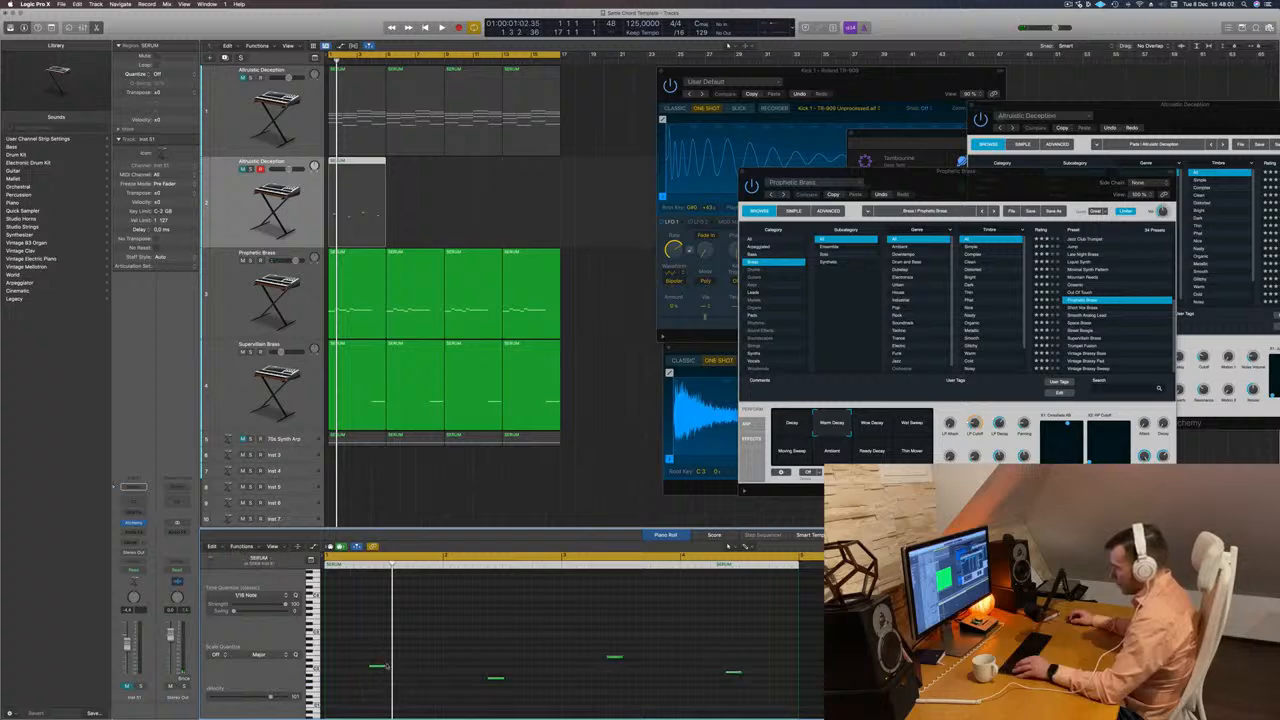
drag(385, 667, 457, 673)
key(space)
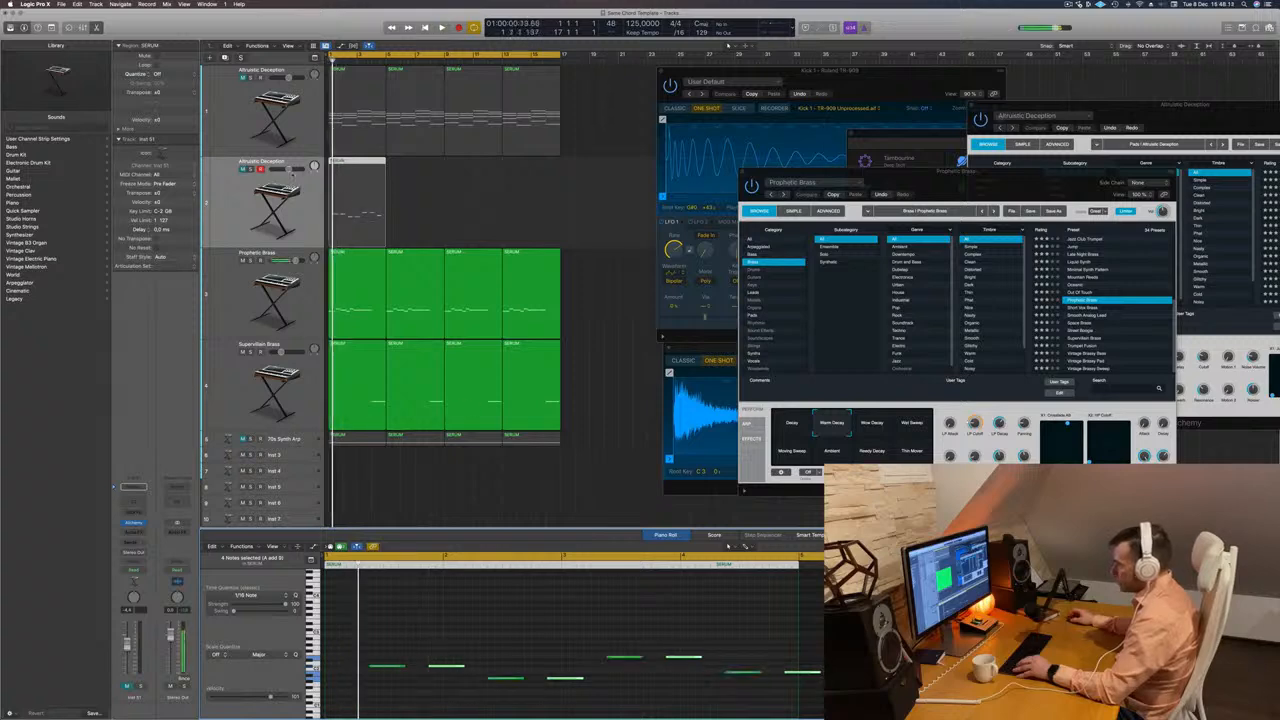
Unmute the new bass track, play it, and open its Alchemy instrument window.
click(228, 207)
key(space)
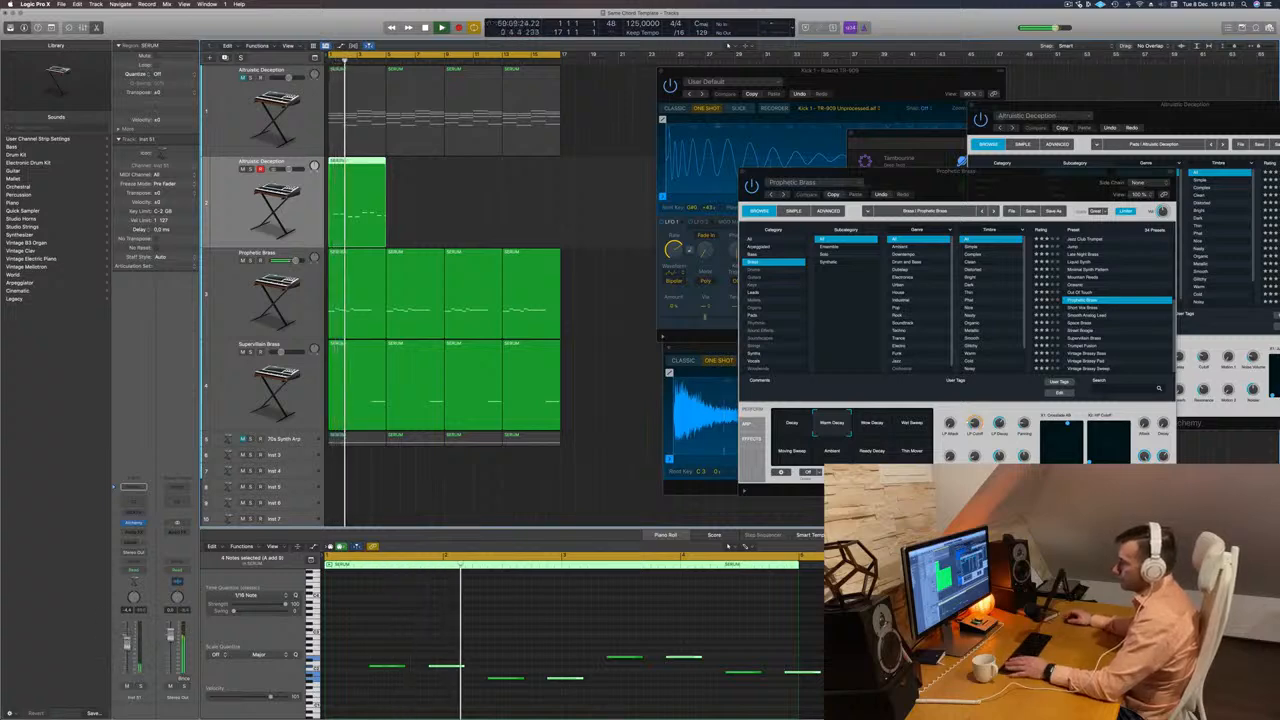
click(134, 523)
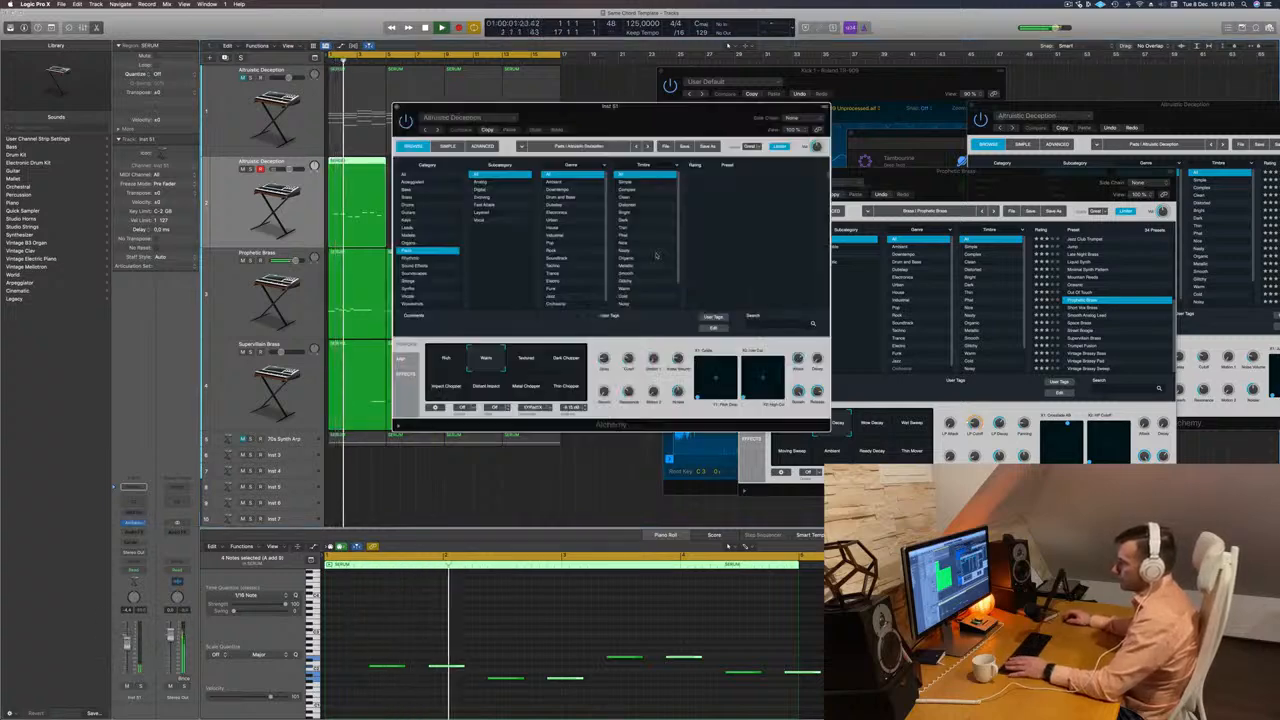
drag(649, 116, 807, 177)
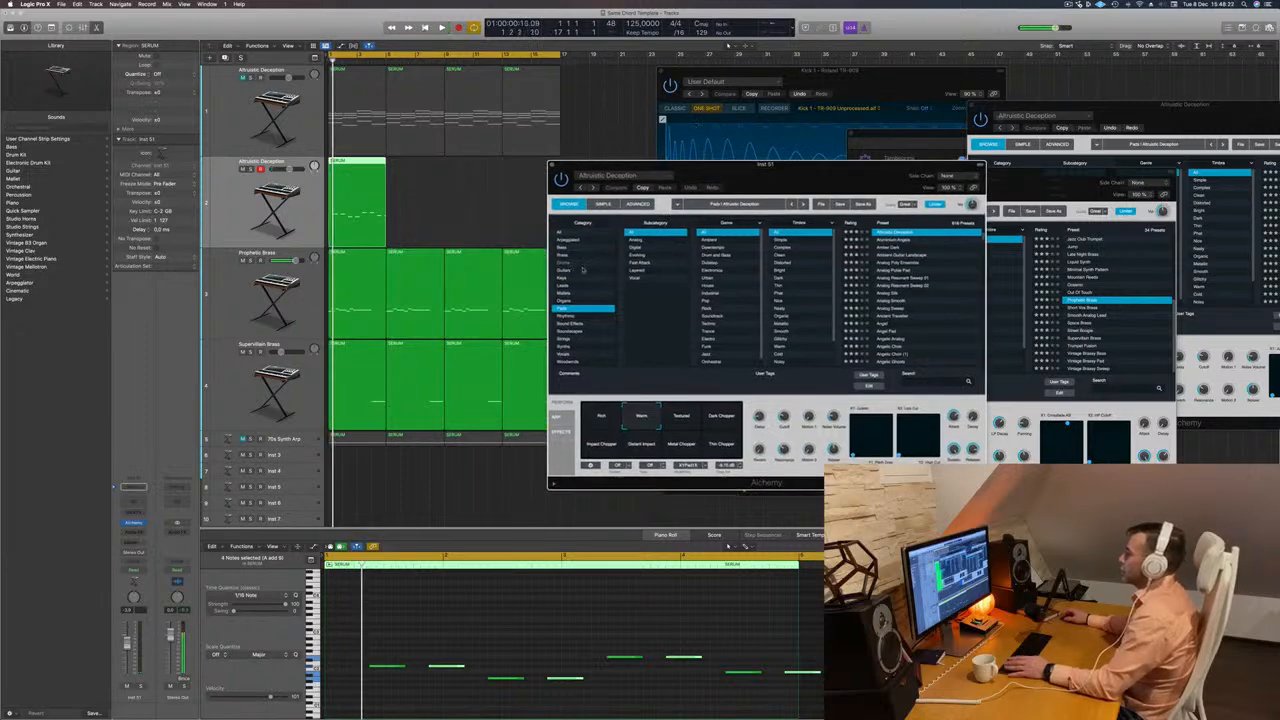
Load the Europa Bass preset from Alchemy's Bass category and play the bass line with it.
click(563, 249)
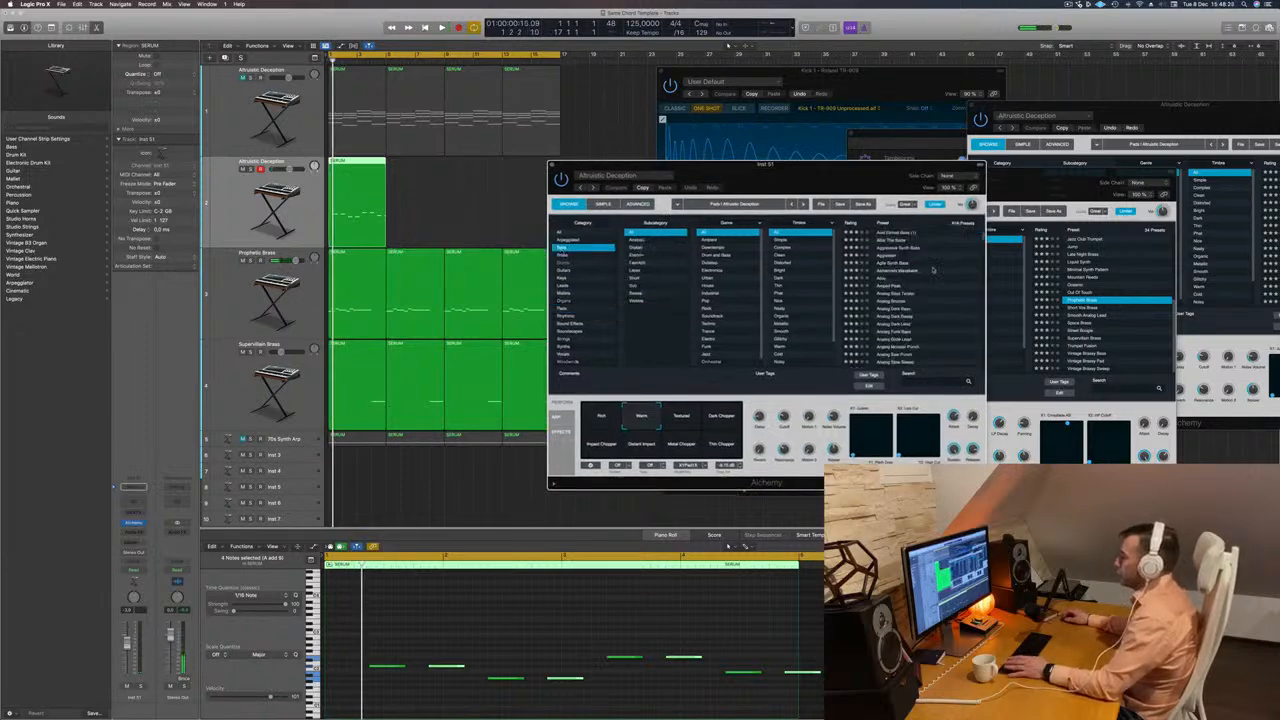
scroll(928, 266, up, 5)
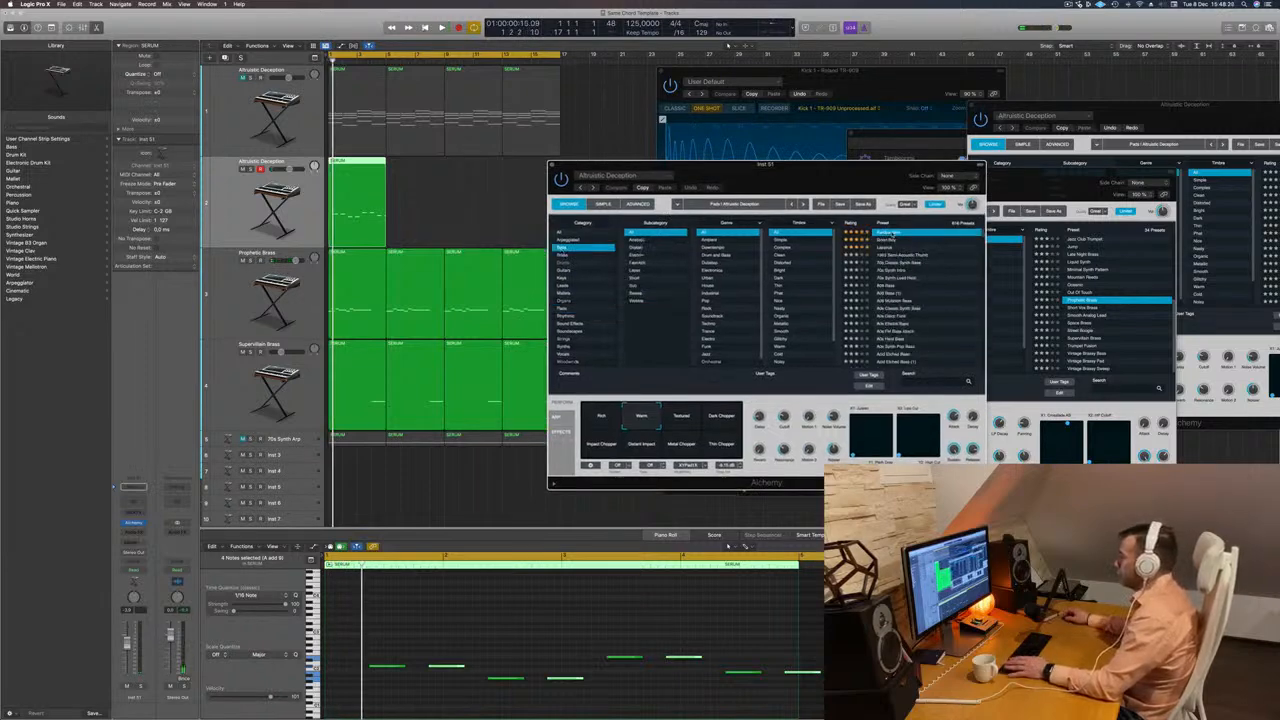
drag(840, 180, 848, 180)
key(space)
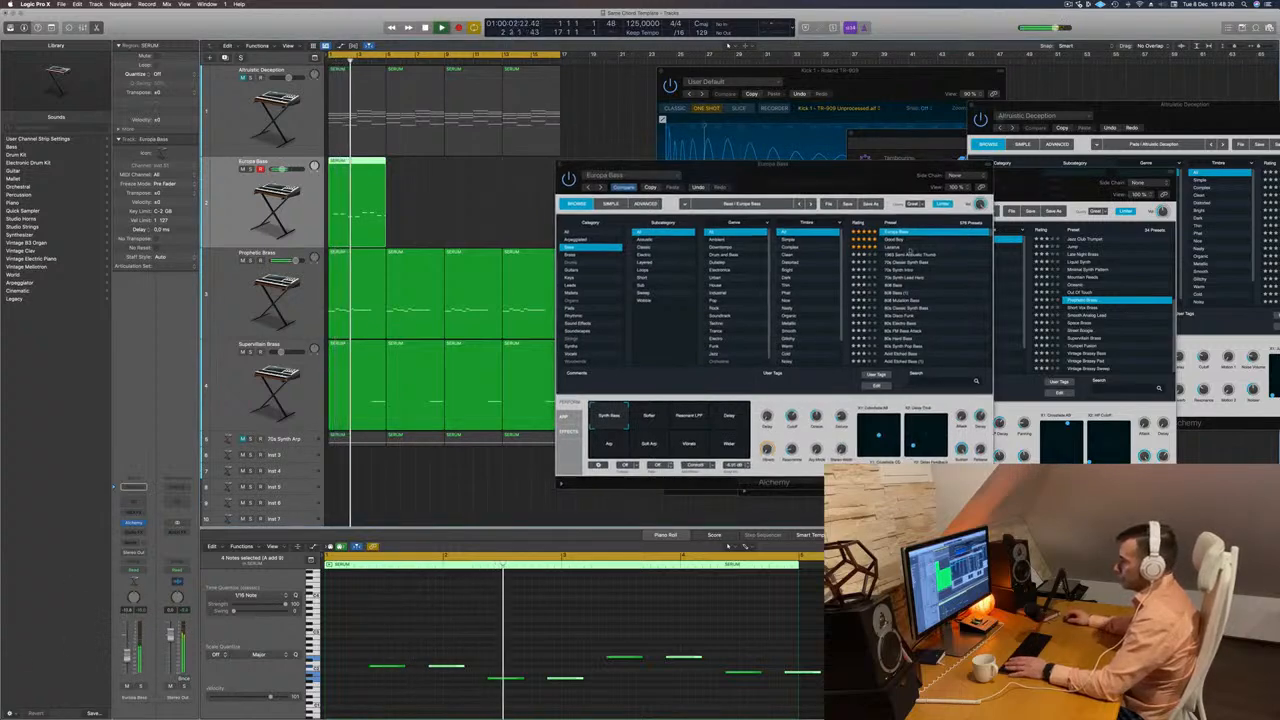
Audition the presets Good Boy, Lazarus, 70s Classic Synth Bass and 808 Bass on the playing bass line.
click(895, 239)
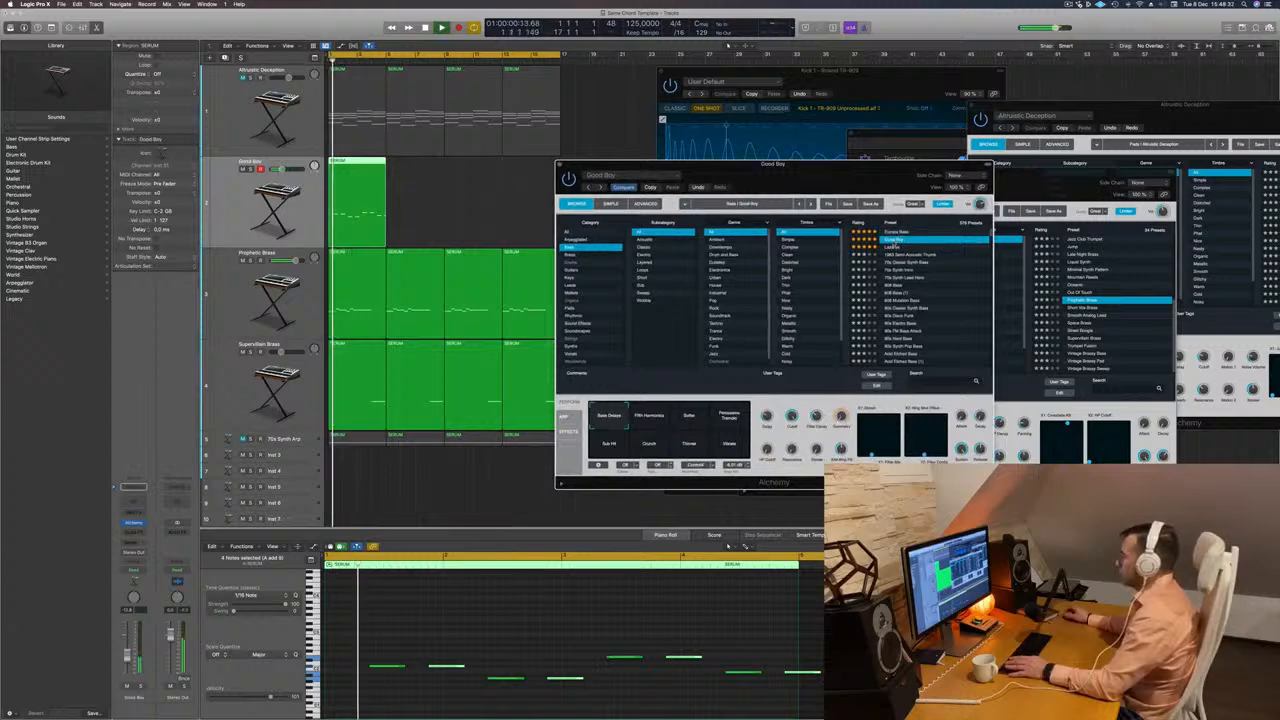
click(891, 247)
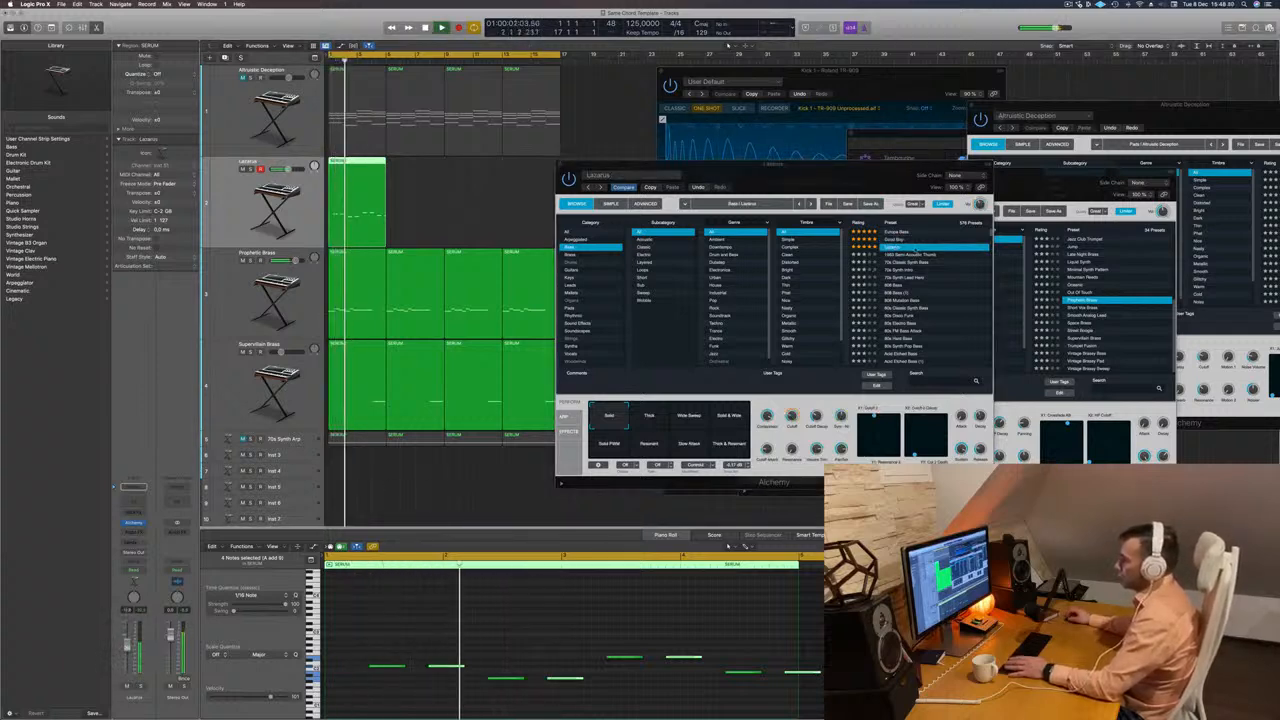
click(900, 262)
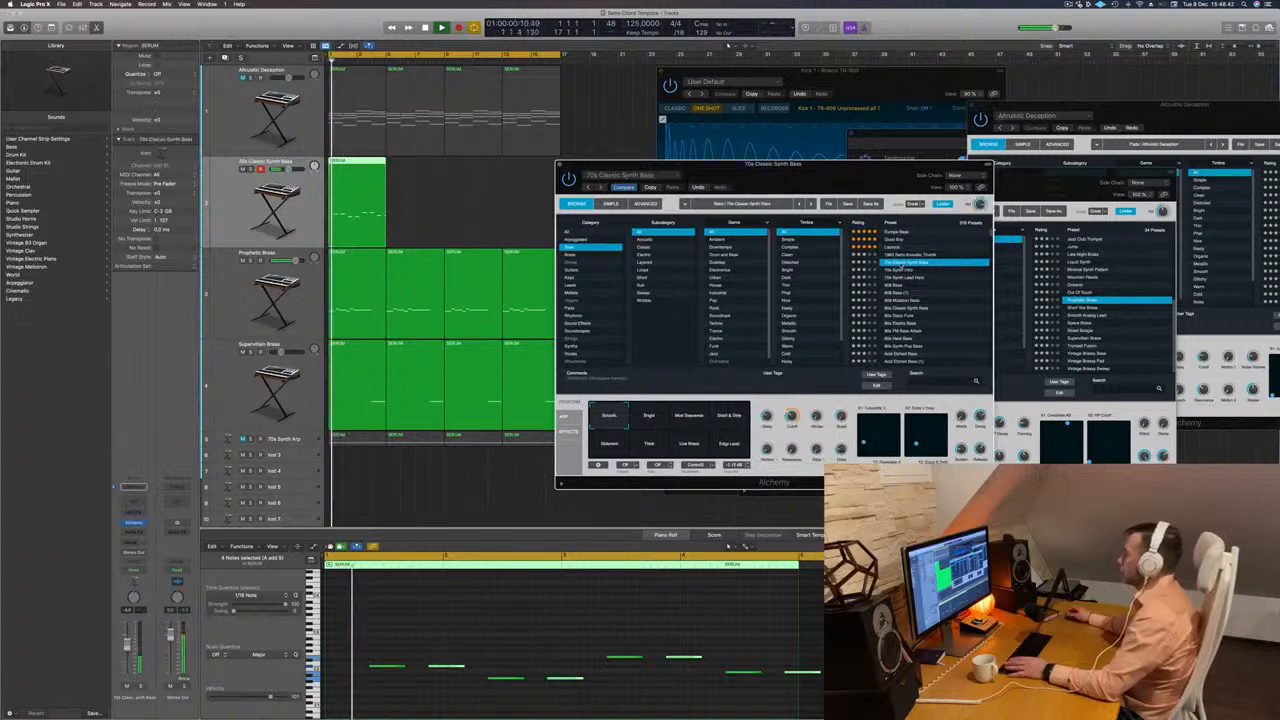
click(900, 270)
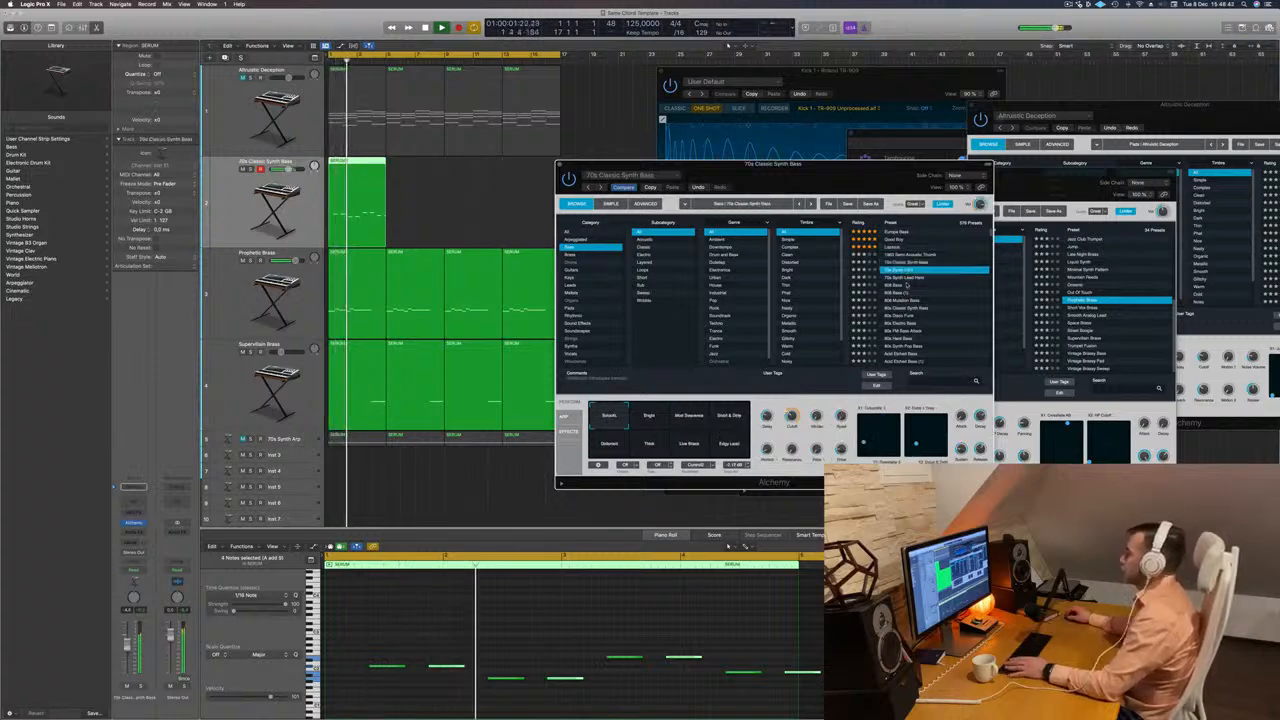
click(895, 286)
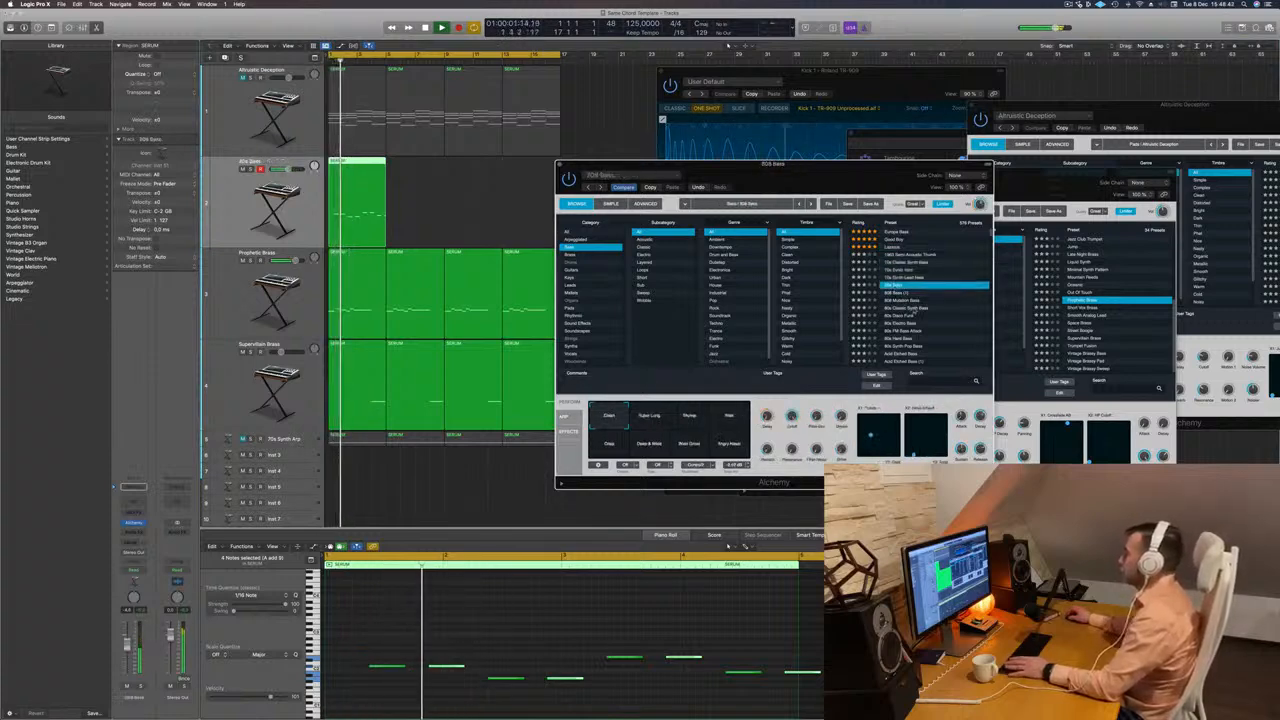
scroll(914, 310, down, 2)
Select all the bass notes and try them one and two octaves higher during playback.
click(599, 632)
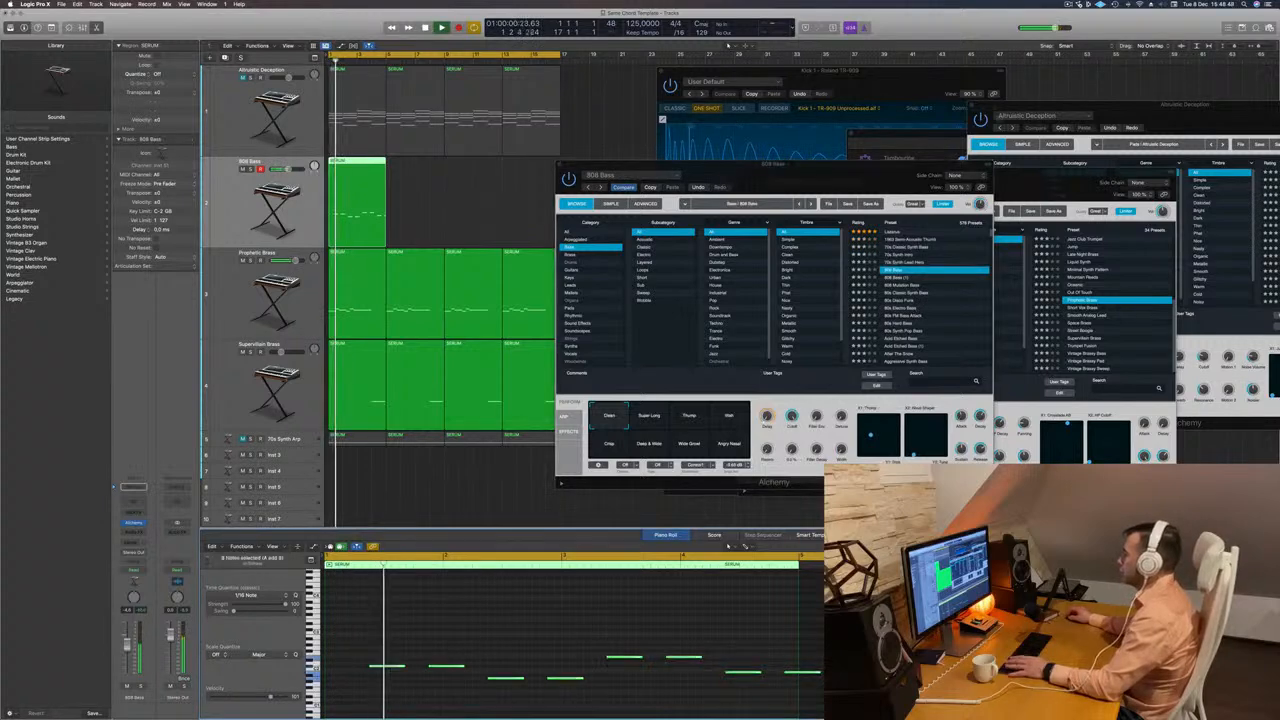
scroll(599, 632, down, 2)
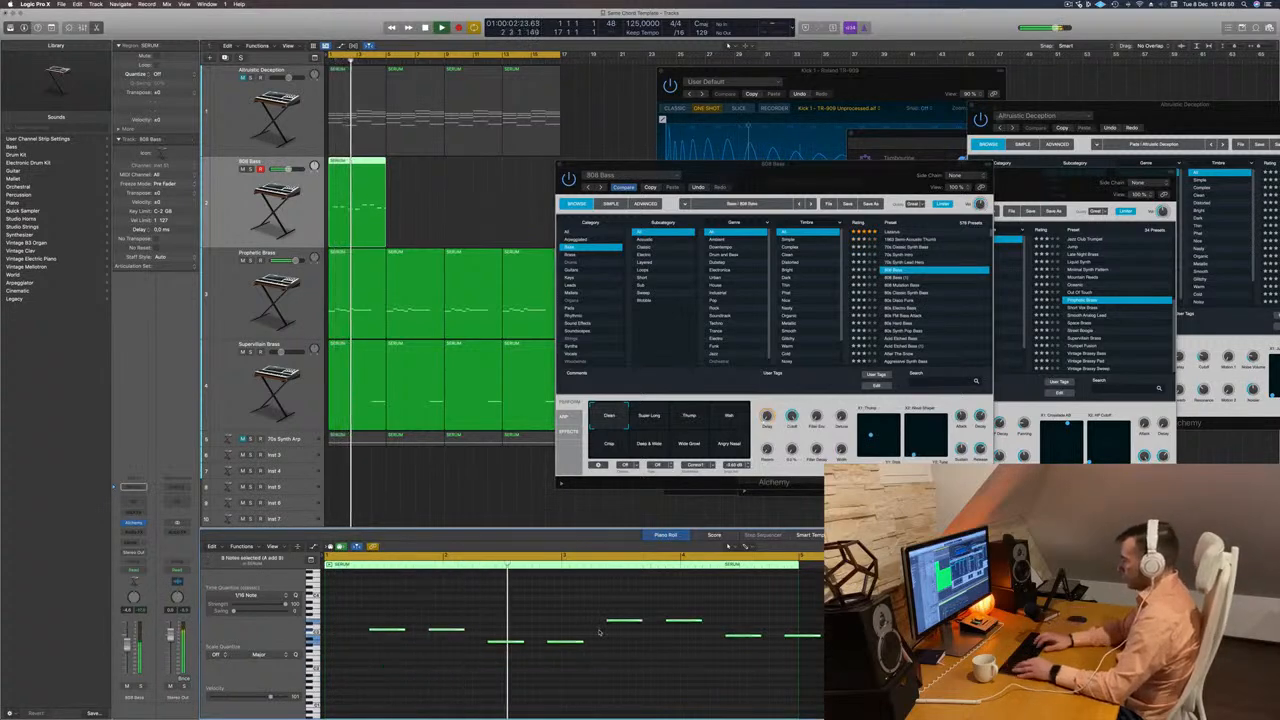
scroll(599, 632, down, 2)
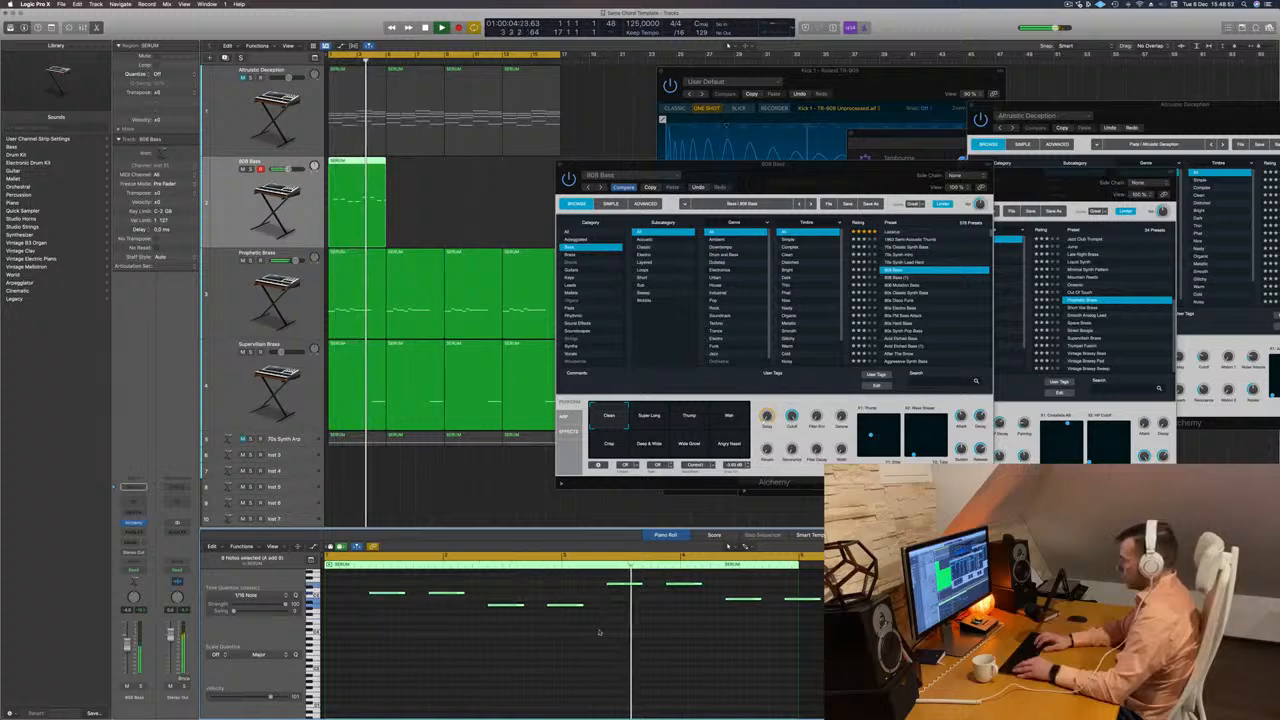
scroll(599, 632, up, 4)
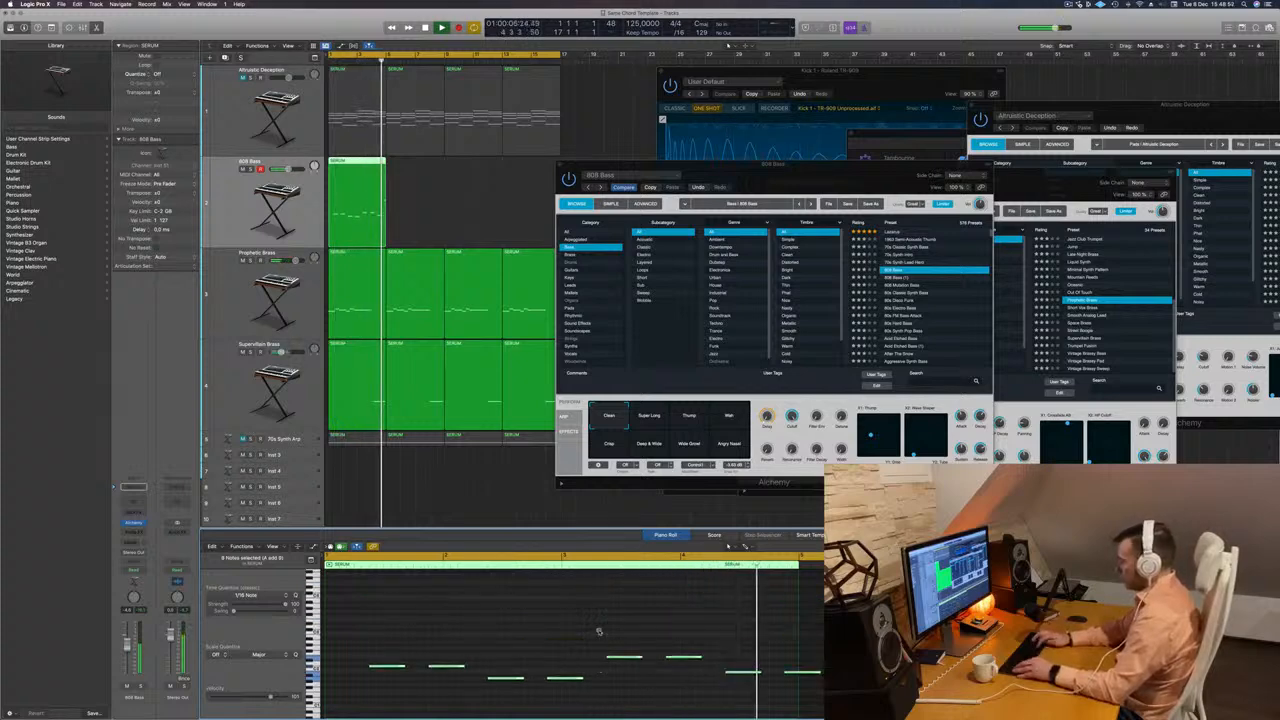
Load the 808 Mutation Bass preset and play the bass line from the start.
drag(849, 175, 800, 173)
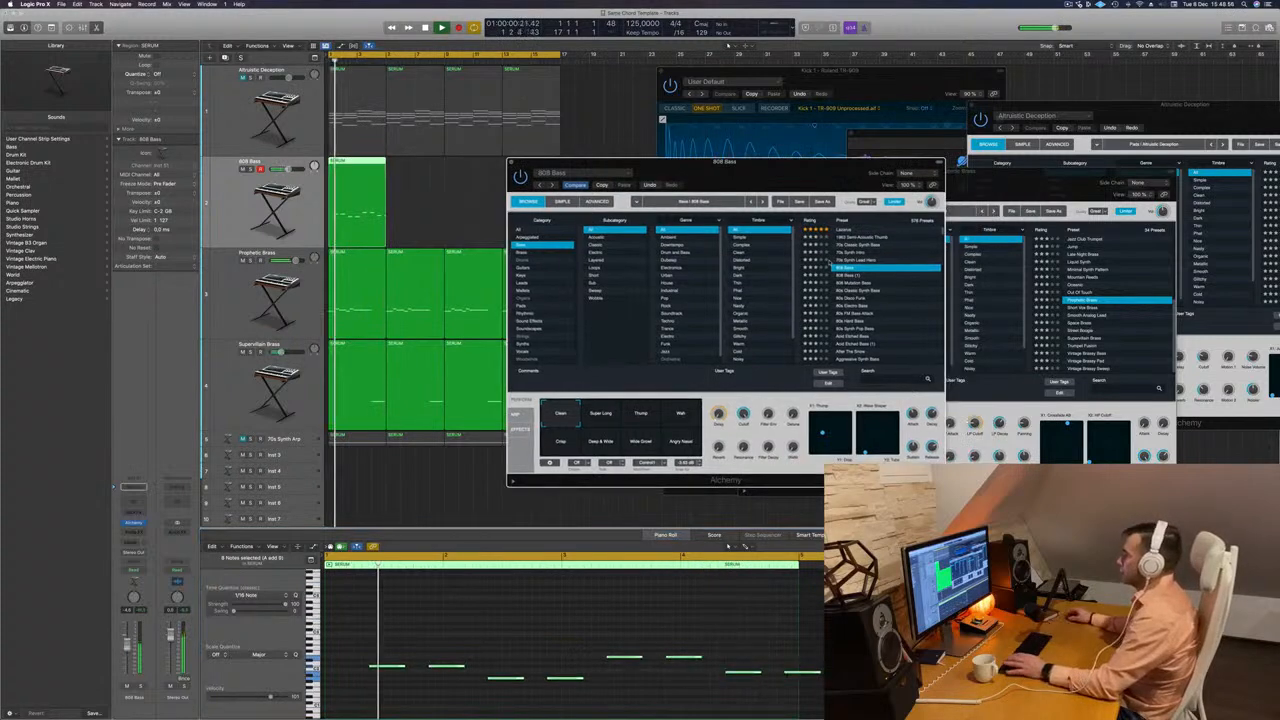
click(848, 284)
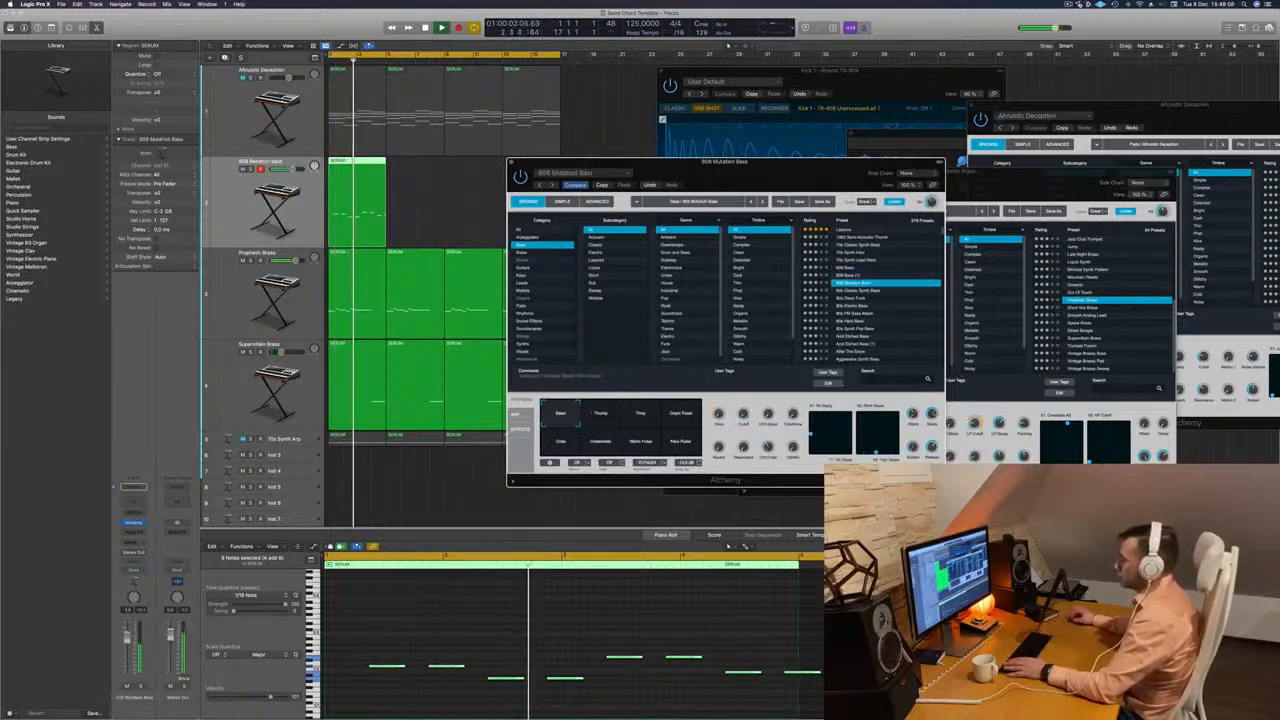
click(429, 637)
key(Return)
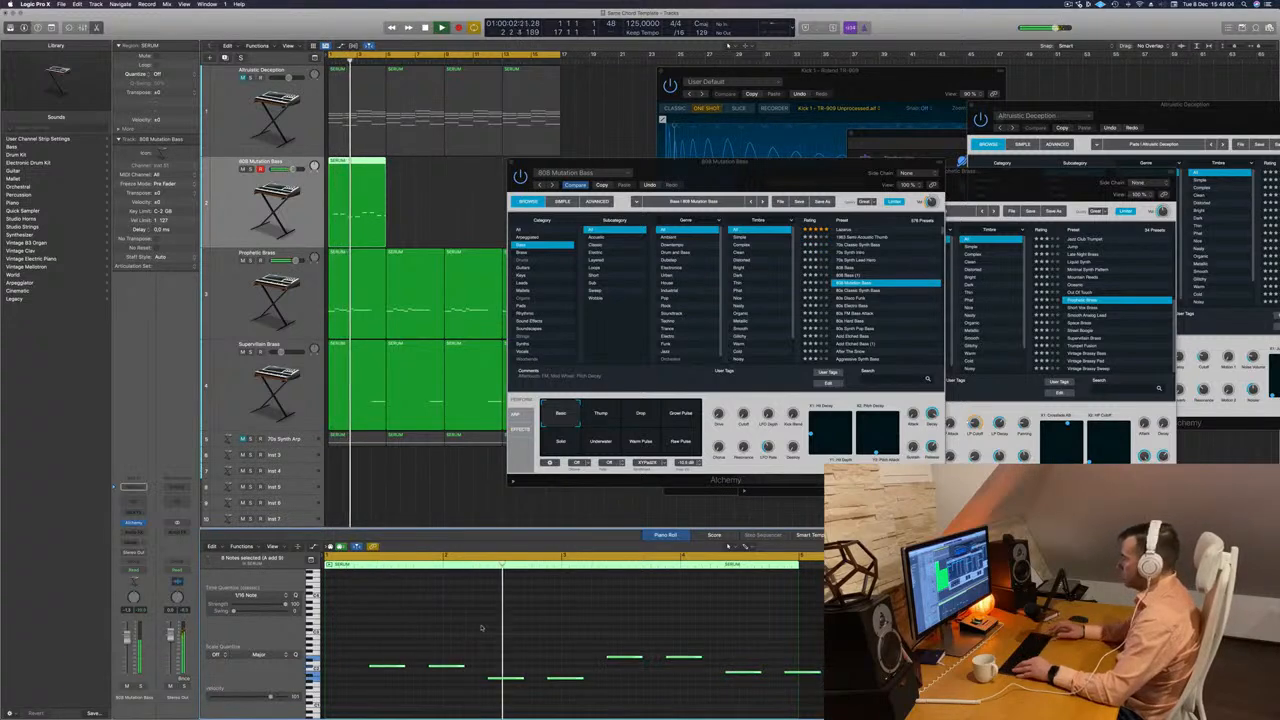
Transpose all the bass notes up one octave and move them an eighth note earlier while playing from the start.
scroll(481, 628, down, 2)
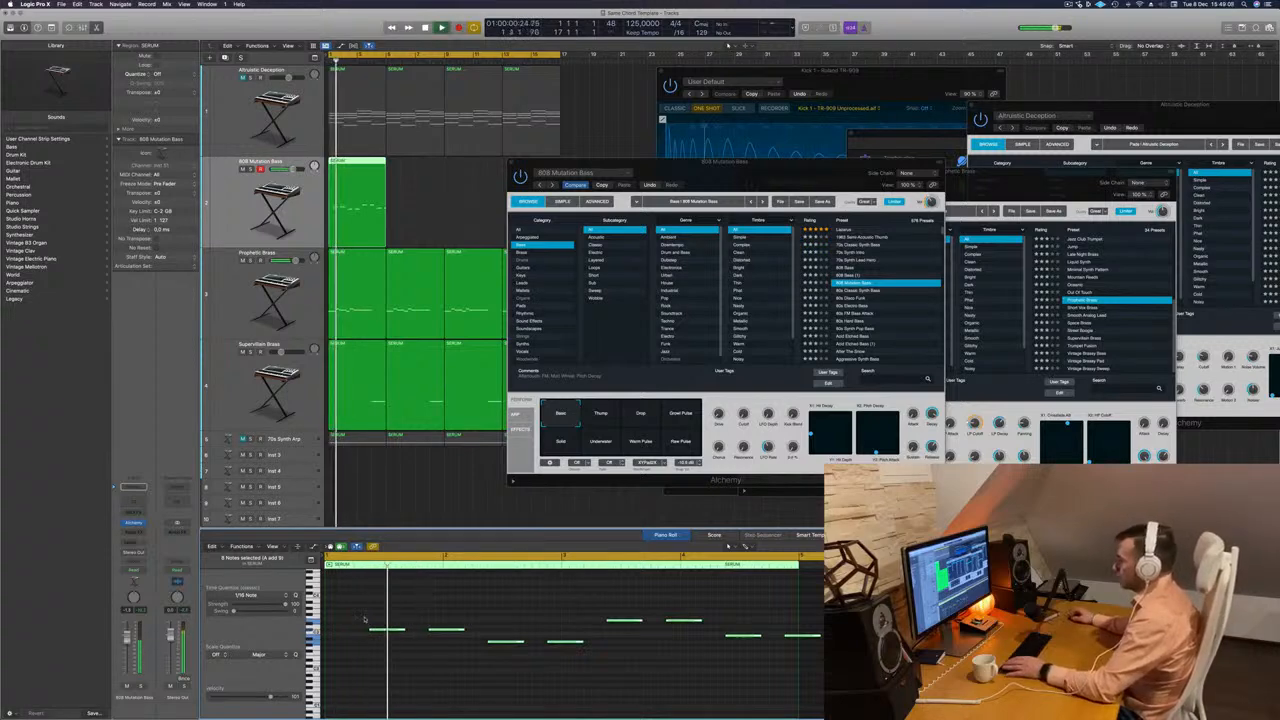
drag(364, 618, 826, 662)
key(Return)
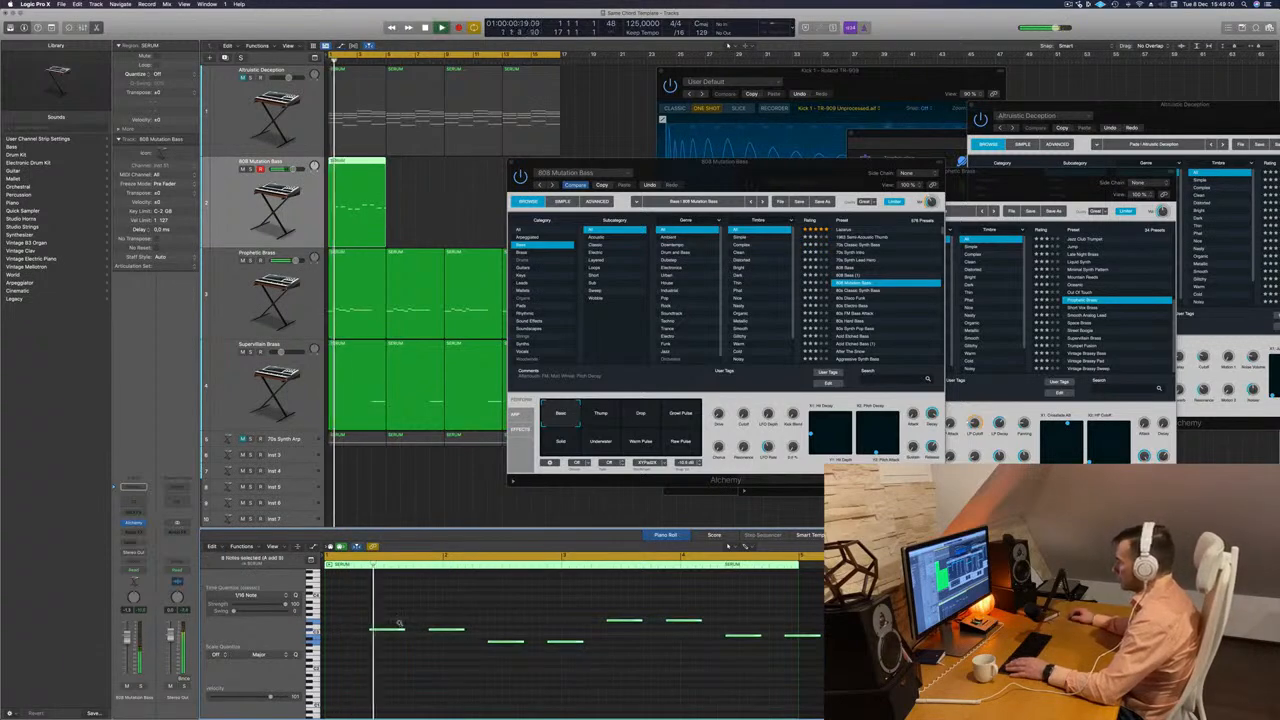
key(Return)
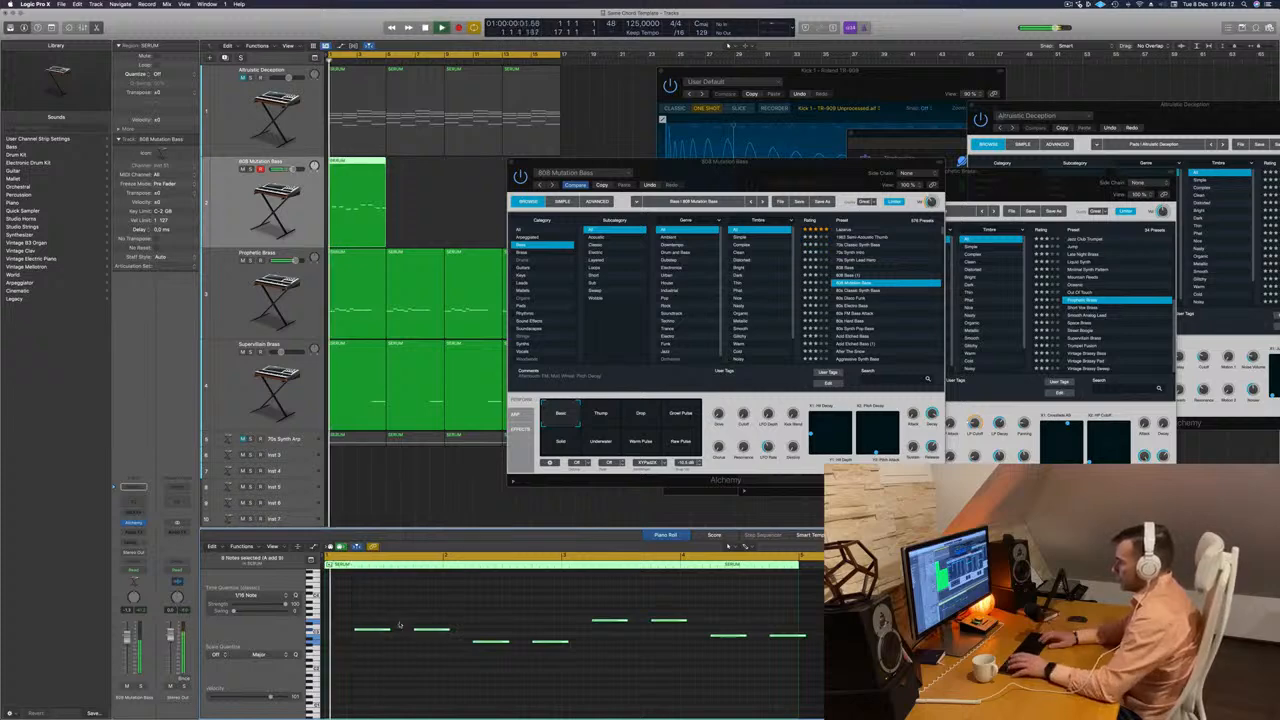
key(Return)
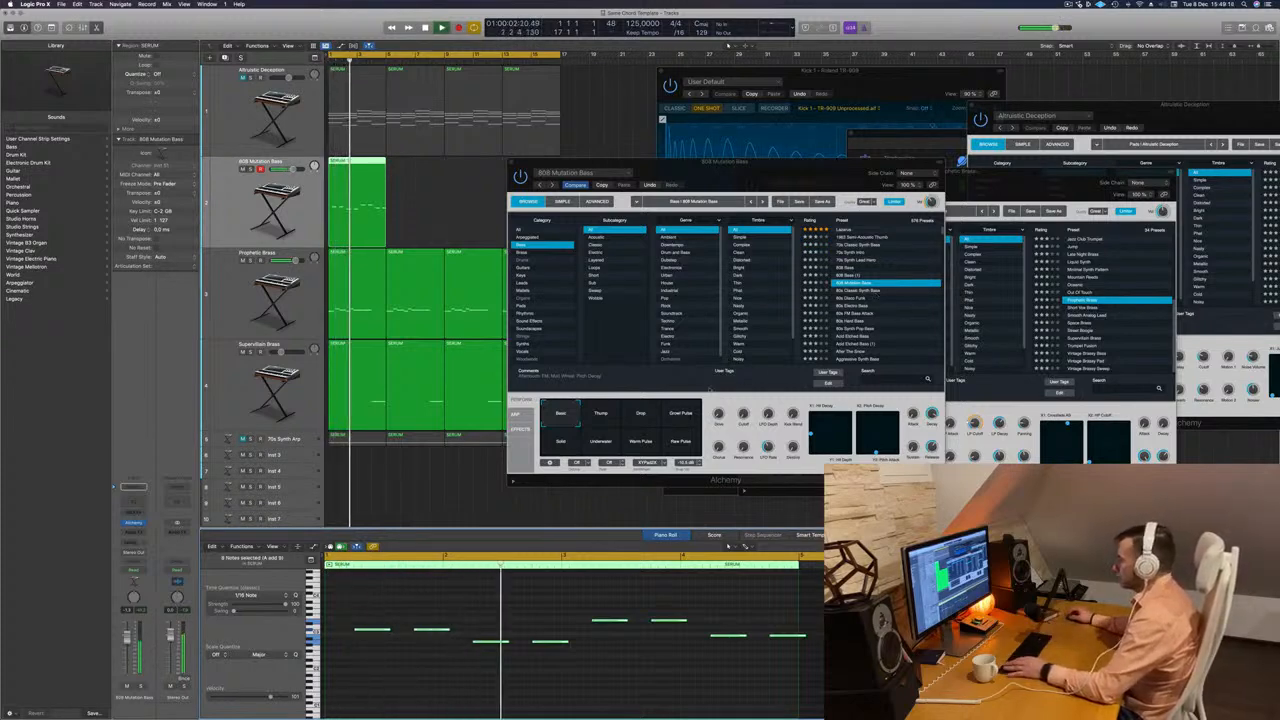
Audition the presets 80s Disco Funk, 80s Electro Bass and 80s FM Bass Attack on the bass line.
key(Down)
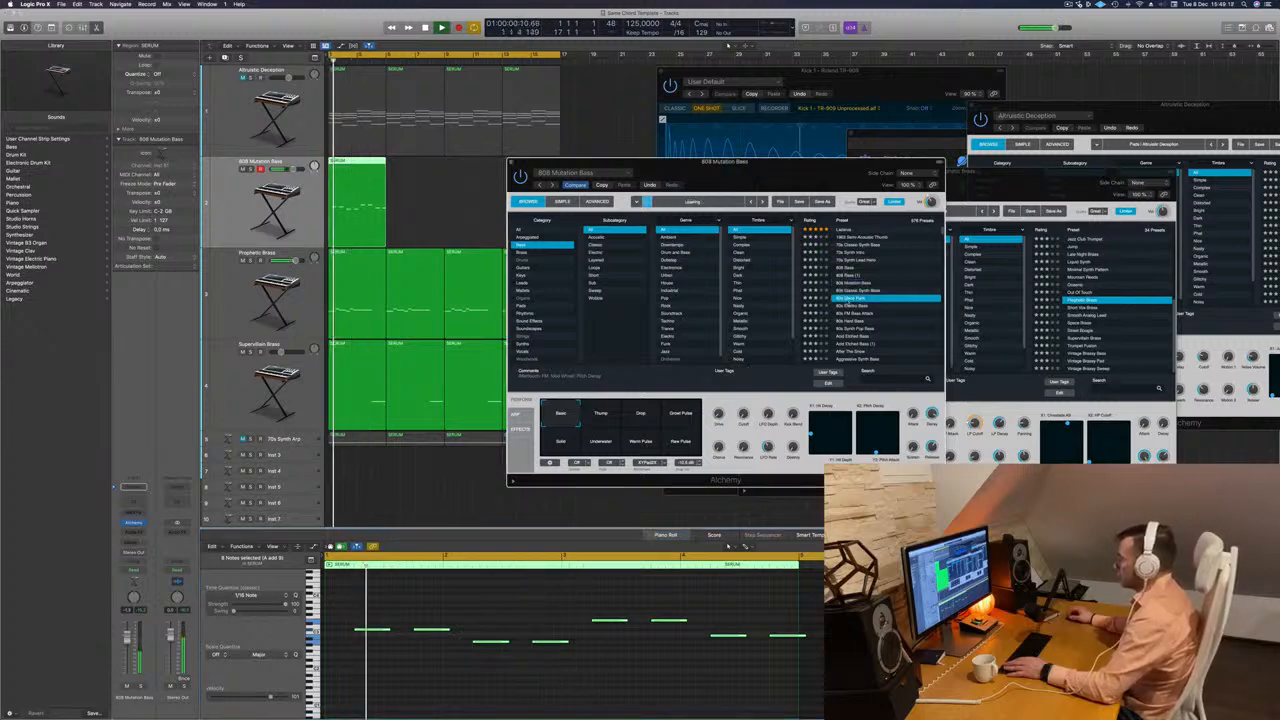
key(Return)
key(Down)
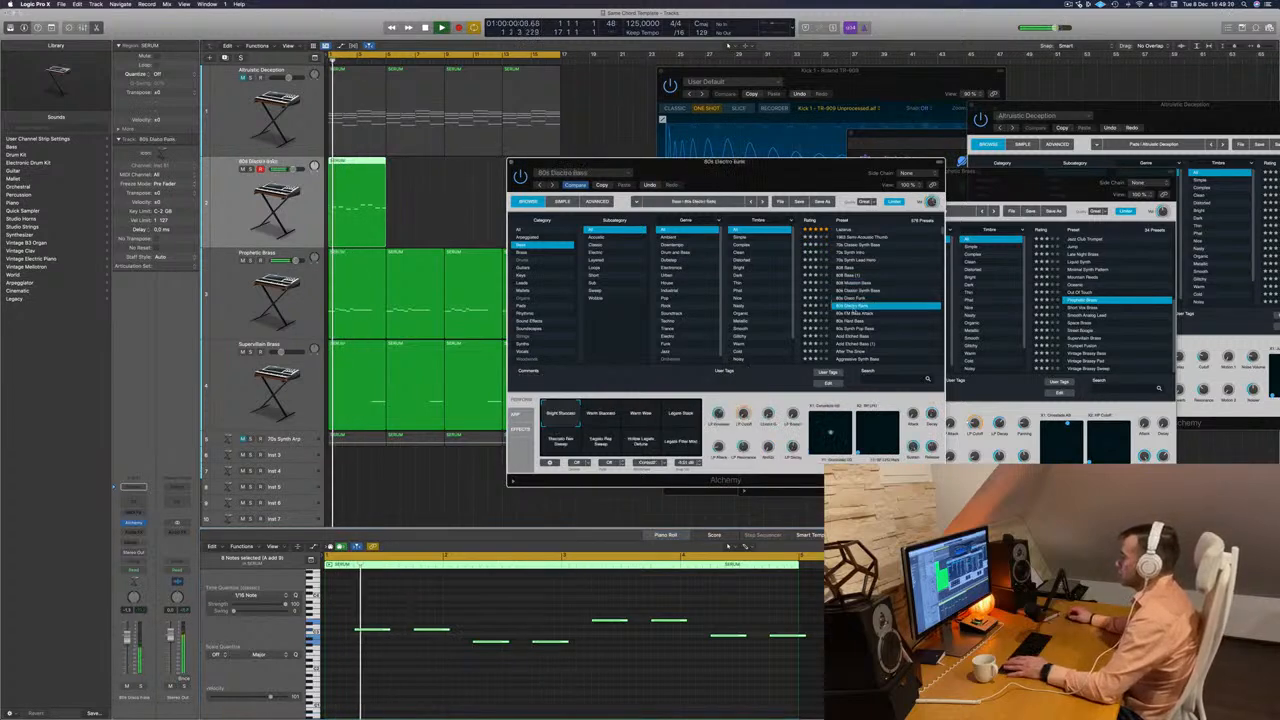
key(Down)
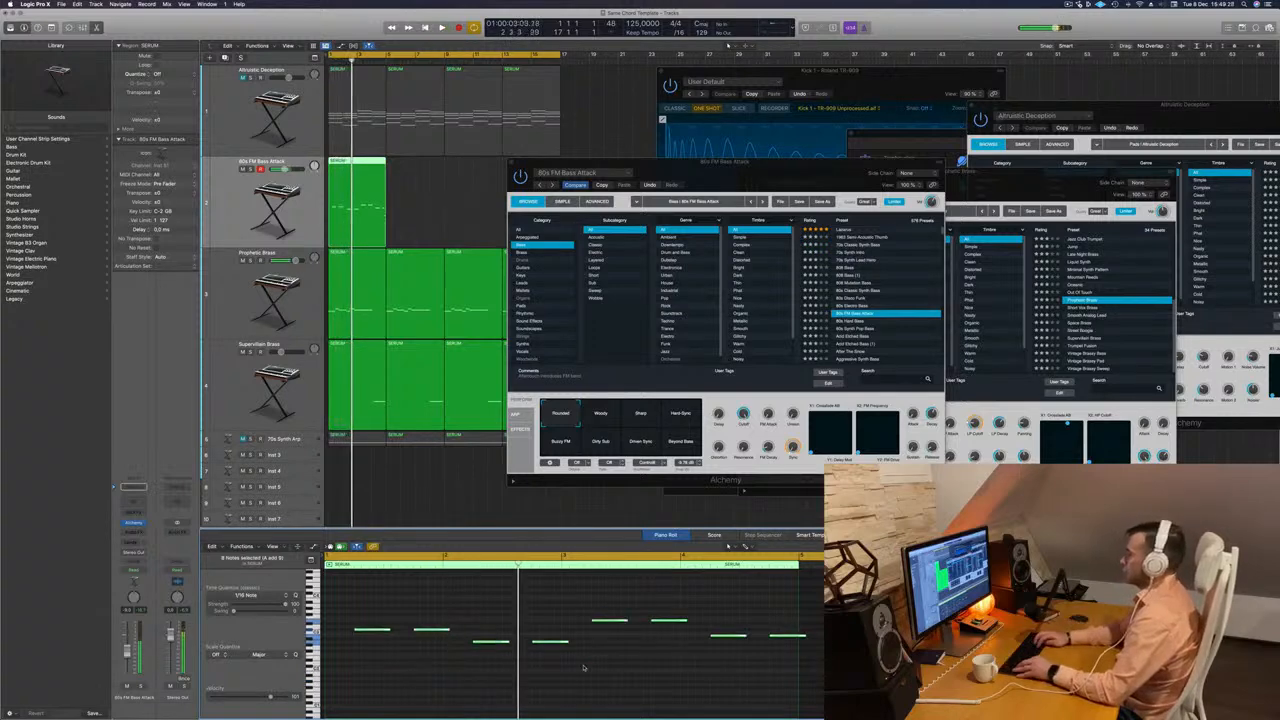
Audition Acid Etched Bass and Aggressive Synth Bass, and load the preset listed directly below Agile Synth Bass.
click(861, 336)
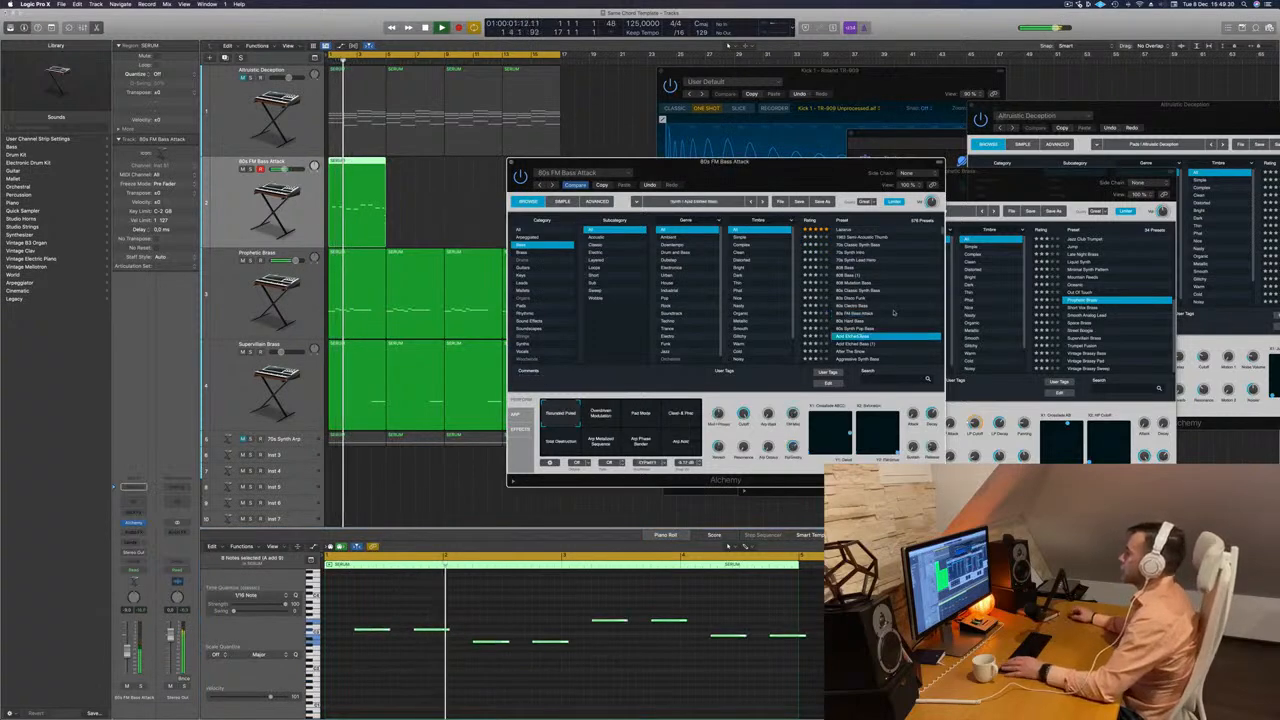
scroll(900, 301, down, 3)
click(863, 310)
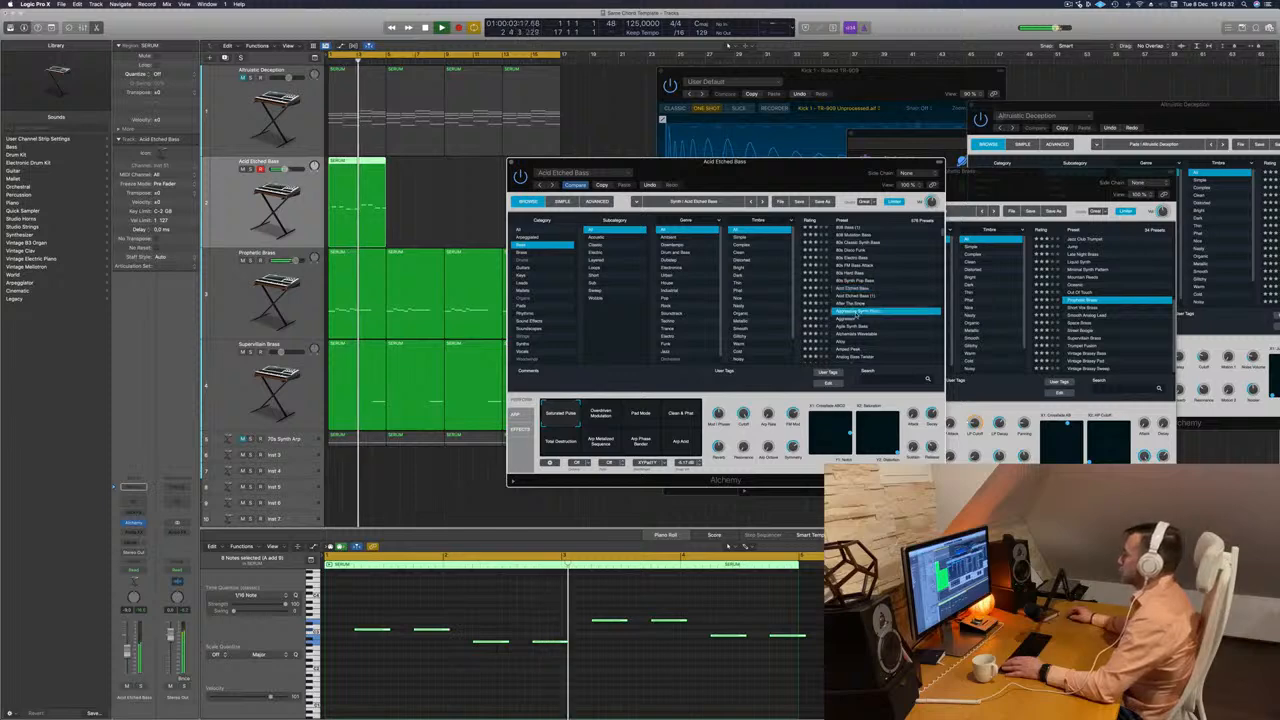
scroll(879, 303, down, 1)
click(878, 300)
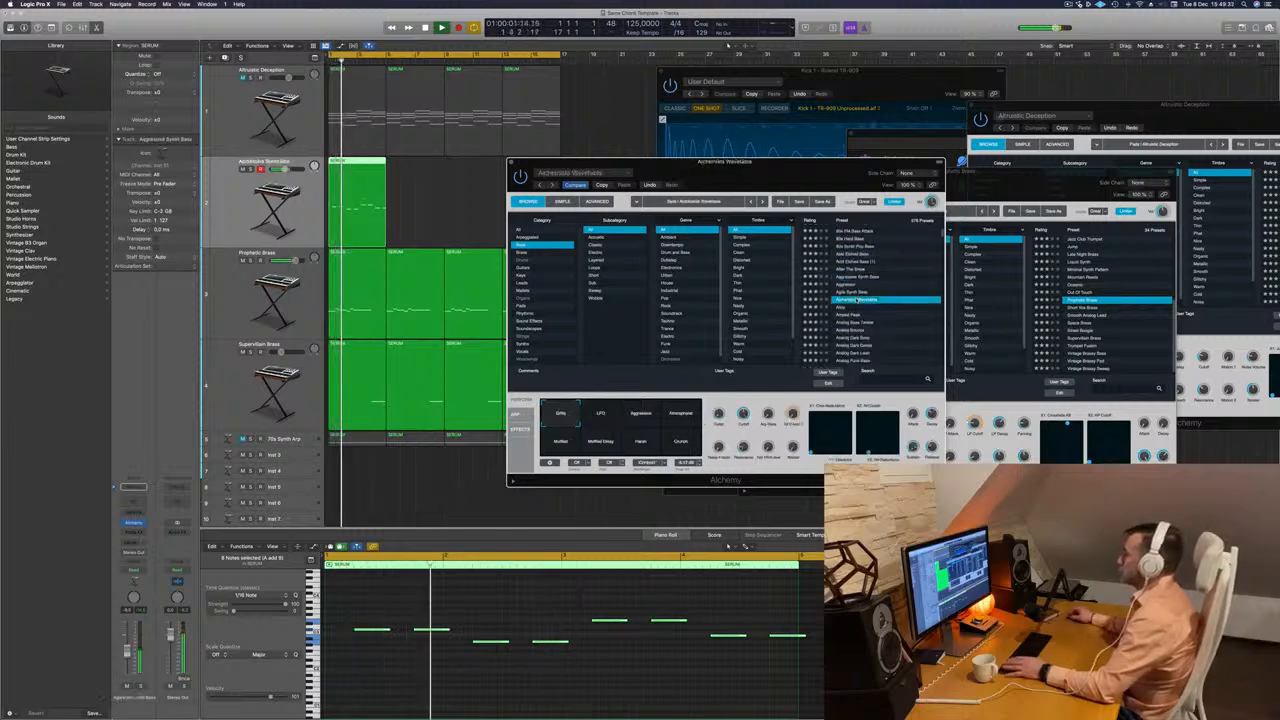
Audition the presets Analog Bounce, Analog Funk Bass and Analog Monster Punch on the playing bass line.
scroll(870, 300, down, 2)
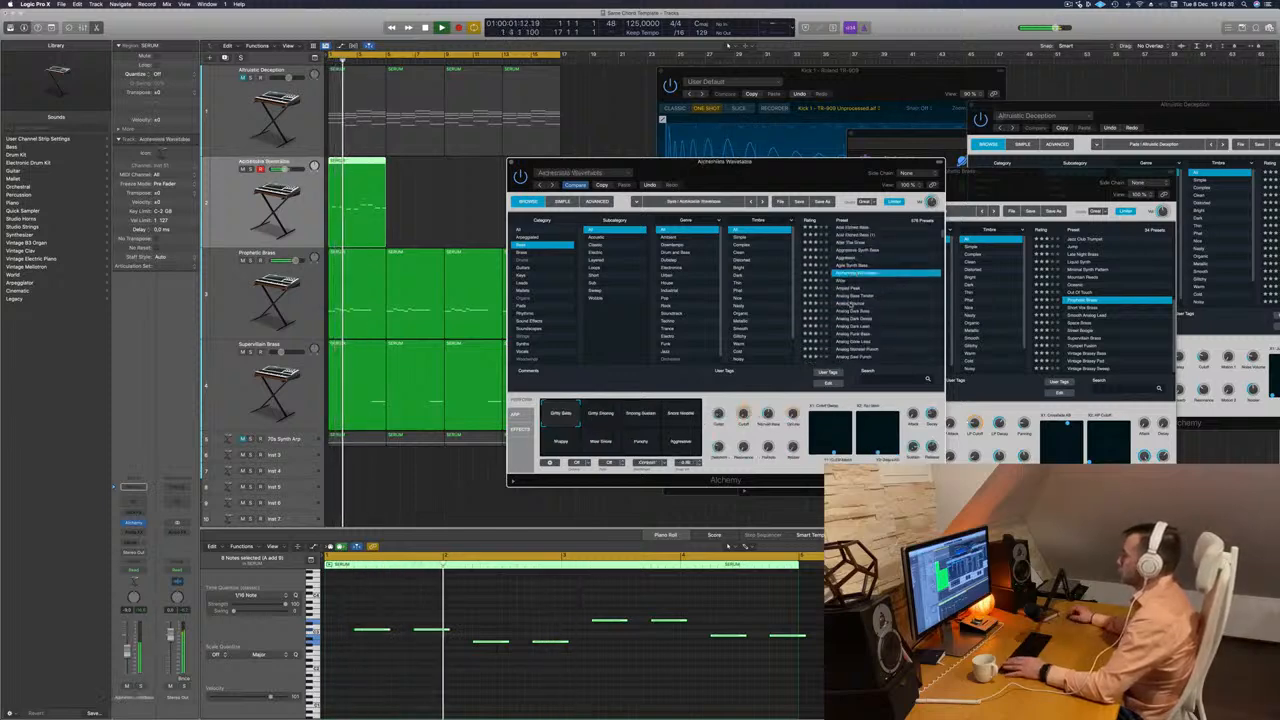
click(848, 301)
scroll(848, 301, down, 2)
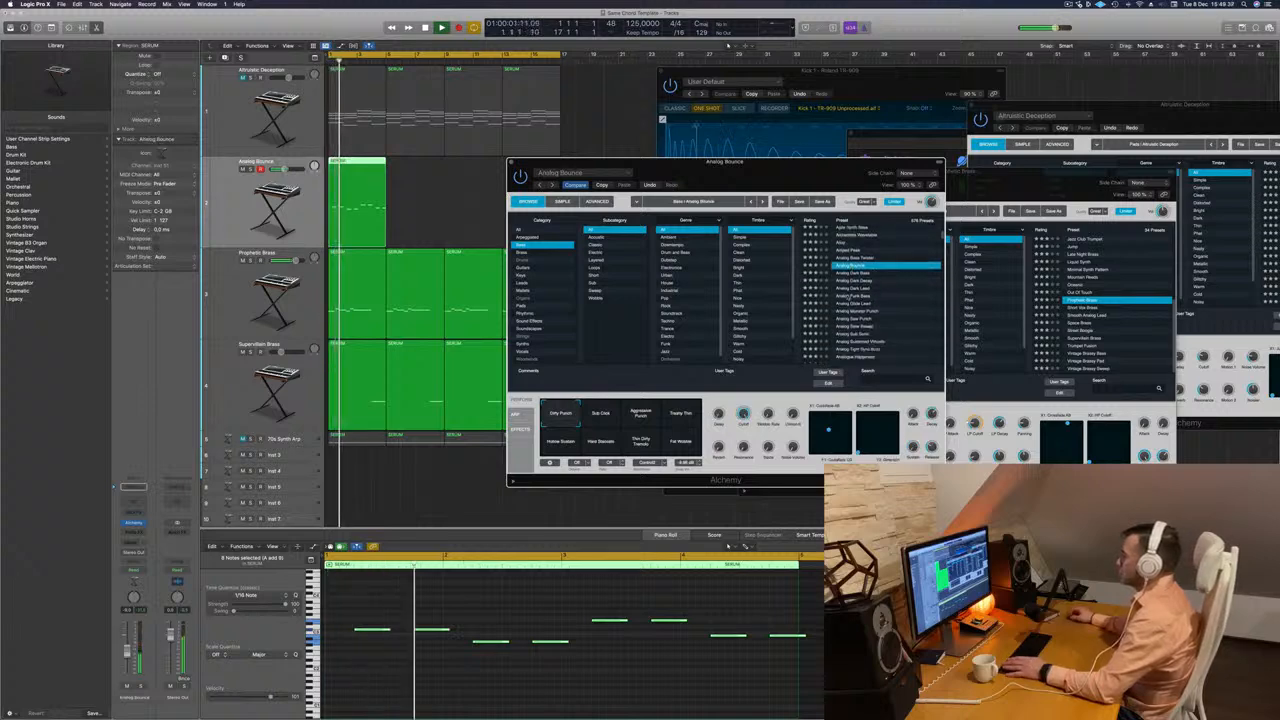
click(849, 295)
scroll(888, 298, down, 1)
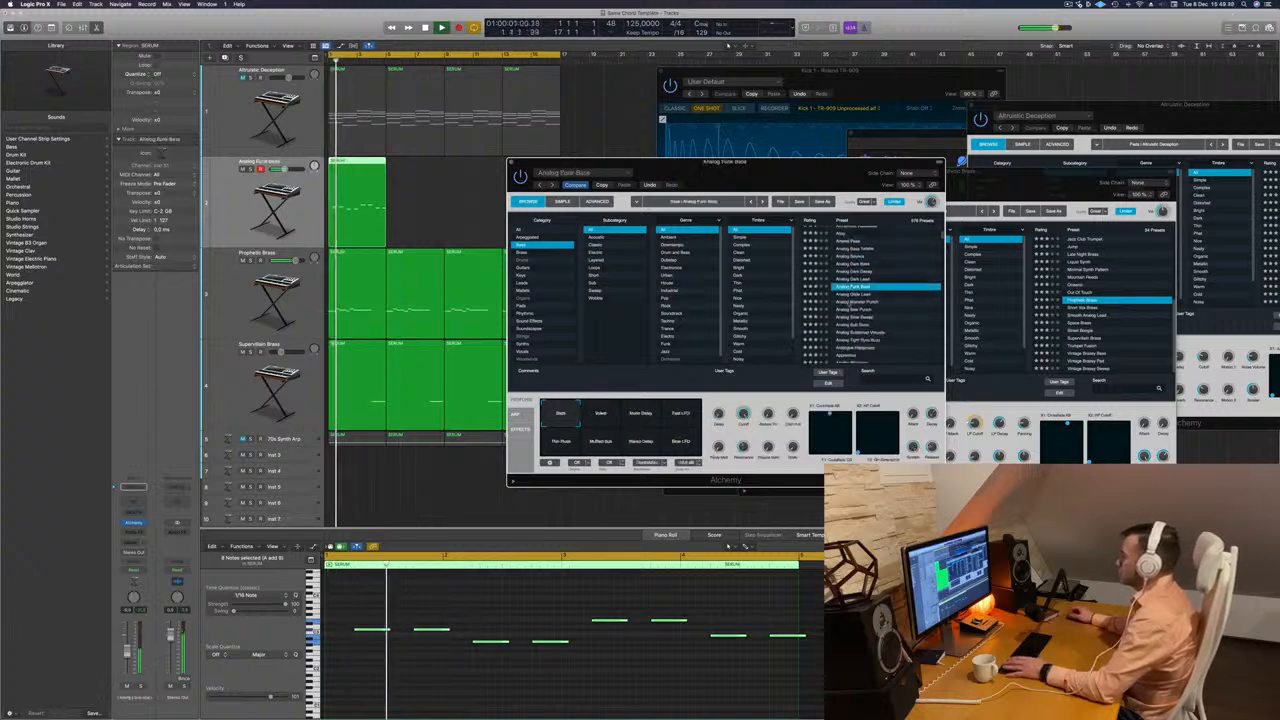
click(849, 301)
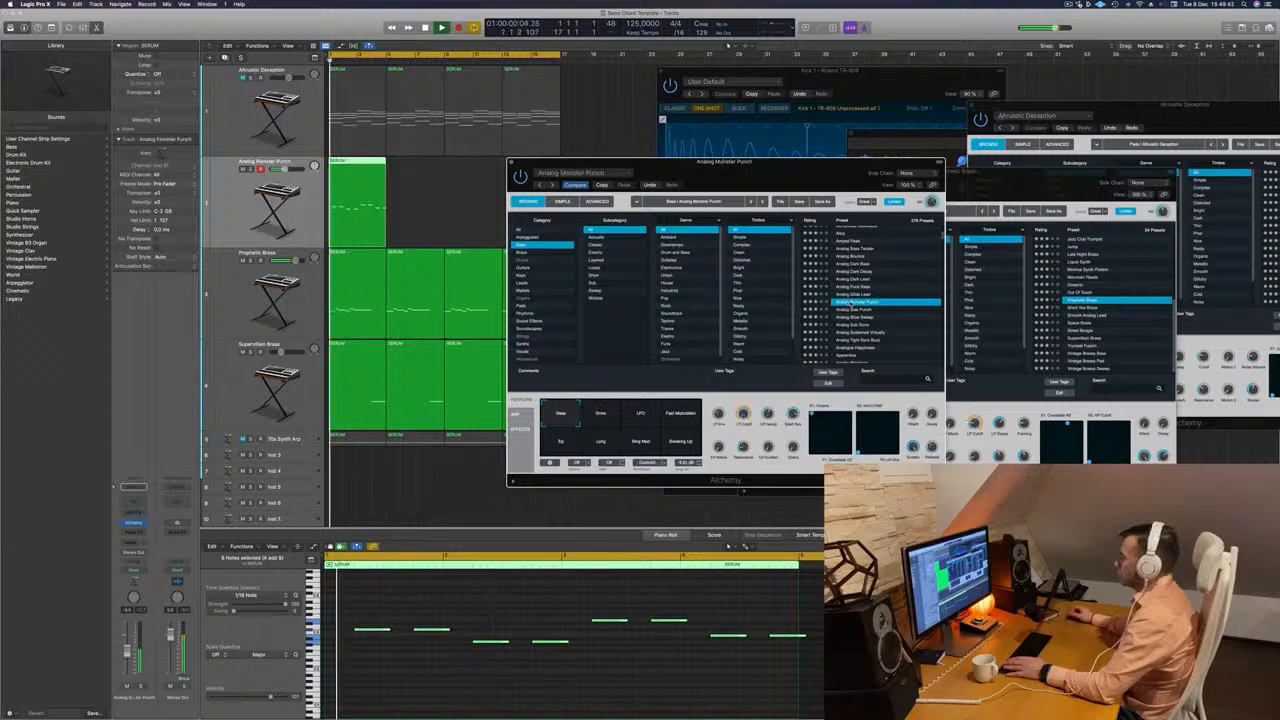
Audition Analog Sub Sonic, the preset directly below Analogue Happiness, and Baby Dropper on the bass line.
scroll(849, 301, down, 2)
click(849, 301)
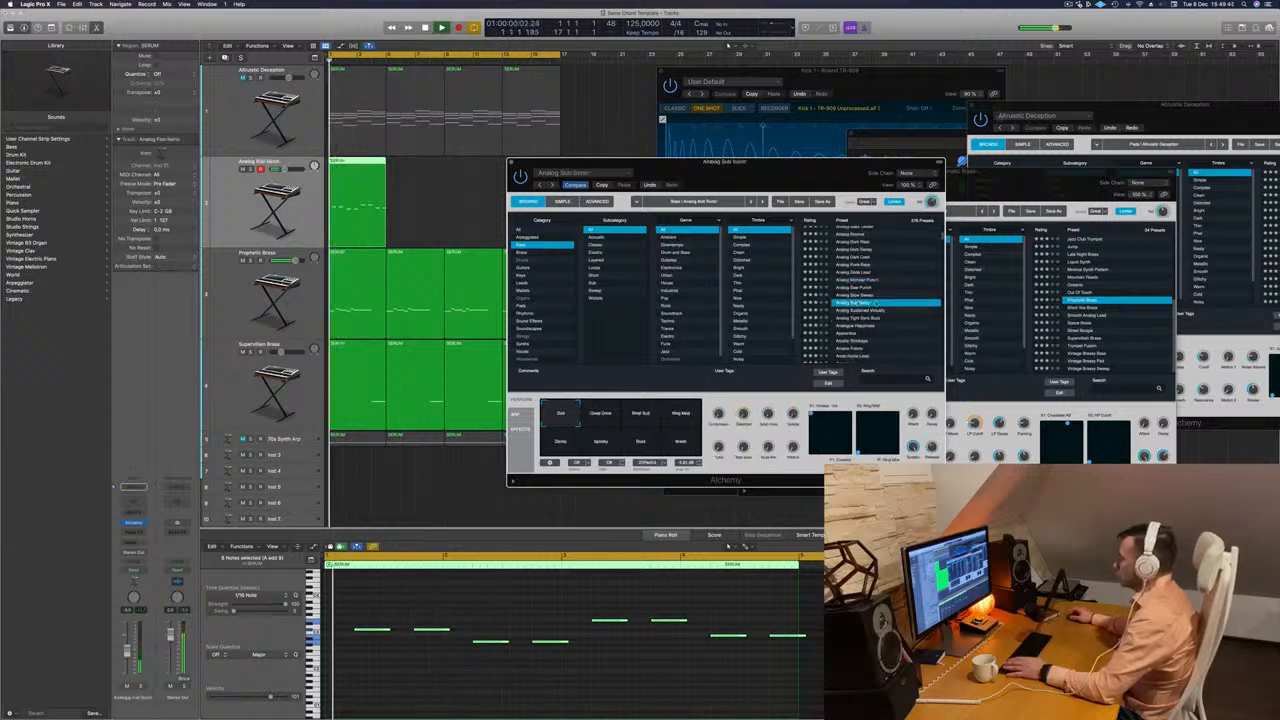
scroll(849, 303, down, 2)
click(849, 304)
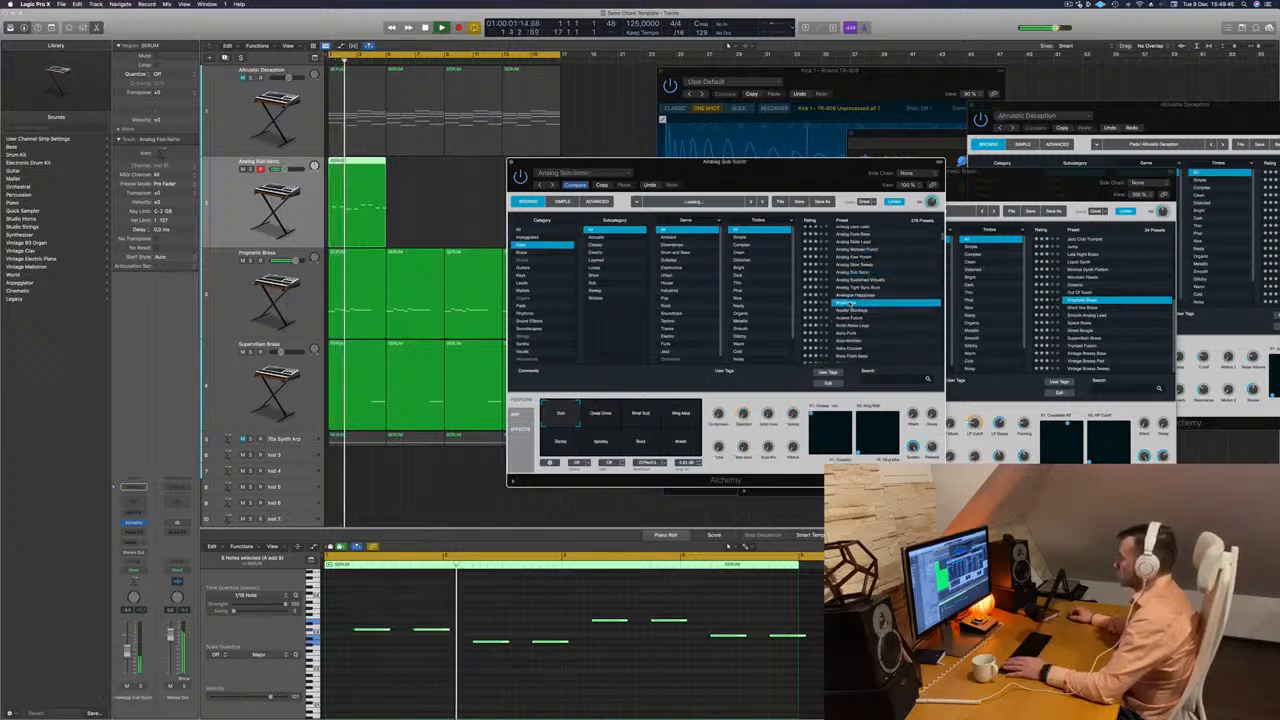
scroll(855, 310, down, 2)
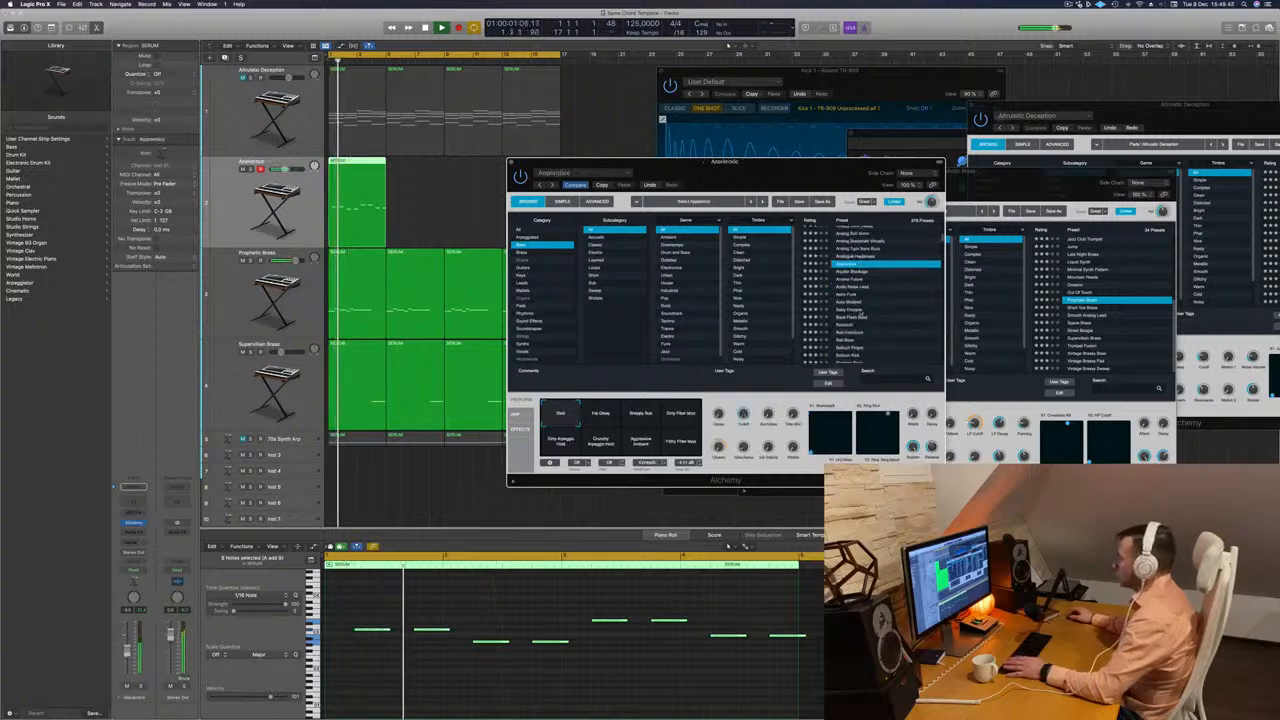
click(855, 310)
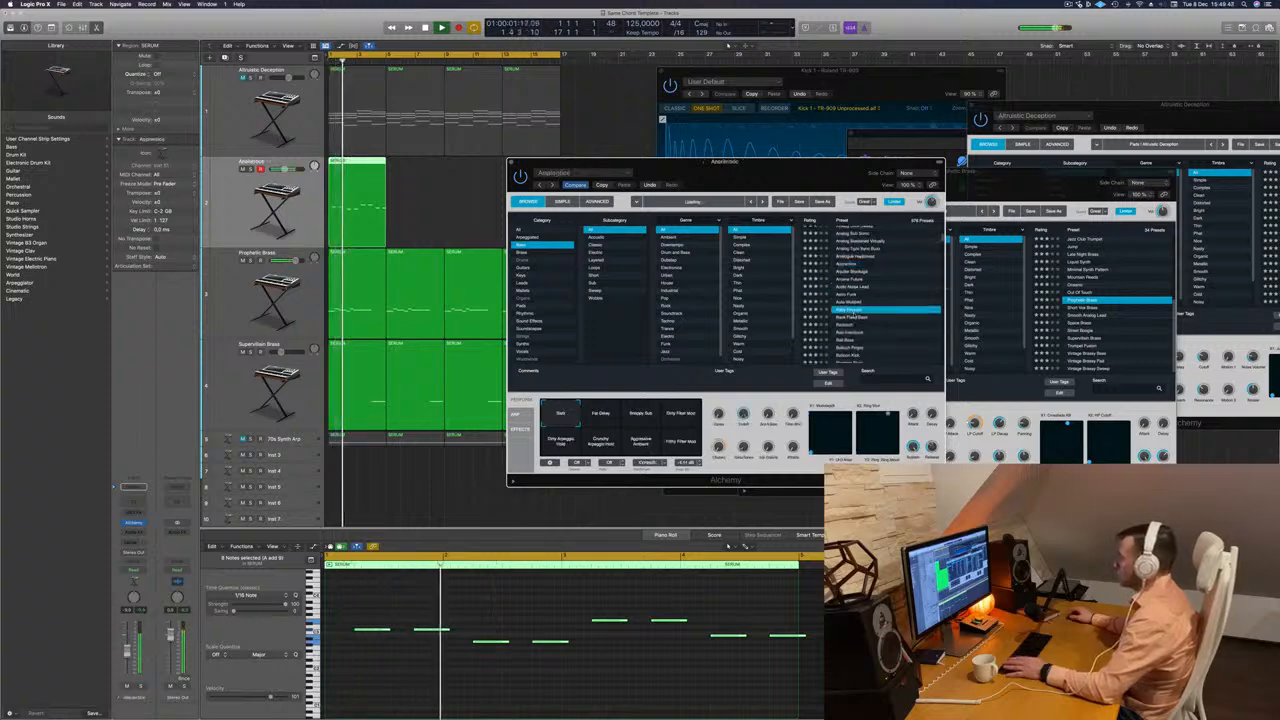
Filter the bass presets to the Techno genre, load Bass Patterns and play the bass line with it.
click(674, 321)
key(space)
click(855, 298)
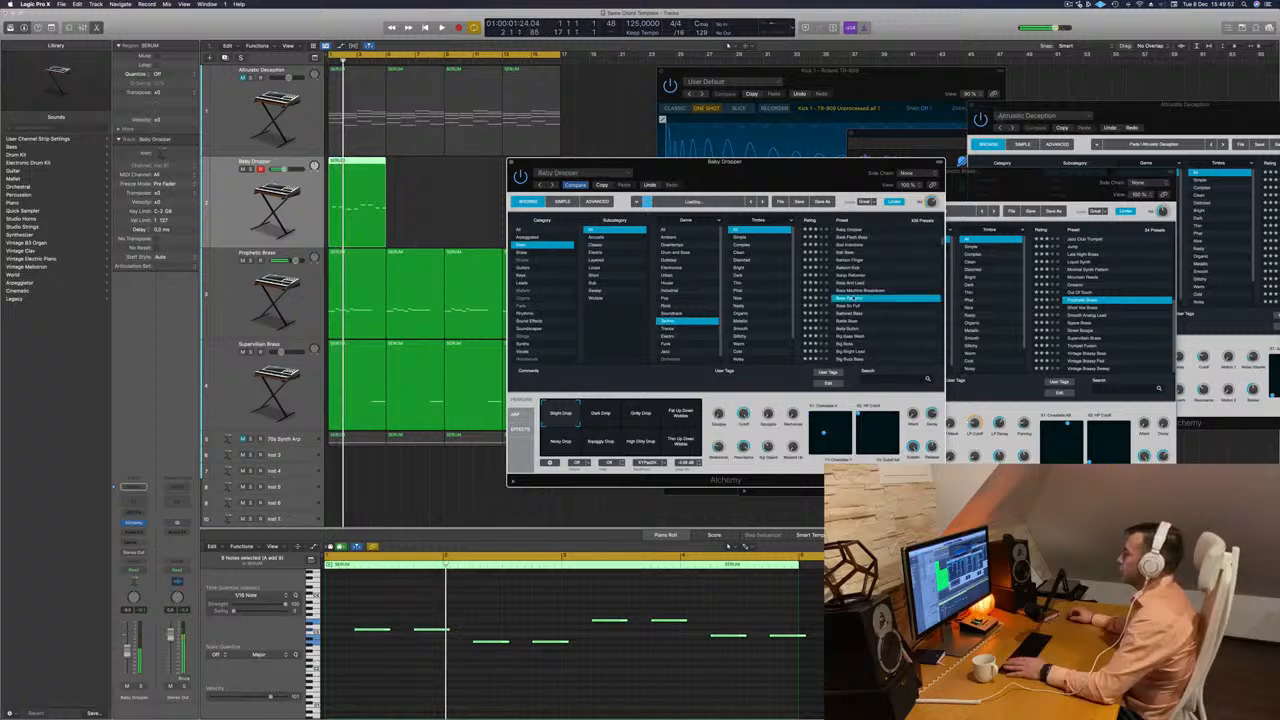
key(space)
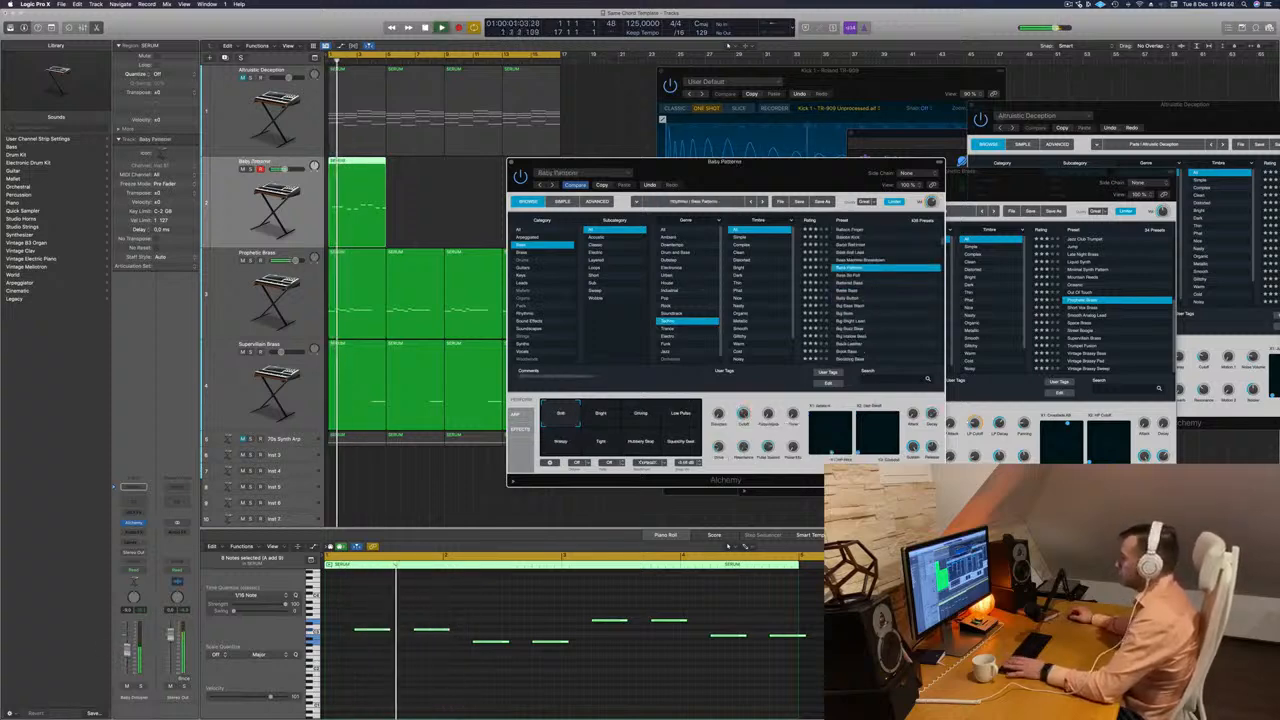
key(Down)
Compare the Bass Patterns sound variations, including Bright, Driving, Low Pulse and Tight, and return to Soft.
click(604, 412)
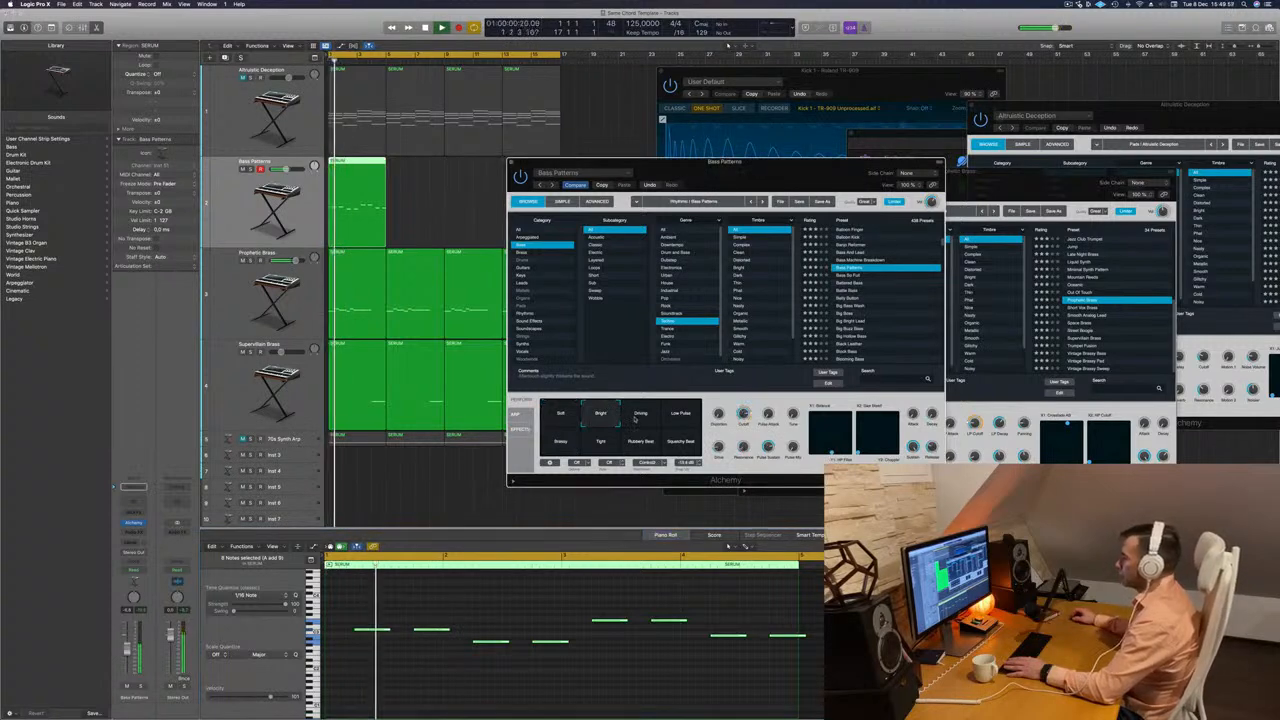
click(638, 416)
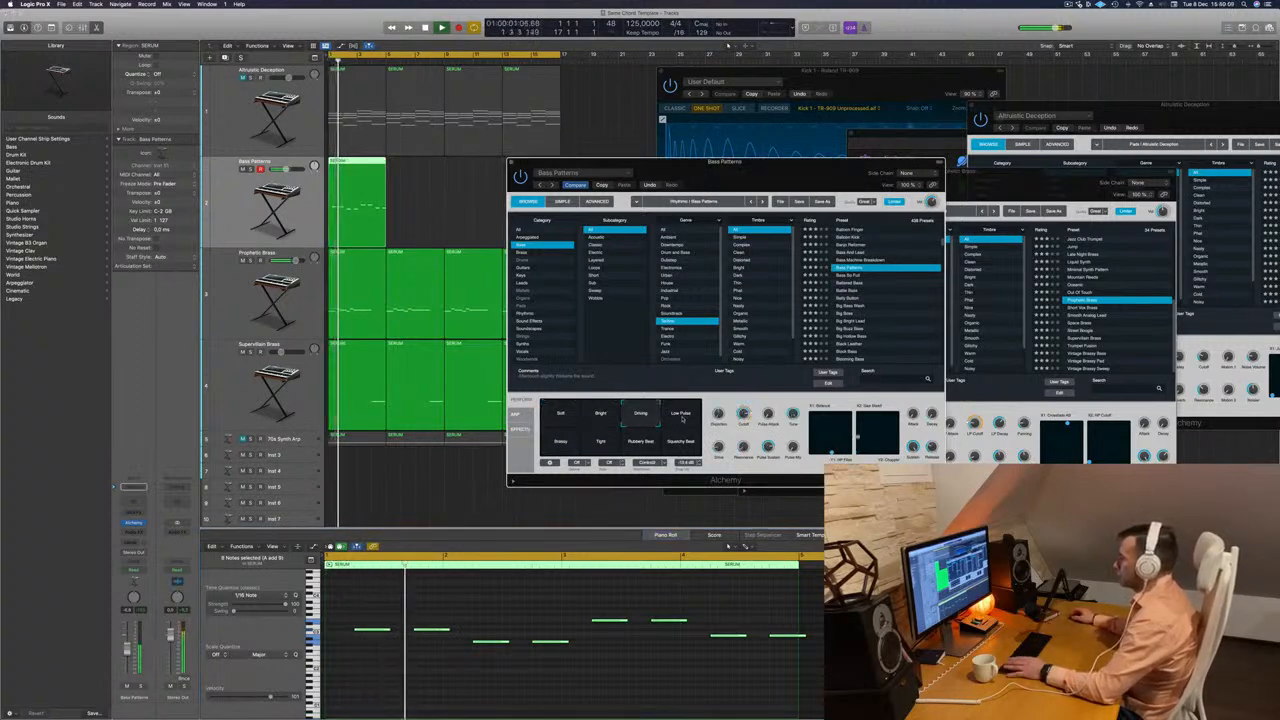
click(684, 420)
click(560, 442)
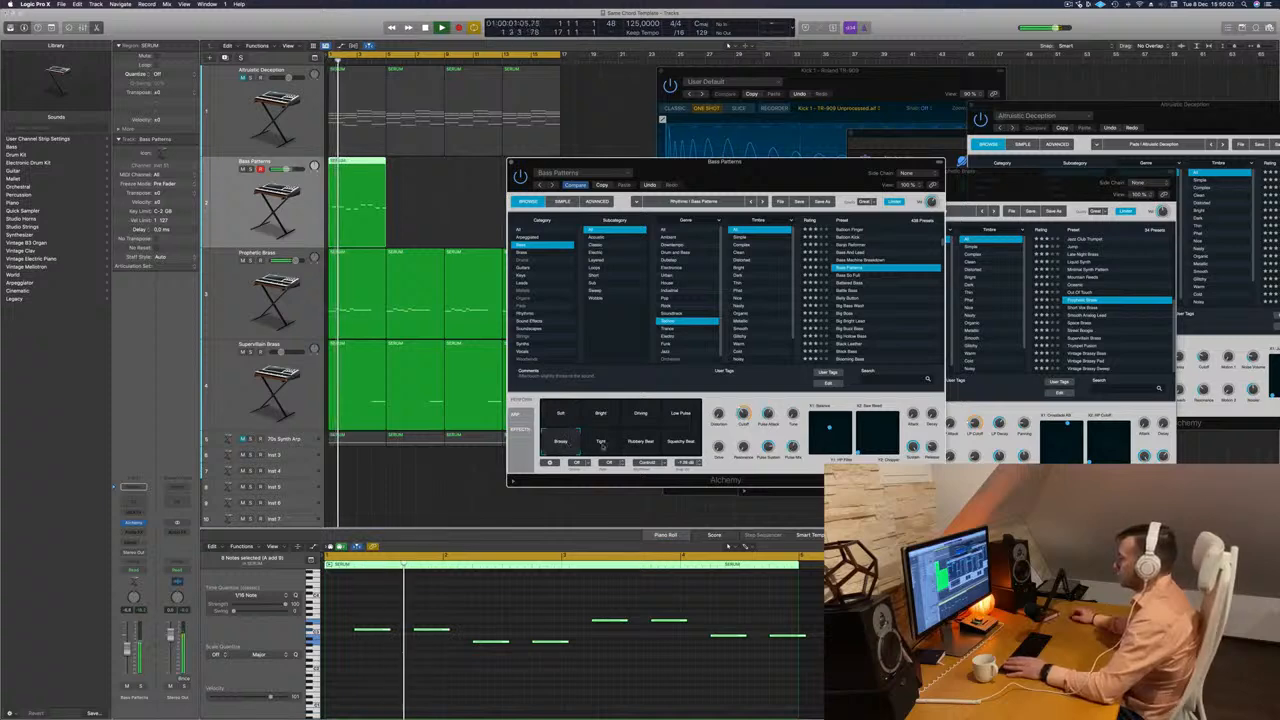
click(600, 442)
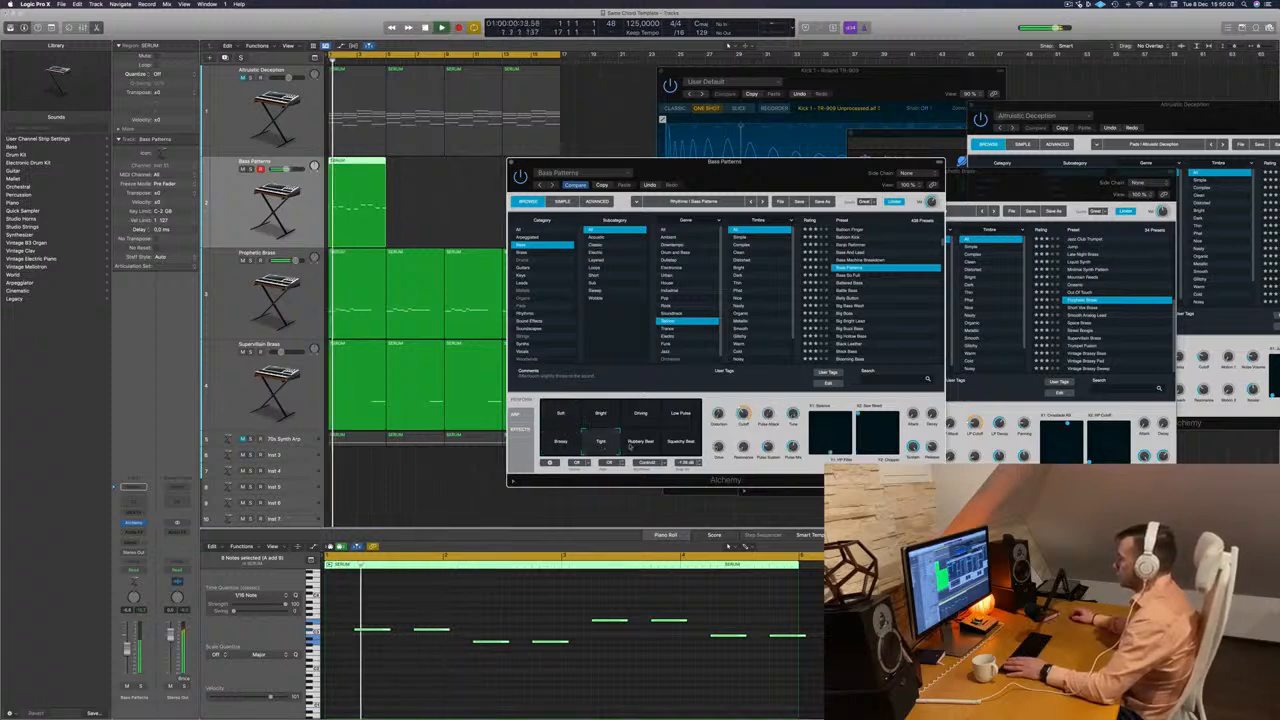
click(558, 424)
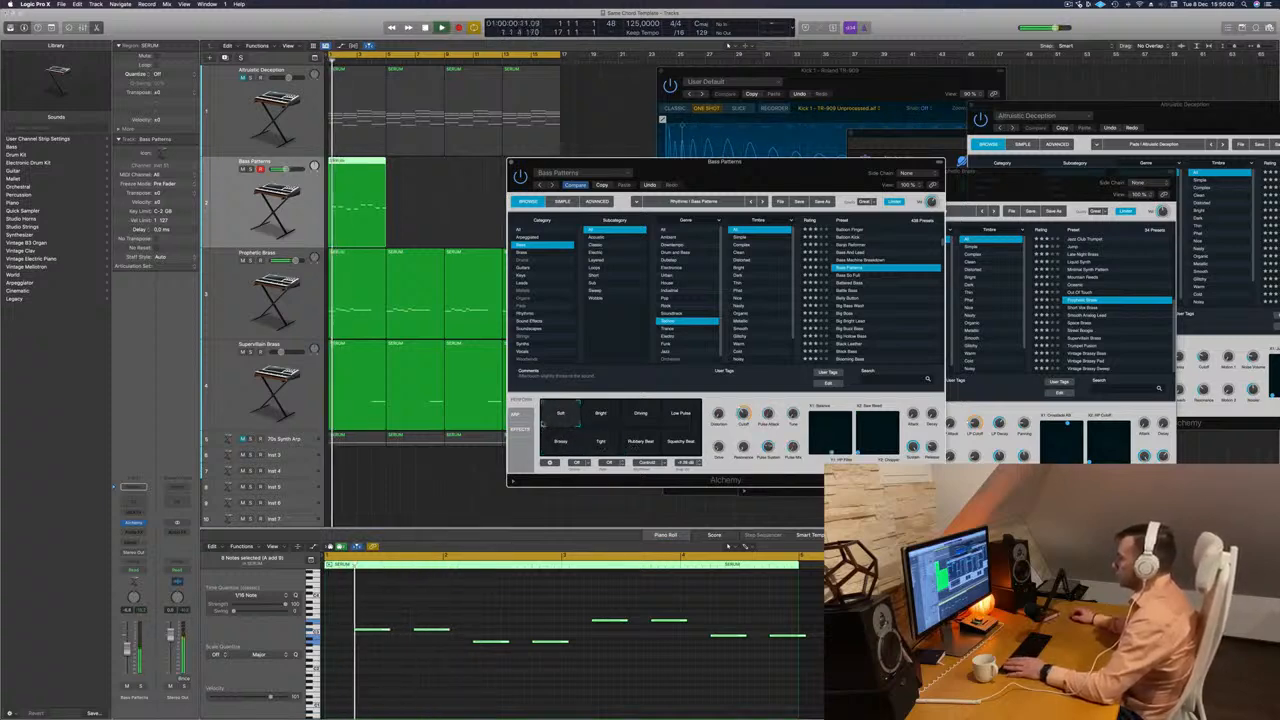
Close the bass synth's window and play the arrangement from the start.
drag(808, 179, 842, 178)
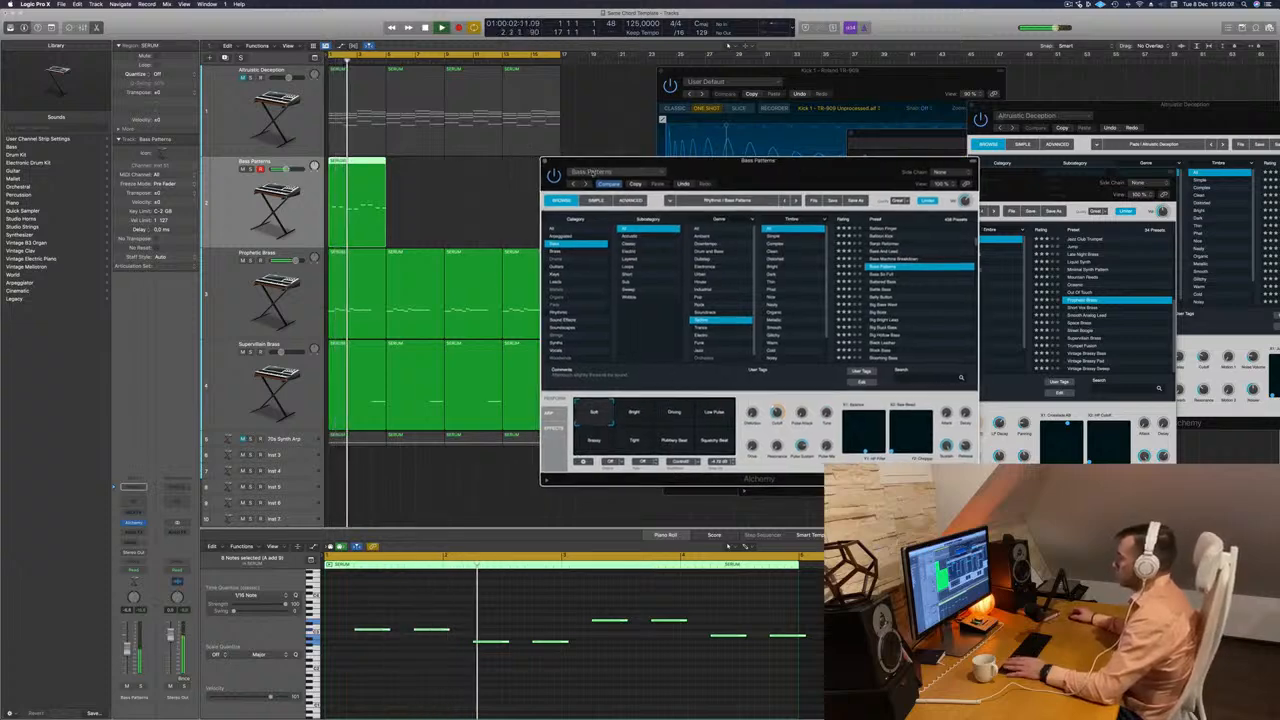
click(545, 161)
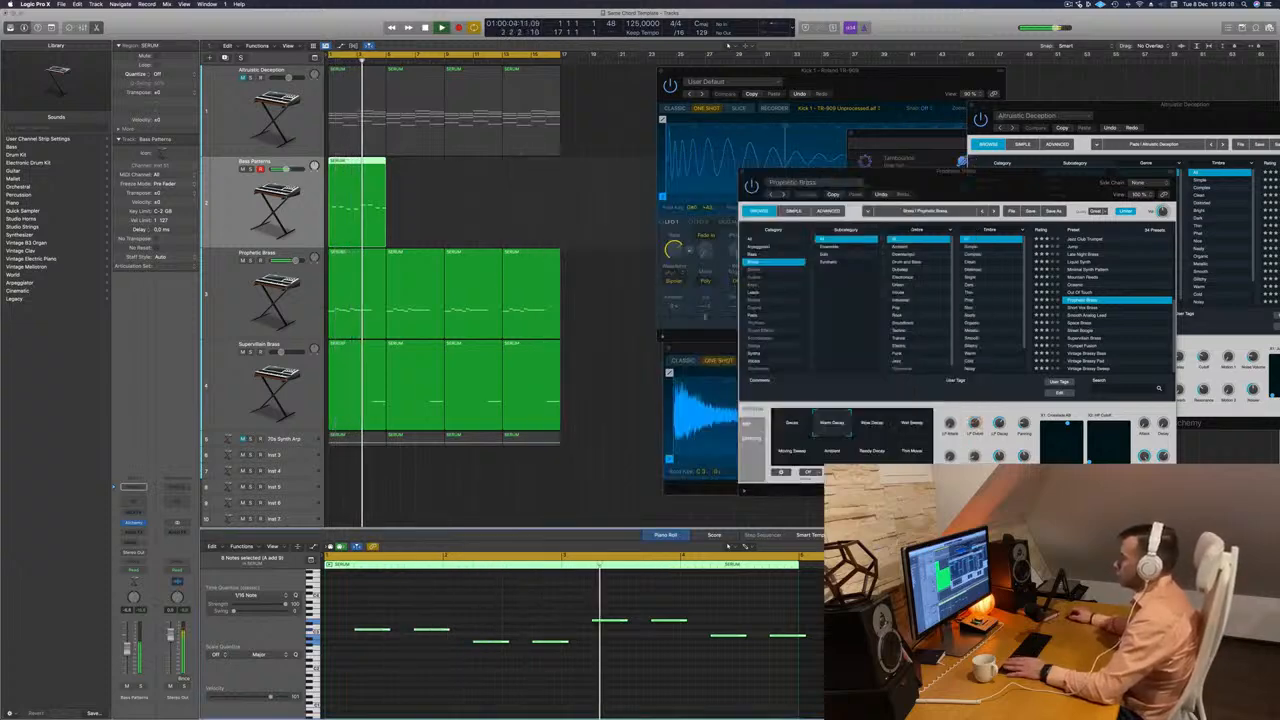
key(Return)
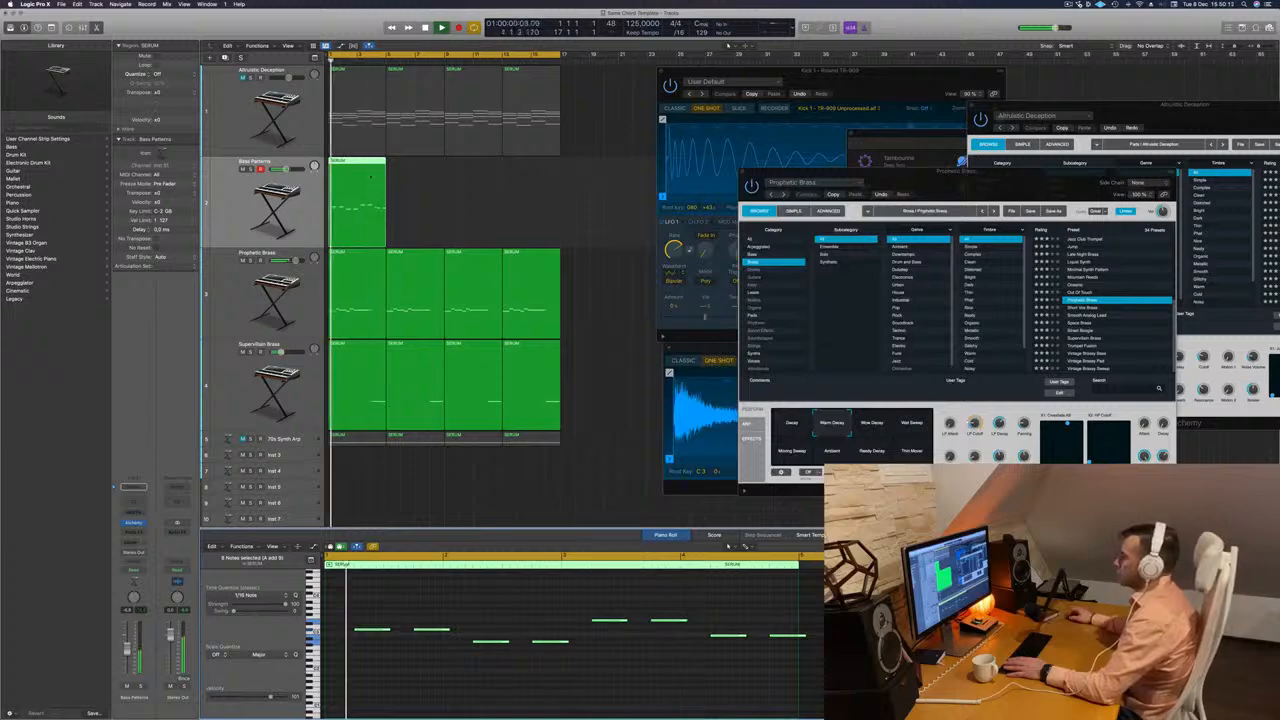
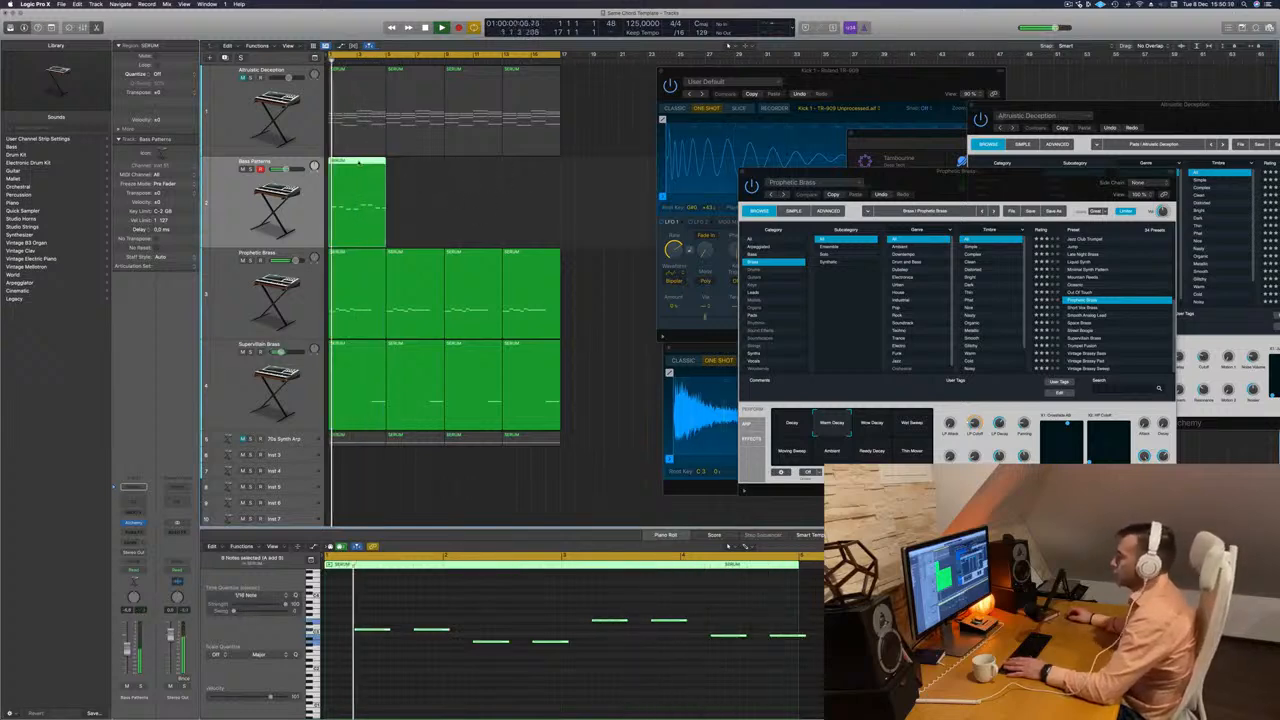
Replace the bass track's existing region with a copy of the chord region in bars one to four and play it.
key(Delete)
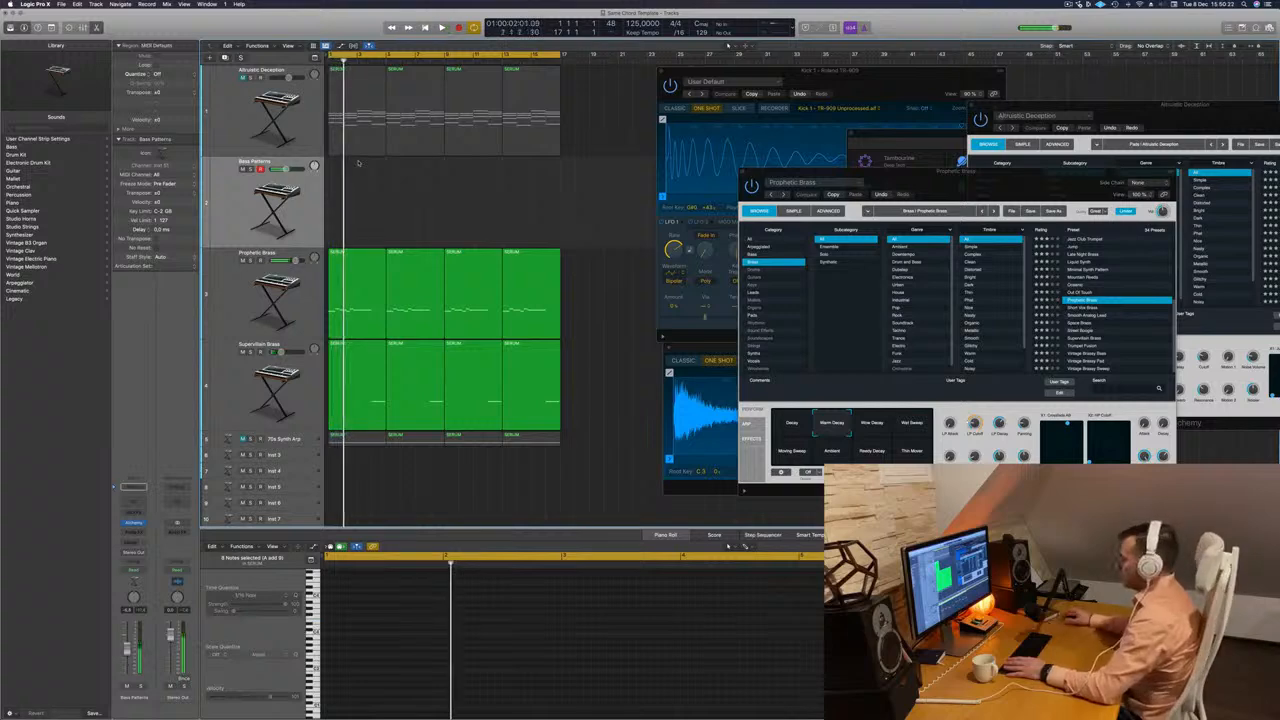
key(super+z)
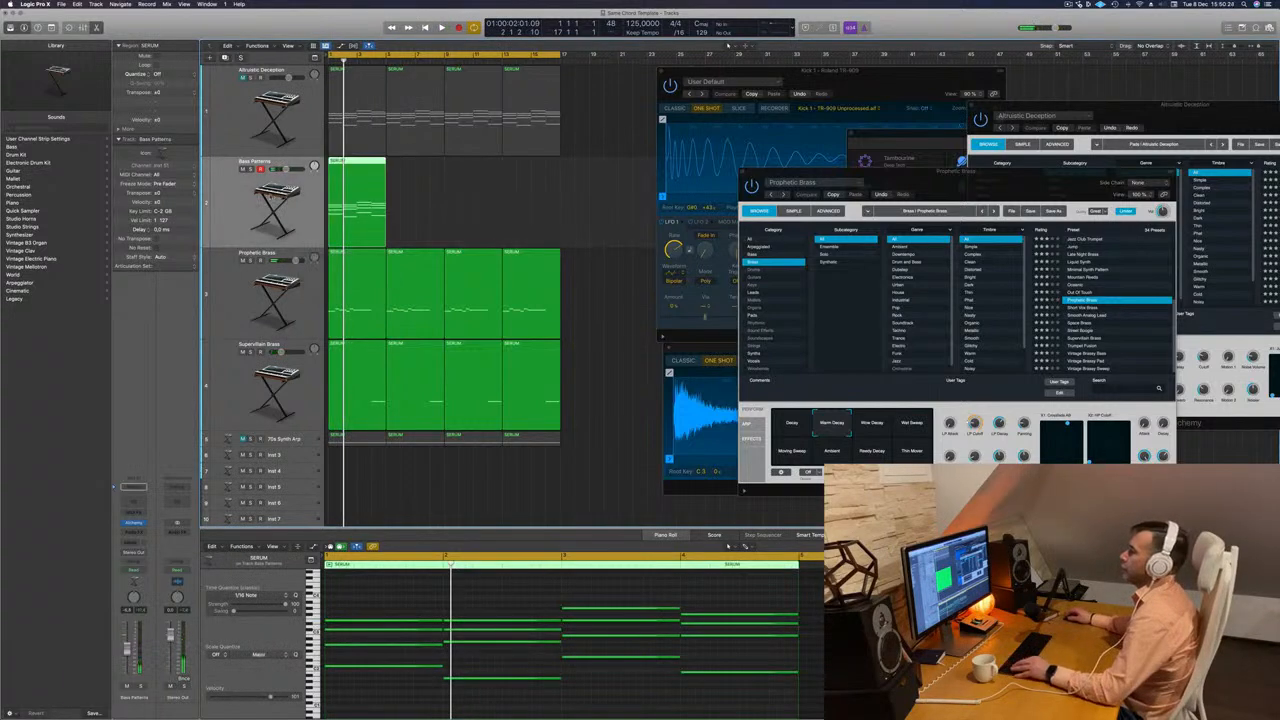
key(space)
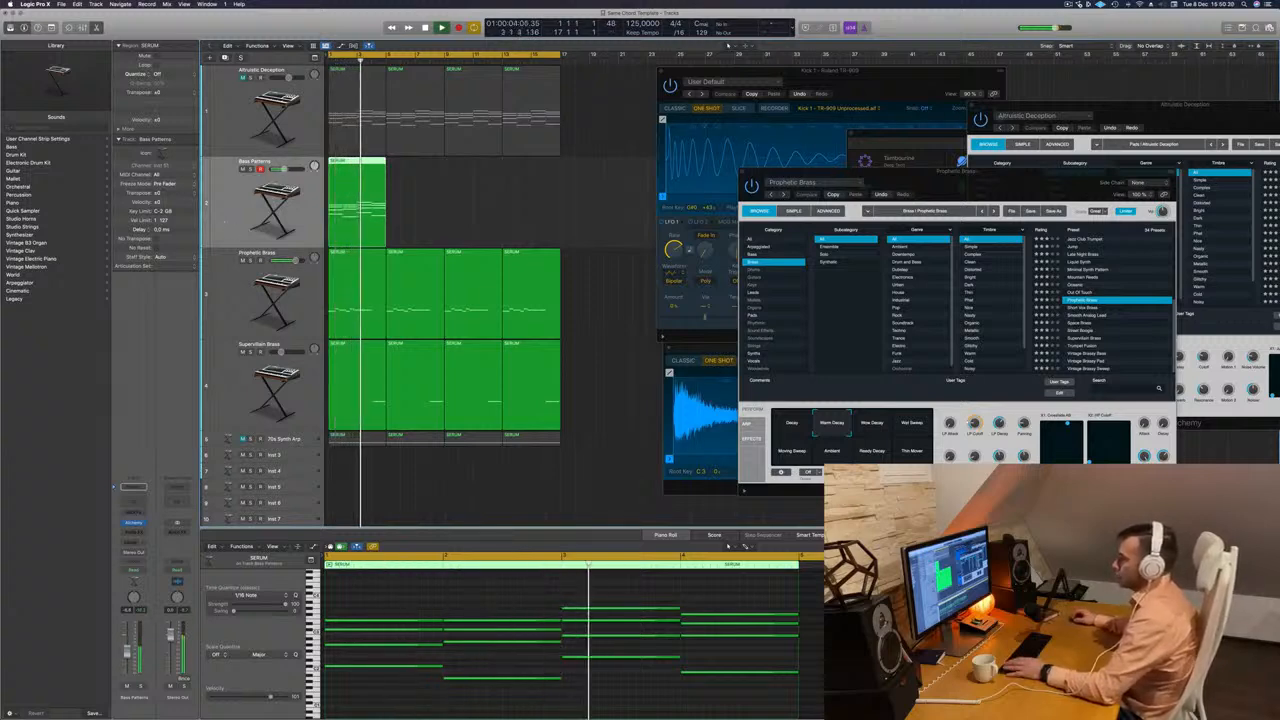
Open the bass track's synth and search its Techno bass presets for 808 and for acid.
click(134, 523)
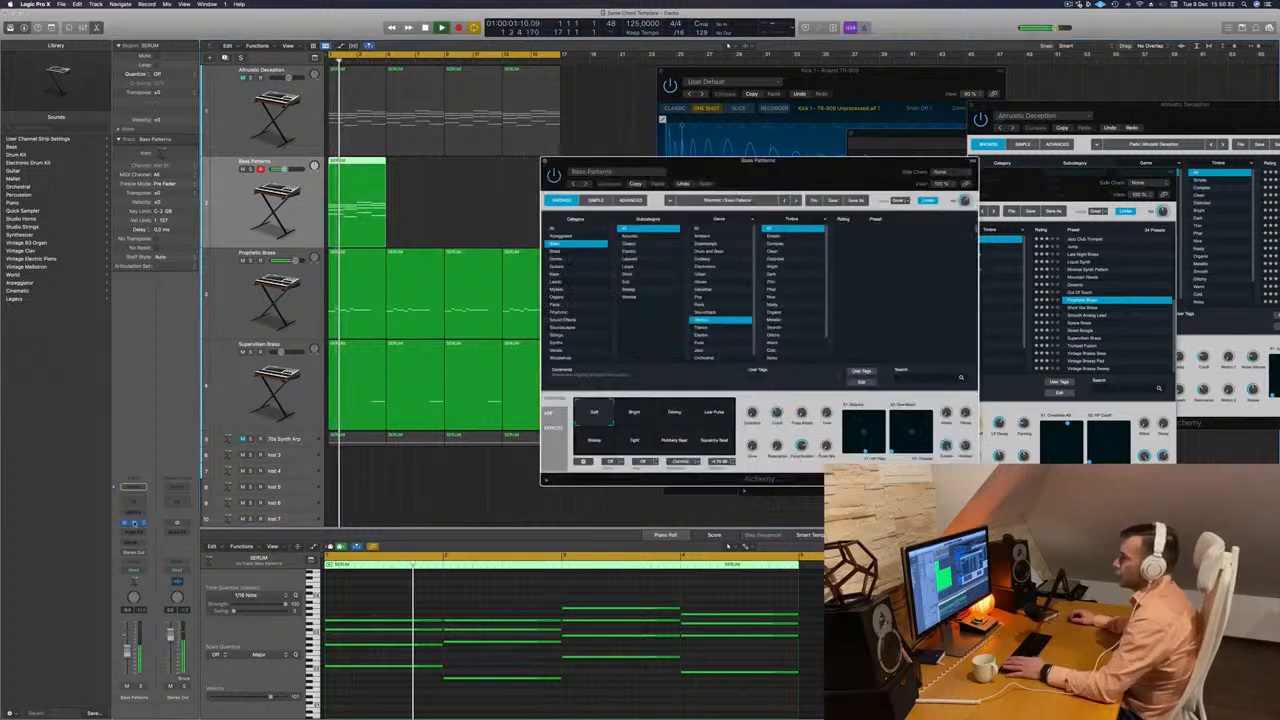
key(space)
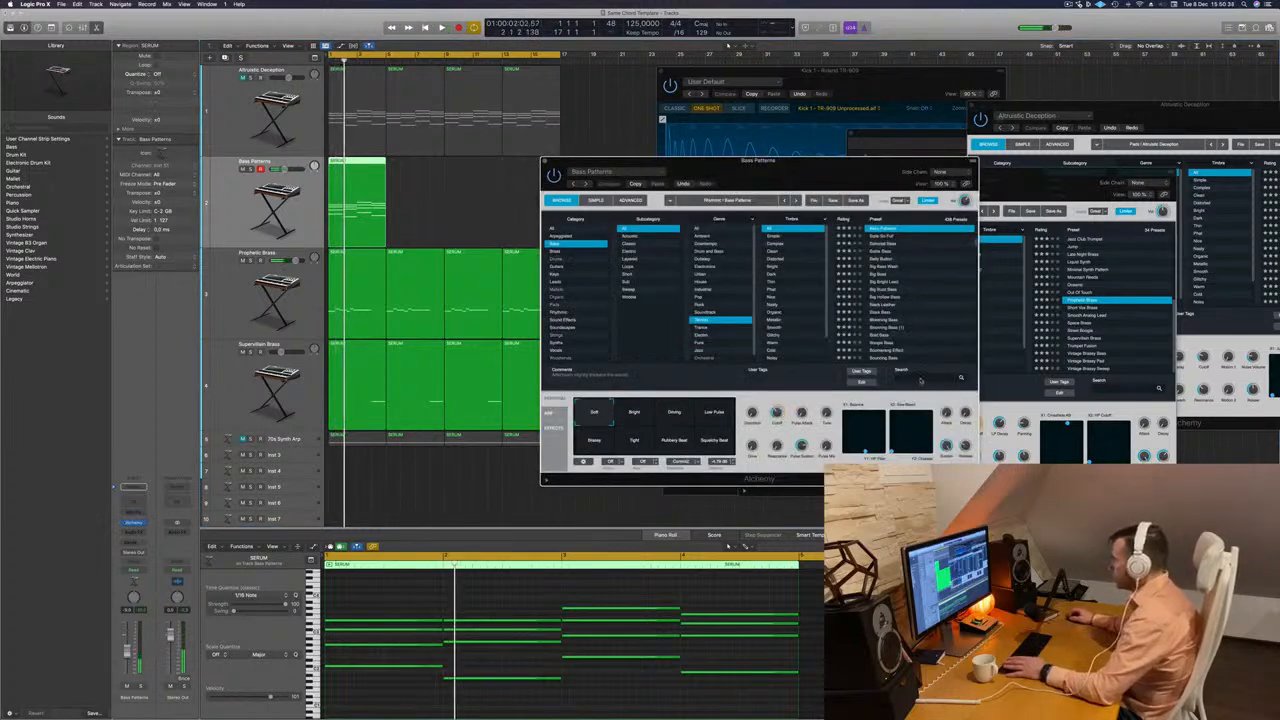
text(808)
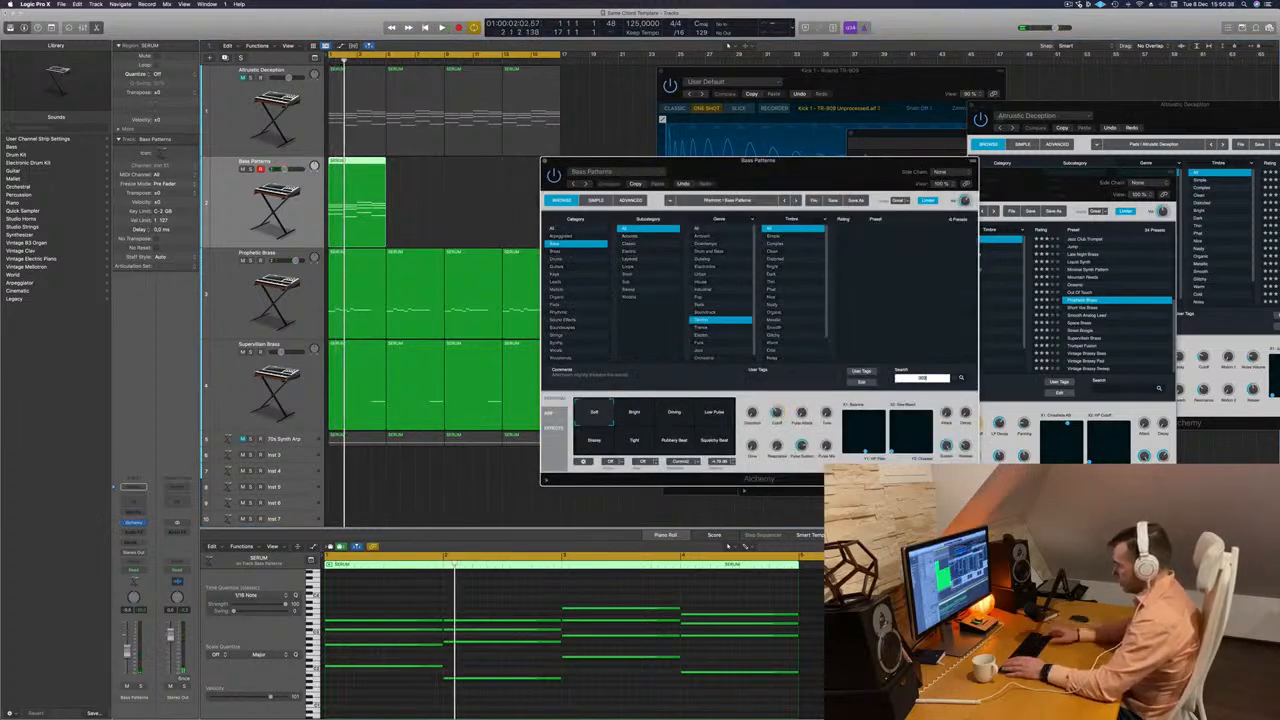
key(BackSpace)
text(303)
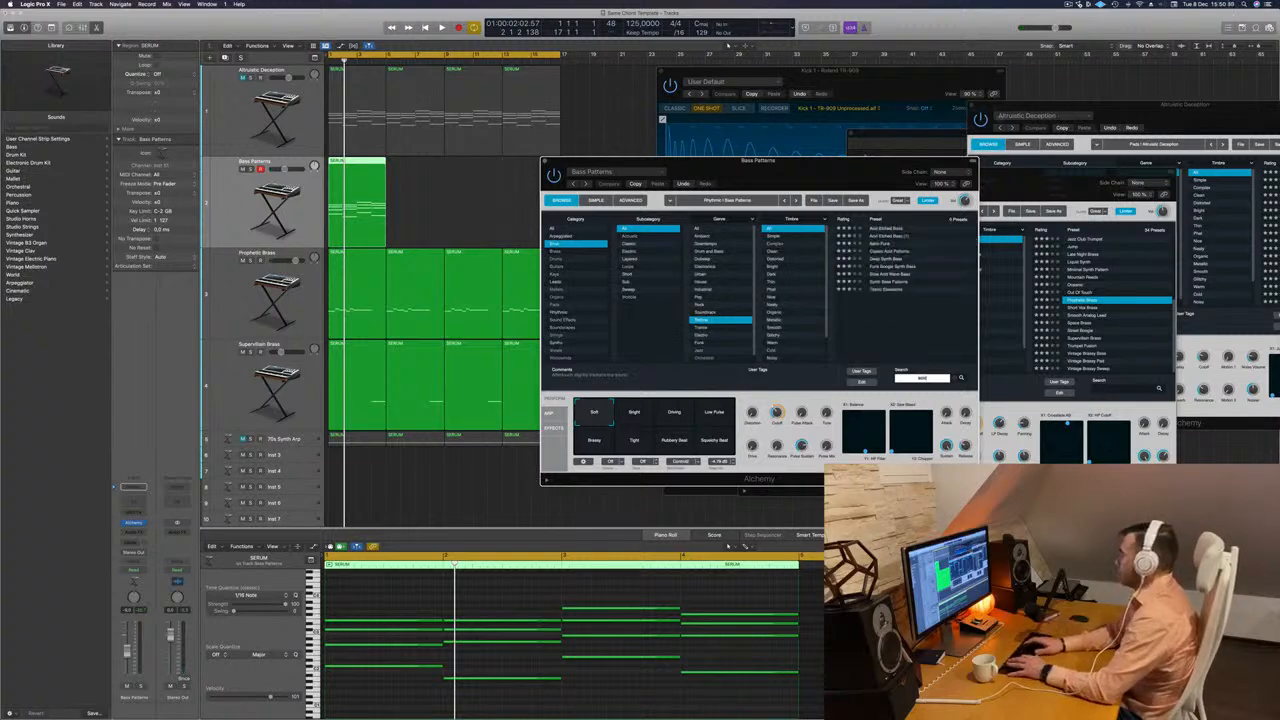
Load Classic Acid Patterns on the bass track and delete the upper chord notes, keeping only the lowest note of each chord.
click(878, 250)
key(space)
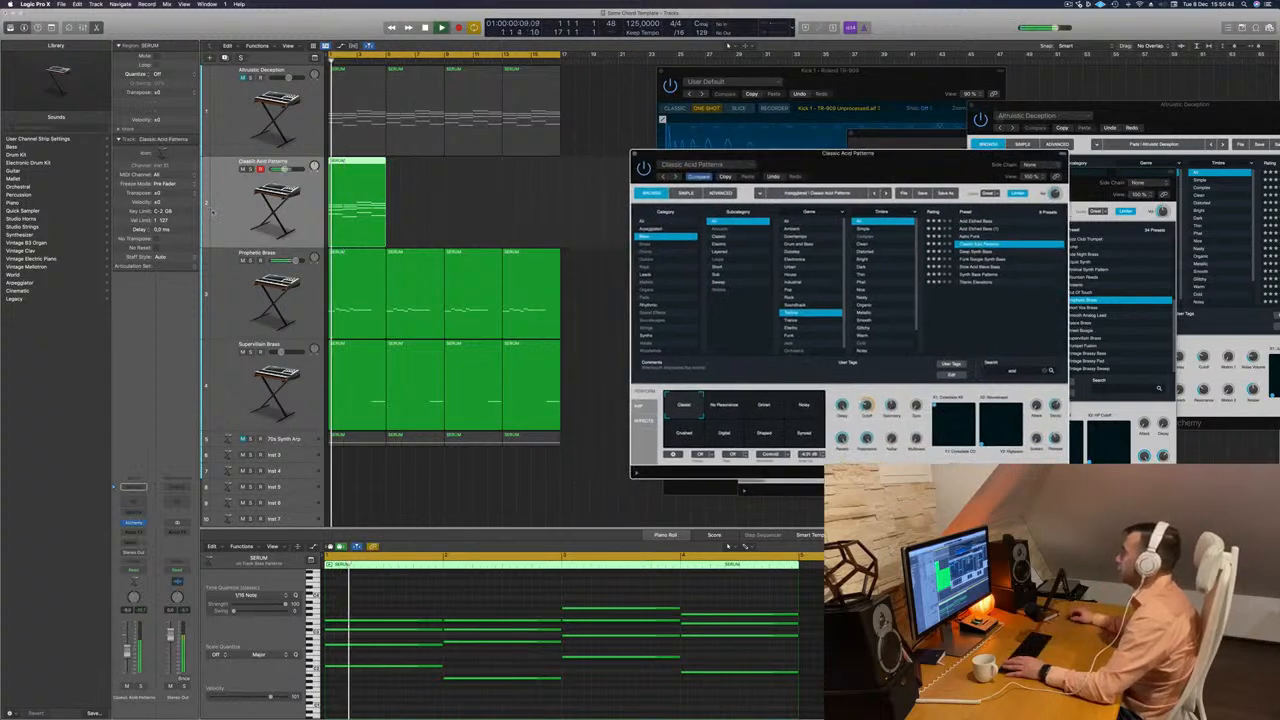
key(Return)
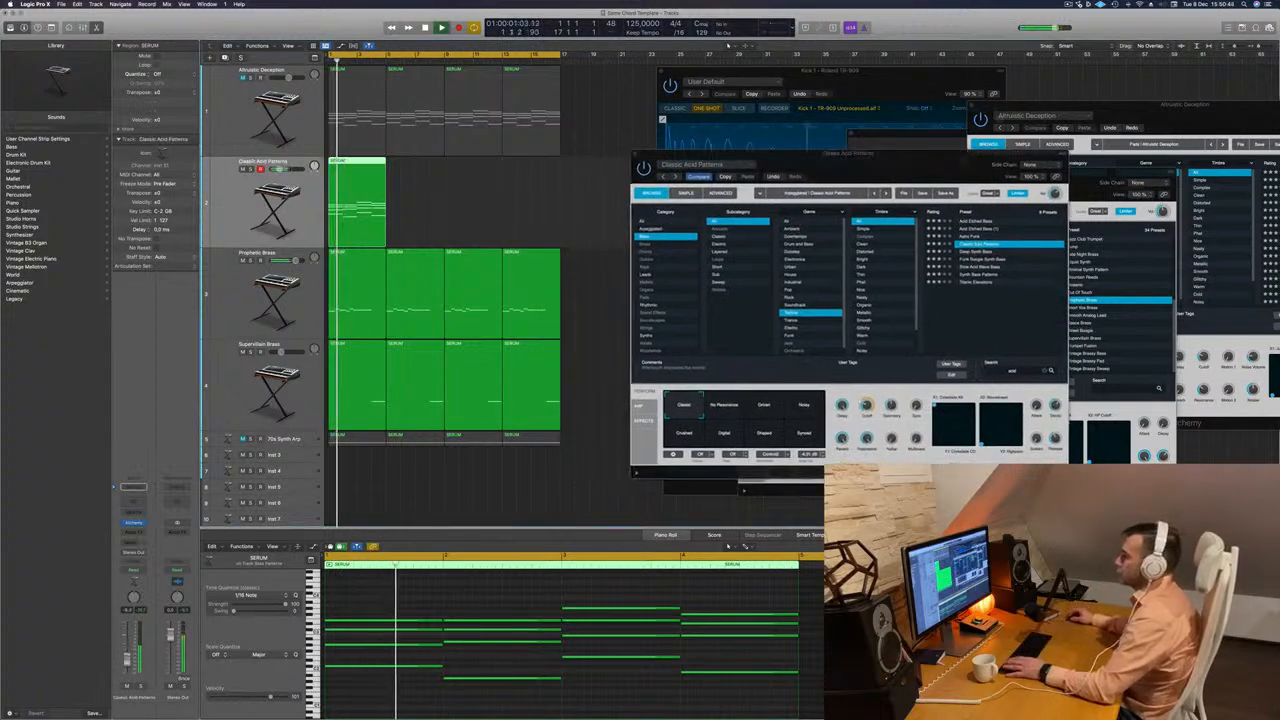
drag(404, 602, 756, 651)
key(Delete)
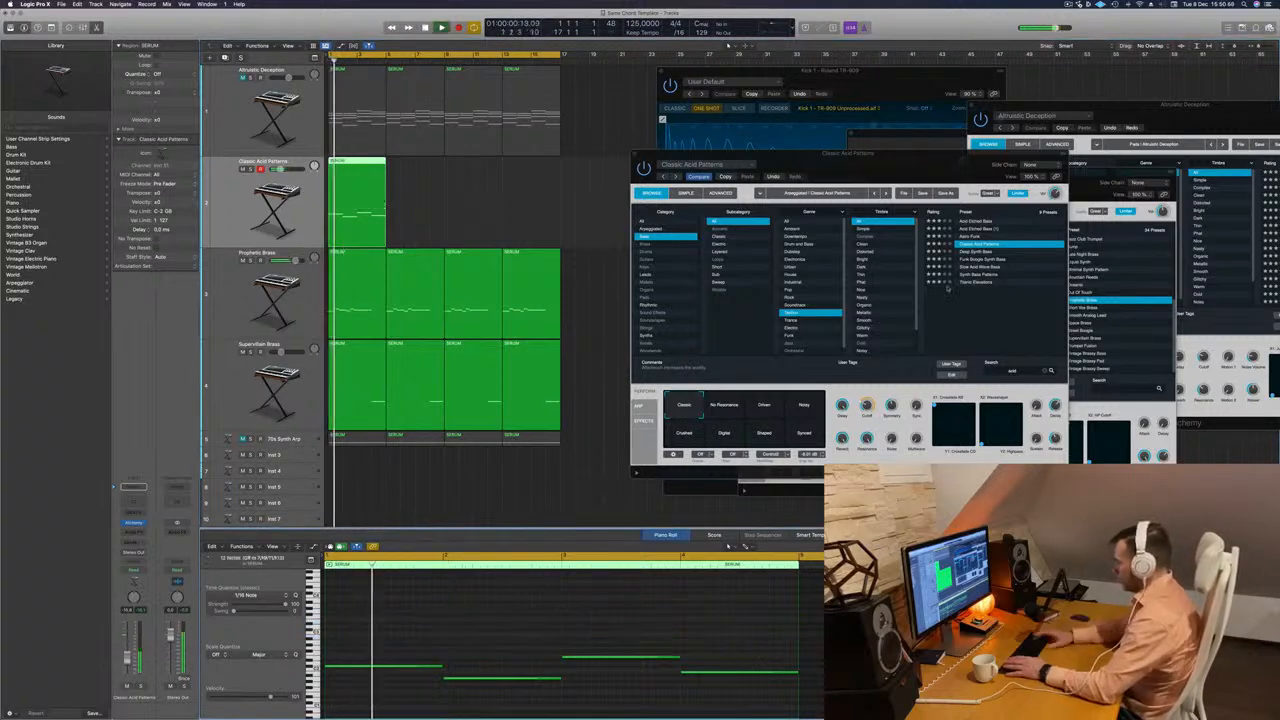
Audition Deep Synth Bass, Funk Boogie Synth Bass, Slow Acid Wave Bass, Synth Bass Patterns and Titanic Elevations on the bass line.
drag(939, 175, 899, 168)
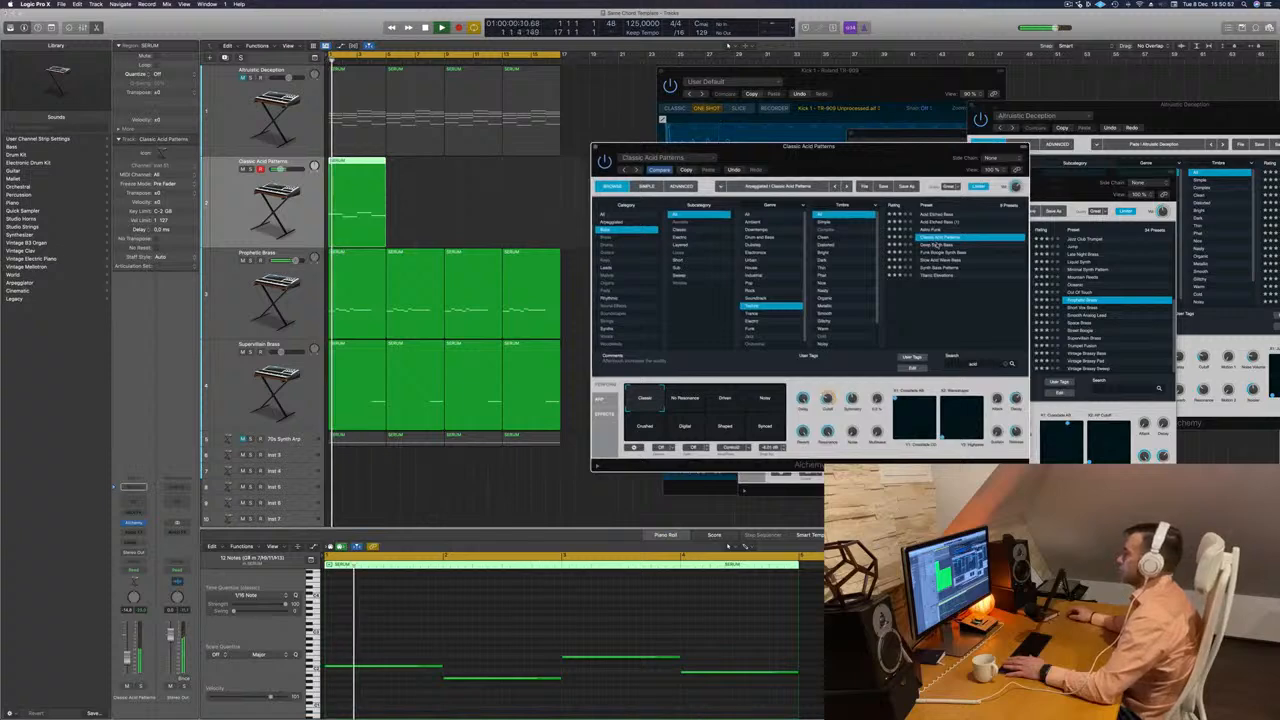
click(932, 245)
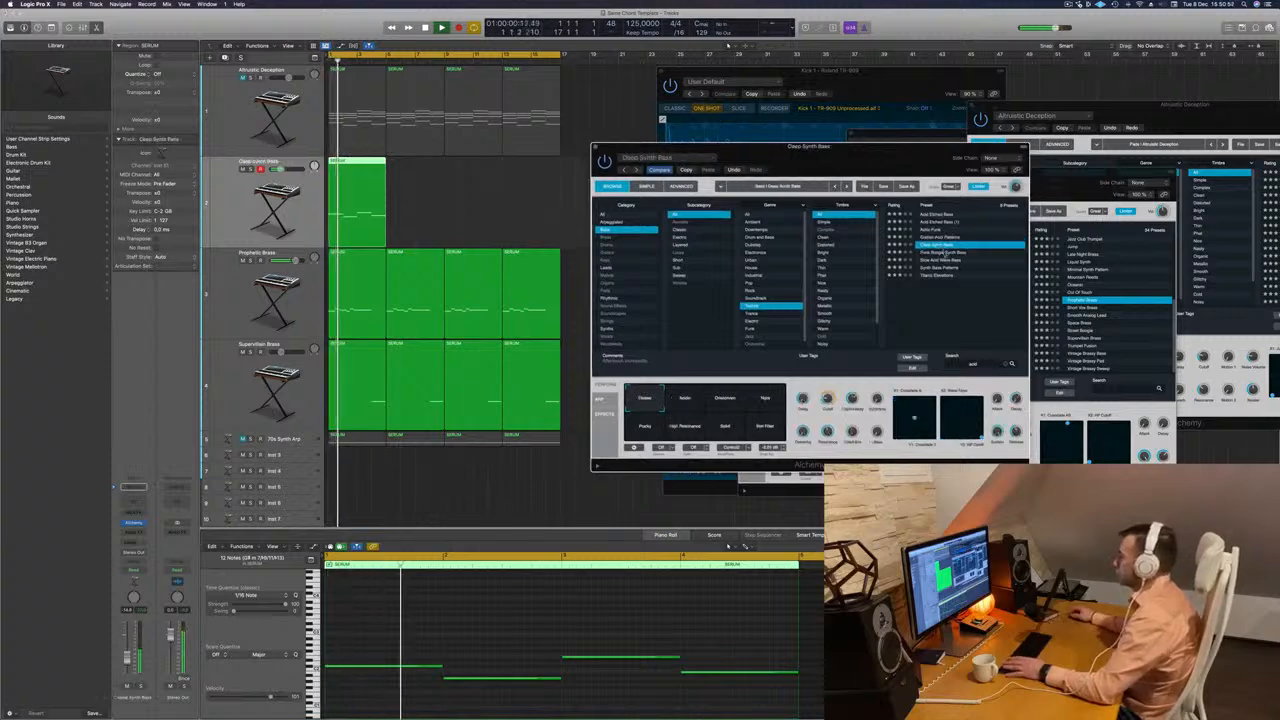
click(944, 253)
click(941, 261)
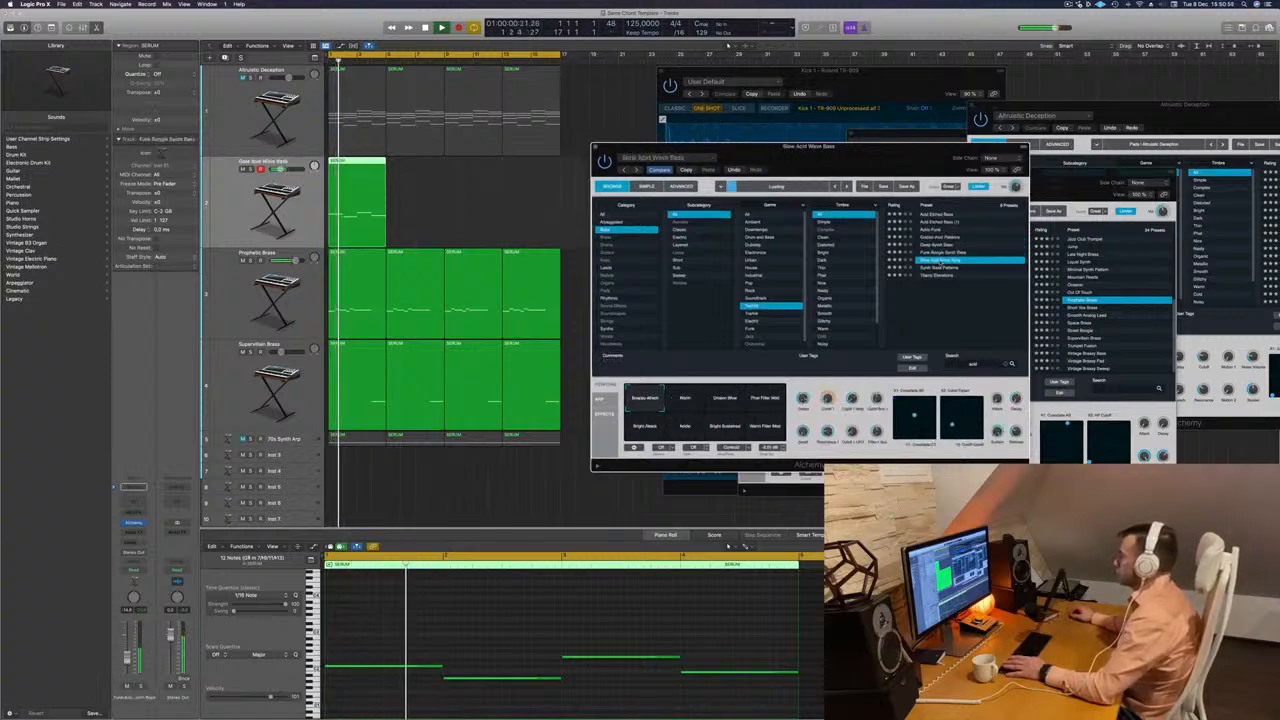
click(936, 269)
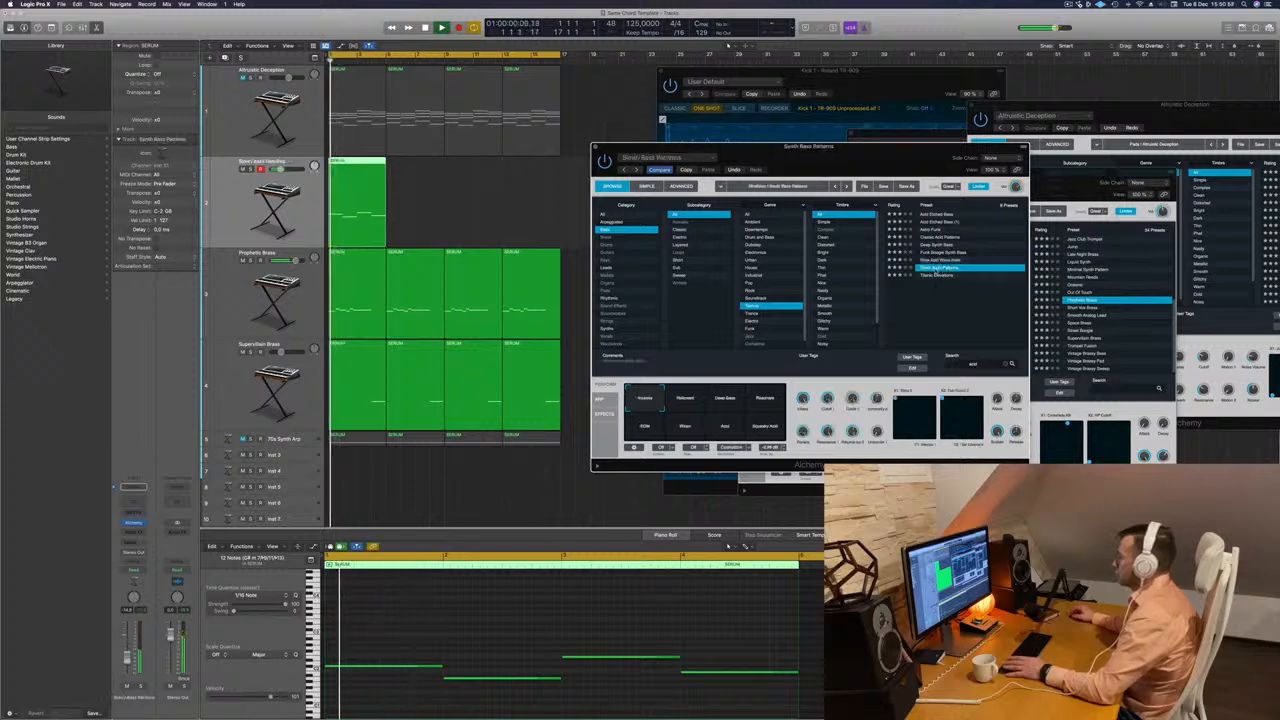
click(938, 276)
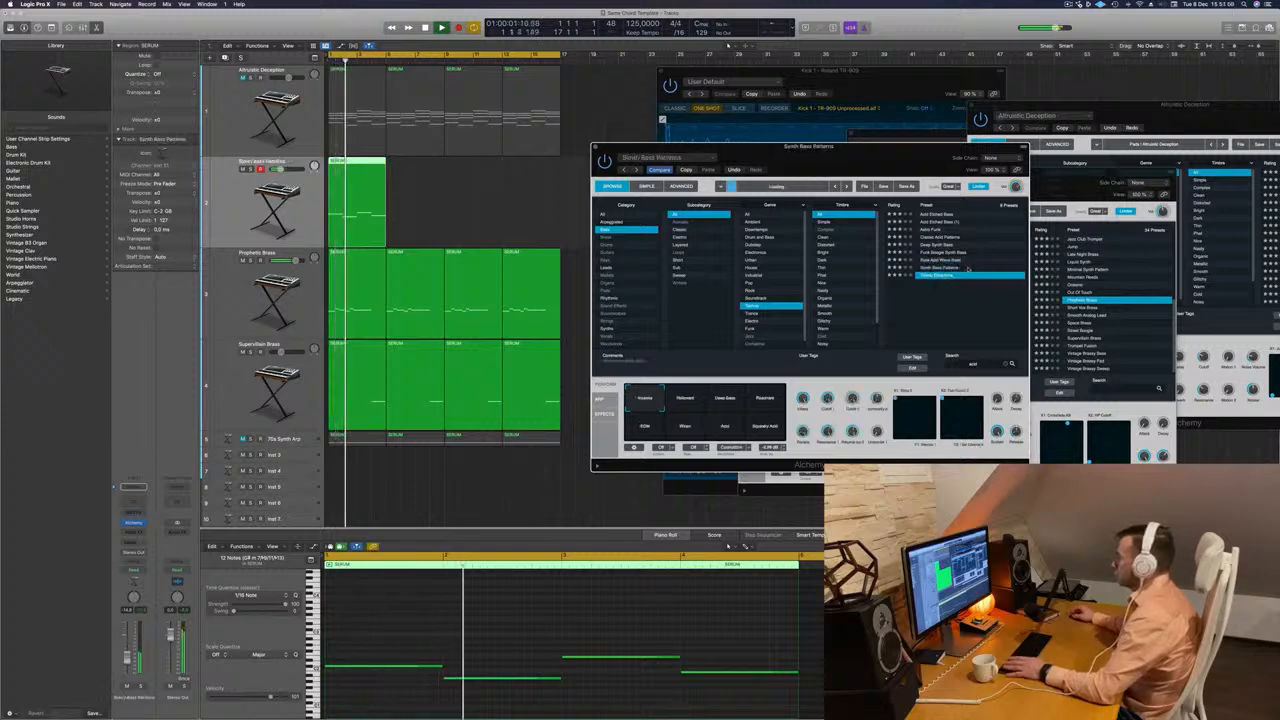
Compare Astro Funk, Classic Acid Patterns, Deep Synth Bass and Funk Boogie Synth Bass, and load Slow Acid Wave Bass.
click(930, 231)
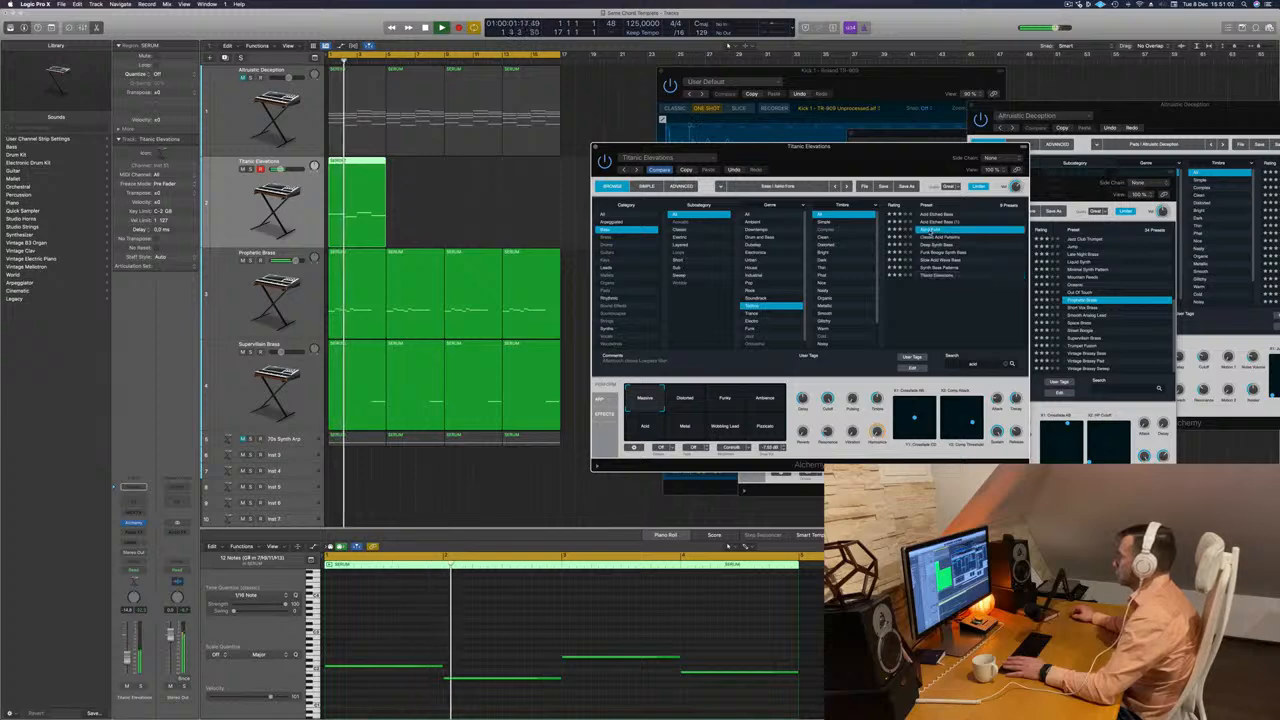
click(937, 238)
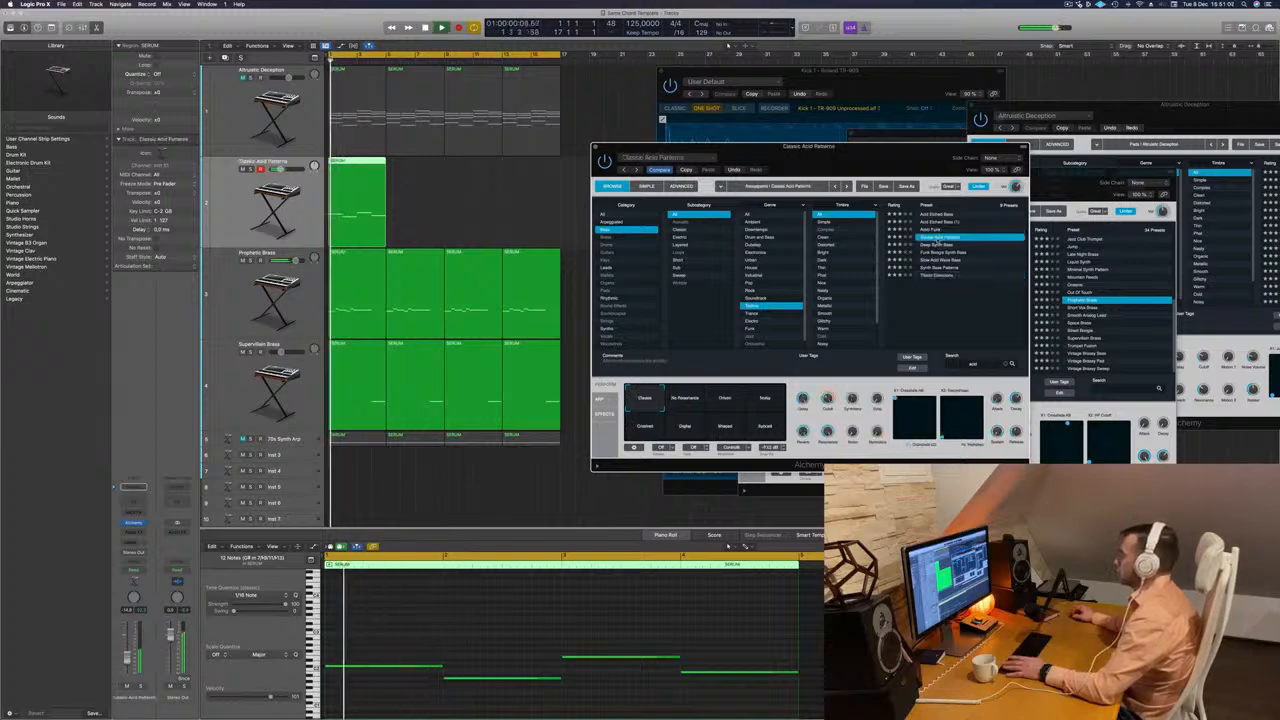
click(937, 245)
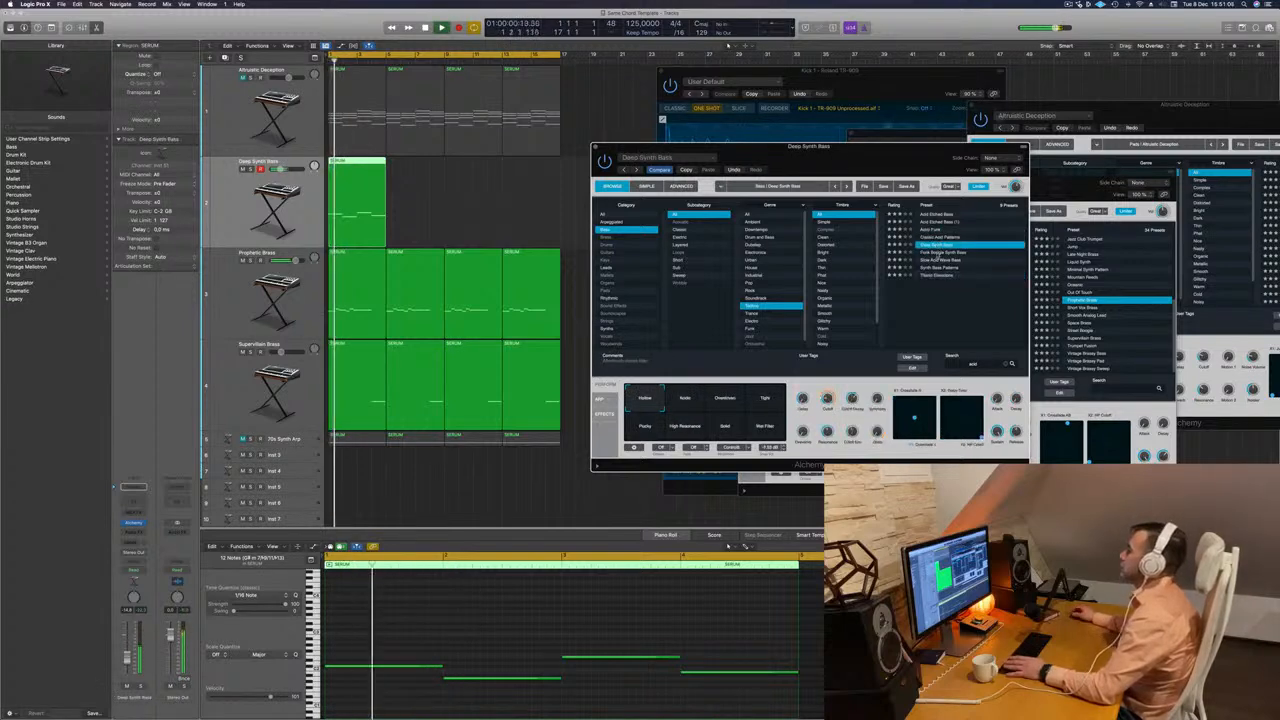
click(937, 252)
click(937, 259)
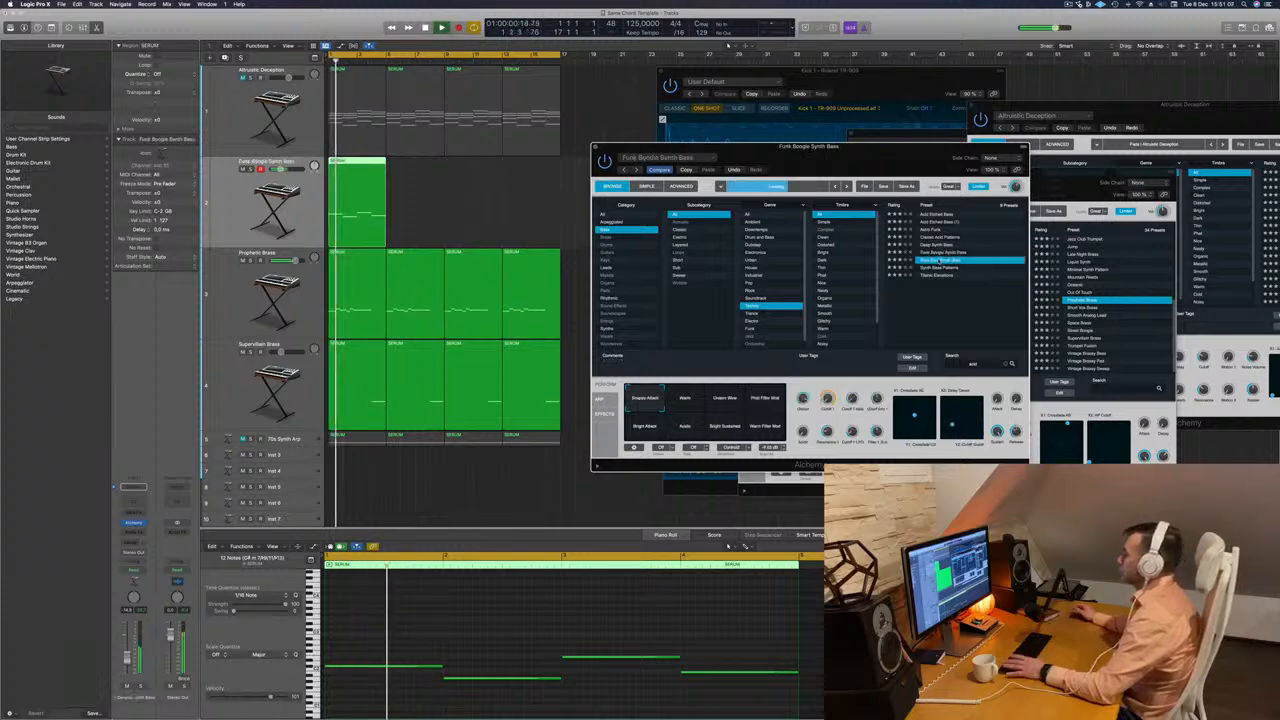
Show the arpeggiator settings inside the bass synth, close its window and stop playback.
drag(835, 163, 897, 165)
click(662, 398)
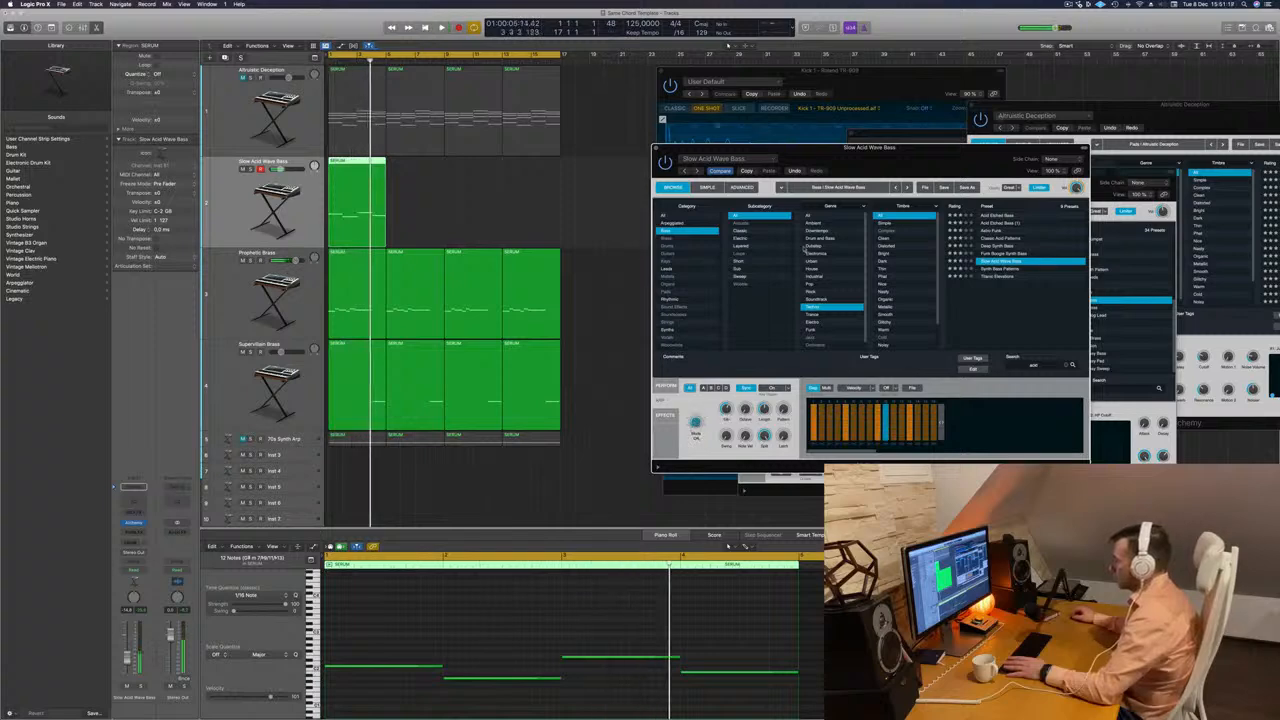
click(657, 148)
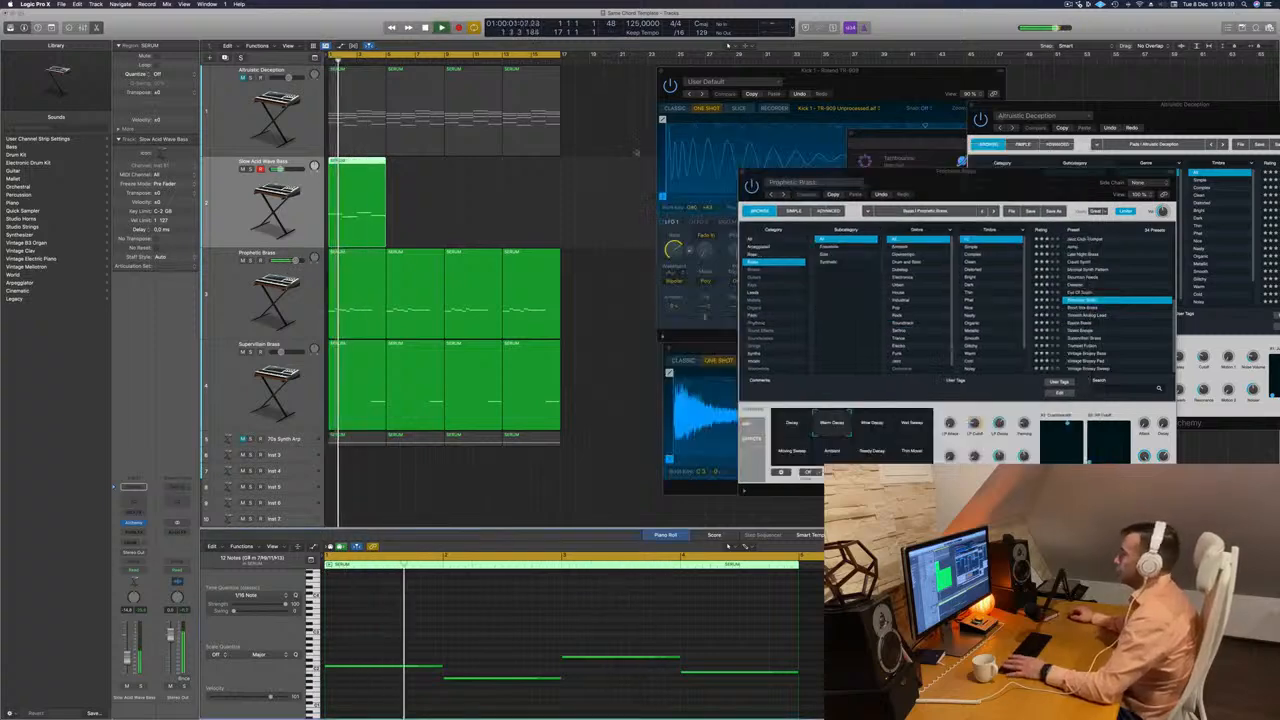
key(space)
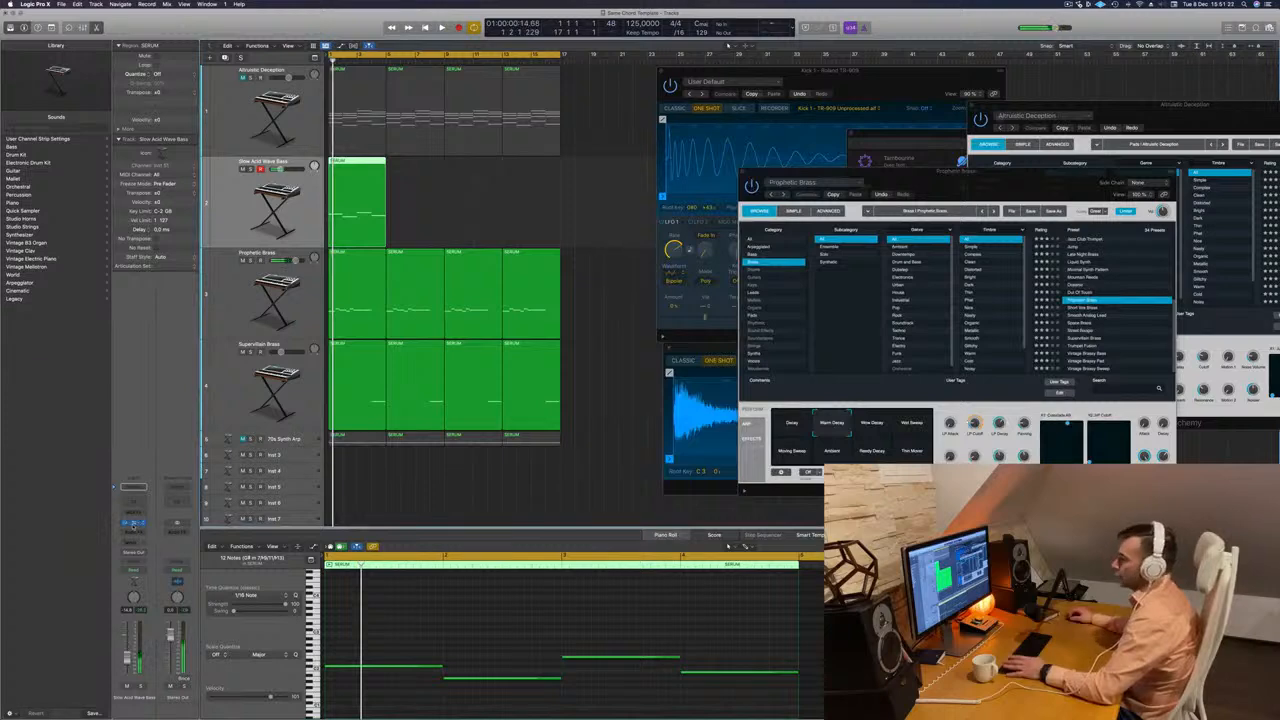
Reopen the bass synth, clear the preset search and load Sneaky Bass from the Techno bass presets.
click(133, 522)
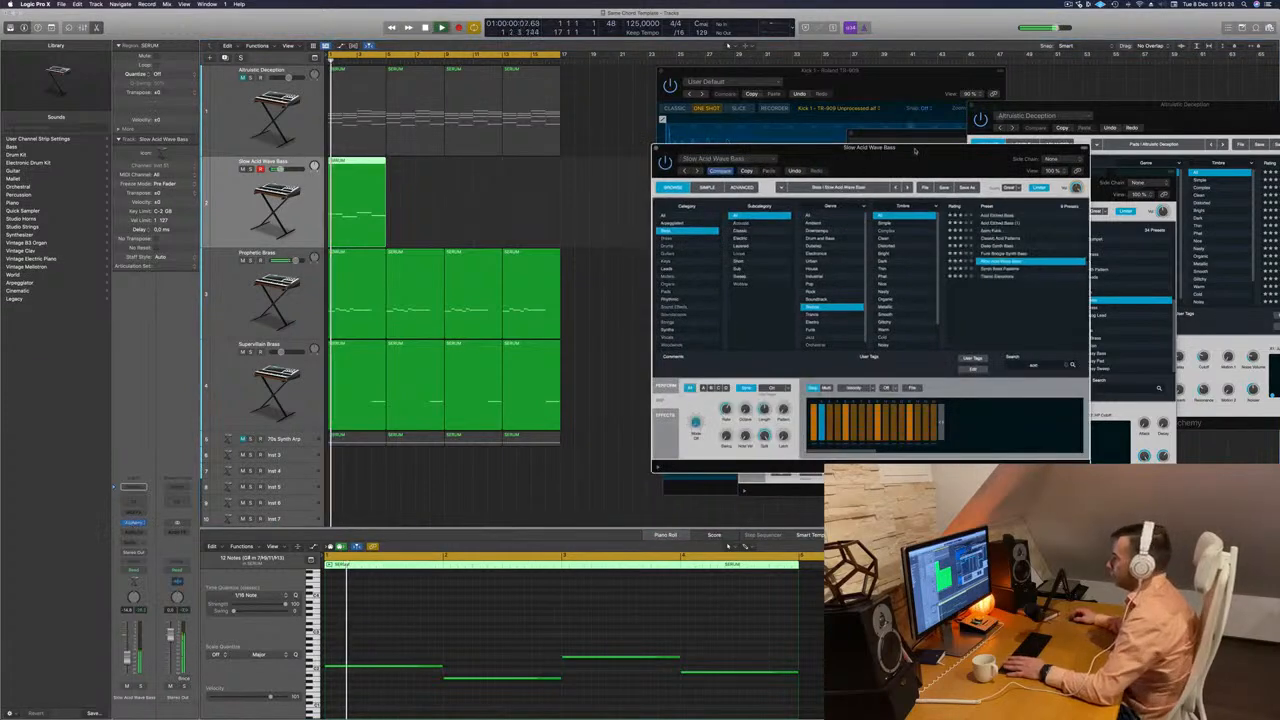
drag(914, 148, 802, 155)
click(1080, 4)
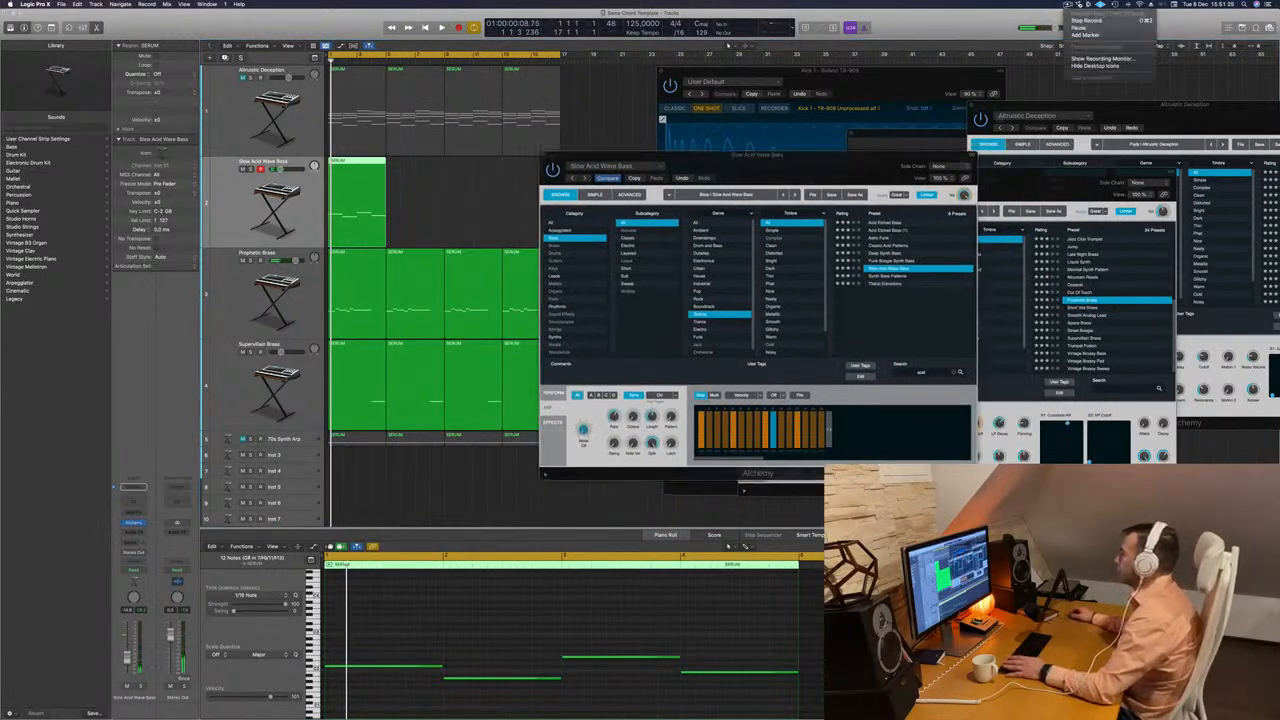
click(977, 31)
drag(819, 180, 762, 183)
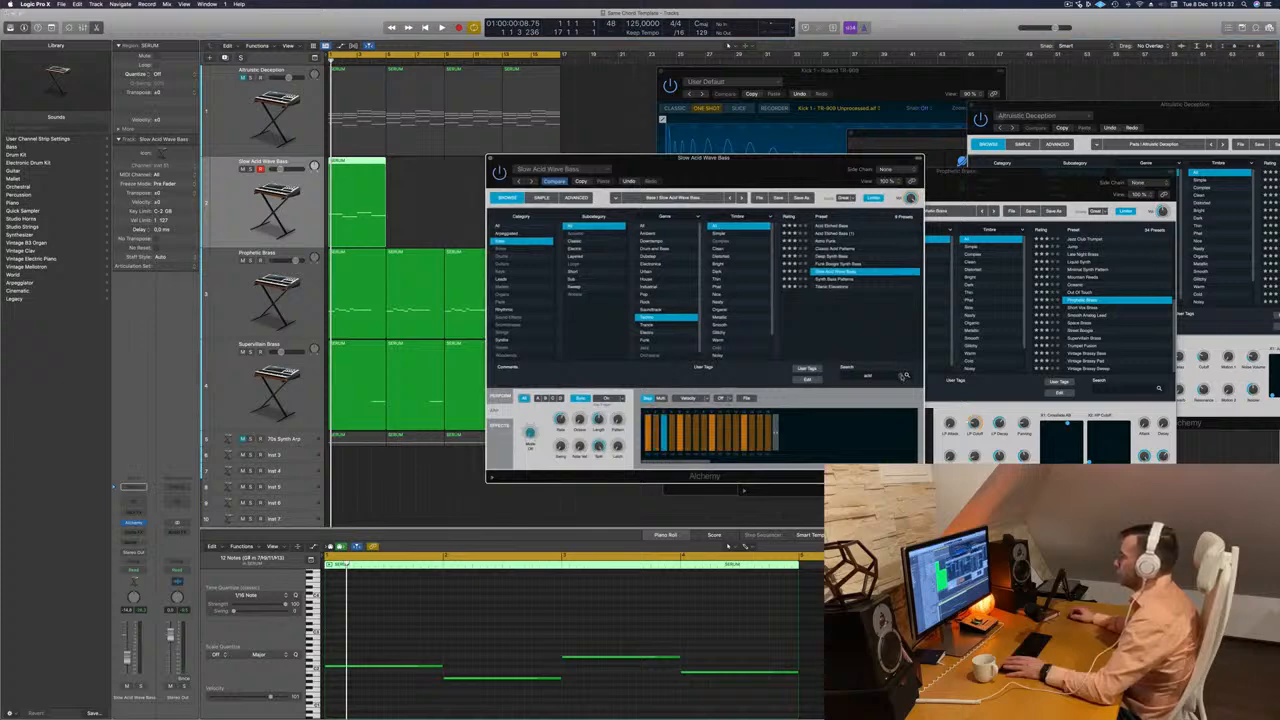
click(901, 375)
click(840, 272)
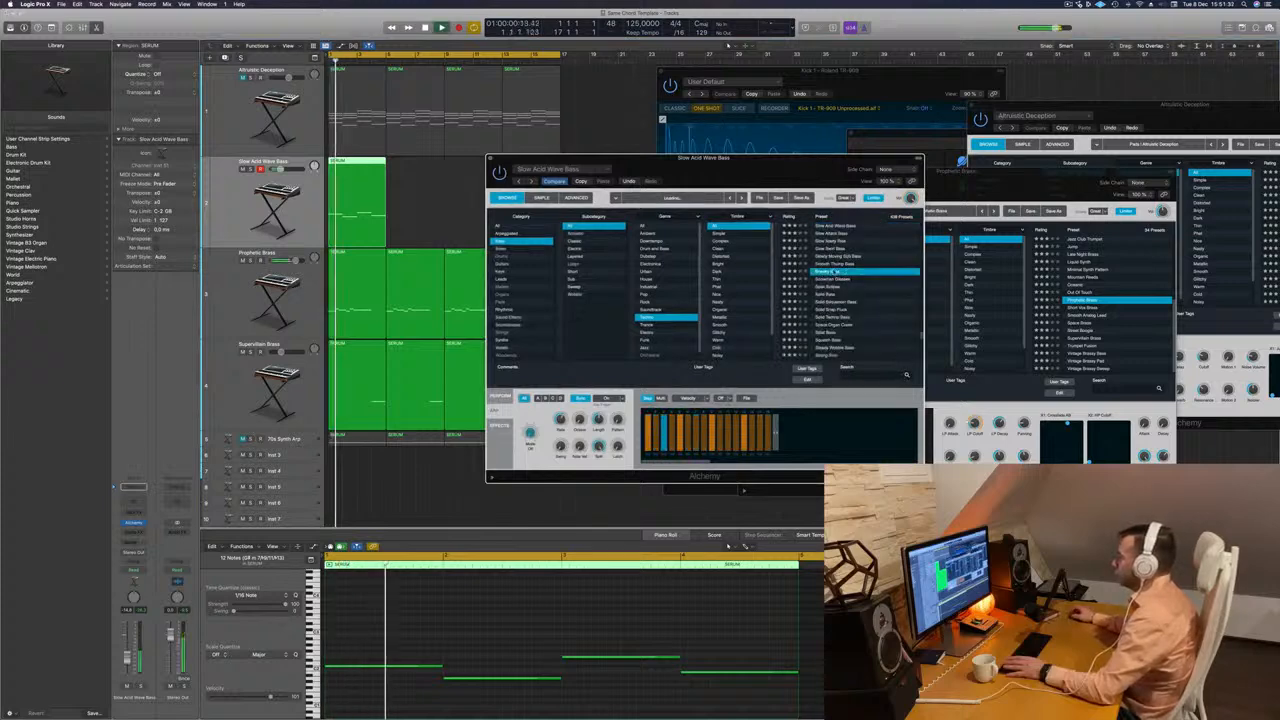
Load the Solid Bass preset, play the bass line from the start and raise the bass track's volume.
drag(786, 176, 838, 156)
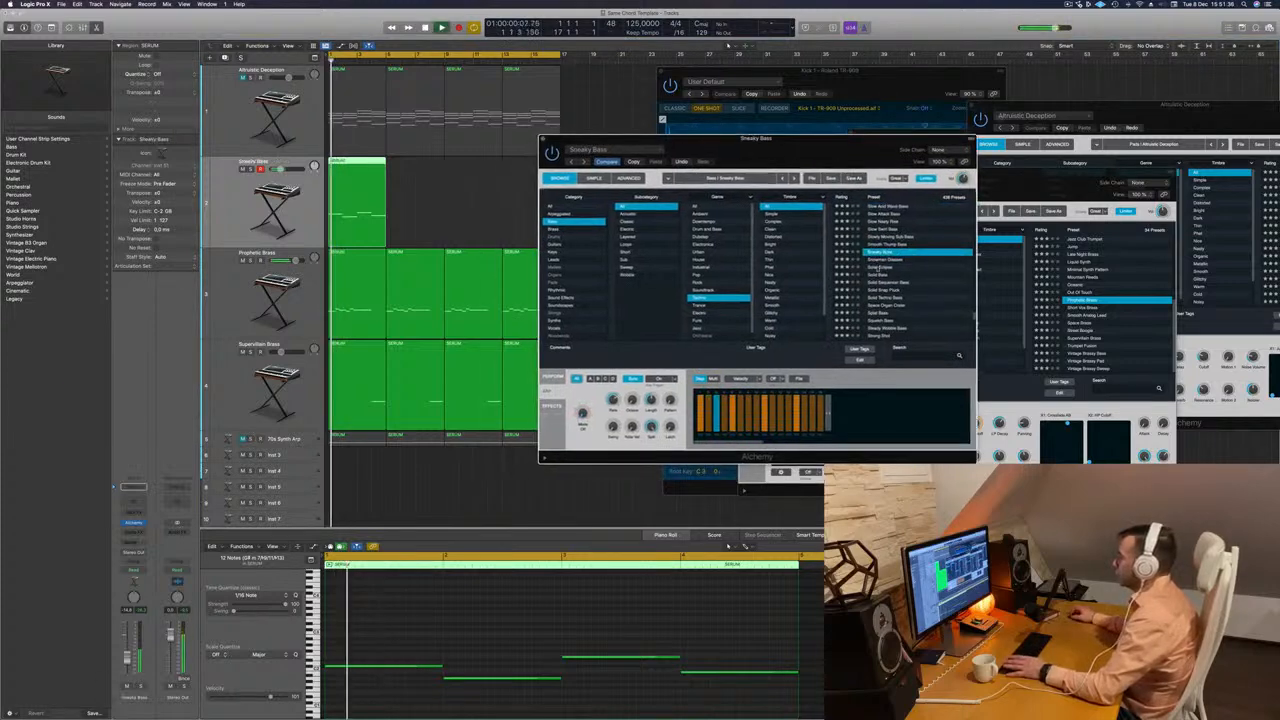
click(881, 275)
drag(768, 147, 787, 140)
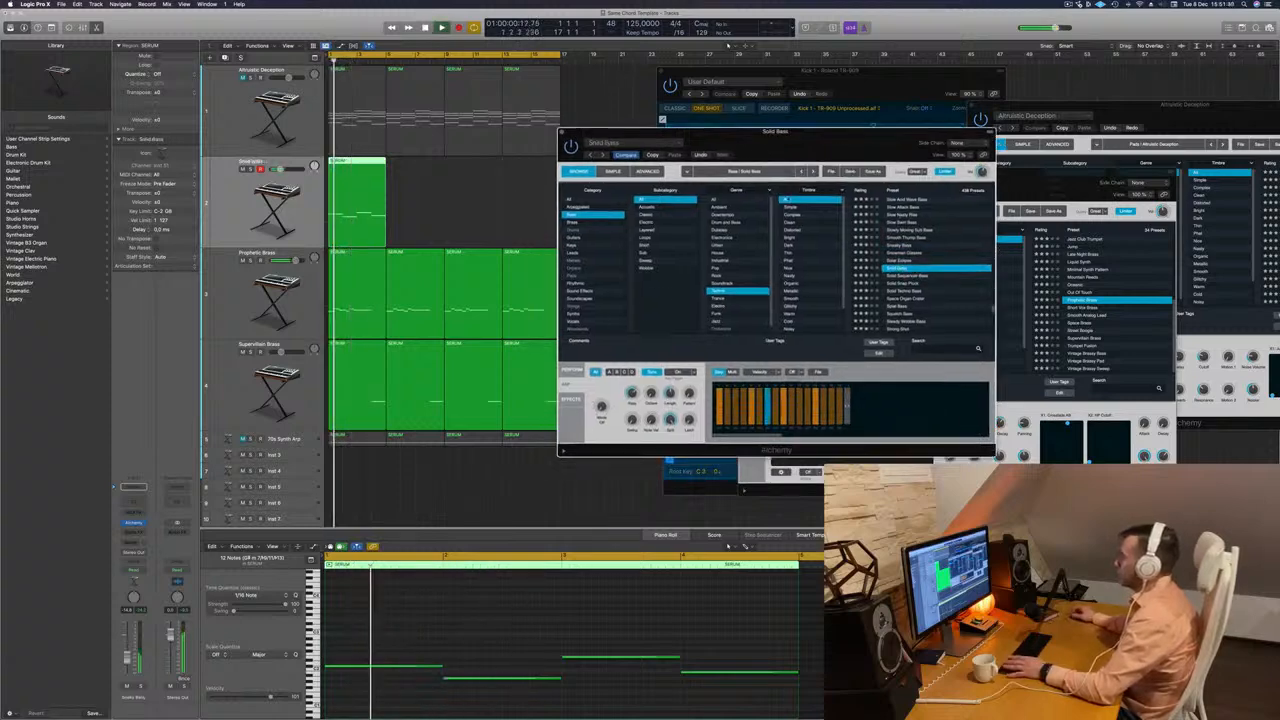
key(Return)
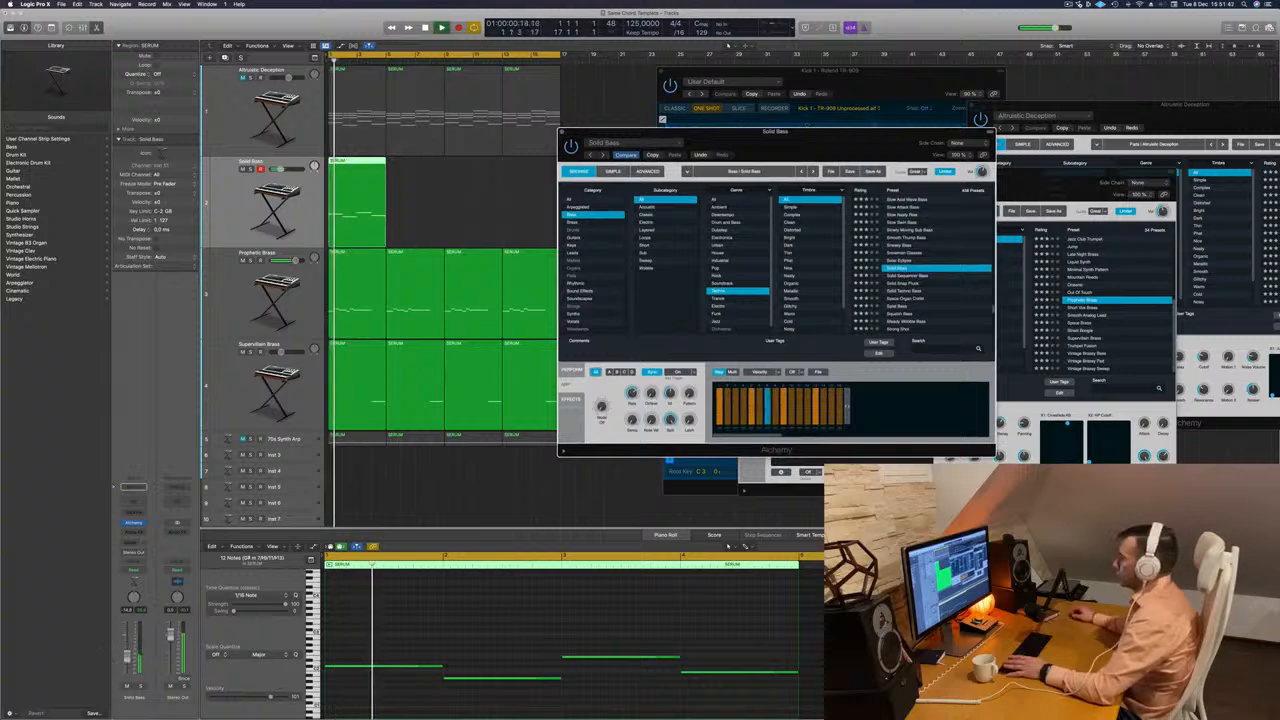
drag(127, 657, 127, 646)
Add an Arpeggiator MIDI effect to the bass track, play it at a 1/8 rate and move its window clear of the synth.
key(Return)
key(Return)
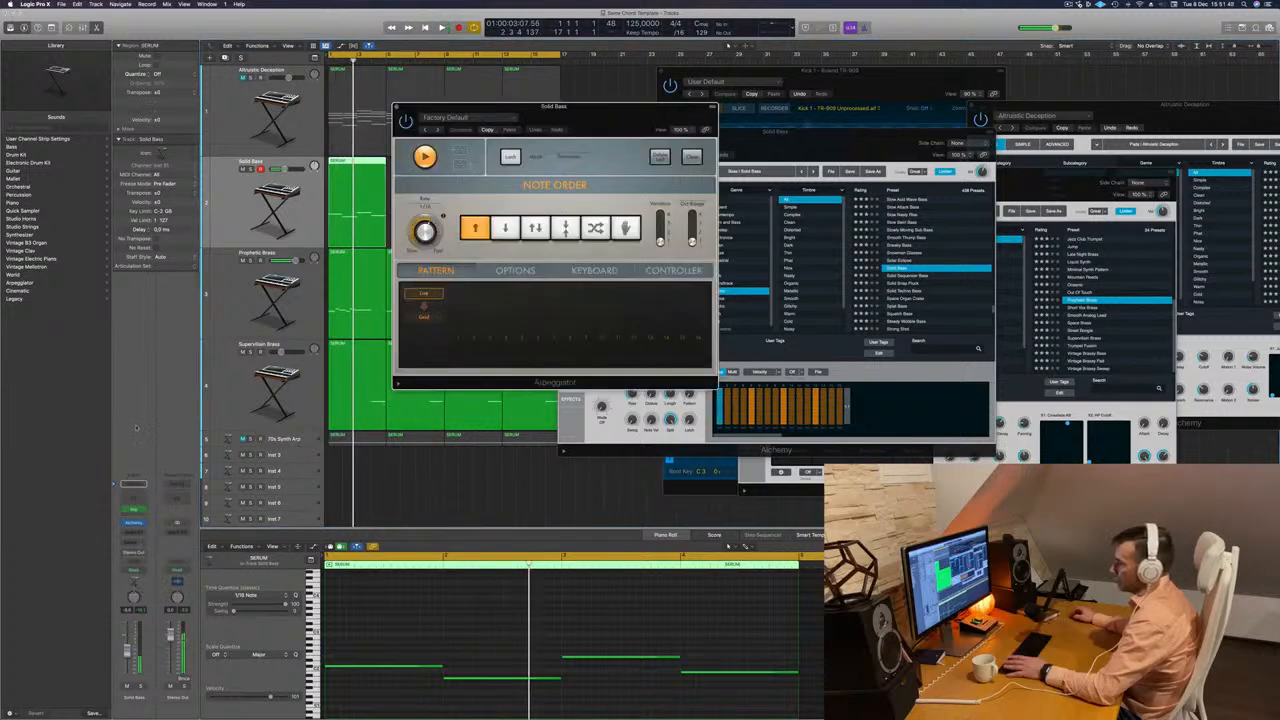
key(Return)
drag(614, 109, 656, 115)
key(space)
key(space)
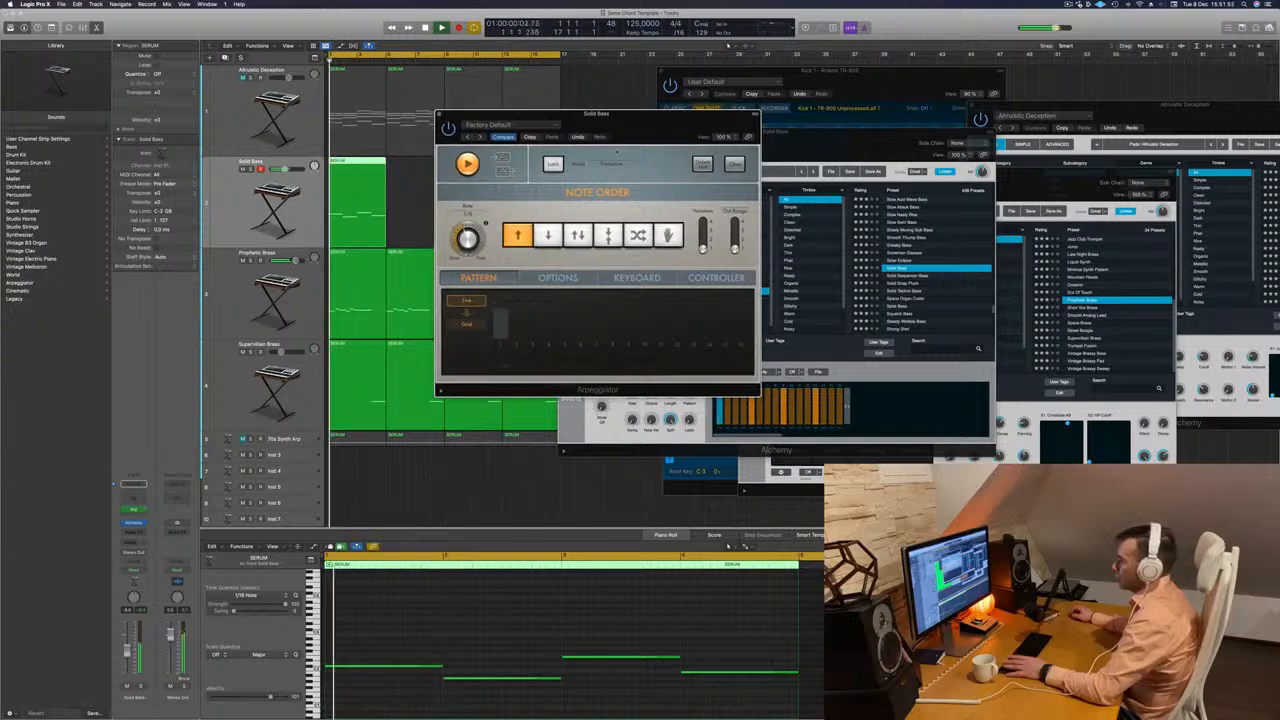
drag(656, 114, 1213, 286)
Audition Solid Sequencer Bass, Solid Snap Pluck, Solid Techno Bass and Space Organ Crater on the arpeggiated bass line.
drag(851, 148, 732, 153)
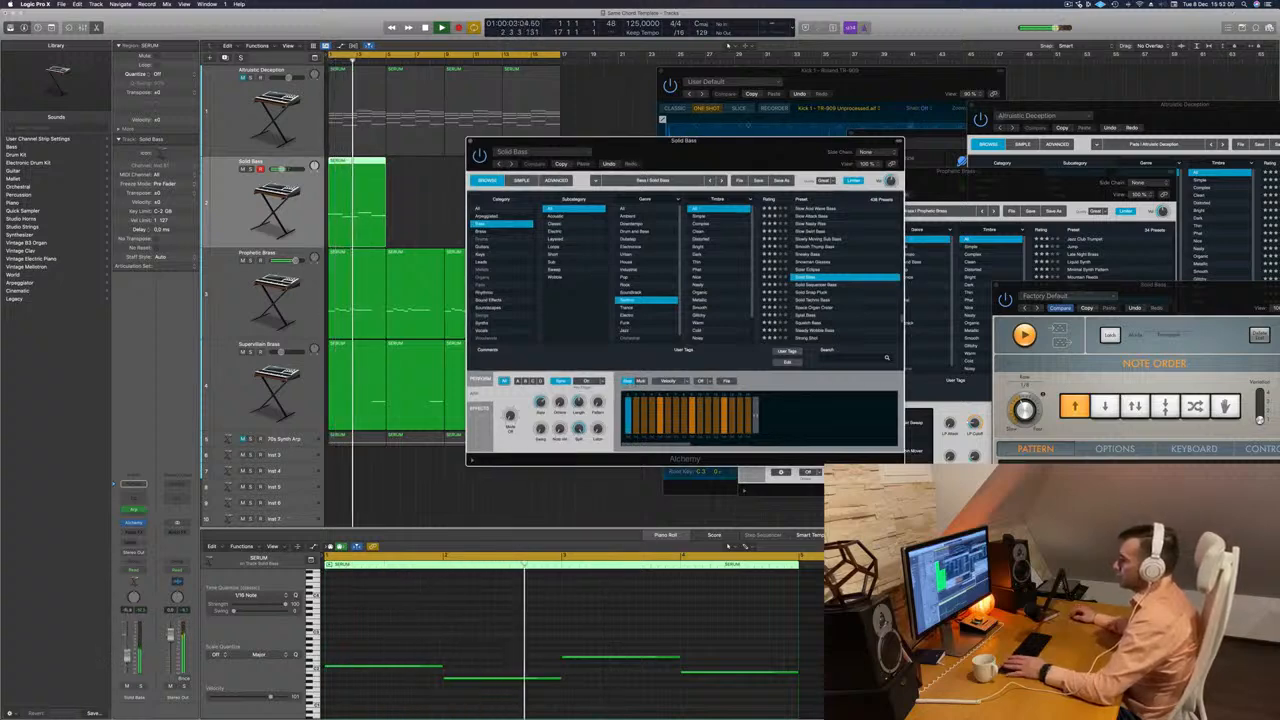
click(822, 285)
click(813, 292)
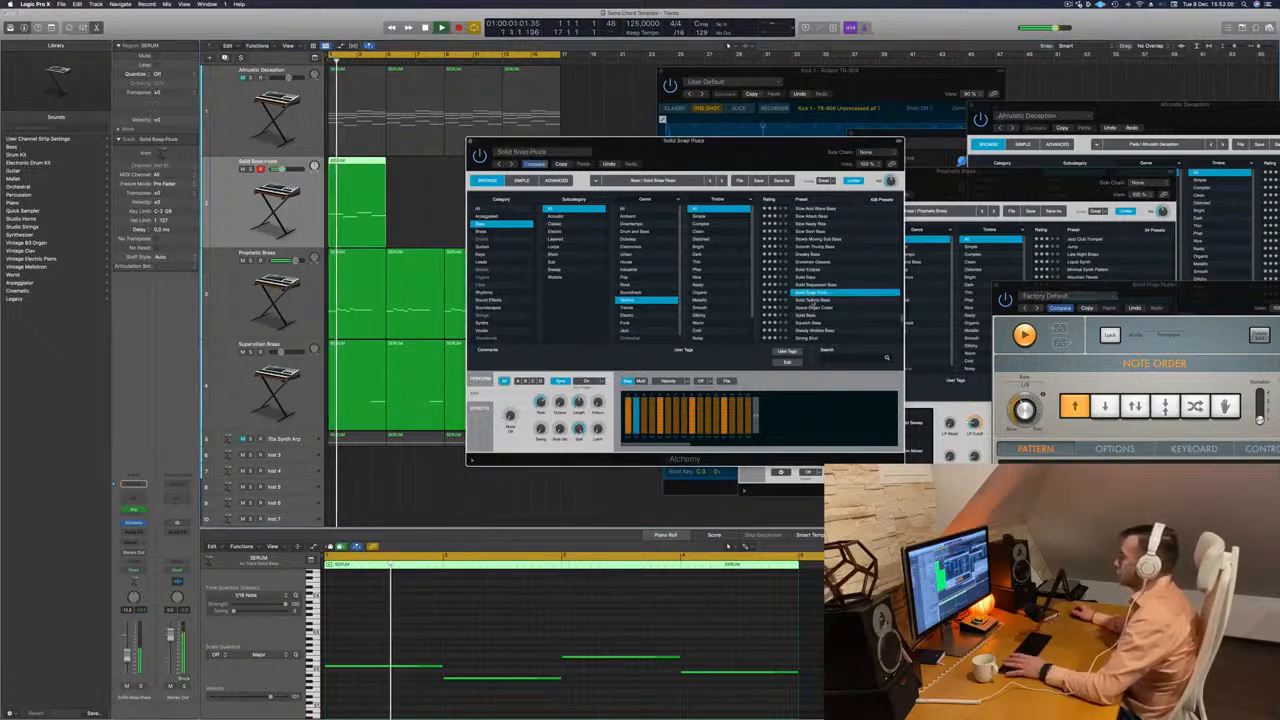
click(843, 300)
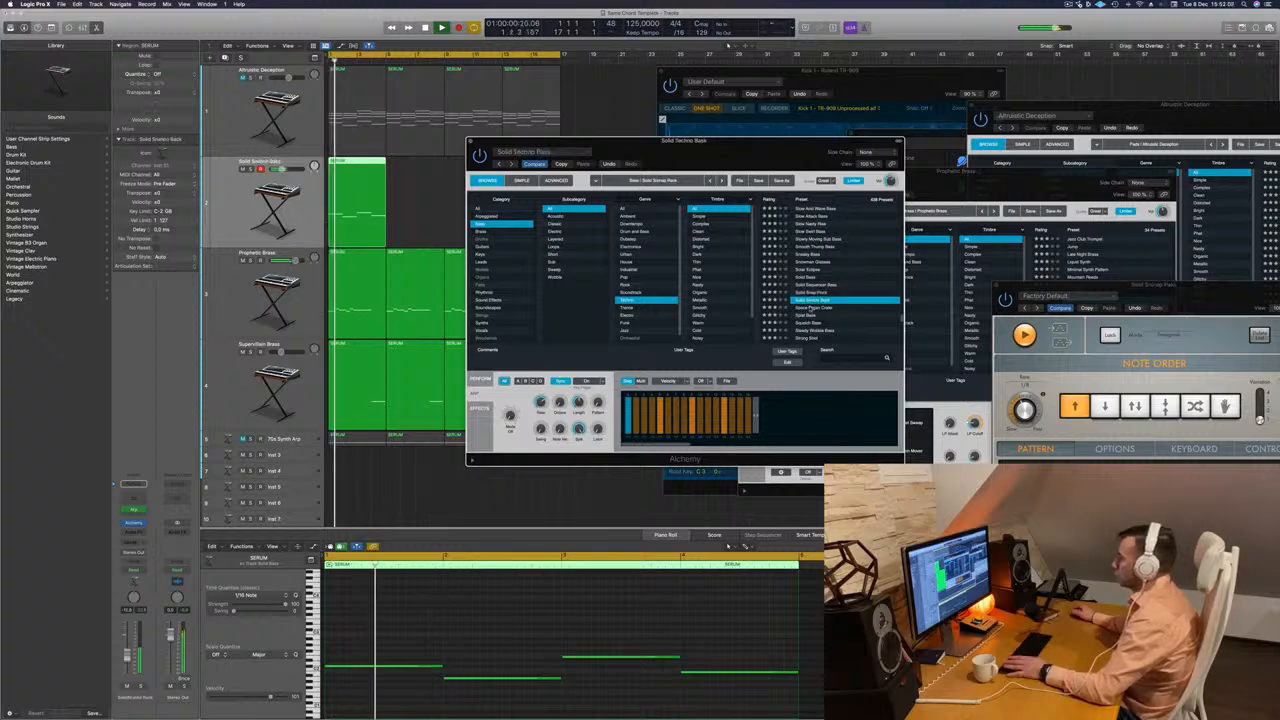
click(811, 308)
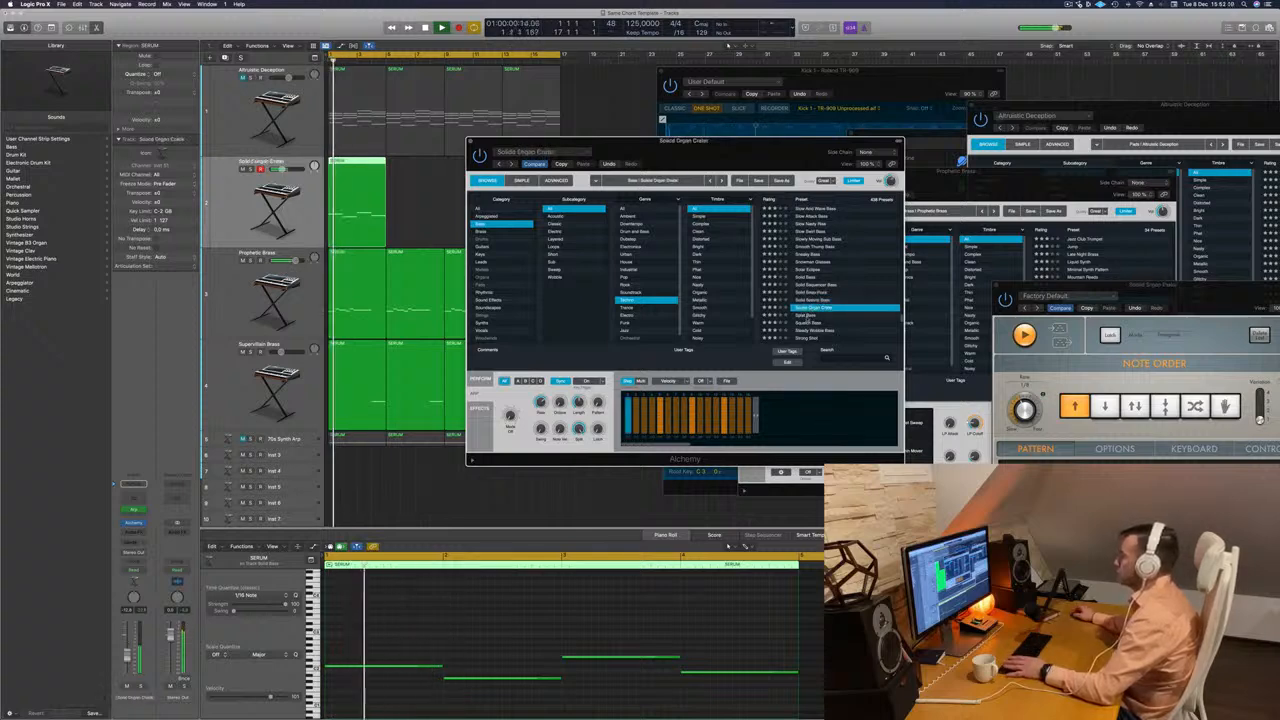
Audition the Splat Bass and Steady Wobble Bass presets on the arpeggiated bass line.
click(814, 315)
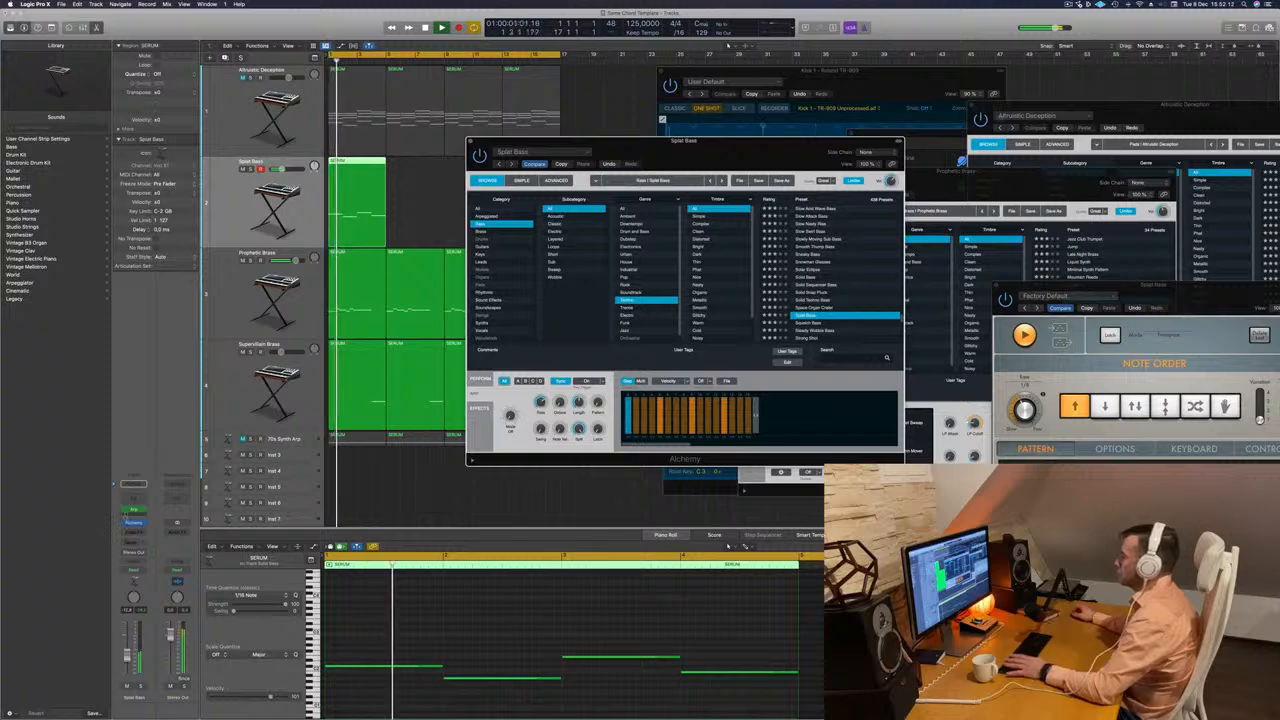
scroll(808, 288, down, 3)
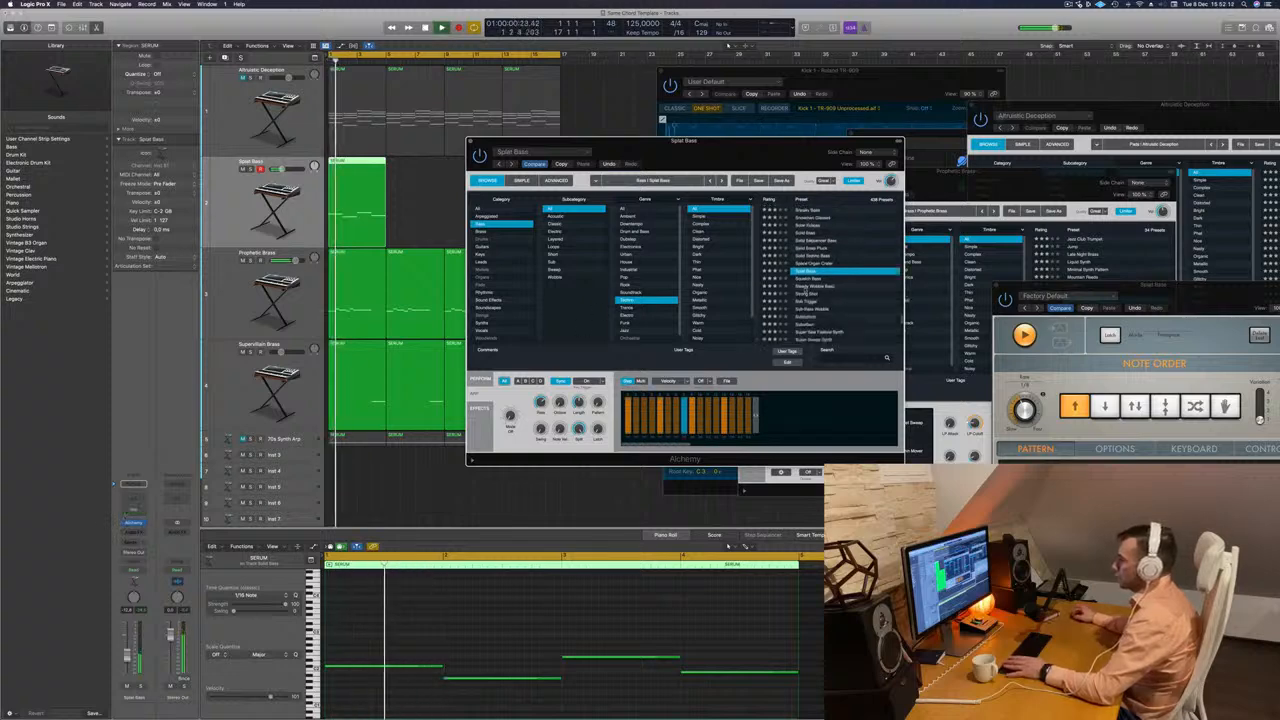
click(808, 287)
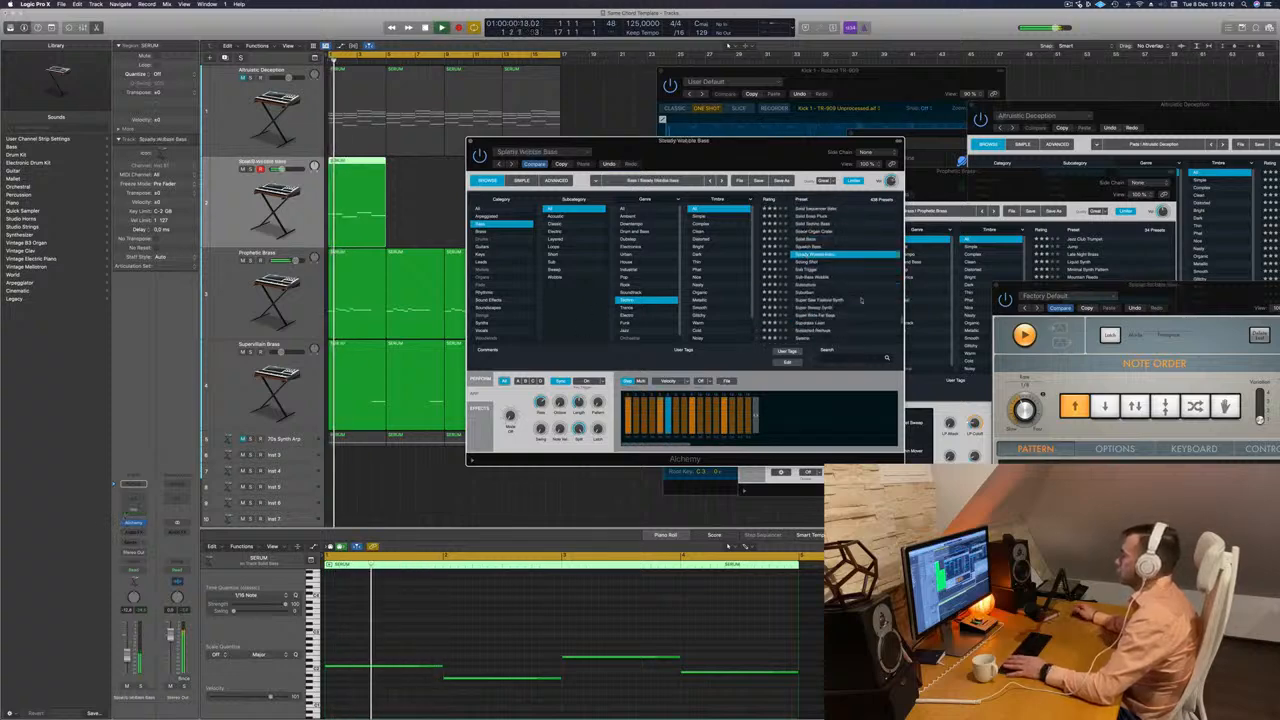
click(806, 293)
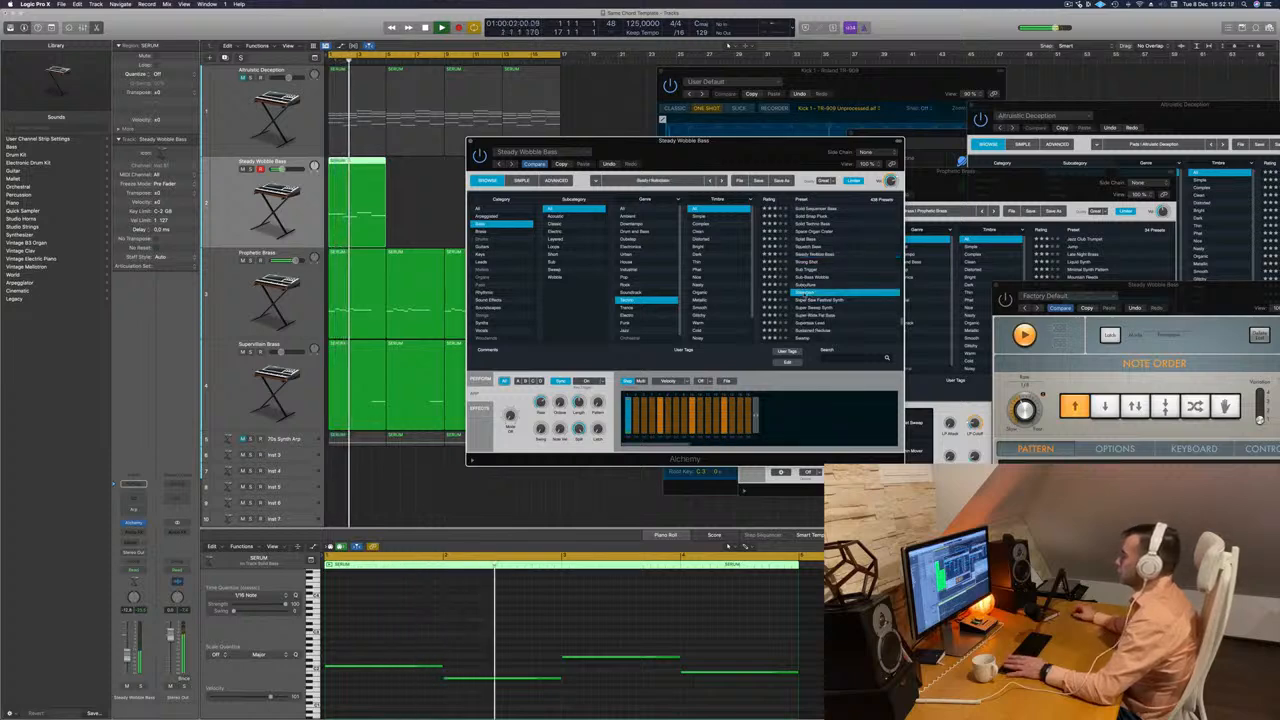
click(814, 255)
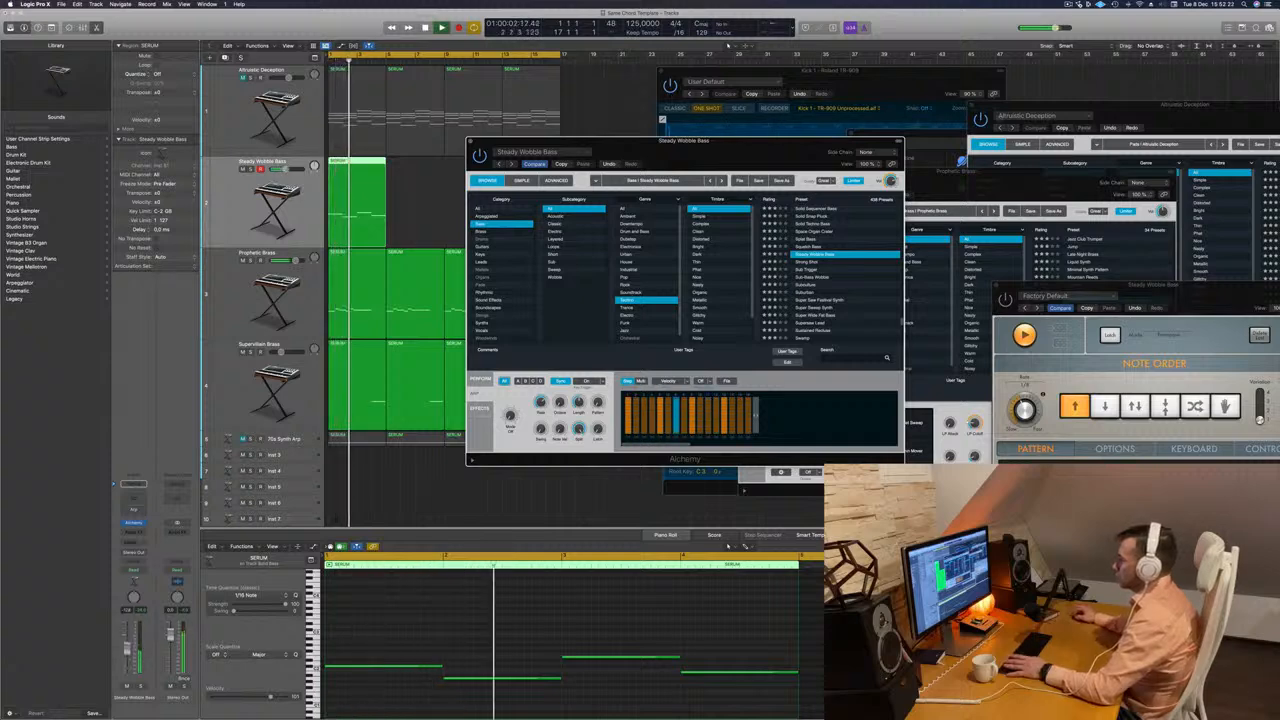
Audition Super Sweep Synth, Super Wide Fat Bass, Sweep Saw Bass and Synth Bass Mutation on the bass line.
scroll(852, 295, down, 2)
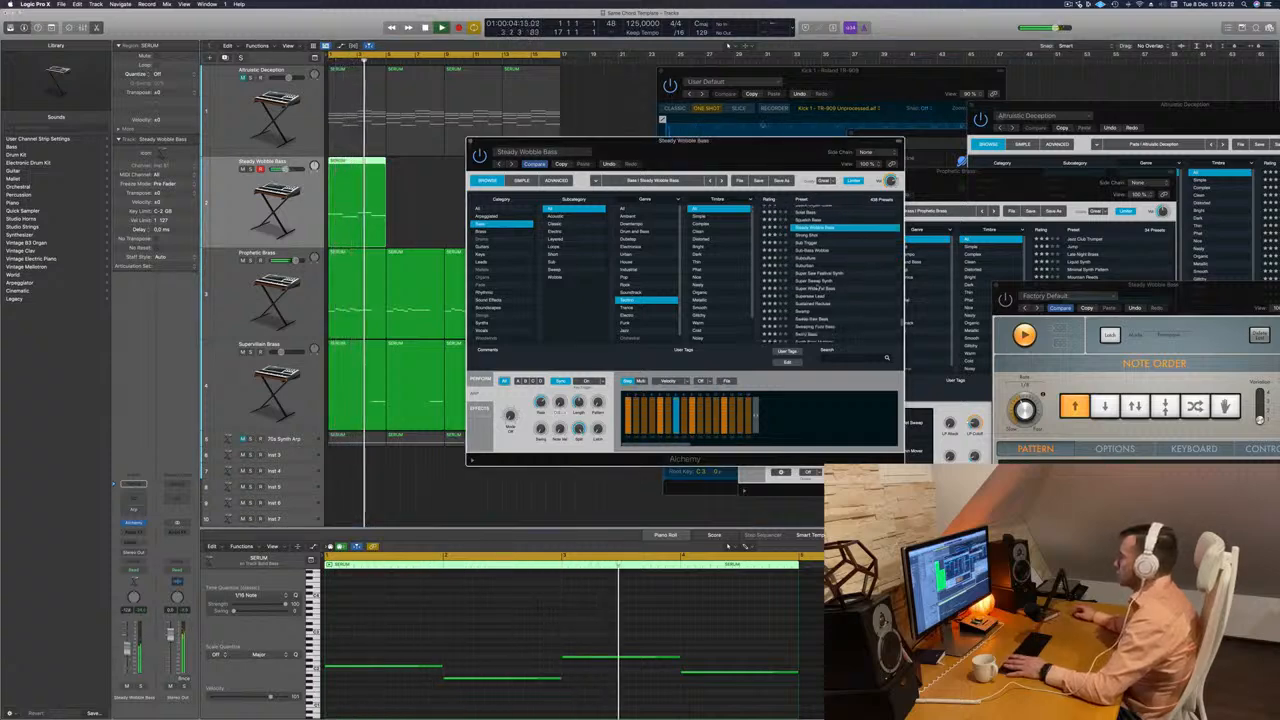
click(850, 282)
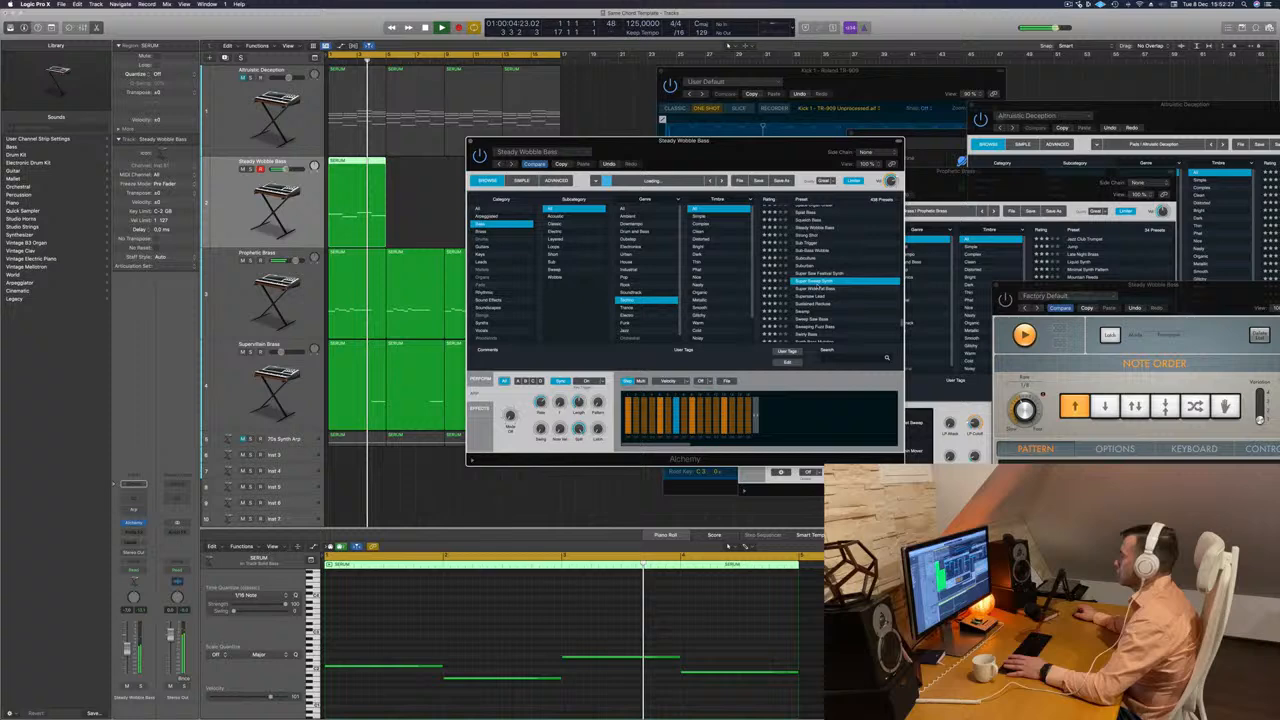
click(816, 289)
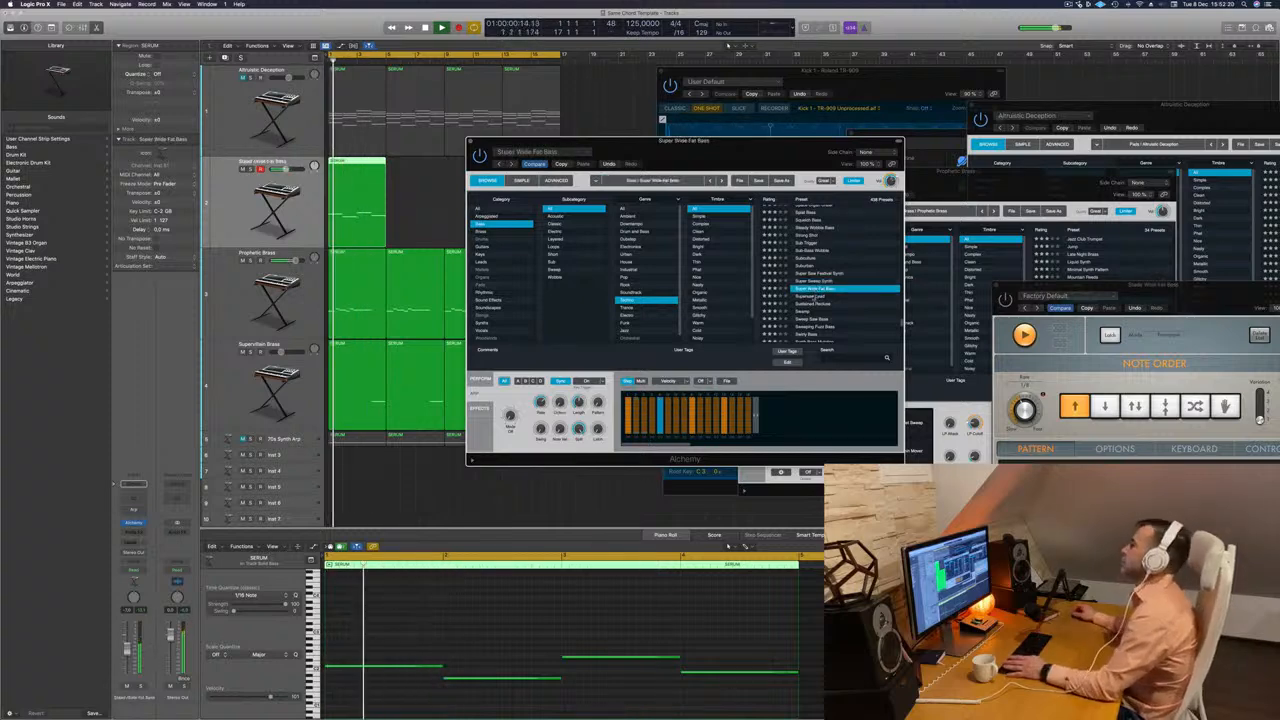
click(816, 296)
scroll(813, 298, down, 2)
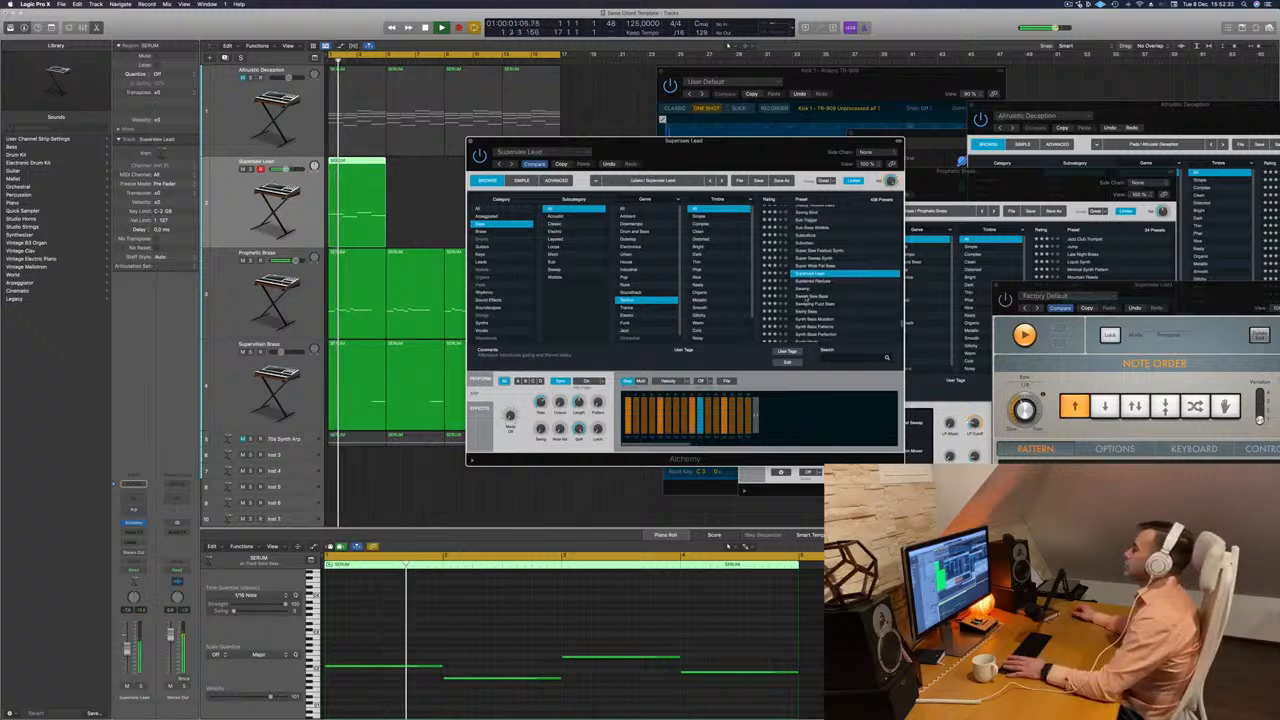
click(813, 298)
scroll(808, 297, down, 2)
click(808, 296)
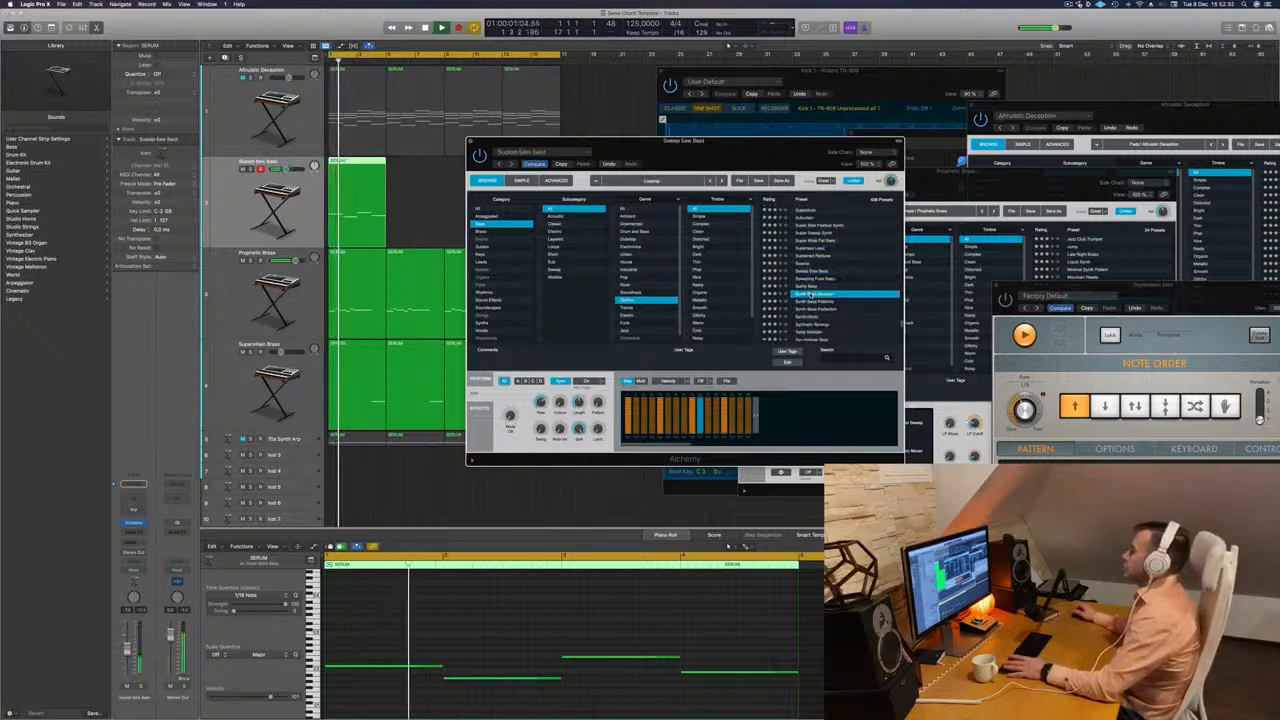
Audition the Synth Mode, Tardy Wobbler and Techno Bass Patterns presets on the bass line.
scroll(808, 297, down, 2)
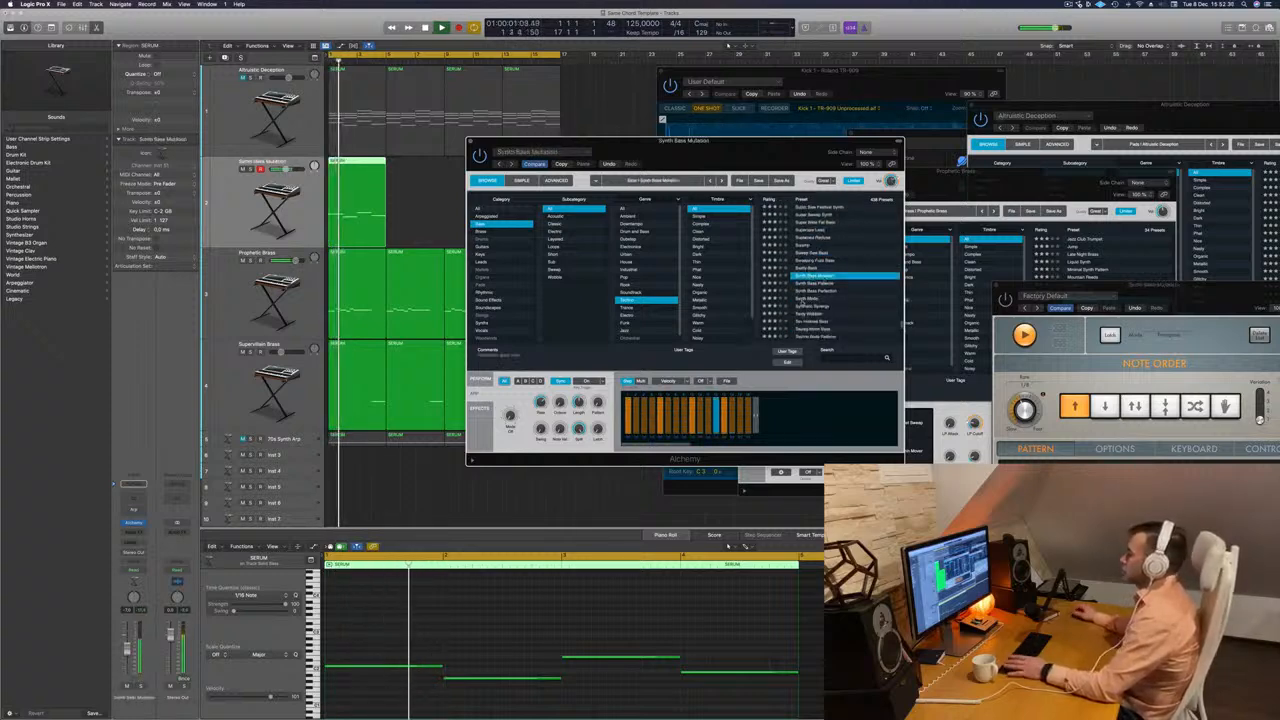
click(806, 298)
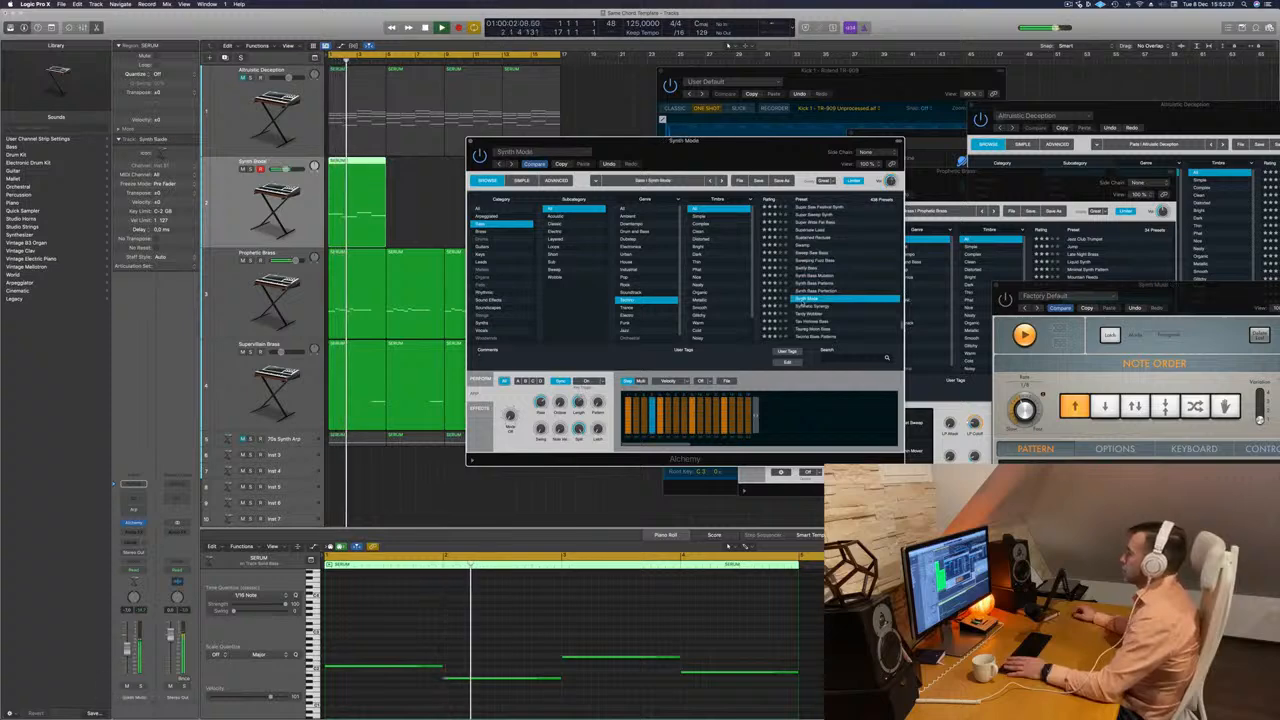
click(808, 314)
scroll(810, 312, down, 3)
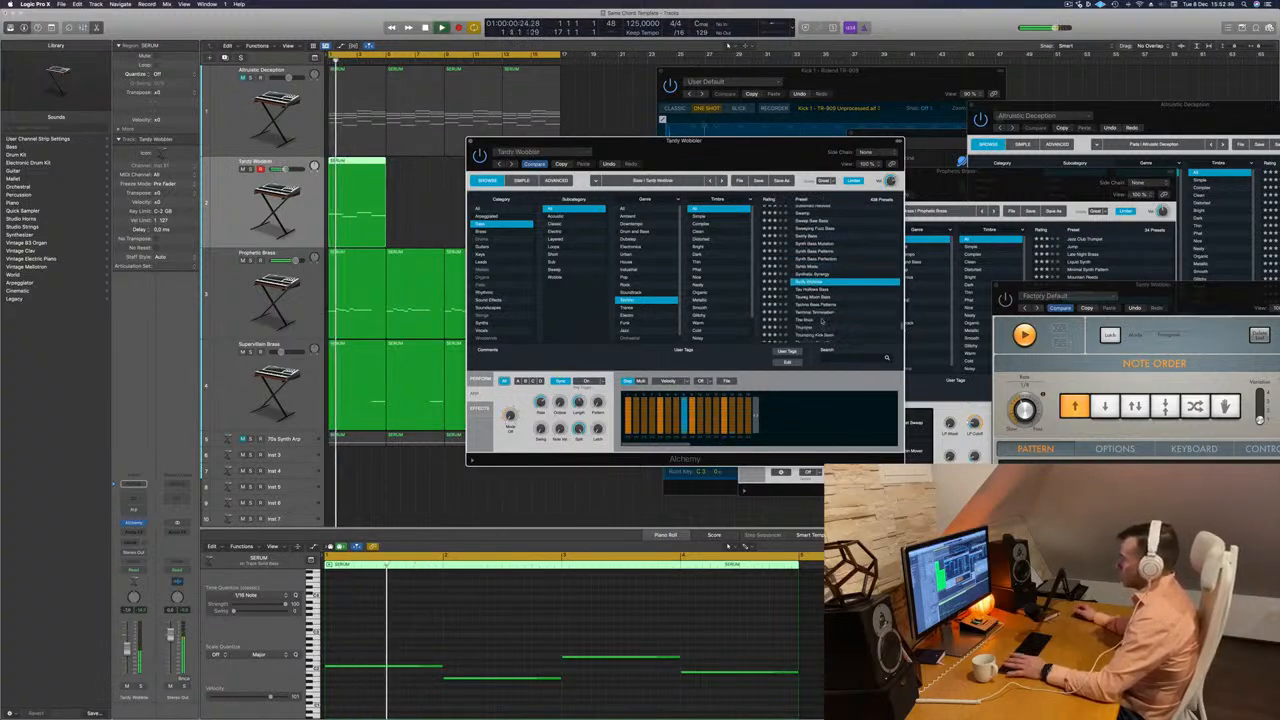
key(Down)
key(Down)
key(Down)
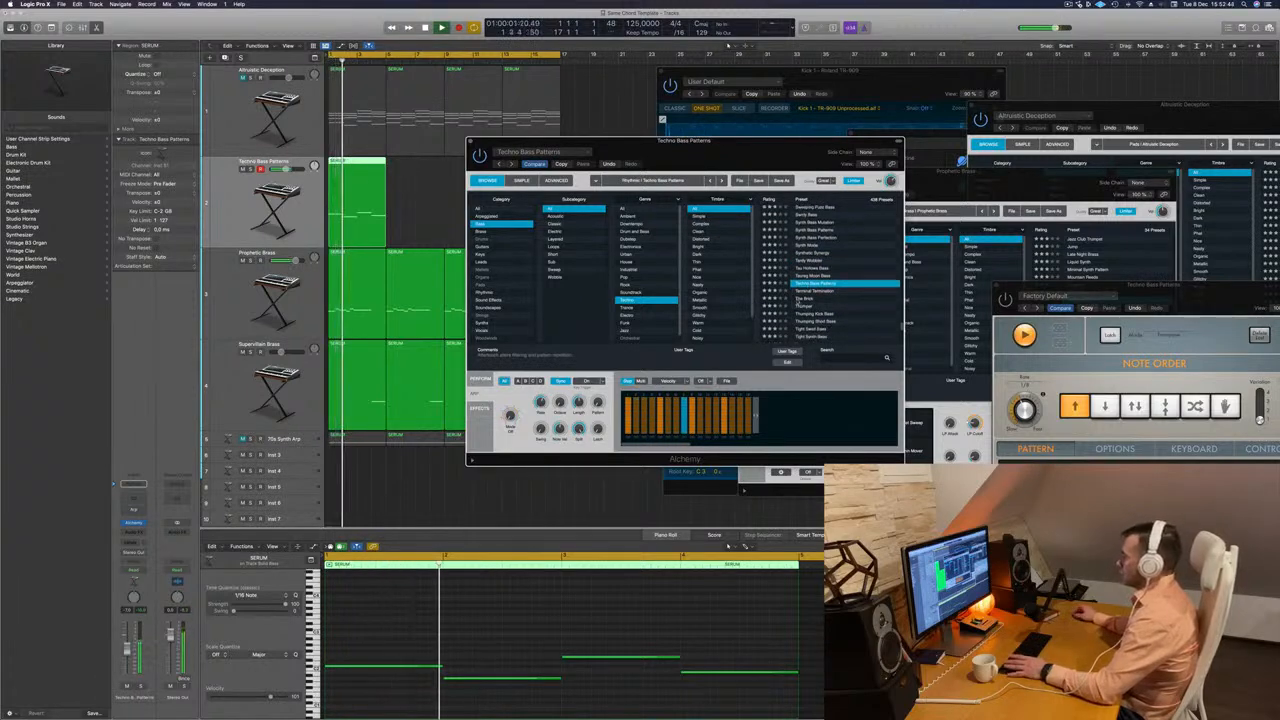
Audition The Brick, Thumping Kick Bass and Time Bomb presets on the bass line.
key(Down)
key(Down)
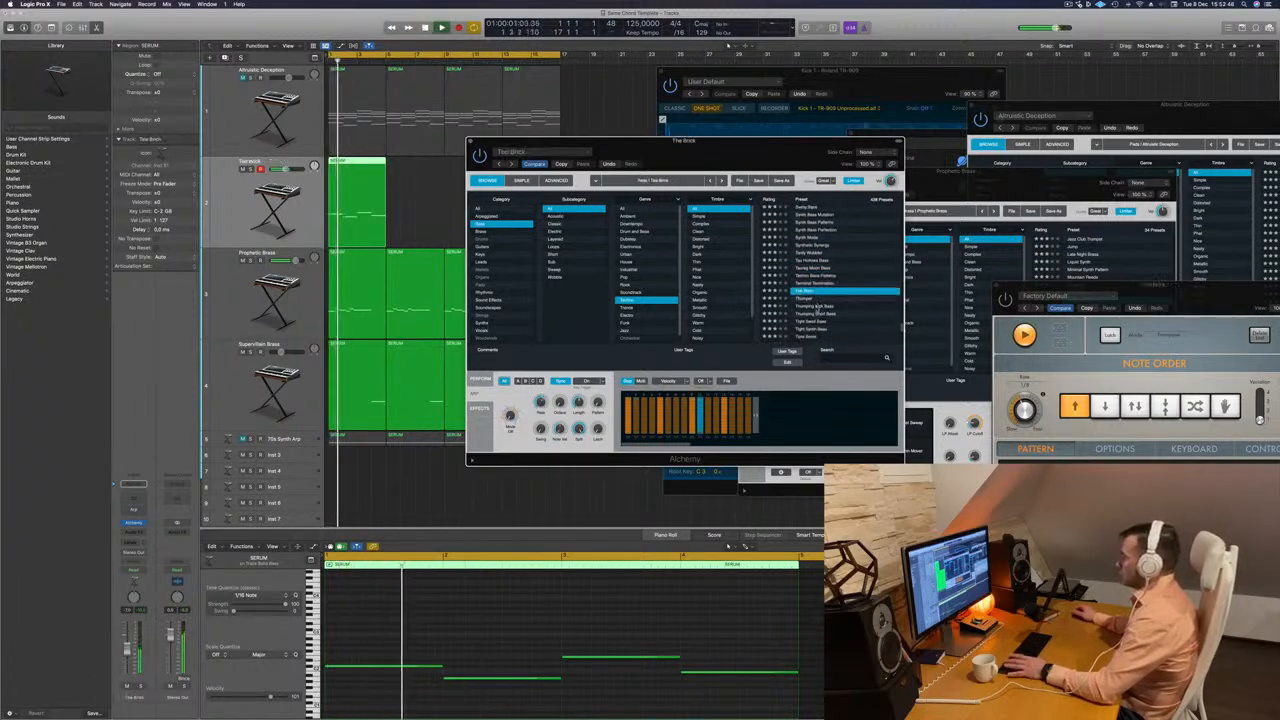
key(Down)
key(Down)
key(Down)
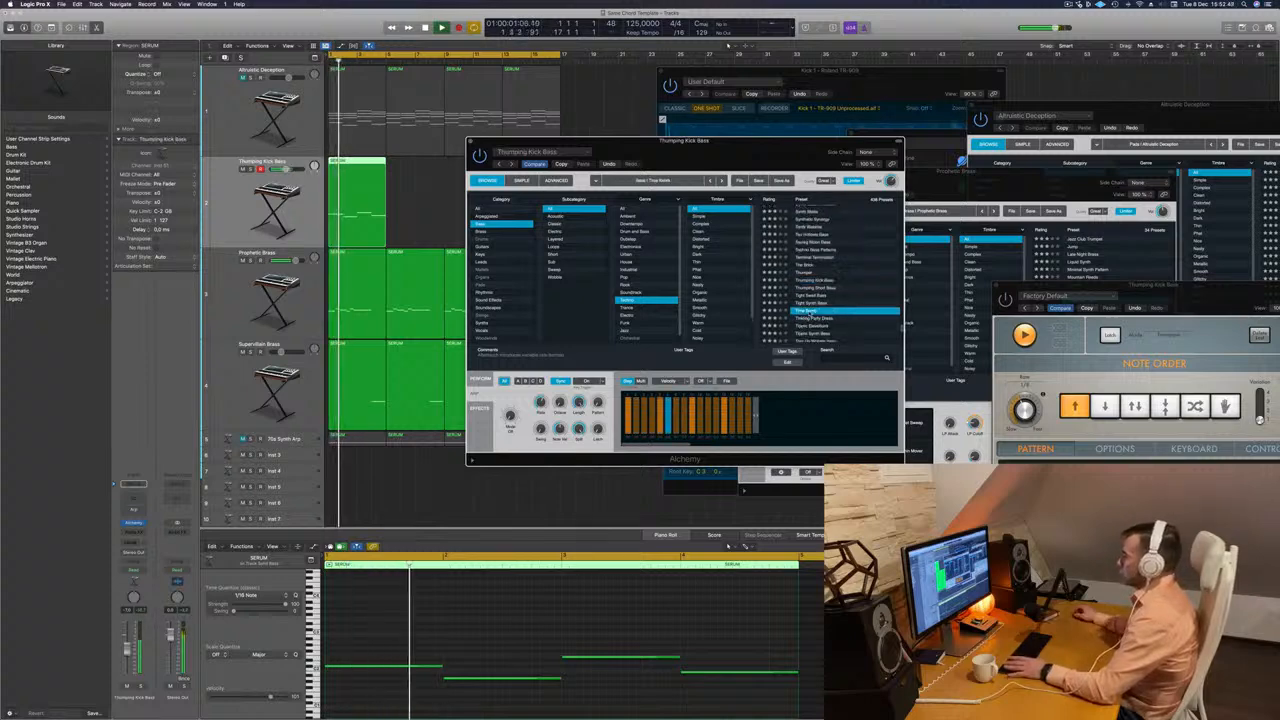
key(Down)
key(Down)
key(Down)
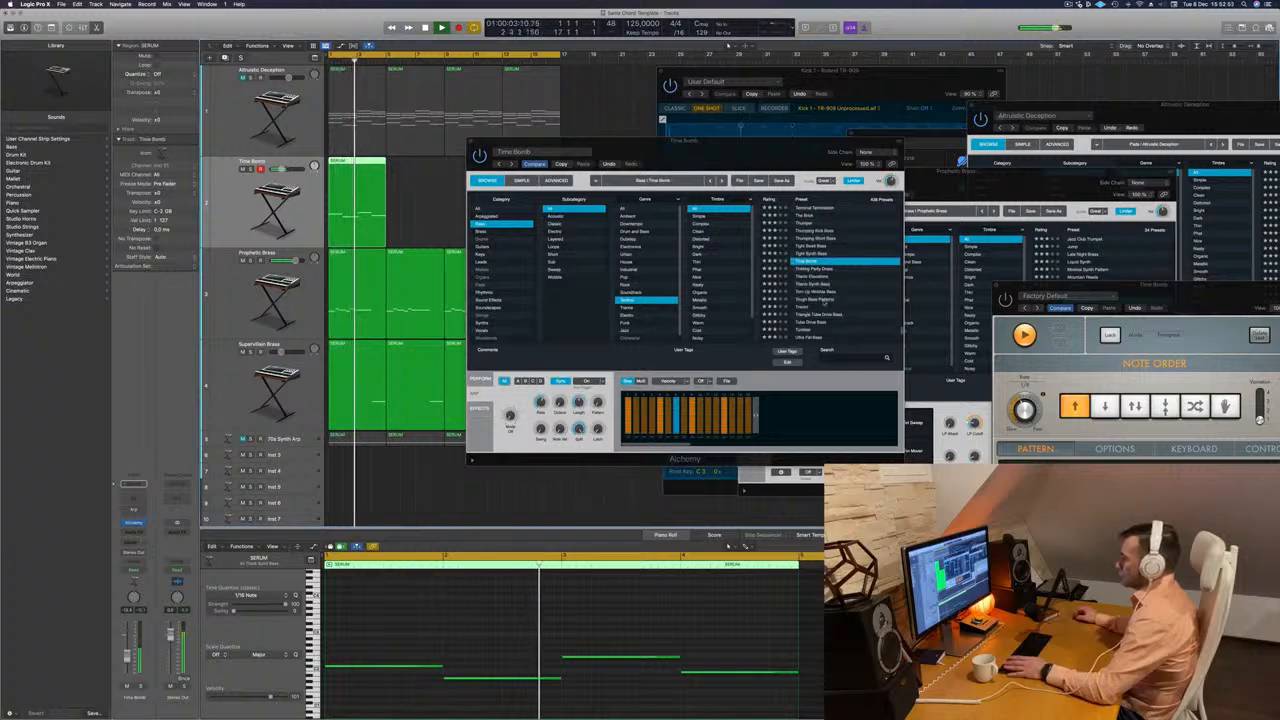
Load the Triangle Tube Drive Bass preset on the bass track and close the synth window.
scroll(800, 290, down, 1)
click(797, 306)
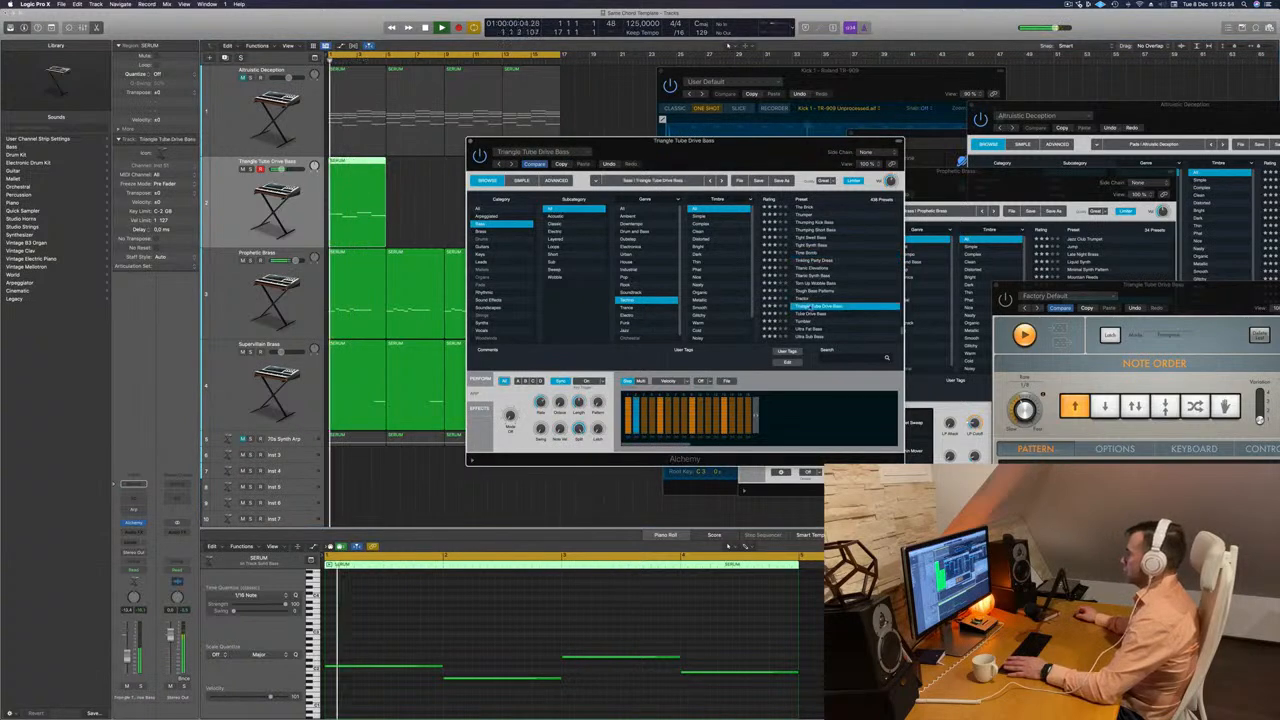
click(470, 141)
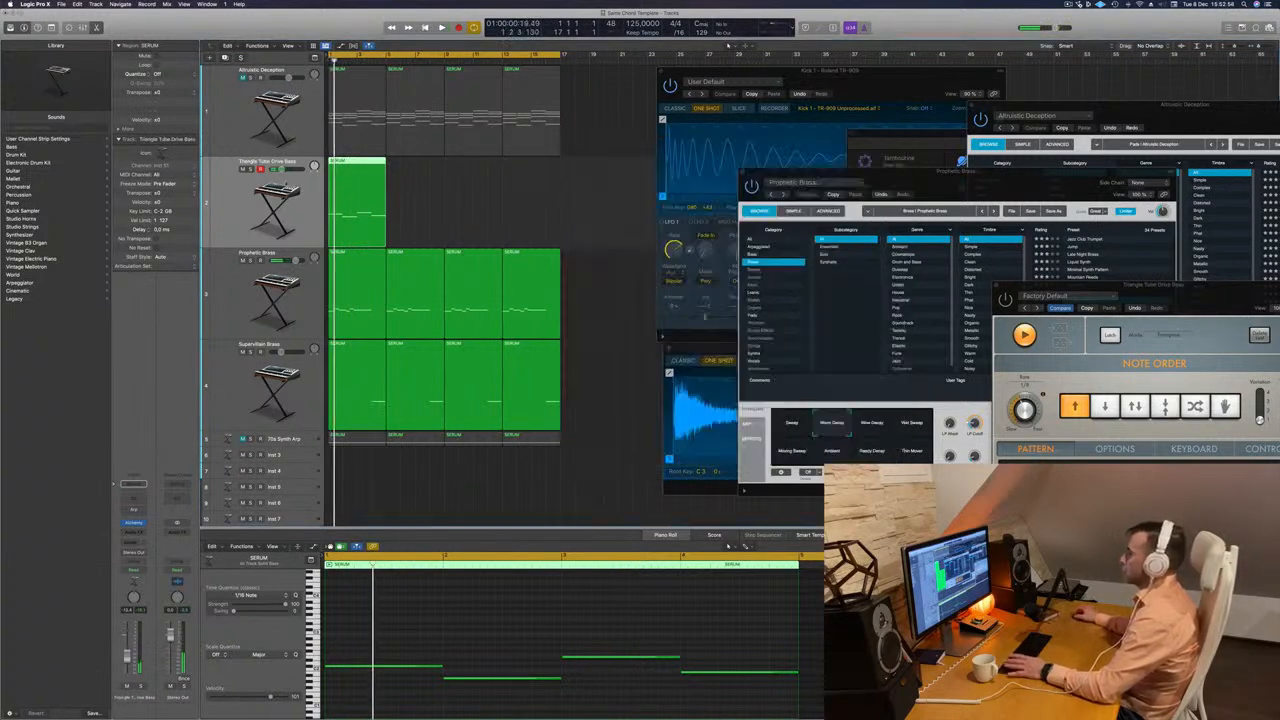
Duplicate the Altruistic Deception track, copy its first four-bar chord region onto the duplicate and delete the bass track's region.
key(Up)
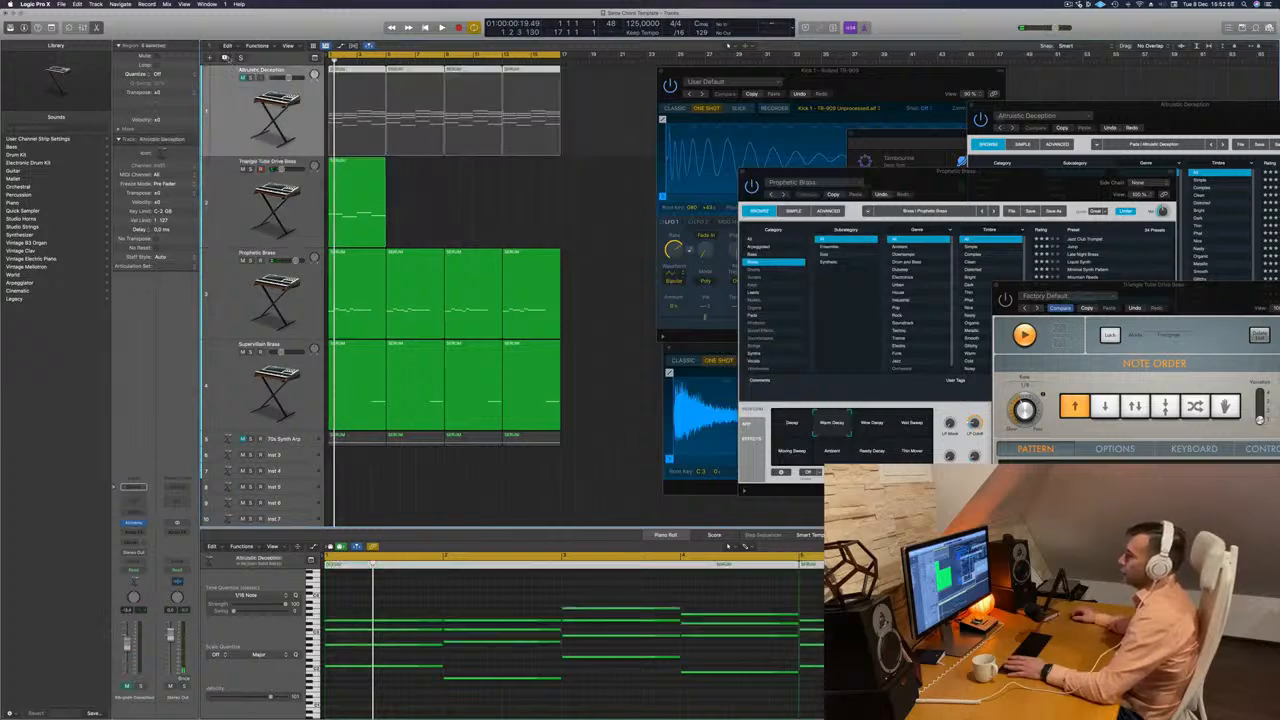
key(super+d)
key(Return)
drag(346, 109, 346, 200)
click(347, 299)
key(Delete)
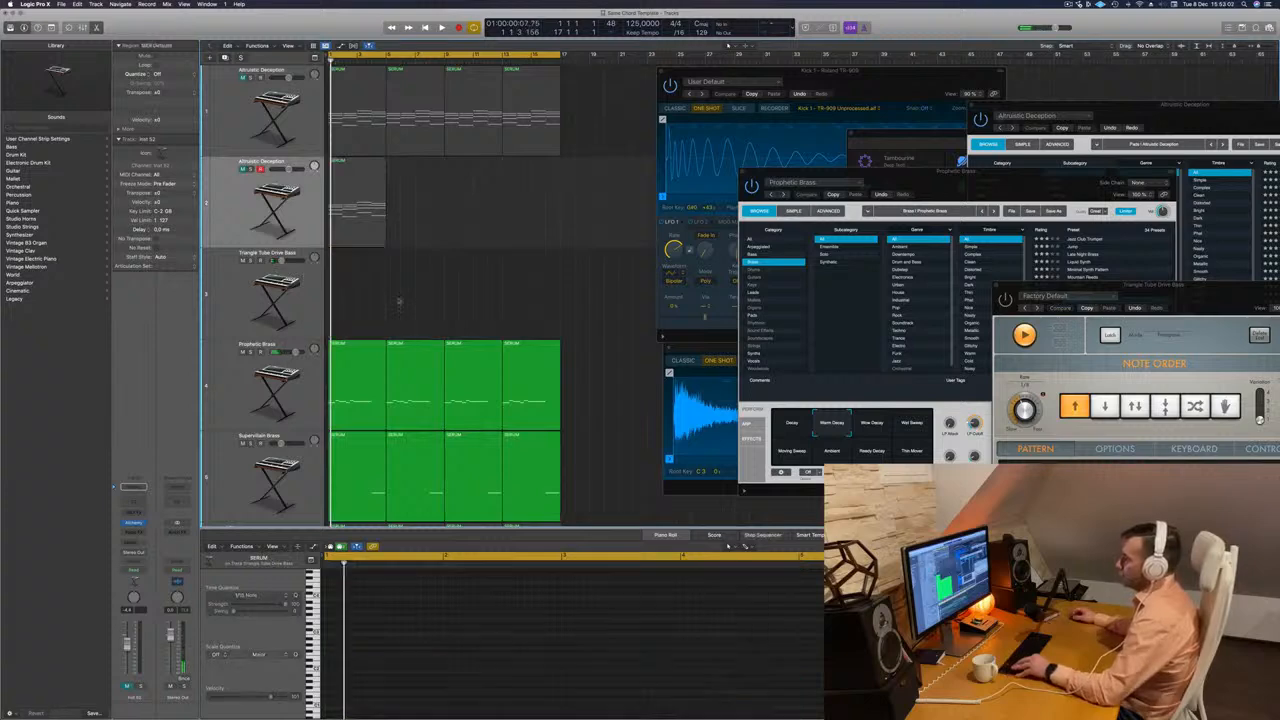
Play the arrangement and unmute the duplicated chord track.
key(space)
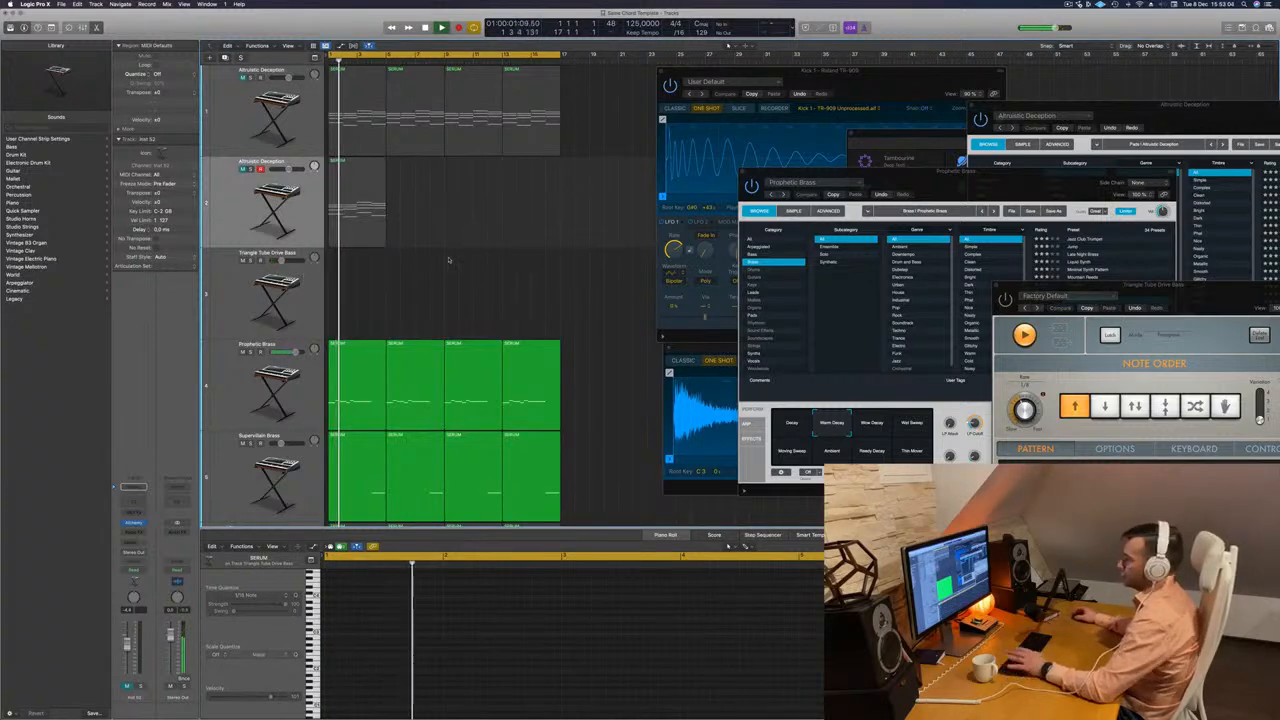
scroll(460, 263, down, 1)
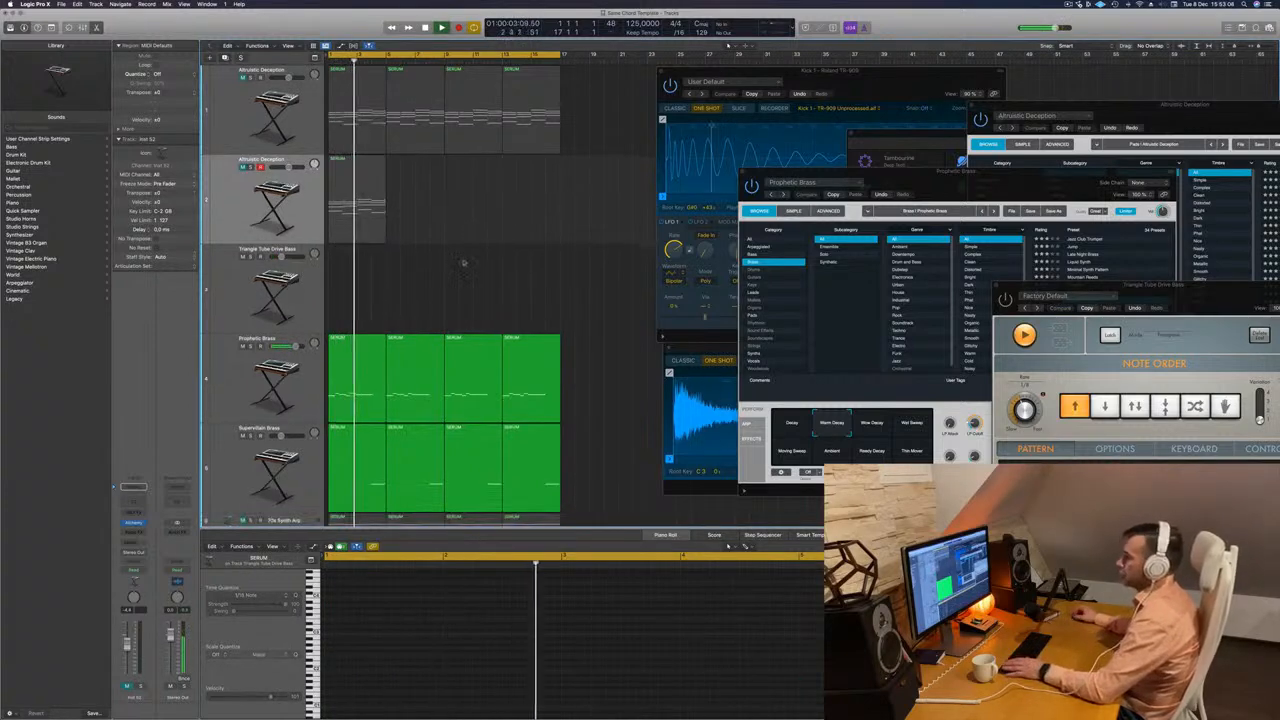
scroll(424, 244, down, 2)
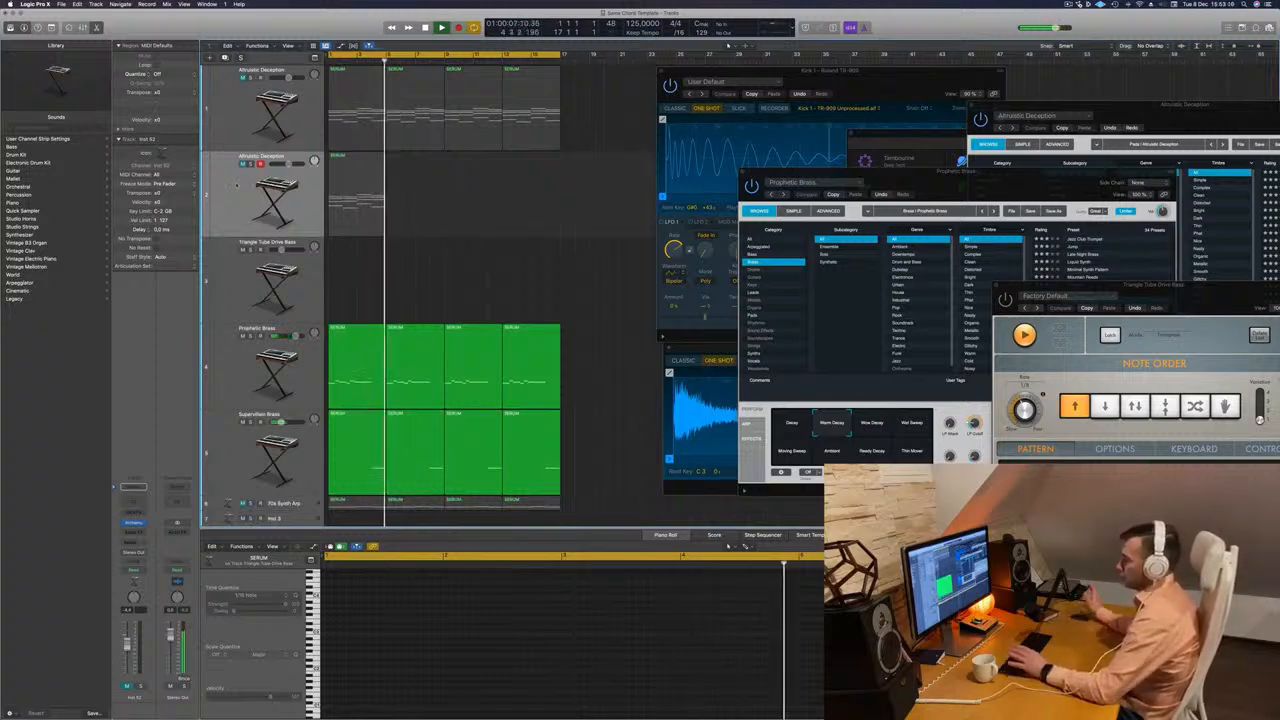
click(234, 198)
key(space)
key(space)
Open the duplicated track's Alchemy synth, load the Analog Pulse Pad preset during playback and move the window aside.
key(space)
key(space)
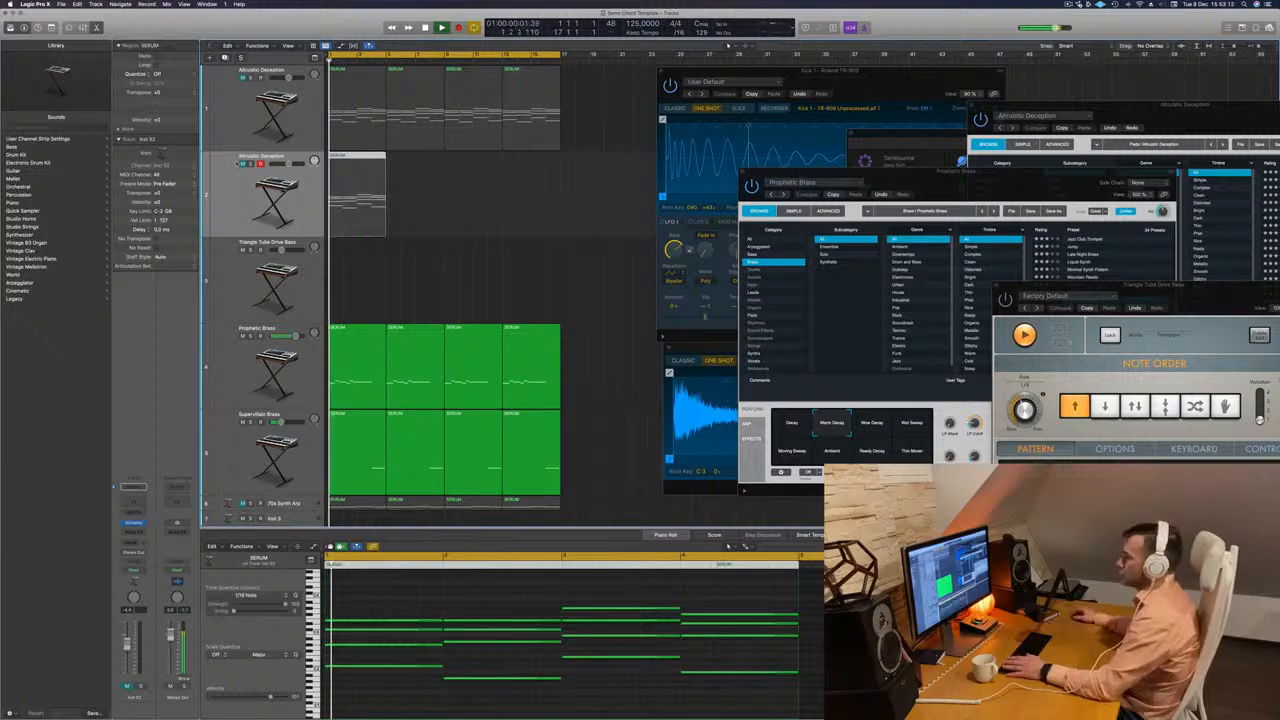
key(m)
key(space)
key(space)
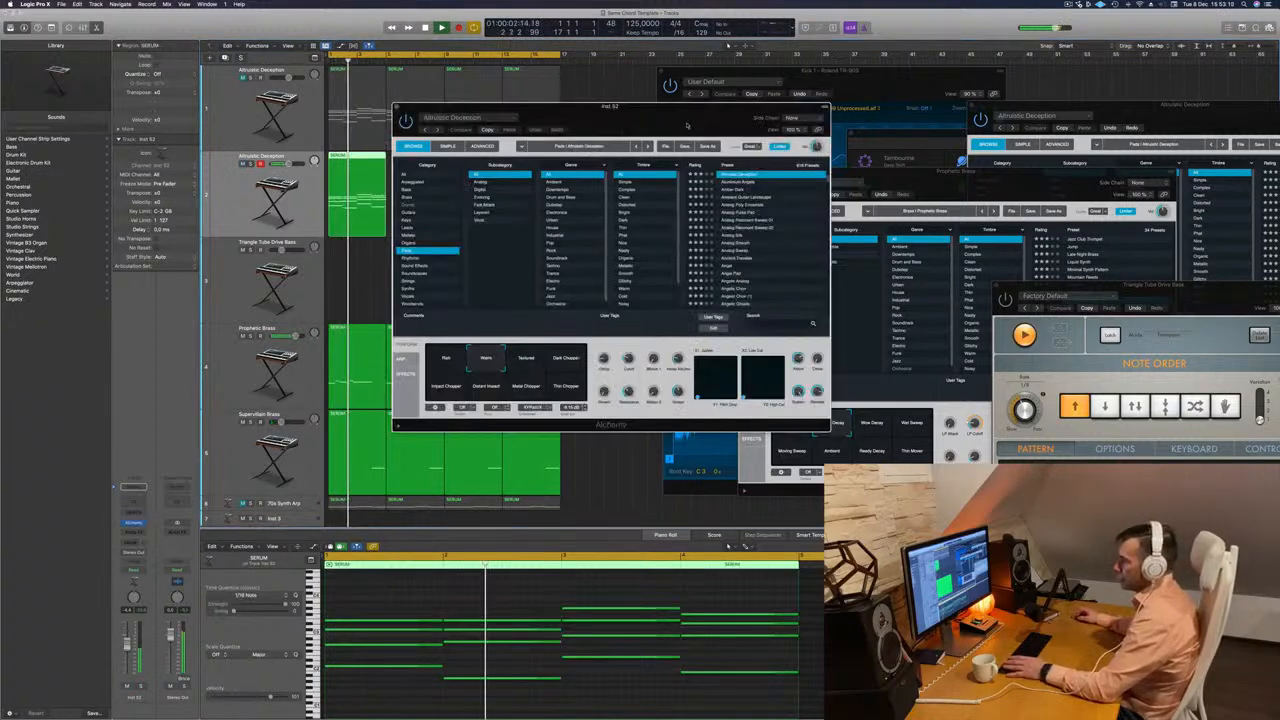
drag(686, 123, 820, 120)
key(space)
key(space)
key(space)
key(space)
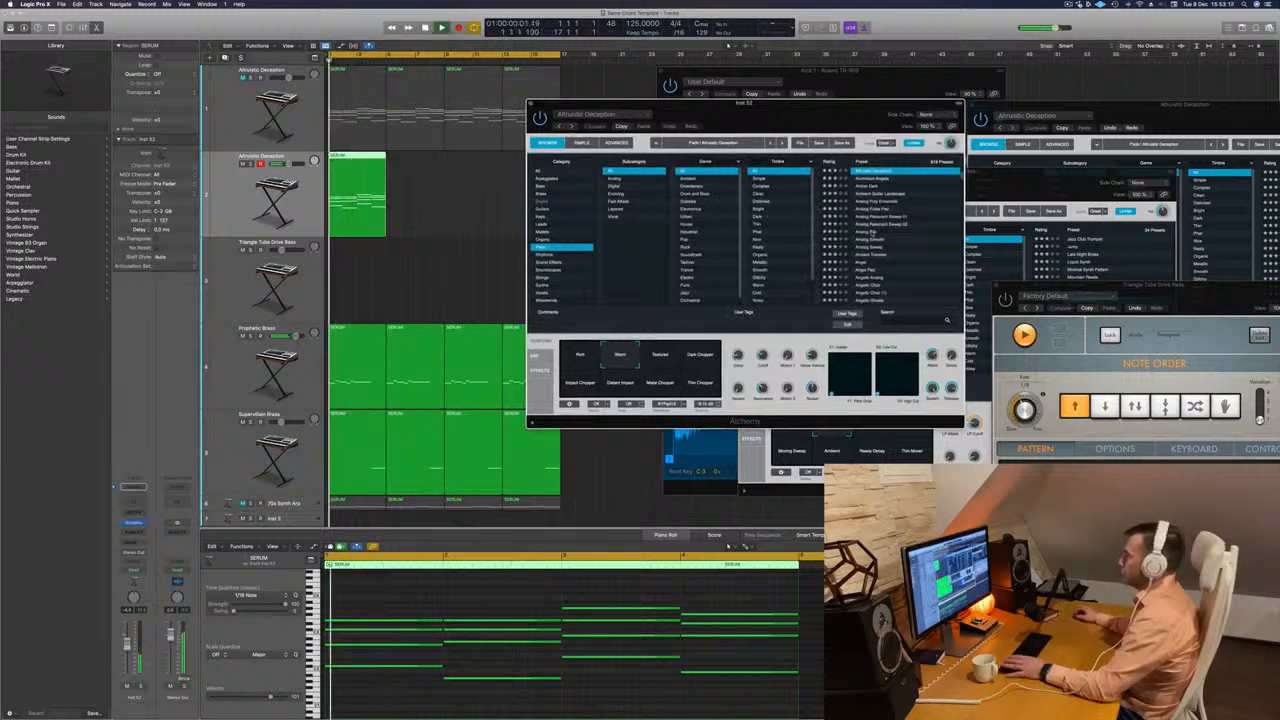
click(876, 209)
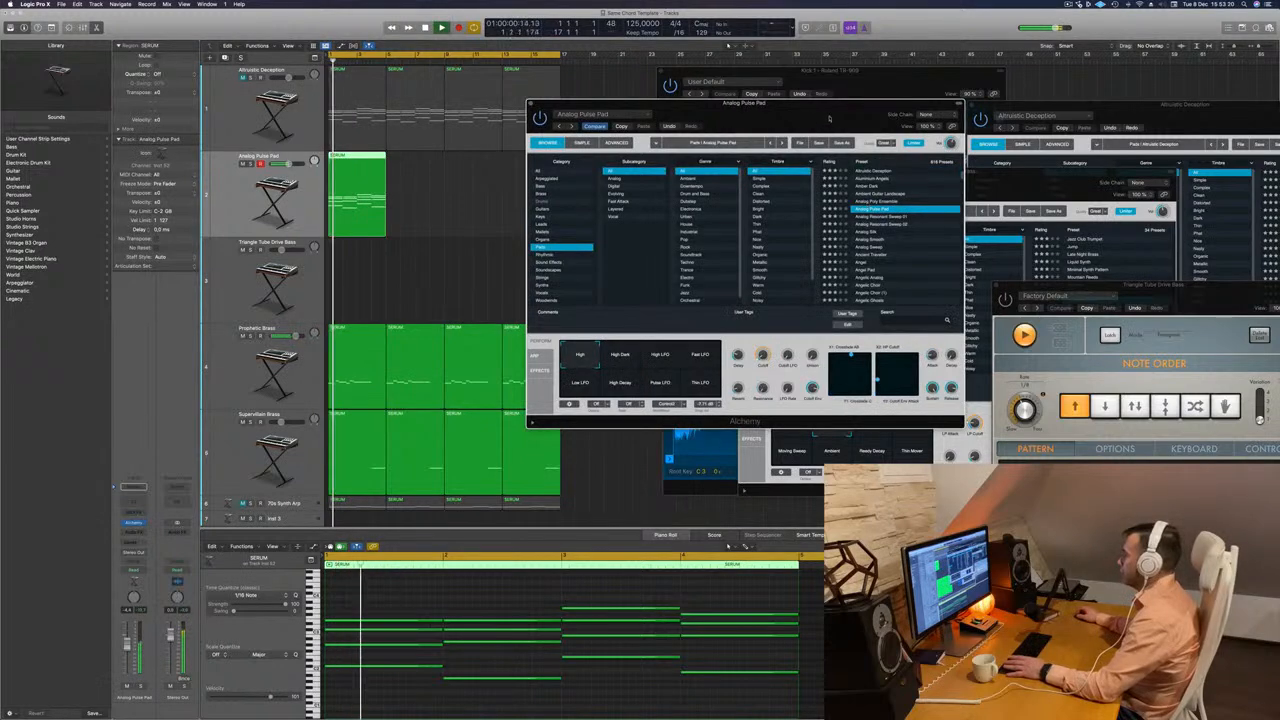
drag(829, 118, 857, 112)
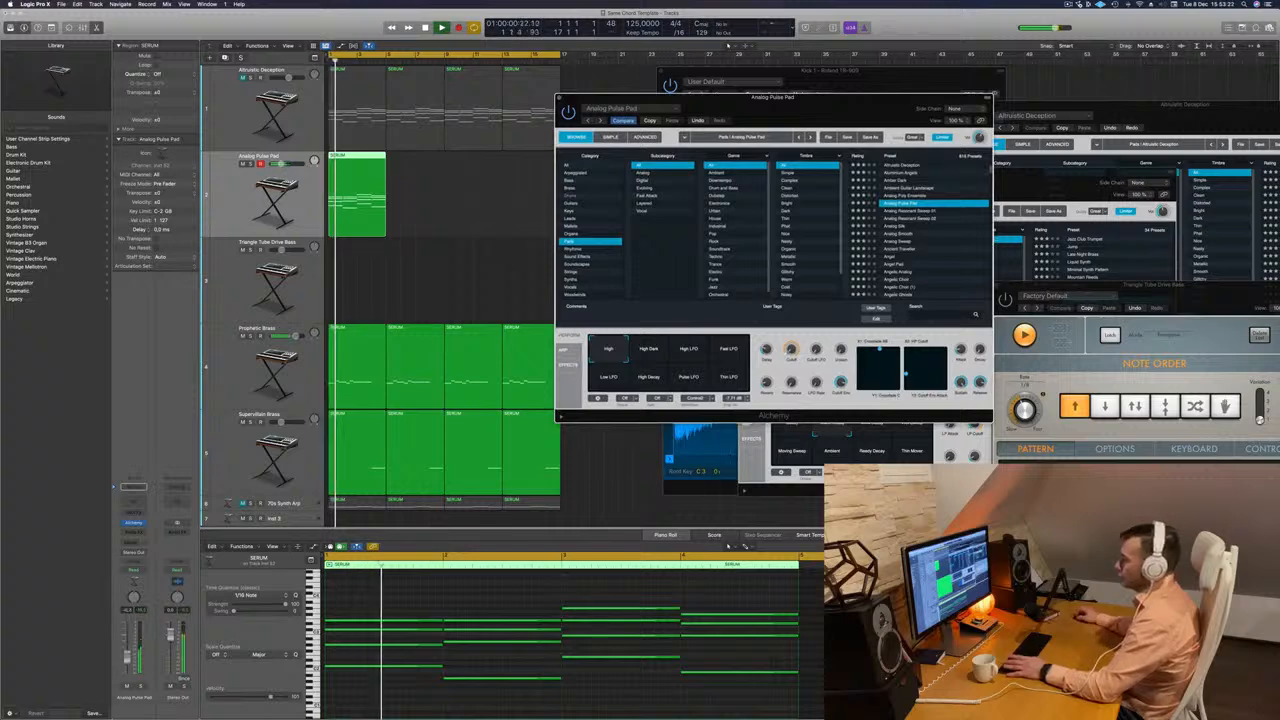
Add a send to Bus 9 on the Analog Pulse Pad track.
click(134, 542)
click(134, 542)
mouse_move(137, 553)
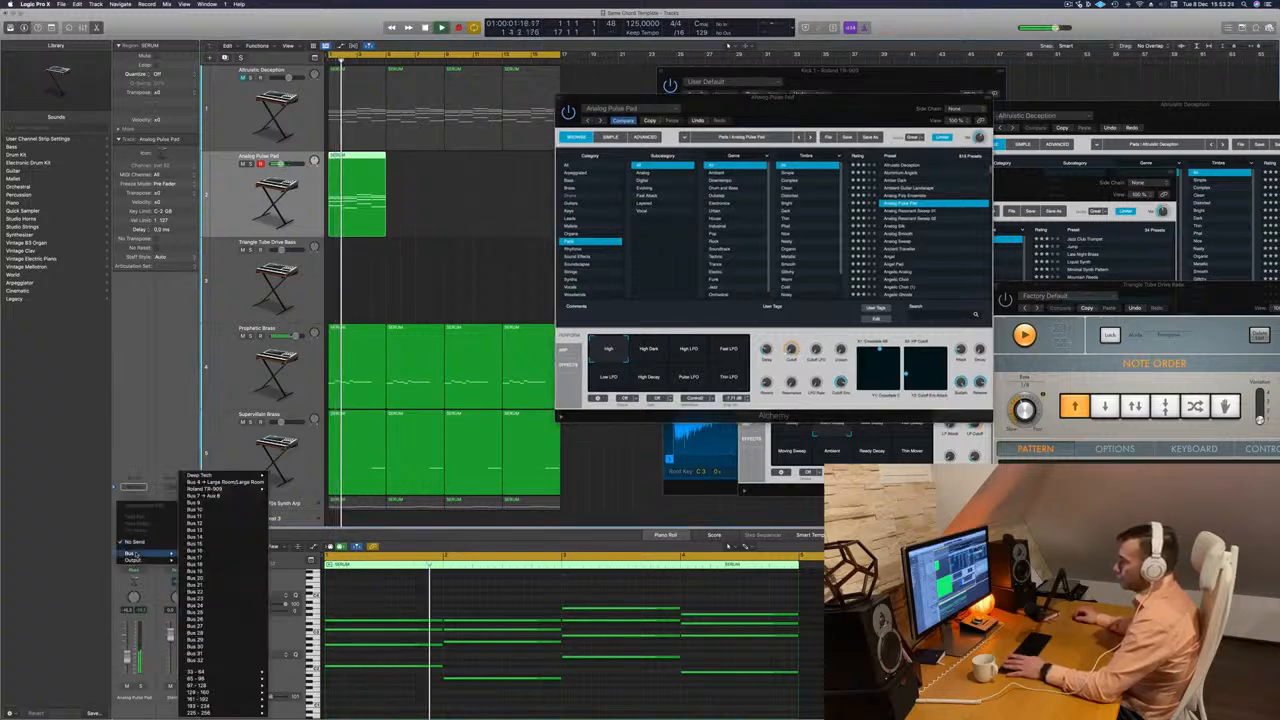
click(229, 506)
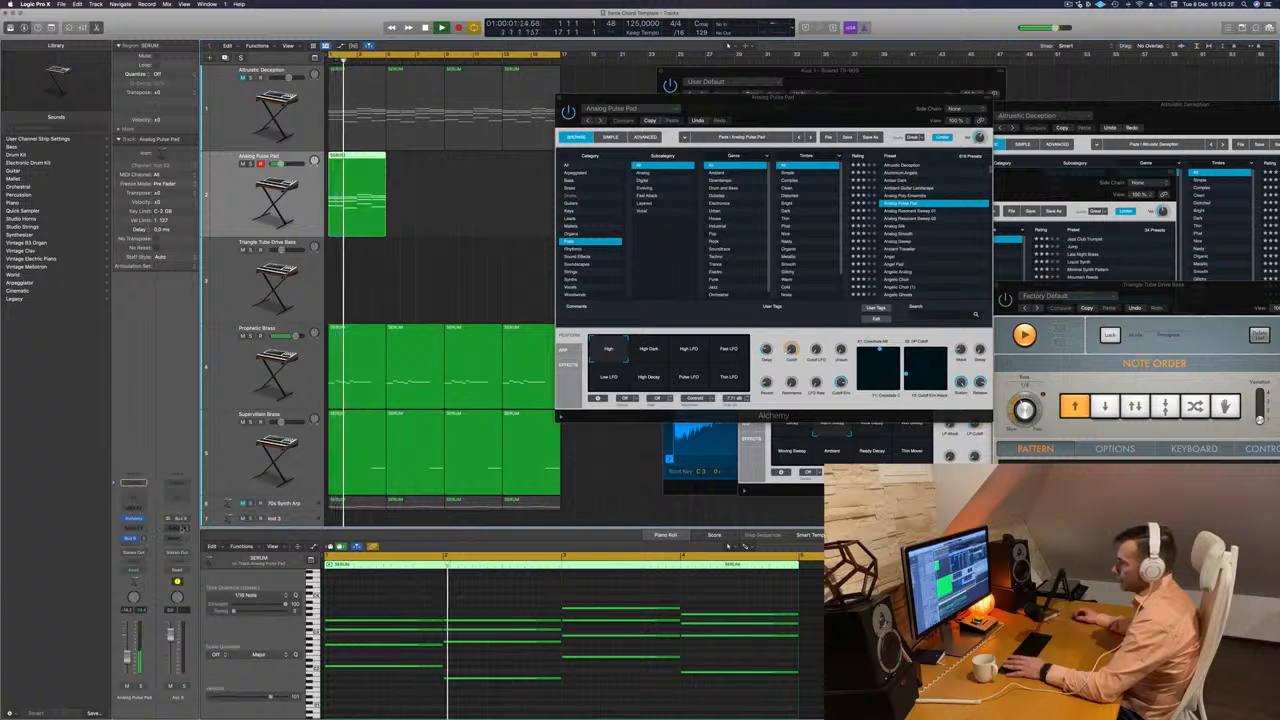
Insert a stereo SilverVerb on the new aux channel and load its grandiose preset.
click(183, 527)
mouse_move(183, 566)
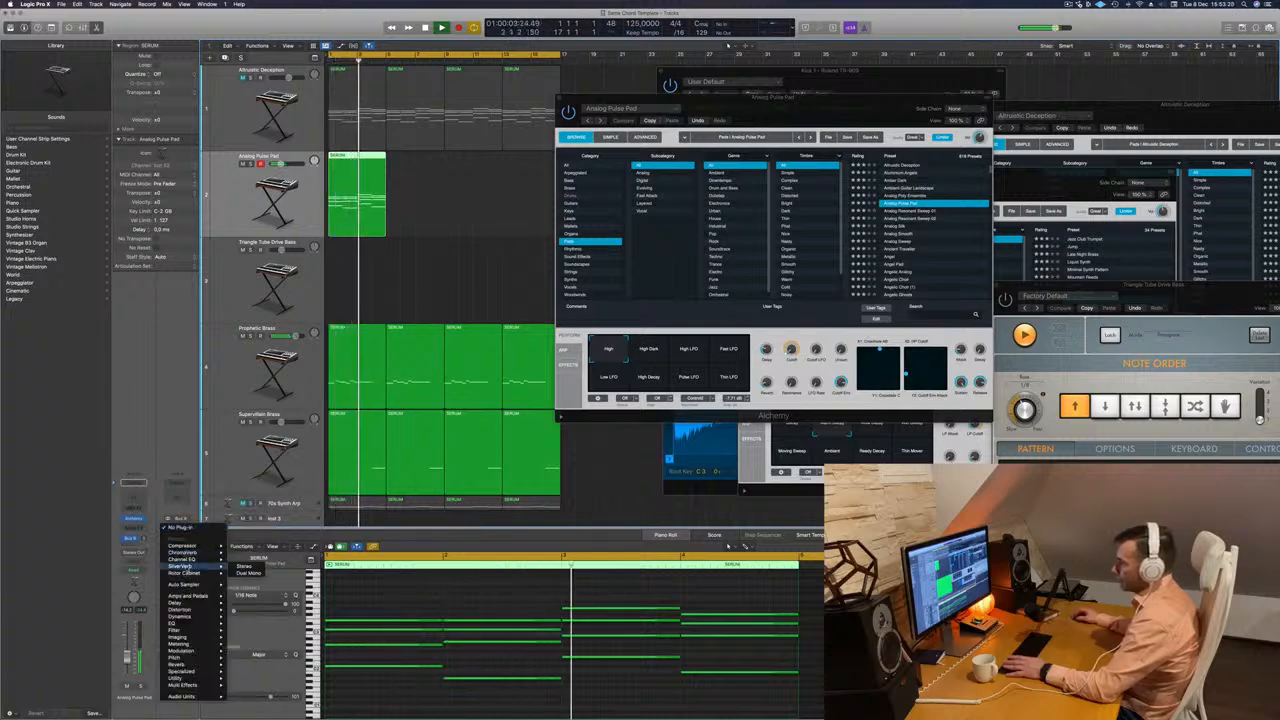
click(244, 567)
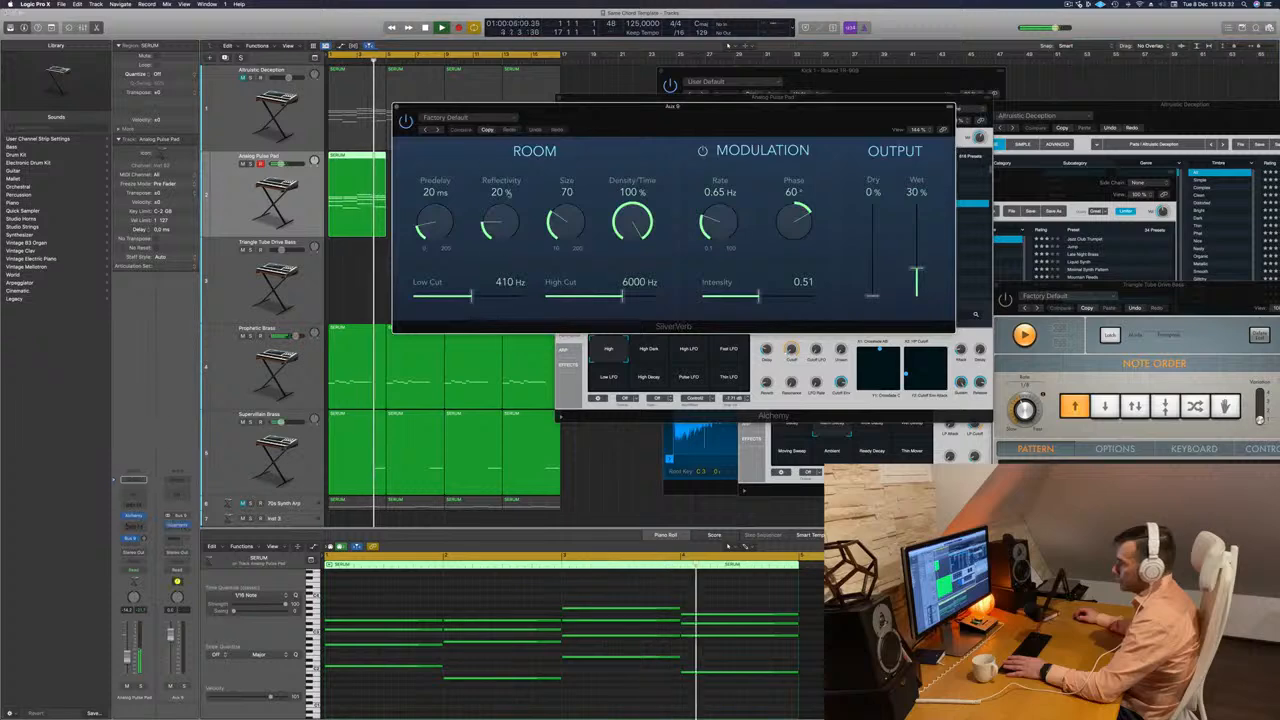
click(486, 117)
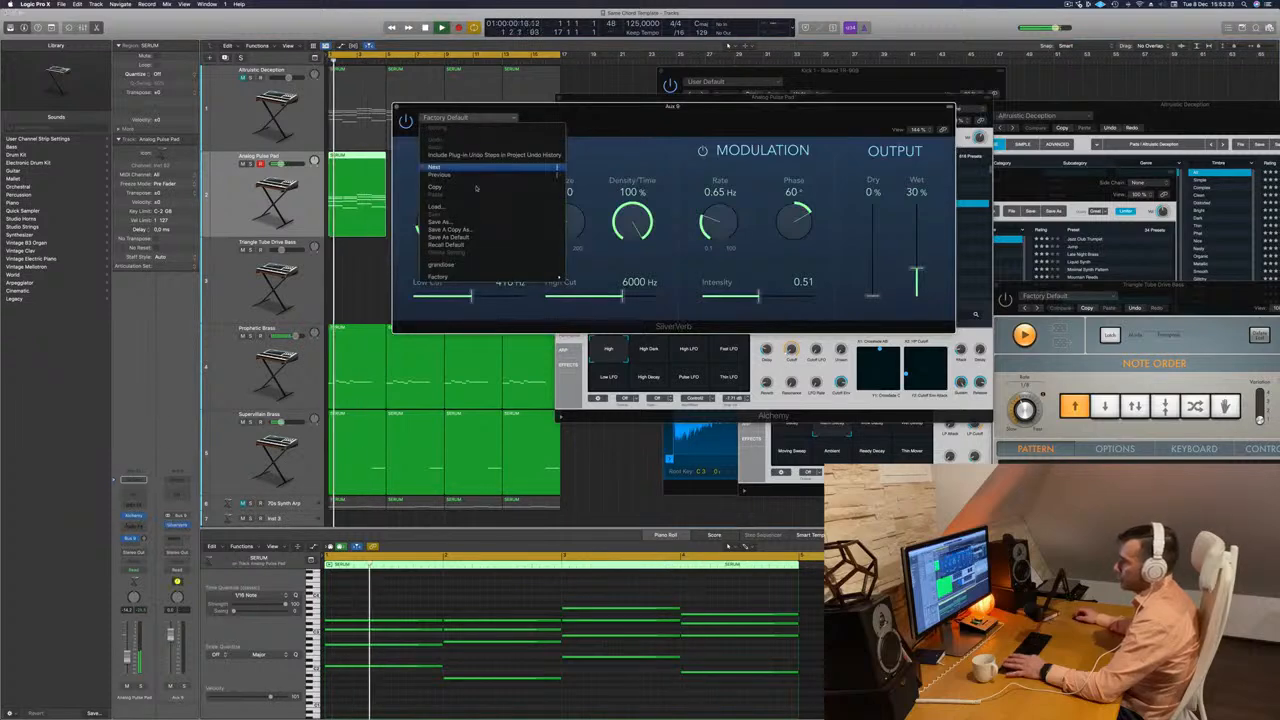
click(480, 266)
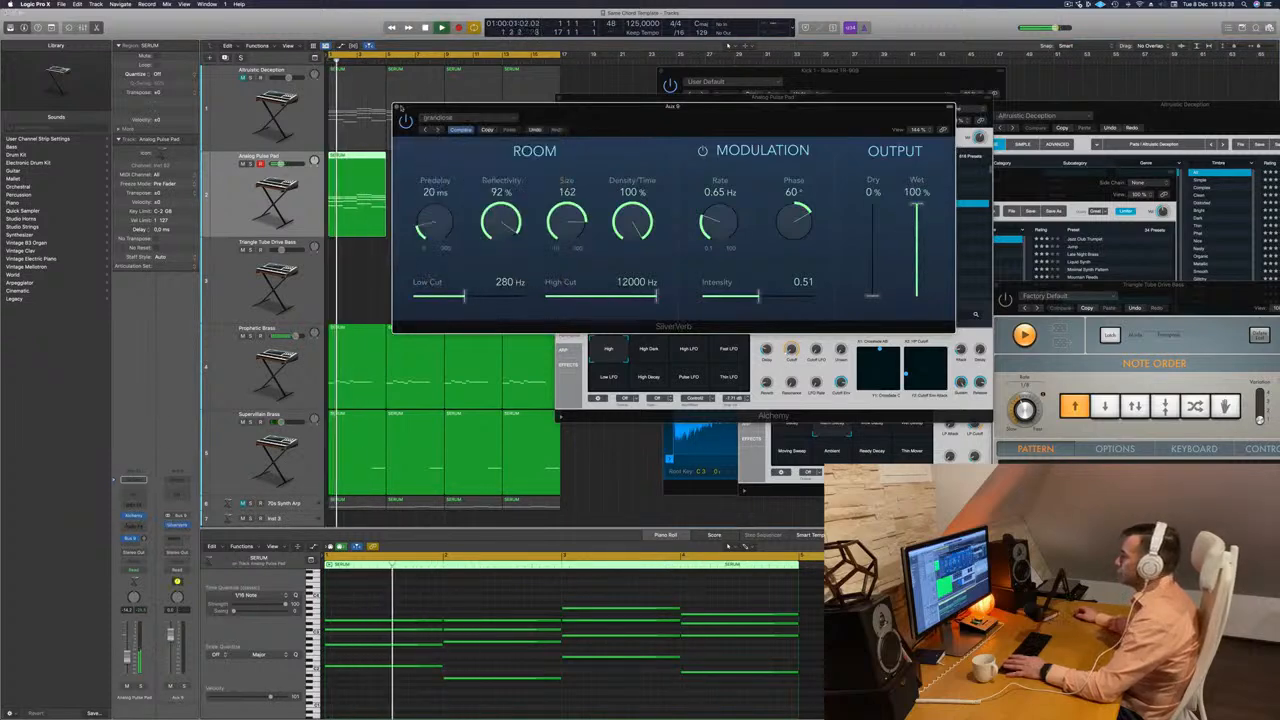
Close the SilverVerb window and restart playback to hear the pad through its reverb.
key(super+w)
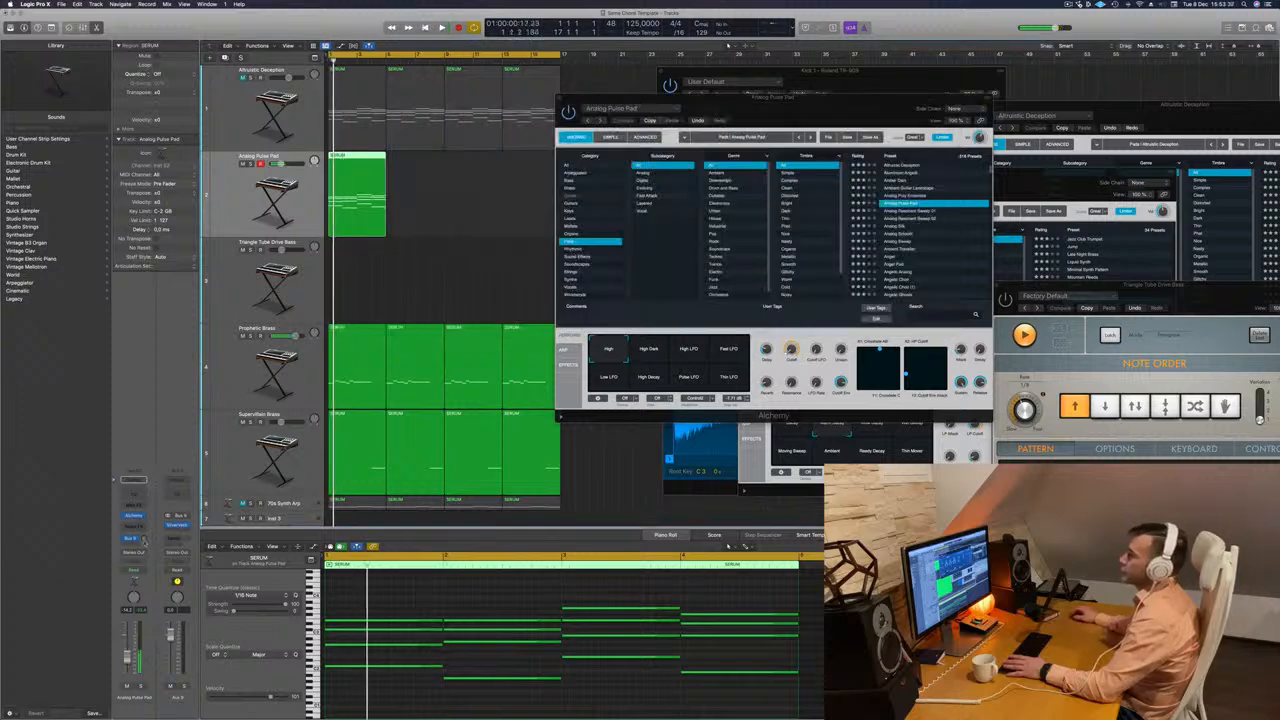
key(space)
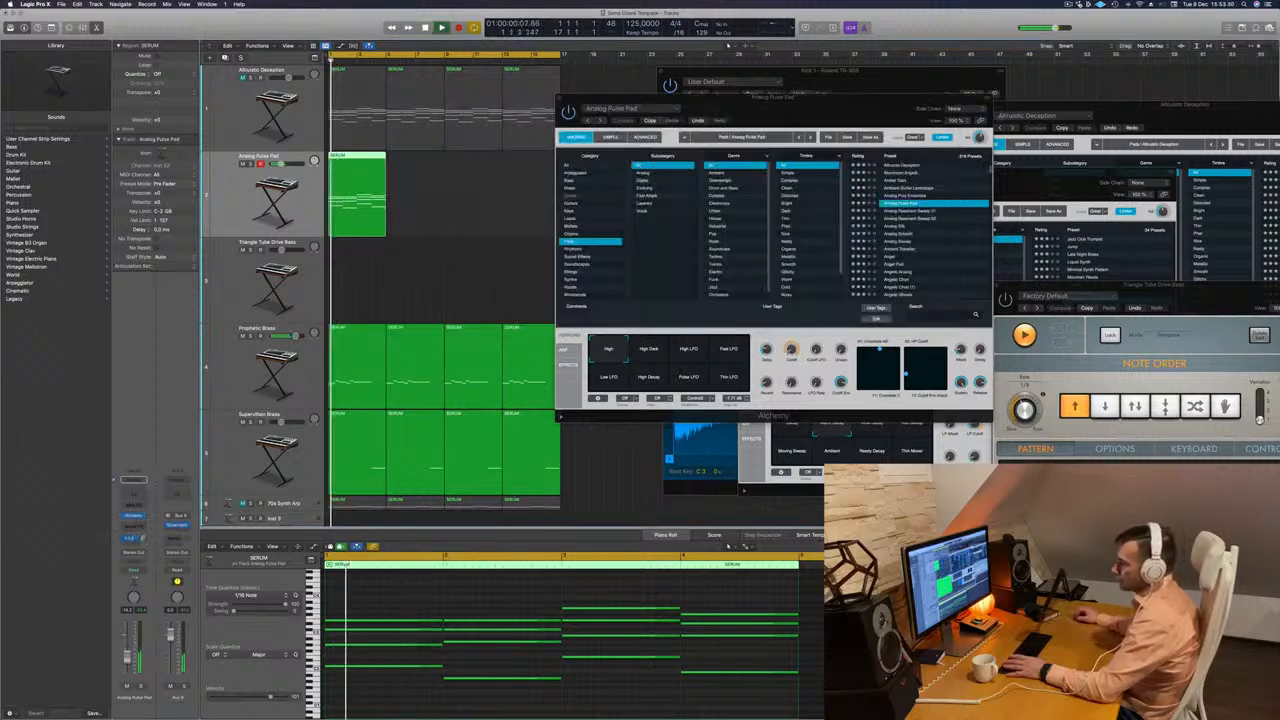
key(space)
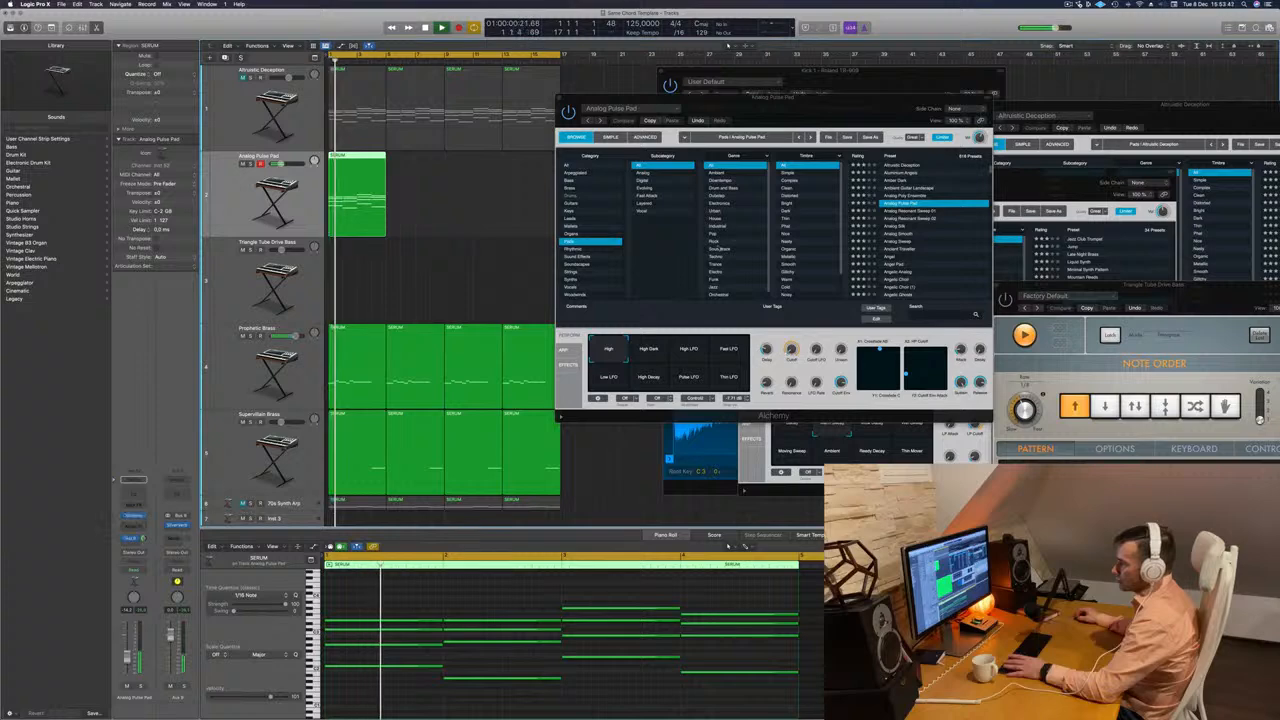
key(space)
key(space)
Audition the Analog Pulse Pad's performance snapshots during playback, choose Low LFO and close the synth window.
click(648, 352)
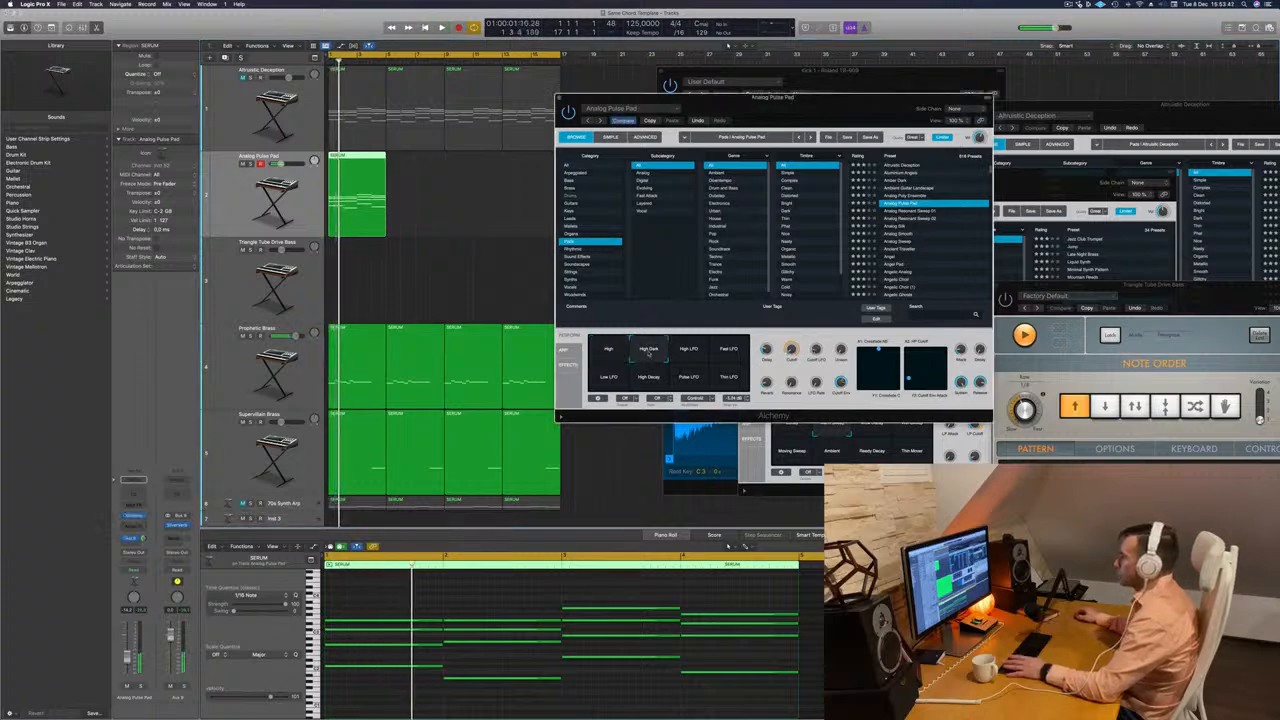
click(687, 354)
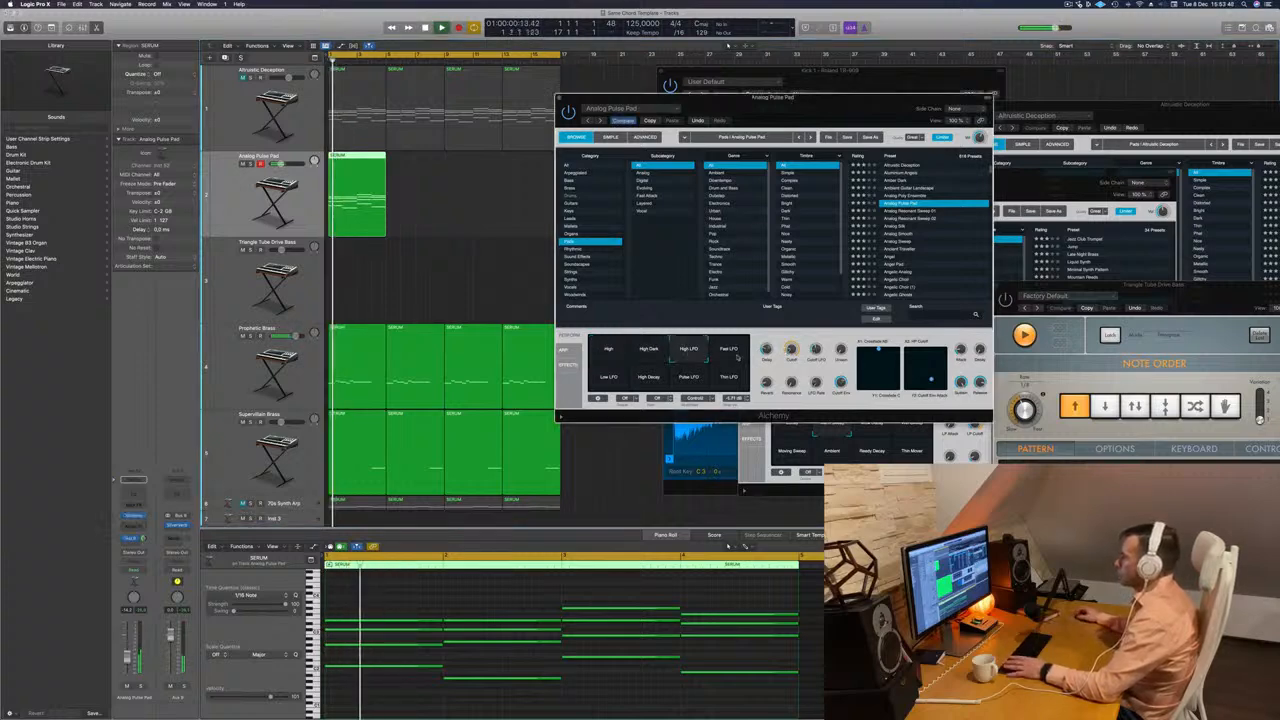
click(727, 352)
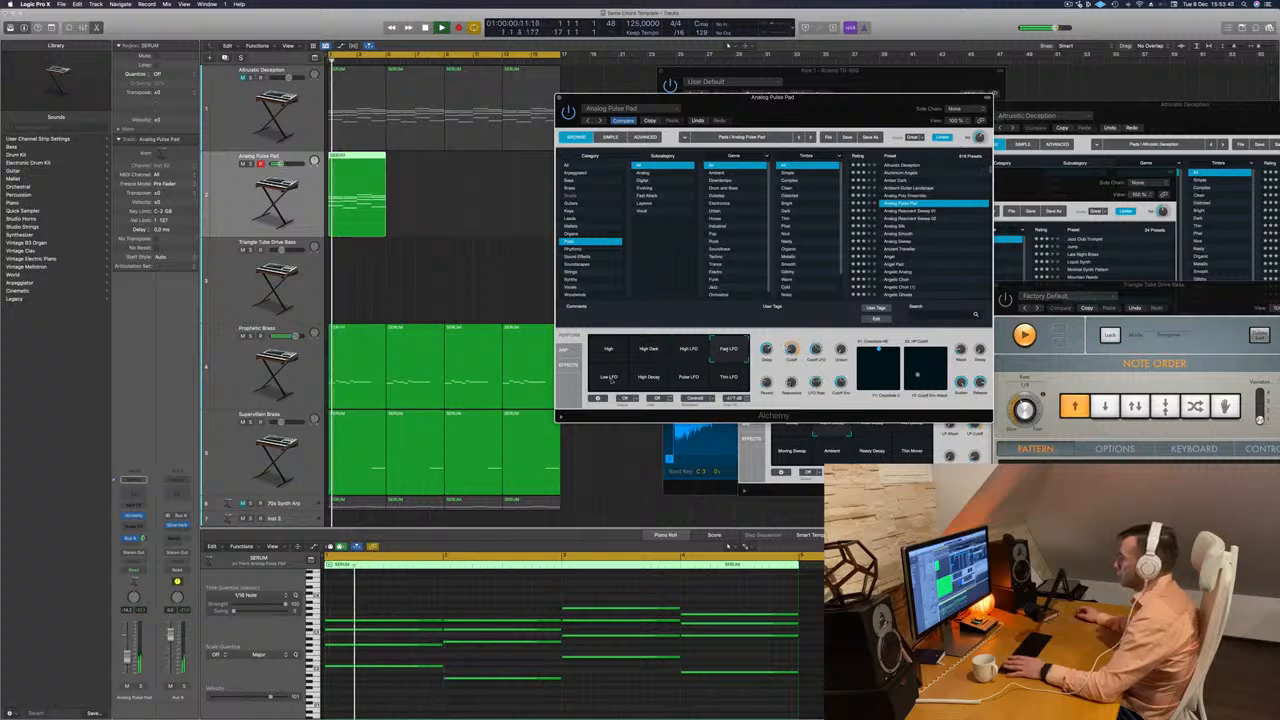
click(609, 380)
click(650, 381)
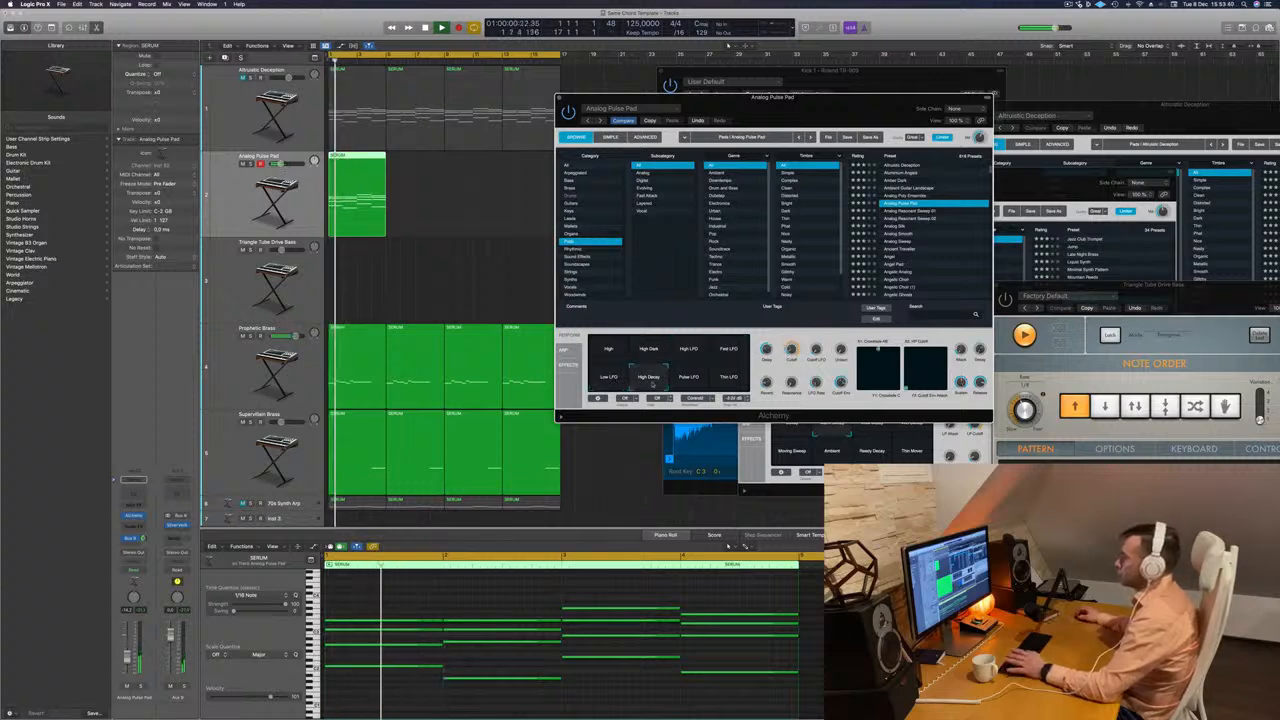
click(612, 380)
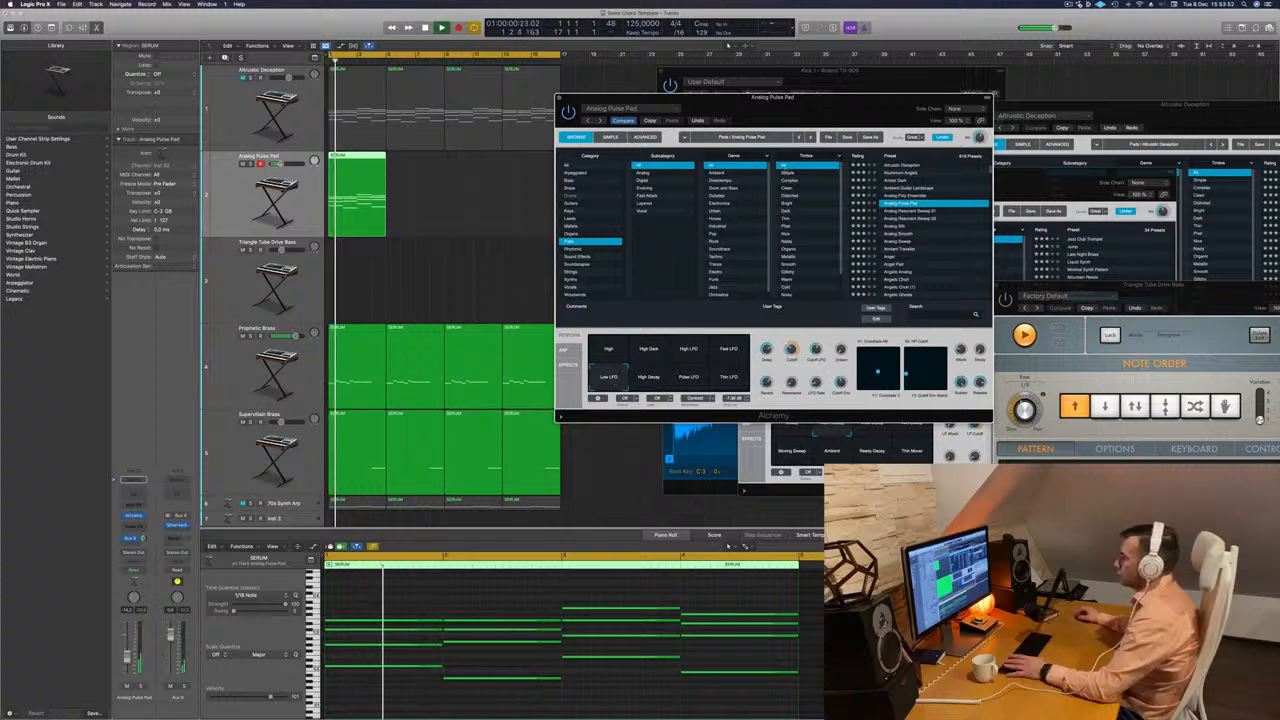
drag(819, 100, 753, 197)
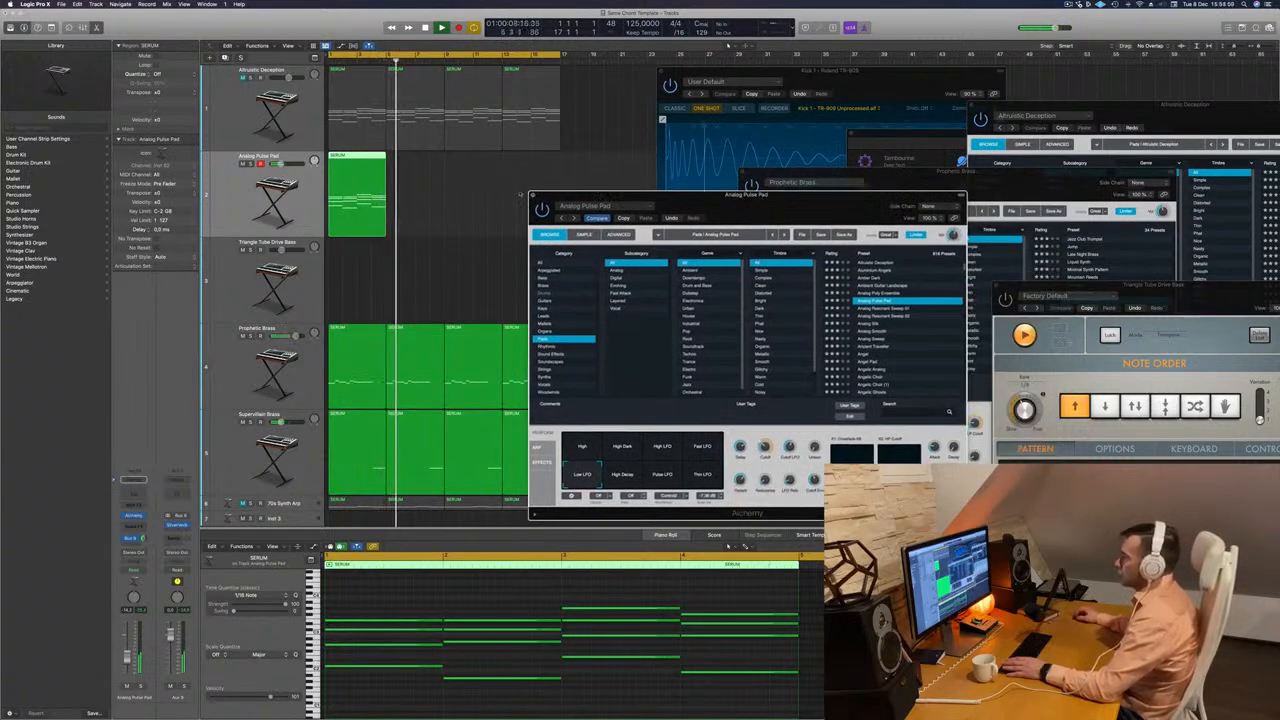
click(532, 195)
Copy the Analog Pulse Pad region across the track to fill all sixteen bars, restarting playback.
key(Return)
drag(345, 162, 470, 171)
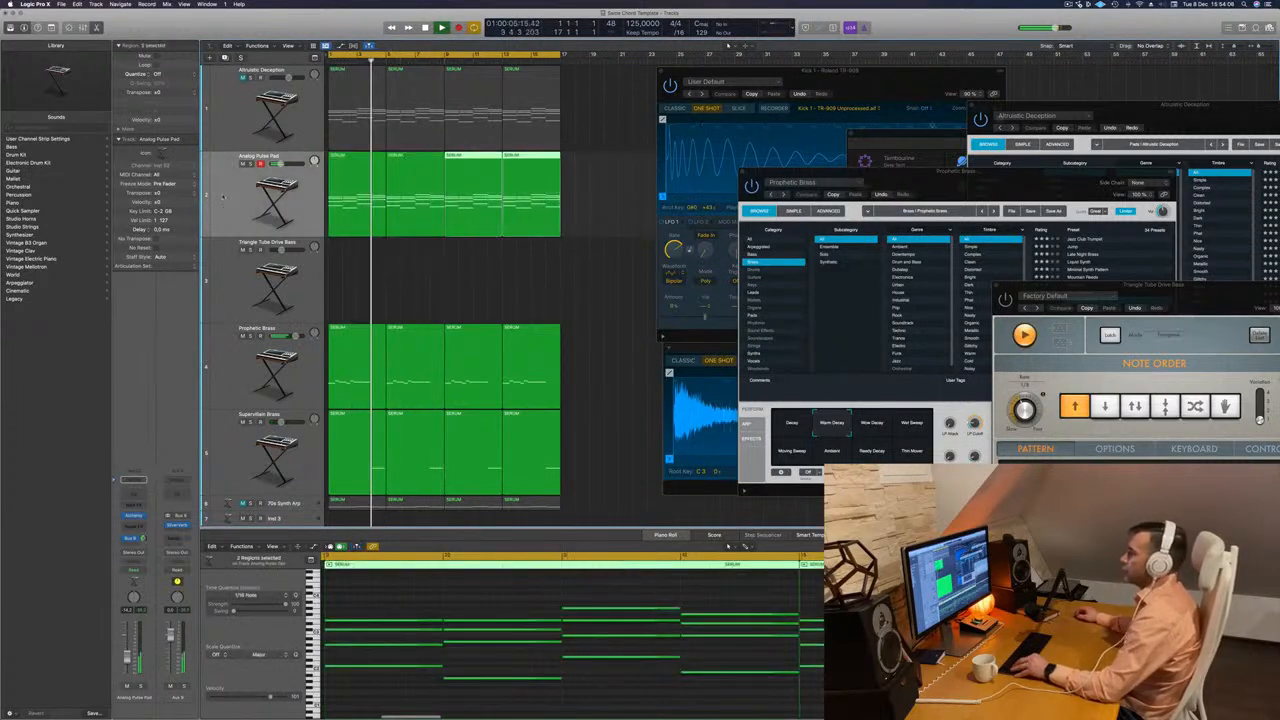
key(Return)
Show the mixer, copy the sidechained Compressor onto the Analog Pulse Pad channel, check its settings and close it.
key(x)
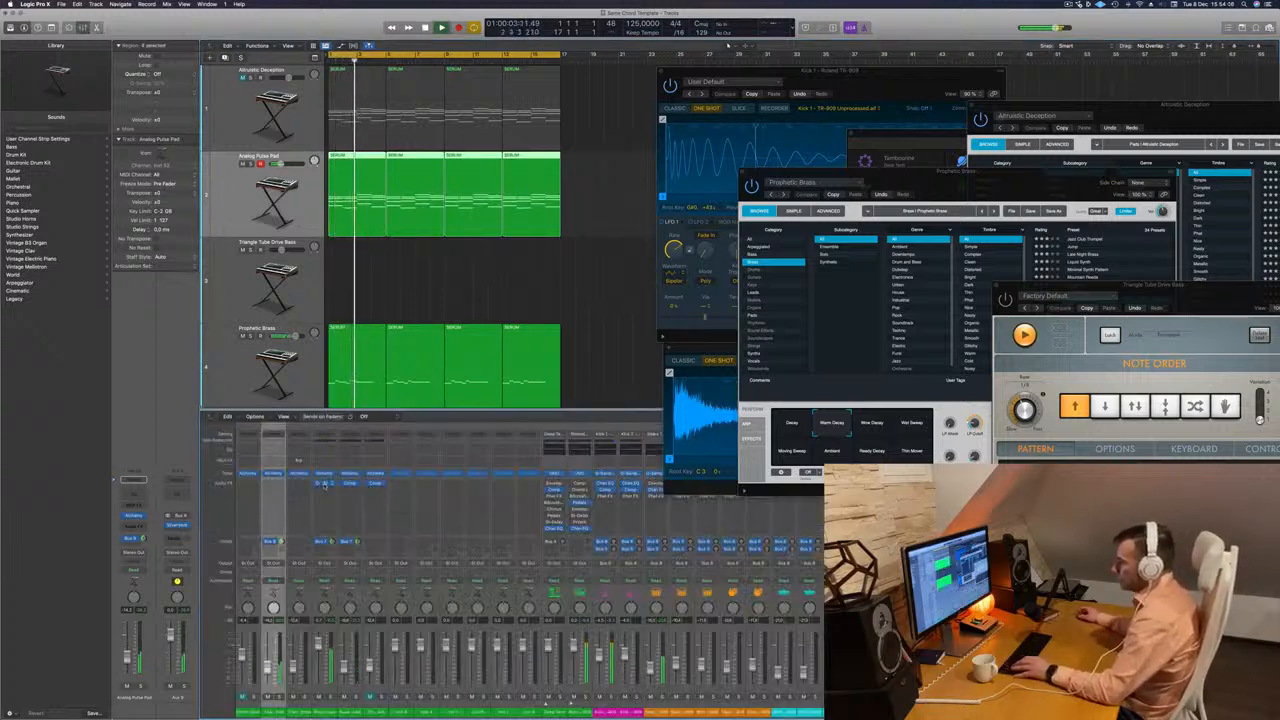
drag(274, 488, 275, 488)
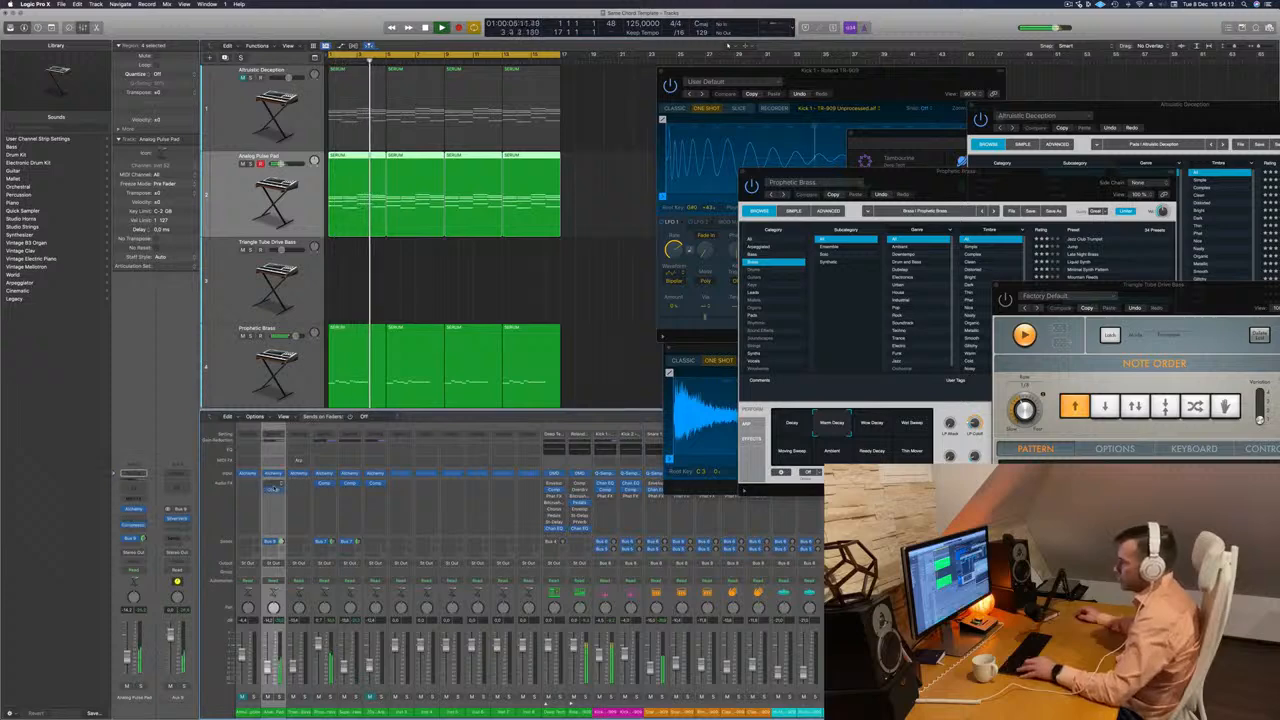
click(273, 488)
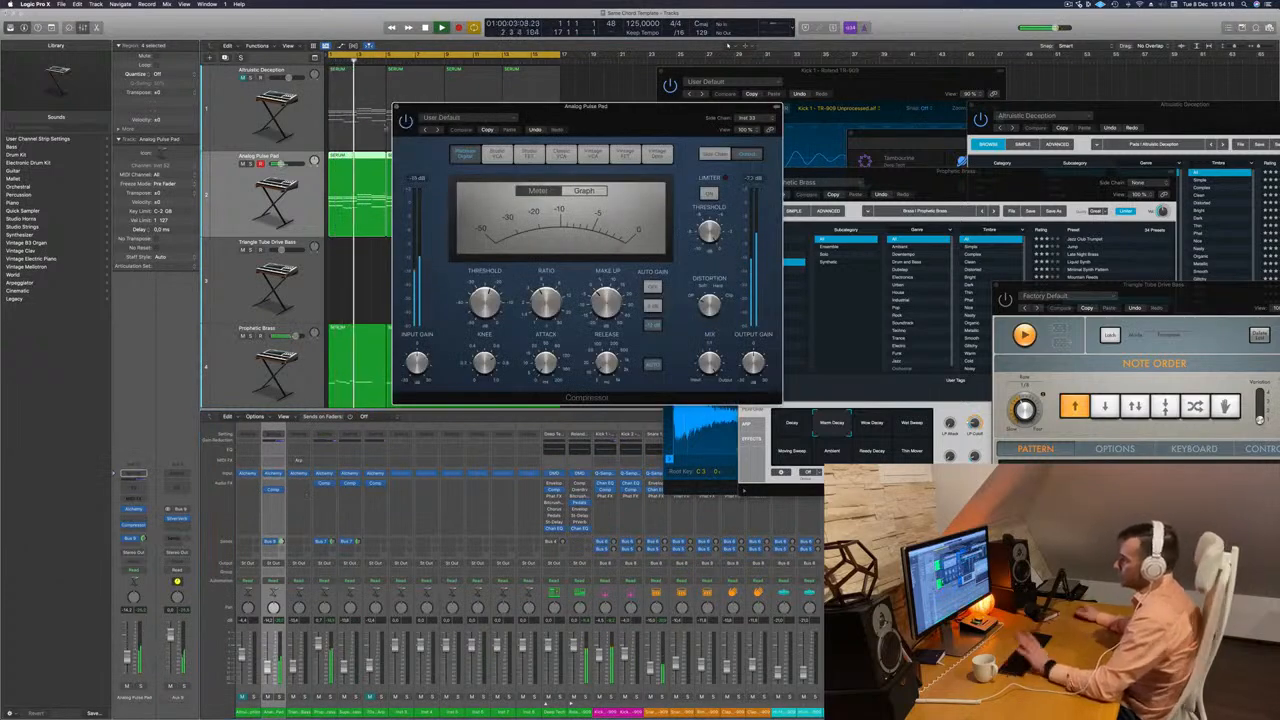
click(396, 107)
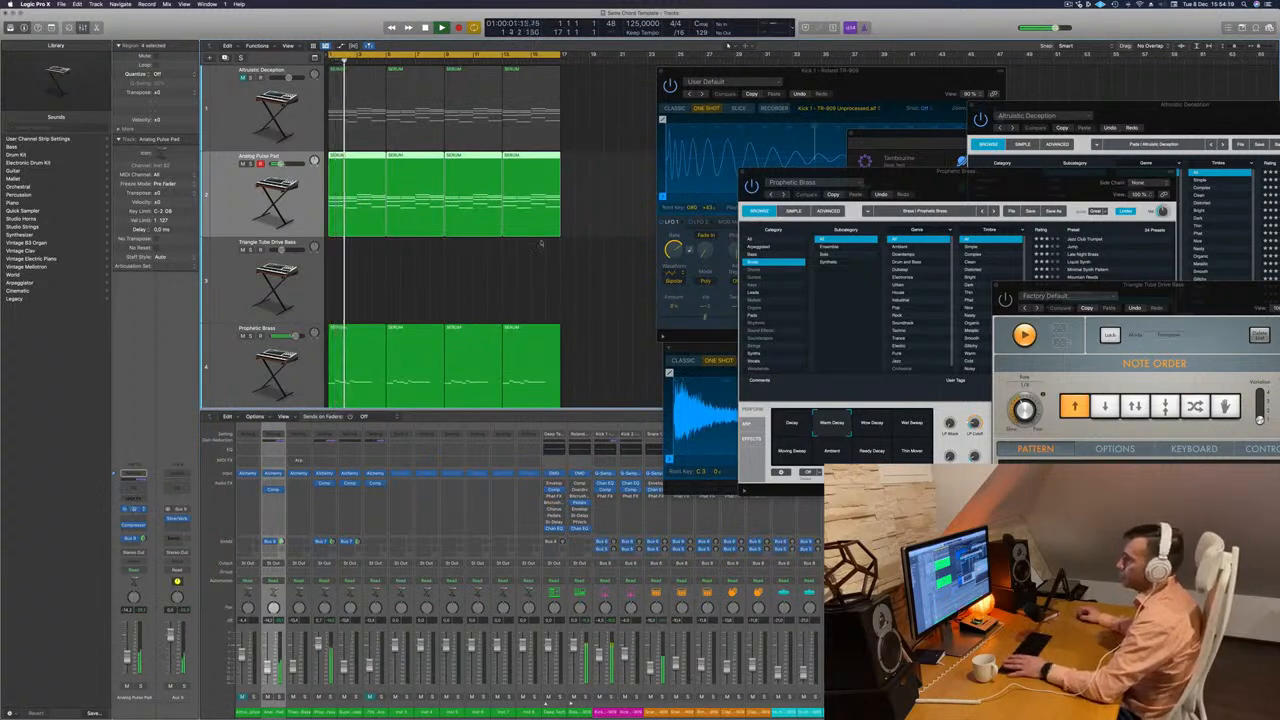
Place the sidechained Compressor after SilverVerb on the Aux 9 channel, check its settings and close it.
drag(775, 212, 959, 180)
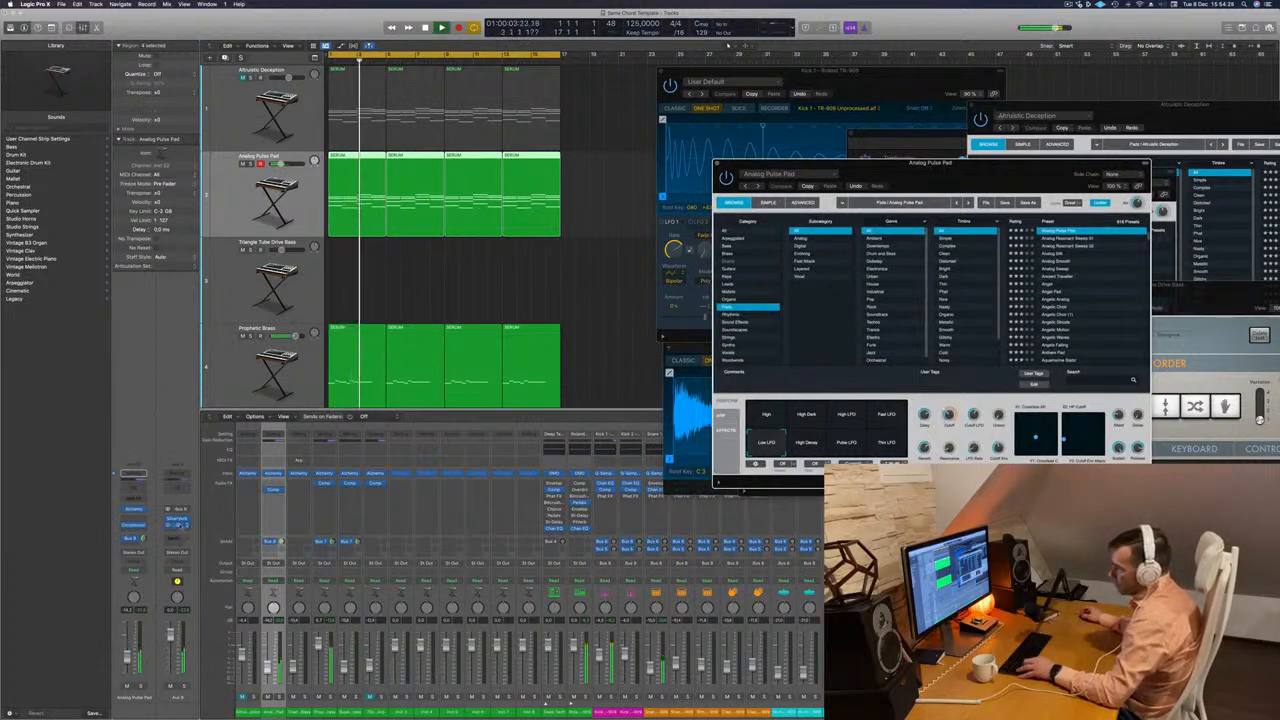
click(180, 525)
drag(654, 112, 731, 130)
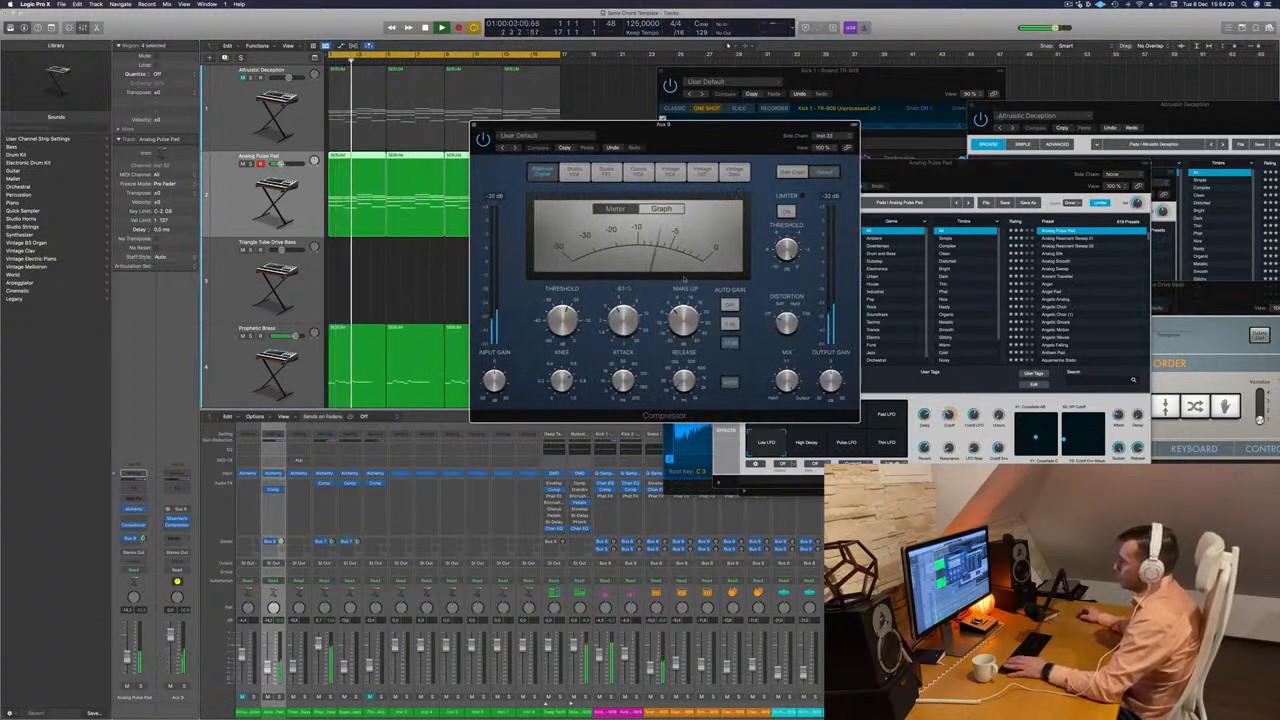
click(475, 126)
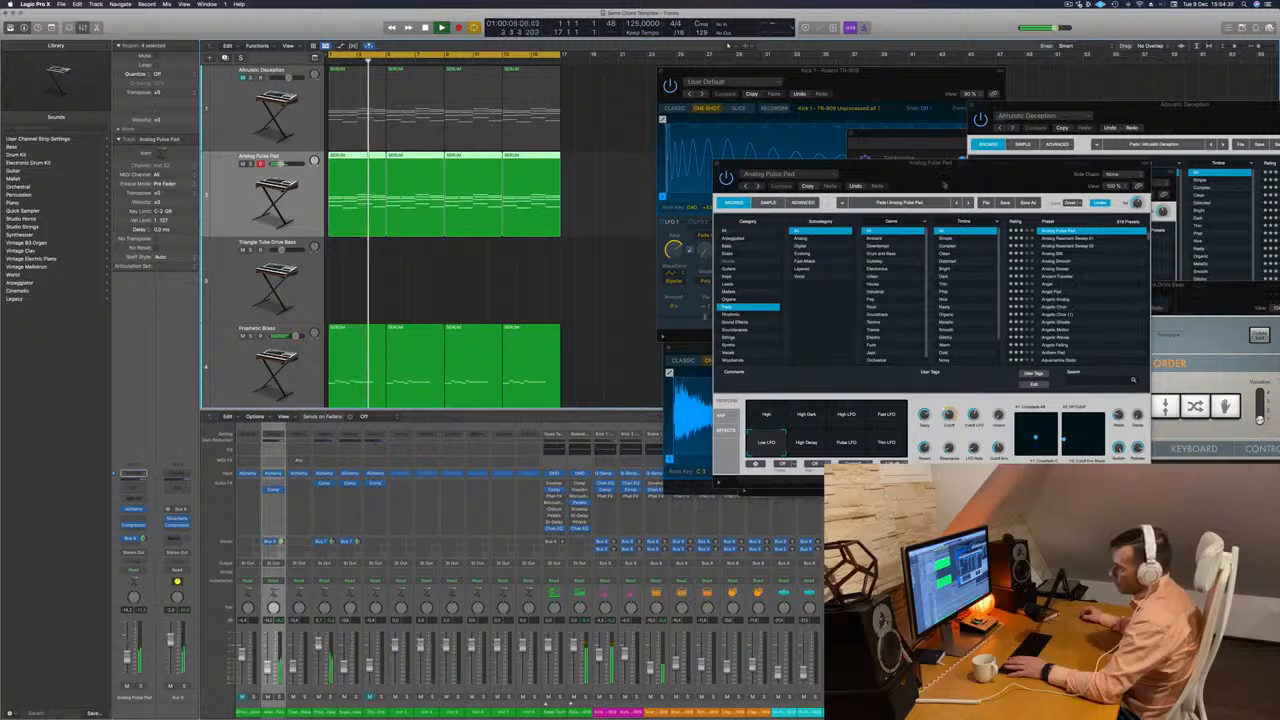
Audition the Analog Pulse Pad's High Decay, Pulse LFO, Thin LFO, High and High Dark snapshots during playback.
drag(803, 163, 617, 161)
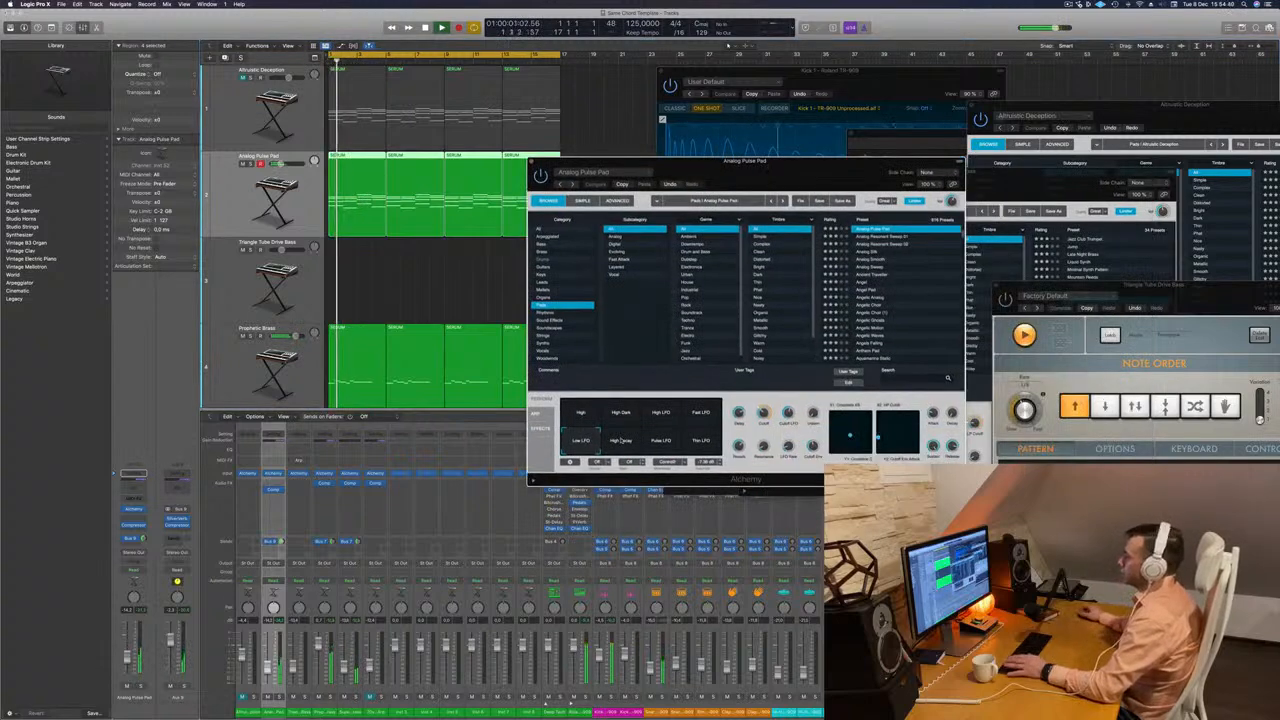
click(619, 441)
click(661, 442)
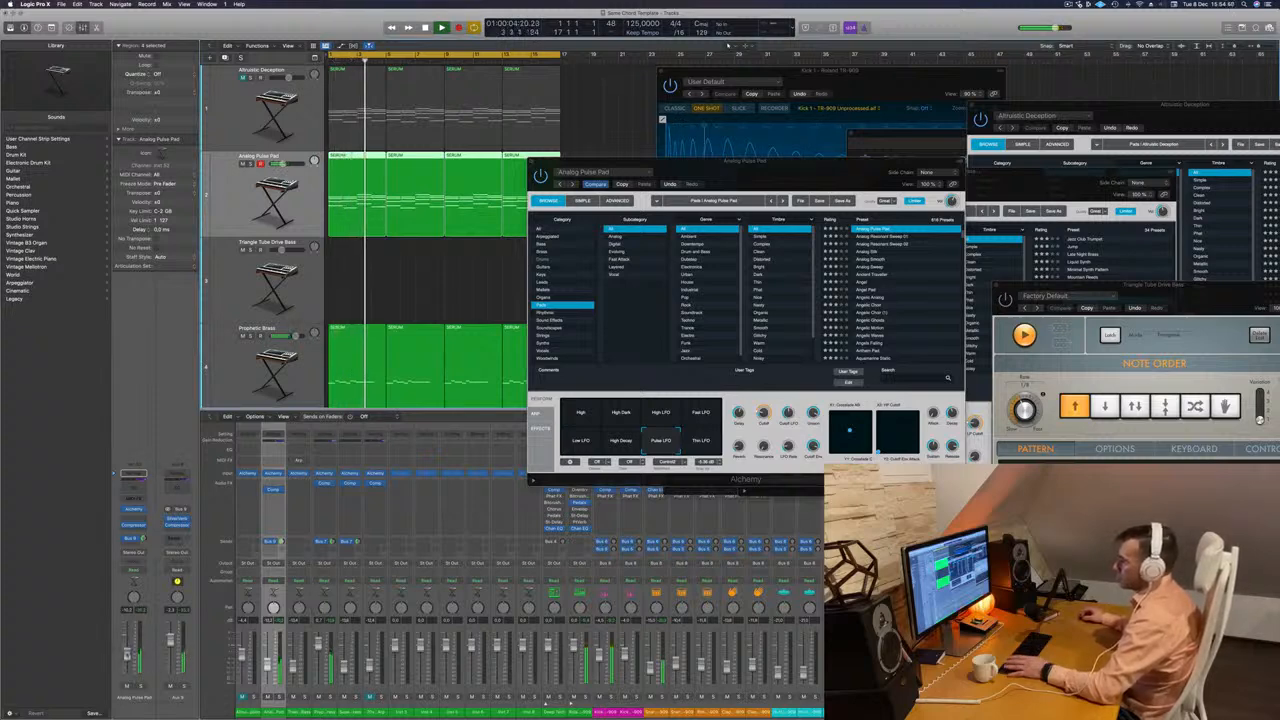
drag(784, 175, 896, 135)
scroll(548, 275, down, 3)
scroll(549, 275, down, 1)
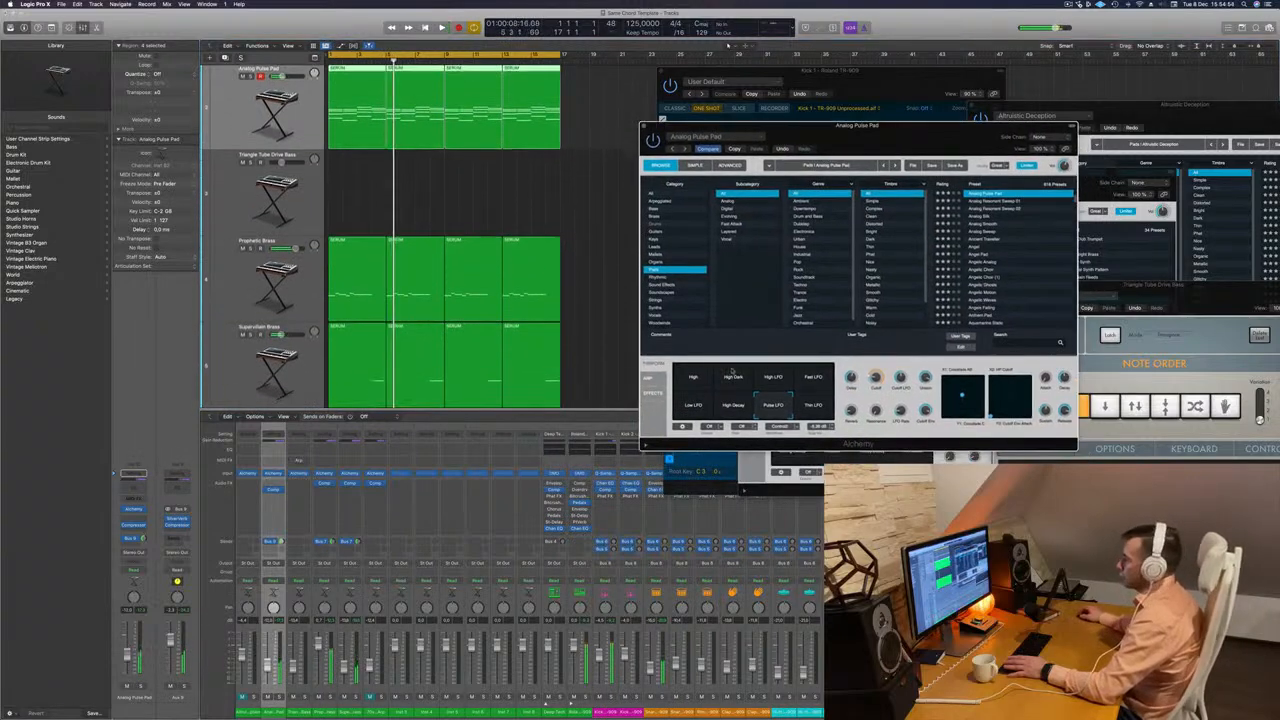
key(Return)
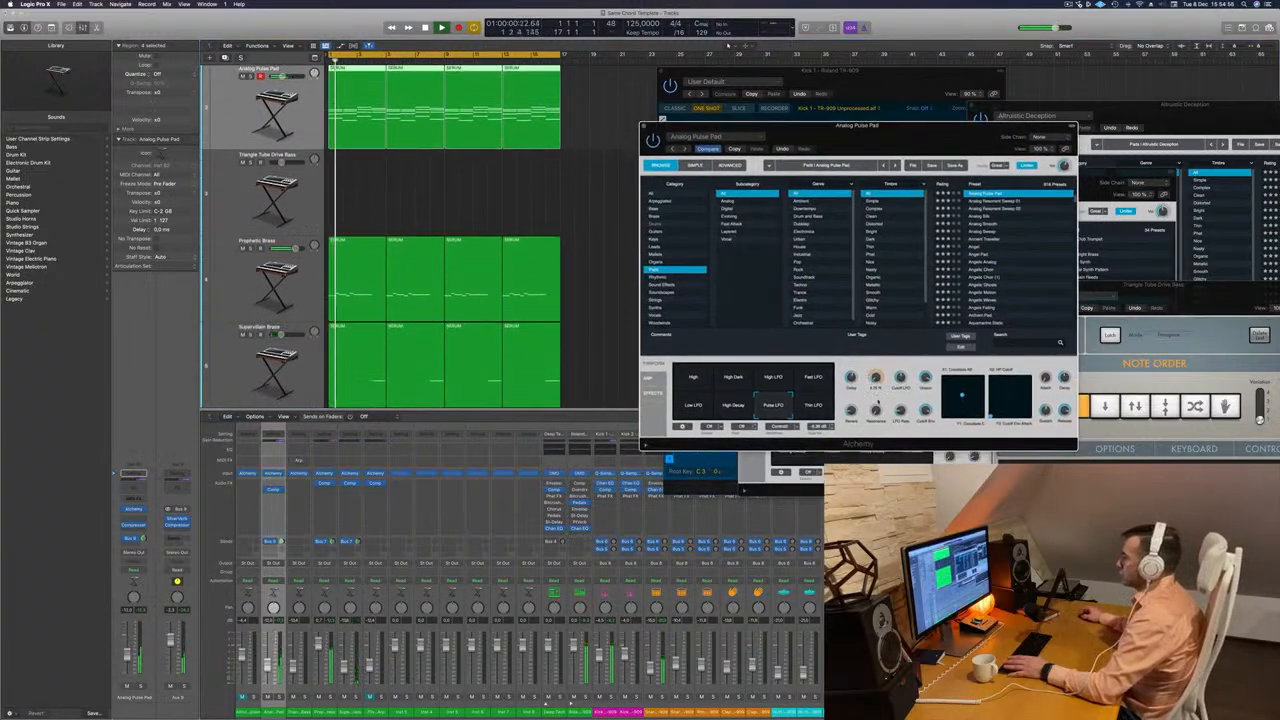
click(813, 406)
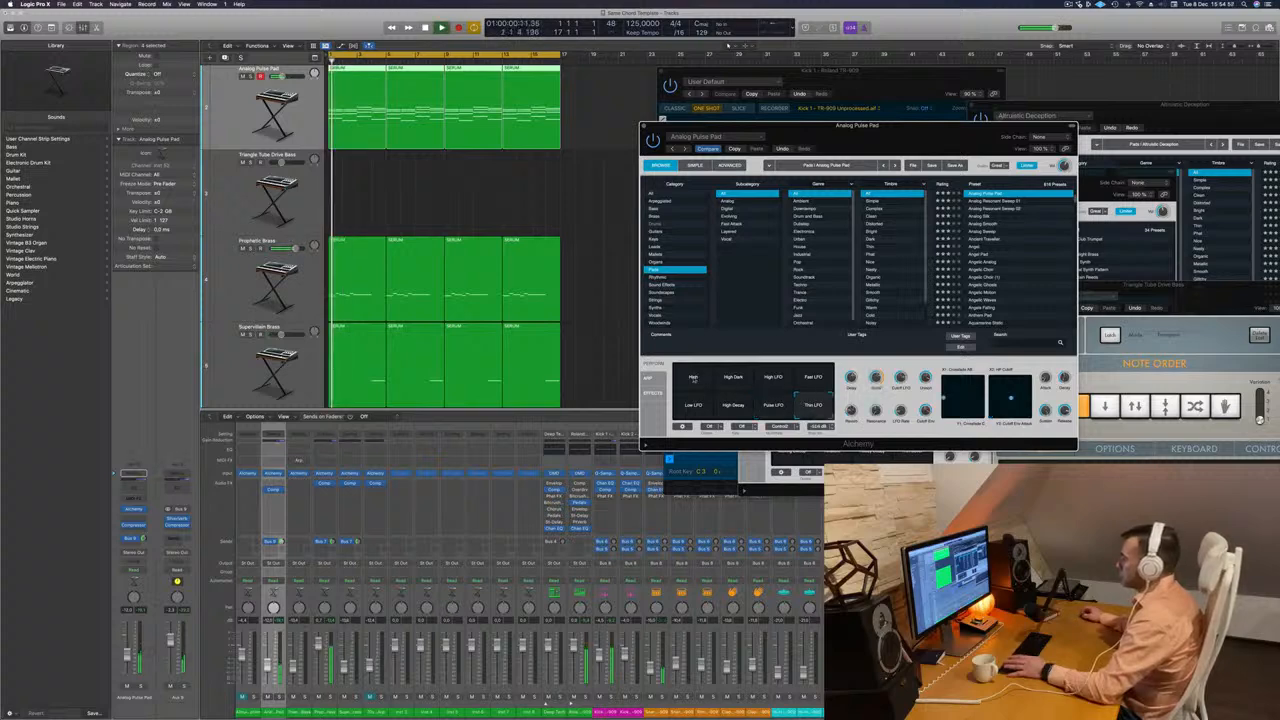
click(693, 378)
click(733, 377)
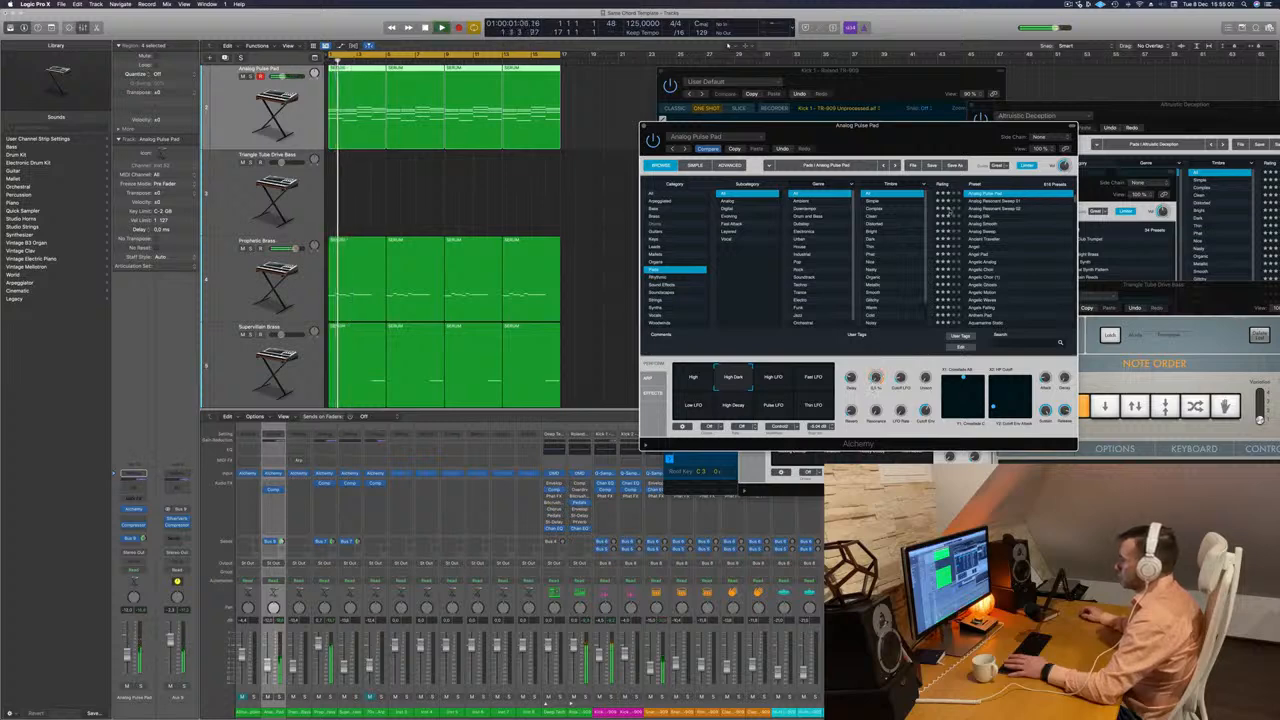
Load the Analog Resonant Sweep 01 preset on the pad track and play it with the arrangement.
drag(985, 143, 961, 139)
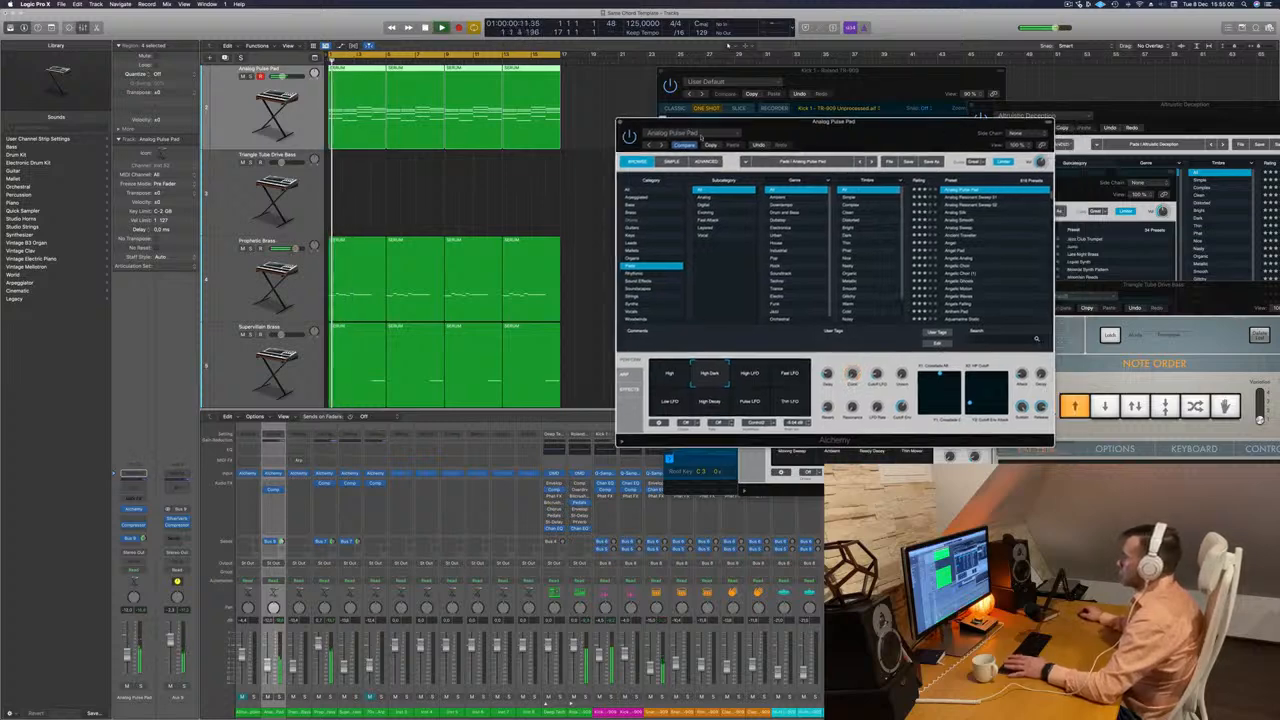
click(957, 198)
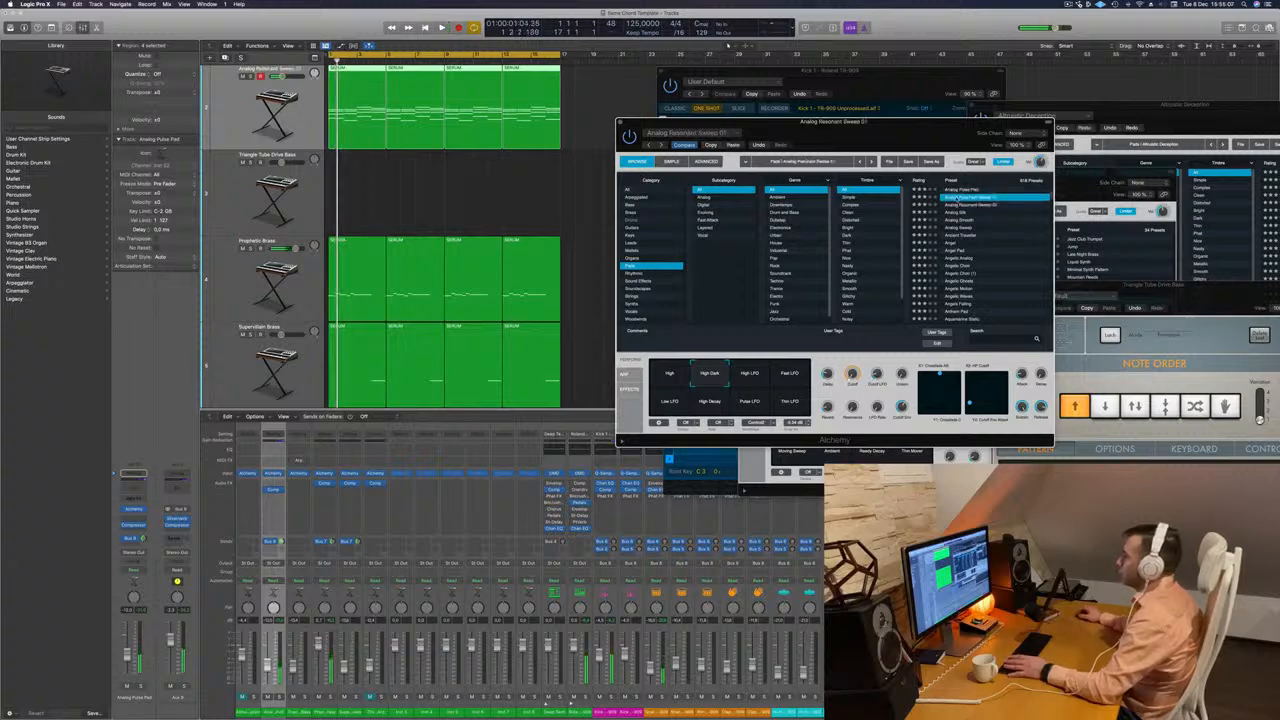
key(space)
drag(911, 138, 958, 131)
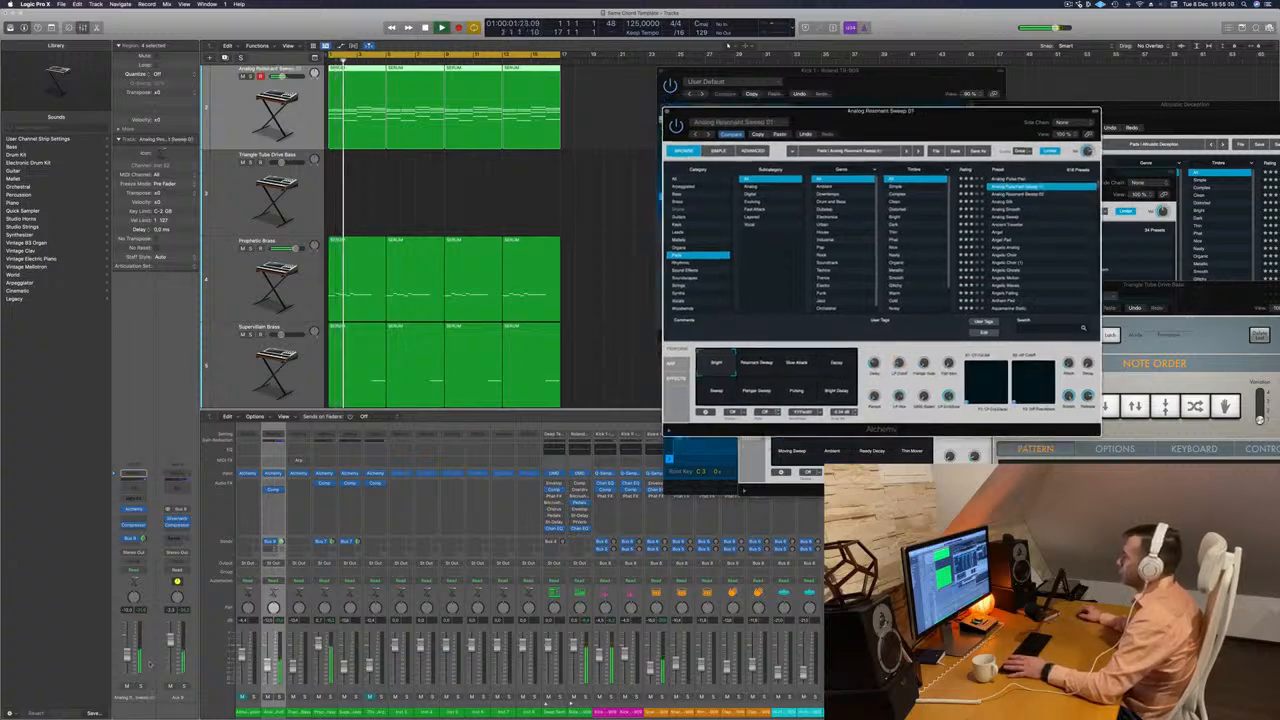
click(140, 654)
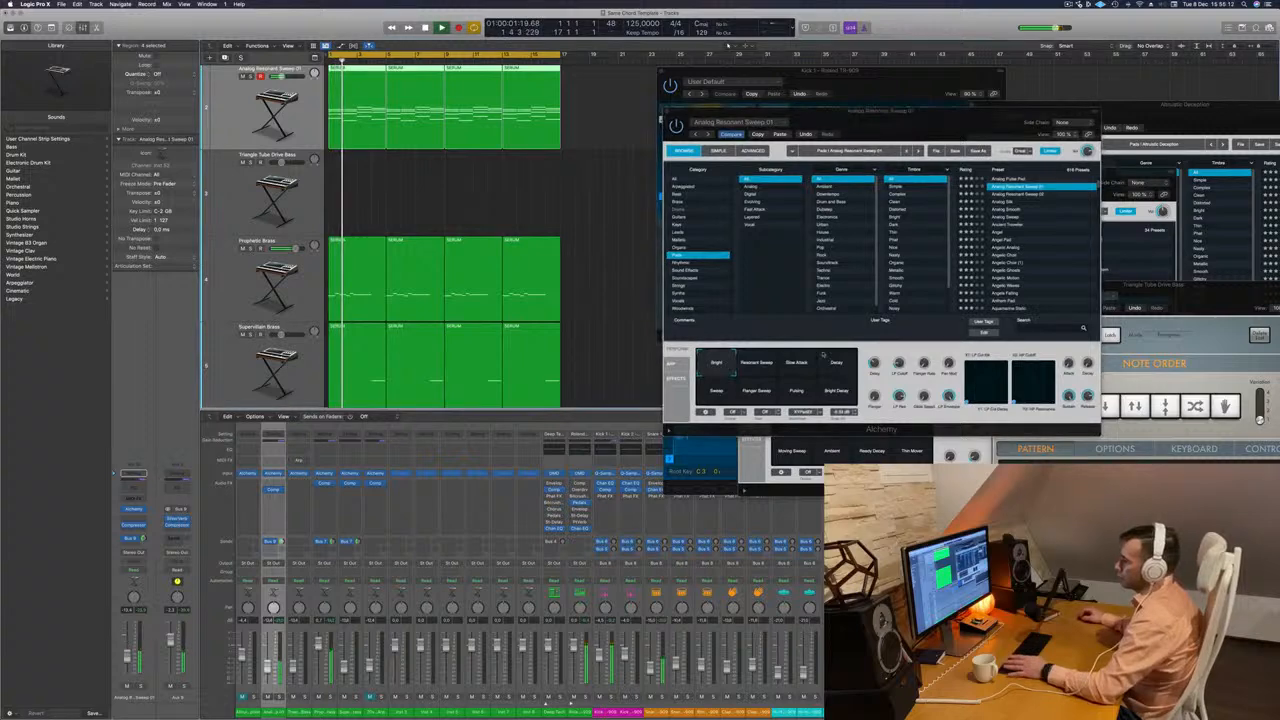
Audition the Slow Attack, Decay, Sweep and Flanger Sweep snapshots, settle on Pulsing and close the Alchemy window.
drag(937, 122, 824, 211)
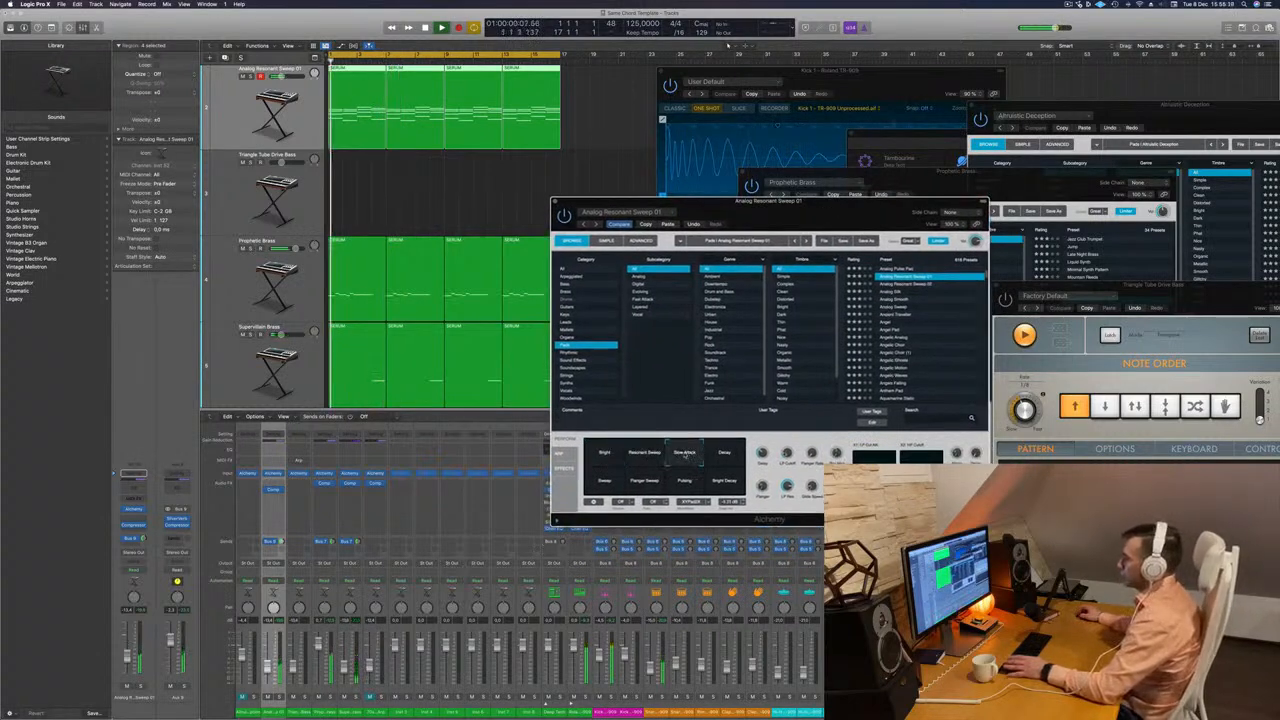
click(725, 456)
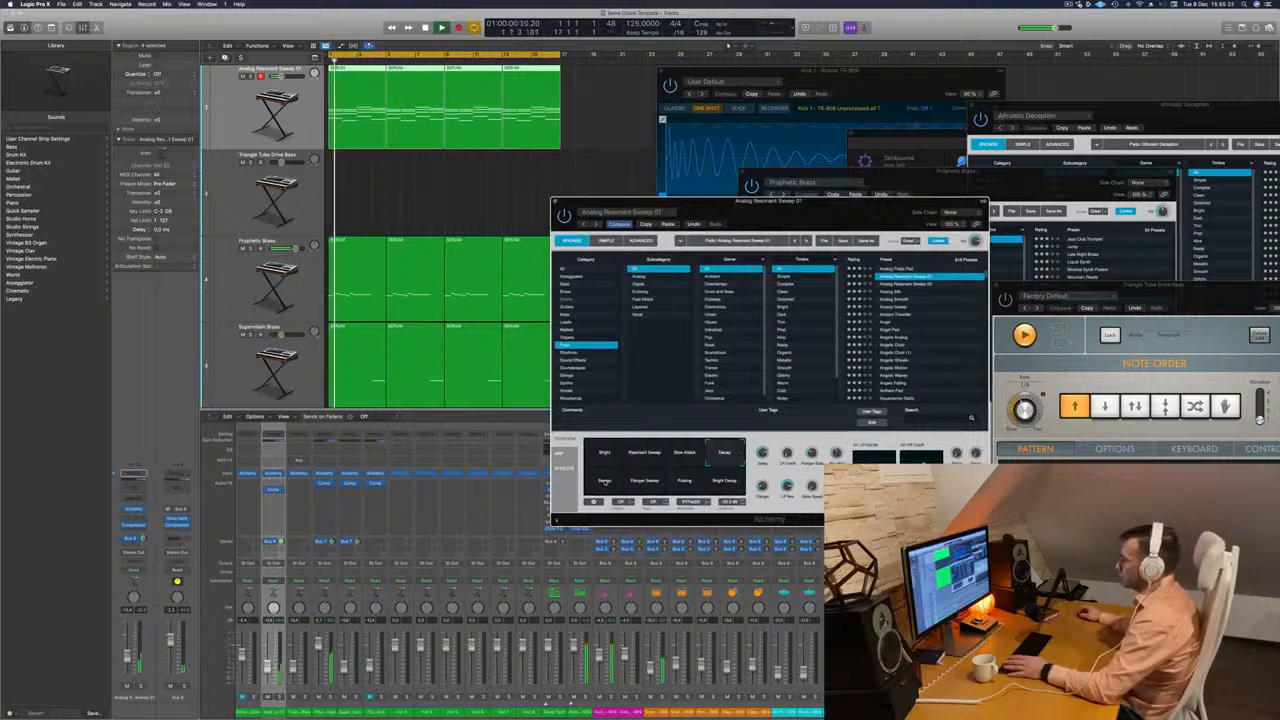
click(604, 482)
key(Return)
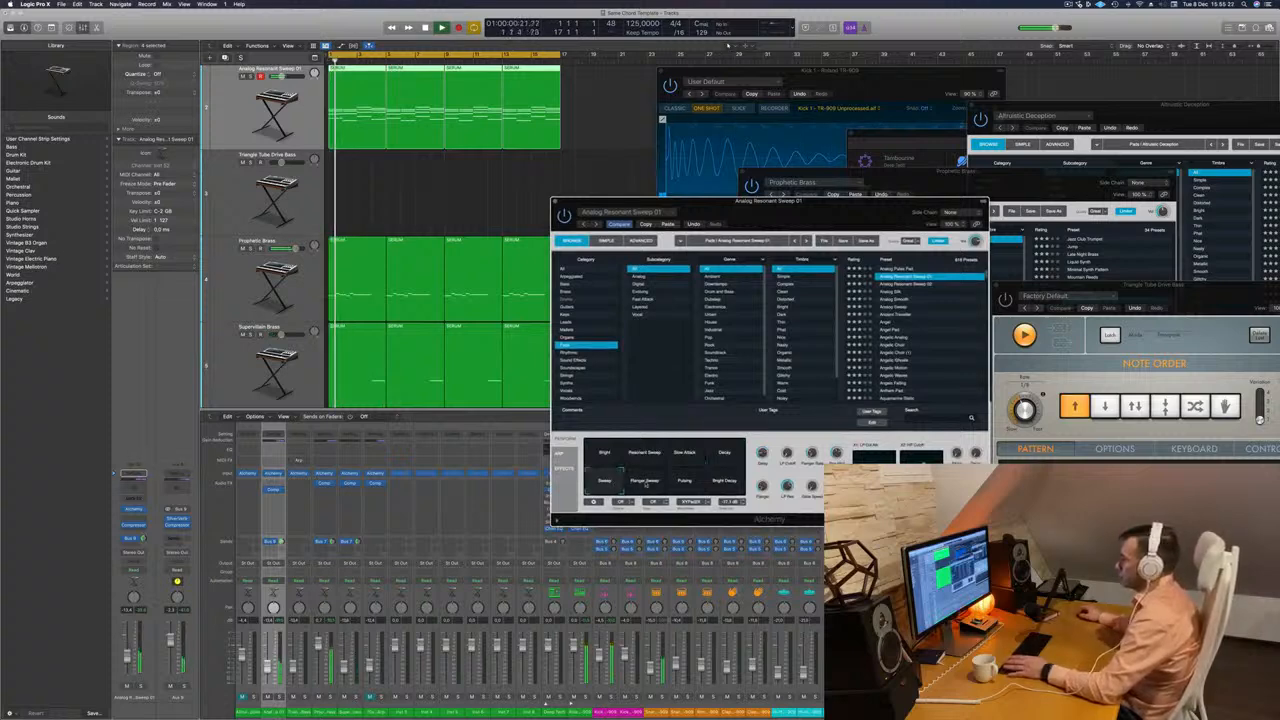
click(645, 478)
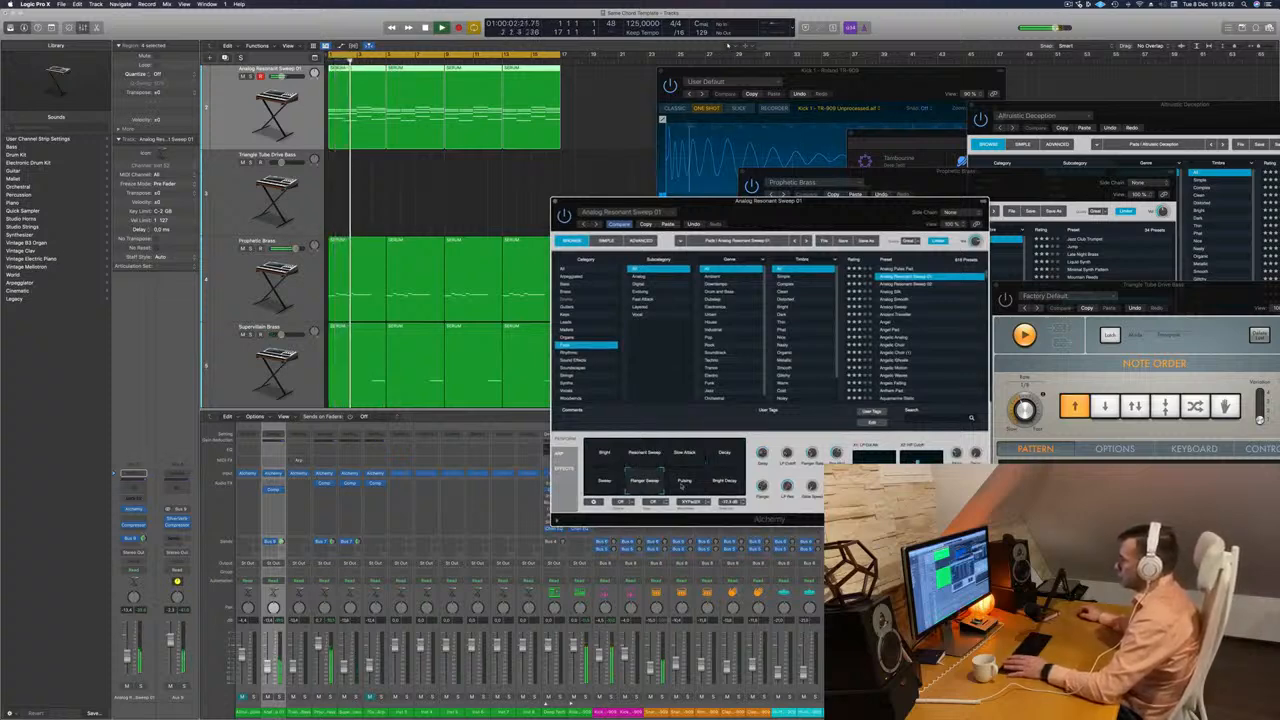
click(684, 484)
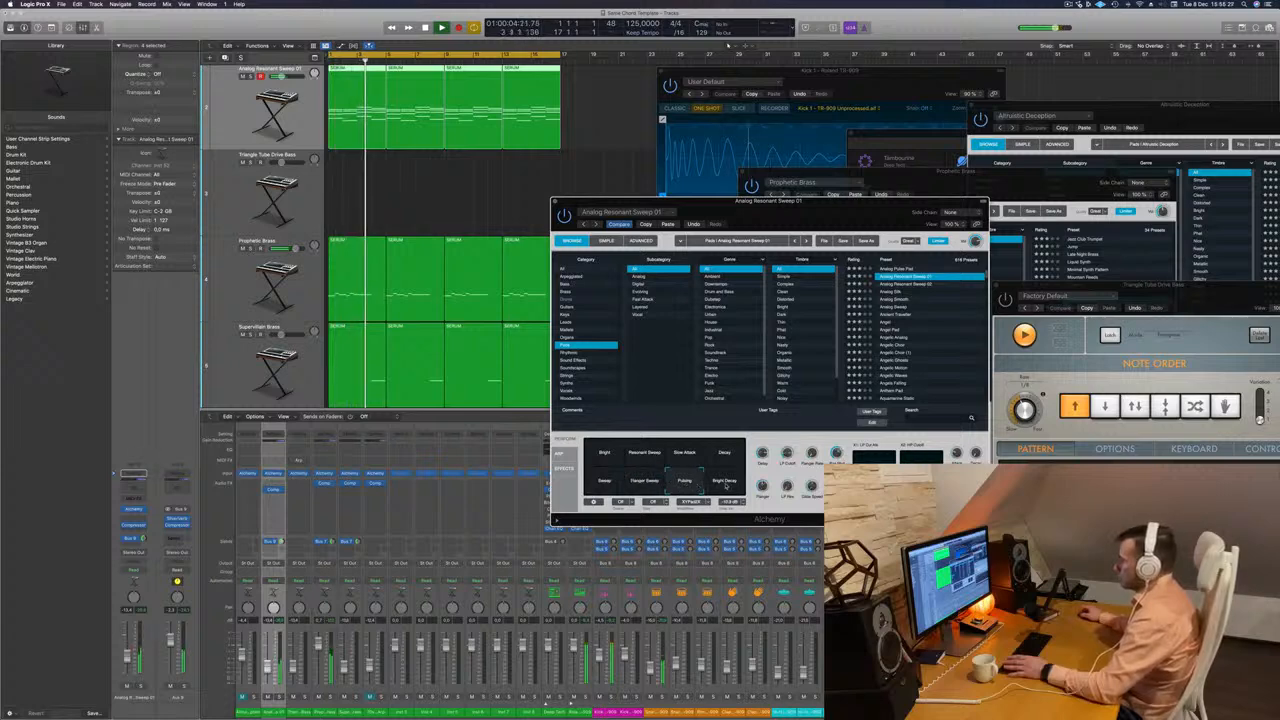
key(Return)
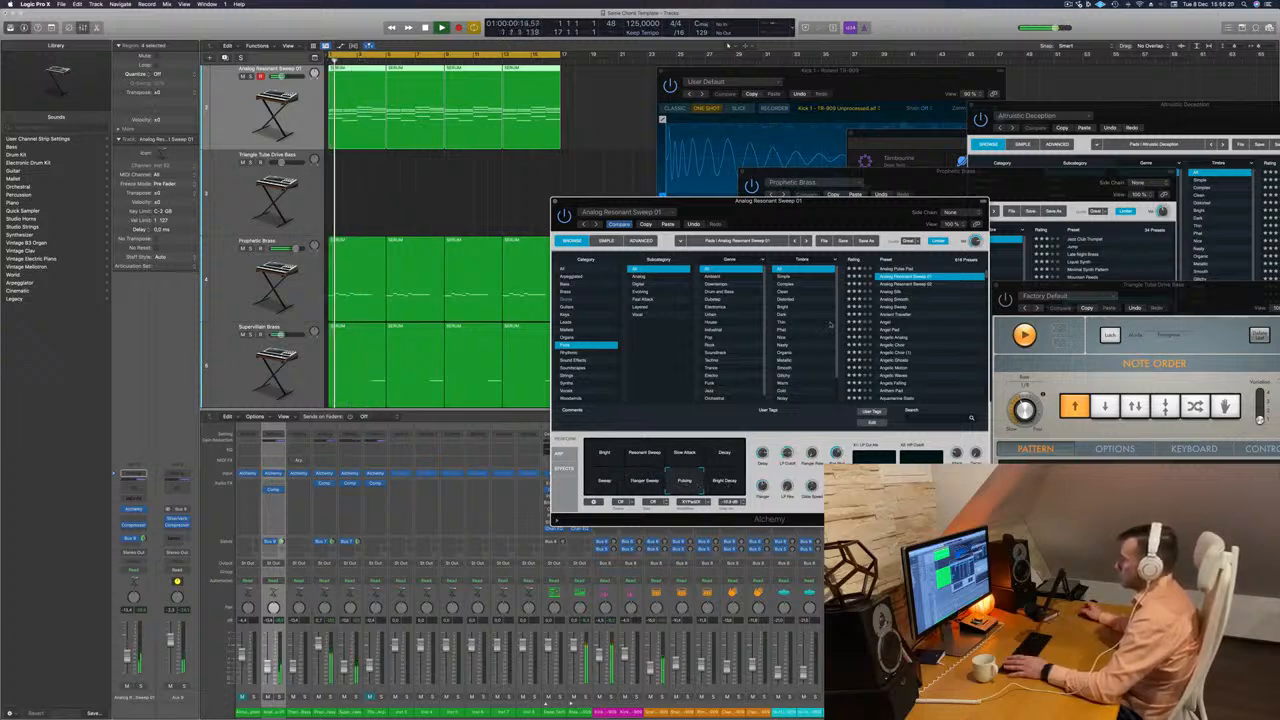
mouse_move(835, 212)
mouse_down()
mouse_move(758, 198)
mouse_move(856, 204)
mouse_up()
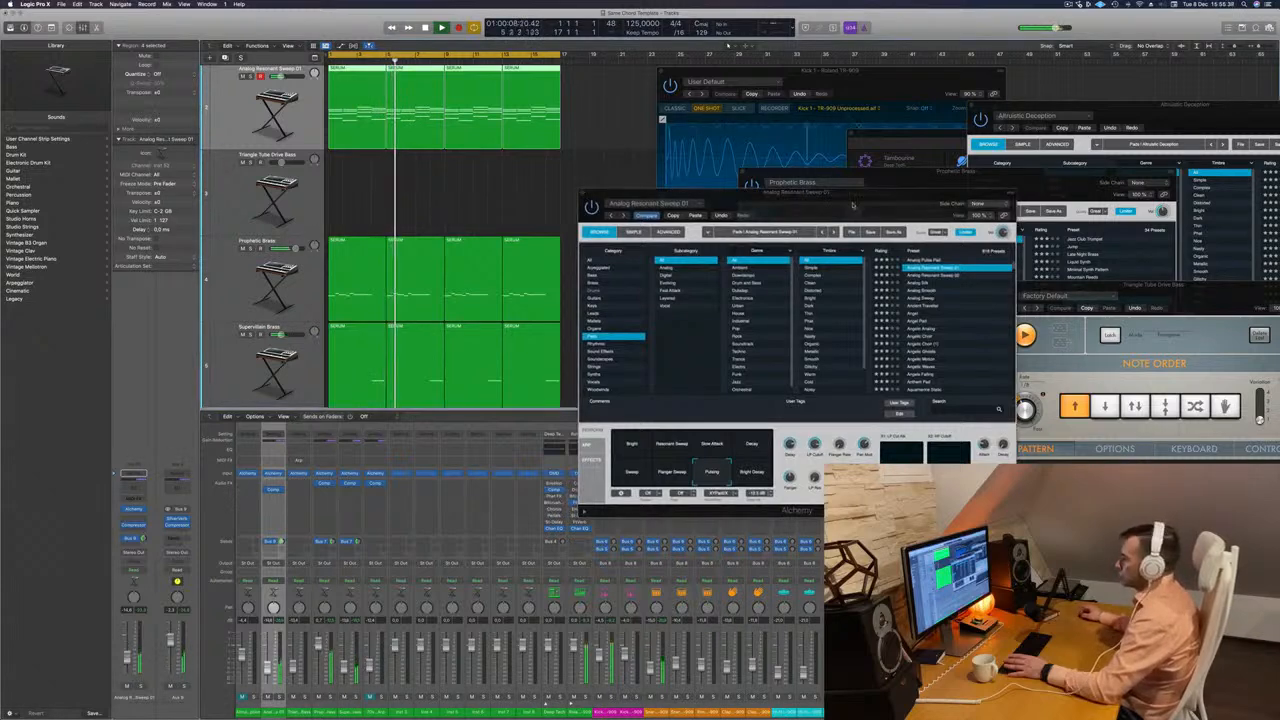
drag(800, 192, 704, 199)
click(487, 199)
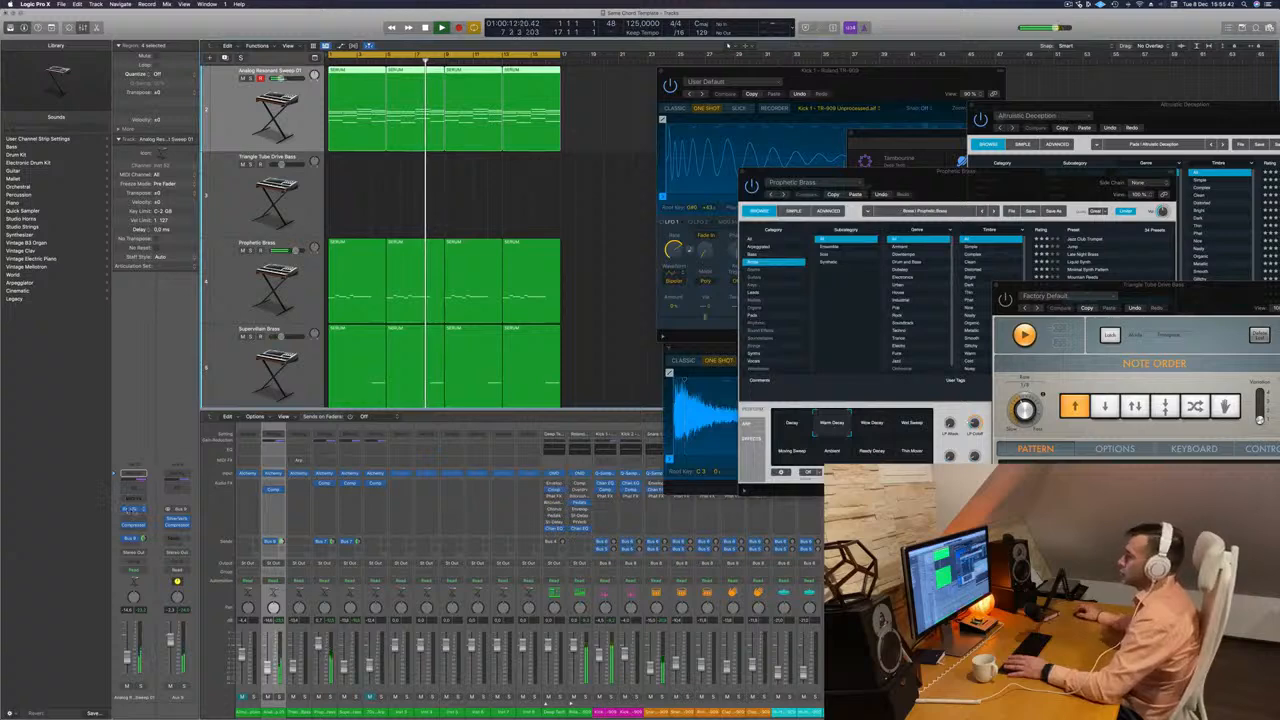
Reopen the pad track's Alchemy window, move it aside and replay the arrangement with the Pulsing snapshot.
click(134, 510)
key(space)
key(space)
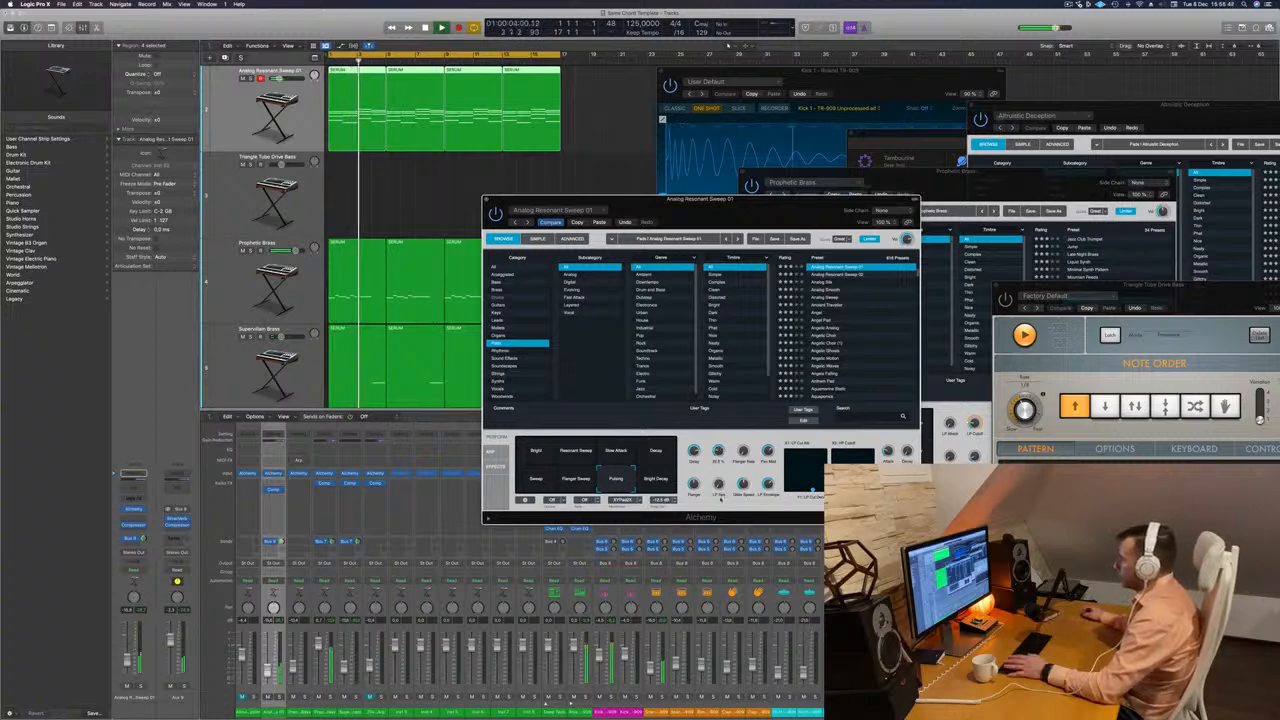
drag(750, 199, 768, 97)
key(space)
key(space)
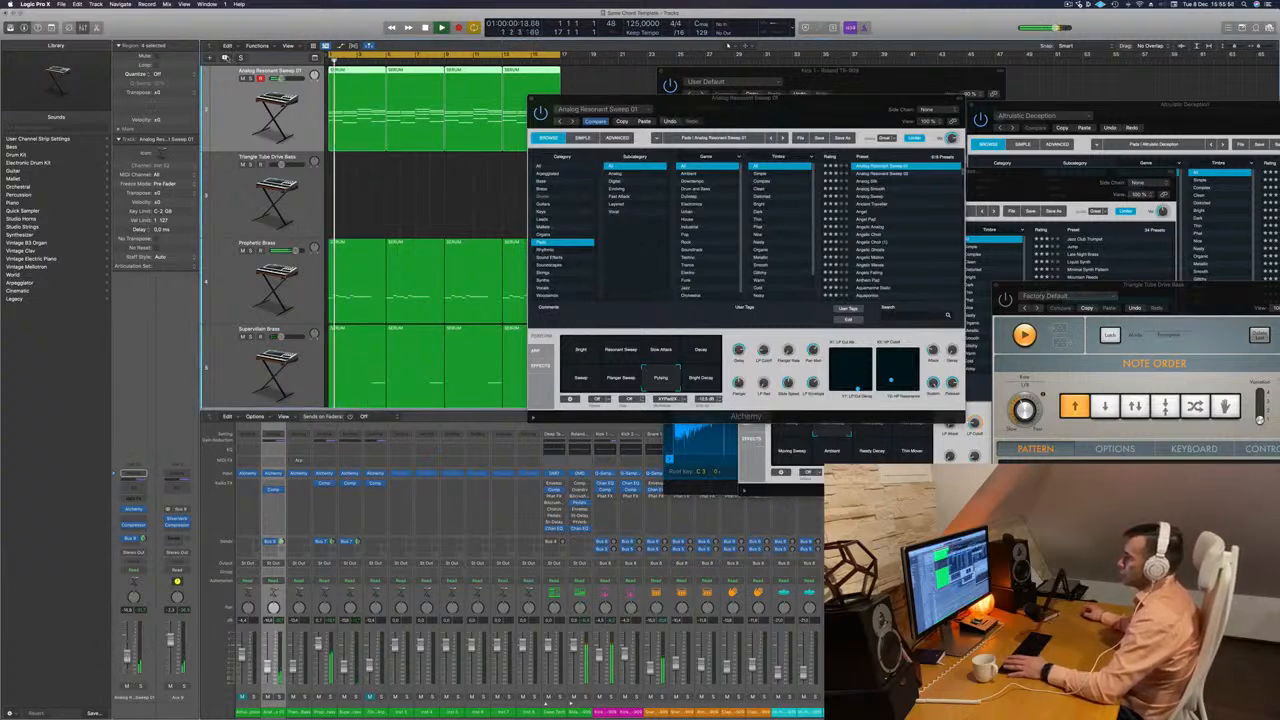
Duplicate the Analog Resonant Sweep 01 track with its settings and copy the first chord region onto the new track.
key(super+d)
drag(742, 98, 1000, 98)
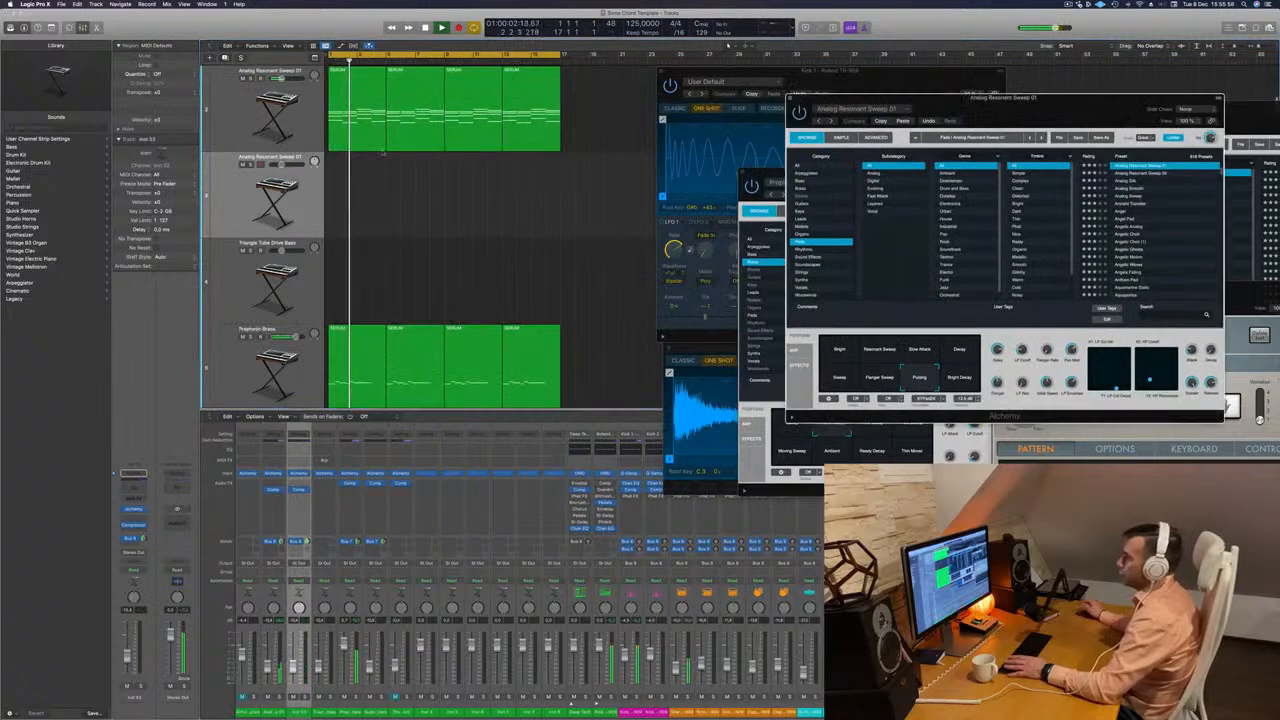
click(346, 141)
drag(345, 178, 346, 198)
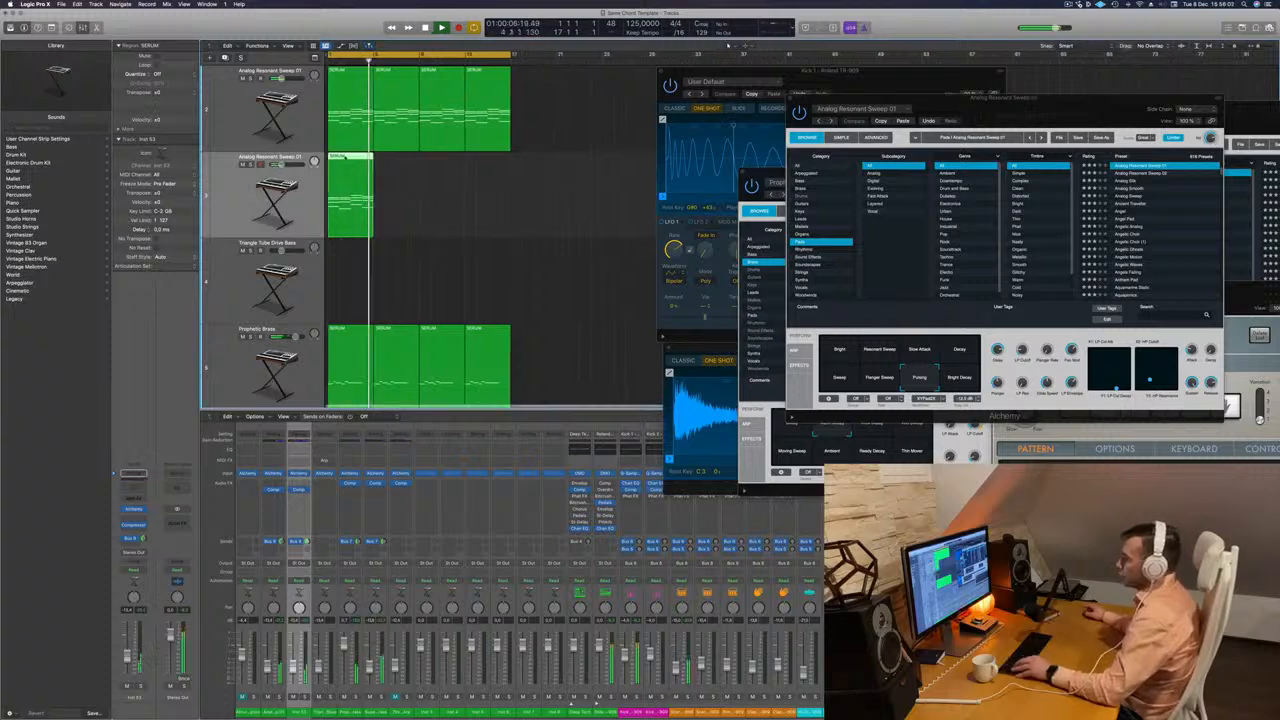
Delete the lower chord notes in the copied region, keeping only the highest note of each chord.
key(p)
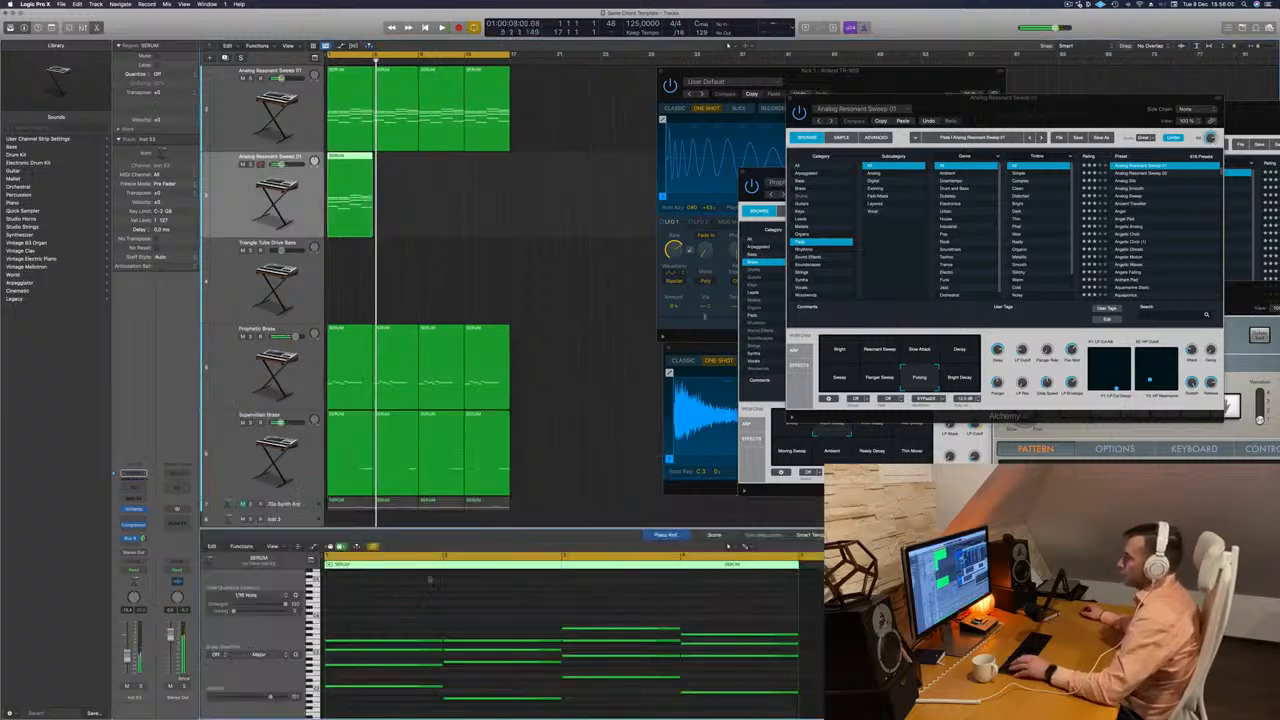
key(space)
scroll(402, 676, down, 3)
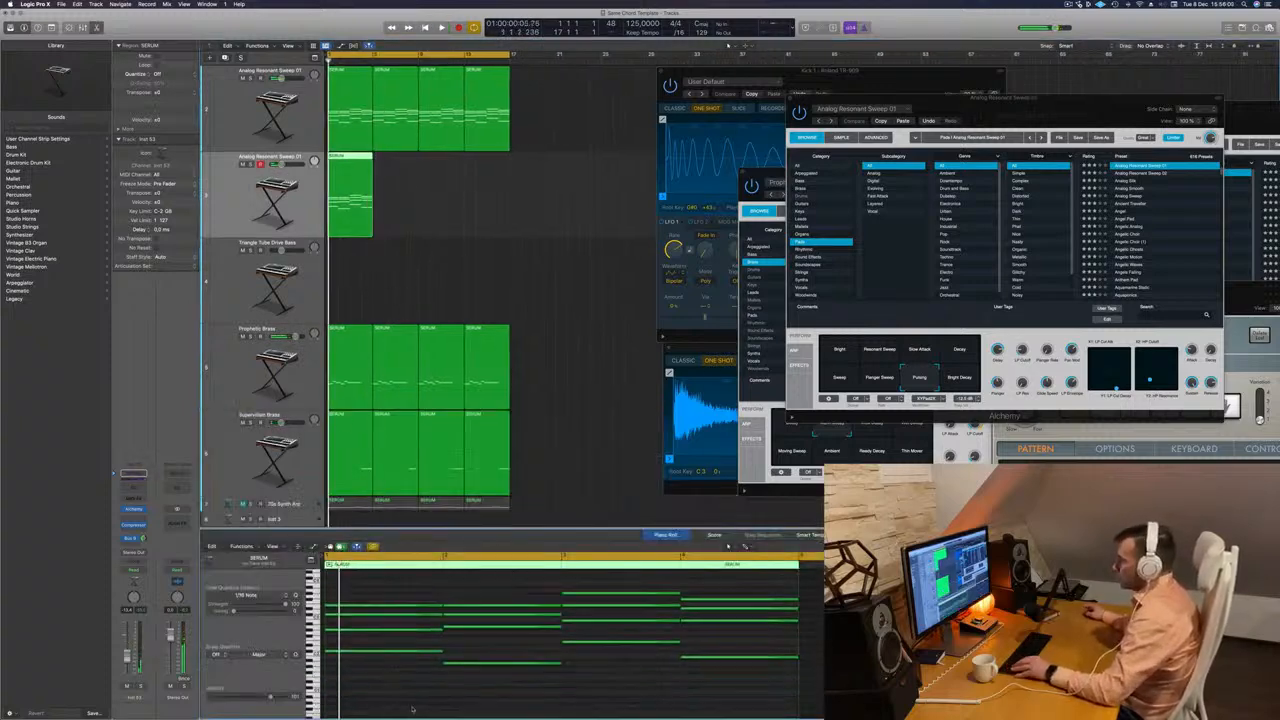
drag(416, 705, 645, 603)
key(Delete)
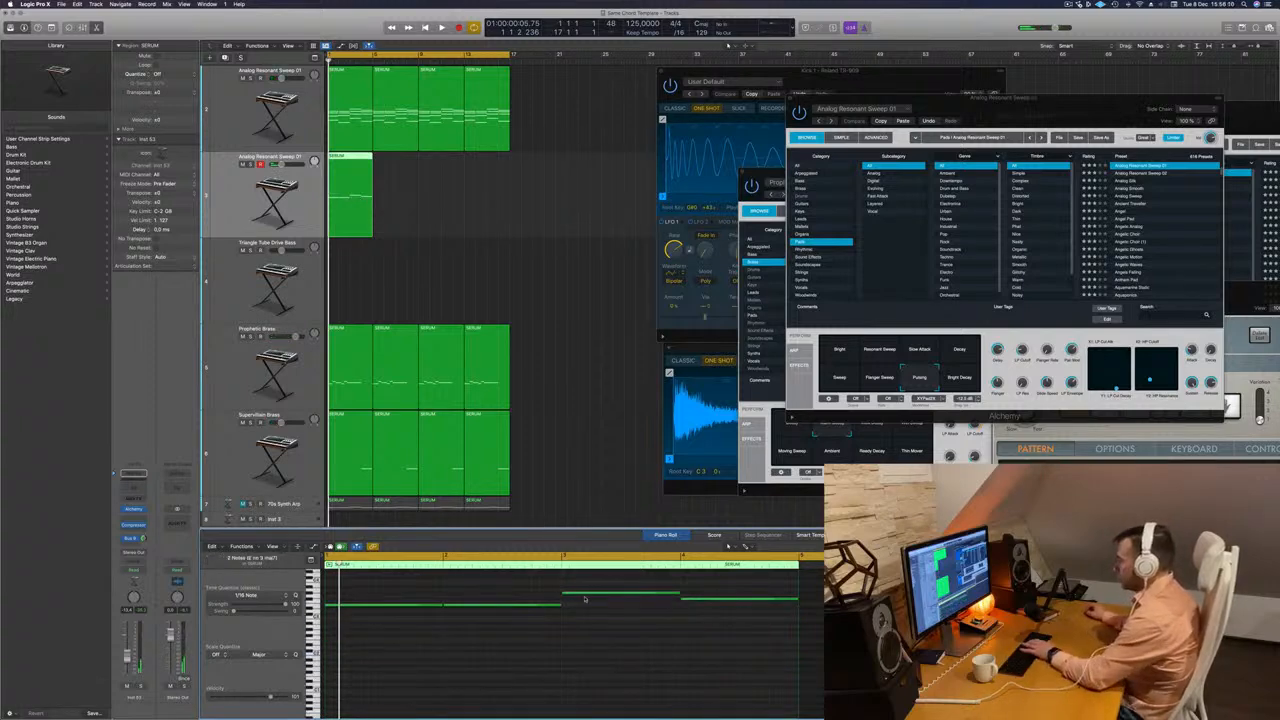
Copy the top-note region along the duplicated pad track to fill sixteen bars, and select all four regions.
key(space)
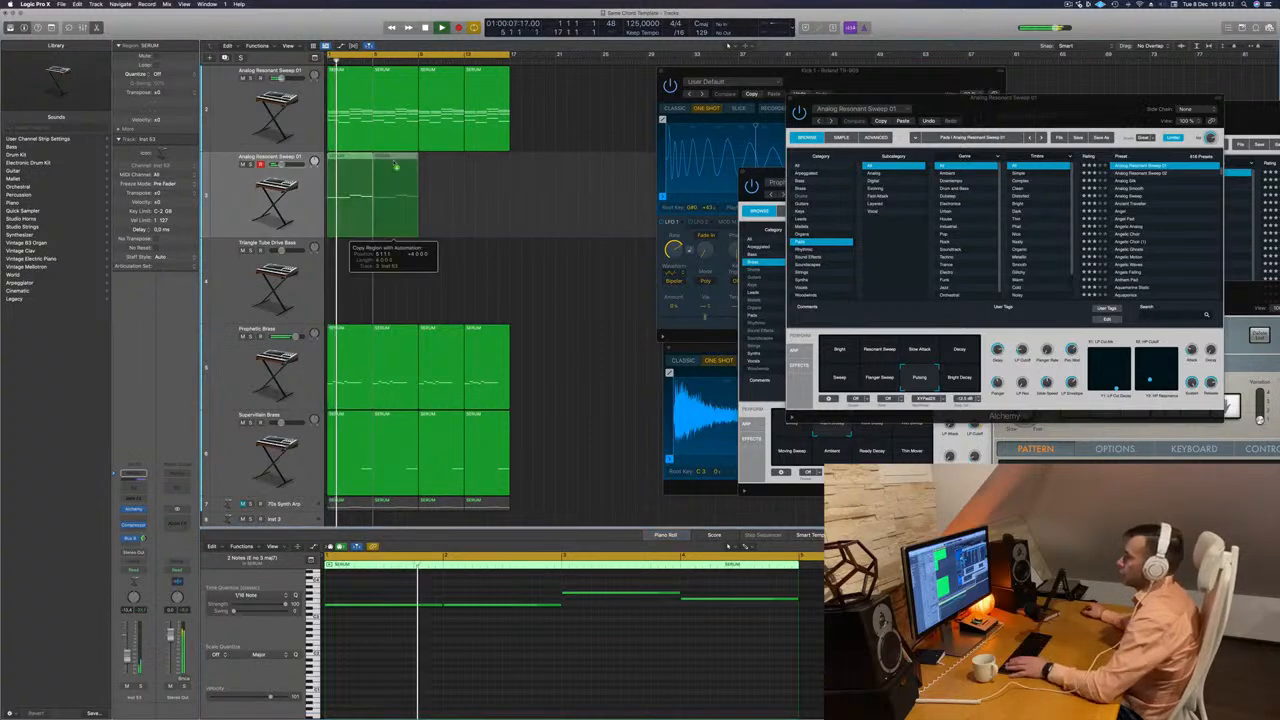
drag(355, 157, 446, 158)
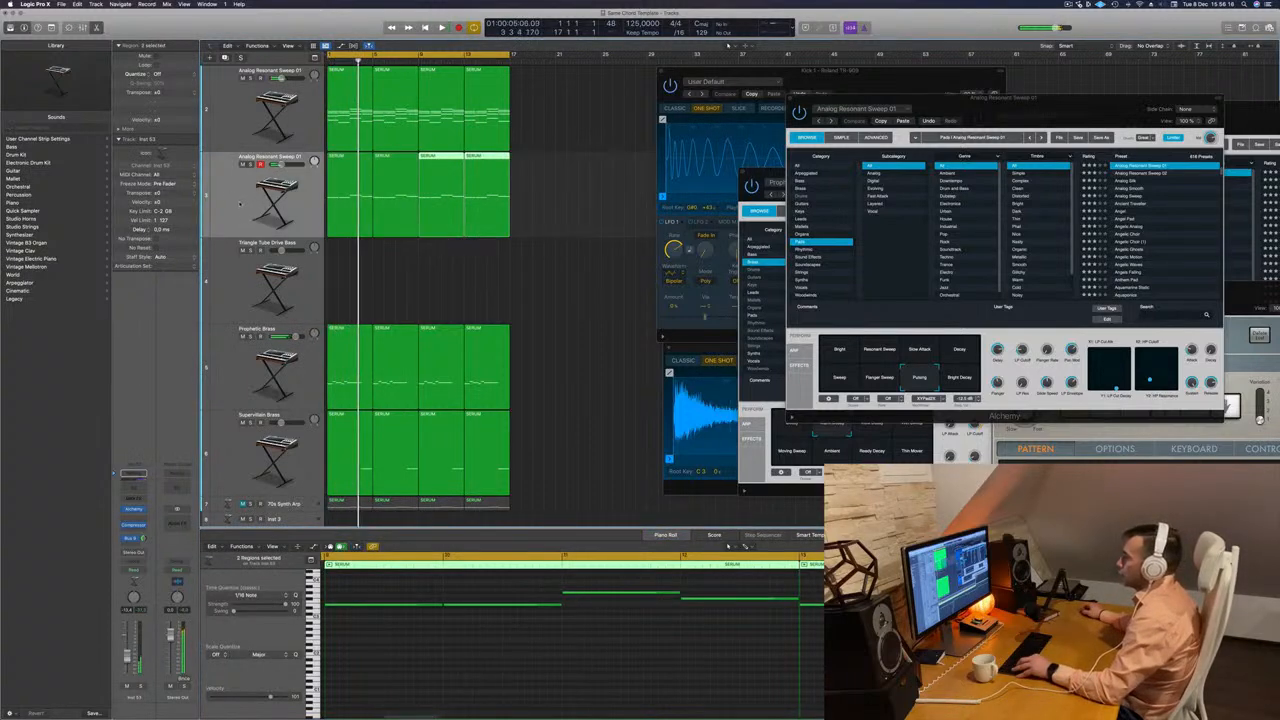
key(space)
key(space)
drag(584, 184, 357, 208)
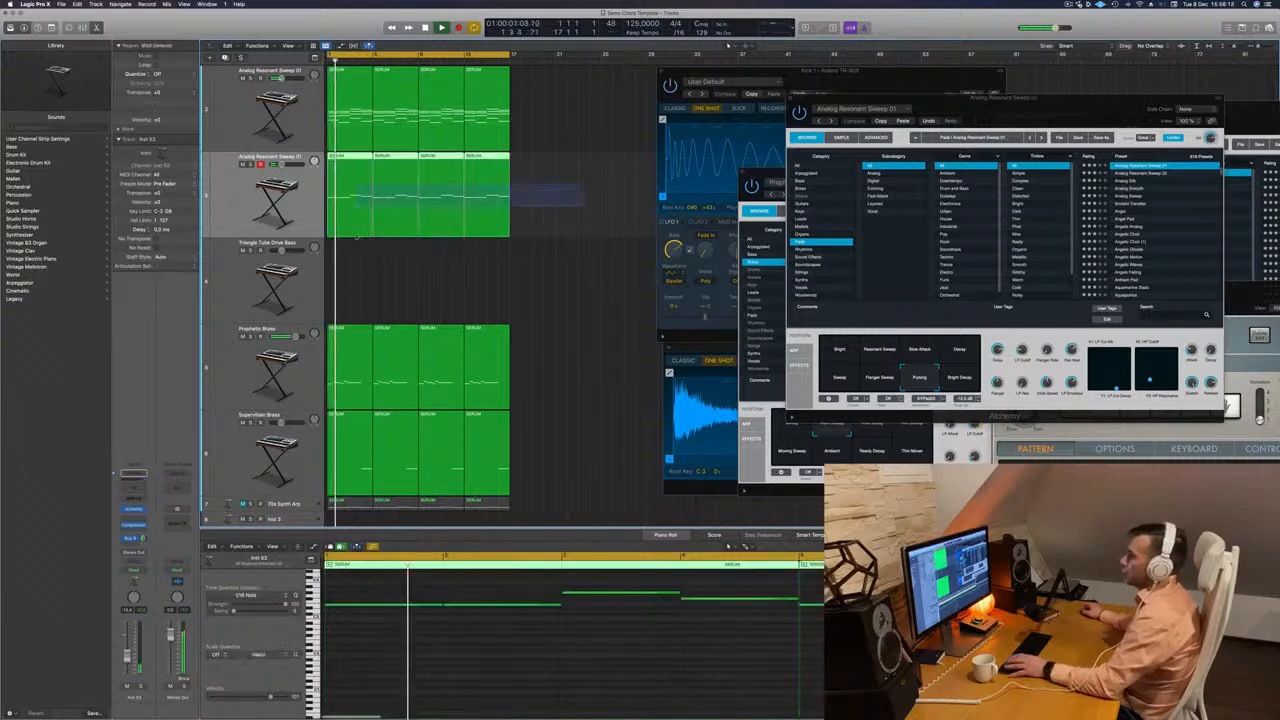
Transpose all notes in the duplicated pad track's four regions up an octave.
click(407, 665)
key(super+a)
key(alt+shift+Up)
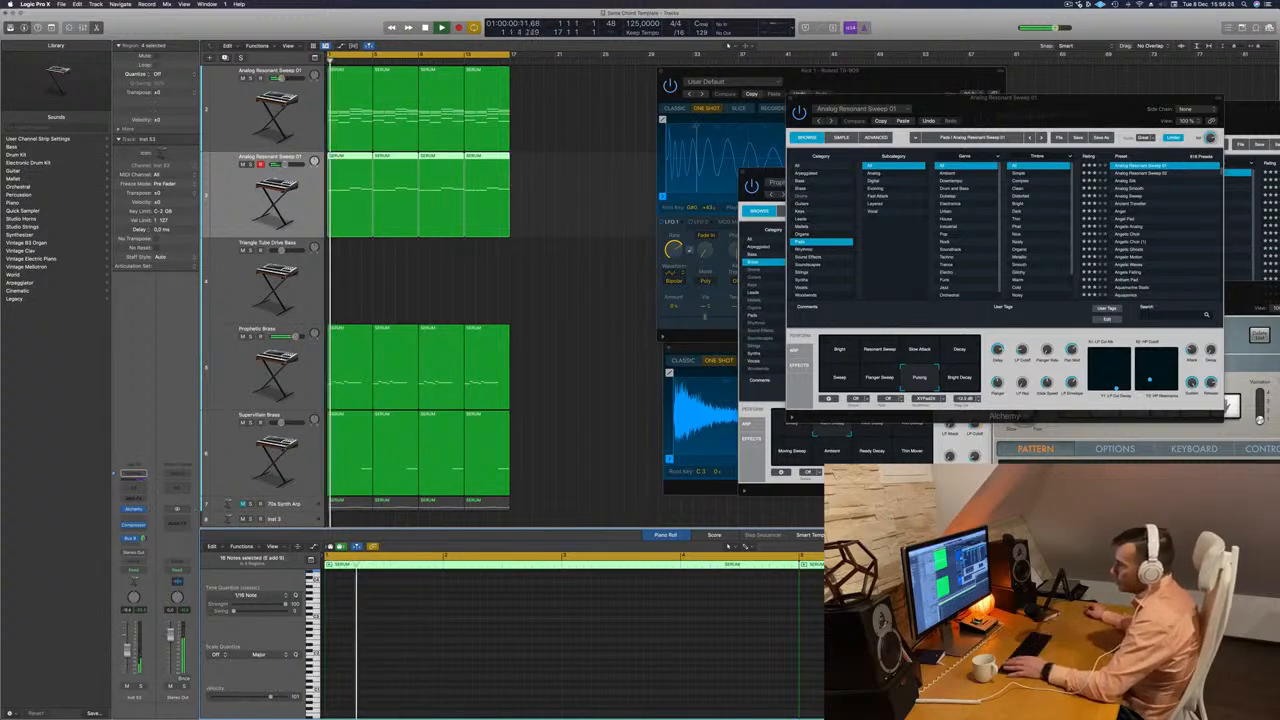
Load the Analog Silk preset in Alchemy on the duplicated pad track and play it with the arrangement.
click(135, 510)
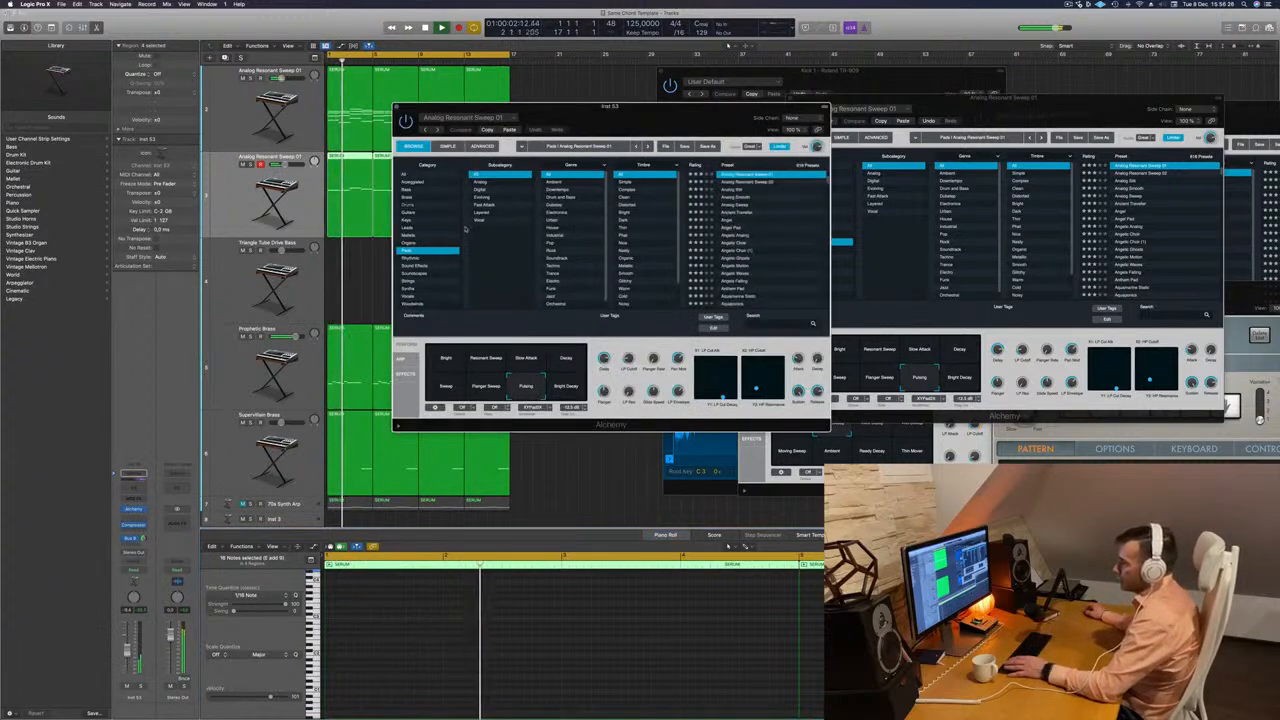
drag(718, 122, 752, 131)
key(Return)
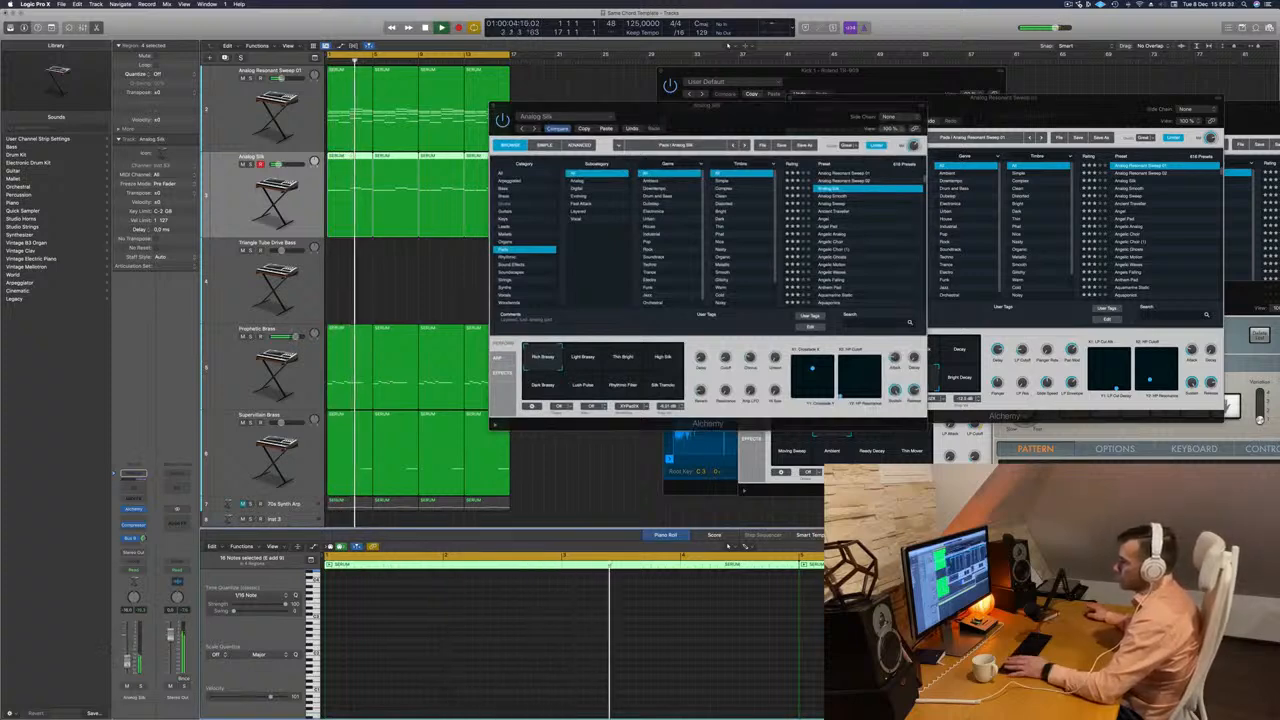
key(Return)
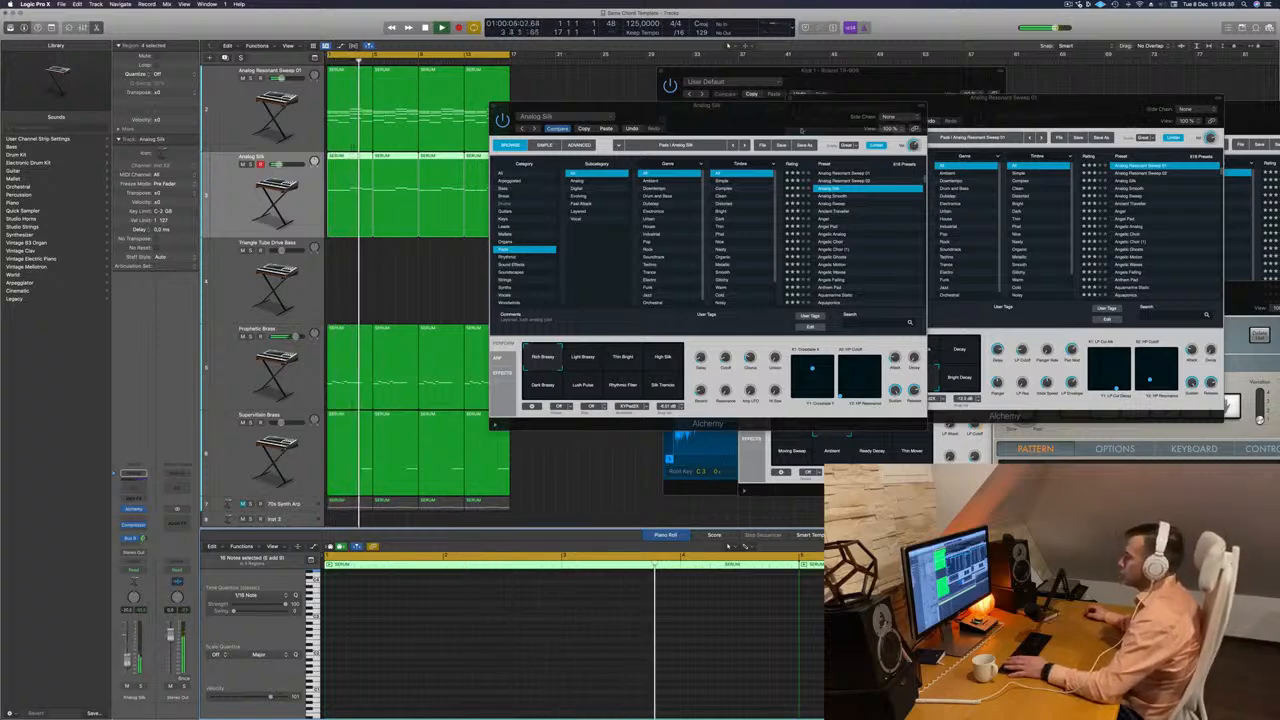
Audition Analog Silk's snapshots, settle on Thin Bright and close its Alchemy window.
drag(800, 130, 757, 125)
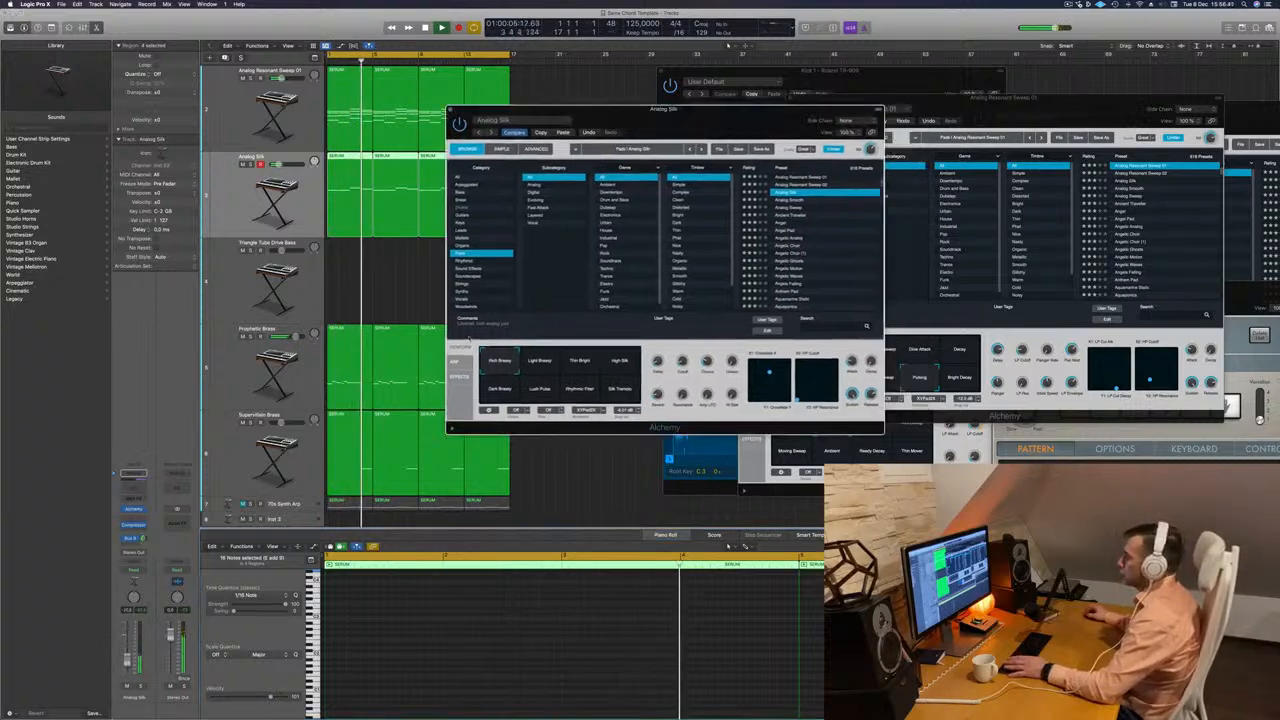
click(537, 361)
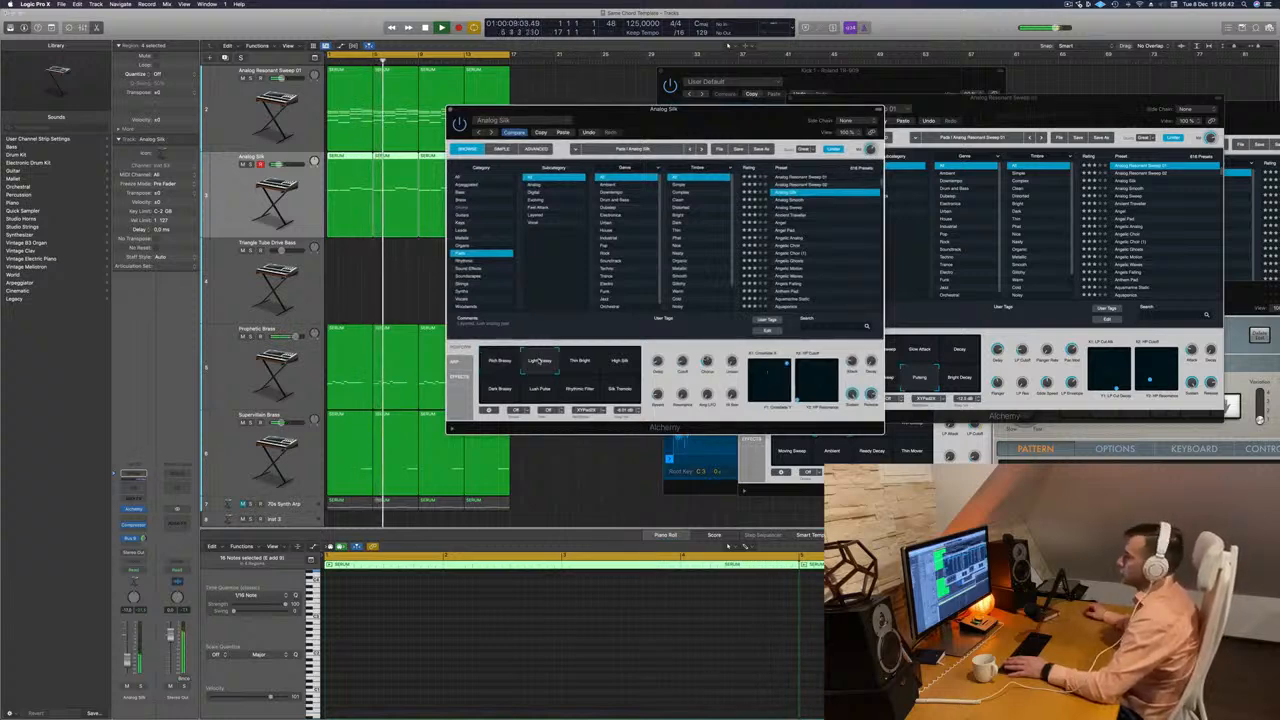
click(590, 366)
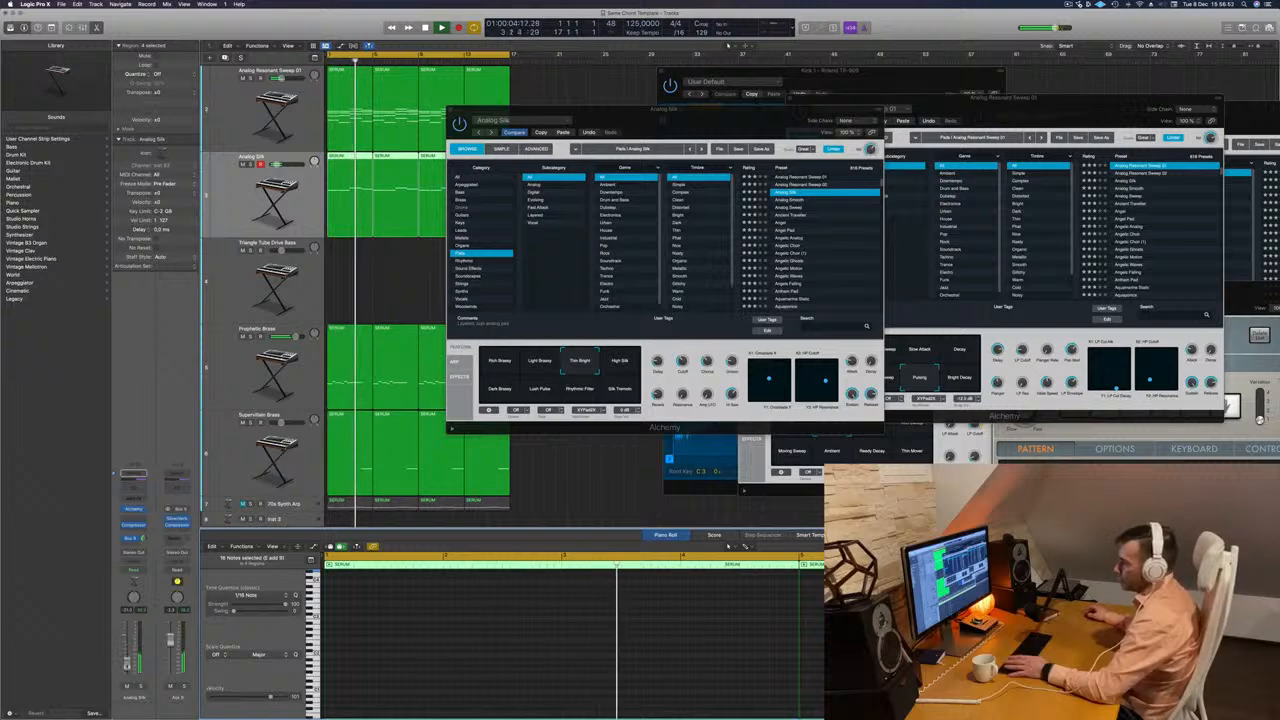
drag(660, 115, 605, 156)
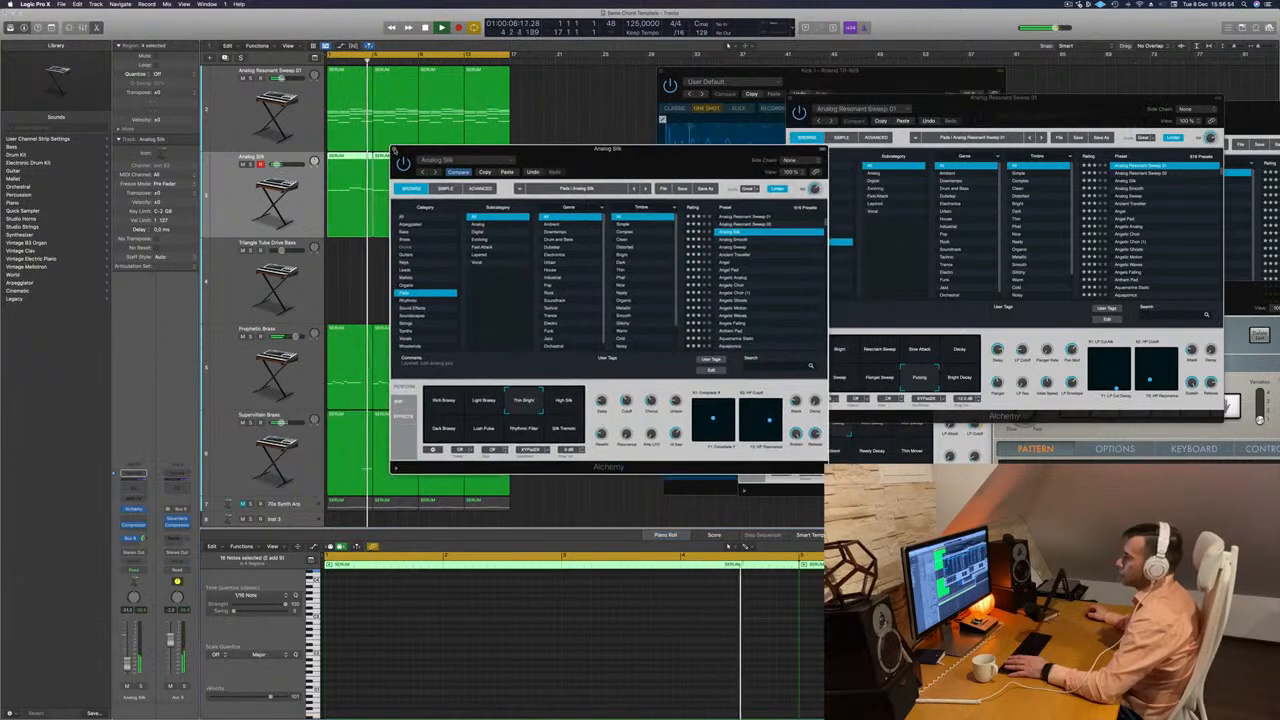
click(396, 151)
click(563, 243)
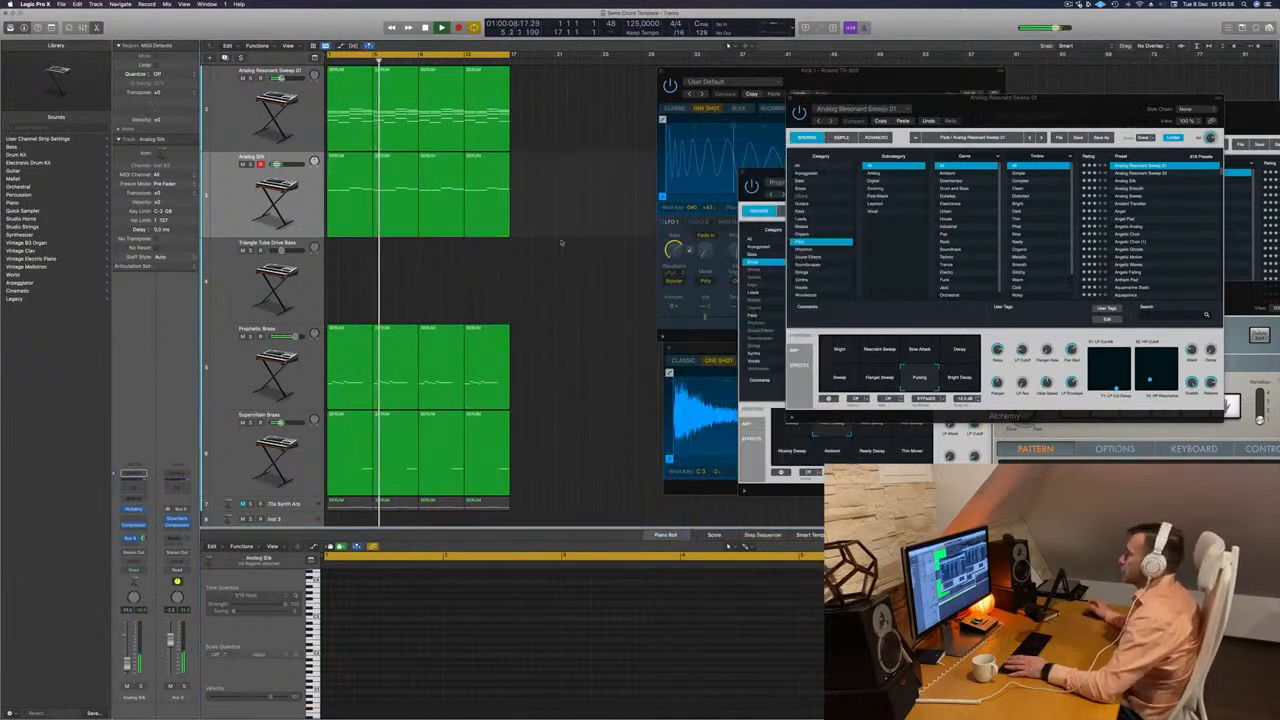
Duplicate the Prophetic Brass track with its settings and copy its four regions onto the new track.
click(258, 381)
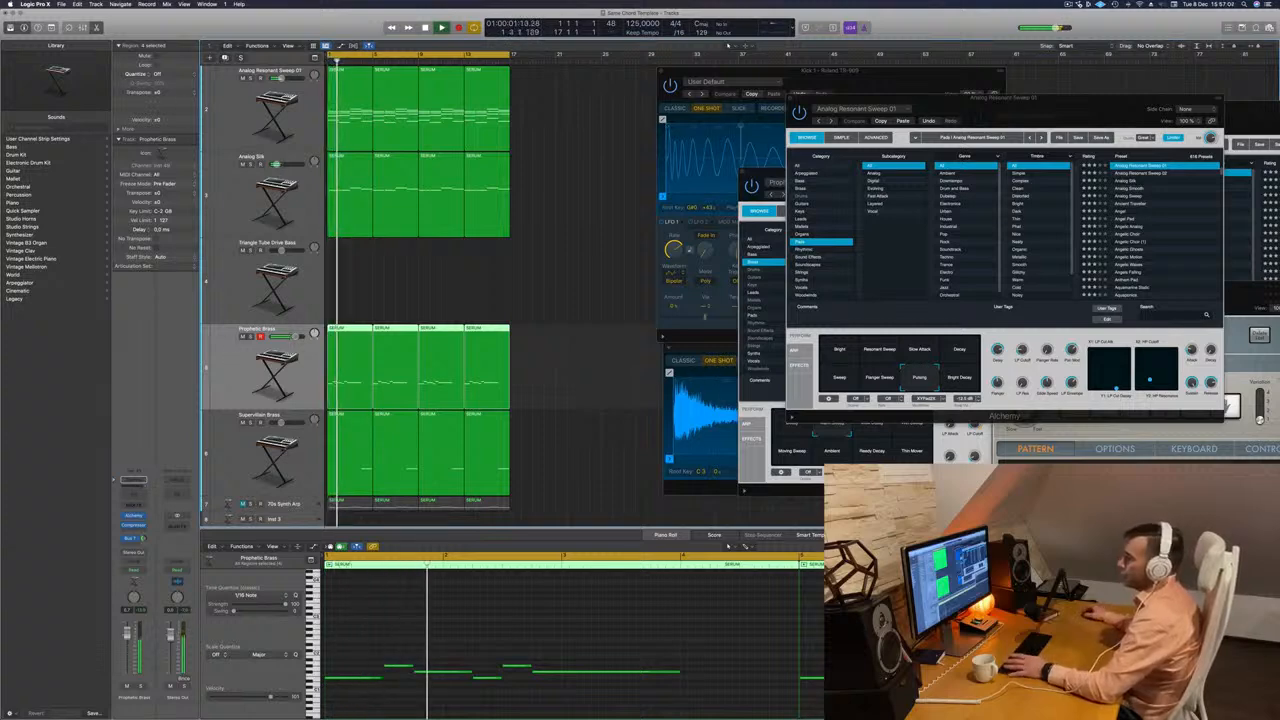
key(super+d)
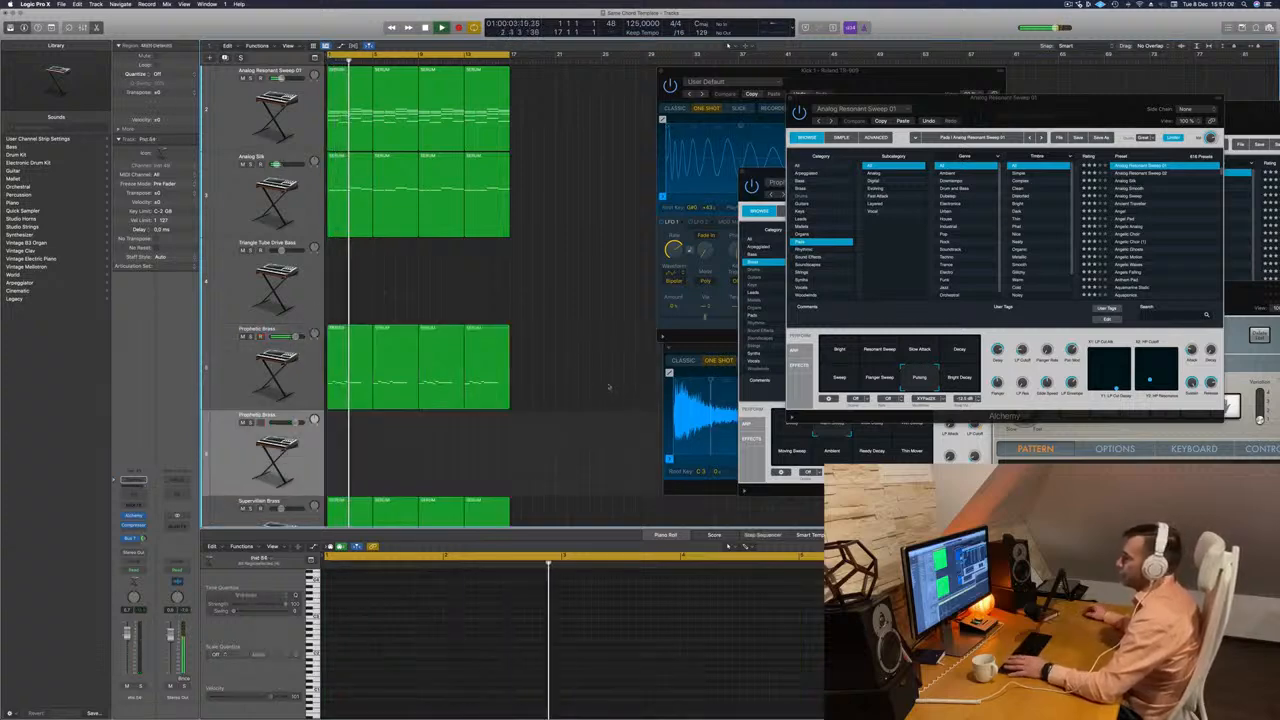
click(341, 365)
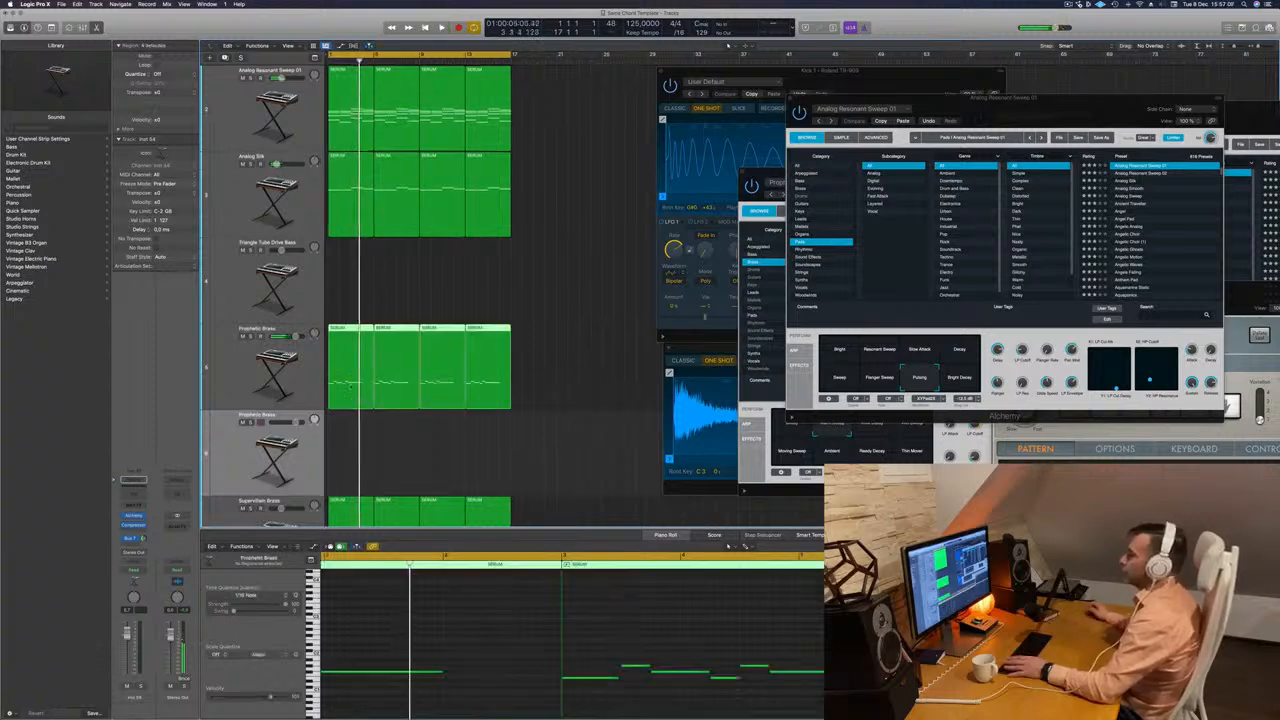
drag(350, 387, 350, 440)
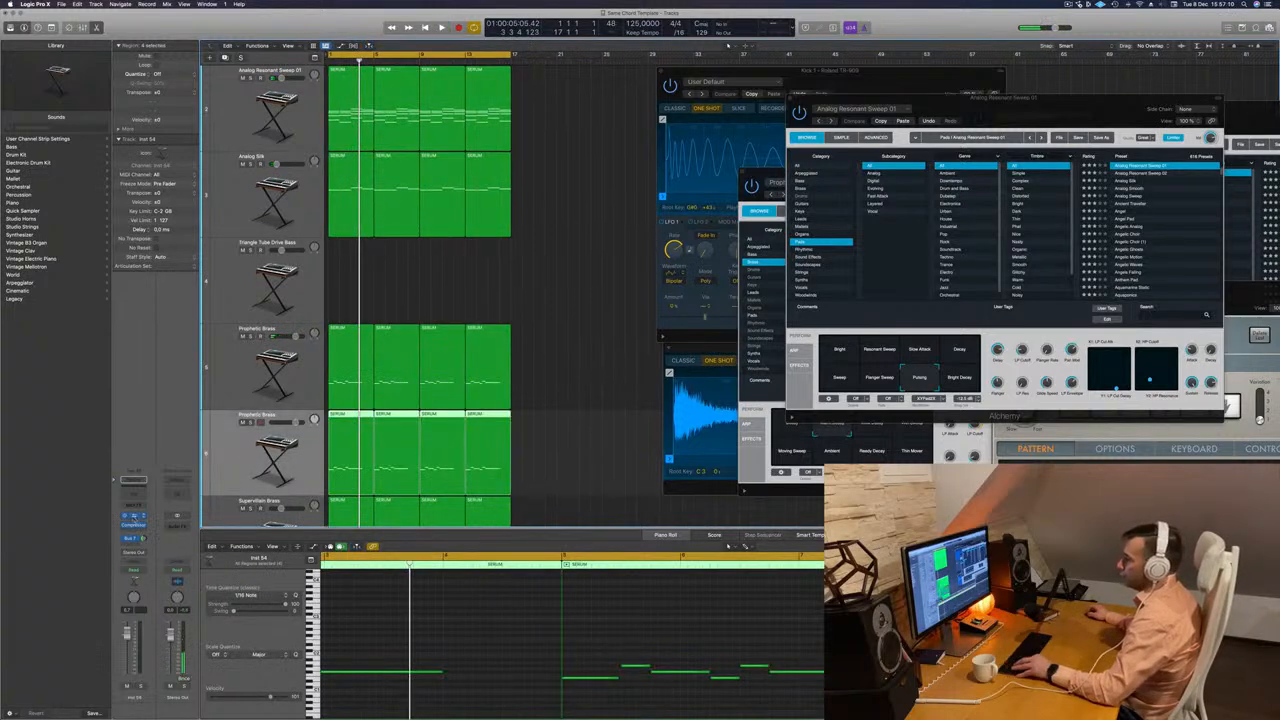
Load the 808 Mutation Bass preset from Alchemy's Bass category on the duplicated brass track and play the arrangement.
click(134, 480)
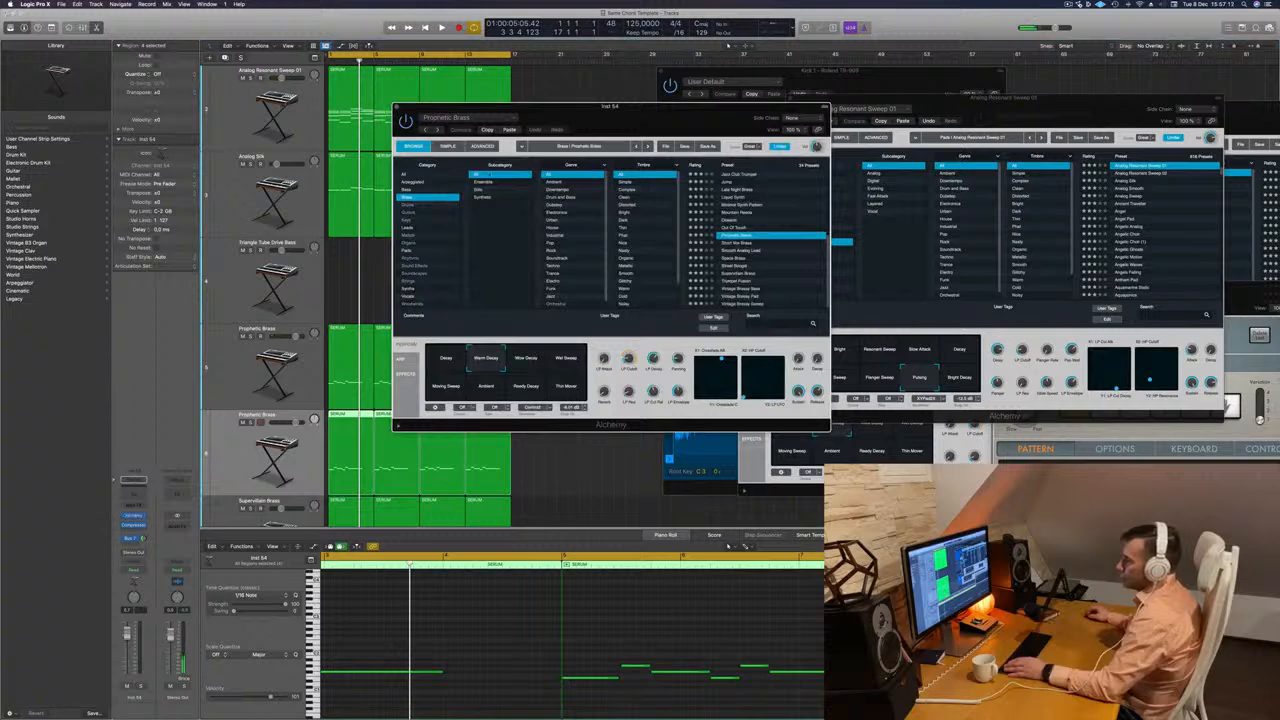
click(420, 189)
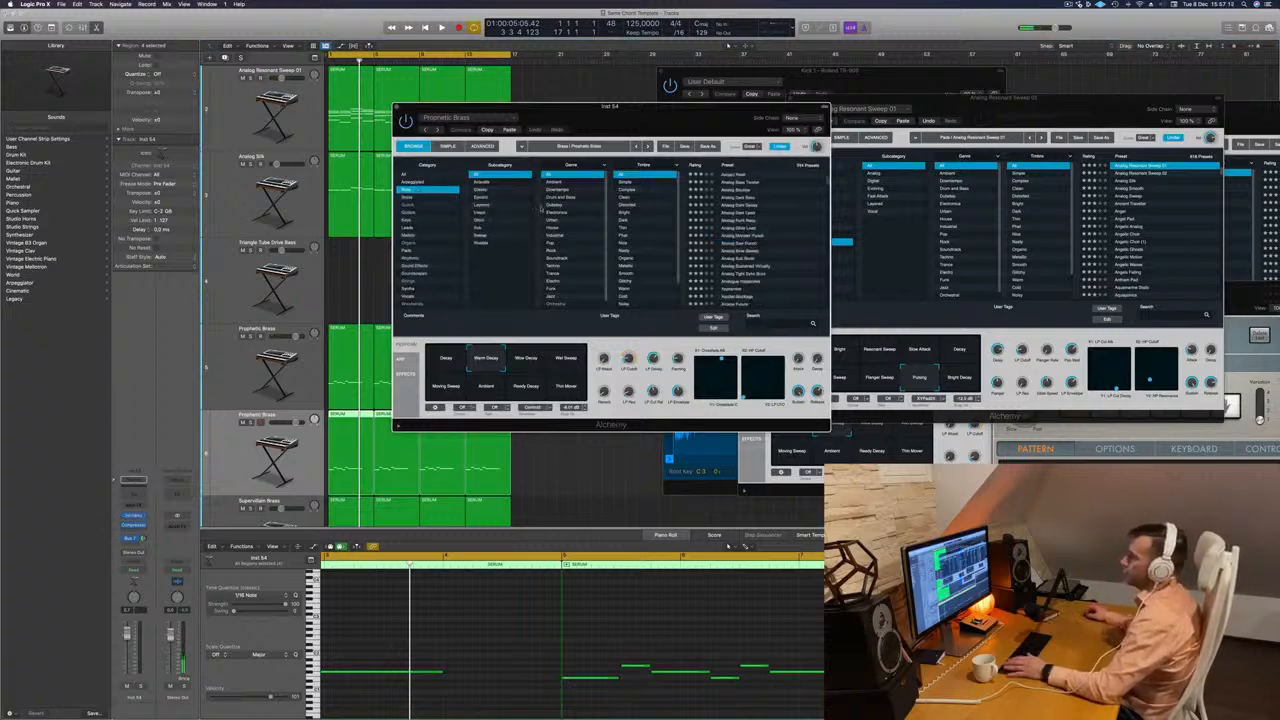
scroll(755, 213, up, 5)
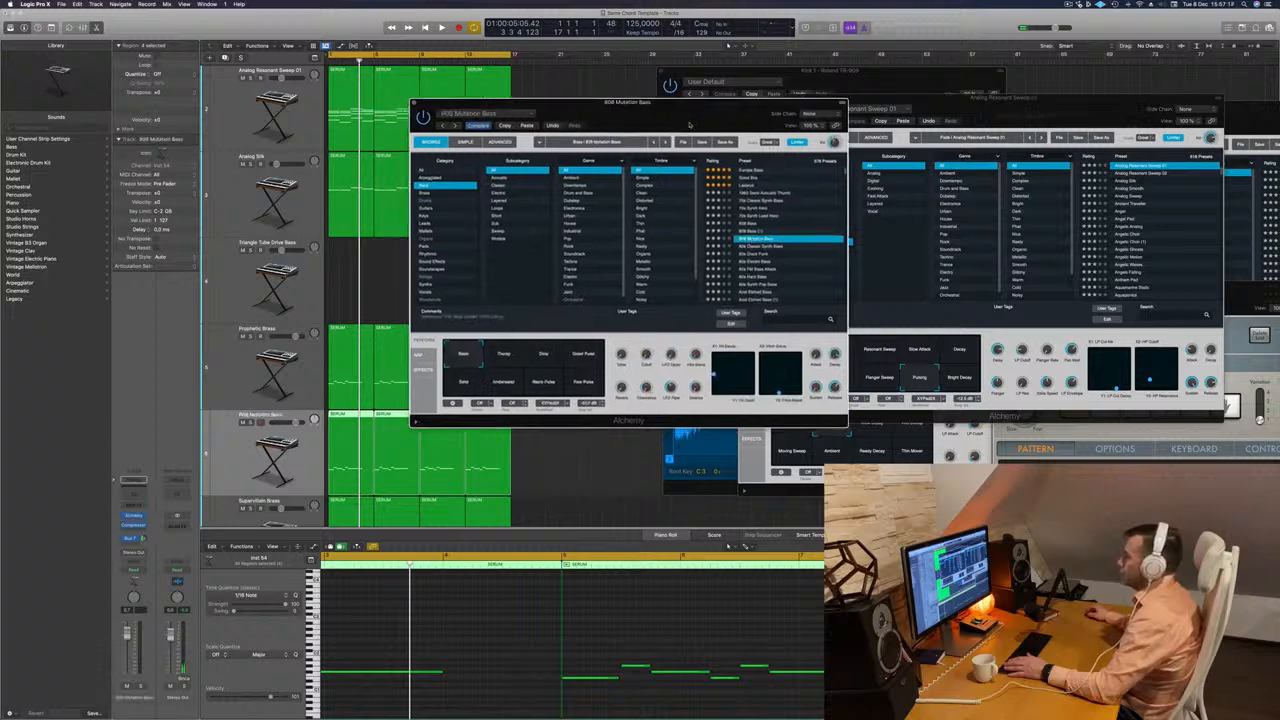
drag(692, 125, 780, 117)
key(space)
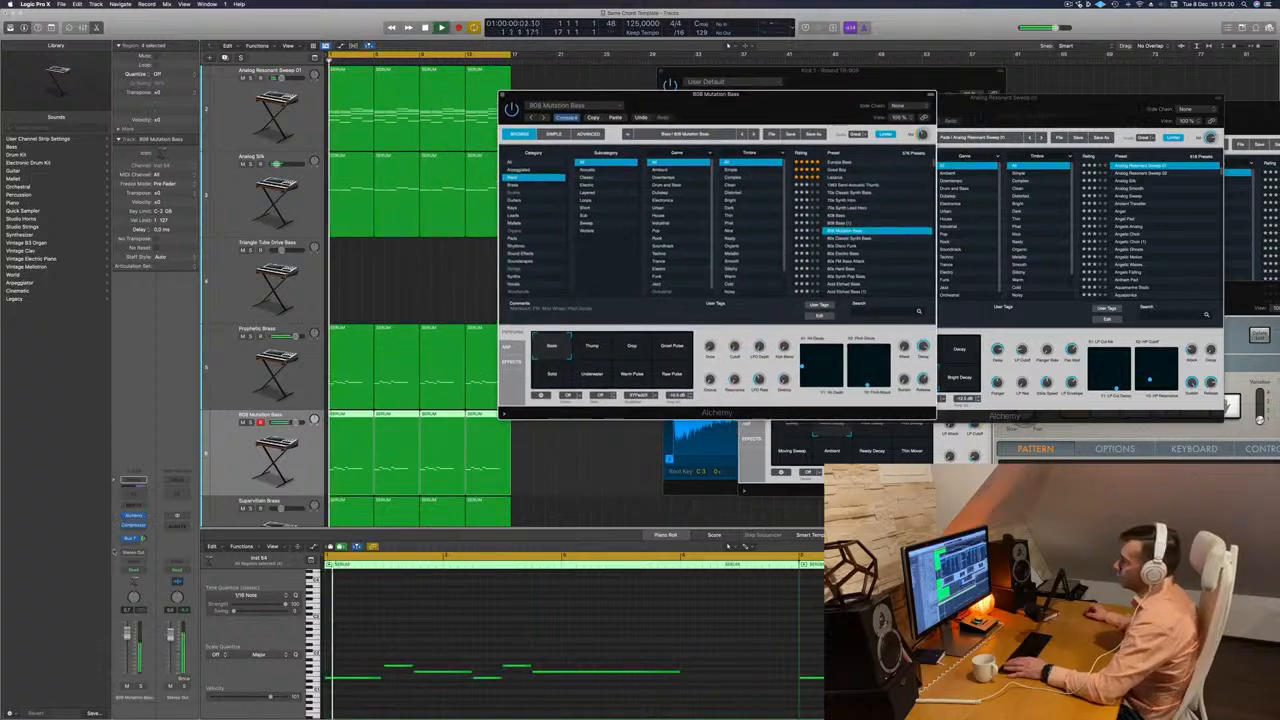
Solo the Analog Silk track briefly during playback to check its sound, and turn the solo off.
click(241, 186)
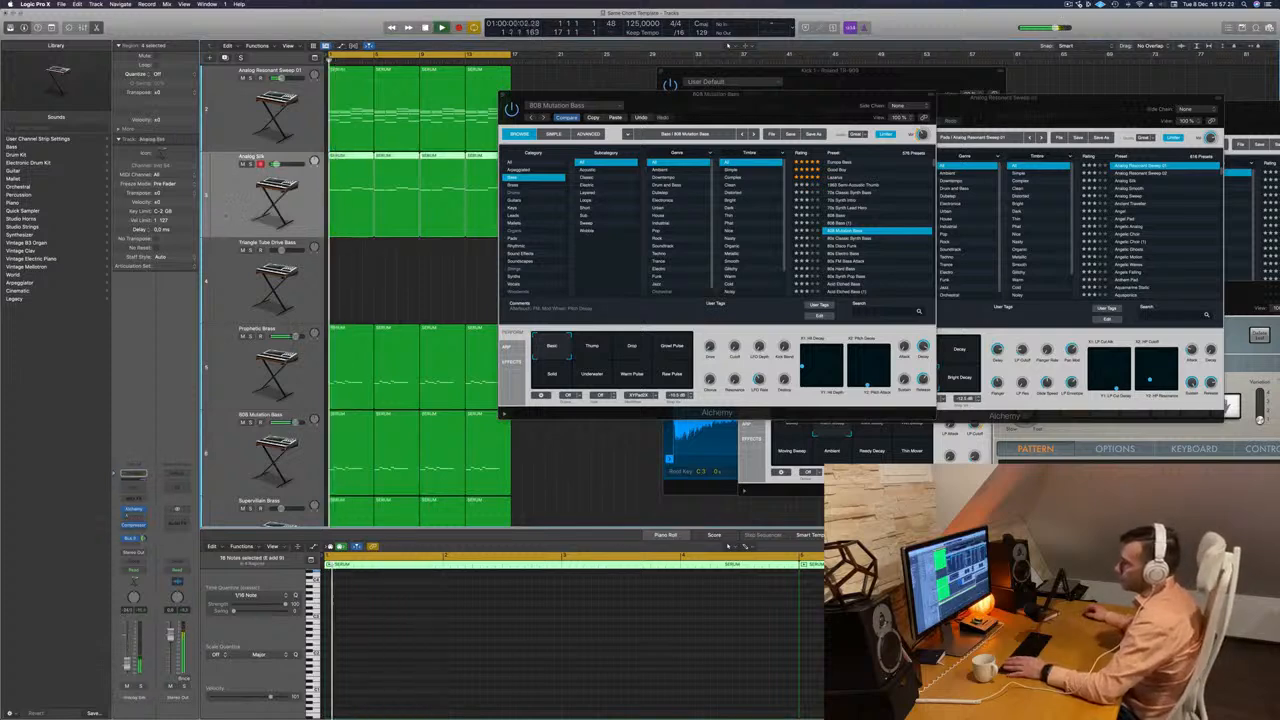
click(140, 688)
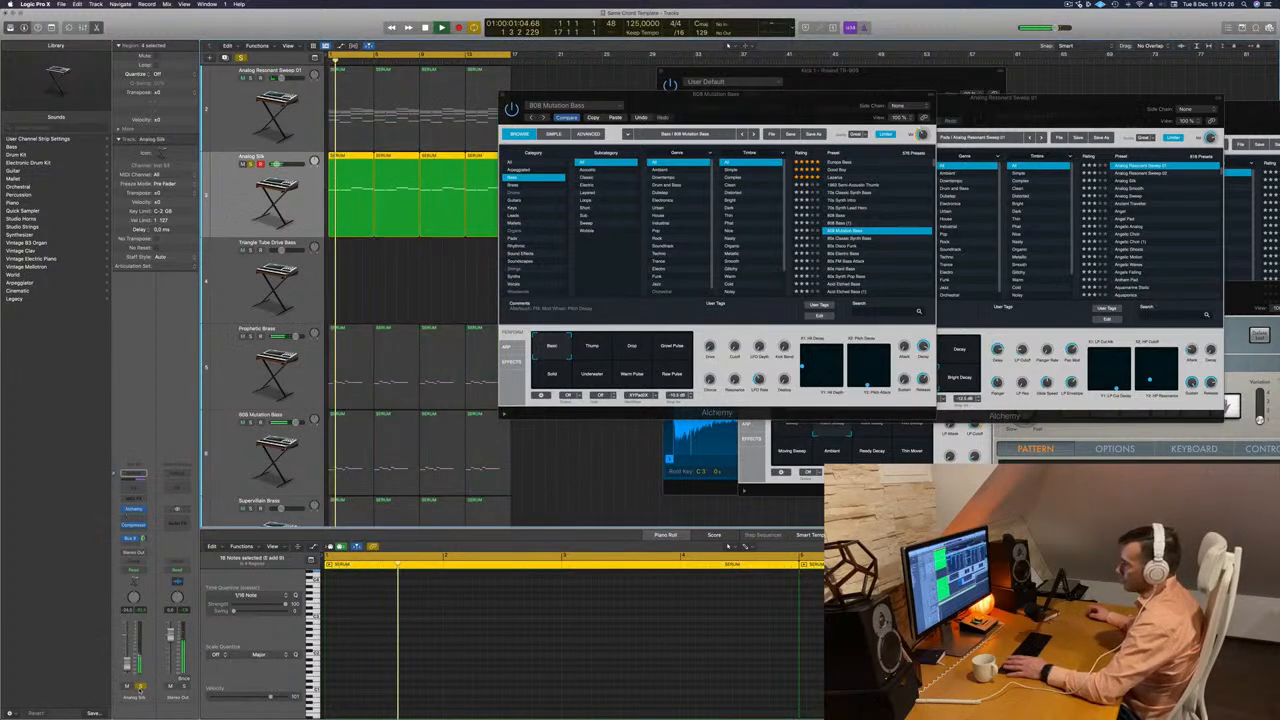
click(140, 688)
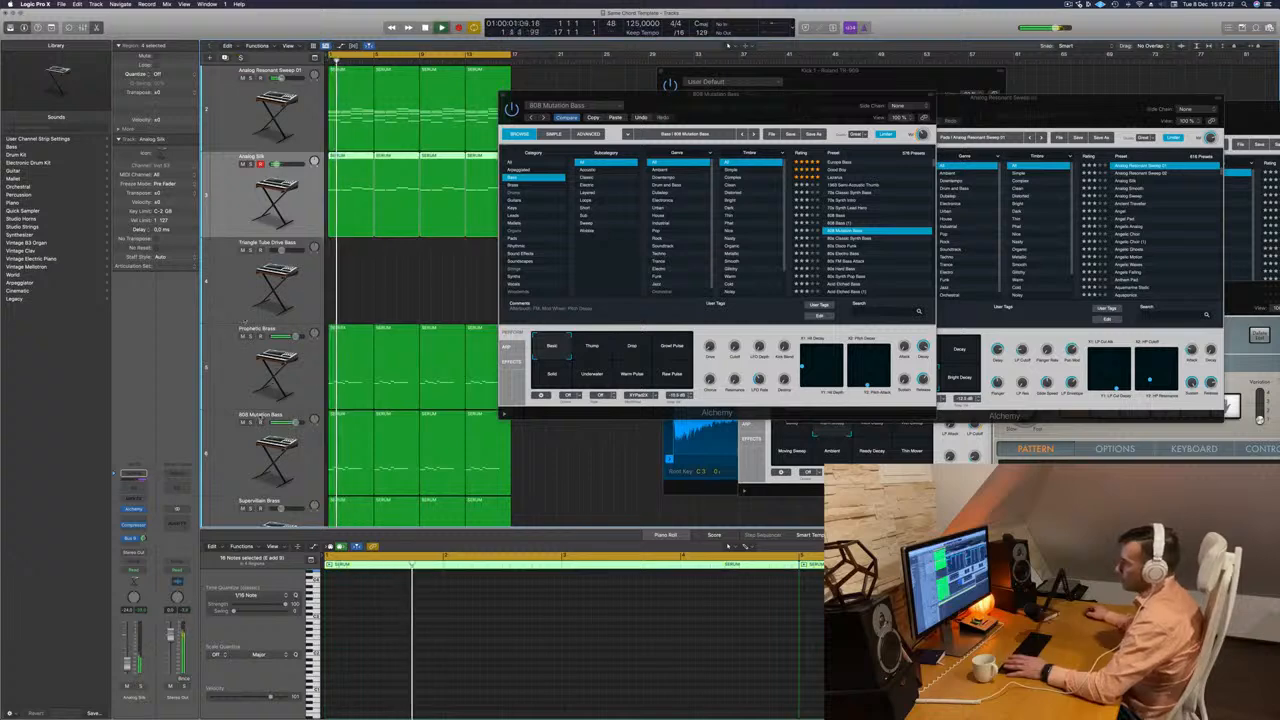
Solo the 808 Mutation Bass track and transpose all notes in its four regions up two octaves.
scroll(245, 340, down, 2)
click(246, 419)
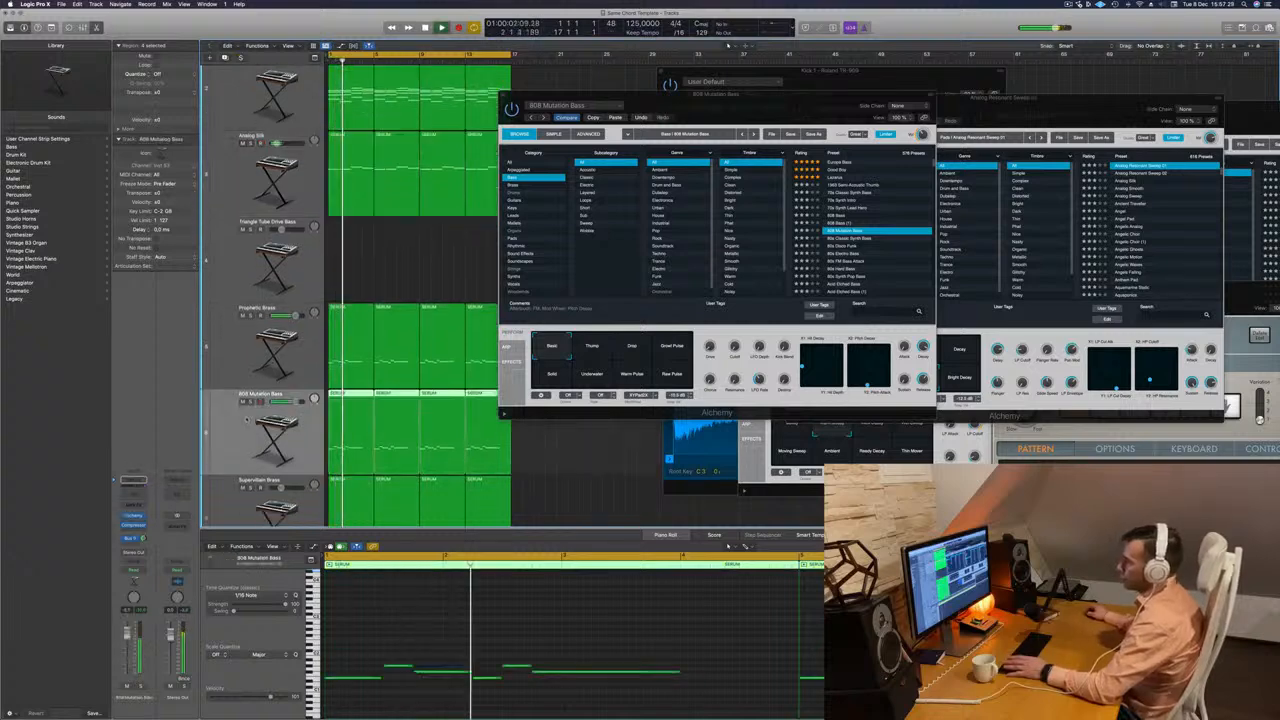
click(140, 688)
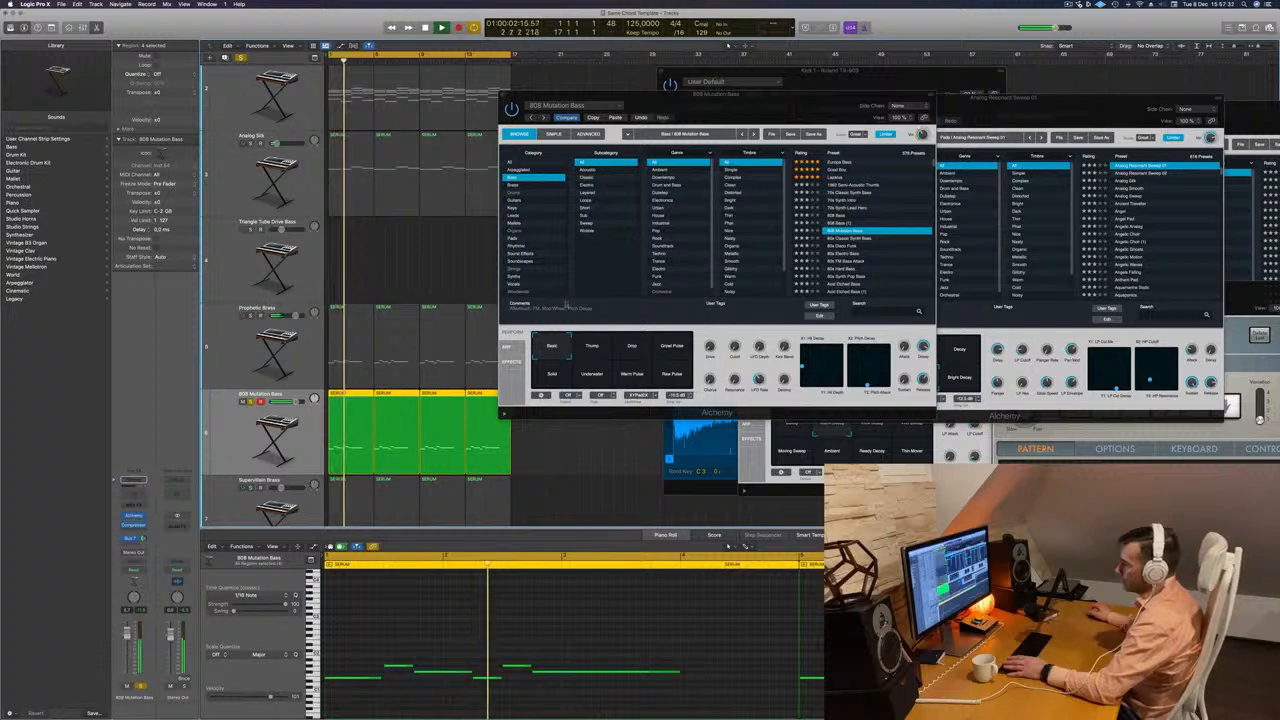
key(super+a)
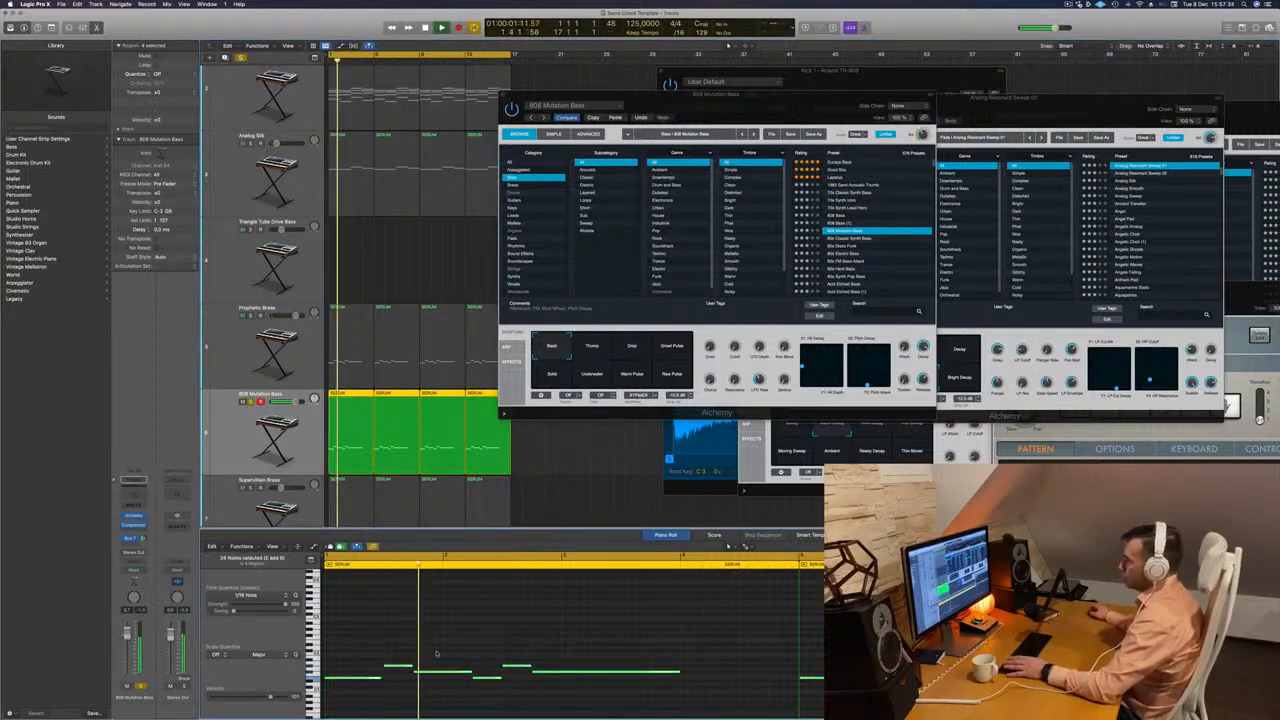
key(shift+alt+Up)
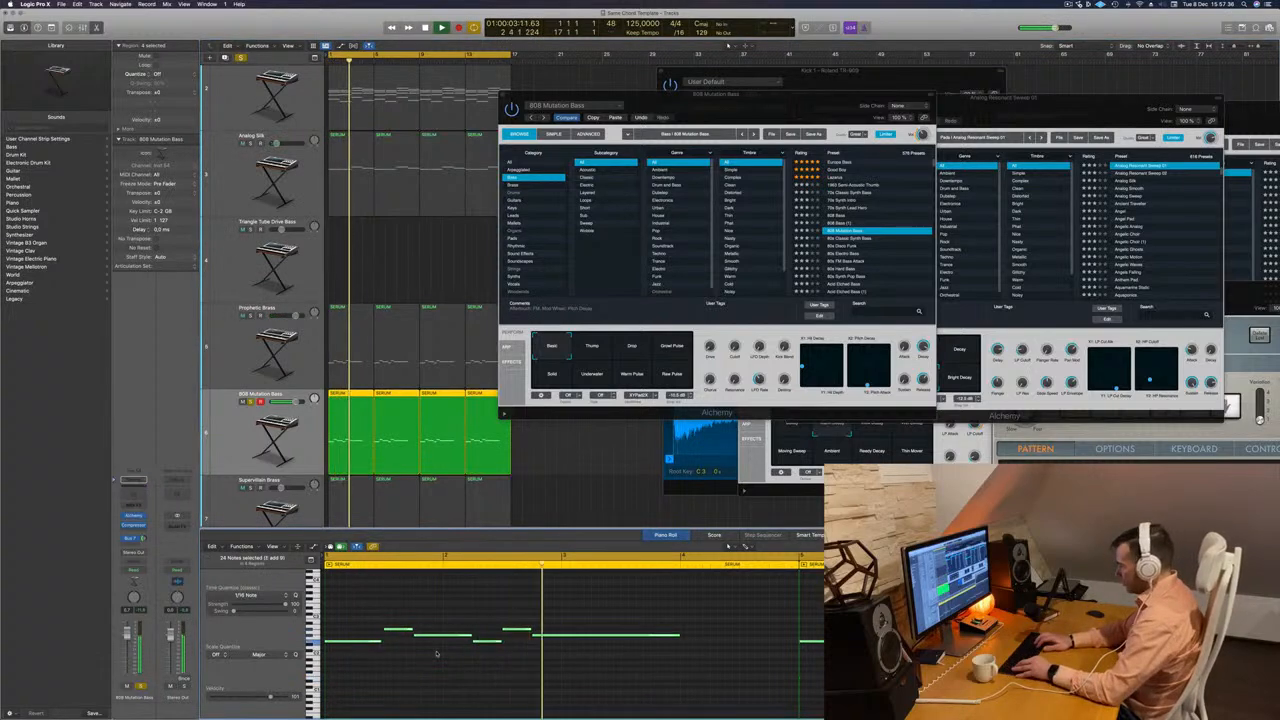
key(shift+alt+Up)
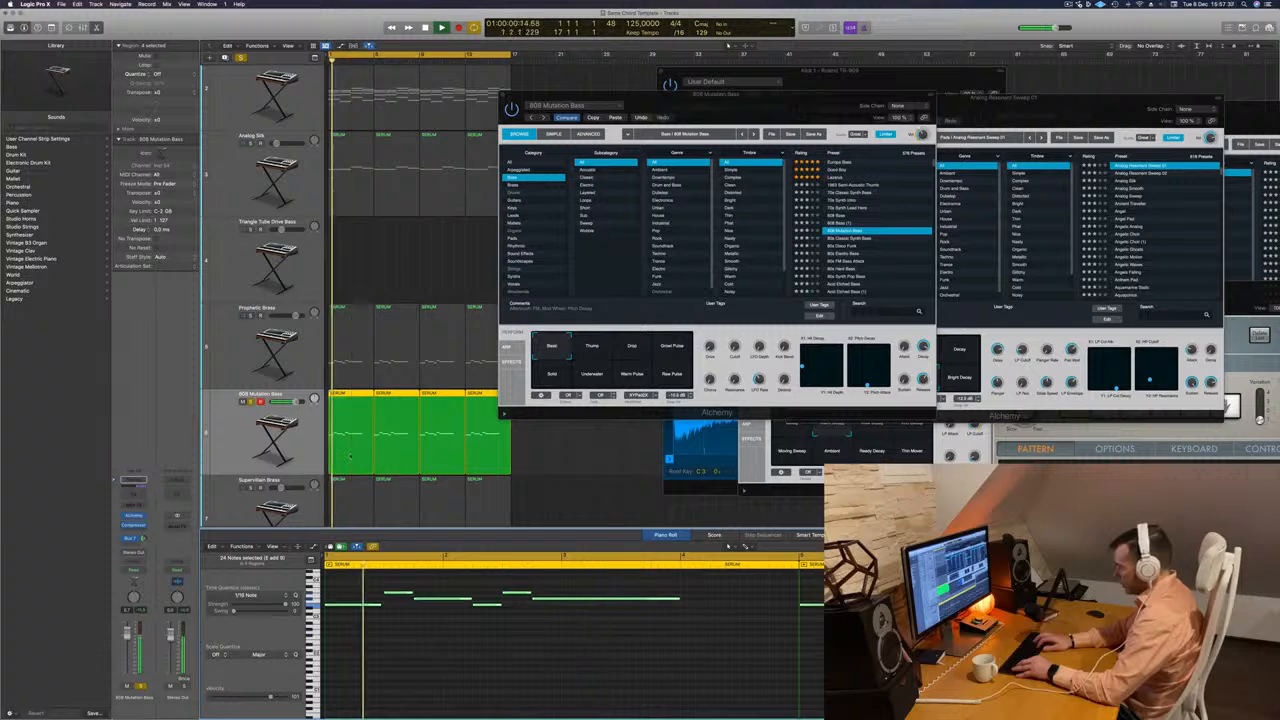
Turn off the solo on the 808 Mutation Bass track and transpose all notes in its four regions down one octave.
click(252, 402)
key(space)
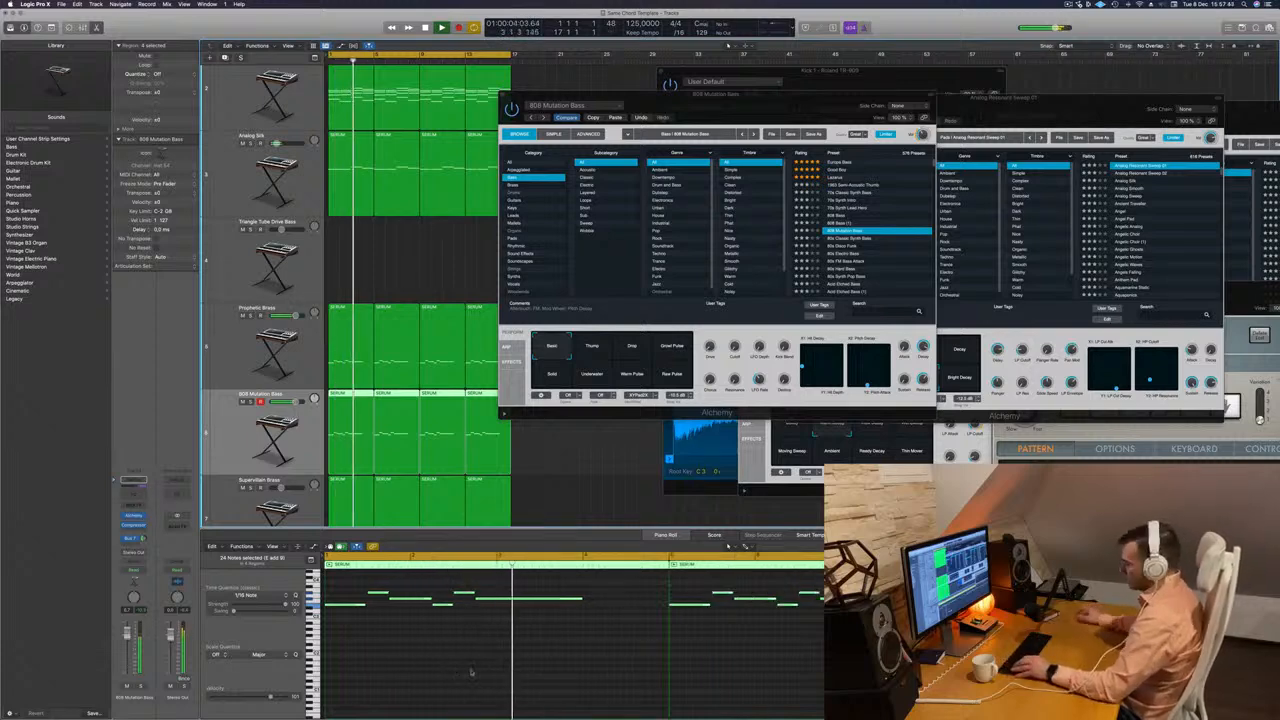
key(super+a)
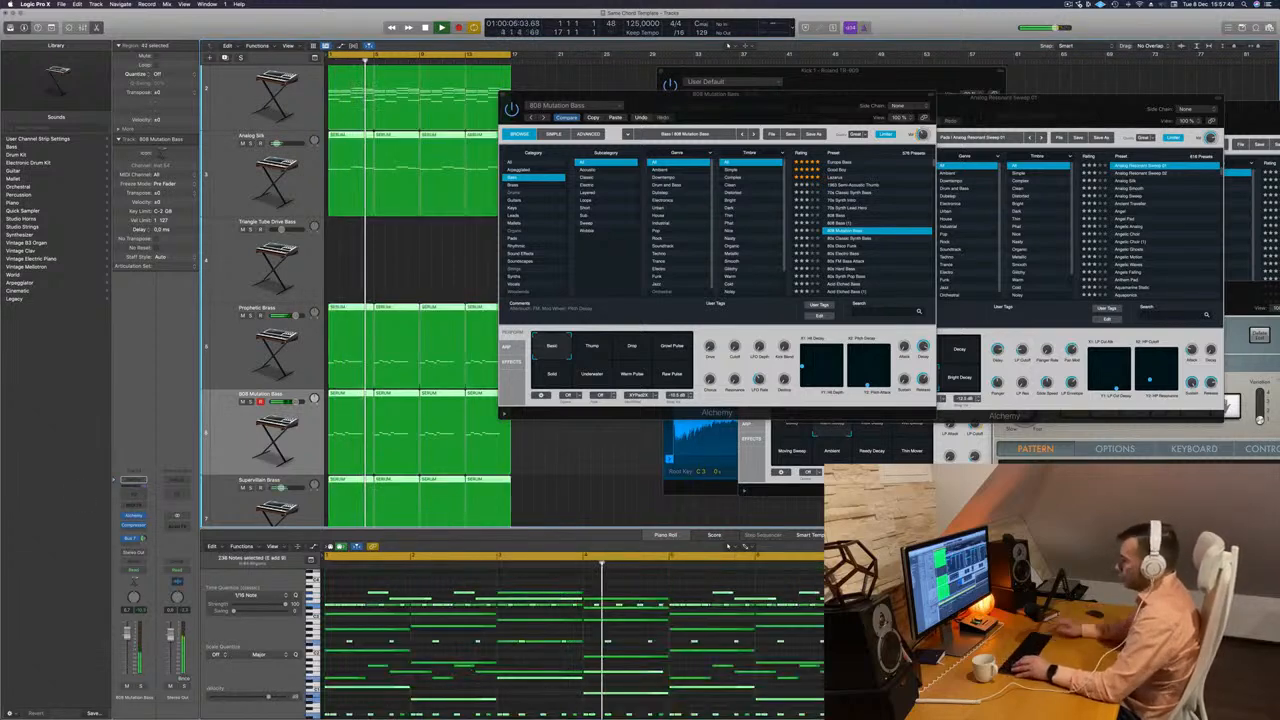
click(240, 430)
key(Return)
click(431, 602)
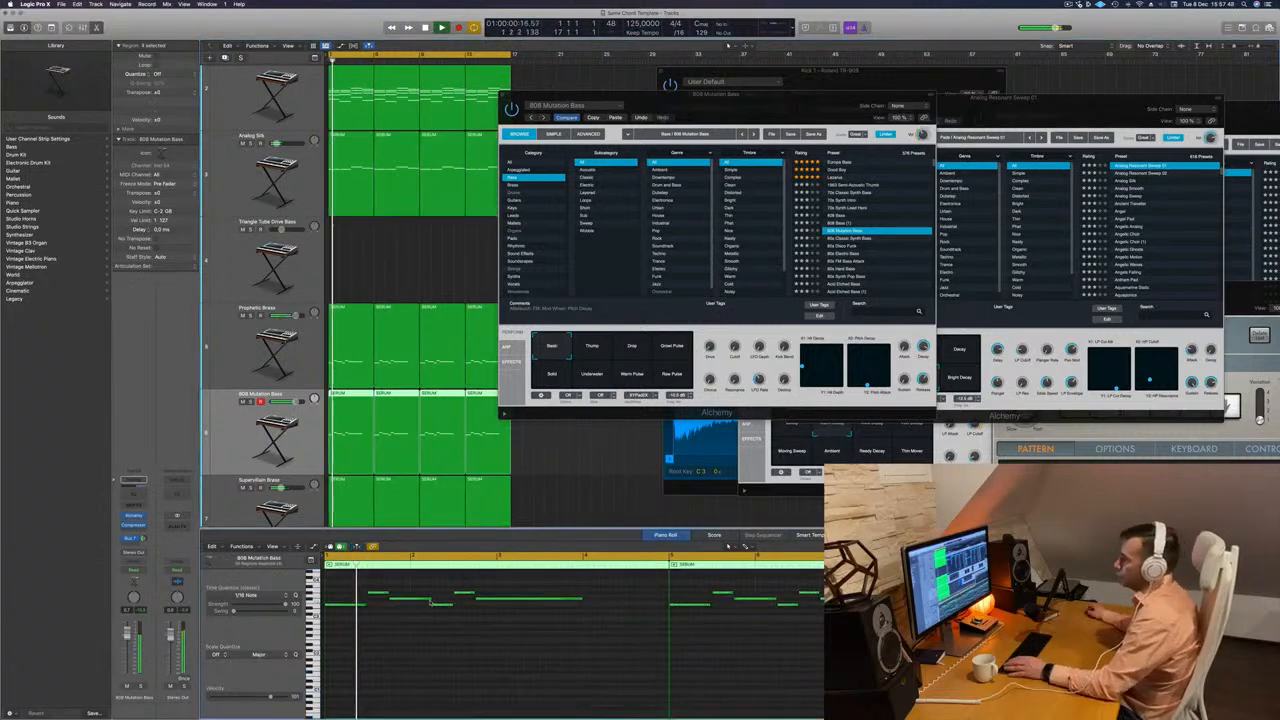
key(super+a)
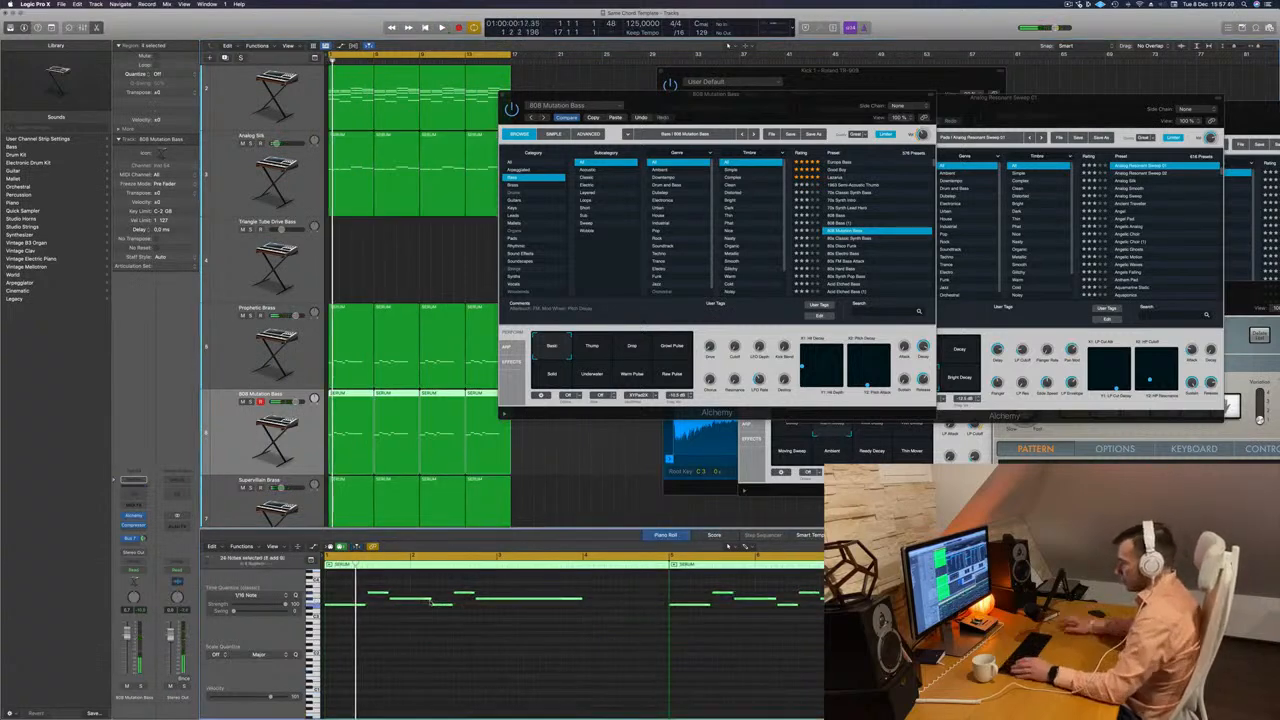
key(shift+alt+Down)
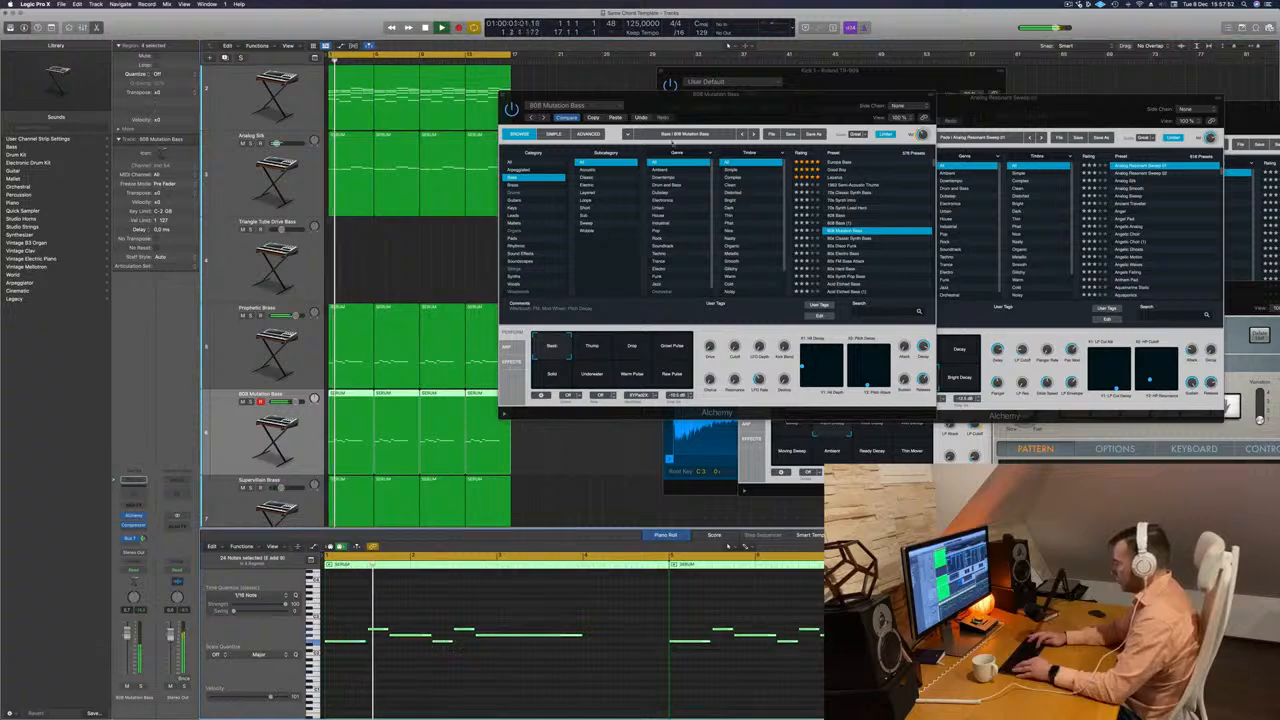
Load Alchemy's 808 Bass preset on the 808 Mutation Bass track, comparing both presets in playback and ending on 808 Bass.
drag(715, 96, 701, 241)
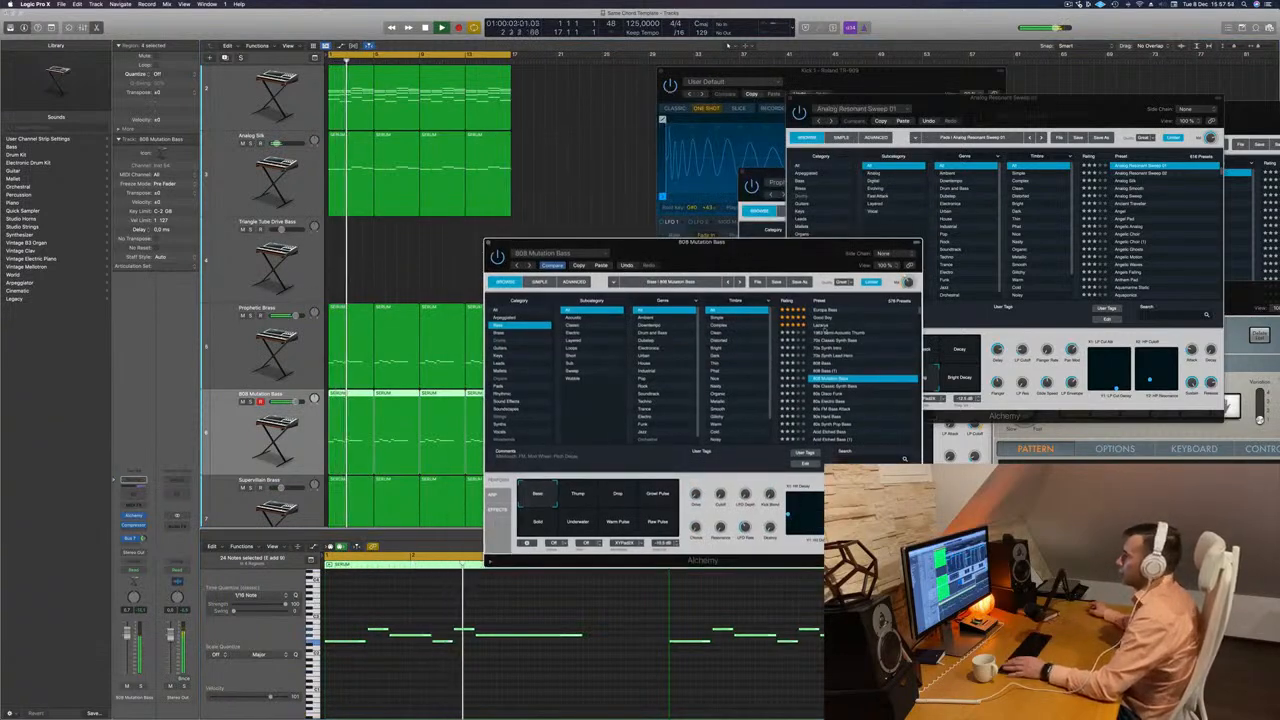
click(830, 363)
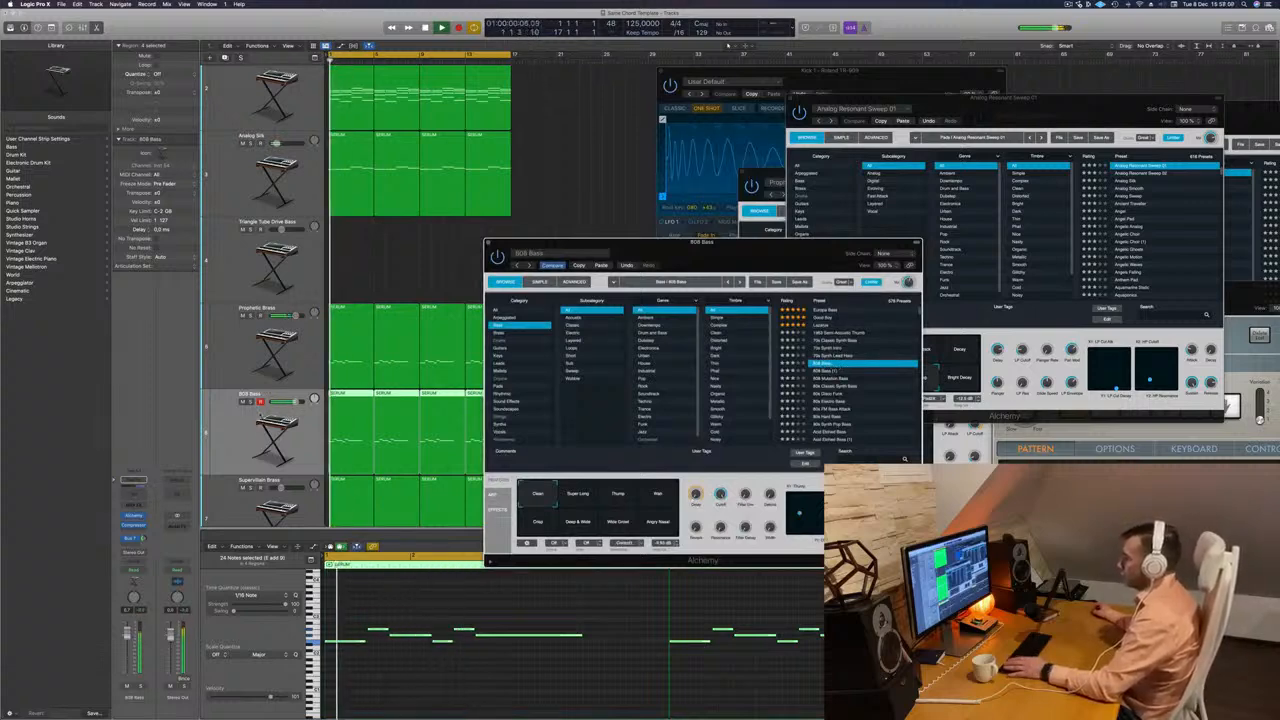
key(s)
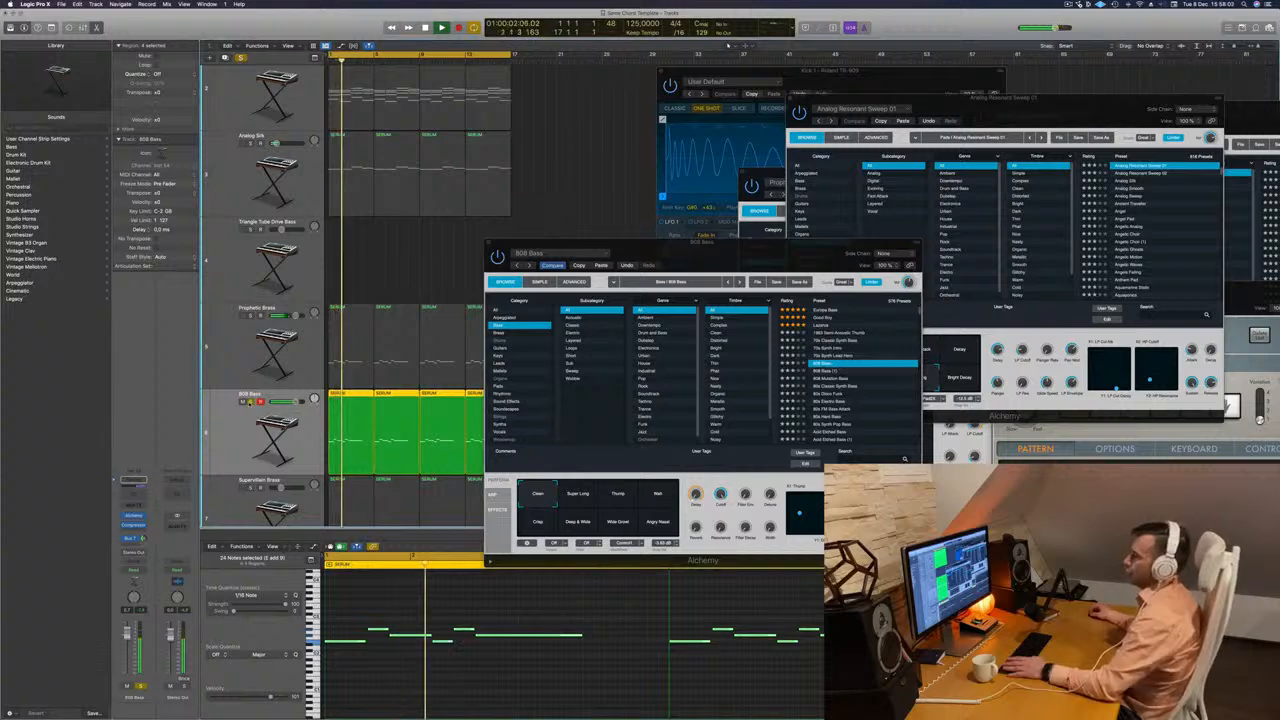
key(s)
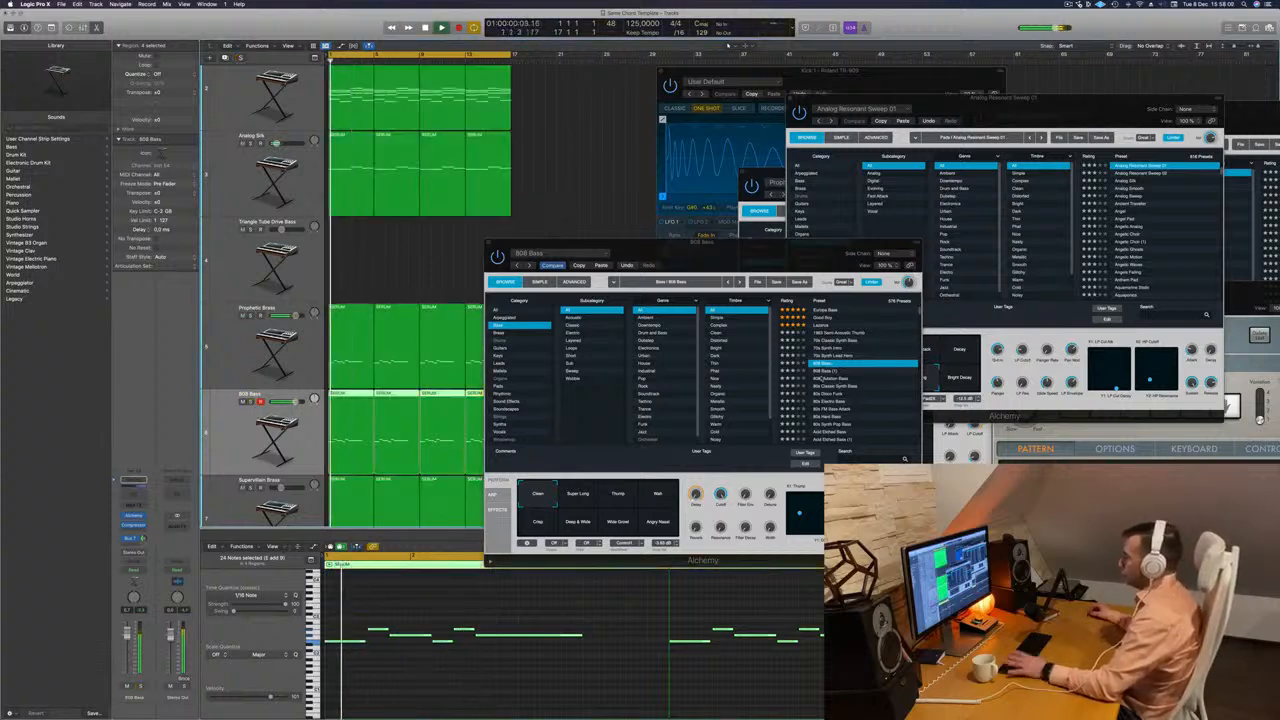
key(Down)
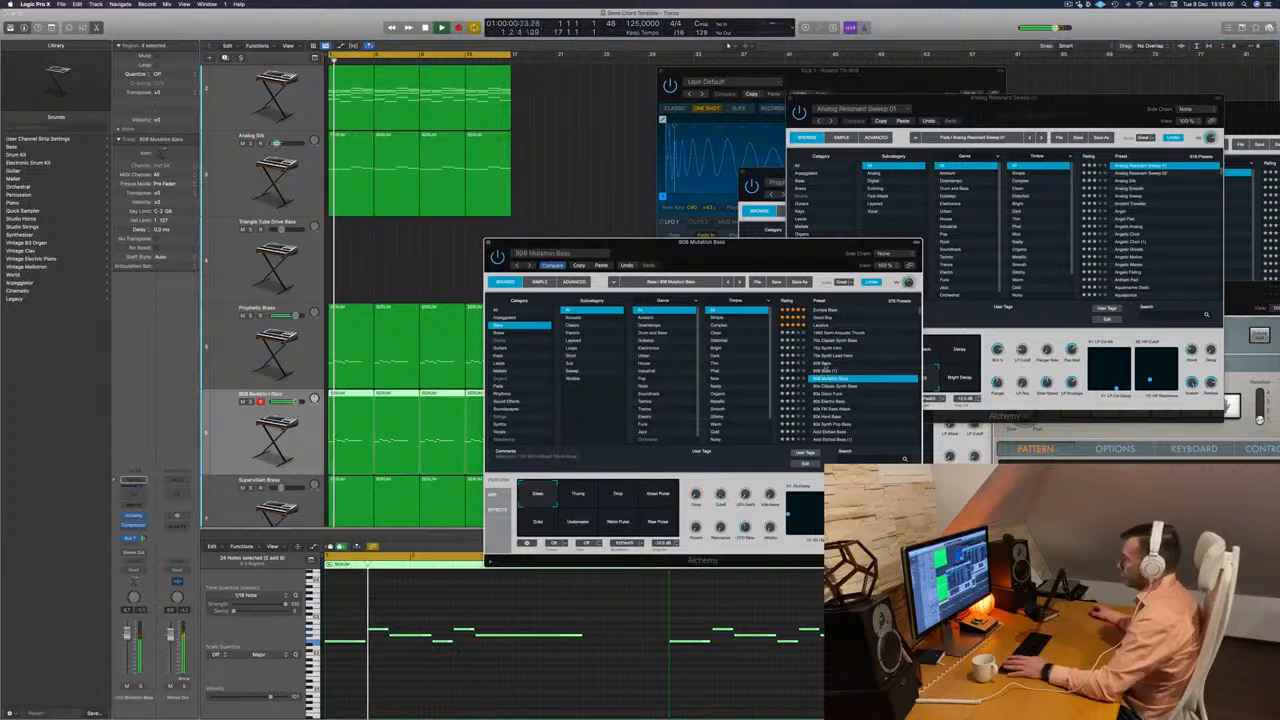
key(Up)
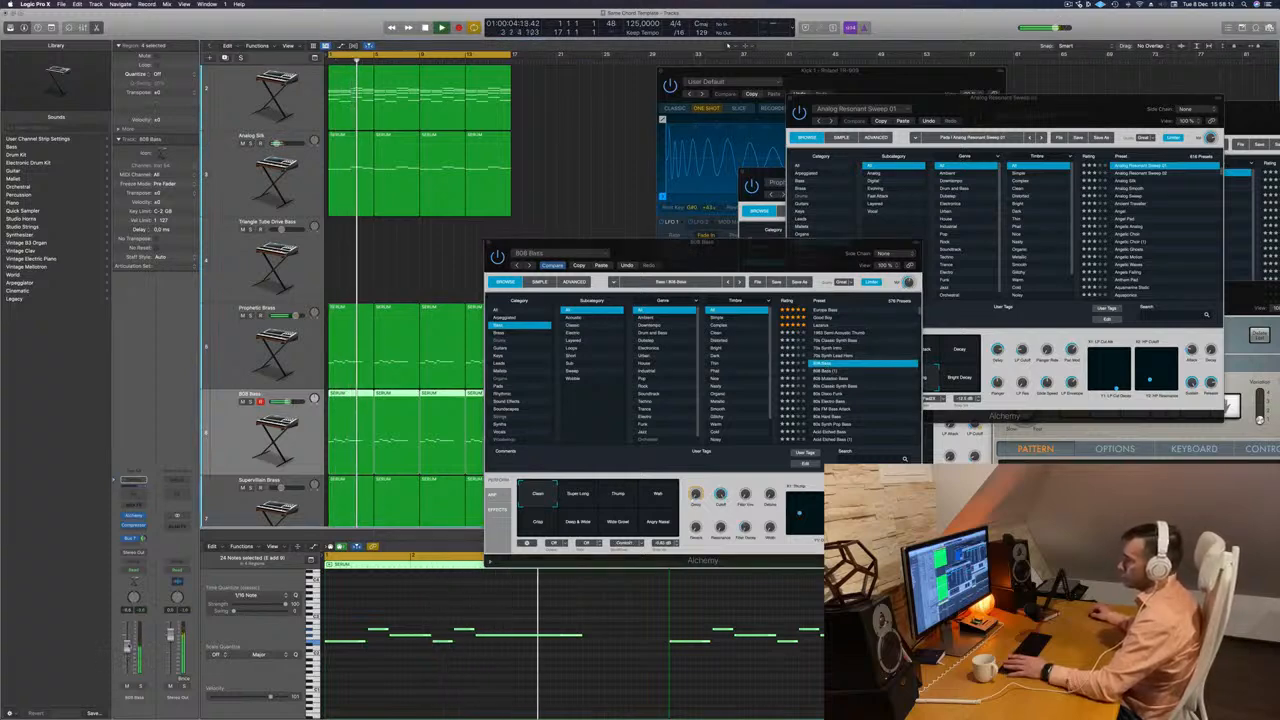
Audition the Super Long, Thump, Wide Growl and Deep & Wide variations of the 808 Bass, briefly soloing the track.
click(575, 497)
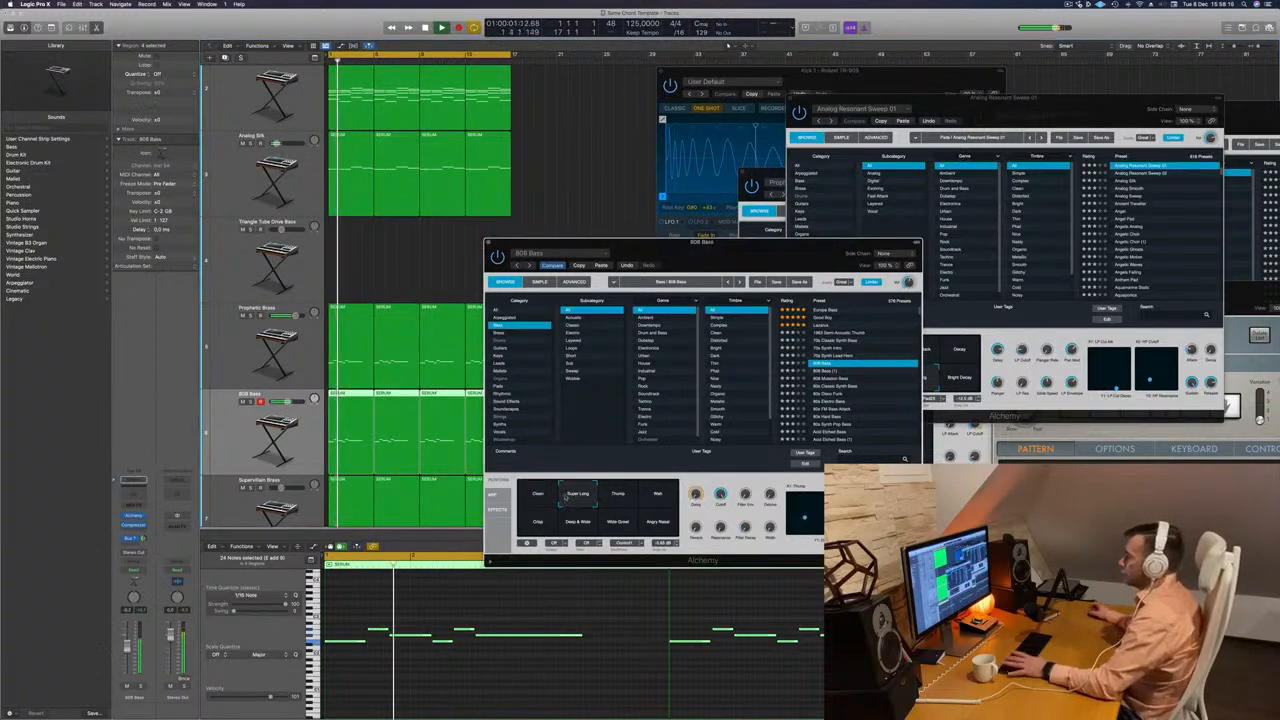
click(140, 687)
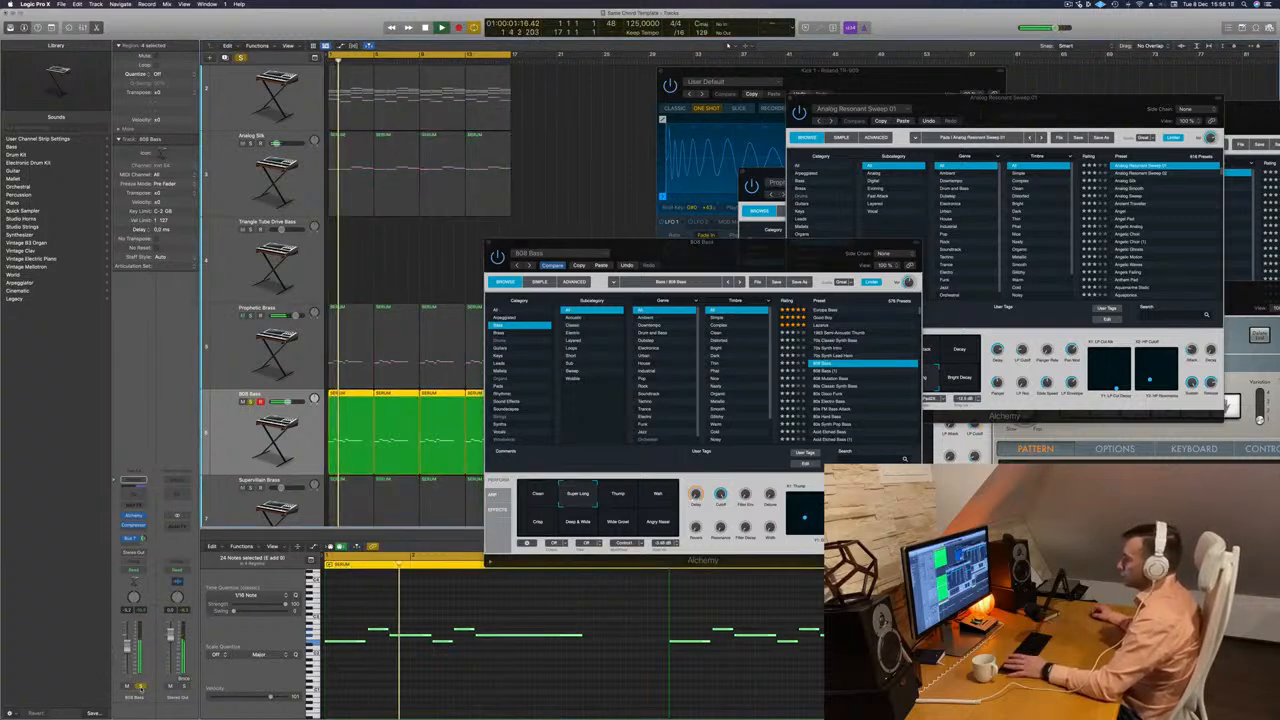
click(140, 687)
click(628, 495)
click(628, 495)
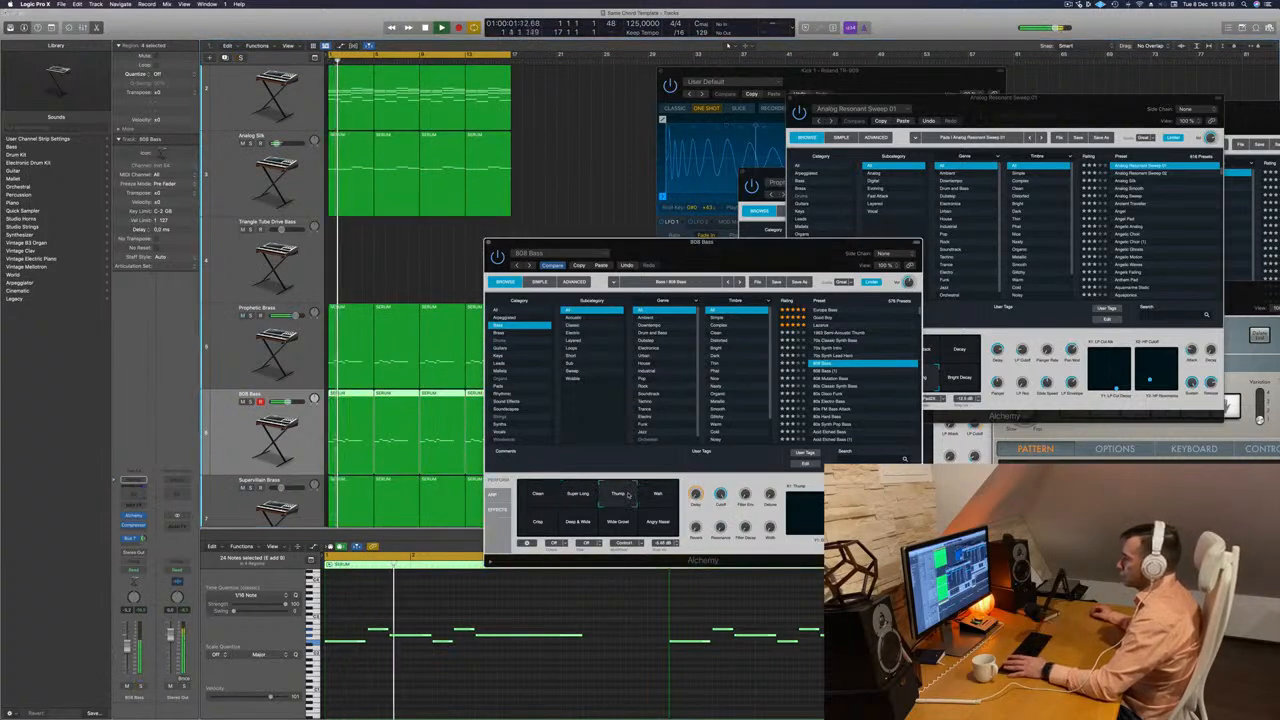
click(621, 522)
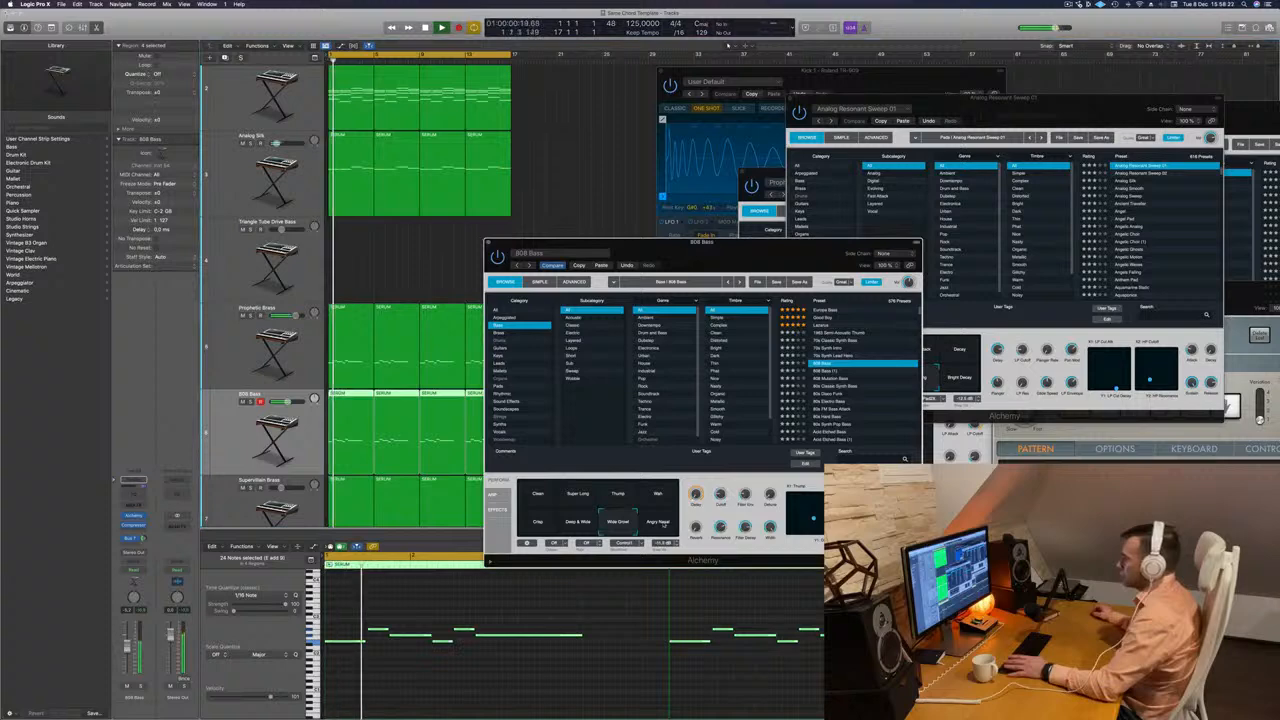
click(578, 522)
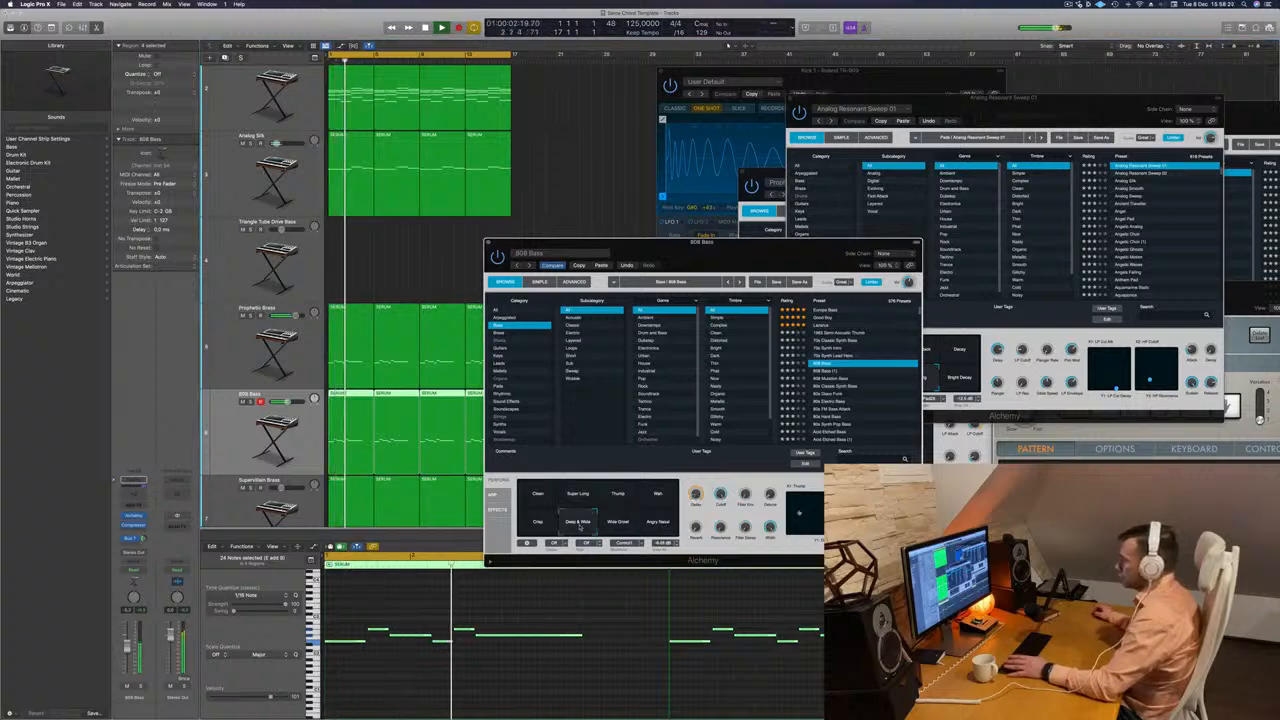
key(Return)
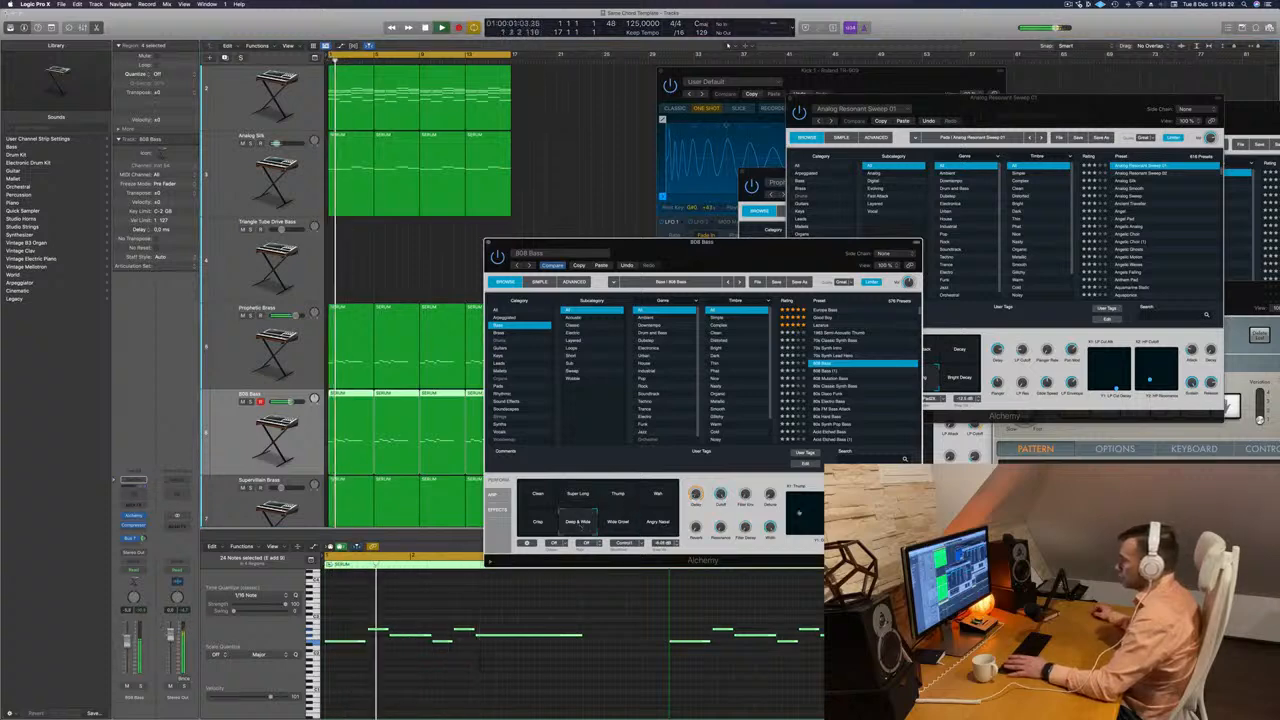
click(141, 687)
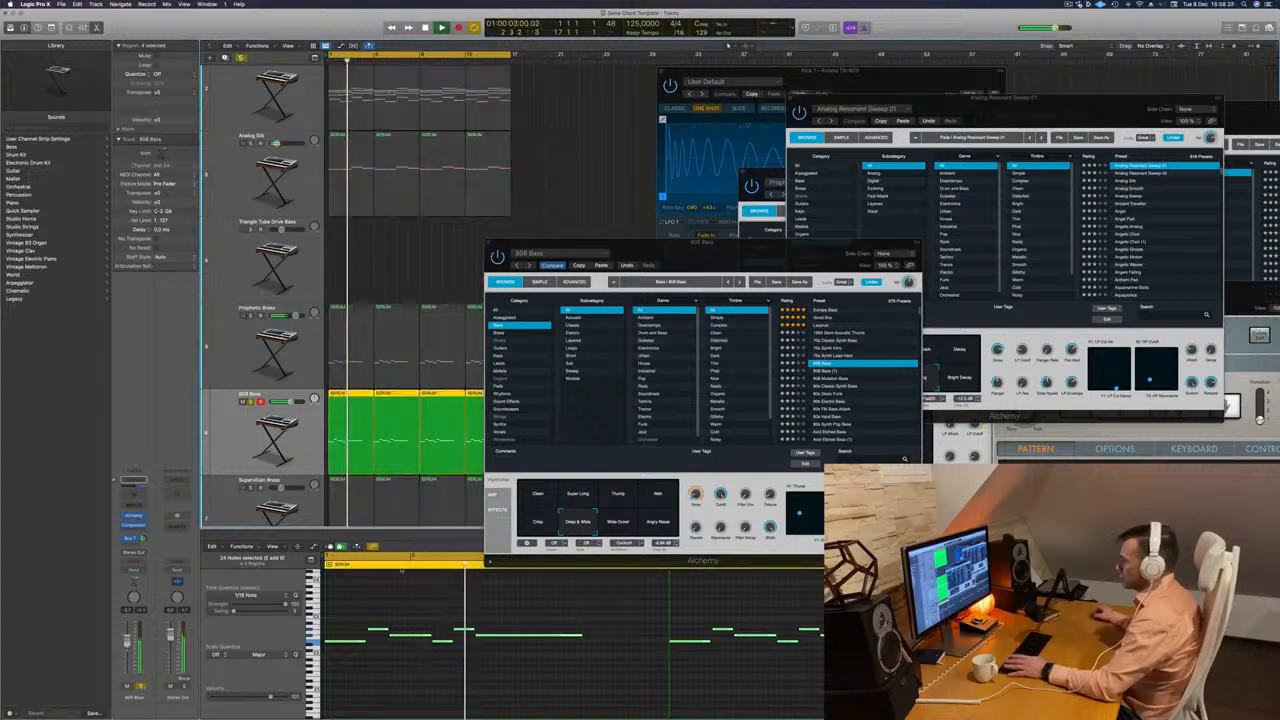
key(s)
key(Return)
Switch the 808 Bass preset back to its Clean variation and compare it soloed and in the full mix.
click(538, 494)
key(Return)
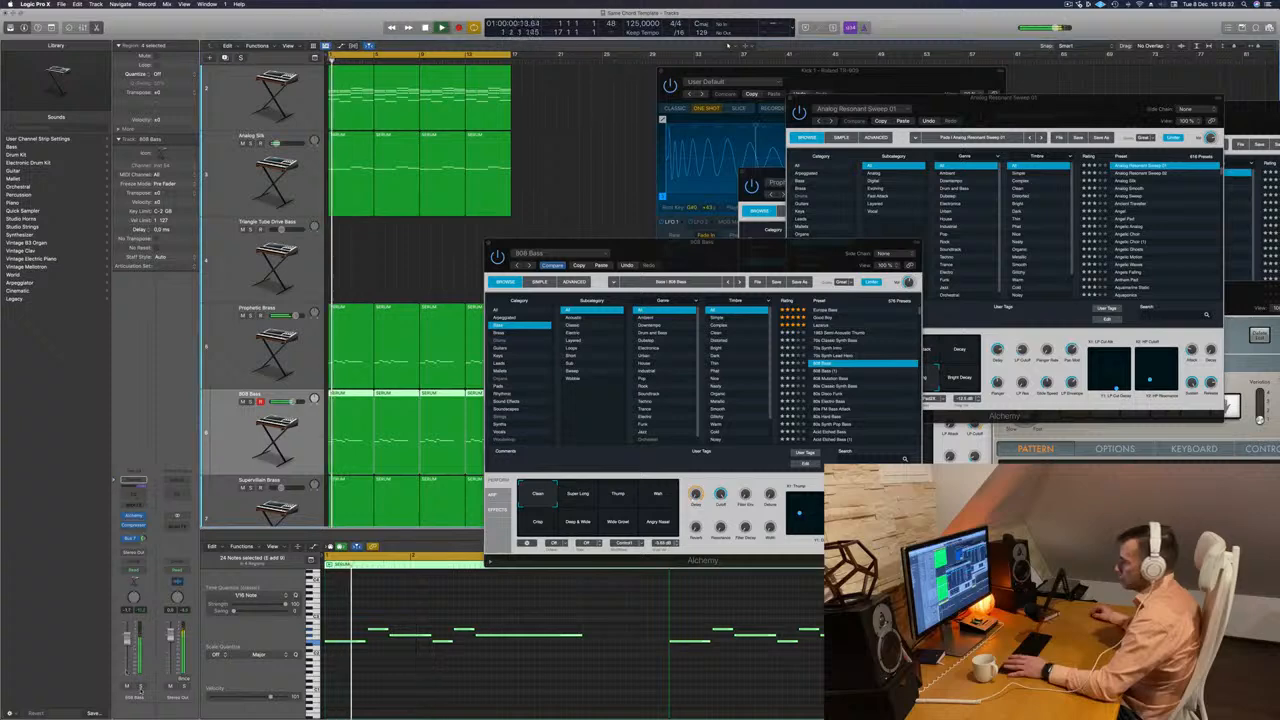
click(141, 688)
click(141, 688)
key(Return)
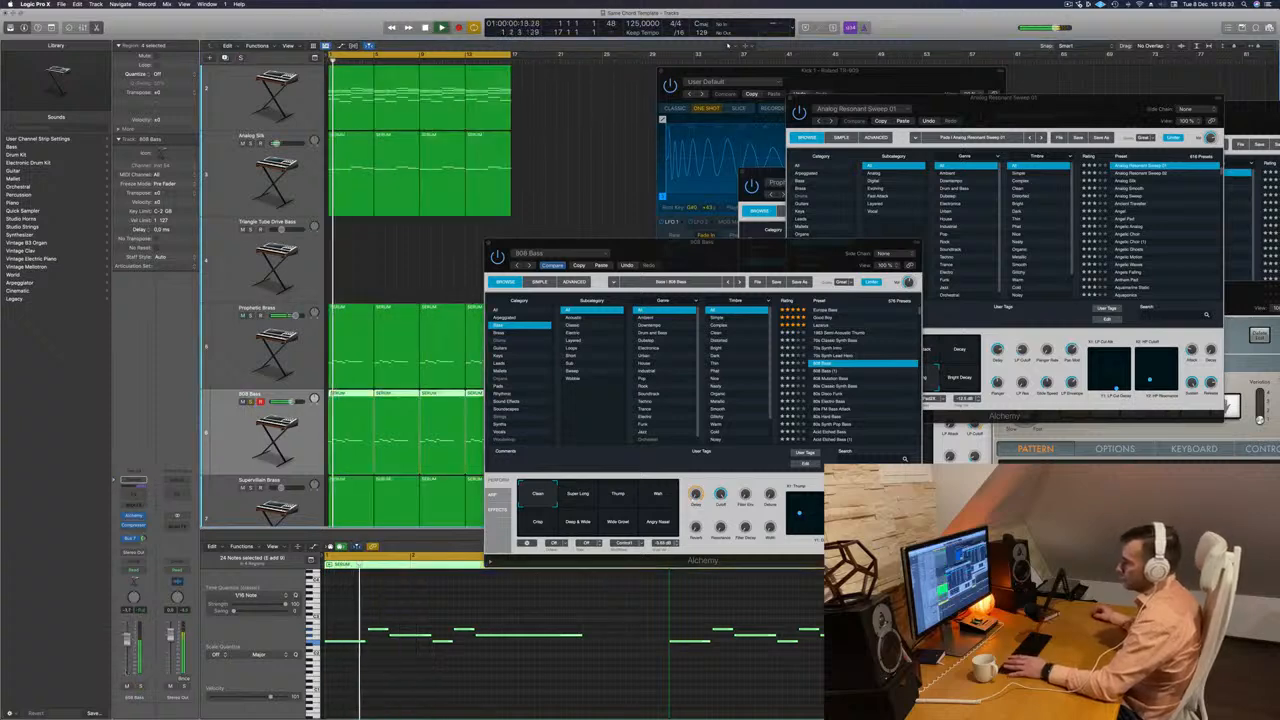
key(Return)
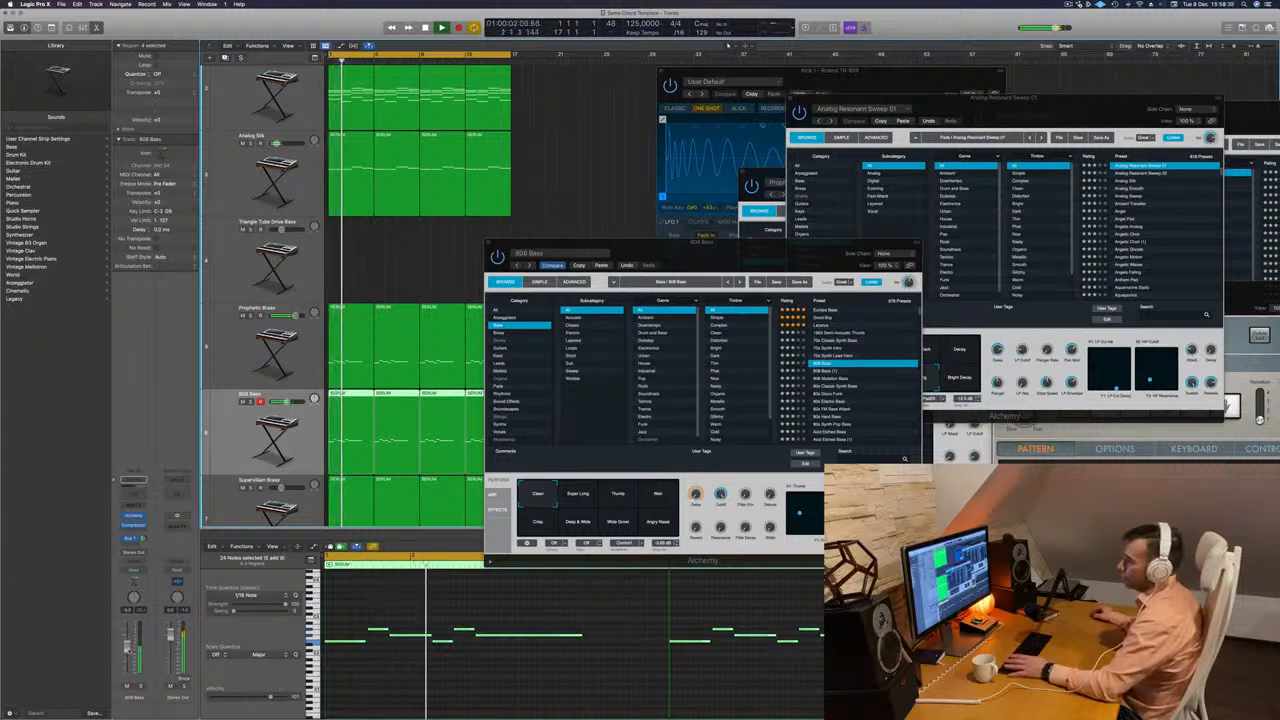
Move the Alchemy window clear of the arrangement and duplicate the Supervillain Brass track with its settings.
drag(678, 251, 866, 92)
scroll(532, 342, down, 2)
scroll(532, 342, down, 1)
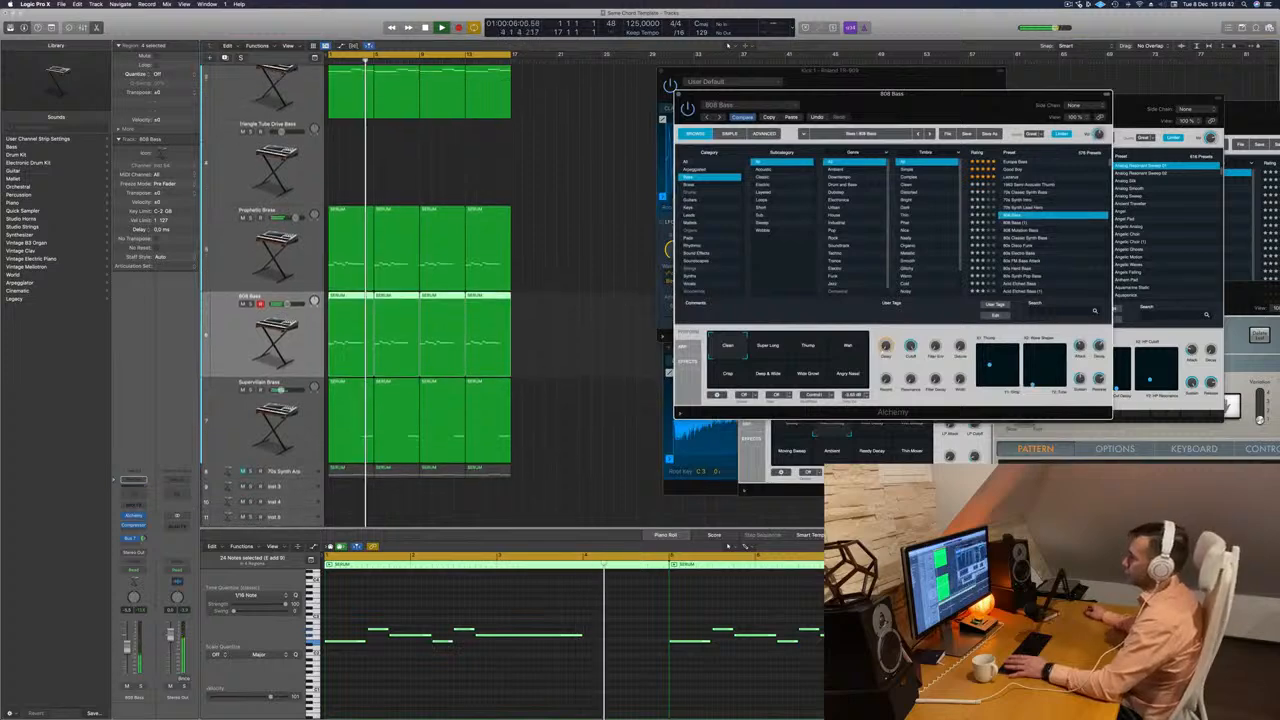
click(242, 384)
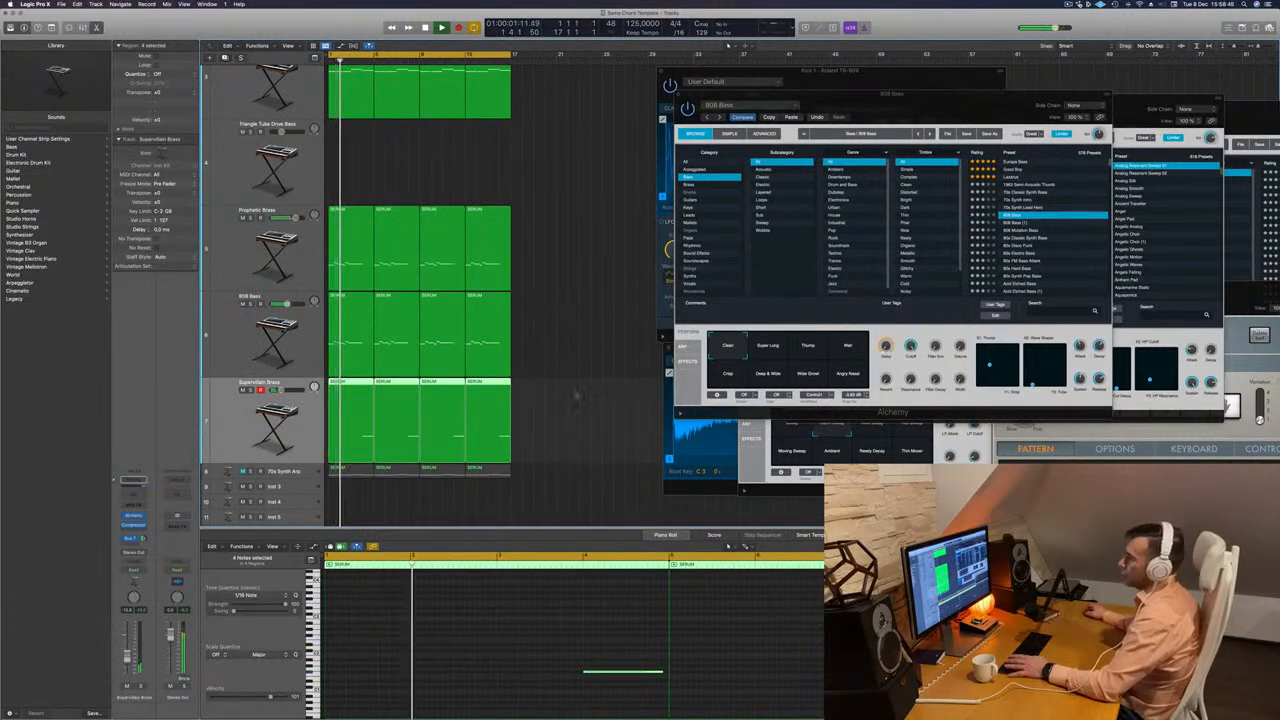
key(super+d)
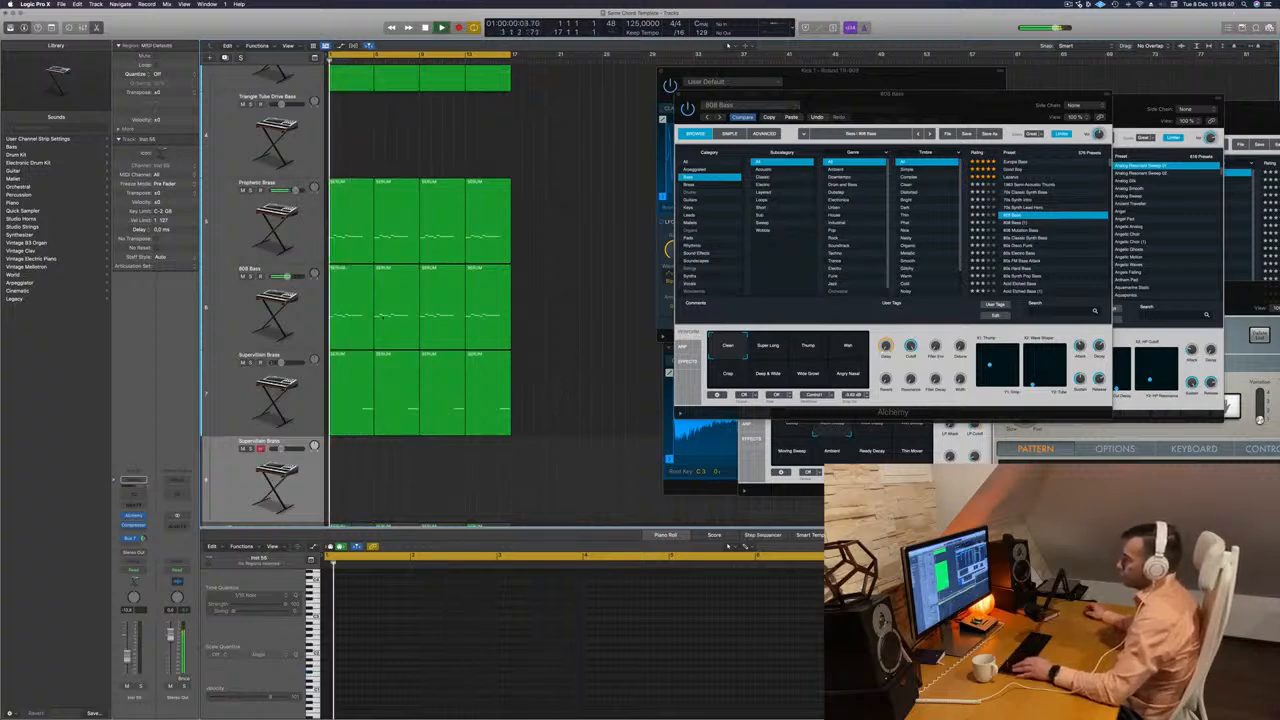
Shorten the four 808 Bass regions by one bar each and fill the gaps with the one-note final bar split from Supervillain Brass.
drag(537, 309, 362, 330)
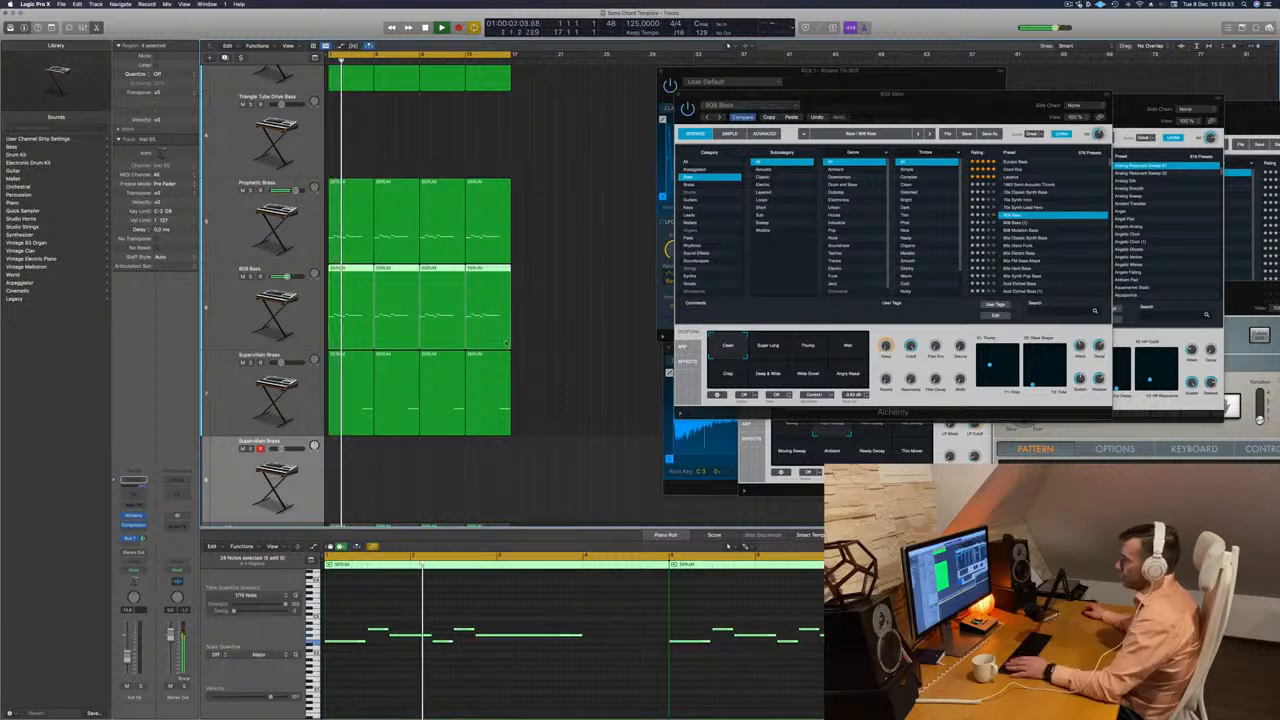
drag(510, 344, 498, 345)
click(491, 362)
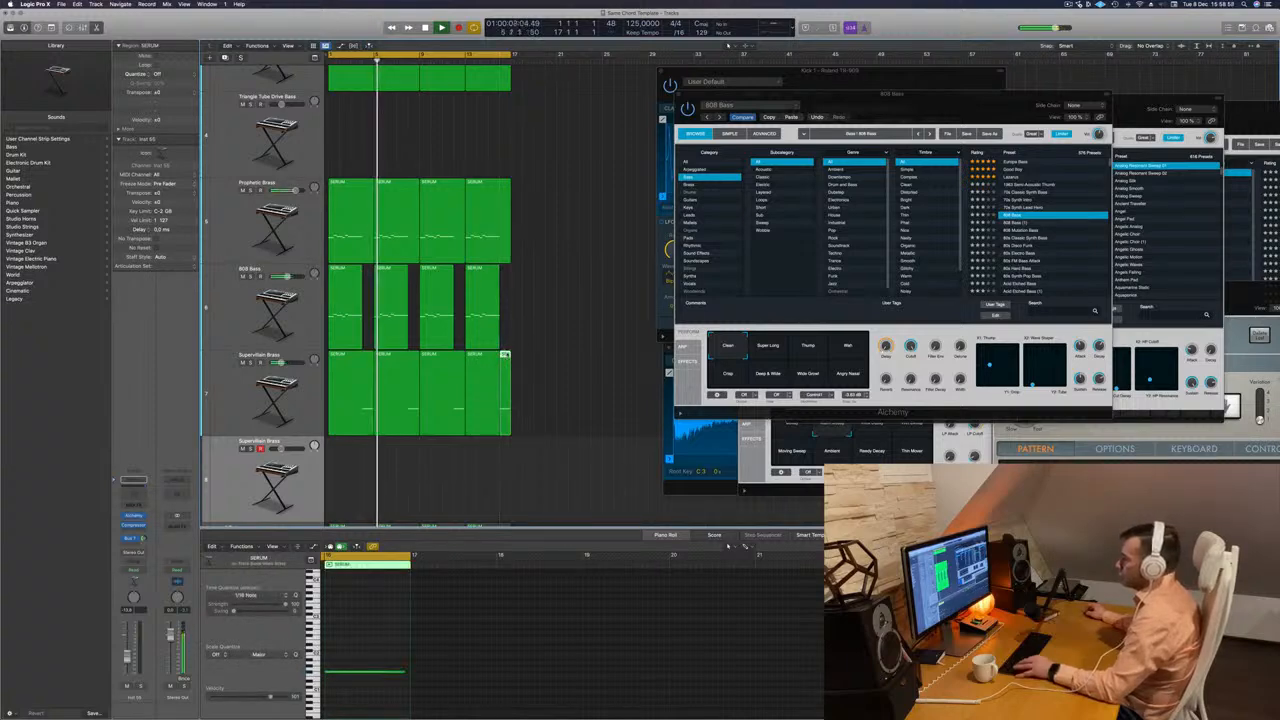
drag(505, 356, 346, 312)
scroll(632, 671, down, 5)
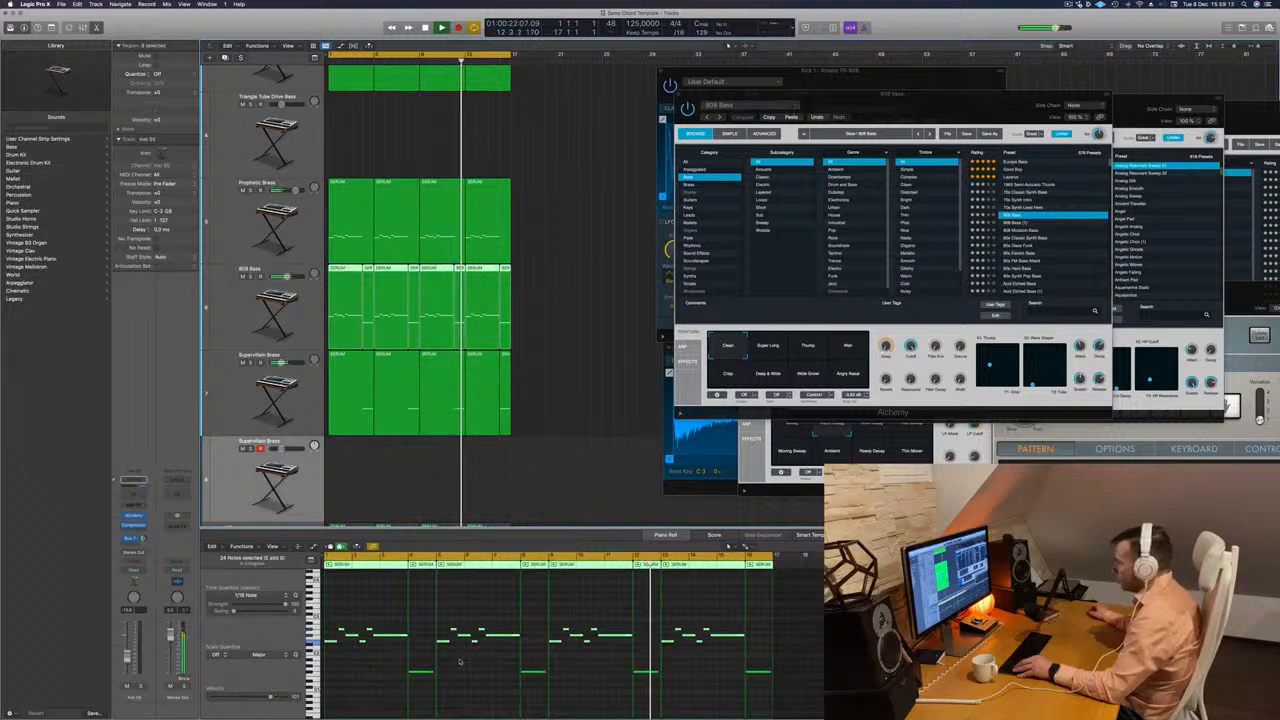
Solo the 808 Bass track briefly during playback to check the combined part, and turn the solo off.
click(251, 280)
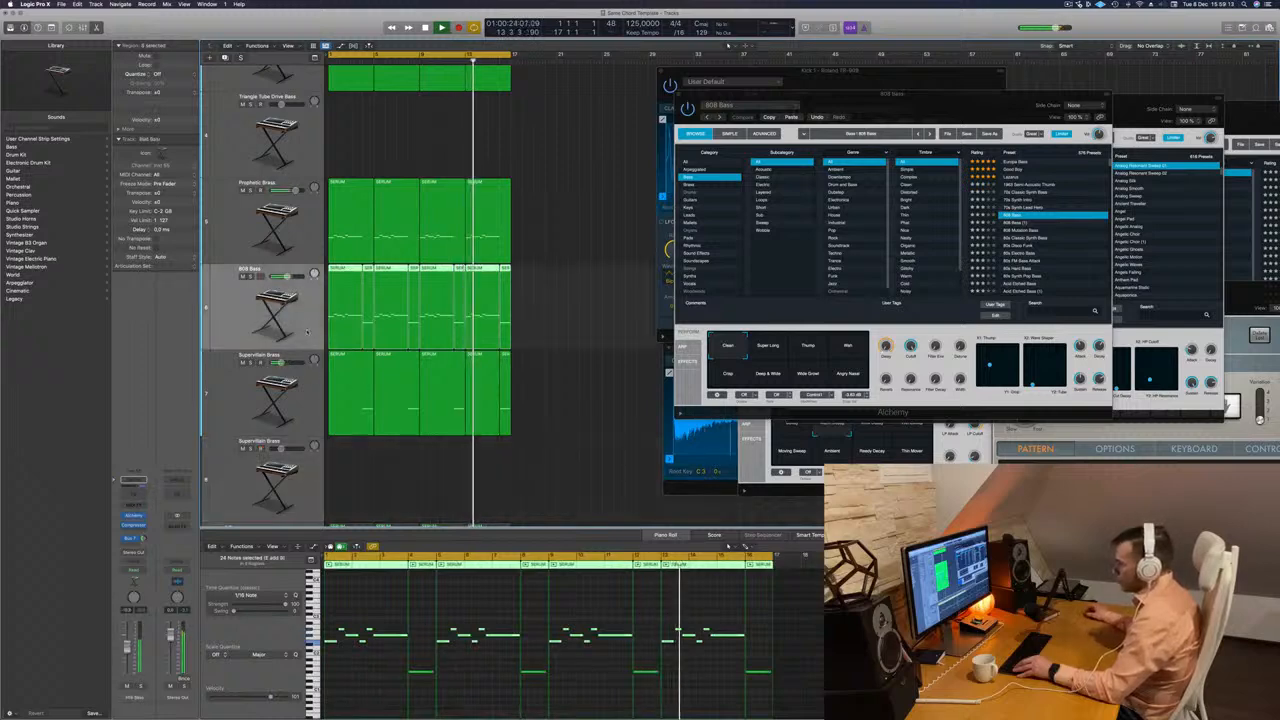
click(251, 276)
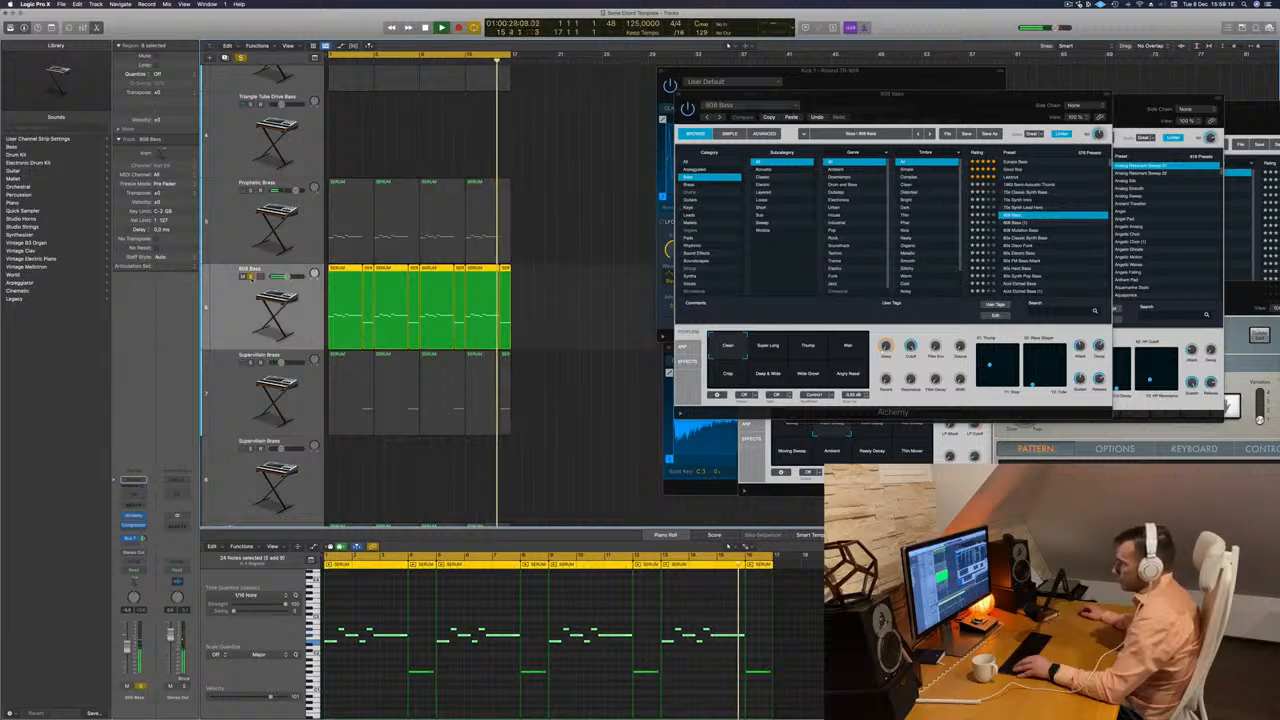
click(251, 276)
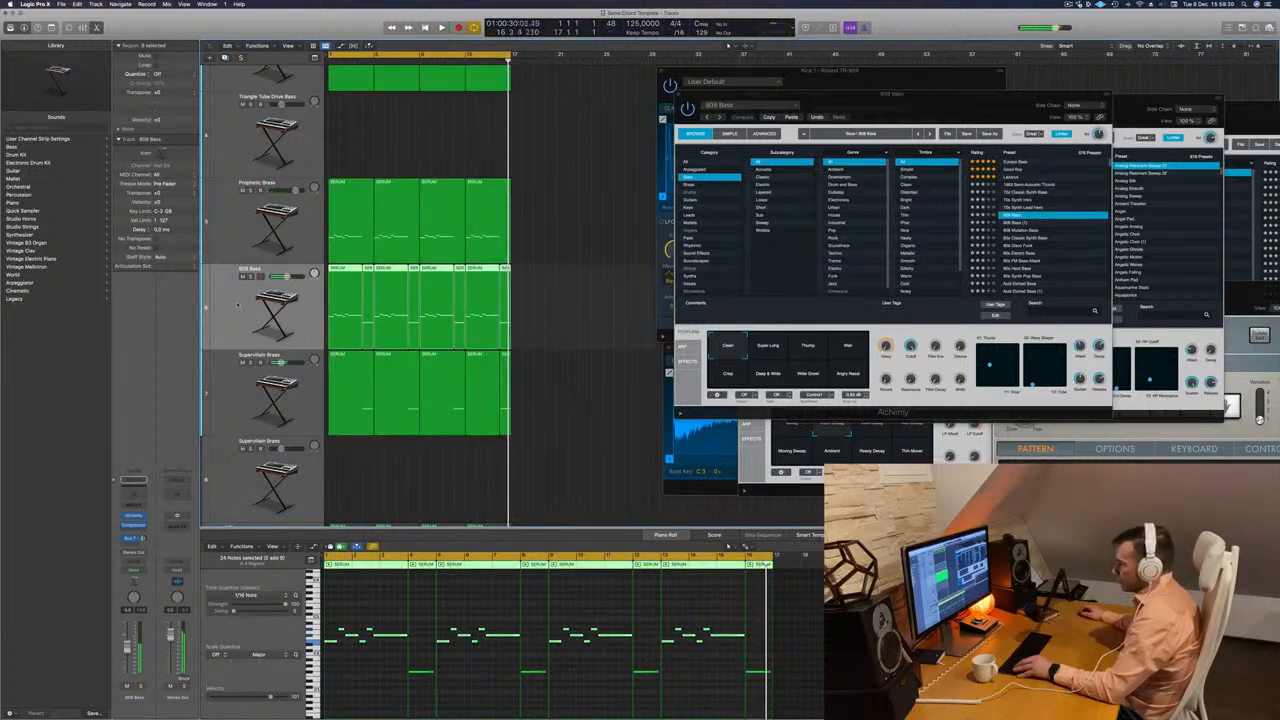
Transpose the note in the first one-bar region on the 808 Bass track up one octave and restart playback.
click(577, 301)
click(367, 305)
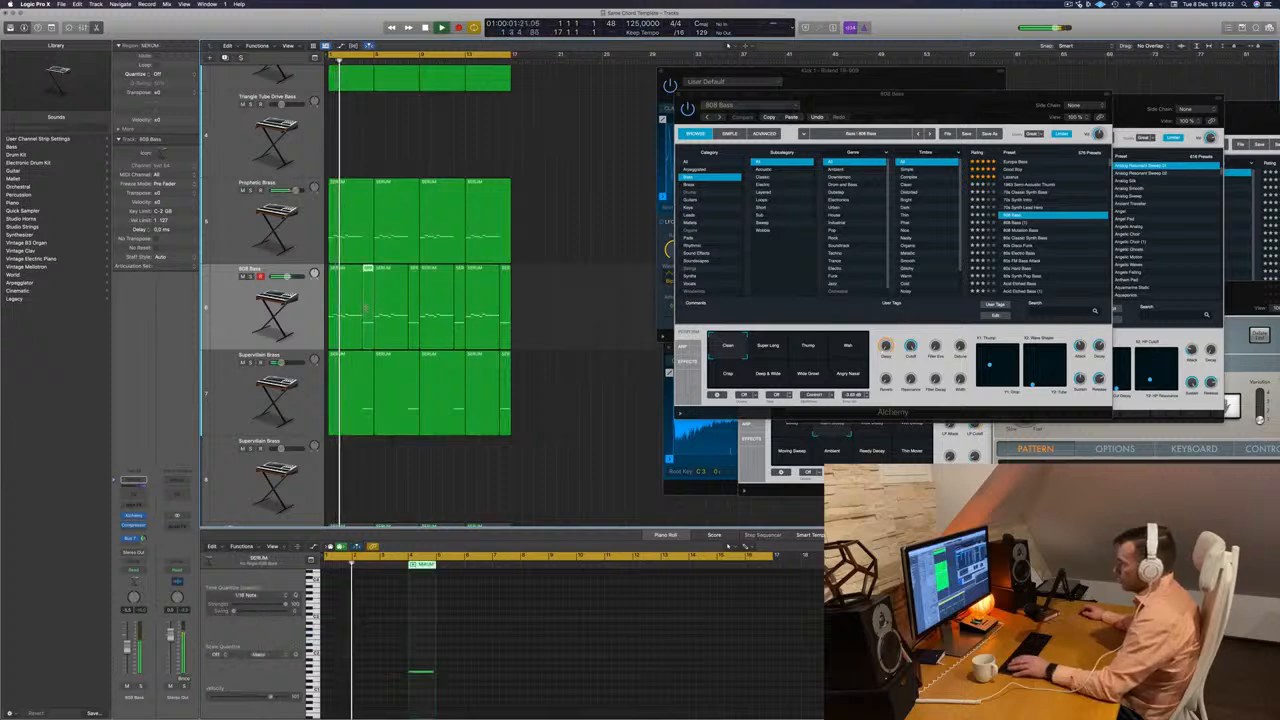
click(420, 695)
key(alt+shift+Up)
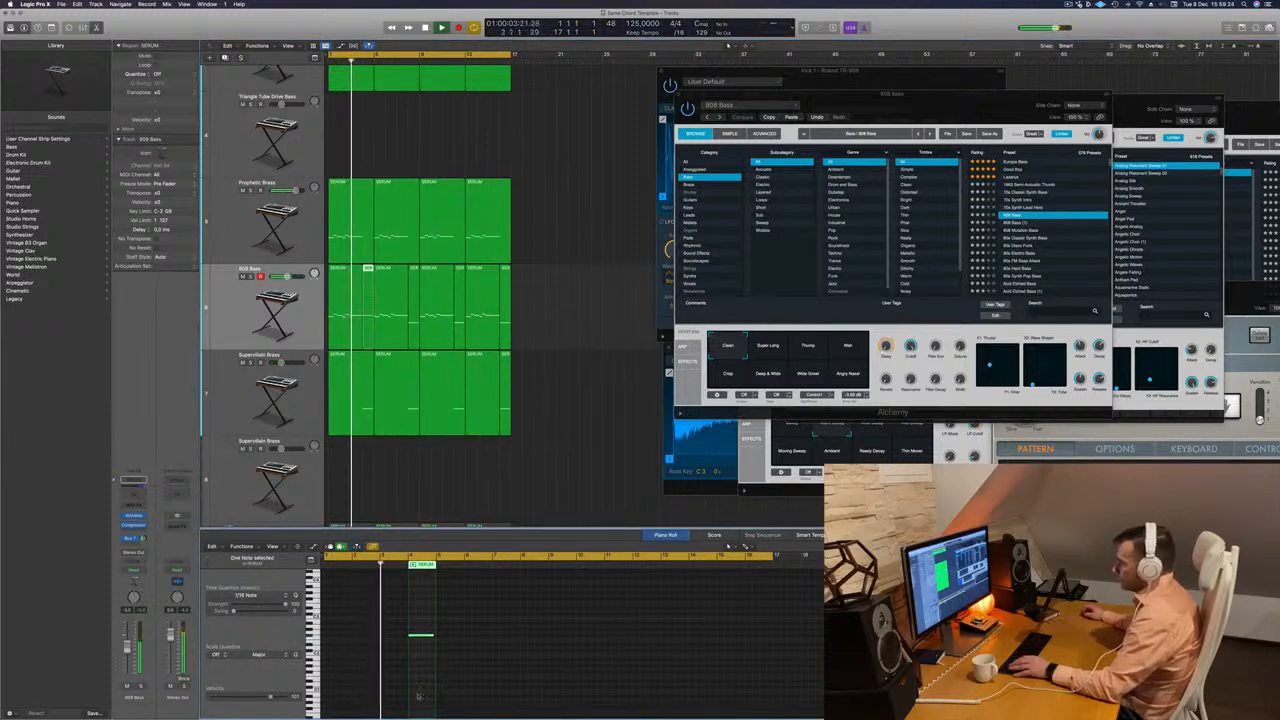
key(Return)
Delete the other three one-bar regions from the 808 Bass track, keeping only the first one.
click(414, 307)
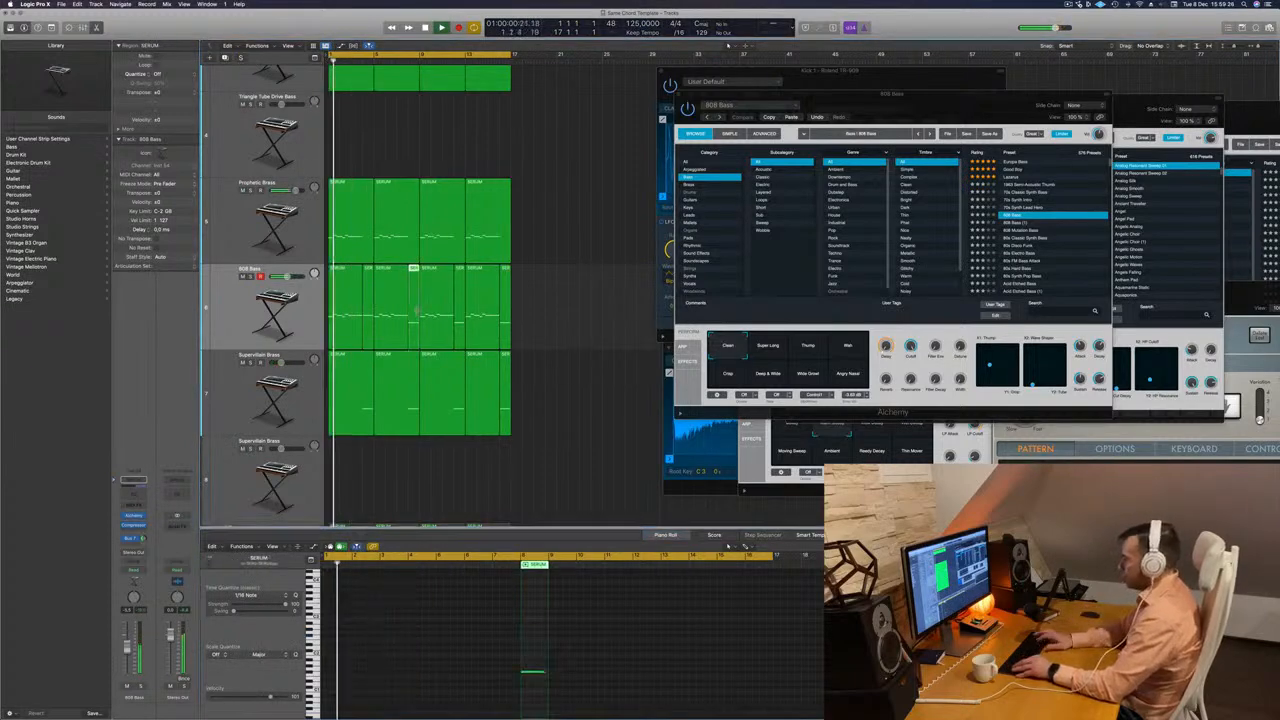
key(Delete)
click(467, 307)
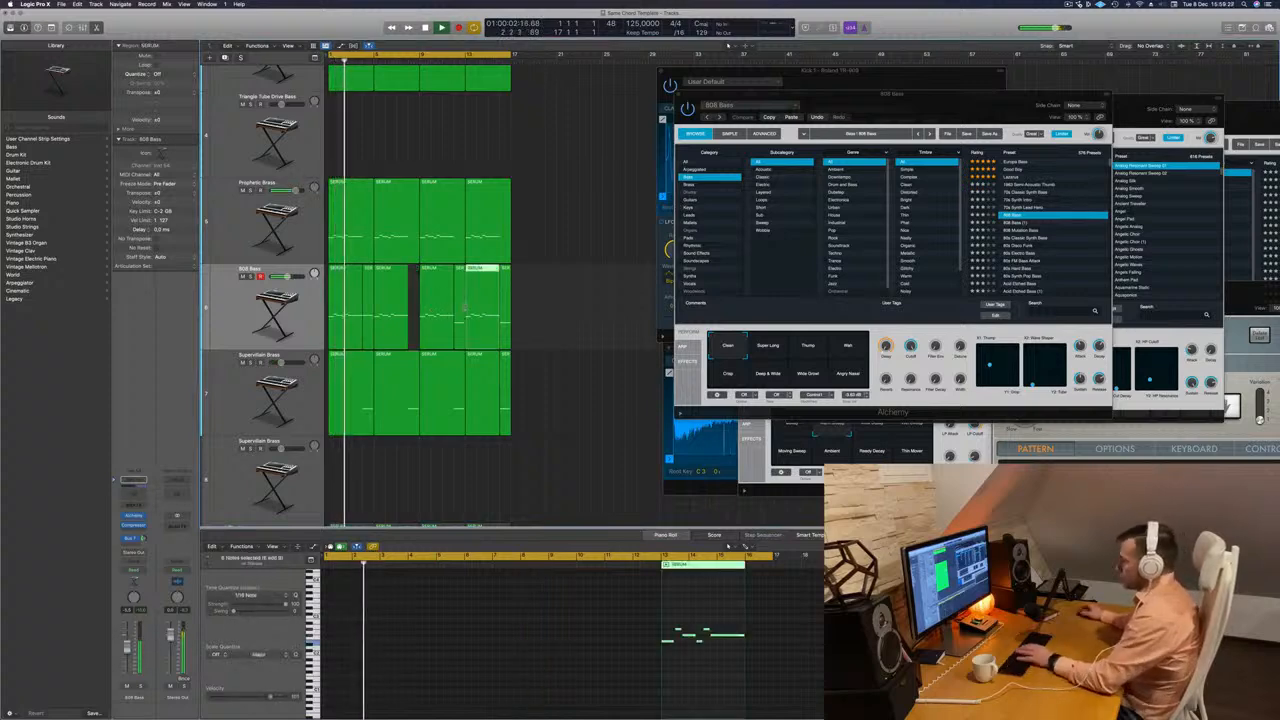
click(460, 307)
key(Delete)
click(505, 307)
key(Delete)
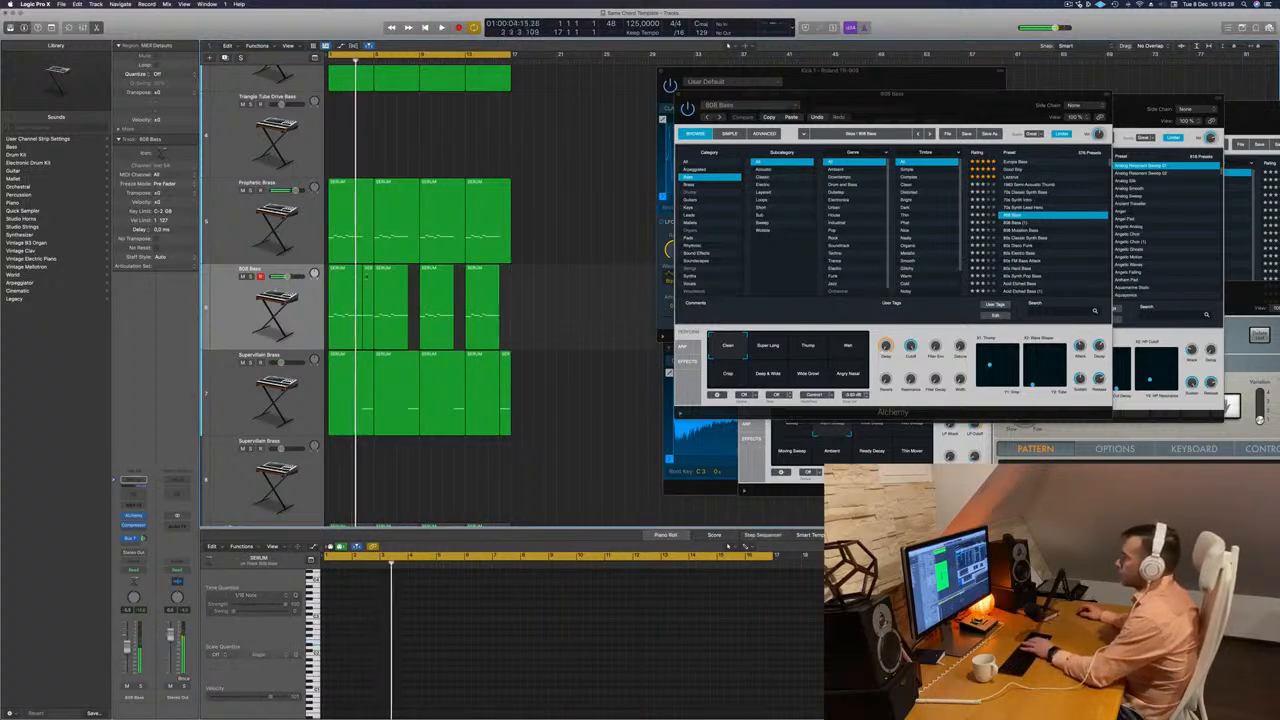
Copy the remaining one-bar region on the 808 Bass track into the three later gaps and restart playback.
key(Return)
click(368, 288)
drag(368, 288, 508, 290)
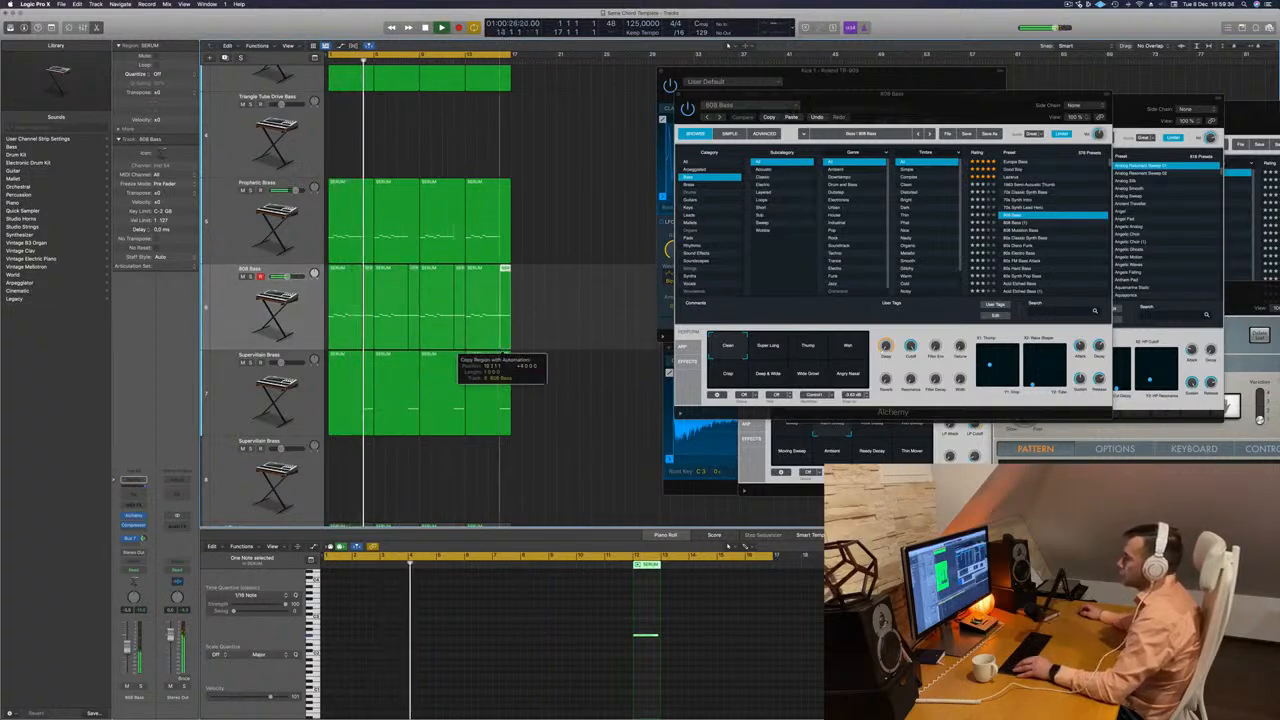
click(554, 440)
key(super+Up)
key(super+Up)
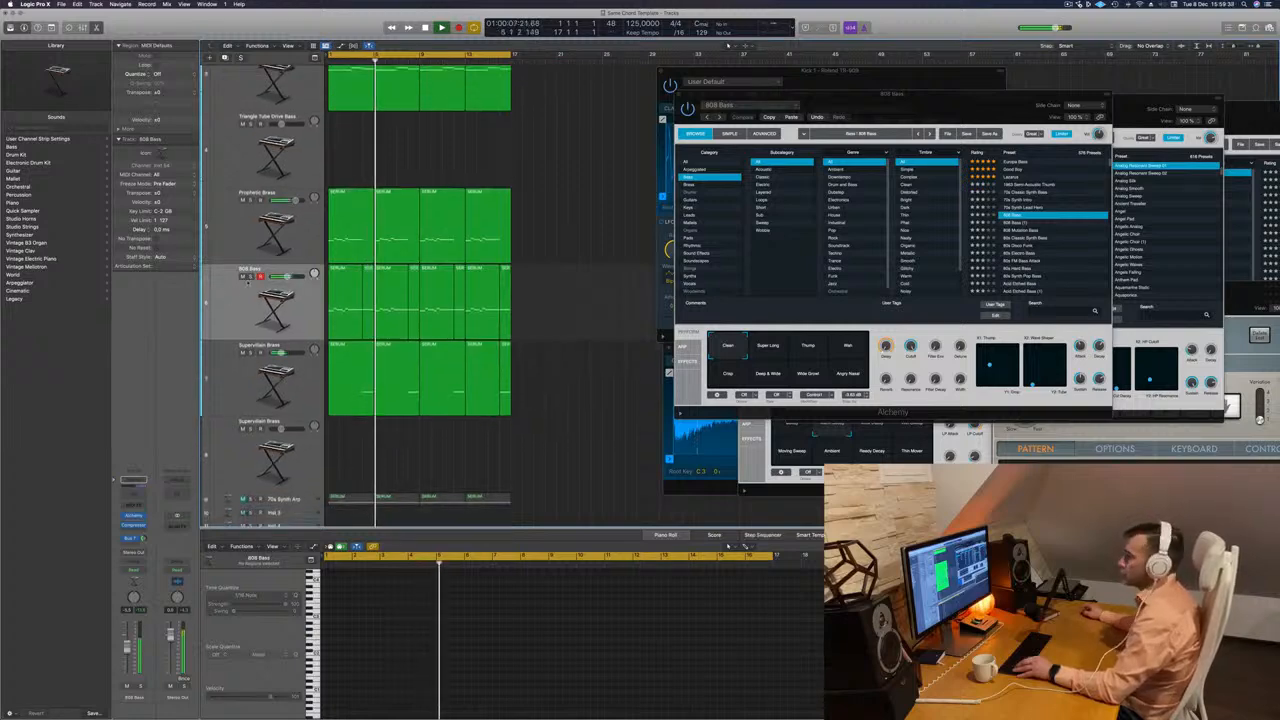
key(space)
key(space)
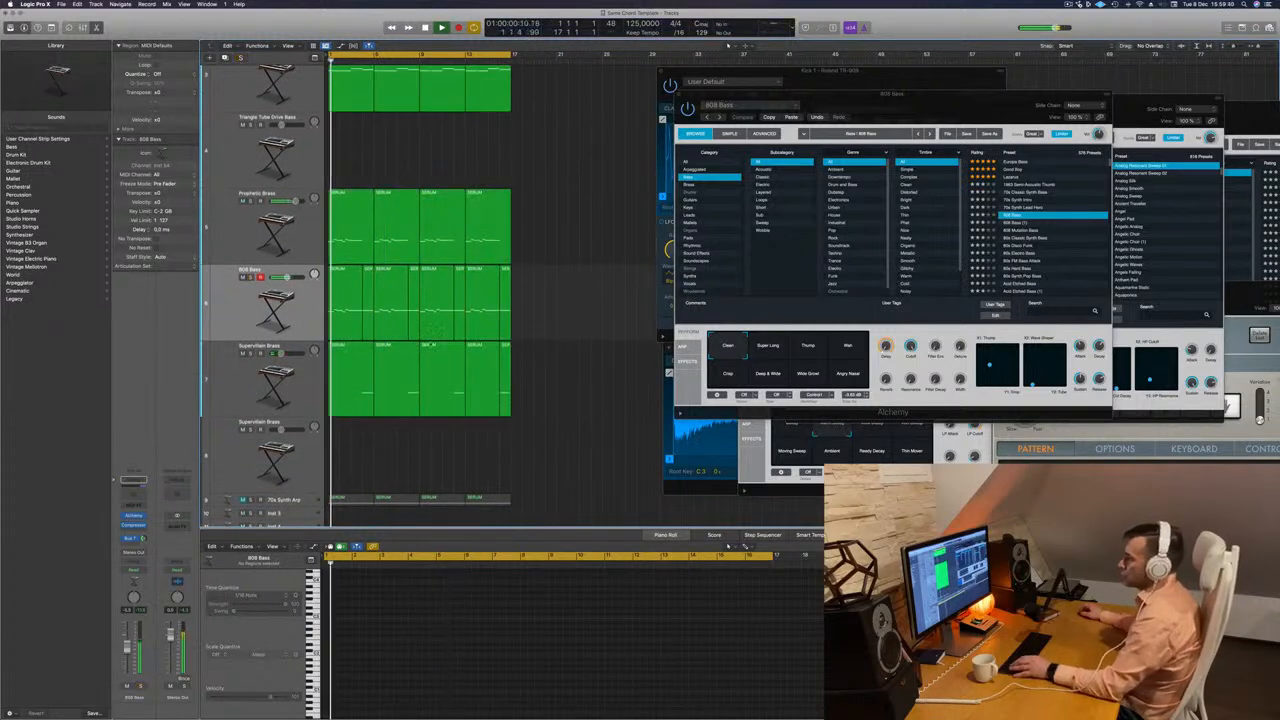
Unmute the Altruistic Deception track and solo it briefly during playback, turning the solo back off.
scroll(597, 305, up, 5)
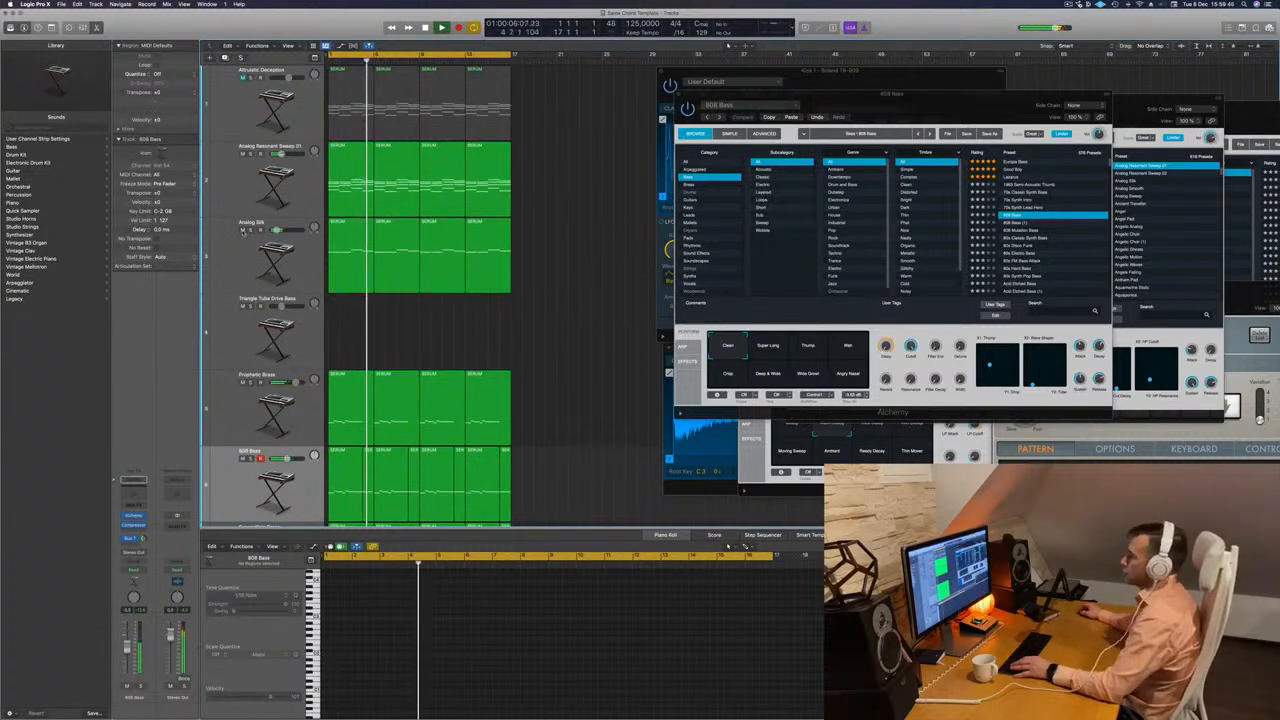
key(Return)
click(242, 77)
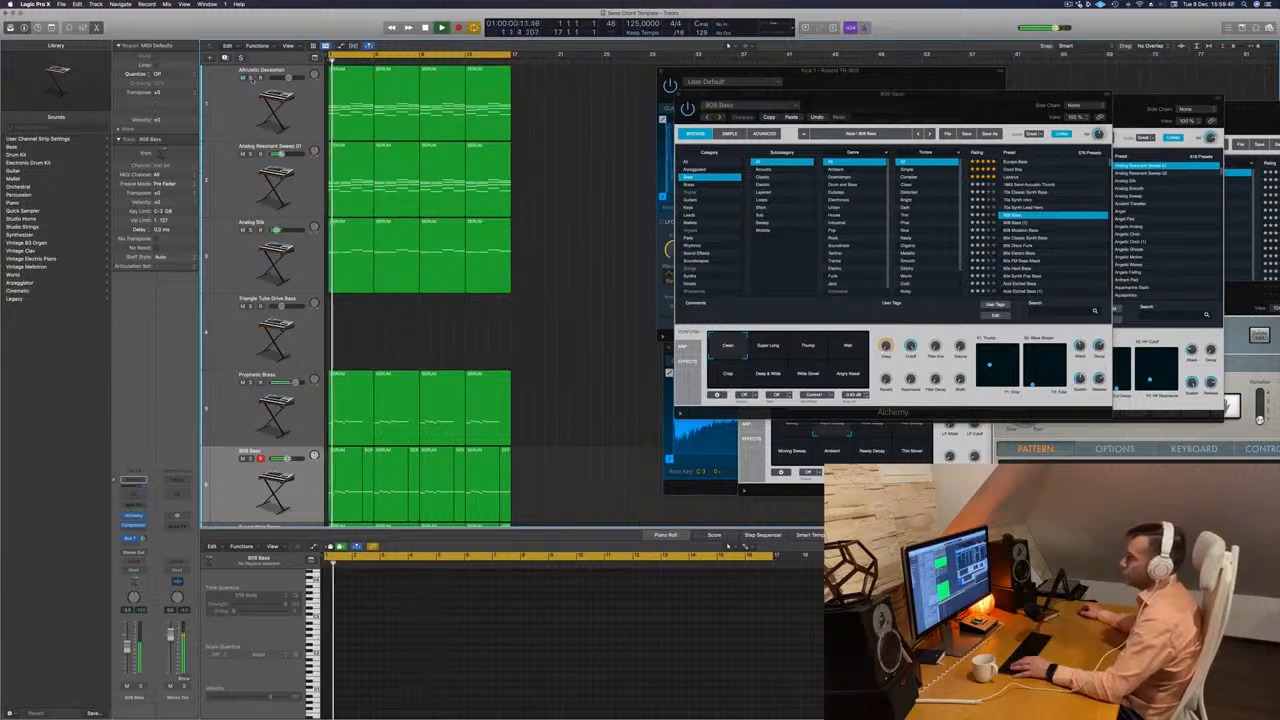
click(250, 77)
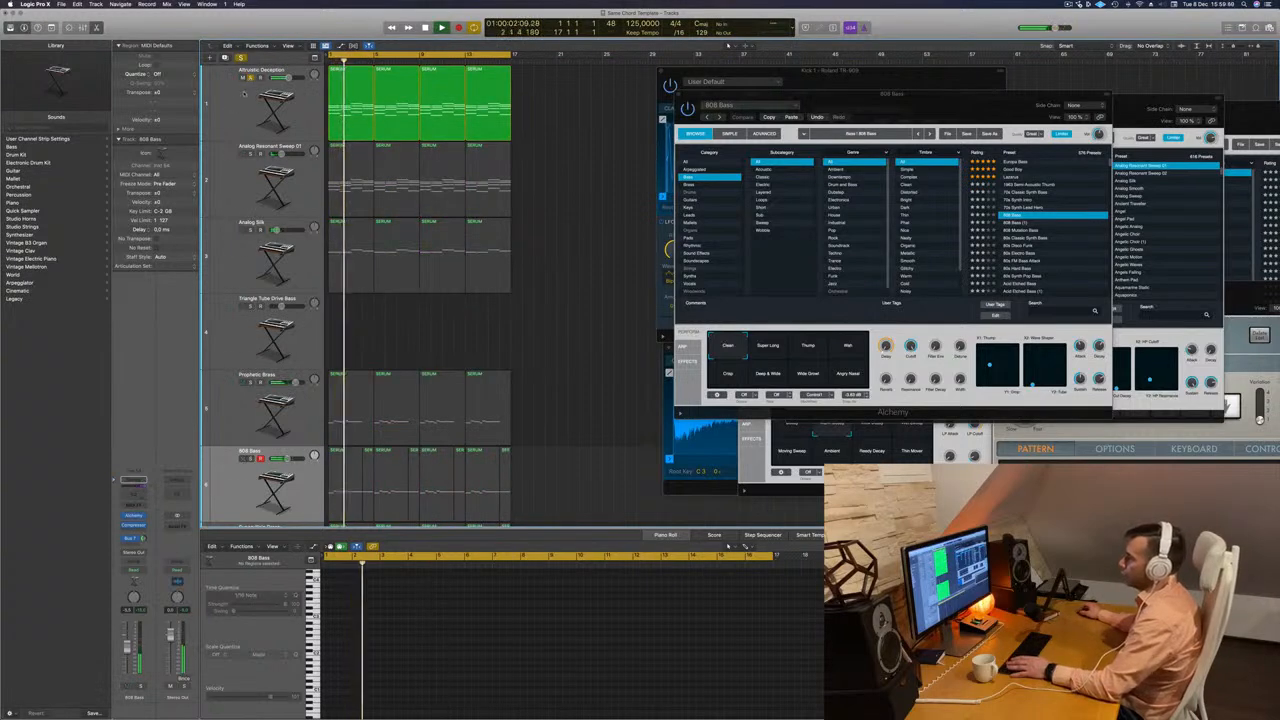
click(250, 77)
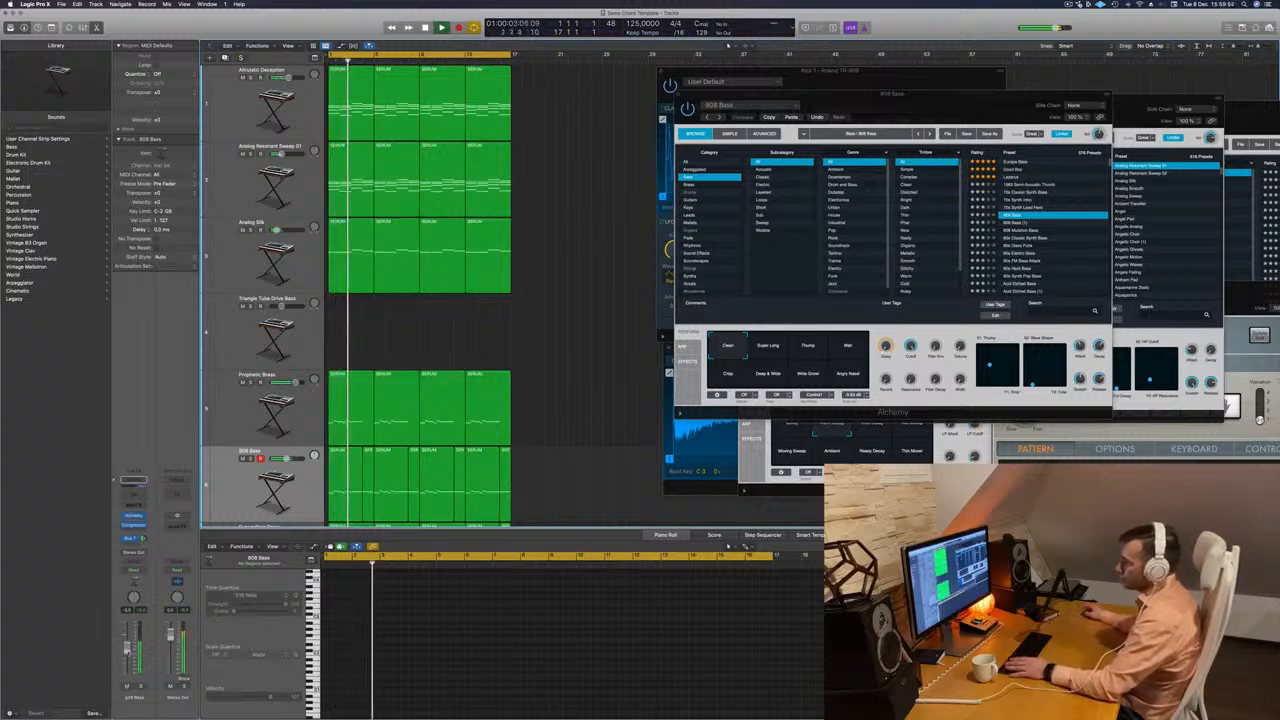
Open the Alchemy instrument of the Altruistic Deception track and filter its presets to the Arpeggiated category.
click(230, 106)
key(space)
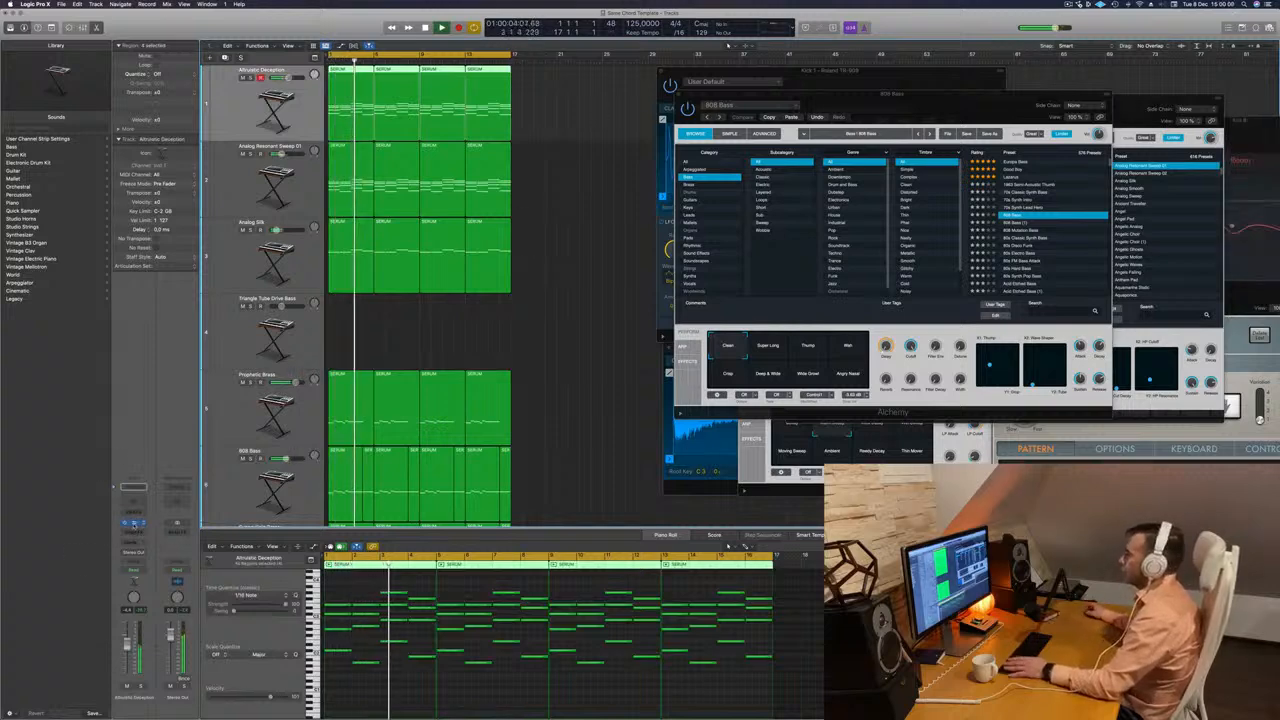
click(133, 524)
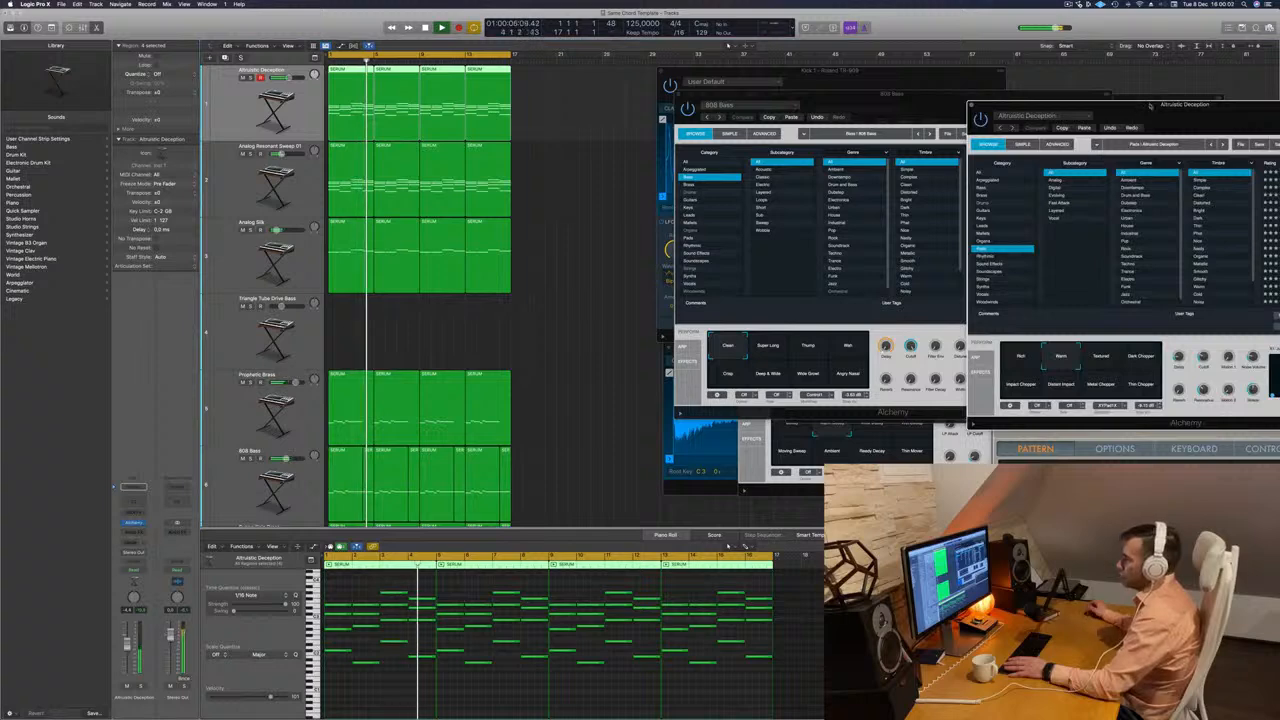
click(693, 190)
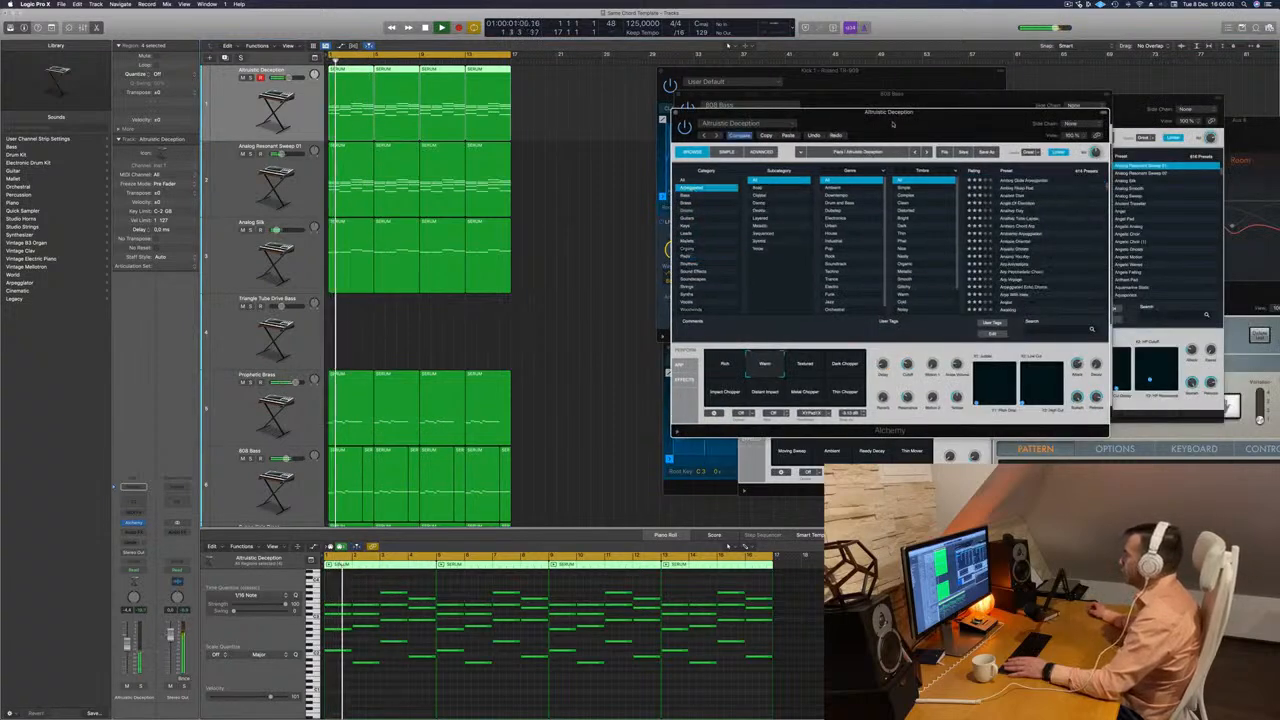
drag(938, 122, 747, 171)
scroll(843, 267, up, 5)
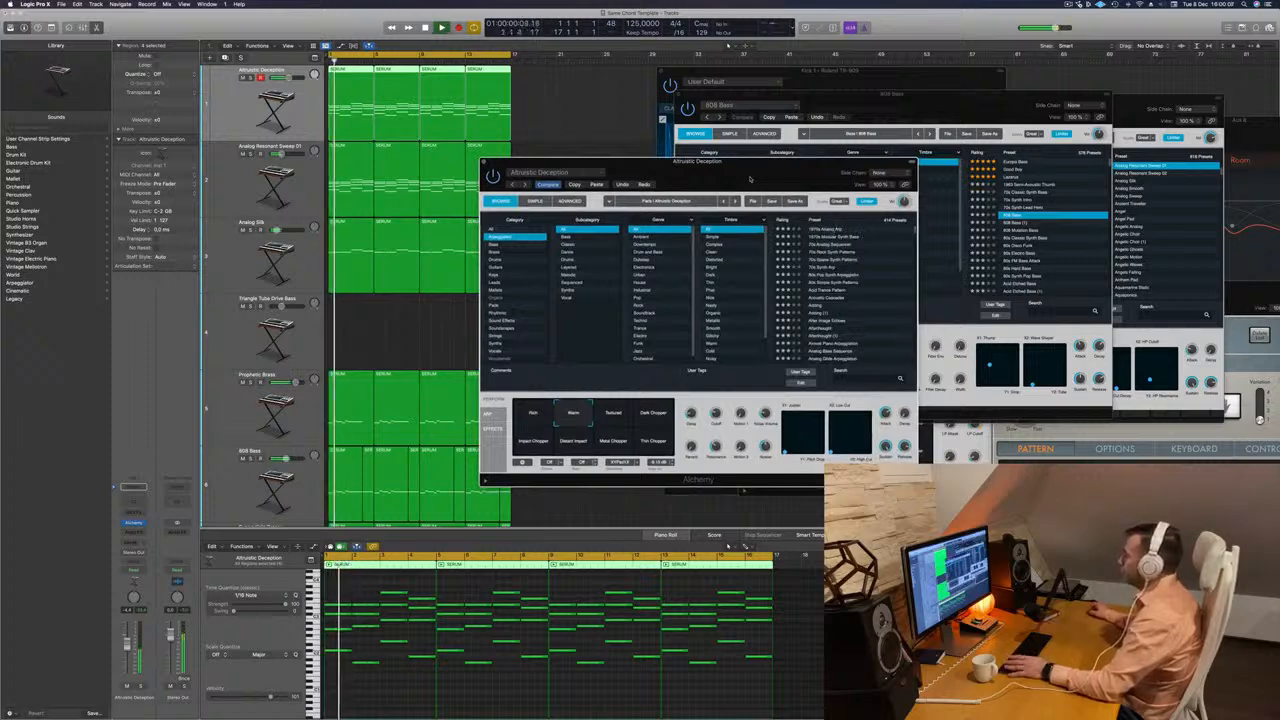
Audition the 1970s Analog Arp, 1970s Modular Synth Bass and 80s Pop Synth Arpeggiator presets against the track.
click(828, 229)
drag(750, 179, 810, 157)
key(space)
key(space)
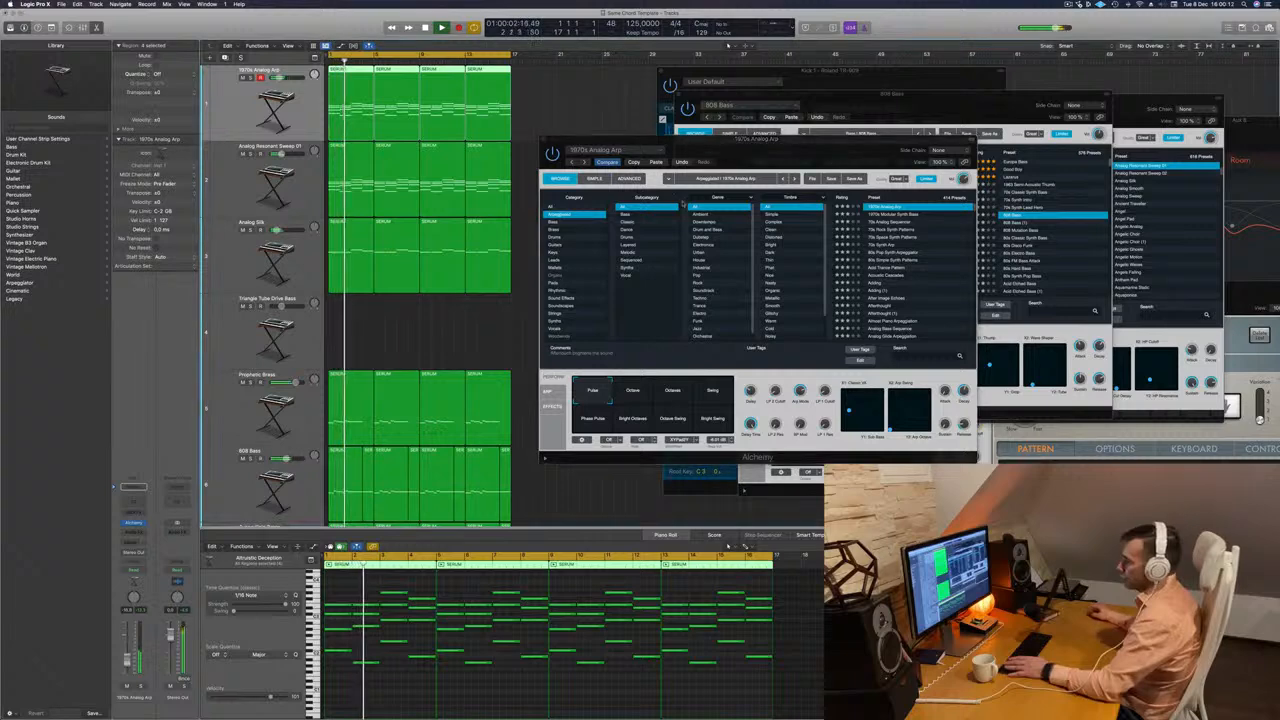
drag(804, 148, 800, 108)
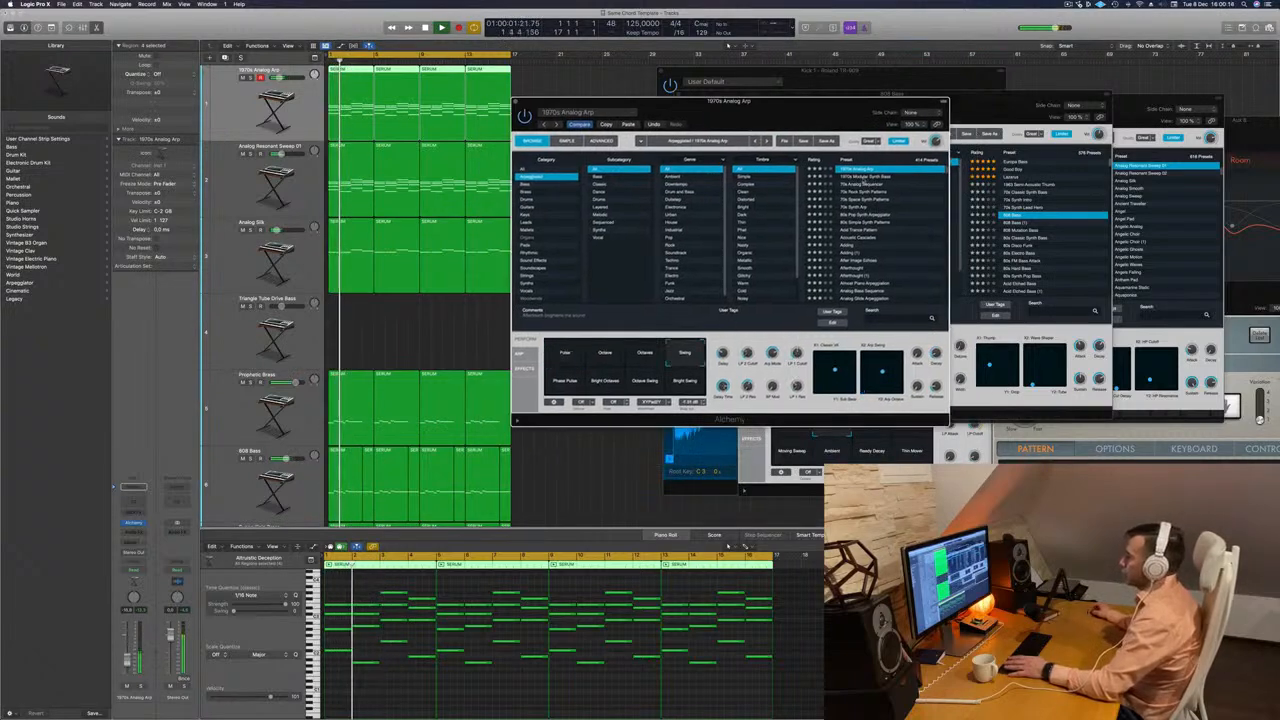
click(858, 177)
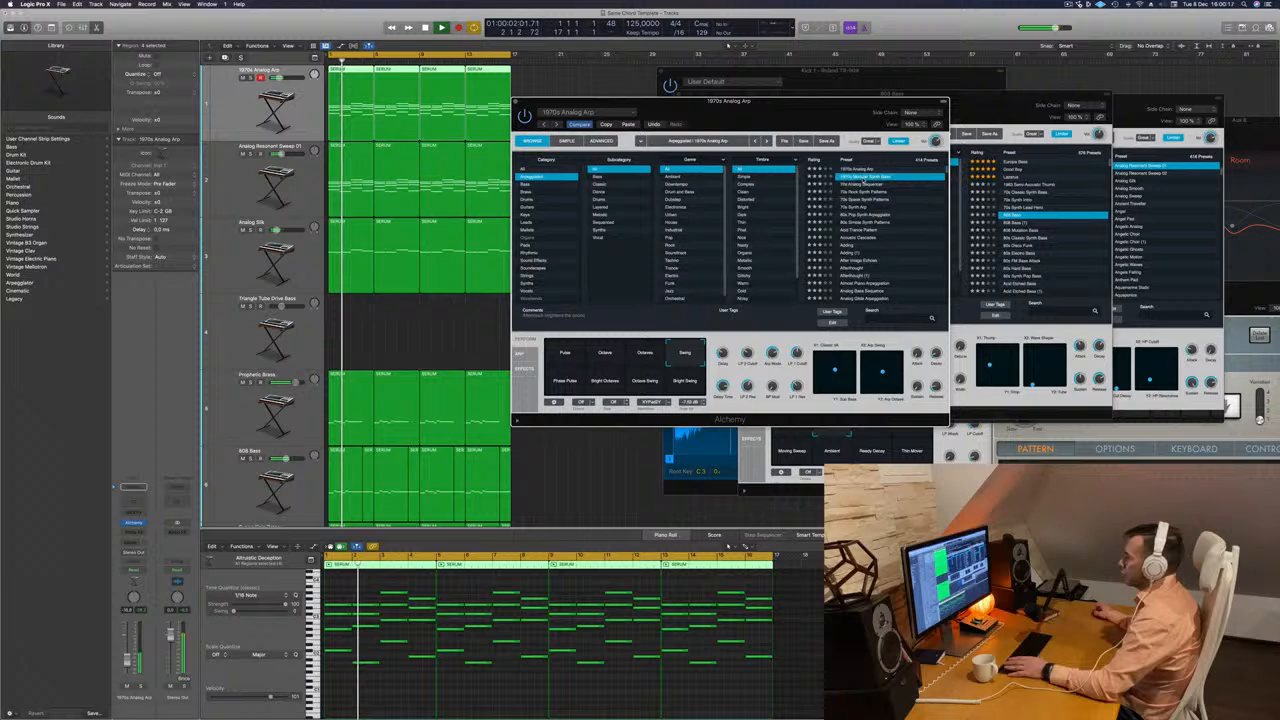
click(858, 213)
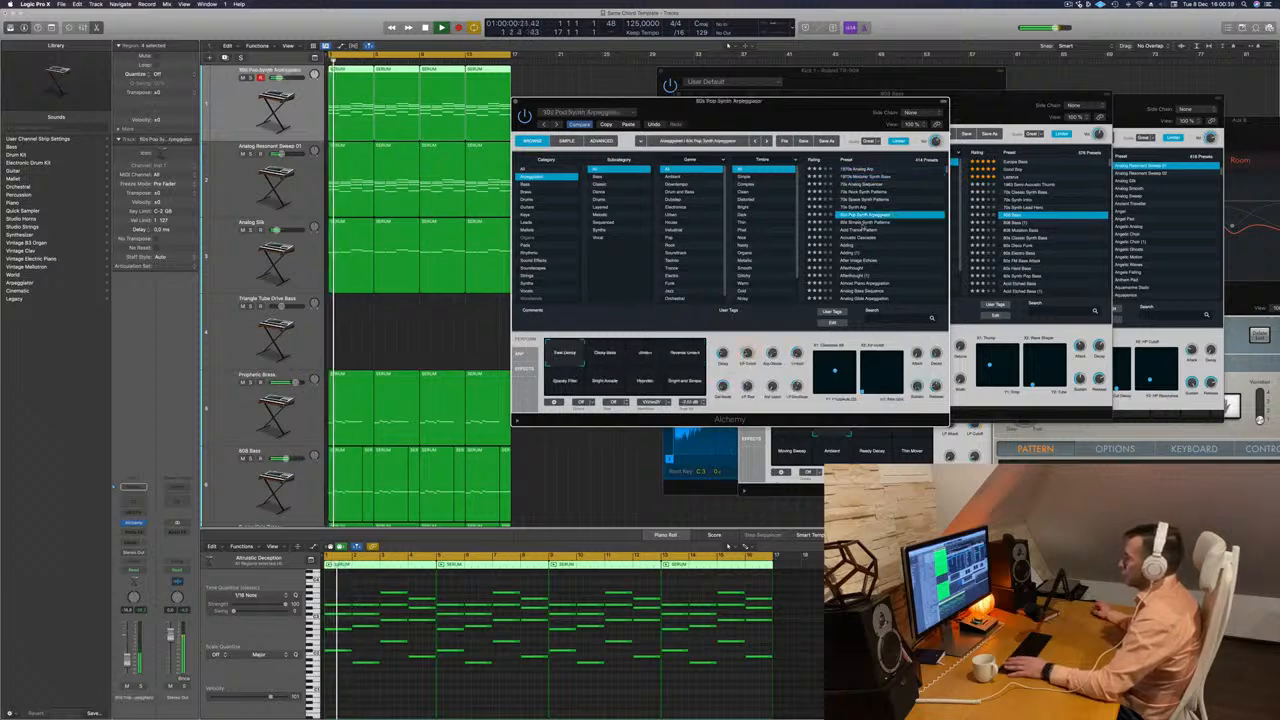
Audition the Single Digit Movement, Single Digit Pulse Pattern, Single Digit Suspense and Skywriter presets during playback.
scroll(864, 228, down, 15)
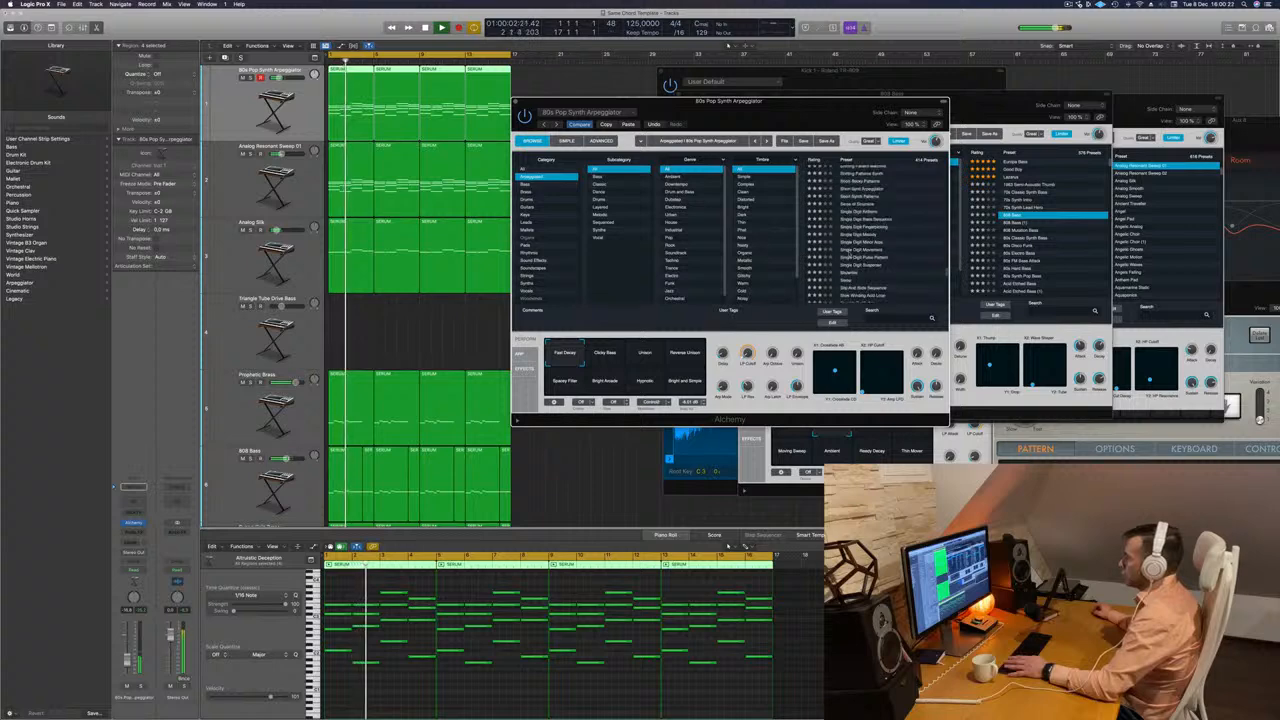
click(852, 249)
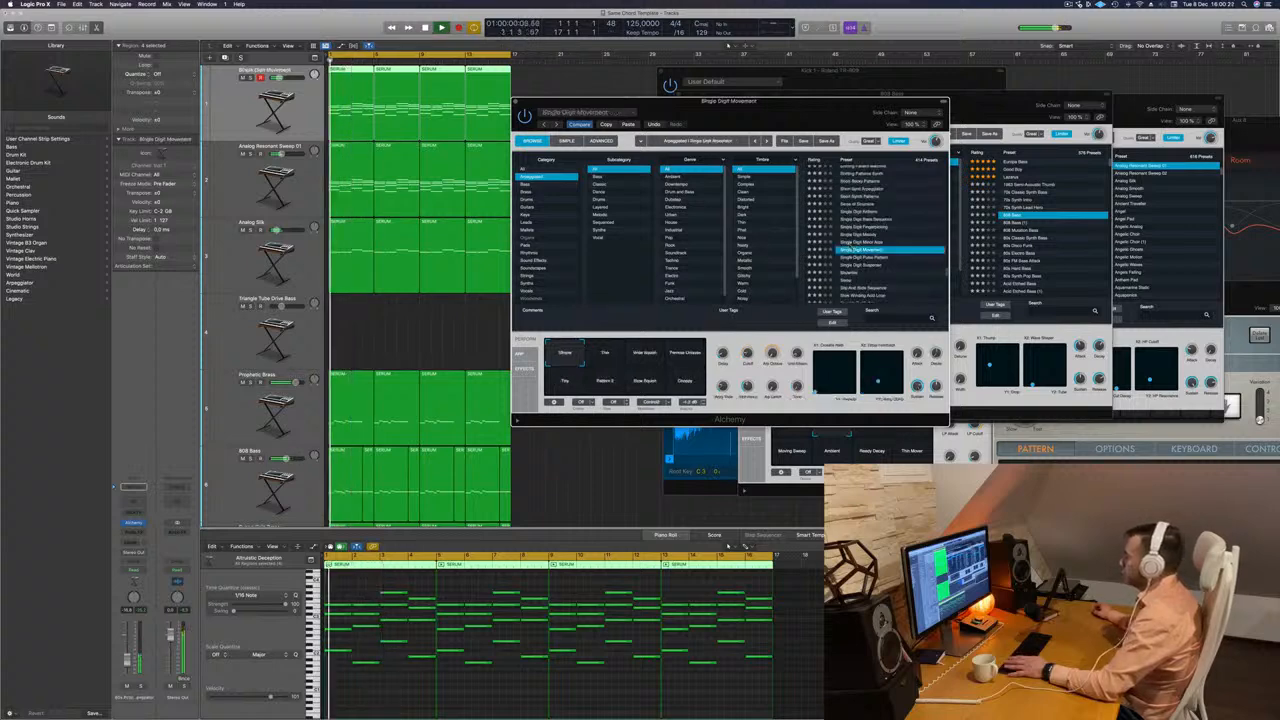
drag(762, 124, 825, 110)
click(924, 244)
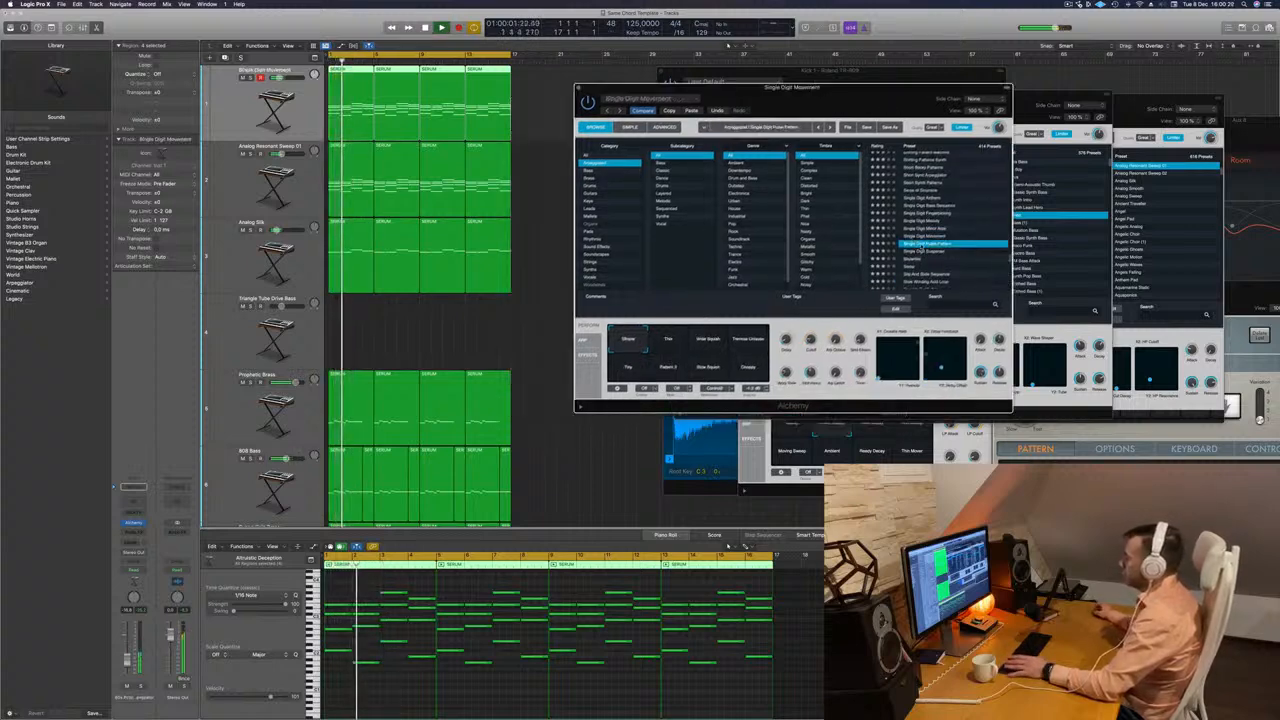
click(925, 251)
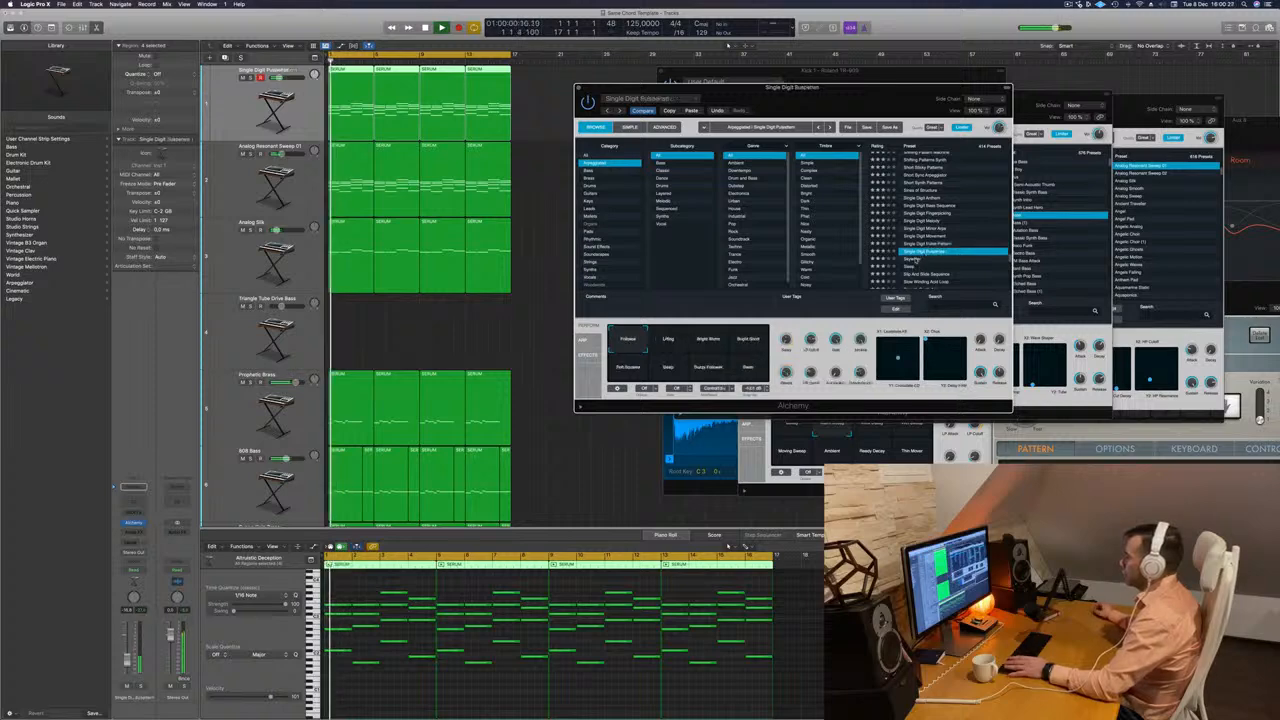
click(925, 258)
key(space)
key(space)
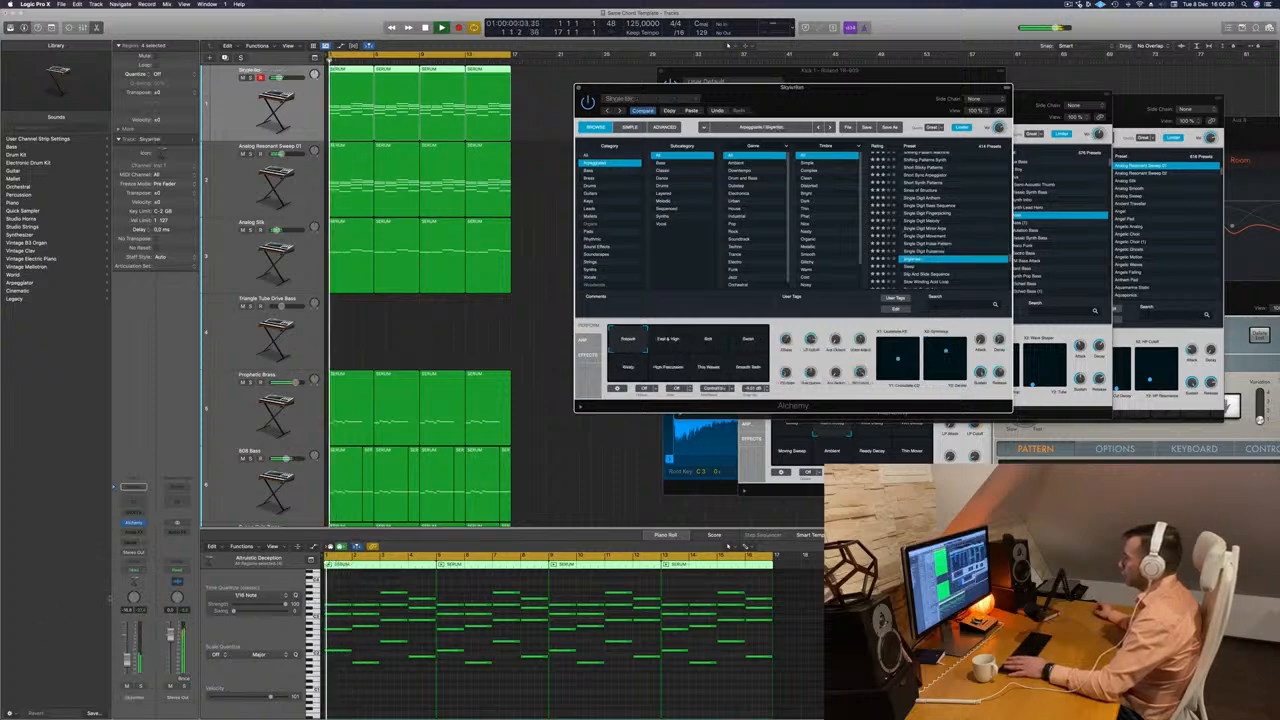
click(454, 456)
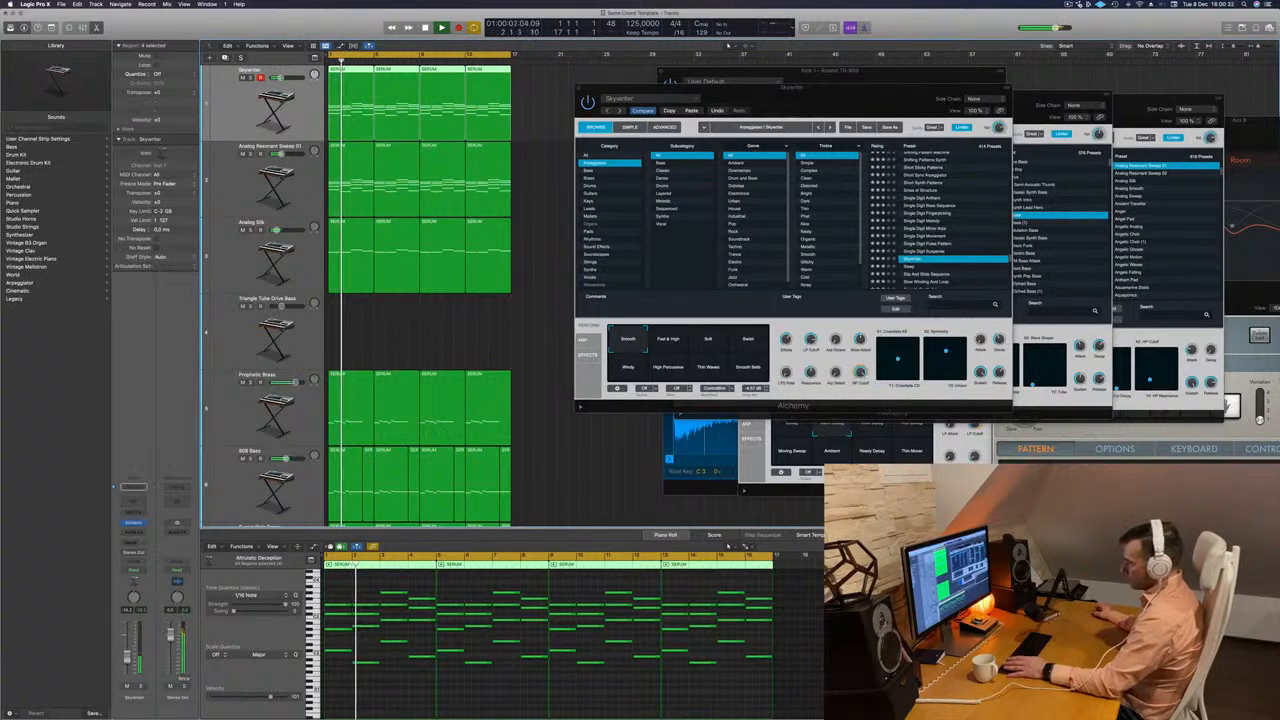
Audition the arpeggiated presets from Sleep through Slip And Slide Sequence and Smooth Synth Arp to Soft Ambient Arps.
click(907, 266)
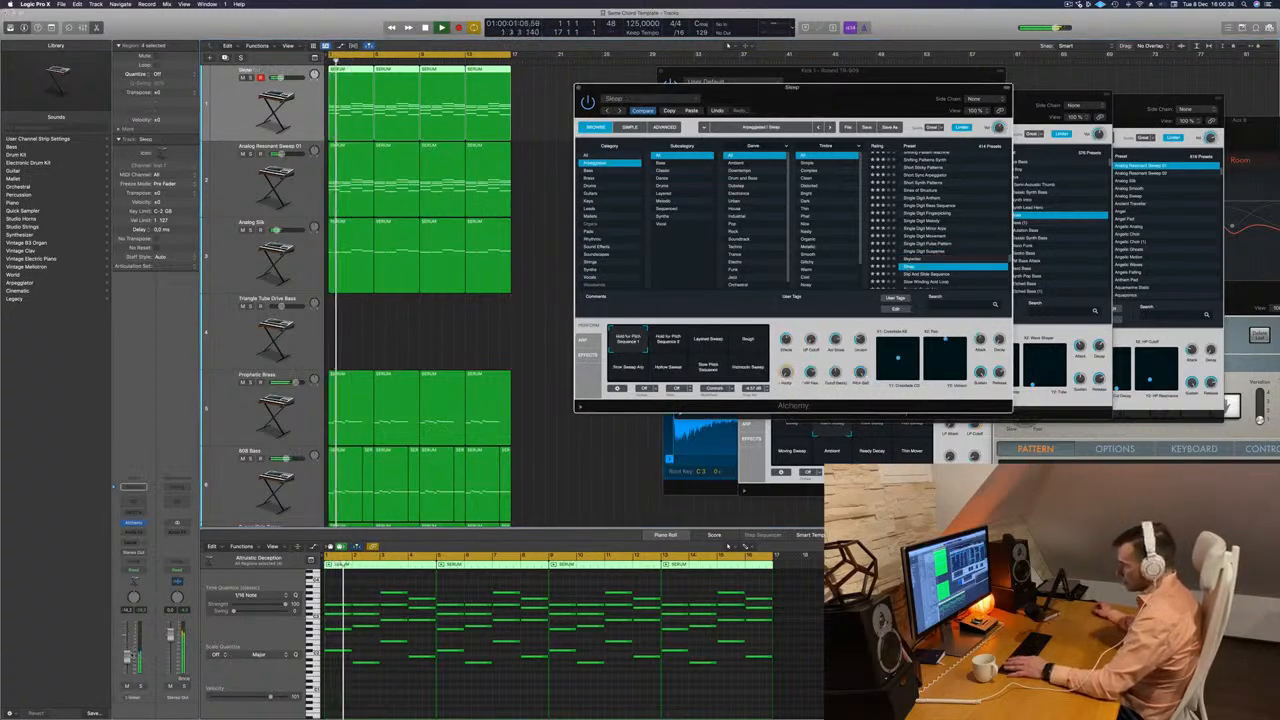
scroll(912, 248, down, 3)
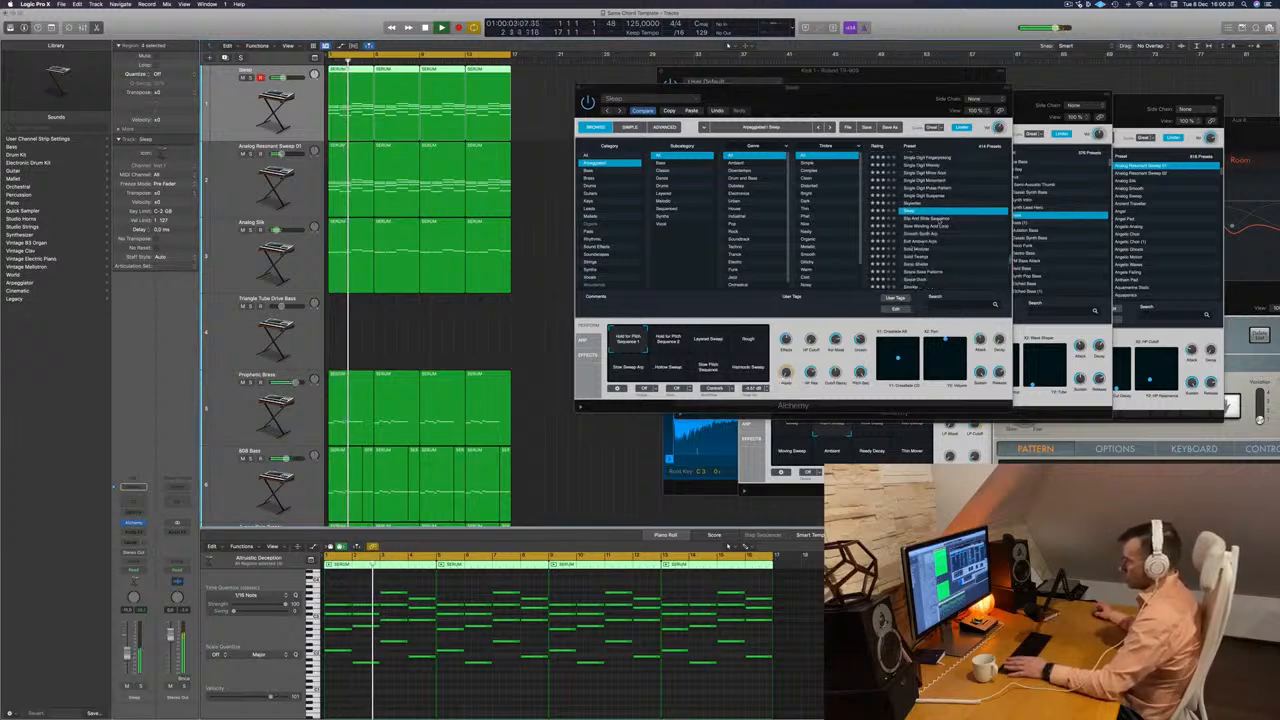
key(Down)
key(Down)
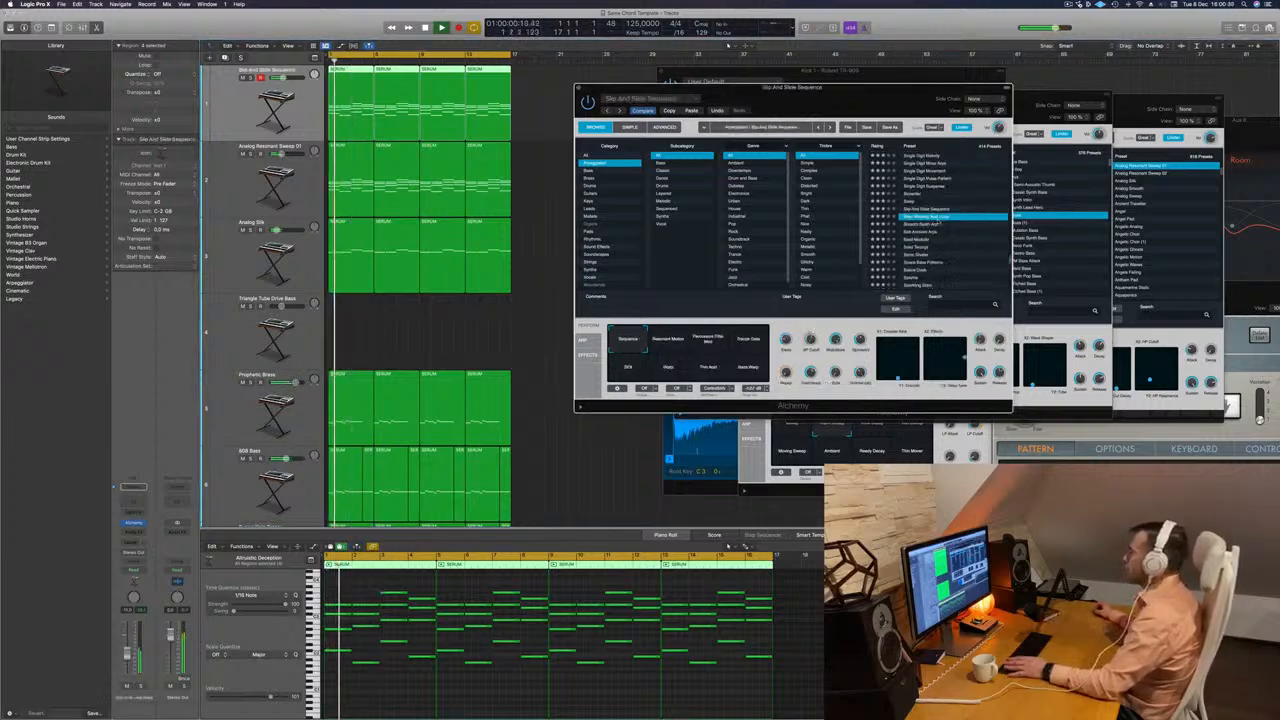
key(Down)
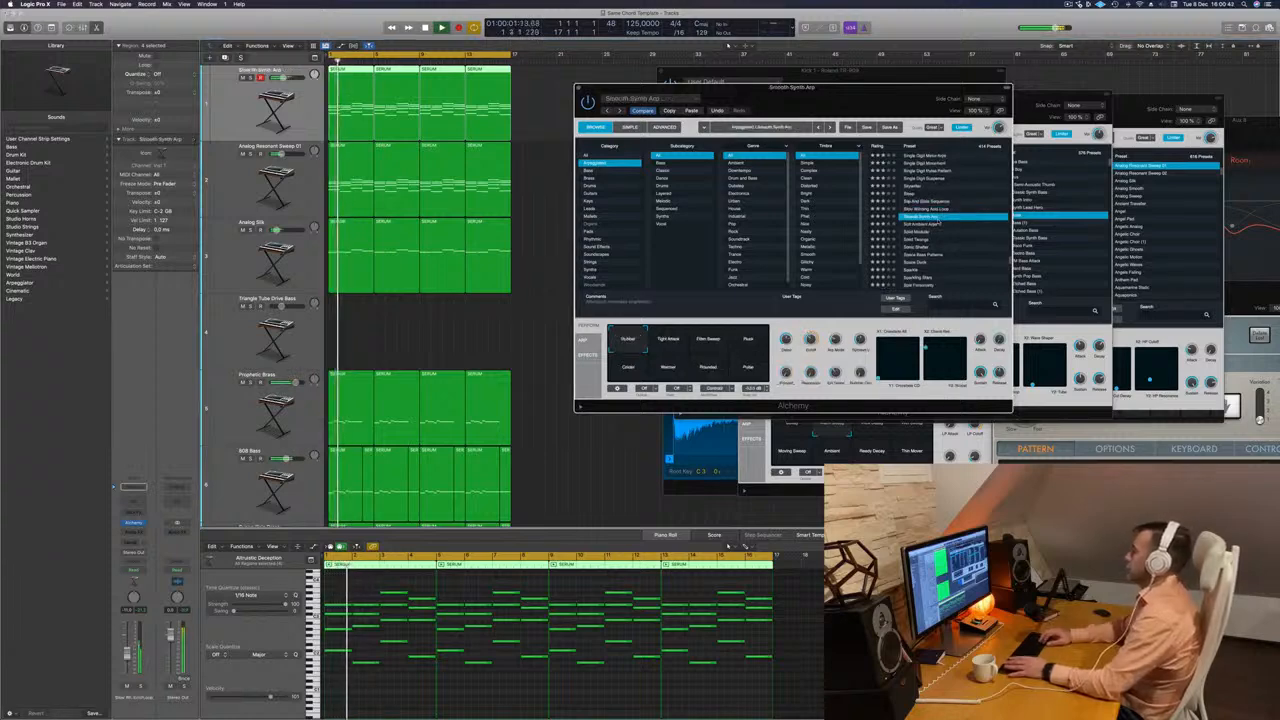
key(Down)
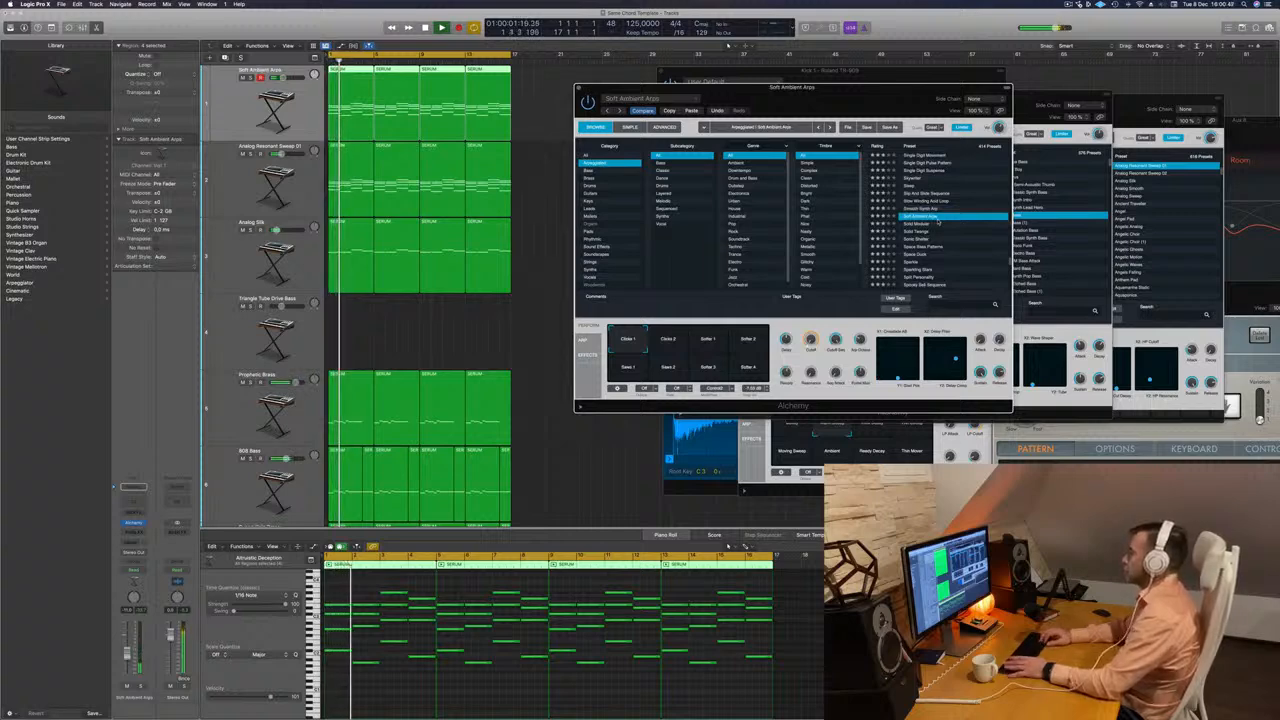
Load the Solid Modular preset with its Warm Delays variation and restart playback to hear it in the mix.
key(Down)
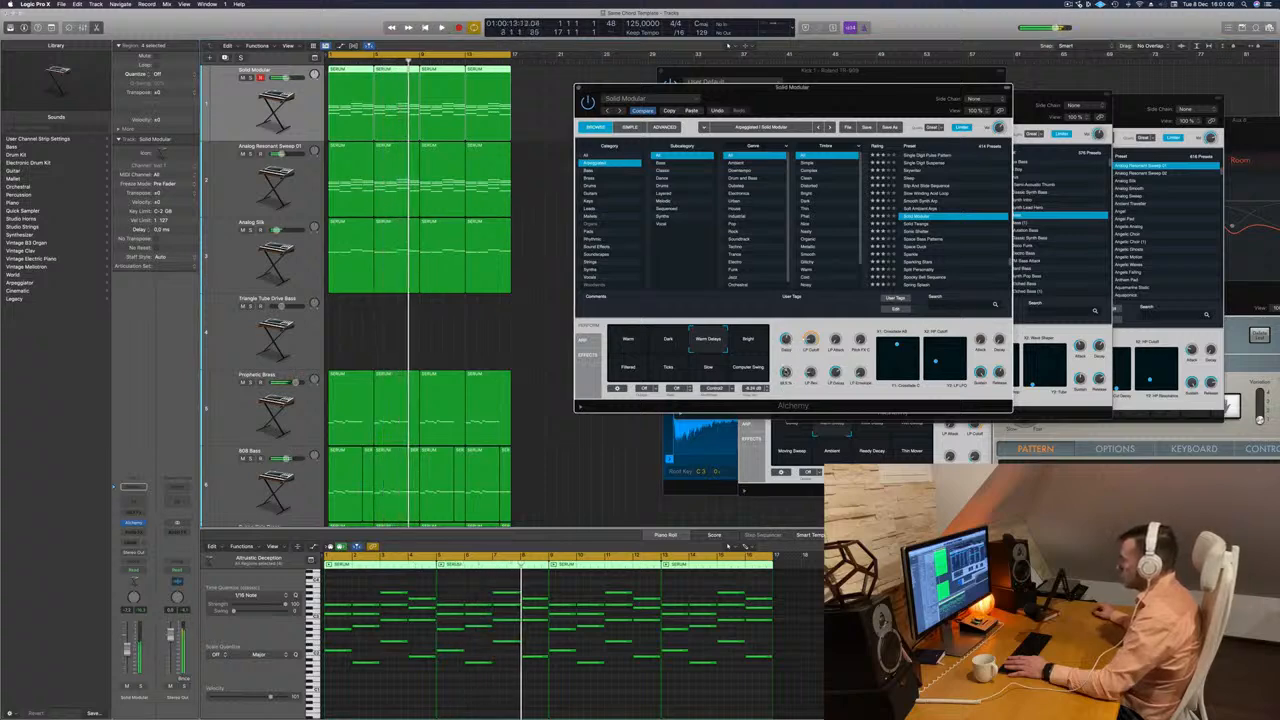
key(Return)
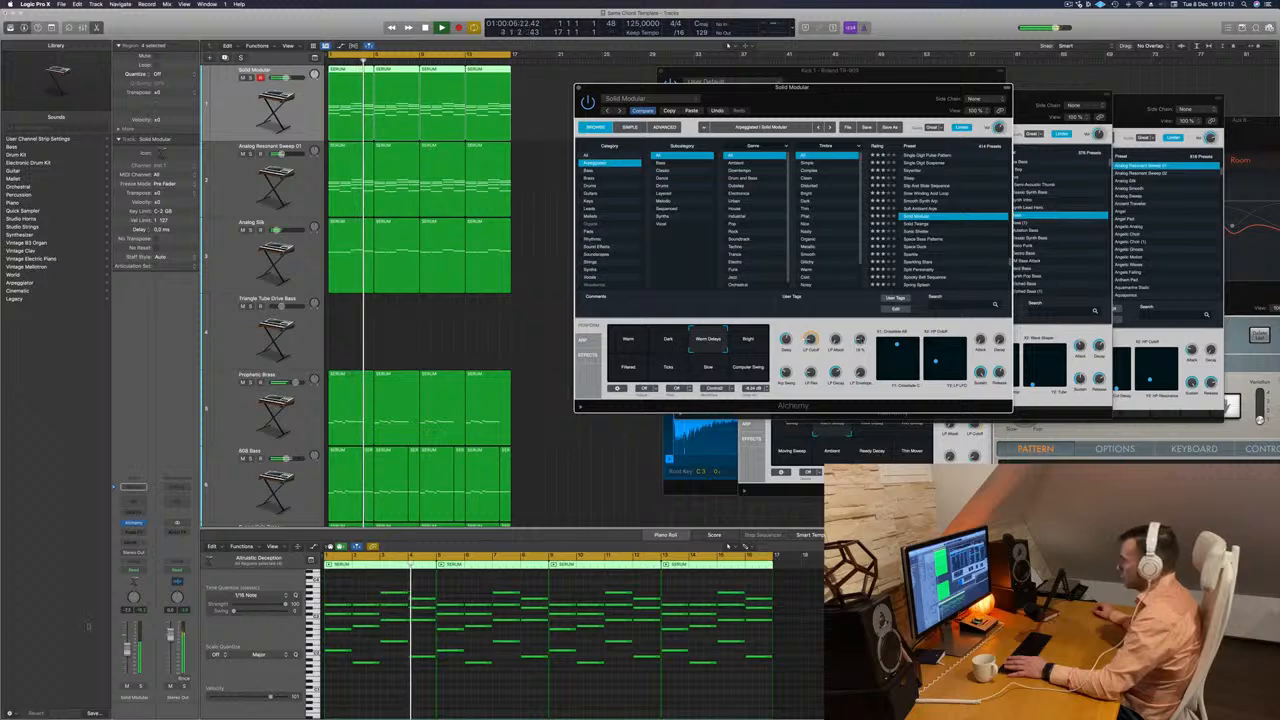
key(Return)
click(127, 648)
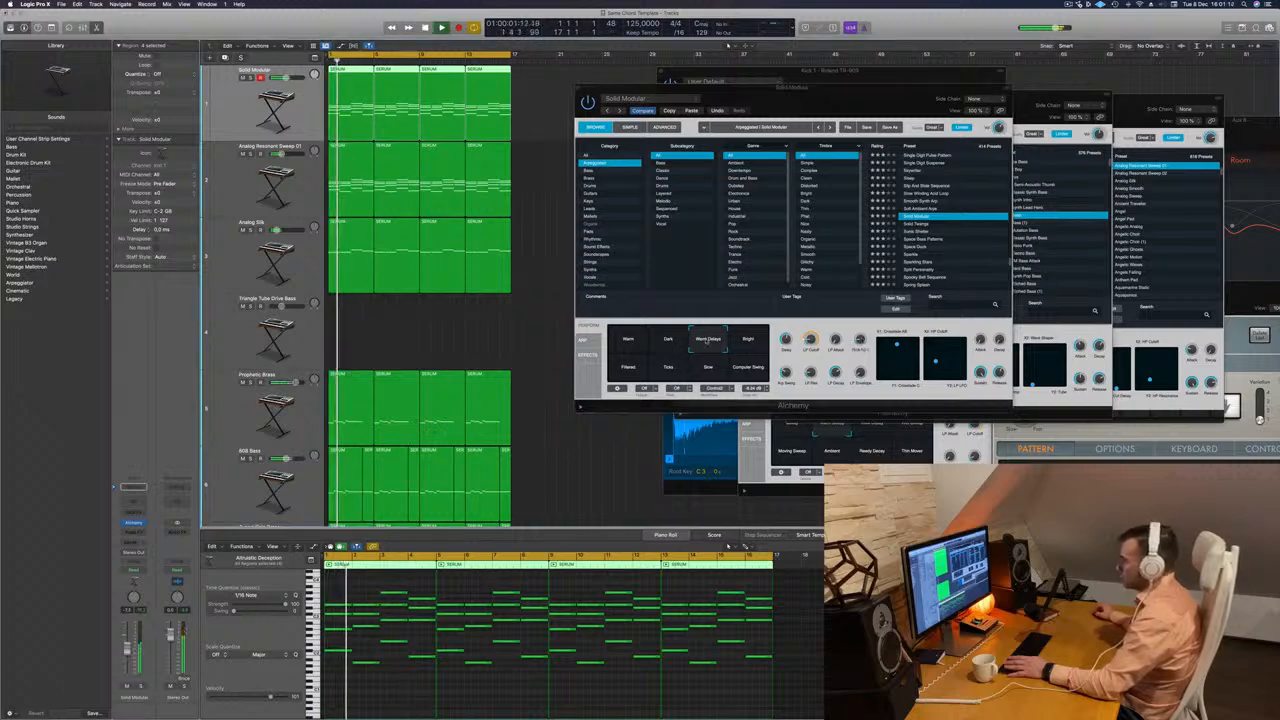
click(860, 339)
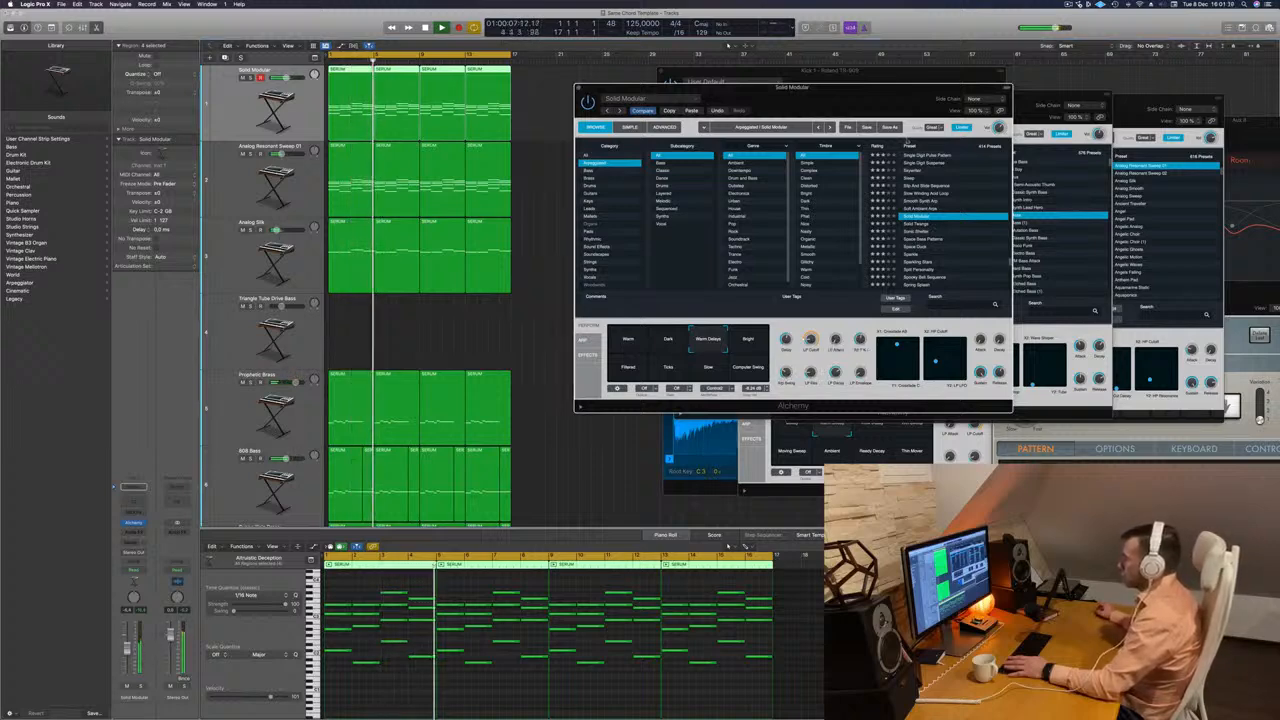
Audition Solid Modular's Bright, Filtered, Ticks, Slow, Computer Swing and Dark variations, and load the Solid Twangs preset.
drag(882, 90, 866, 84)
key(space)
key(space)
click(732, 337)
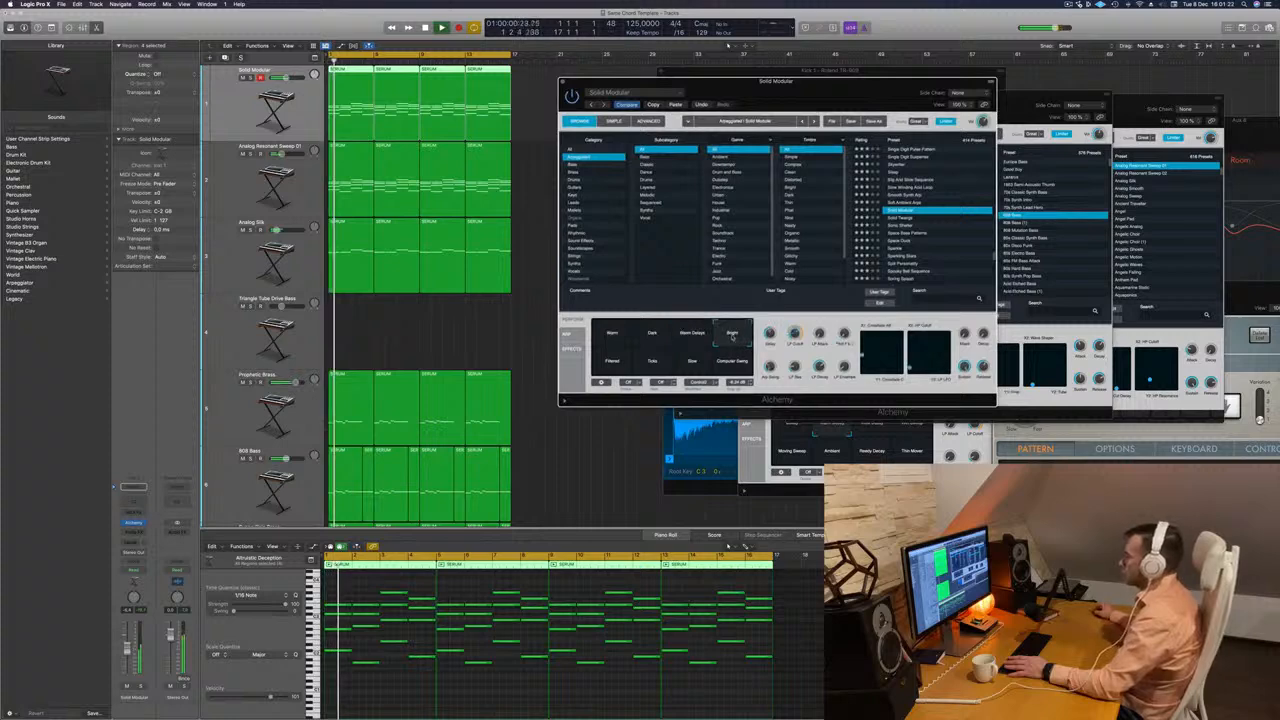
click(610, 361)
click(652, 361)
click(692, 362)
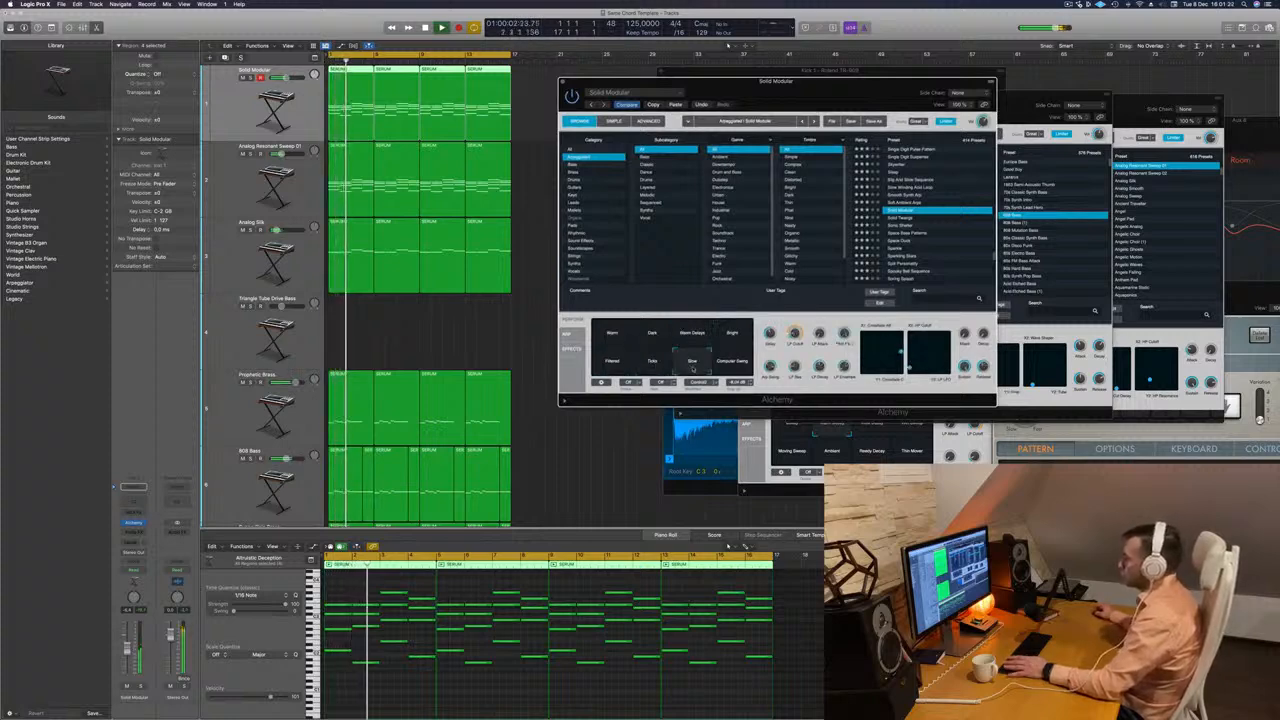
click(732, 361)
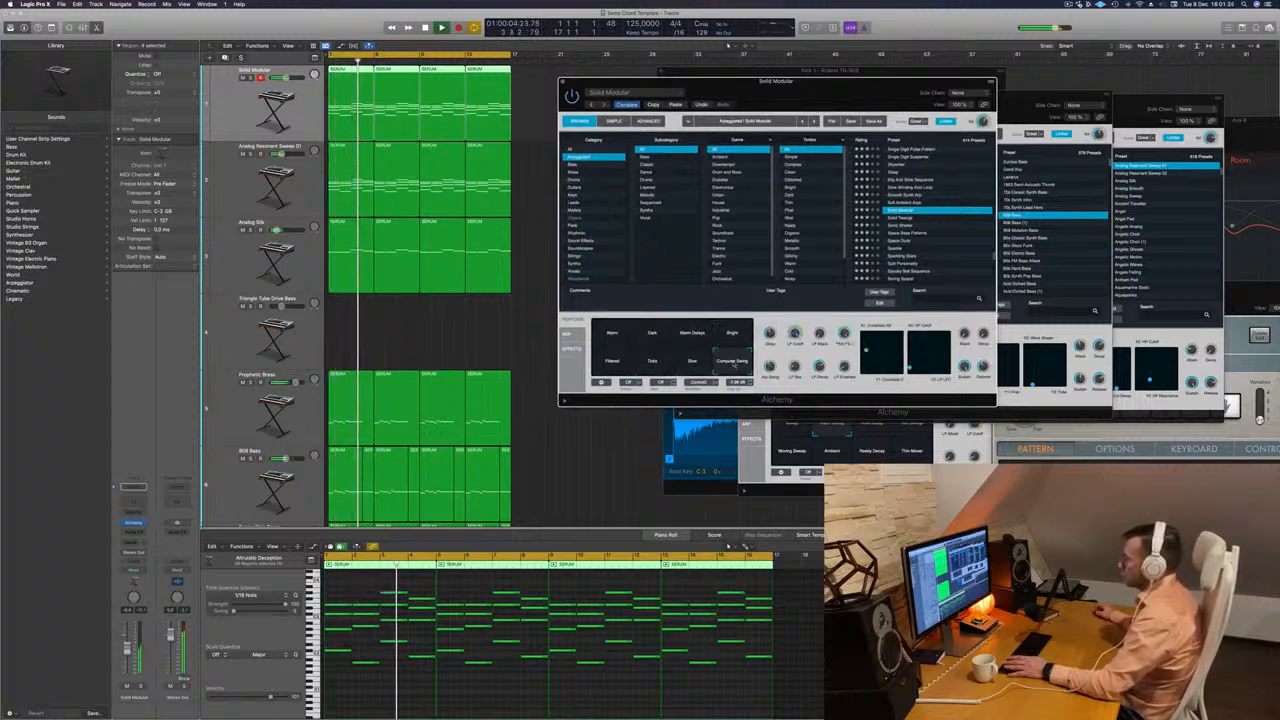
click(652, 333)
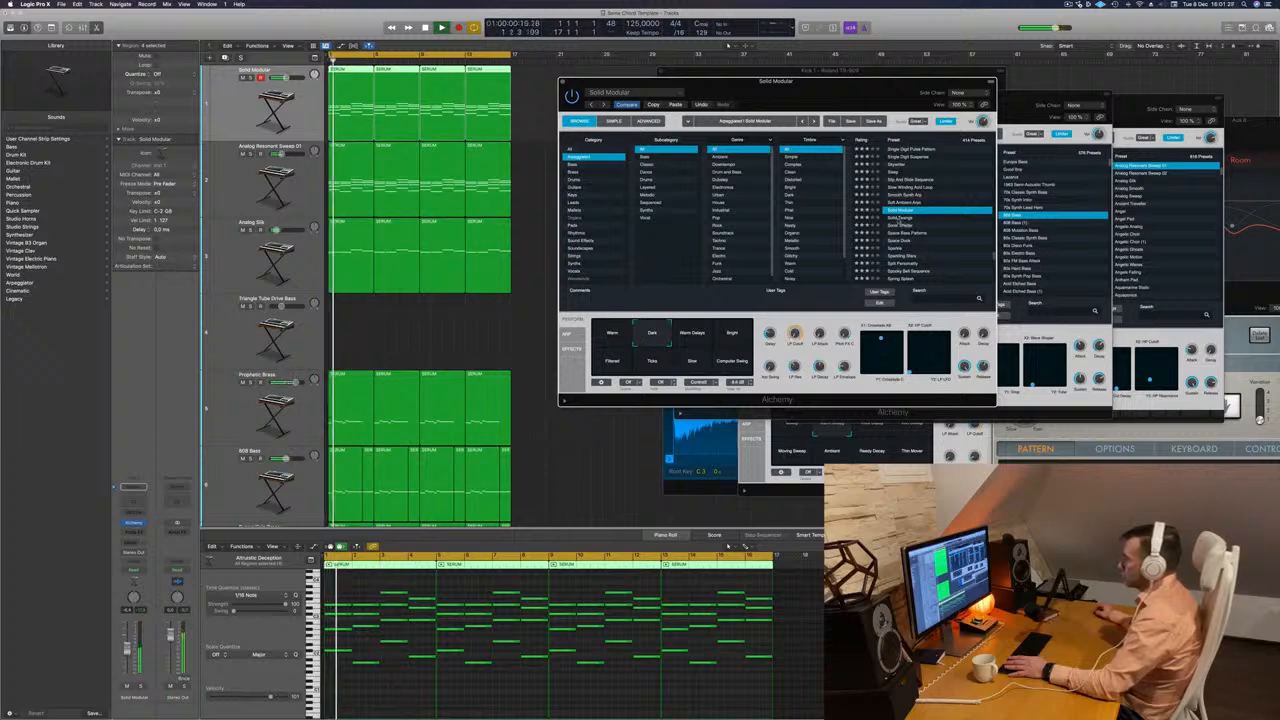
click(899, 219)
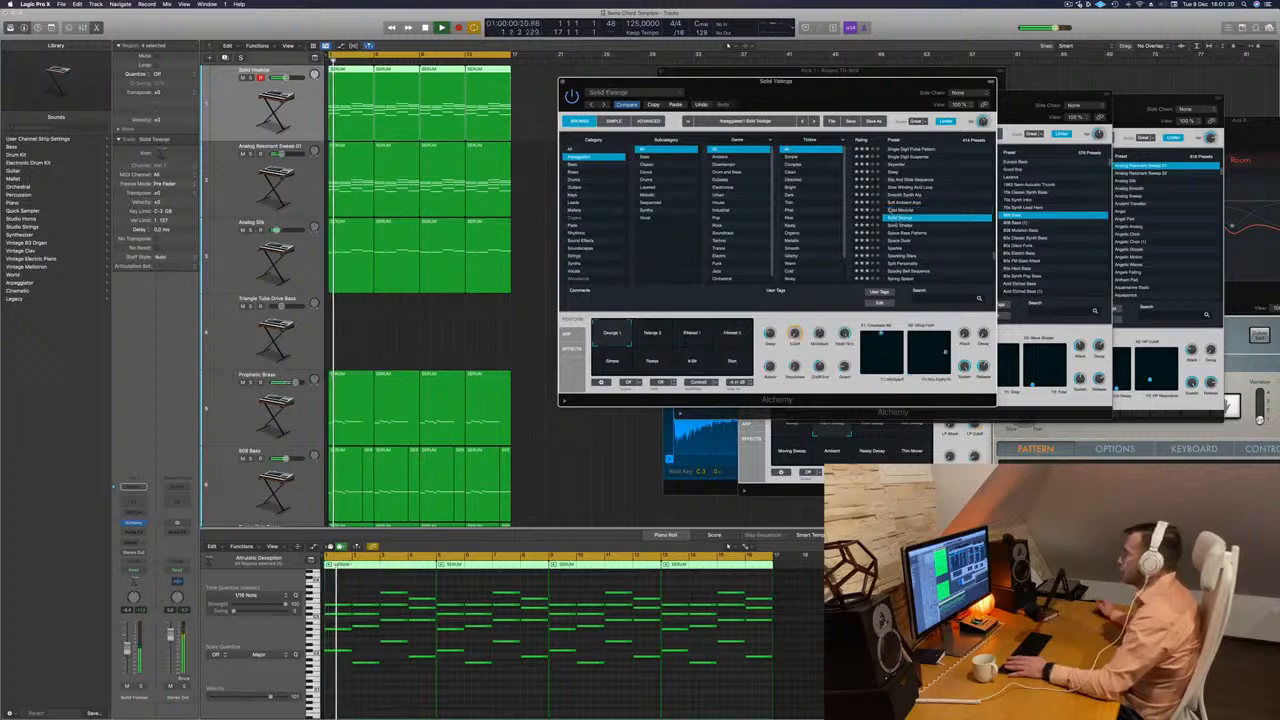
Audition the arpeggiated Alchemy presets from Sonic Shelter and Space Bass Patterns through Sparkle to Sparkling Stars during playback.
click(899, 226)
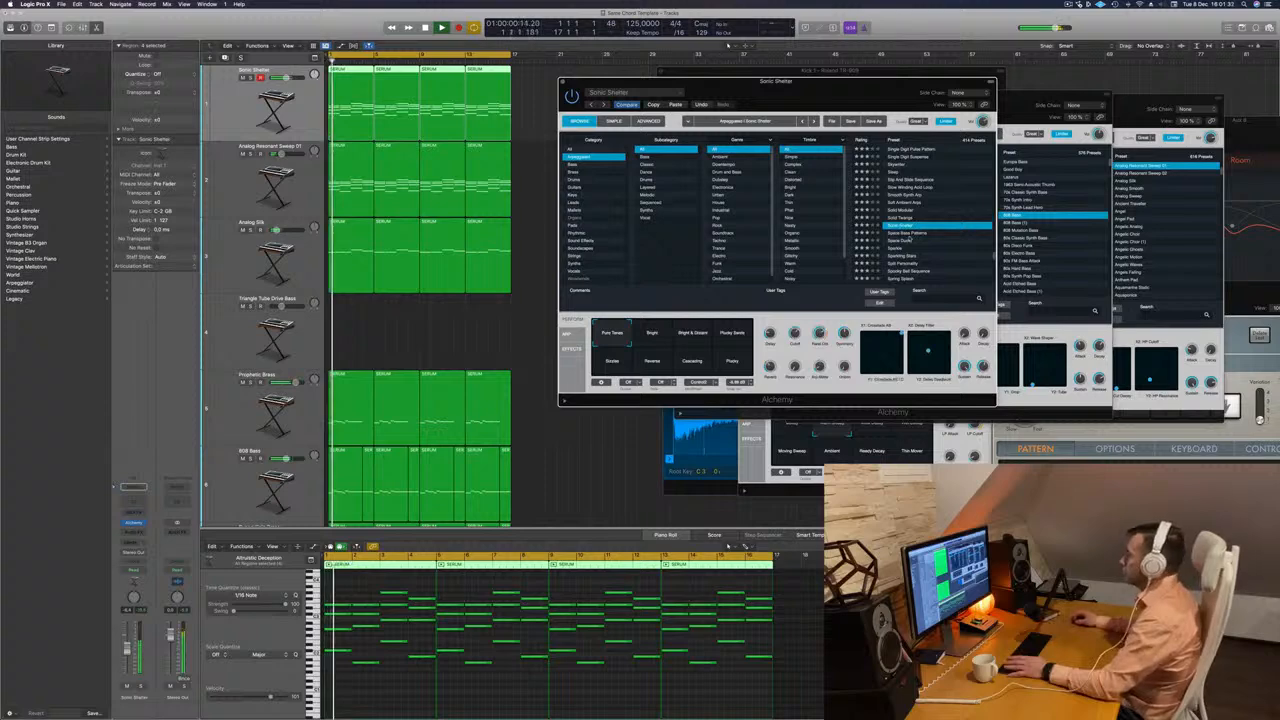
click(909, 233)
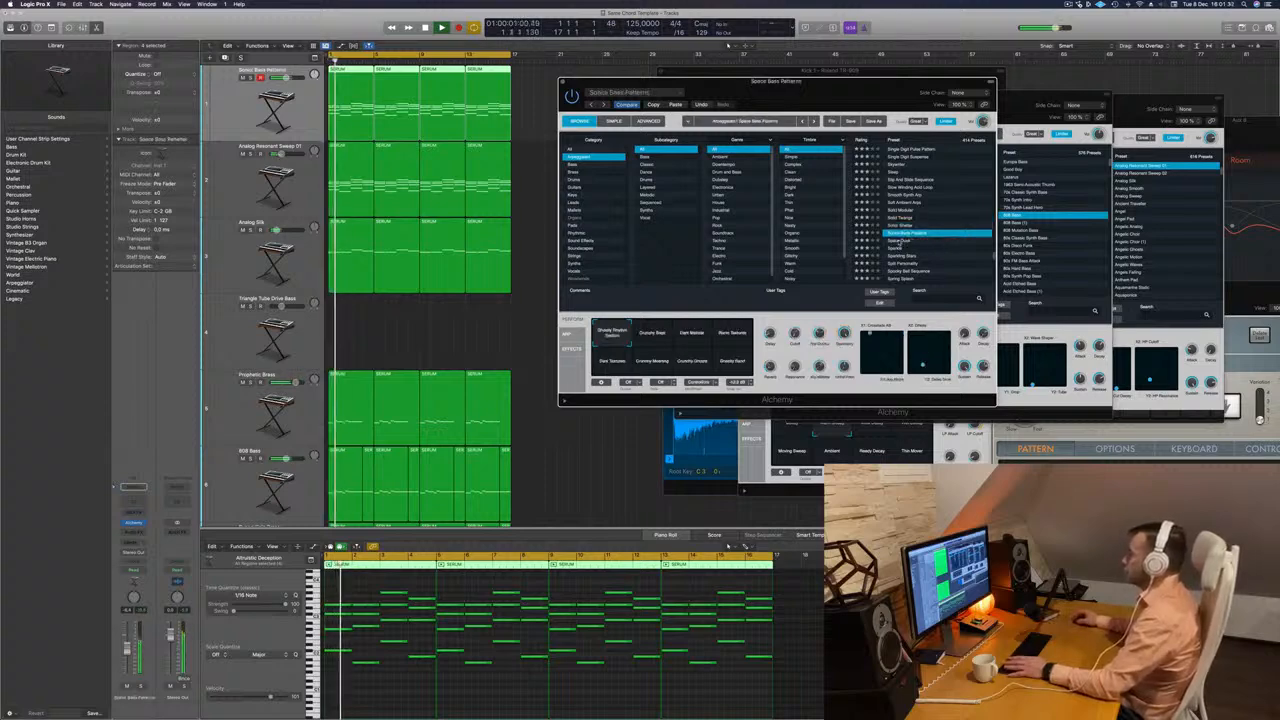
click(901, 241)
click(900, 248)
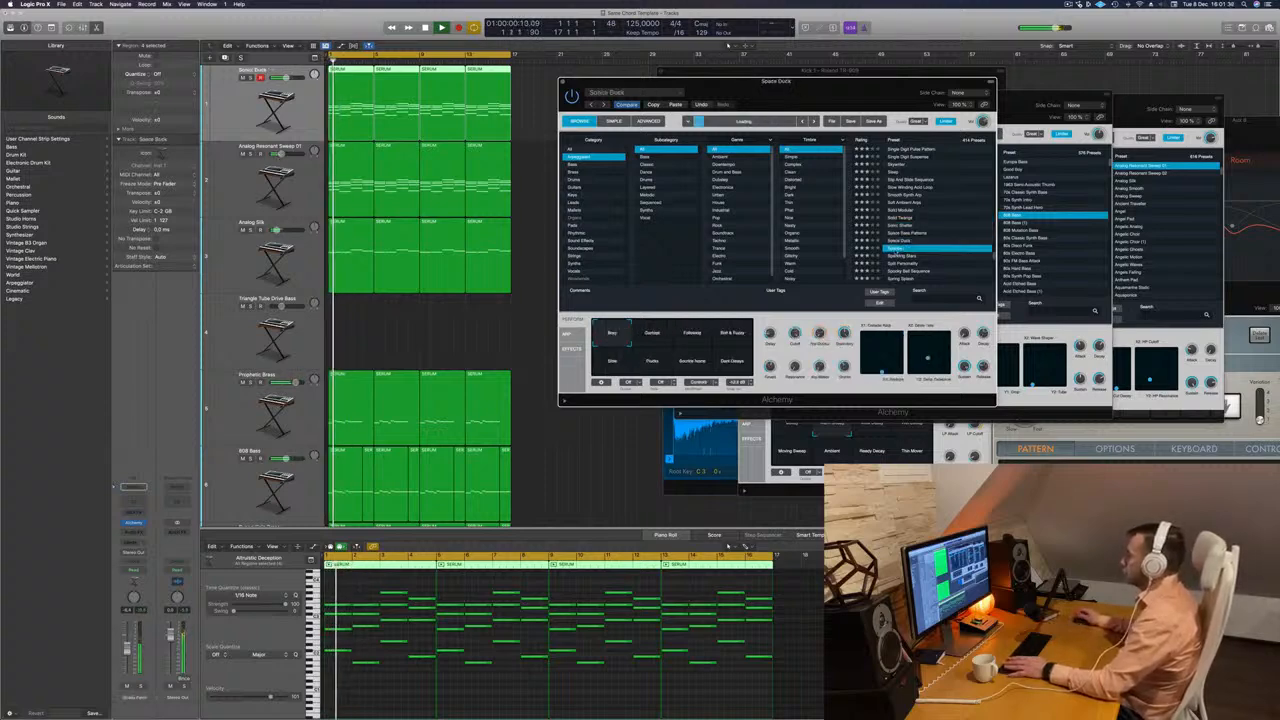
scroll(920, 215, down, 1)
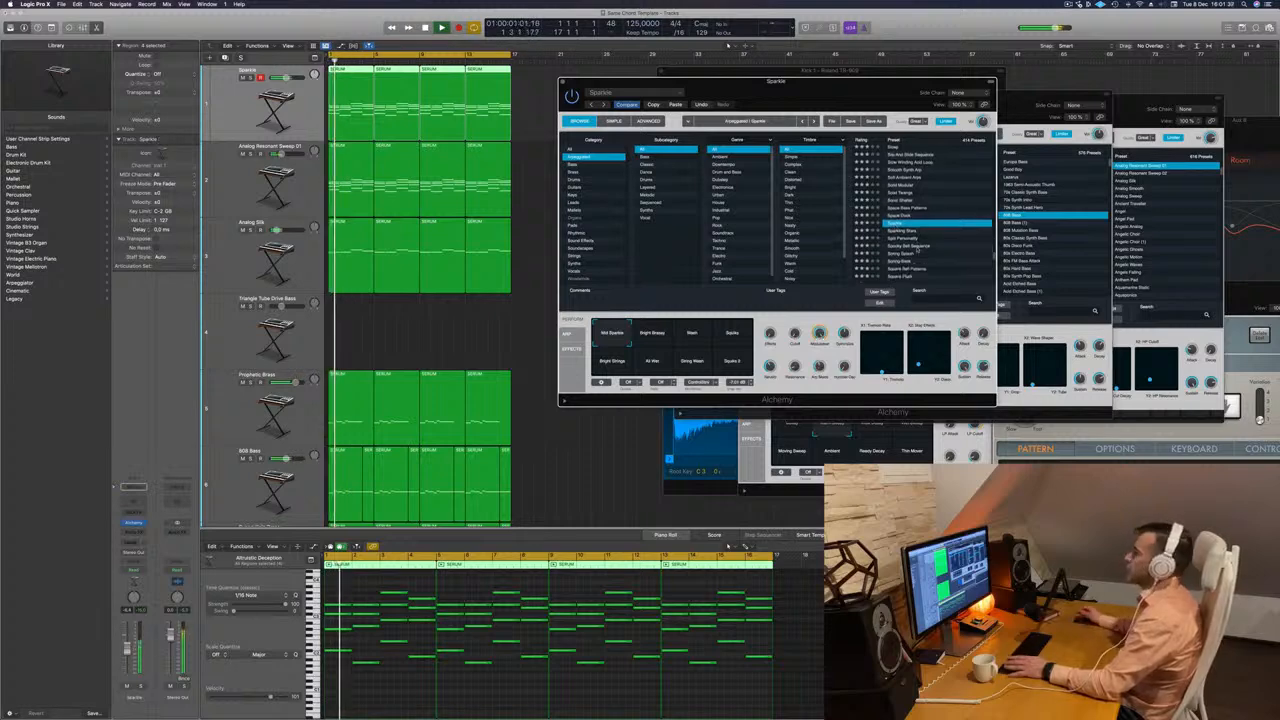
click(903, 231)
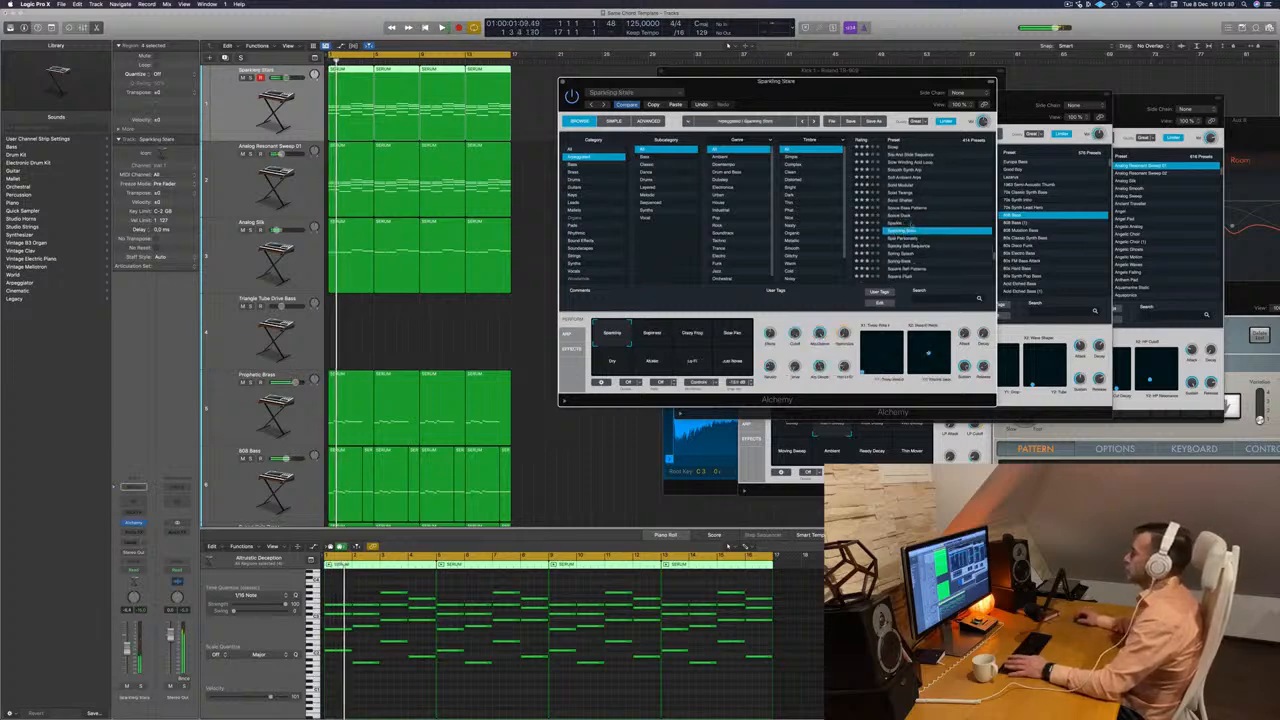
Audition the arpeggiated presets following Sparkling Stars, from the bell sequence to Spring-Back.
scroll(930, 233, down, 1)
click(900, 231)
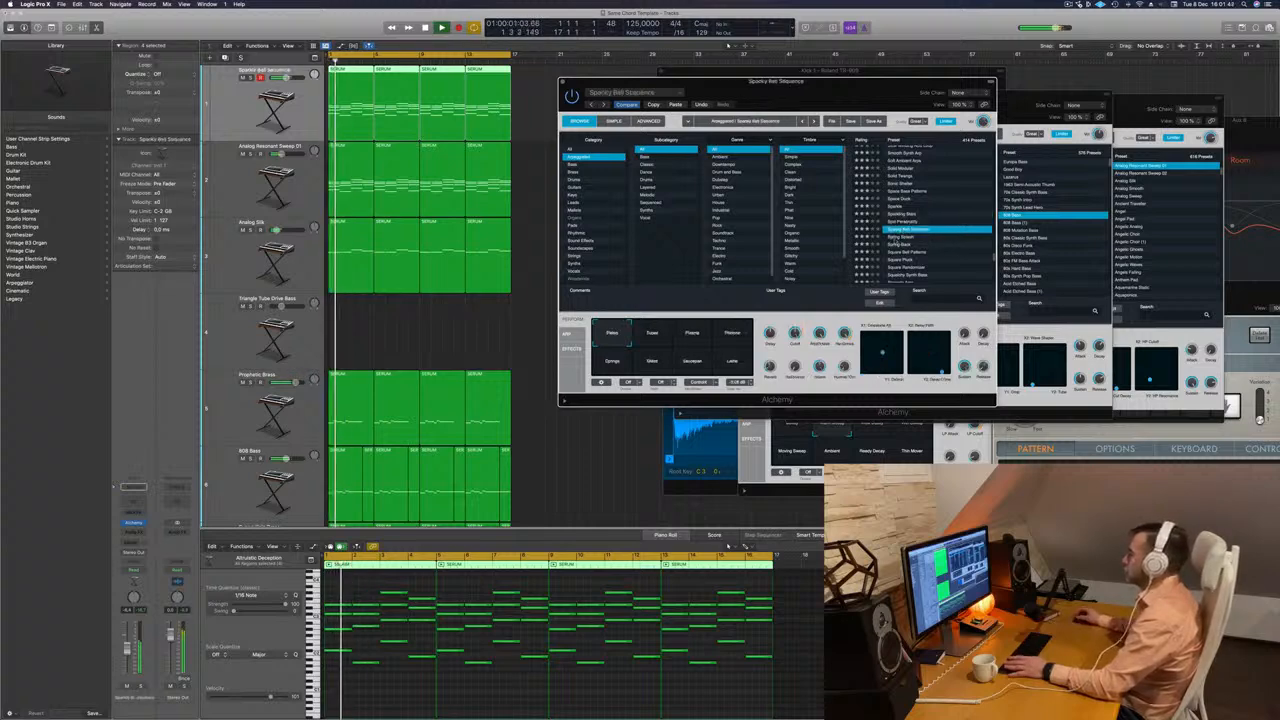
click(899, 238)
click(909, 242)
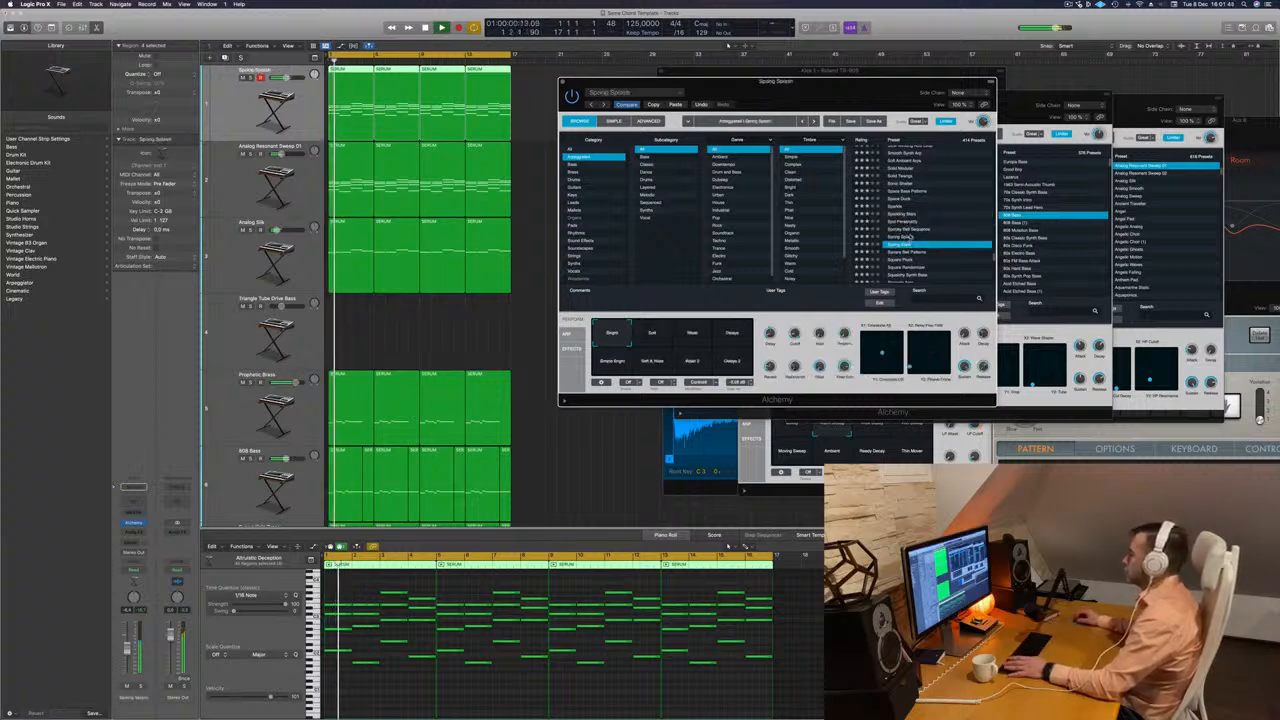
scroll(947, 225, down, 2)
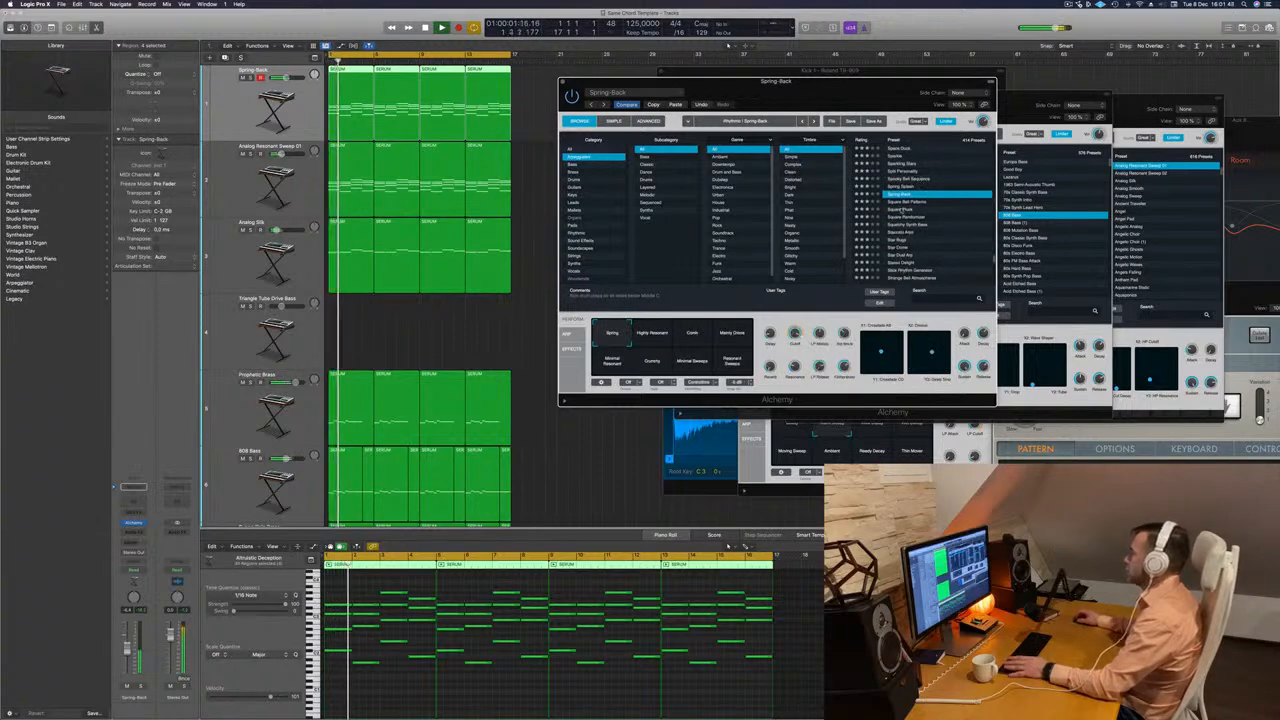
Audition the Square Pluck preset and compare several of its variations, including Octaves.
click(905, 209)
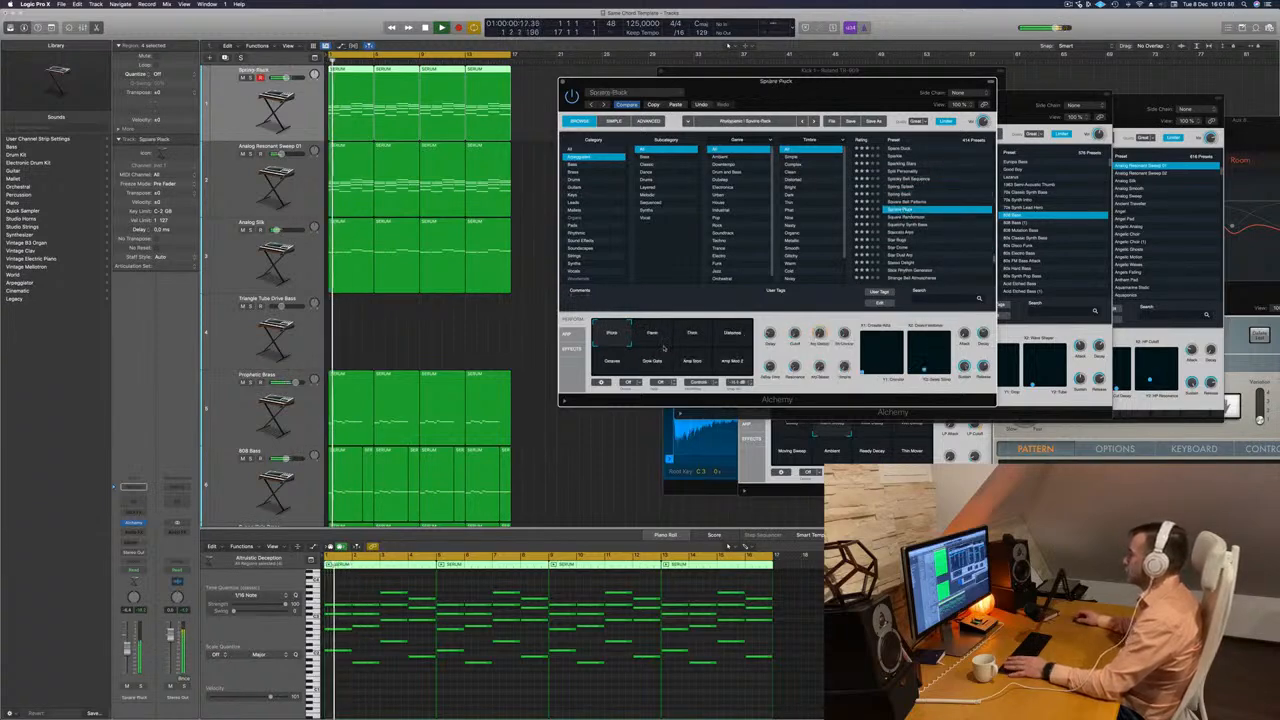
click(653, 341)
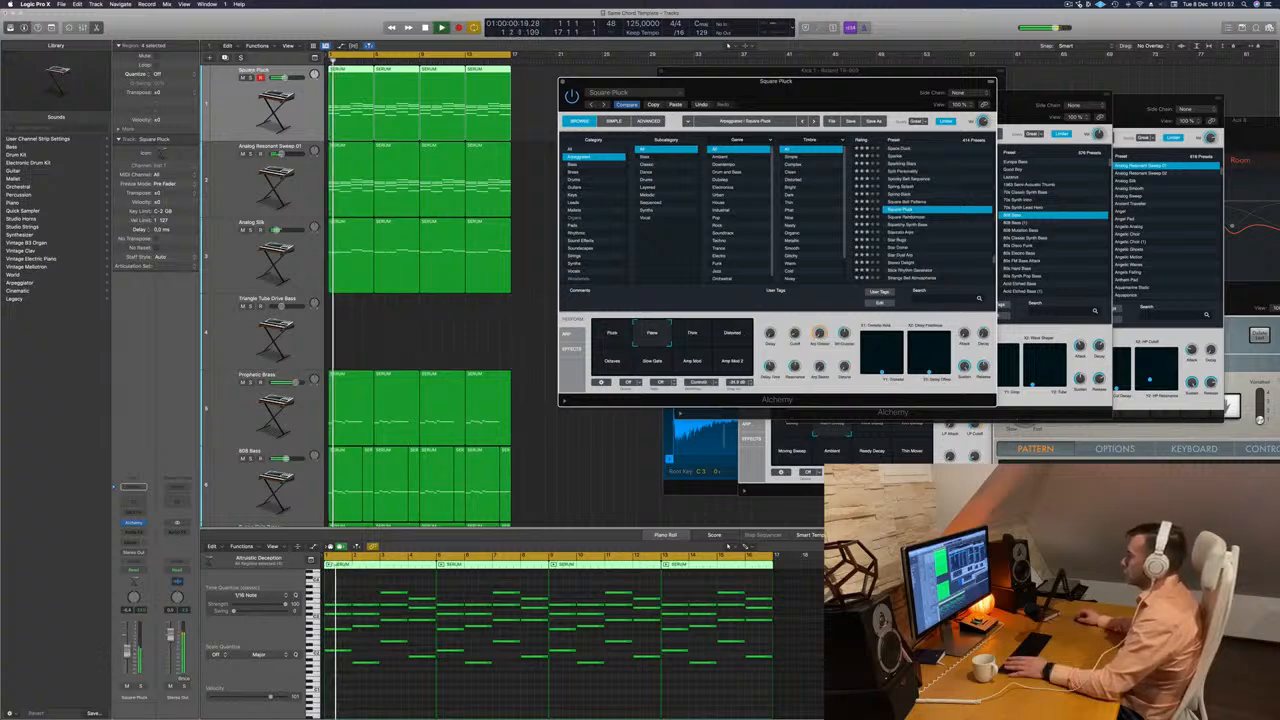
click(694, 340)
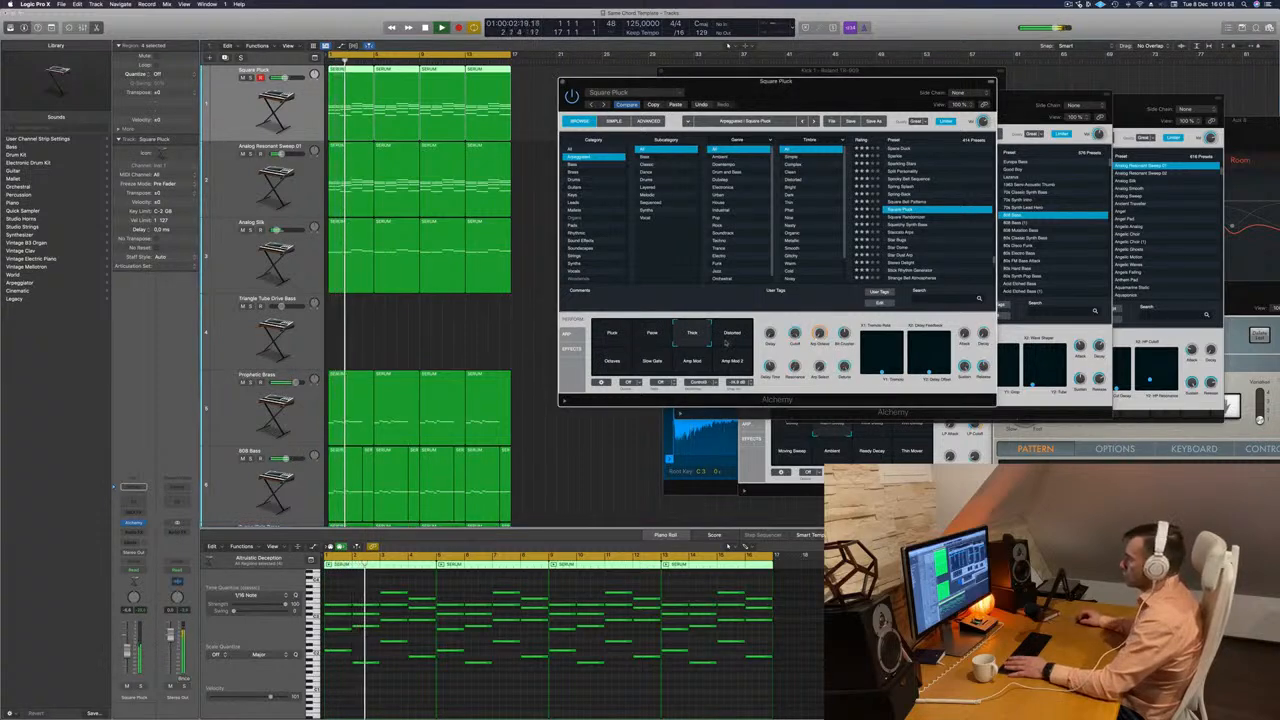
click(606, 366)
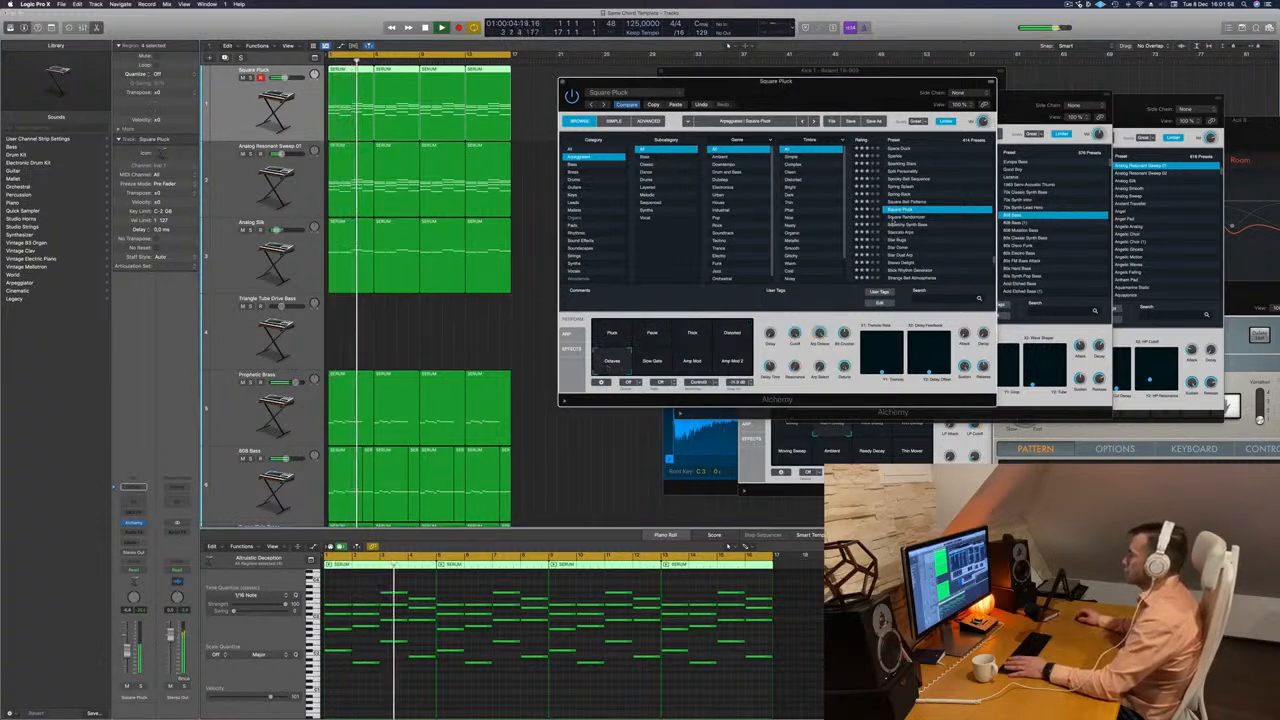
Audition the Square Randomizer, Squelchy Synth Bass, Staccato Arps and Star Bugs presets, restarting playback from the beginning for comparison.
click(893, 219)
key(Return)
click(895, 224)
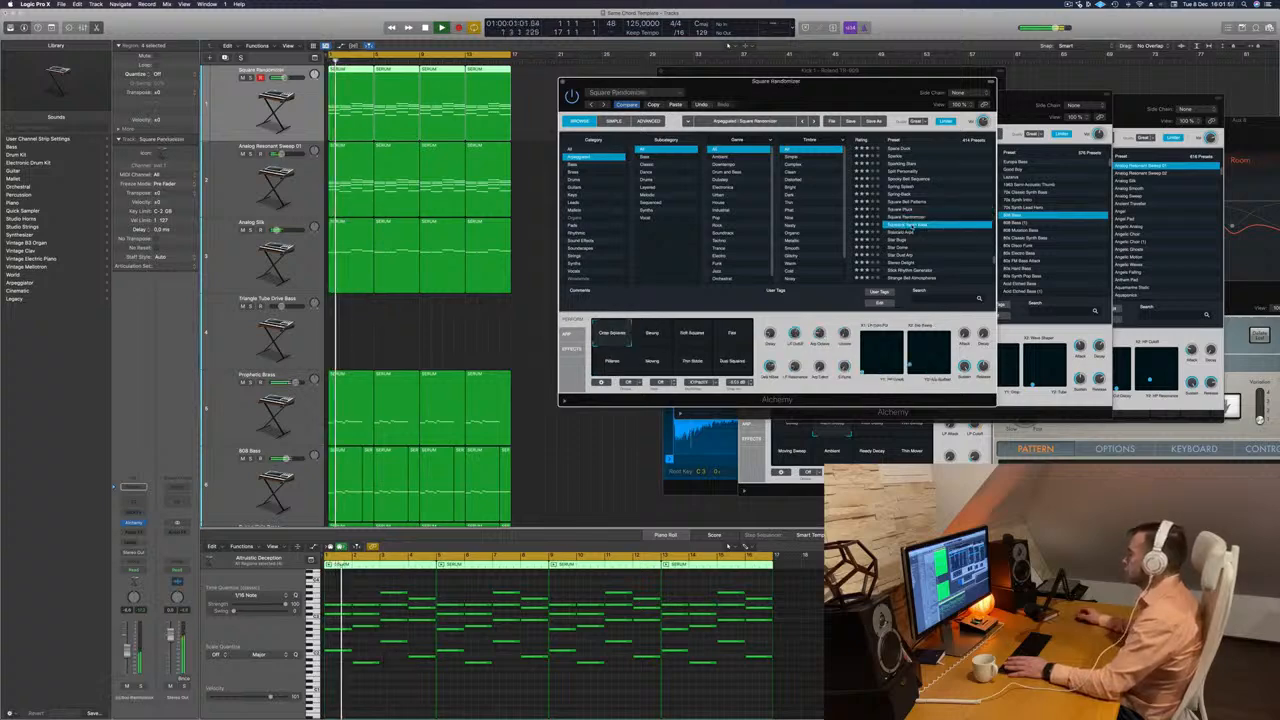
key(Return)
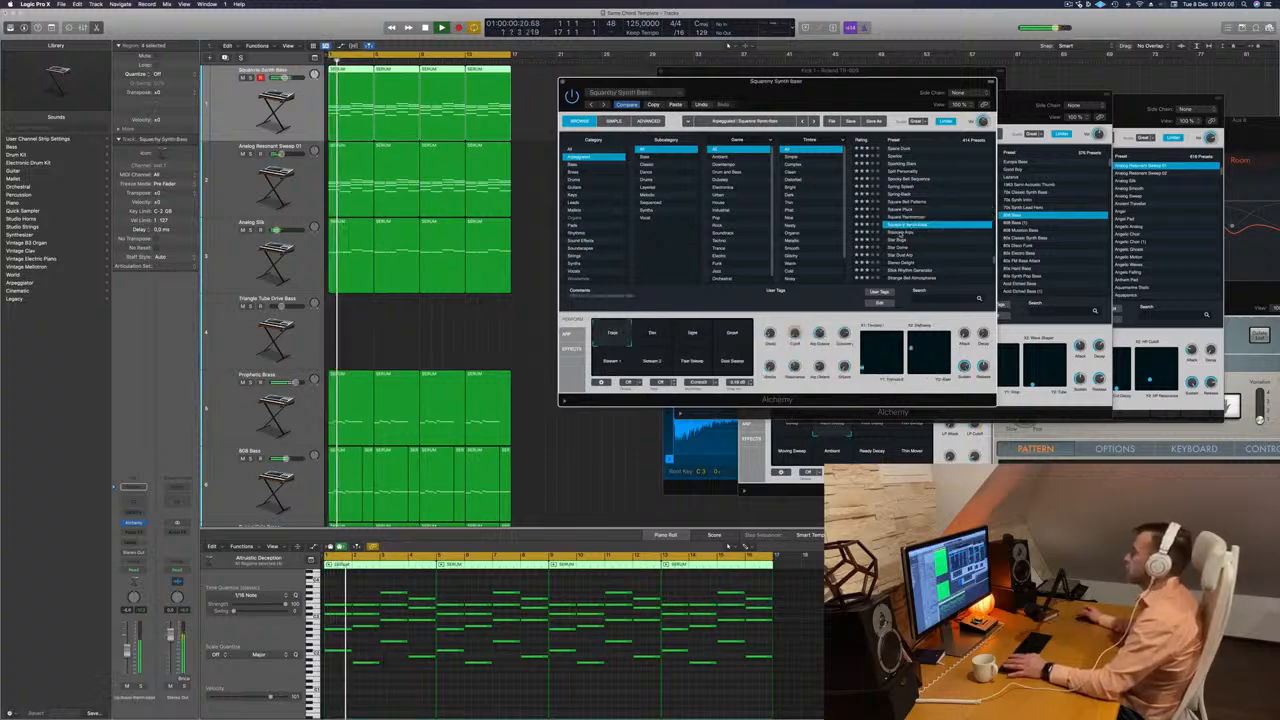
click(895, 232)
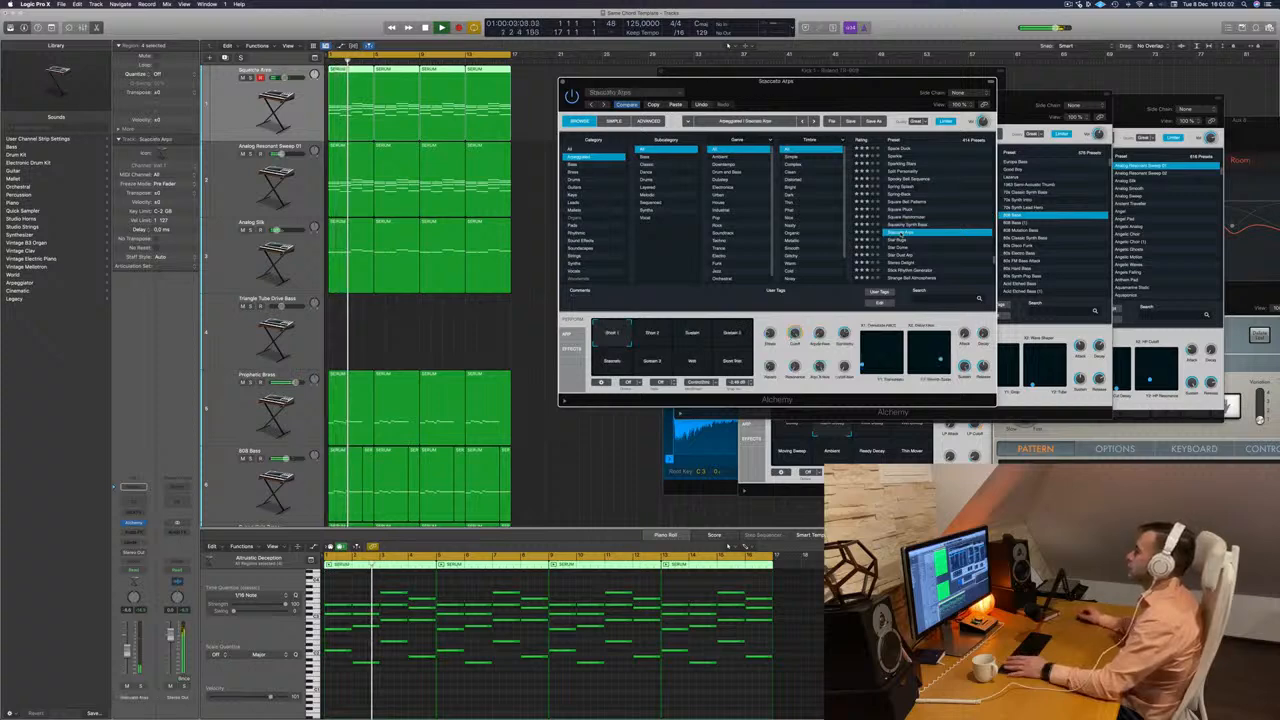
click(896, 241)
scroll(920, 240, down, 3)
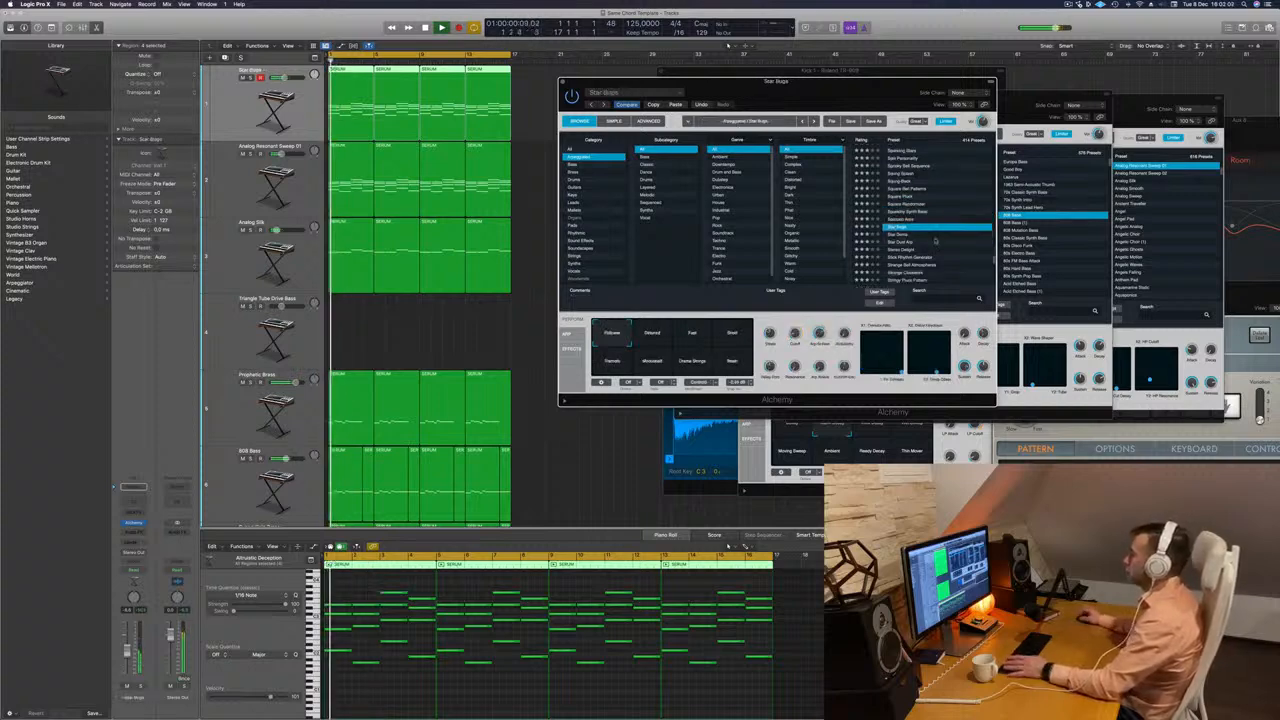
Audition the Star Dome, Stereo Delight, Stick Rhythm Generator and Strange Bell Atmospheres presets.
scroll(937, 240, down, 3)
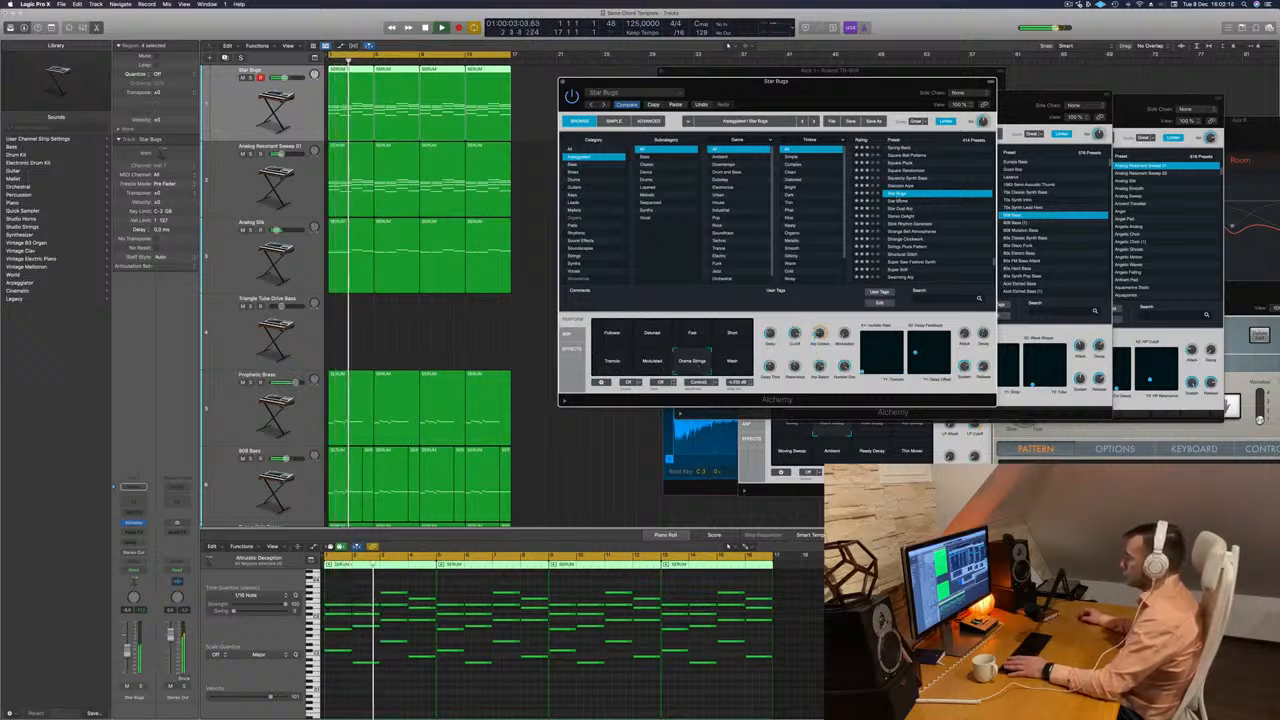
click(905, 202)
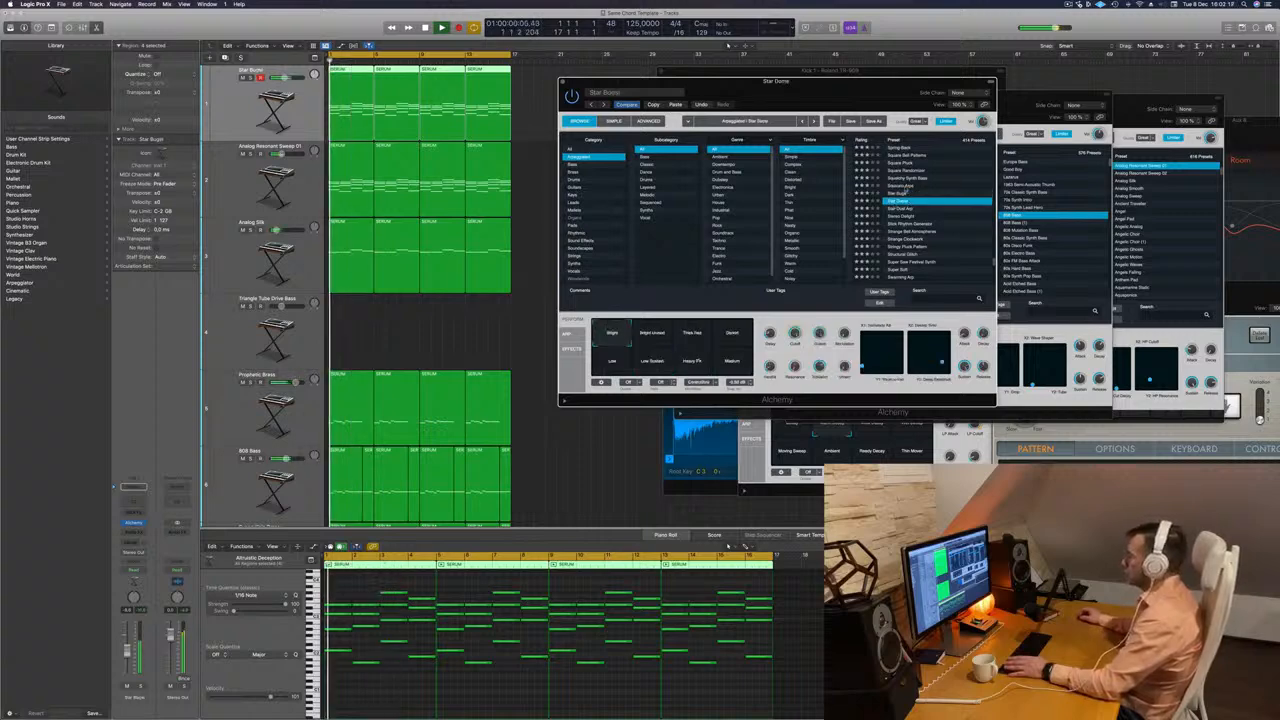
click(896, 217)
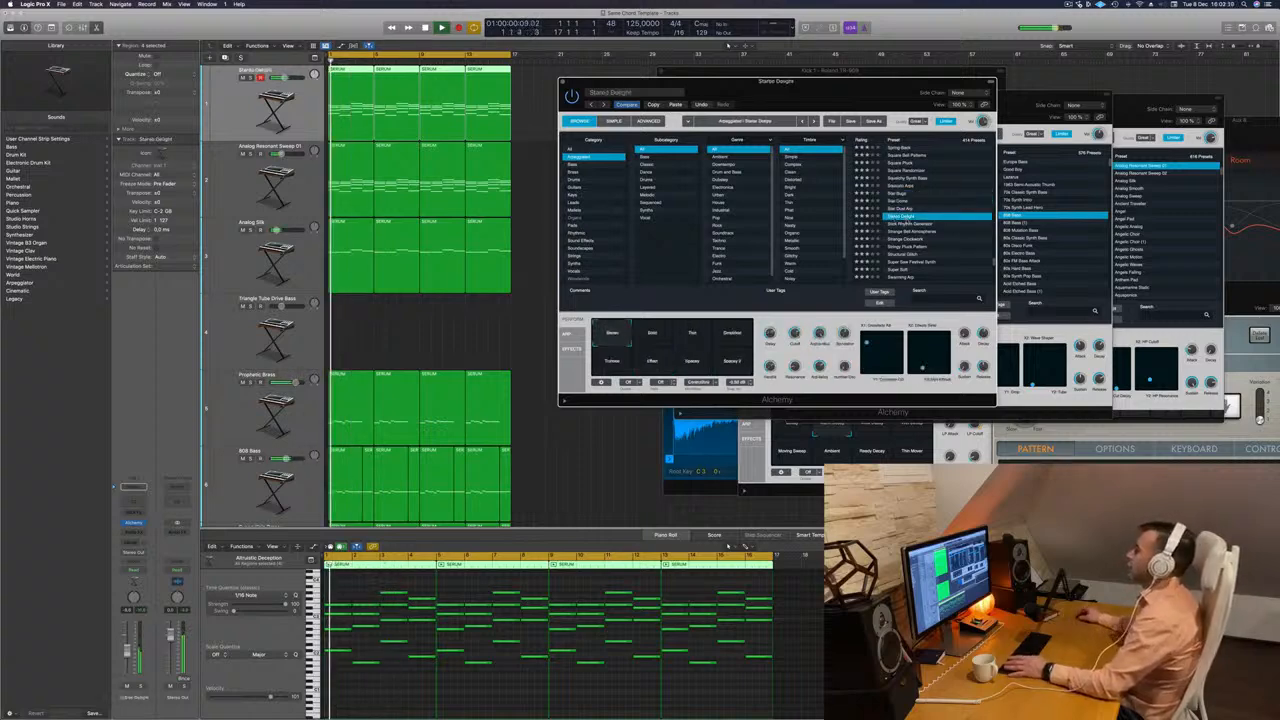
click(905, 224)
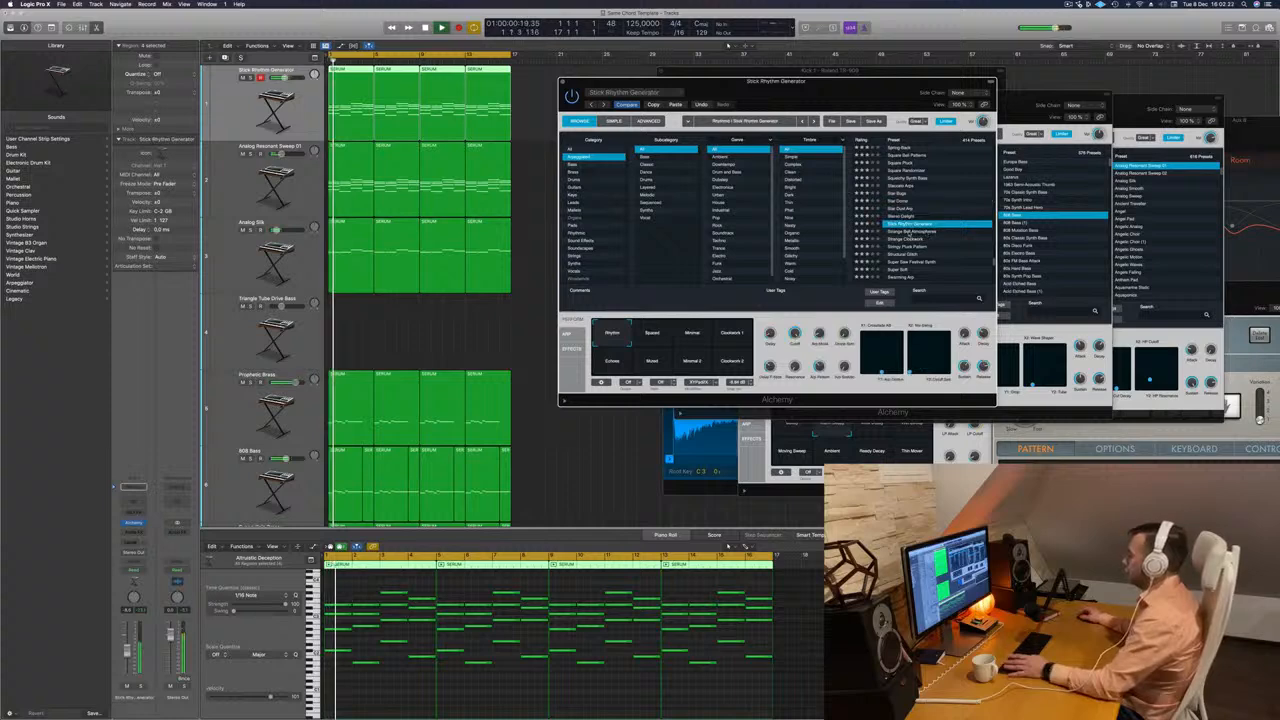
click(905, 231)
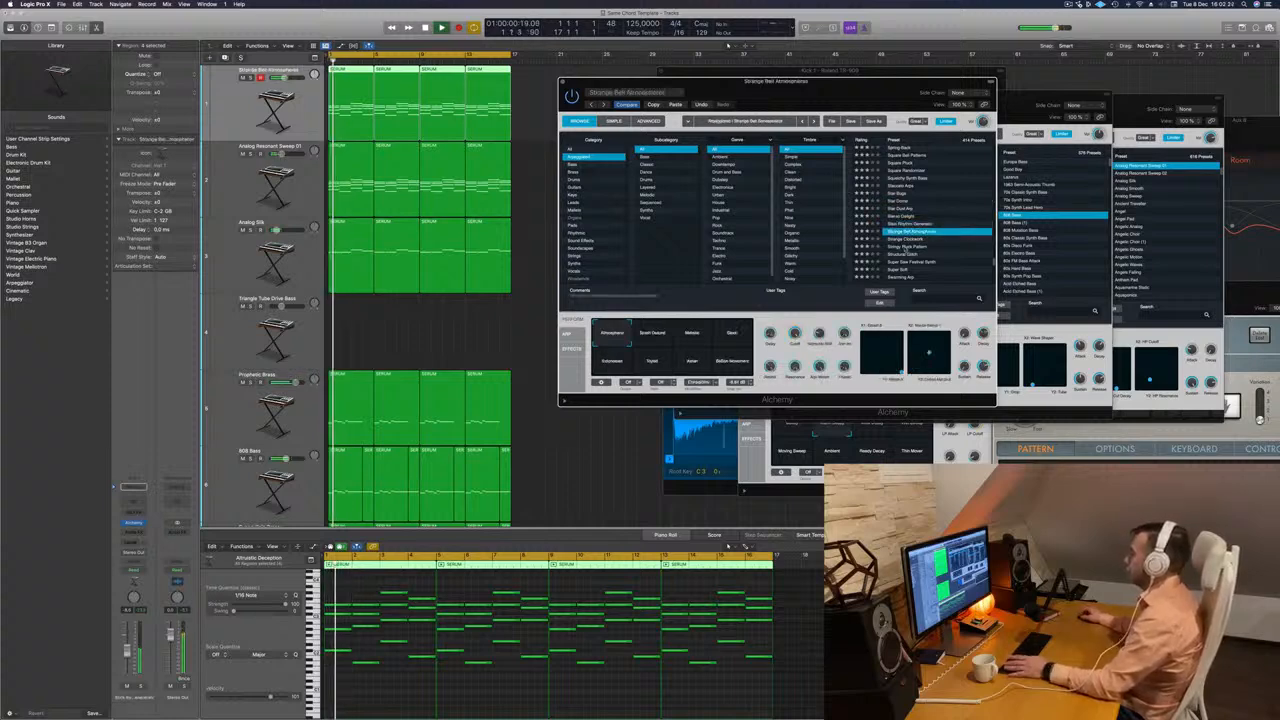
Audition the presets from Stringy Pluck Pattern and Structural Glitch through Swarming Arp to Sweet Gated Layers.
click(905, 246)
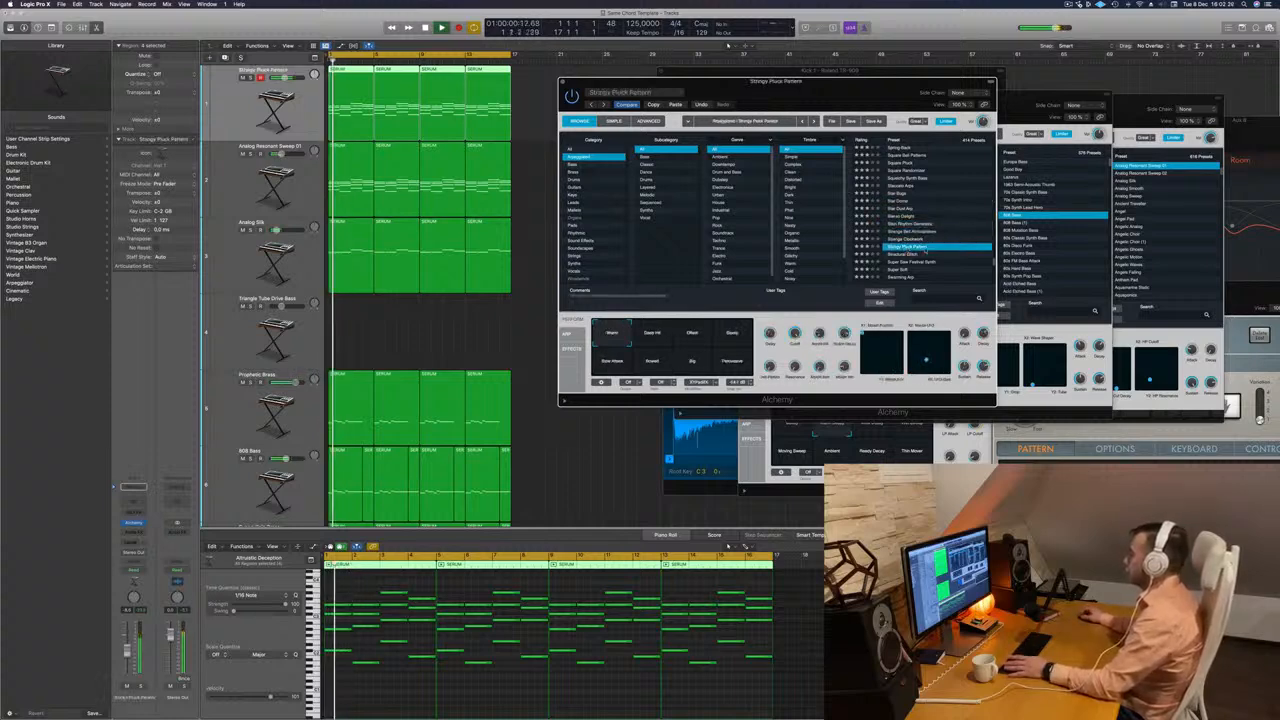
click(940, 254)
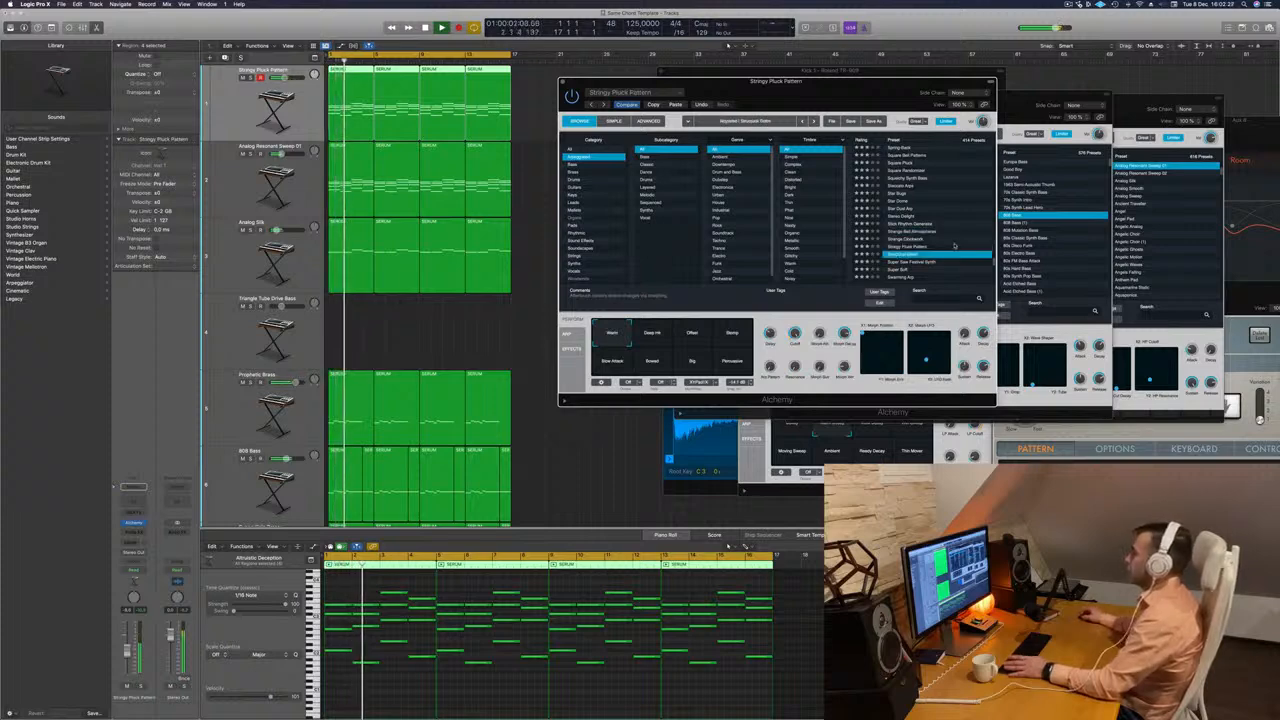
scroll(930, 220, down, 4)
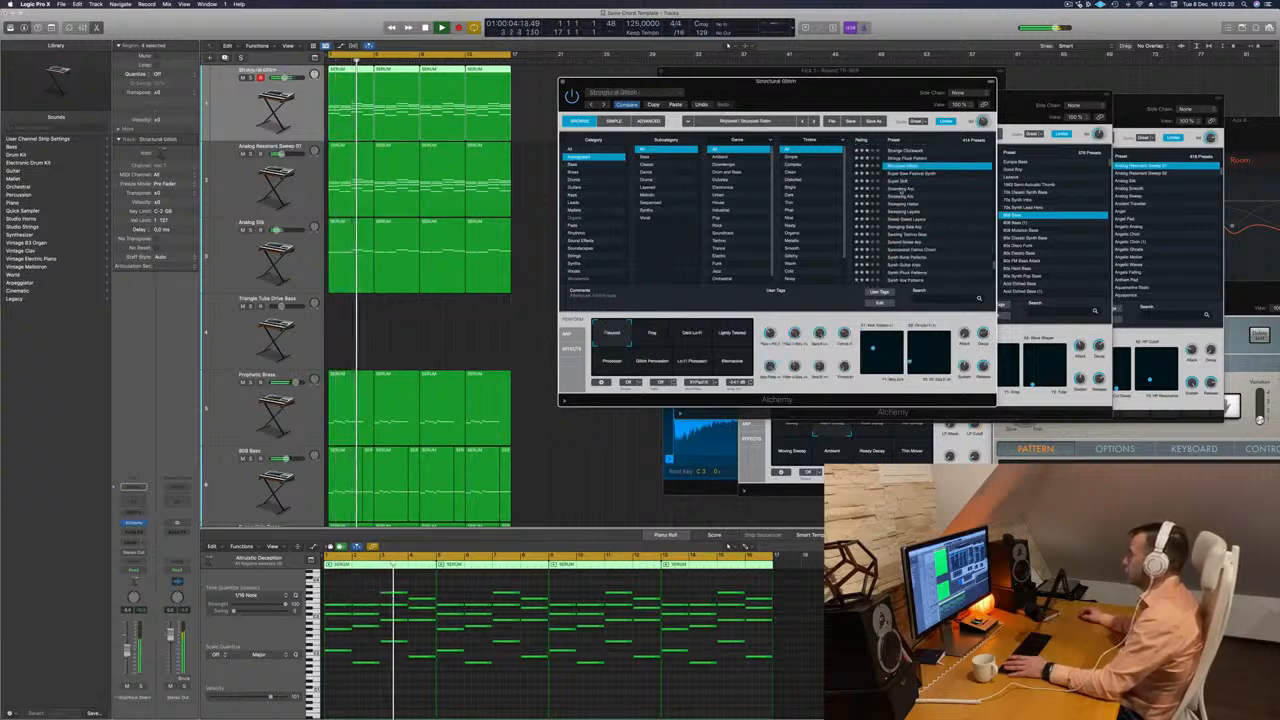
click(905, 189)
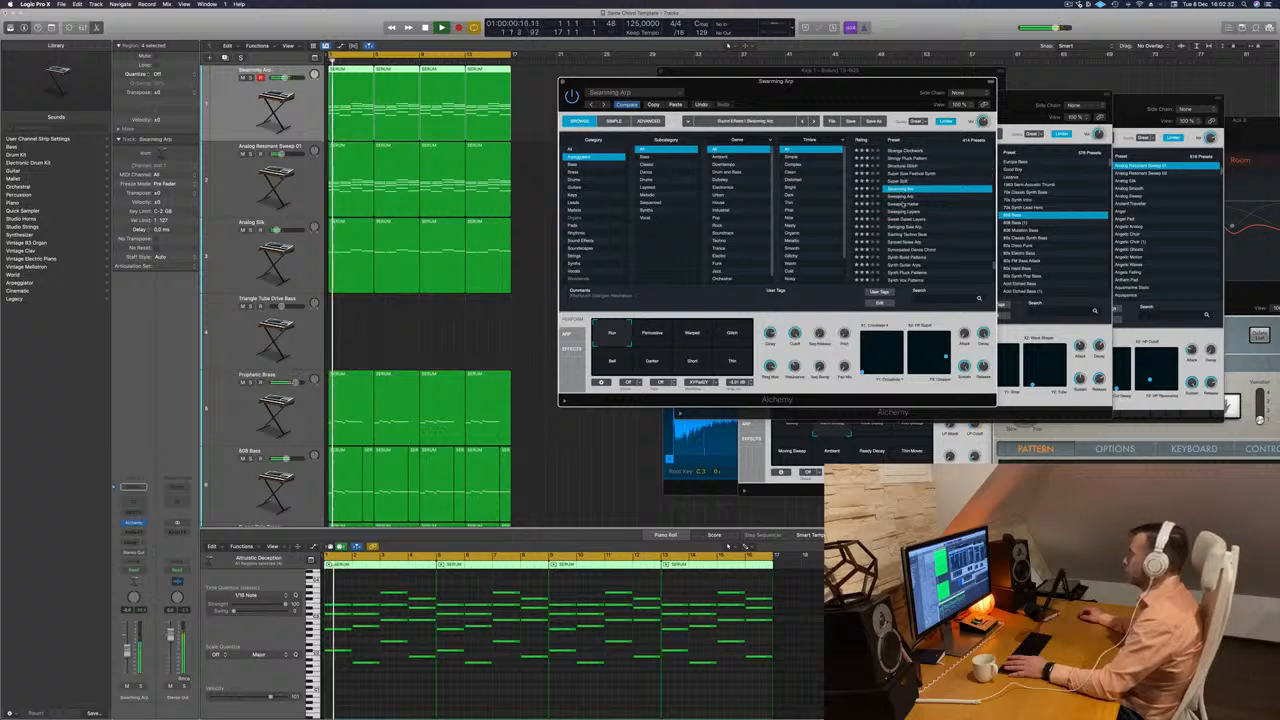
click(903, 204)
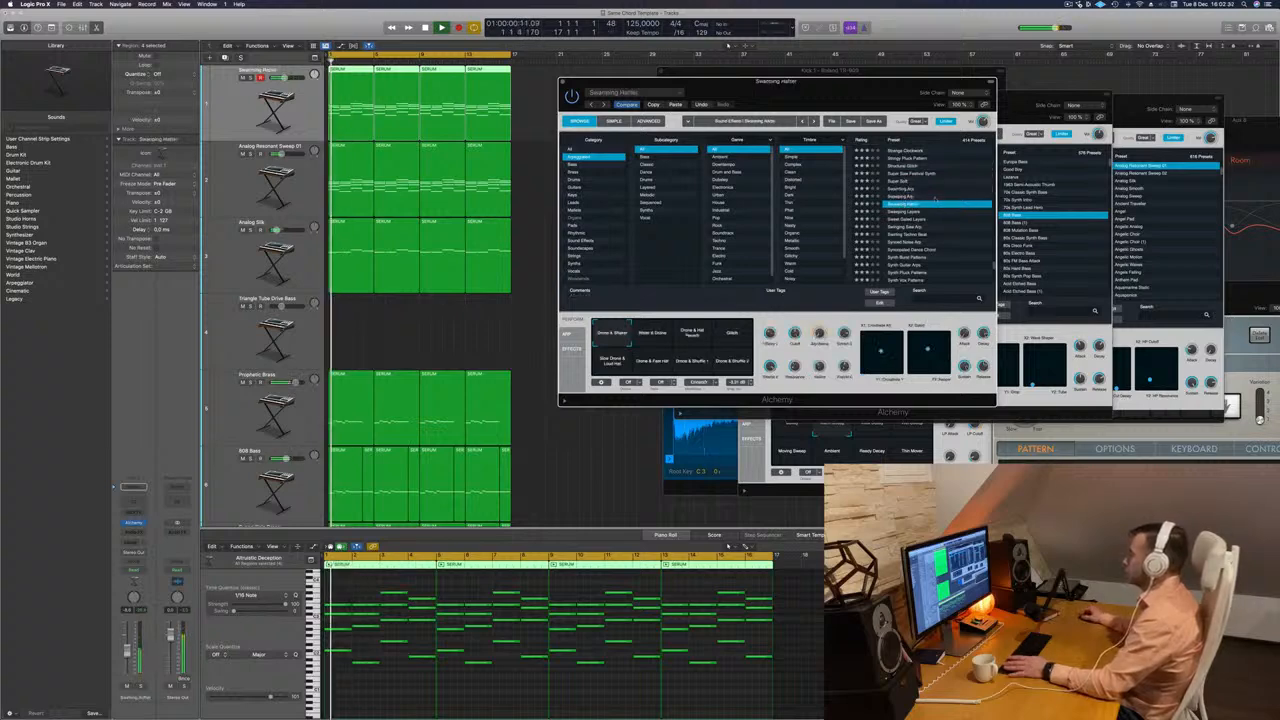
click(905, 219)
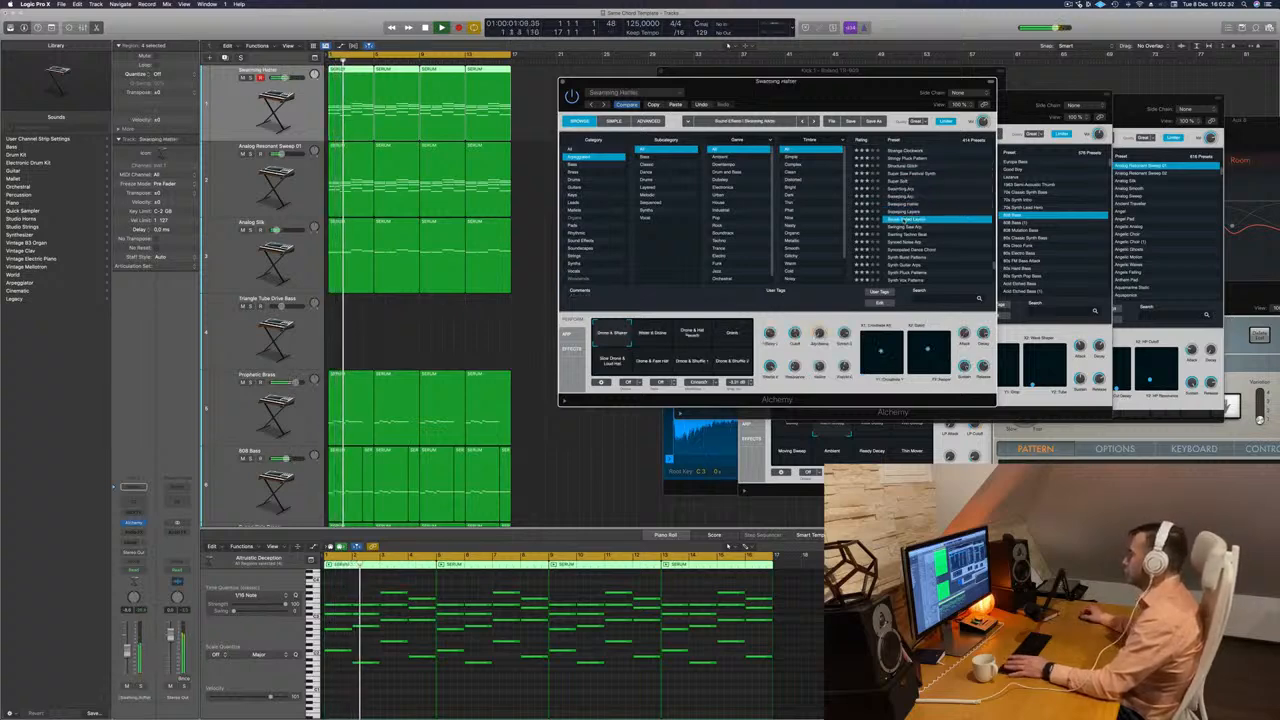
scroll(908, 227, down, 2)
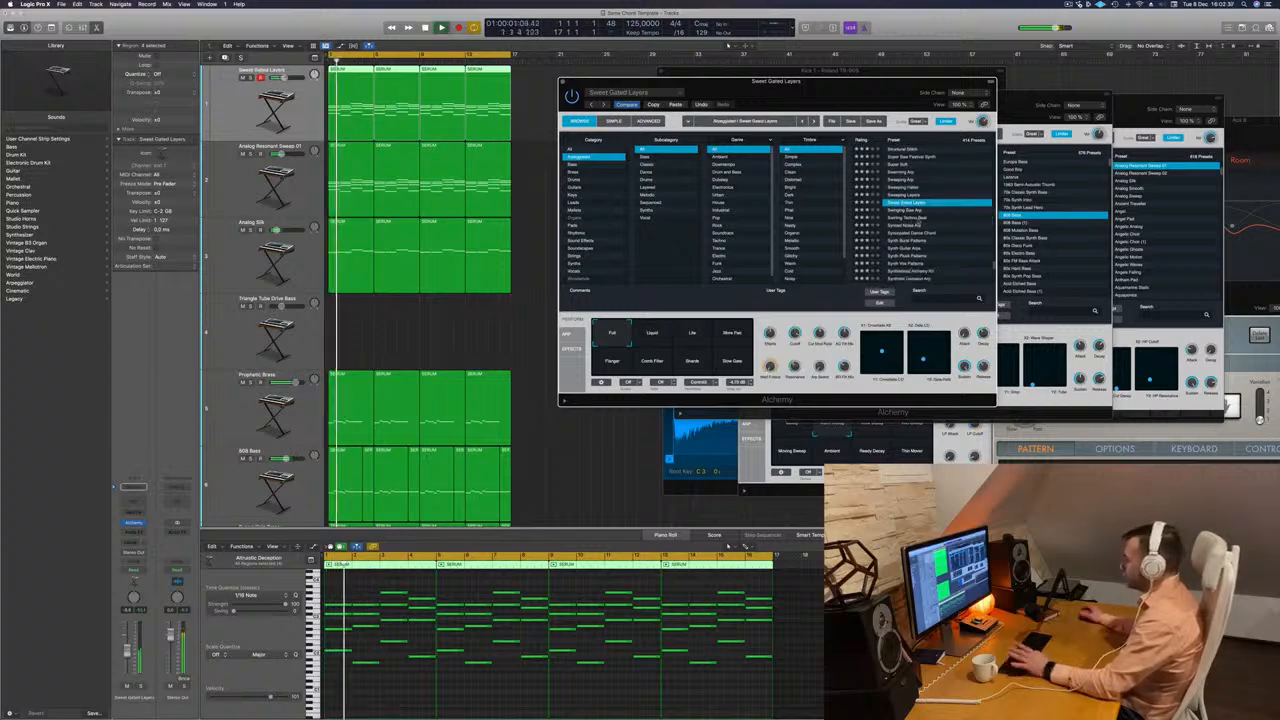
Audition Synced Noise Arp with its Diffused variation, plus the nearby synth pattern and Syncopated Dance Chord presets.
click(903, 225)
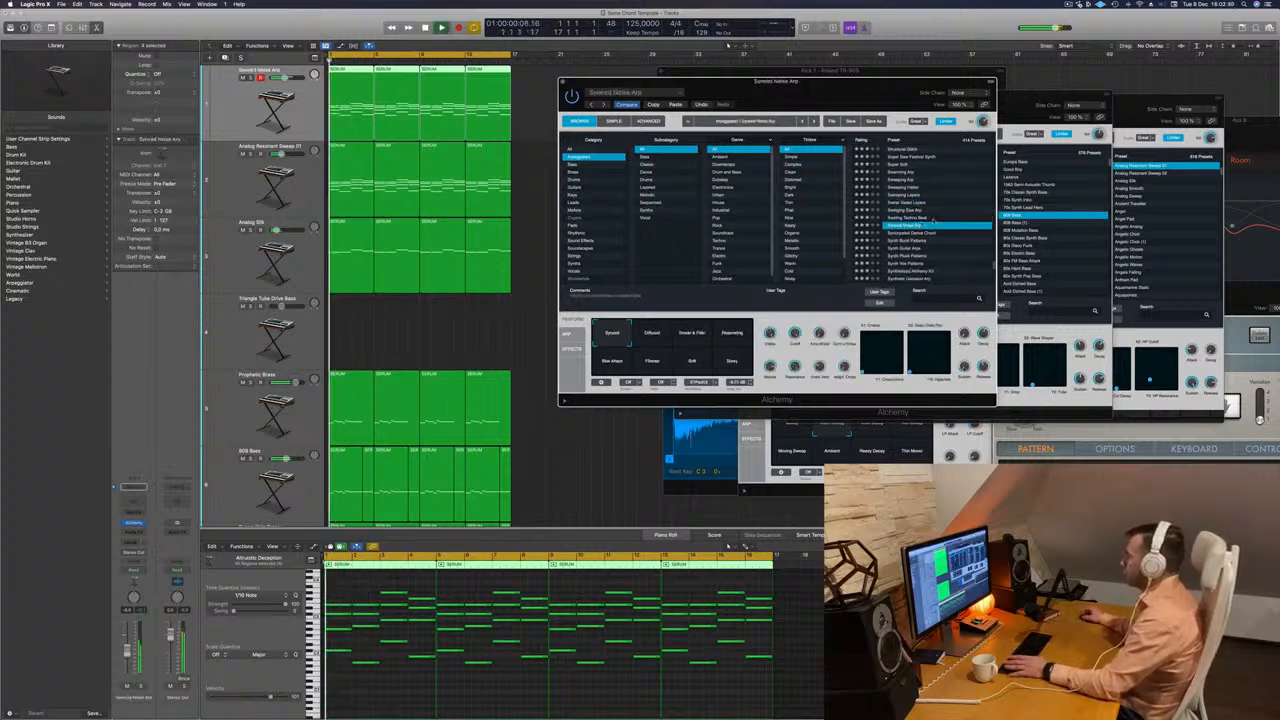
scroll(948, 235, down, 2)
scroll(946, 235, down, 1)
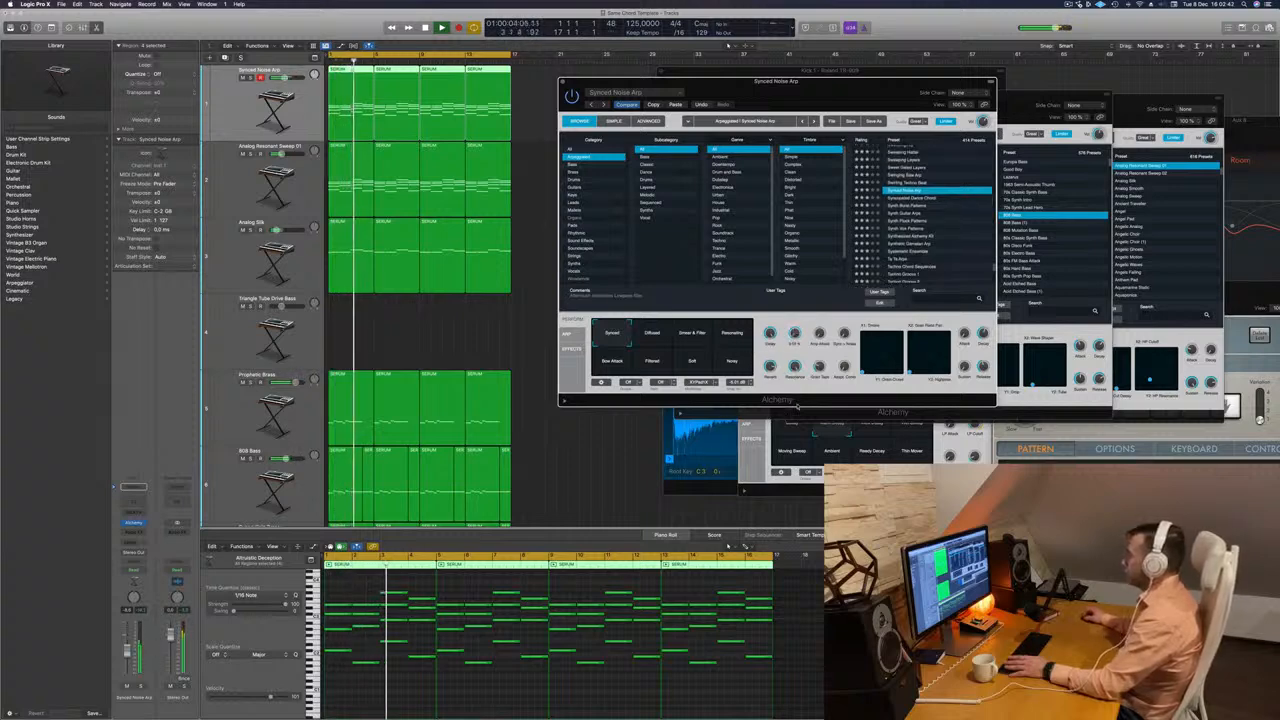
click(656, 336)
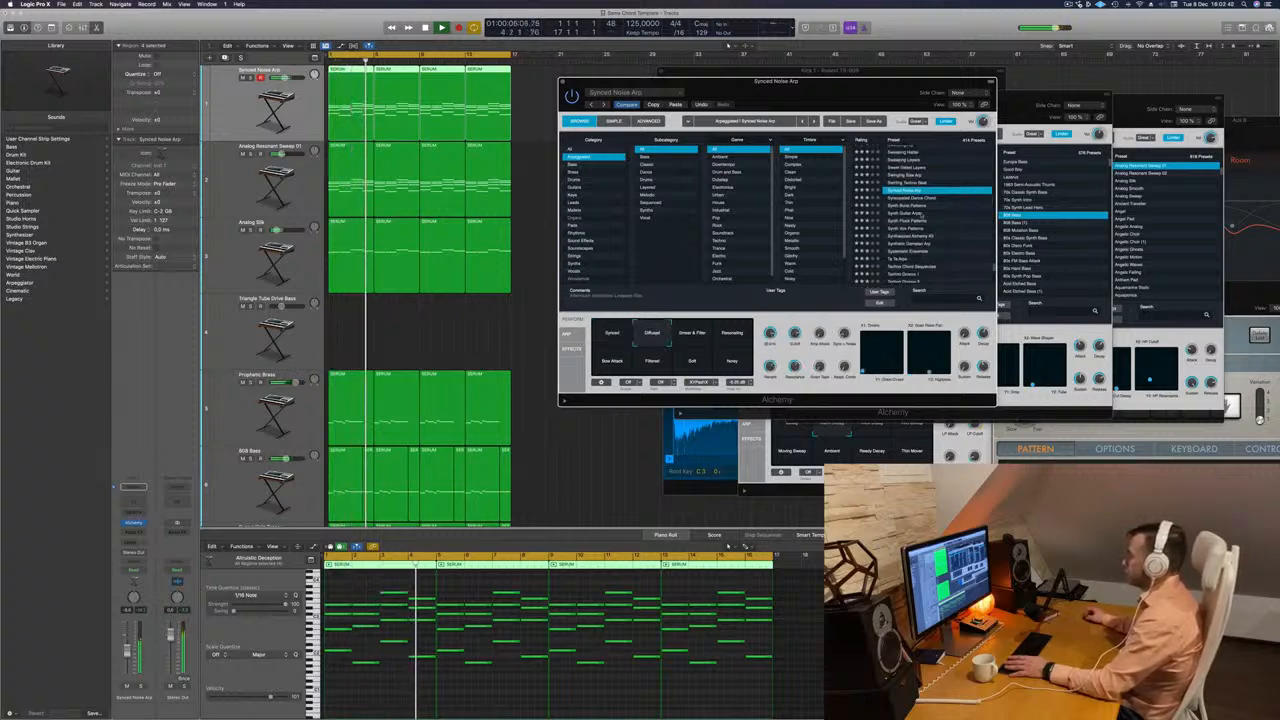
click(908, 206)
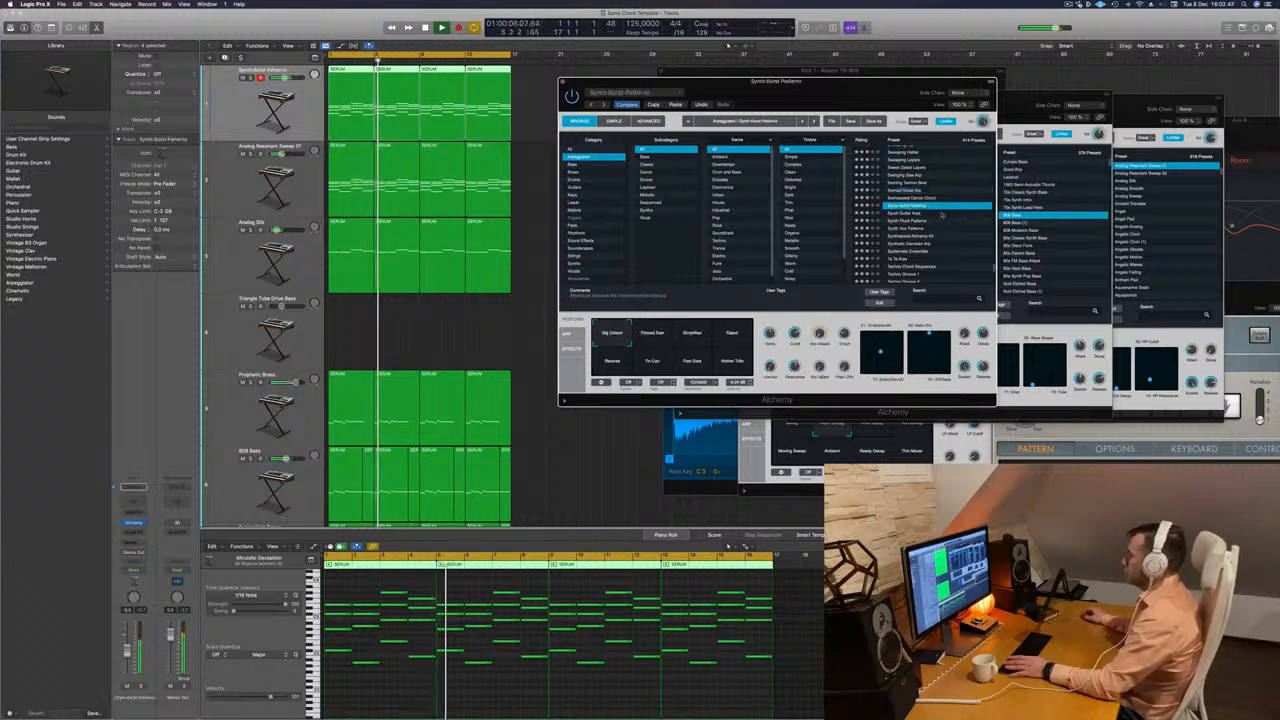
scroll(942, 216, down, 2)
click(922, 181)
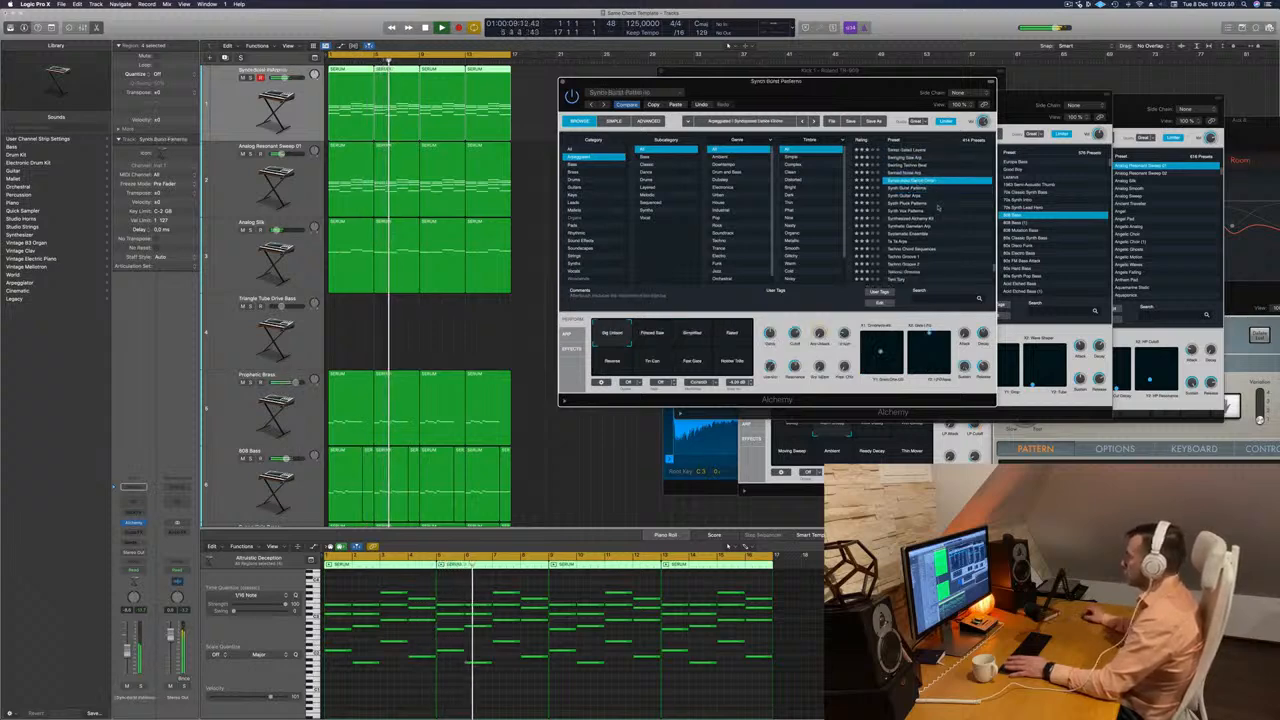
Load the Synth Pluck Patterns preset and compare its variations, including Deep Pluck and Muted, during playback.
click(936, 204)
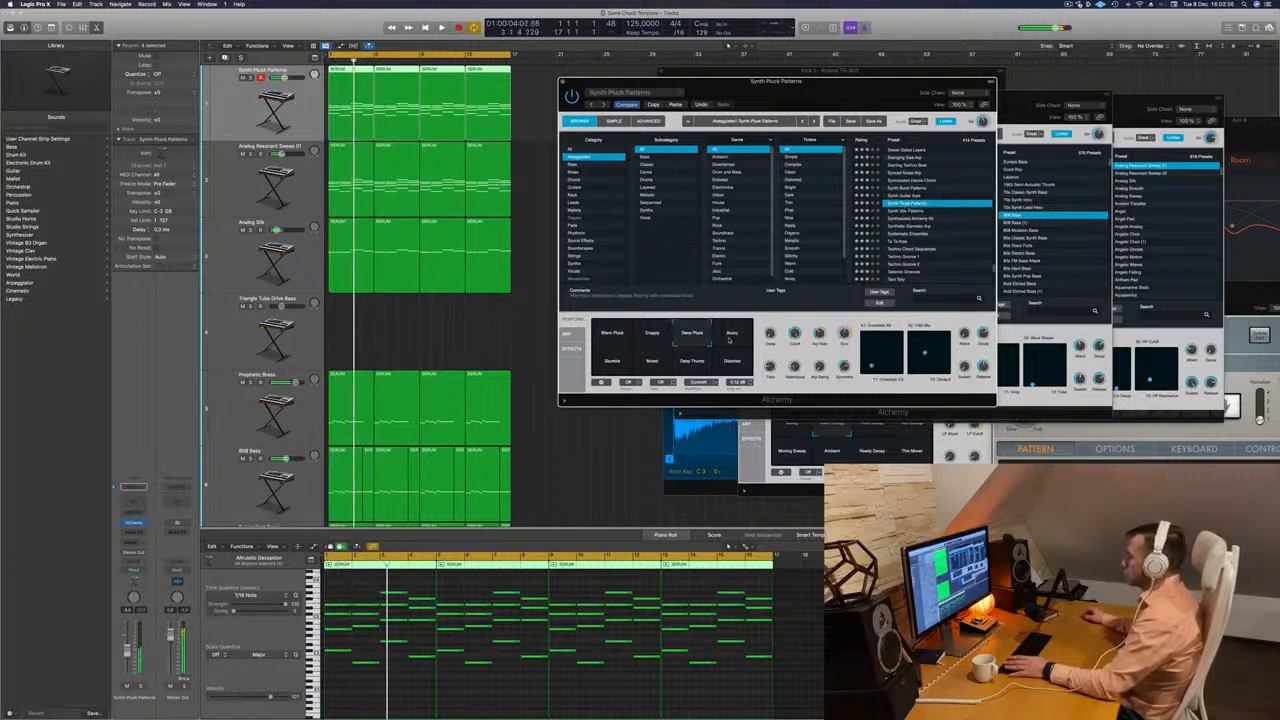
key(space)
click(730, 340)
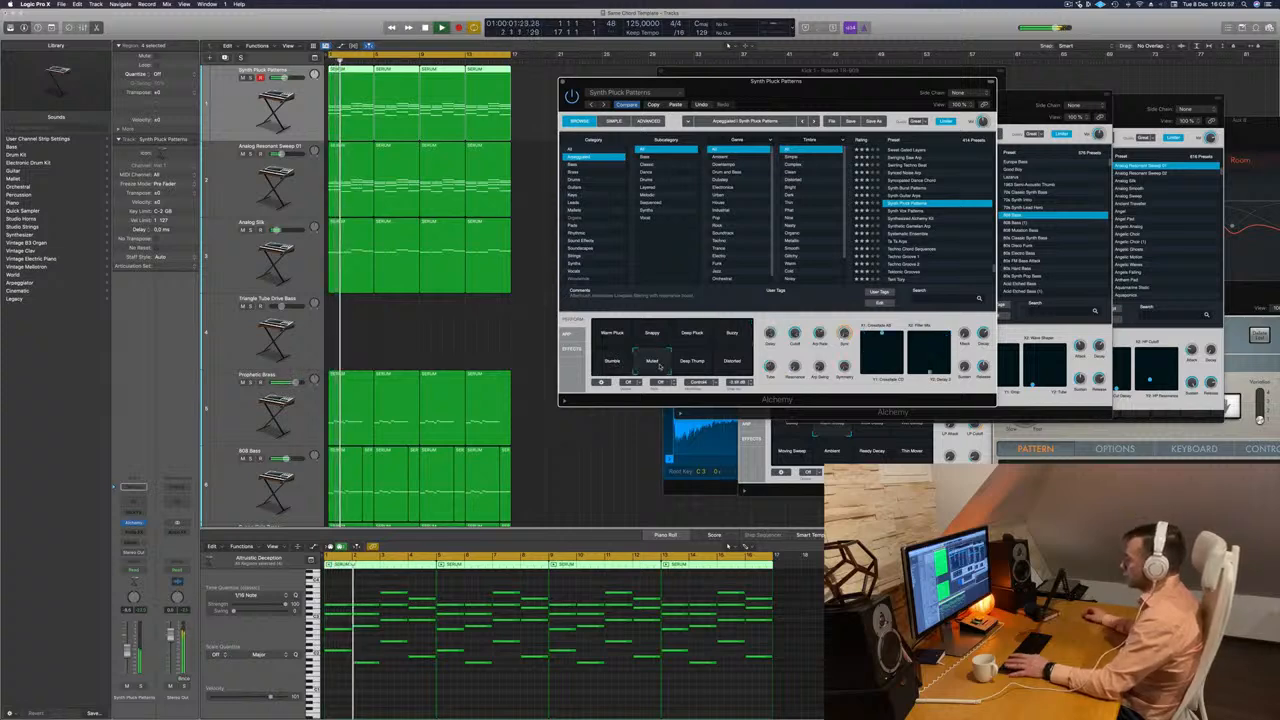
Load the Synth Vox Patterns arpeggiated preset during playback and move the Alchemy window off the track area.
key(space)
key(space)
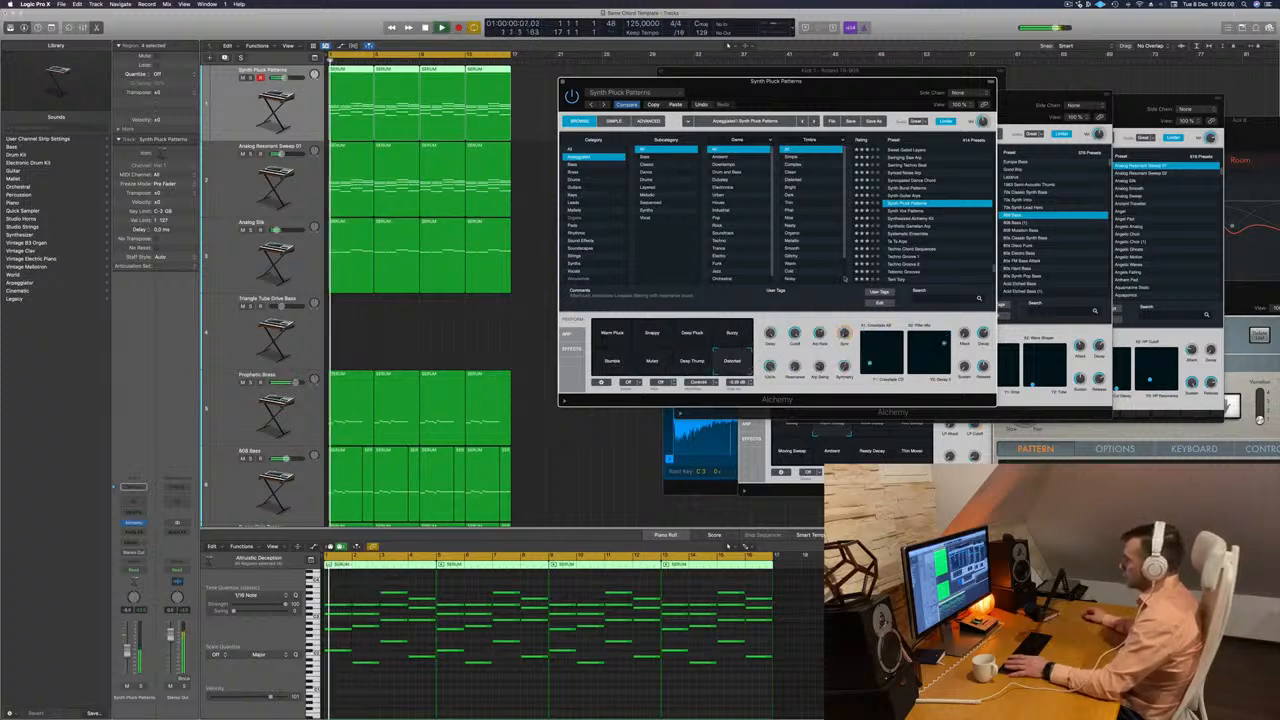
click(906, 211)
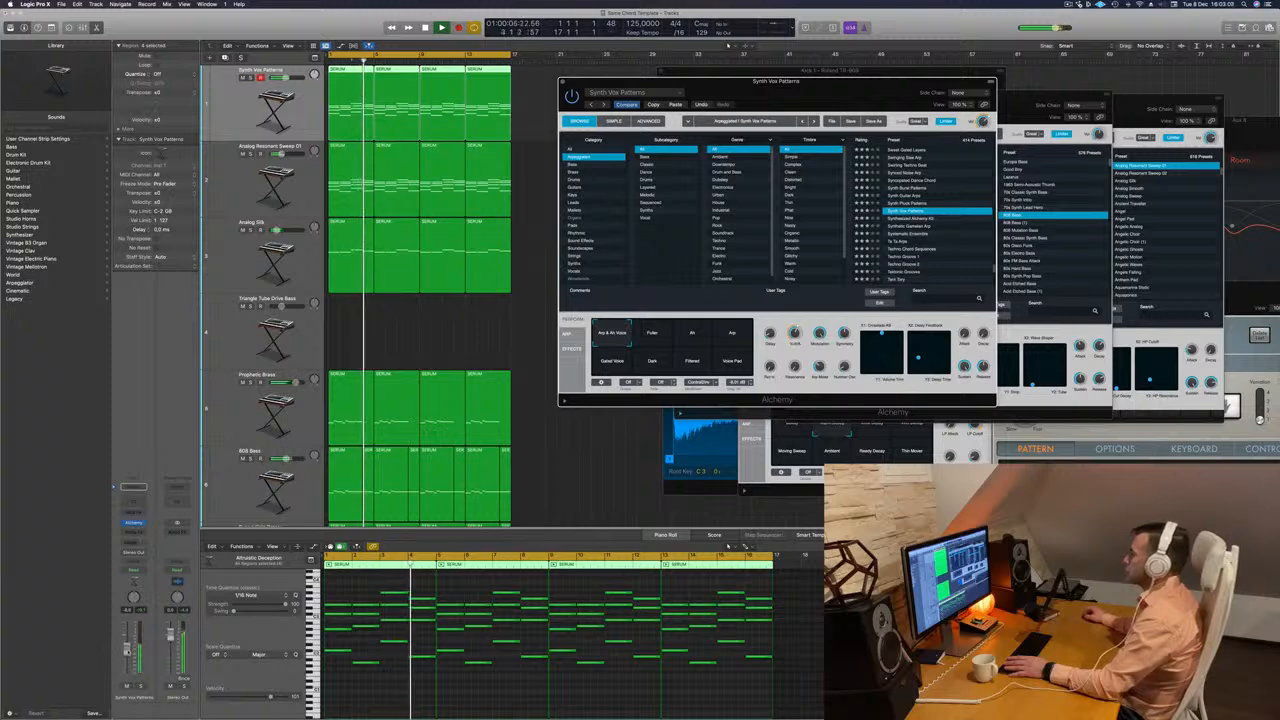
click(126, 652)
drag(790, 82, 892, 58)
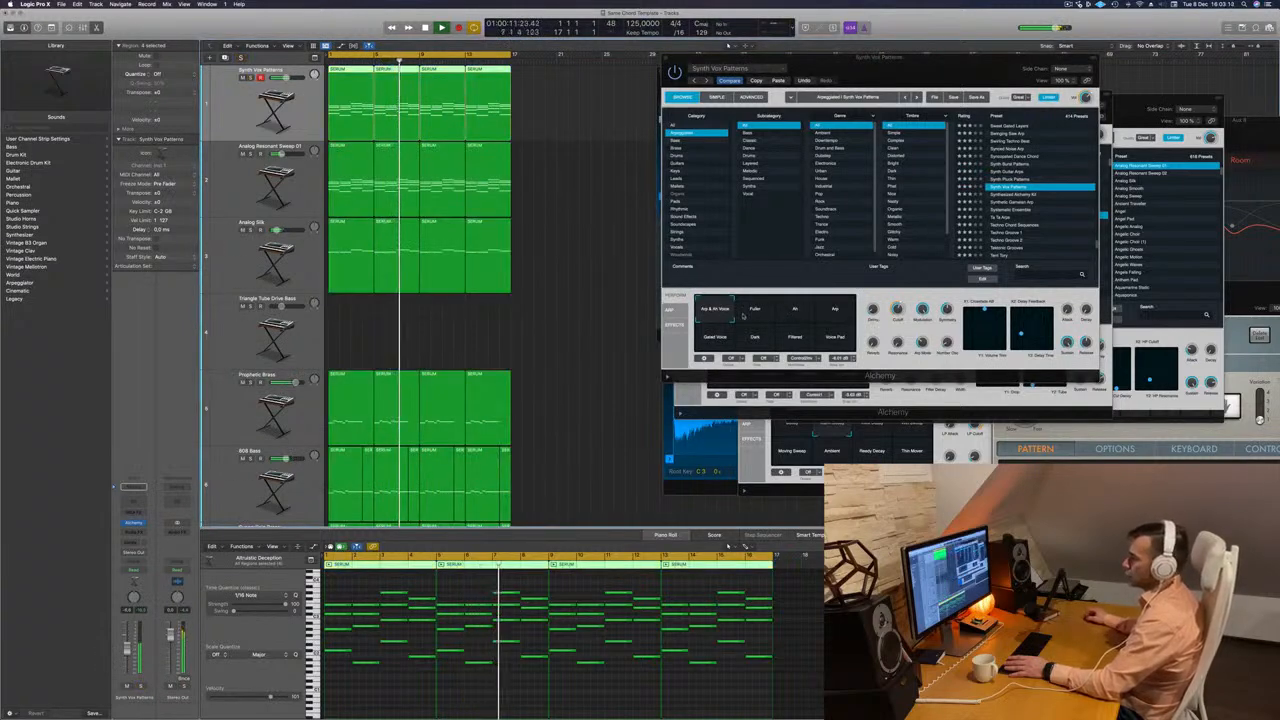
Compare the Synth Vox Patterns variations, including Fuller and Arp, and select the Gated Voice variation.
click(757, 318)
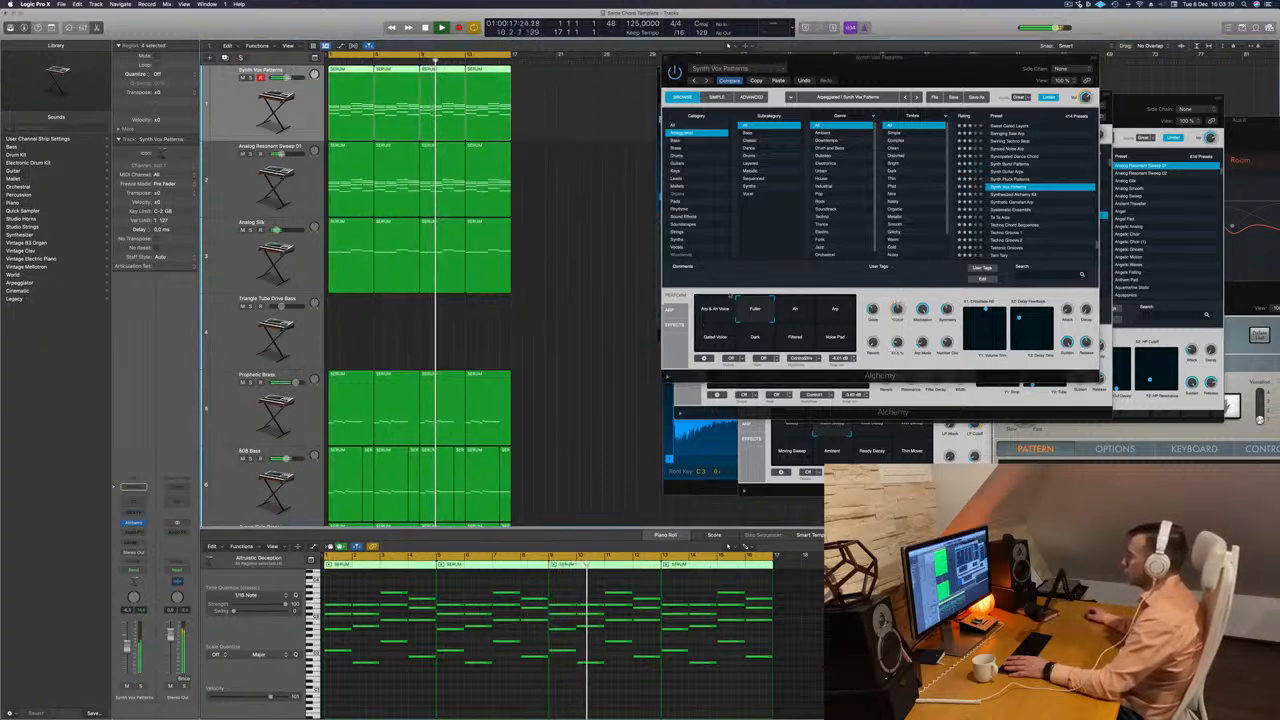
click(795, 314)
click(838, 311)
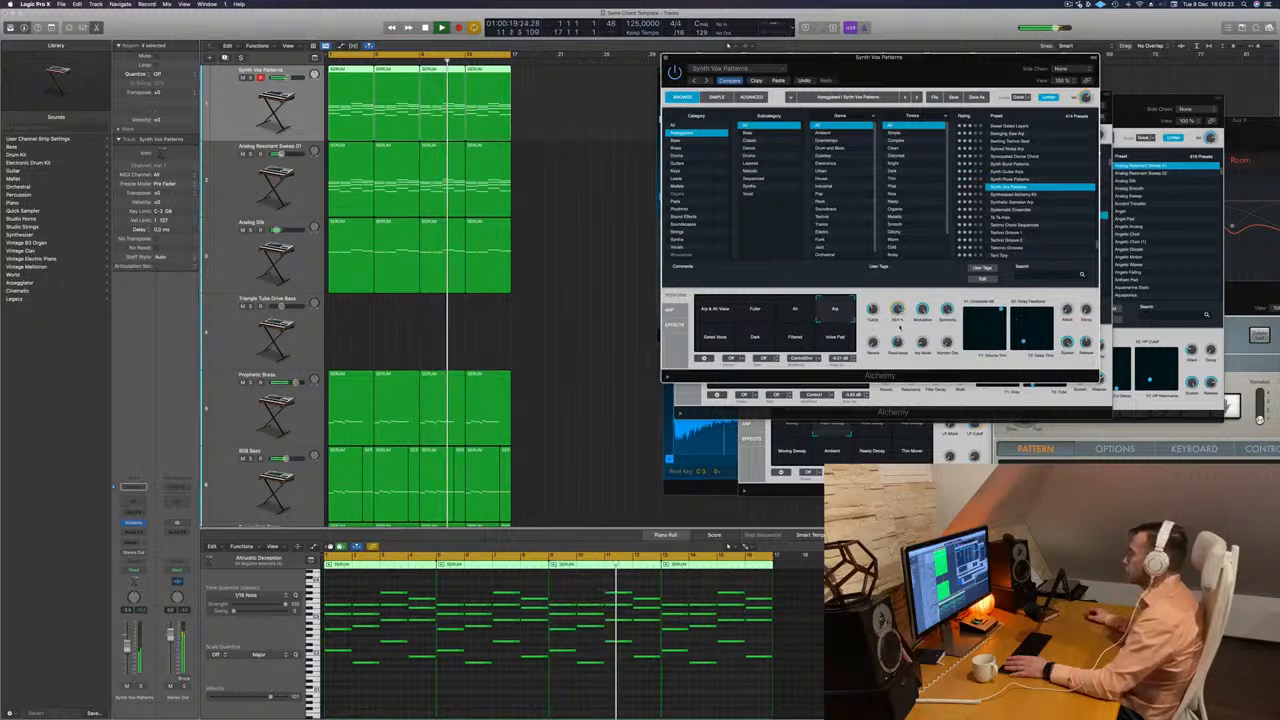
click(706, 327)
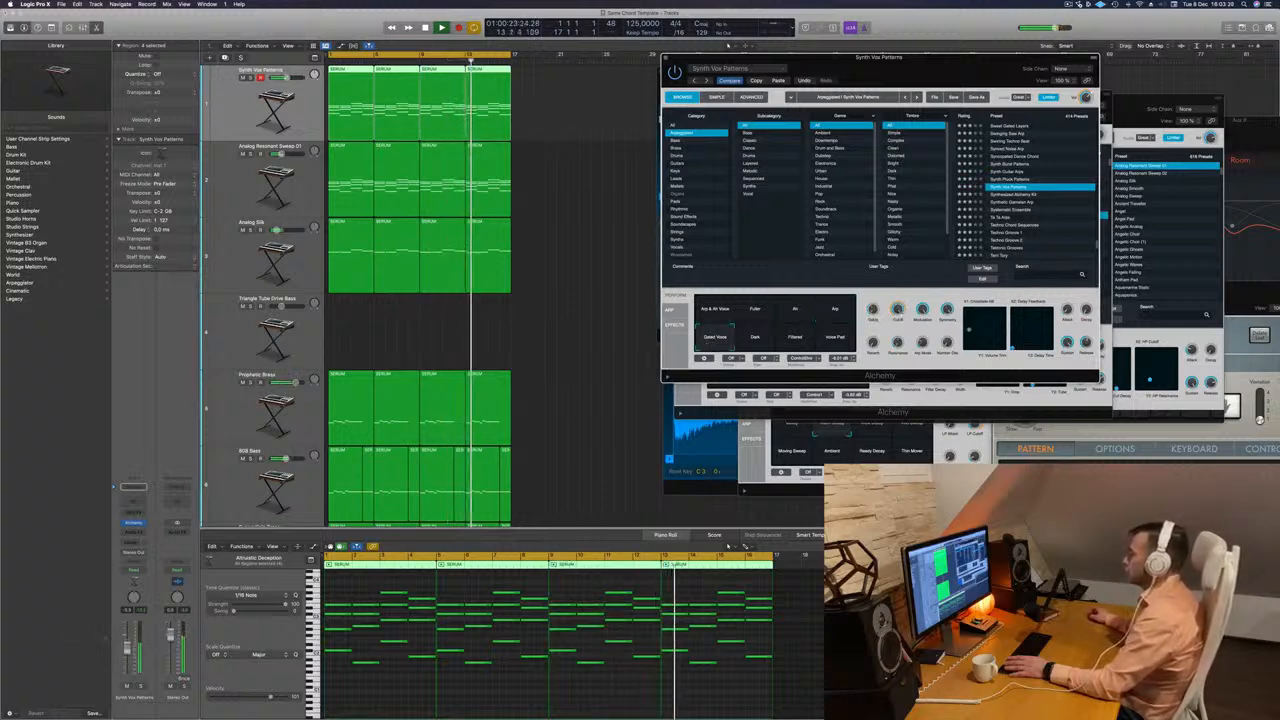
click(287, 78)
drag(898, 310, 900, 338)
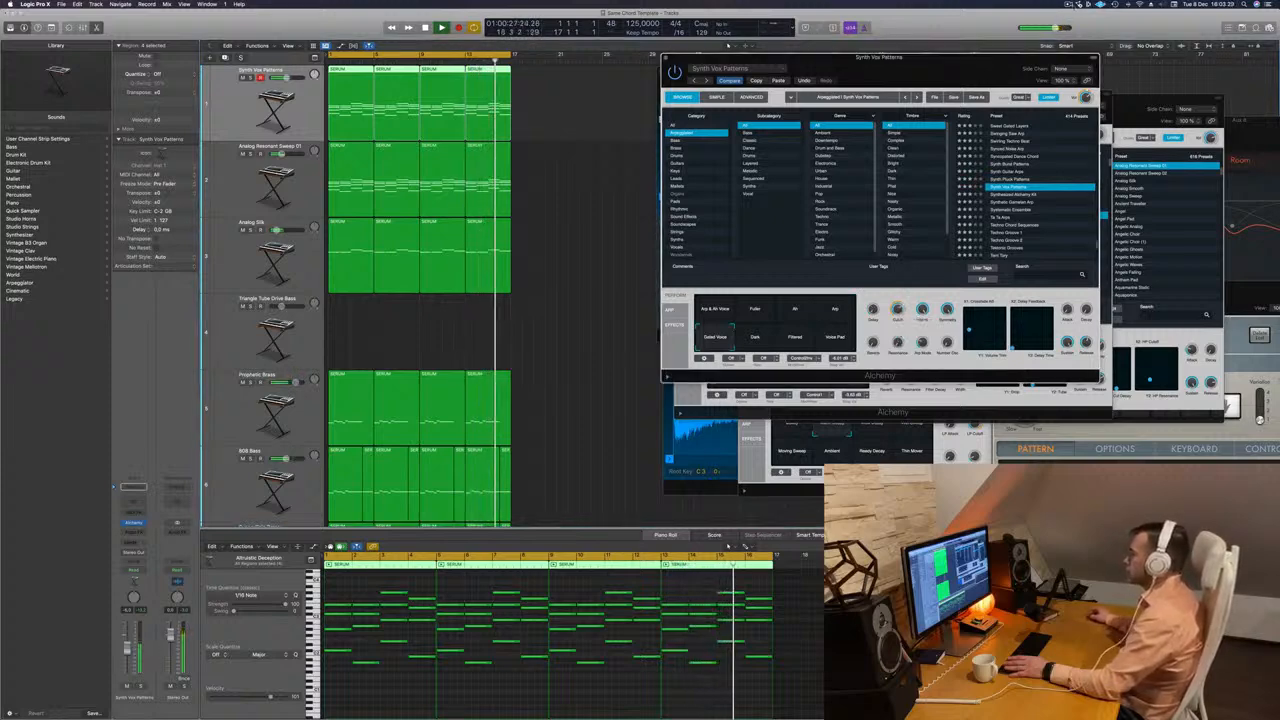
click(1068, 4)
click(950, 21)
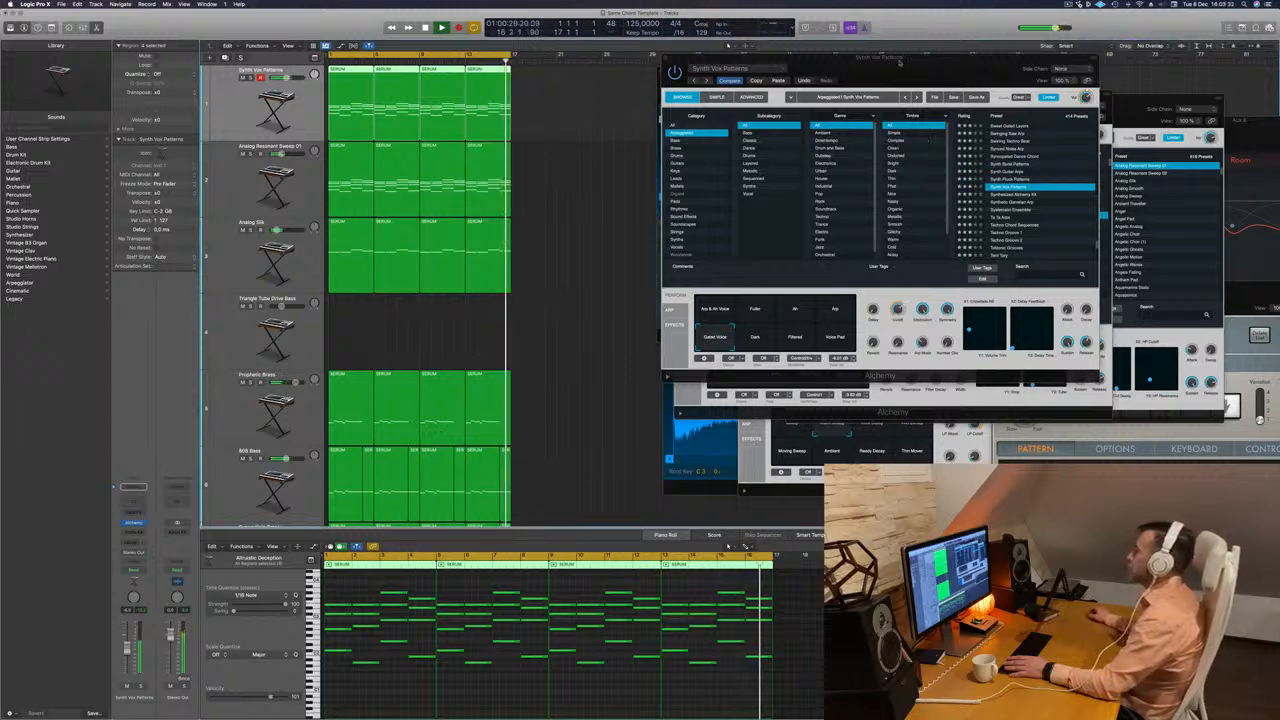
Move the synth window further aside, solo the Synth Vox Patterns track and replay it from the beginning.
drag(908, 58, 935, 33)
scroll(430, 310, down, 6)
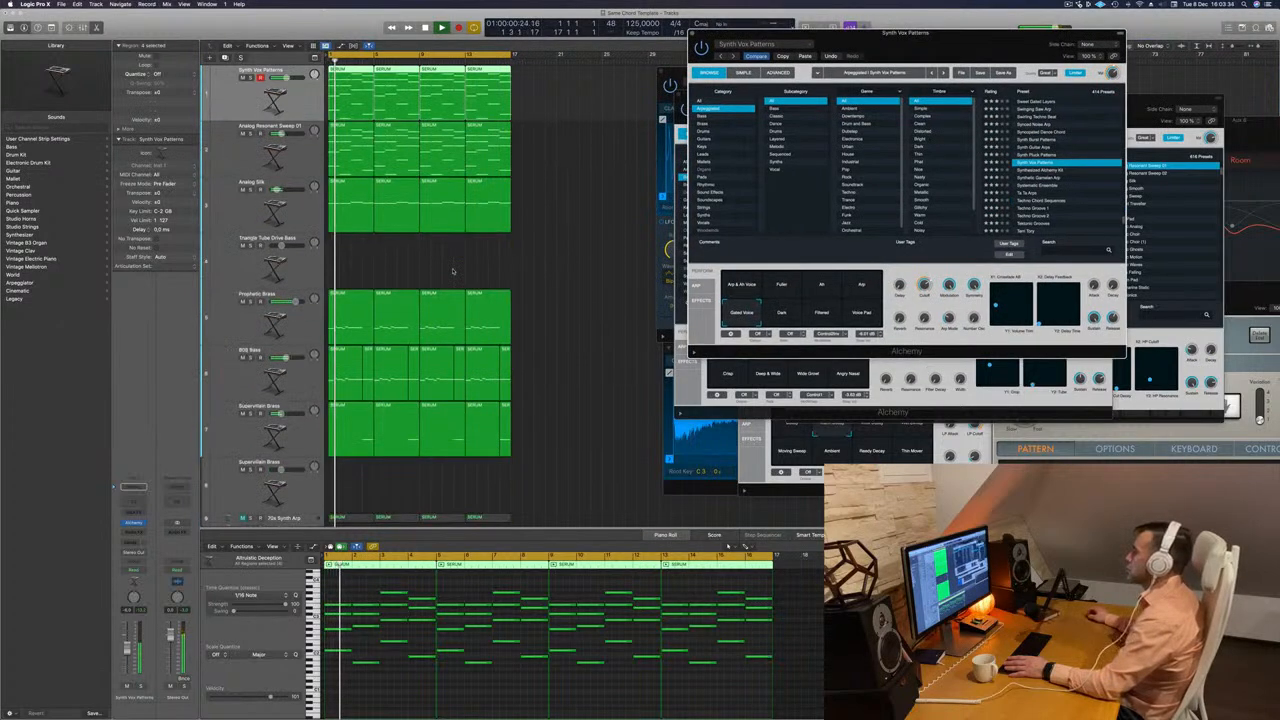
key(space)
key(space)
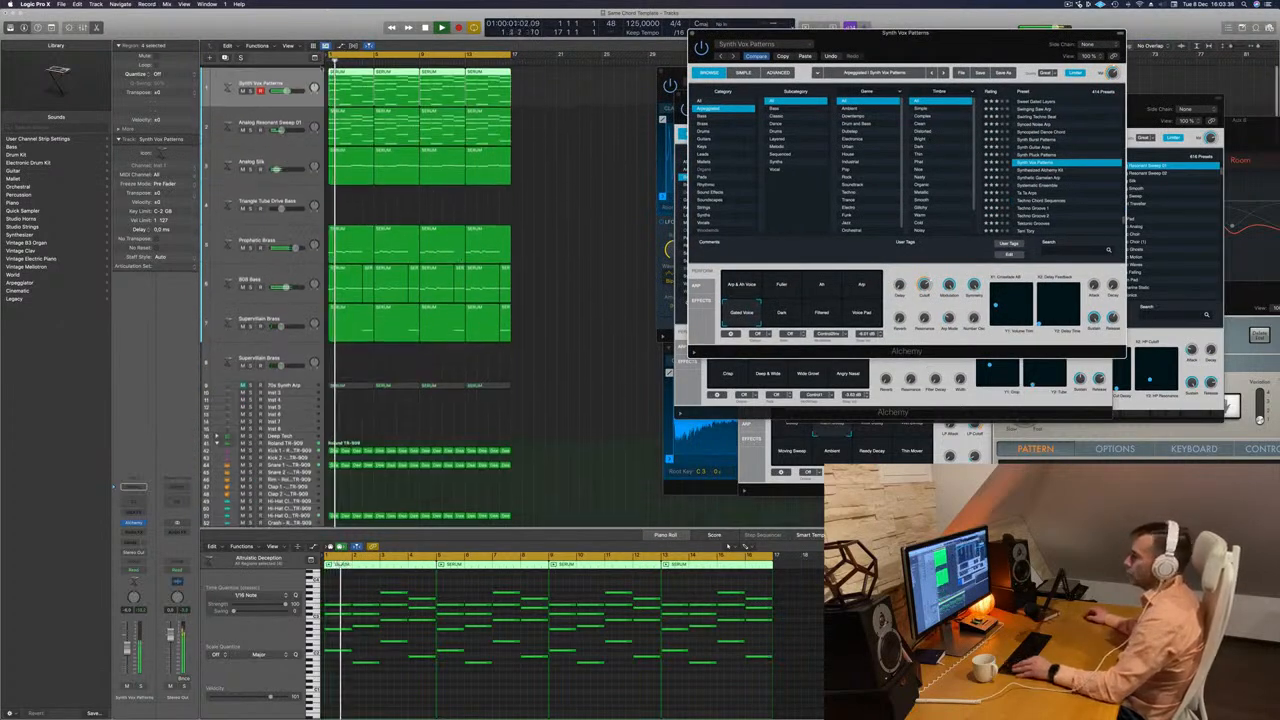
key(ctrl+s)
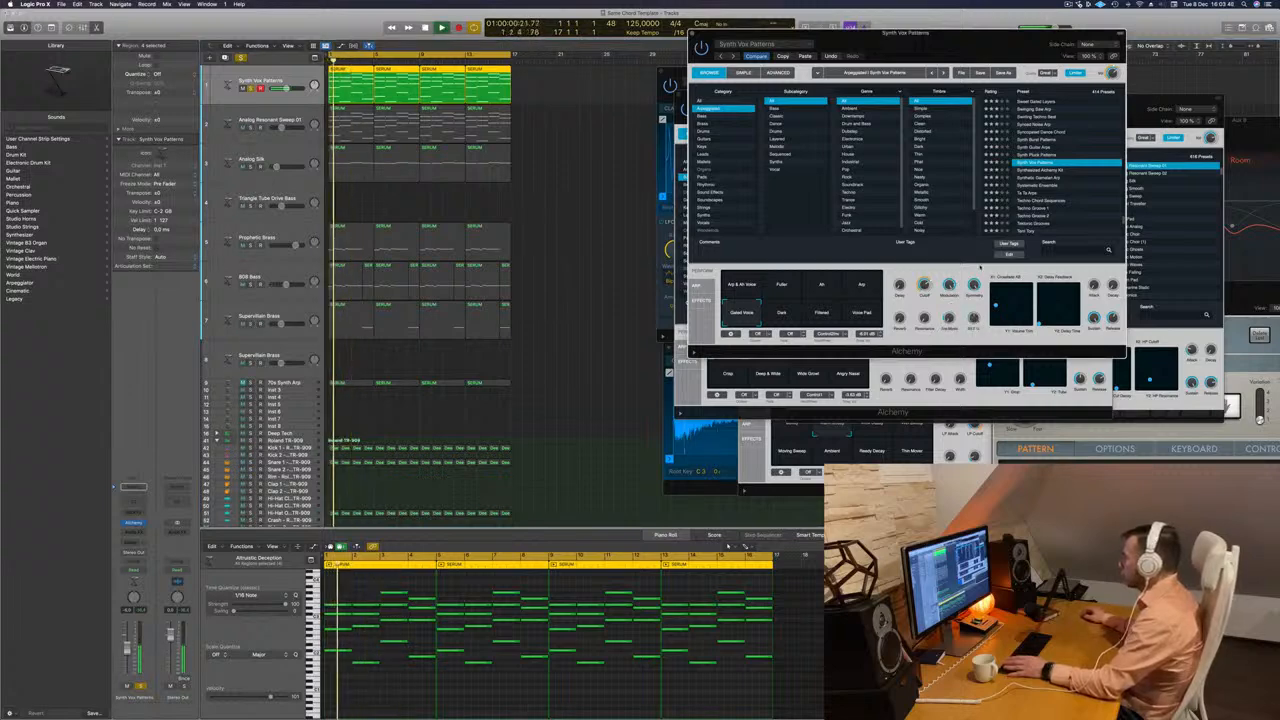
key(Return)
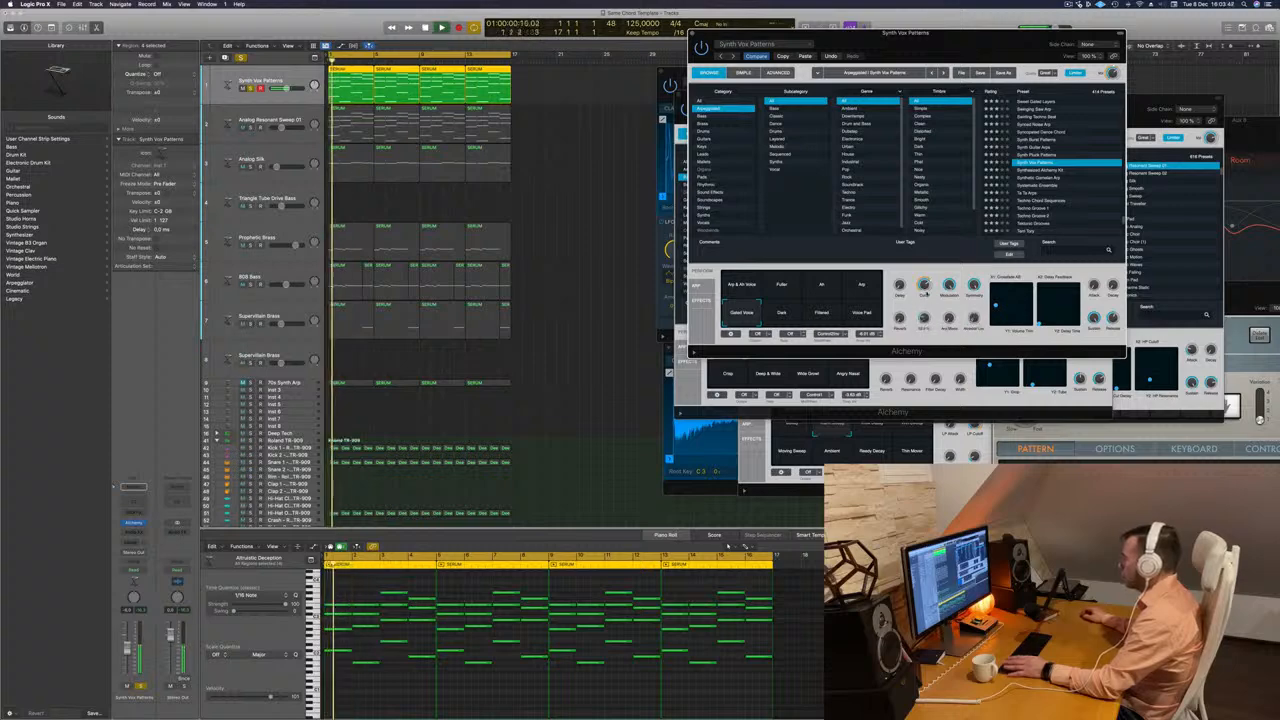
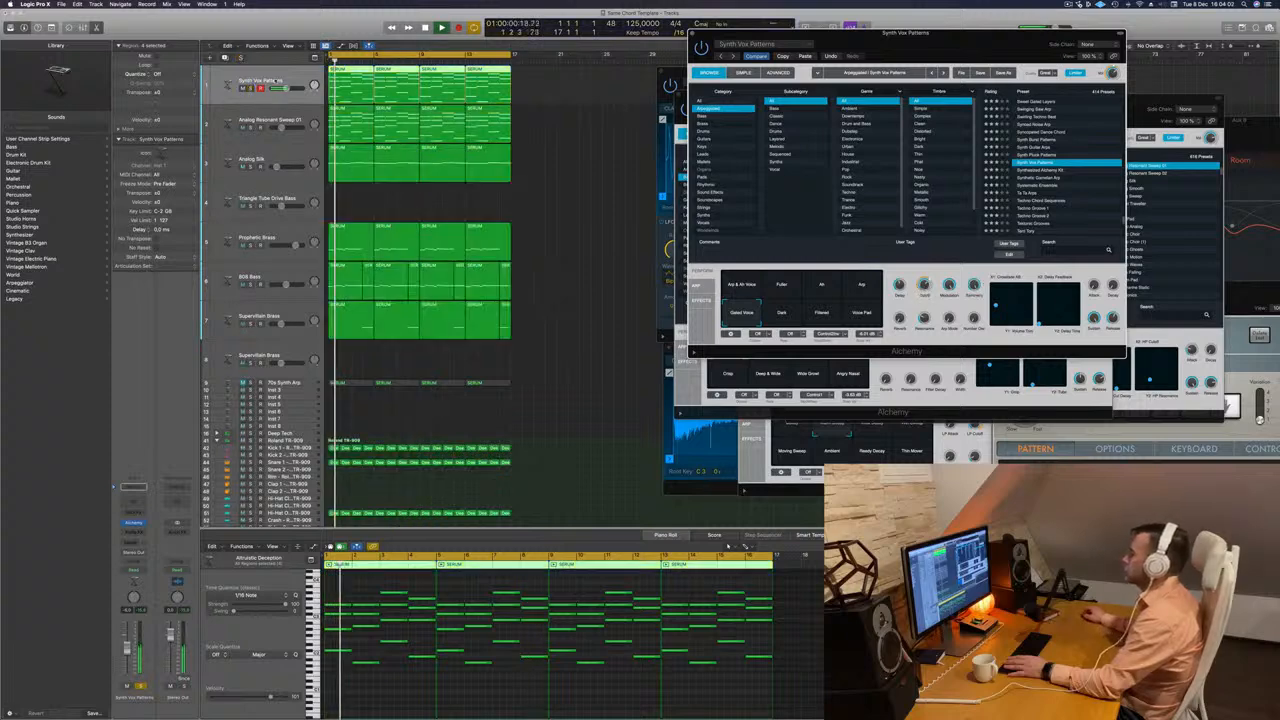
Unsolo the Synth Vox Patterns track and copy the Compressor insert onto its mixer channel.
key(s)
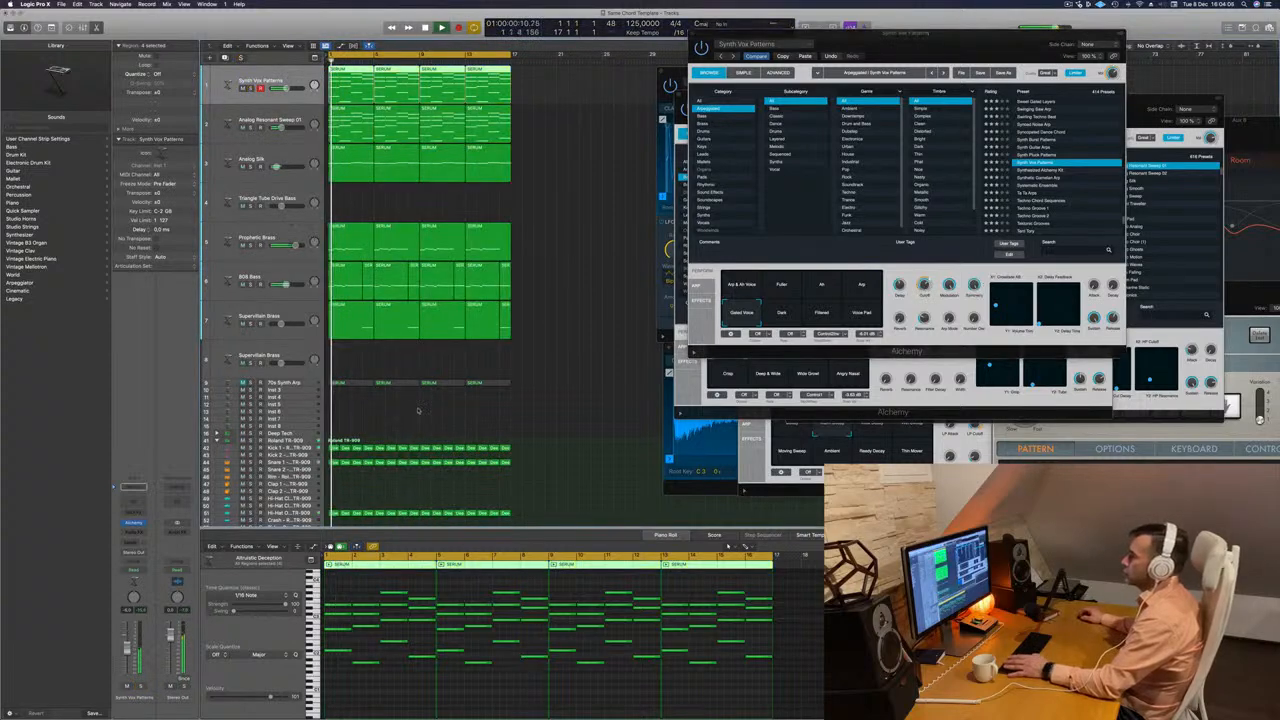
key(x)
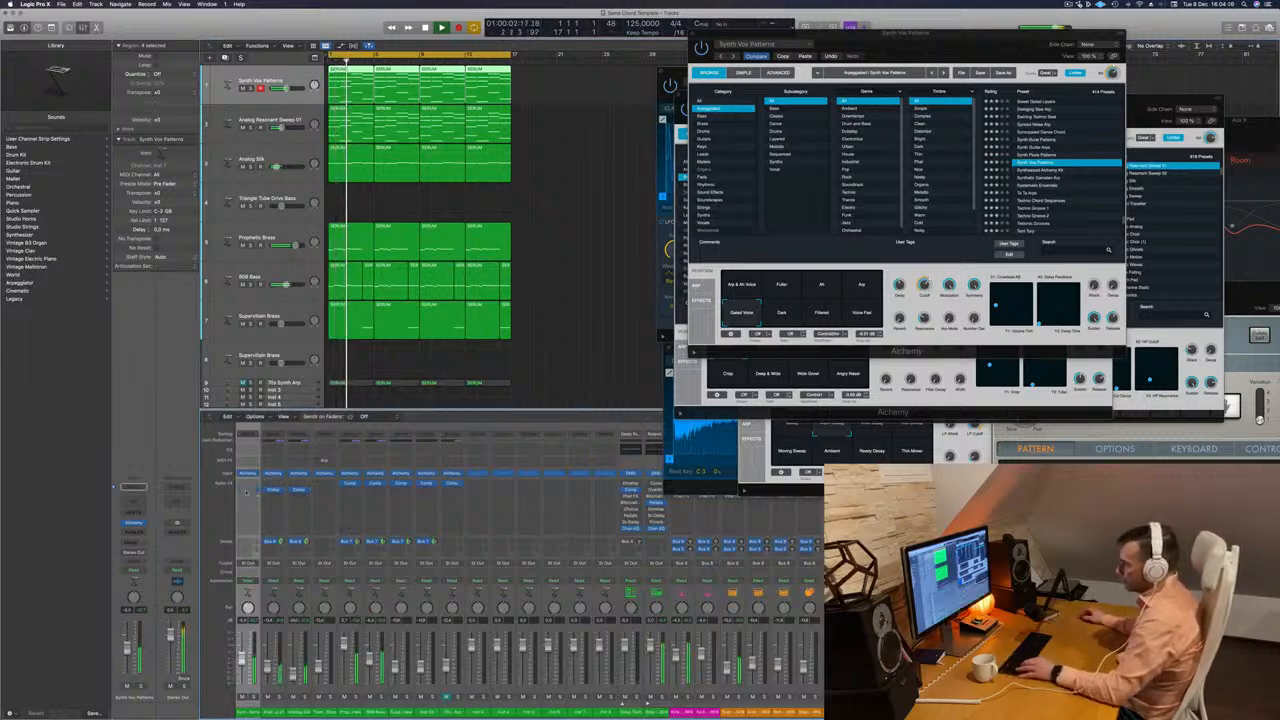
drag(246, 491, 247, 492)
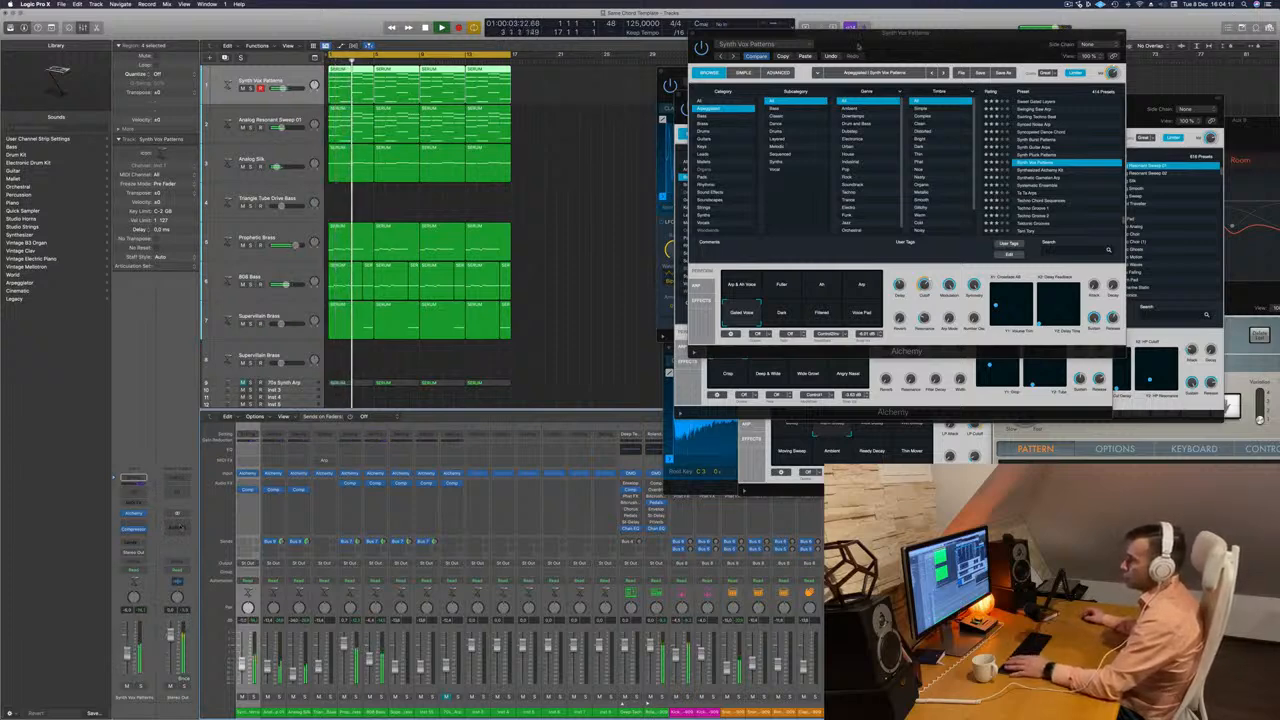
Close the Synth Vox Patterns, 808 Bass and drum sampler windows and shift the Analog Resonant Sweep 01 window away from the tracks.
drag(857, 45, 818, 49)
click(655, 38)
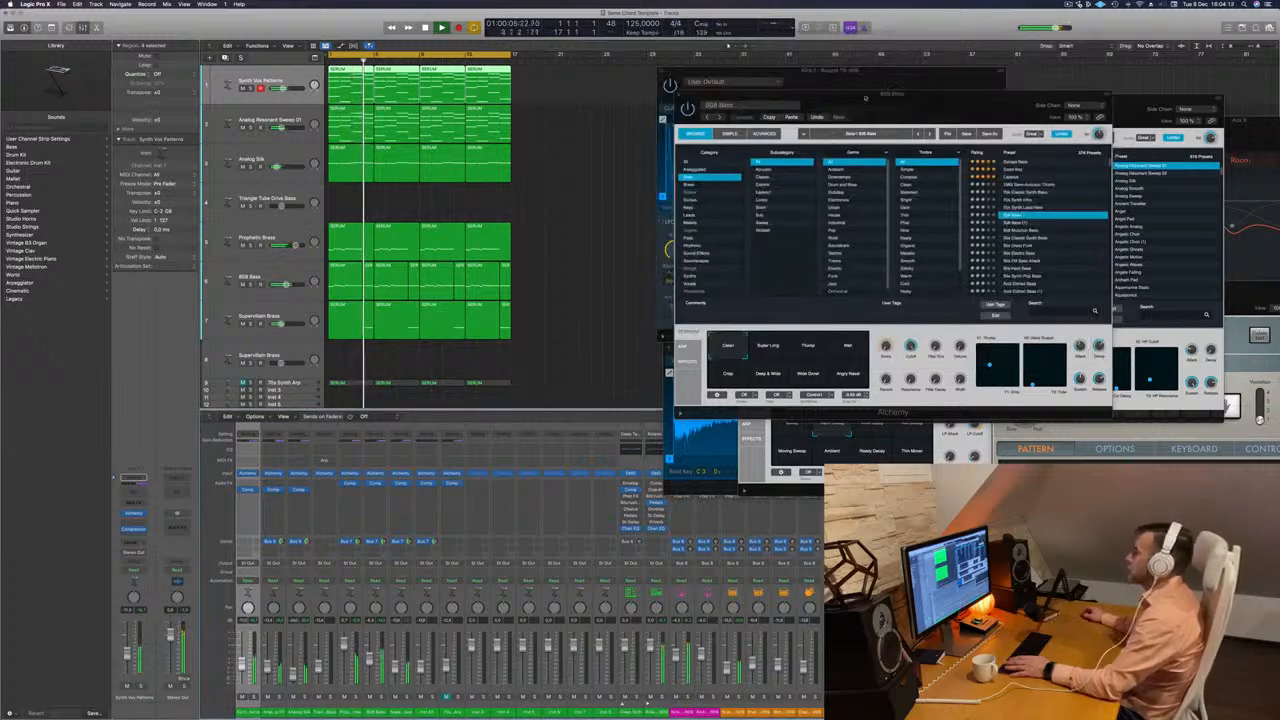
drag(896, 96, 945, 71)
click(727, 71)
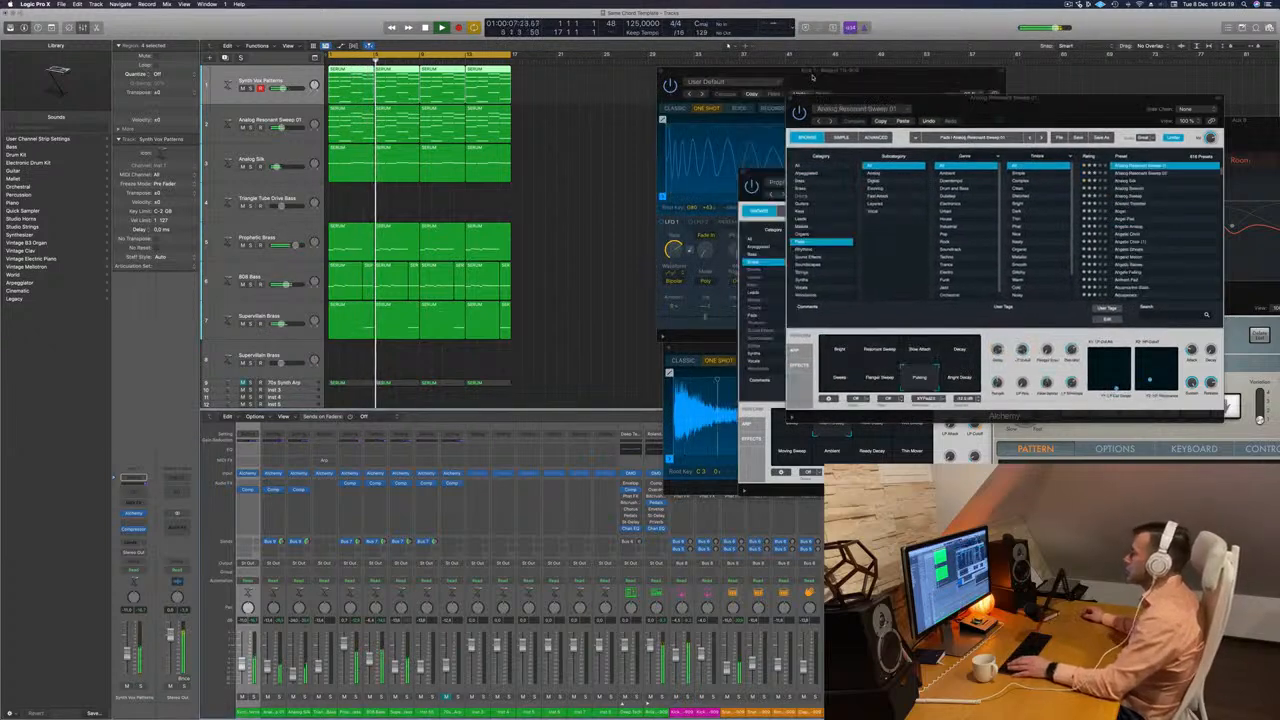
drag(694, 74, 735, 76)
click(703, 73)
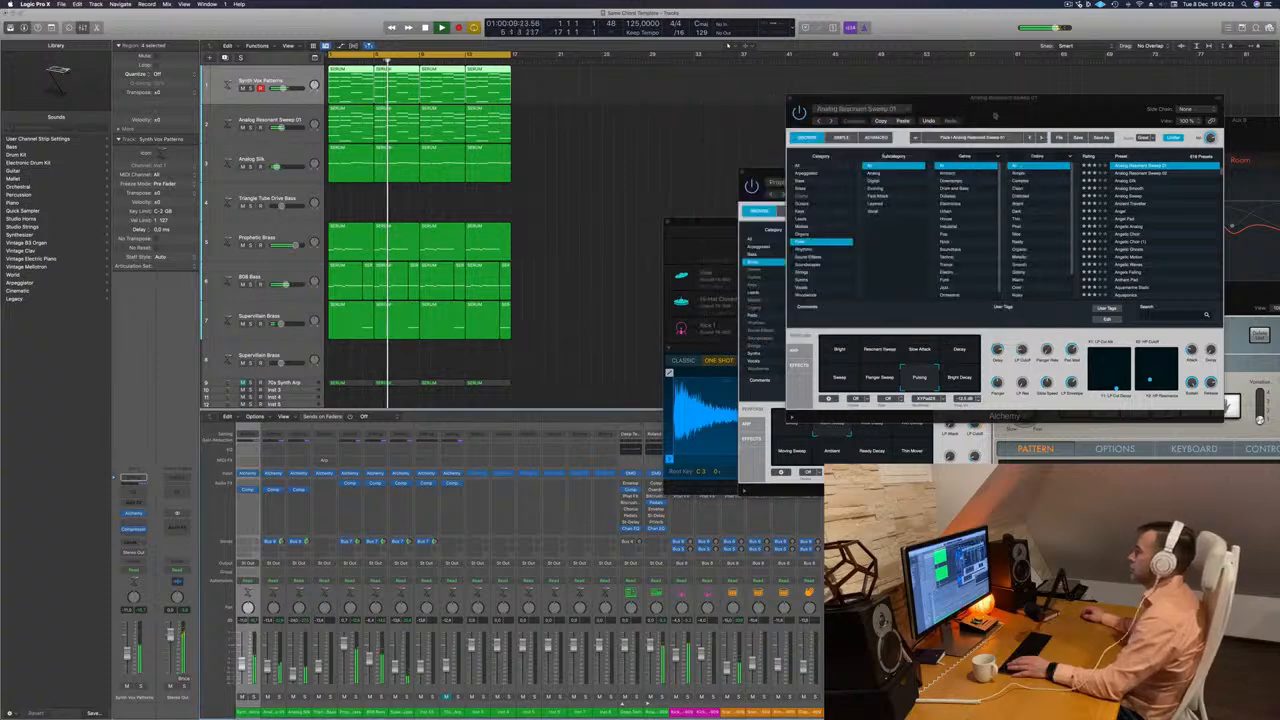
drag(856, 122, 910, 84)
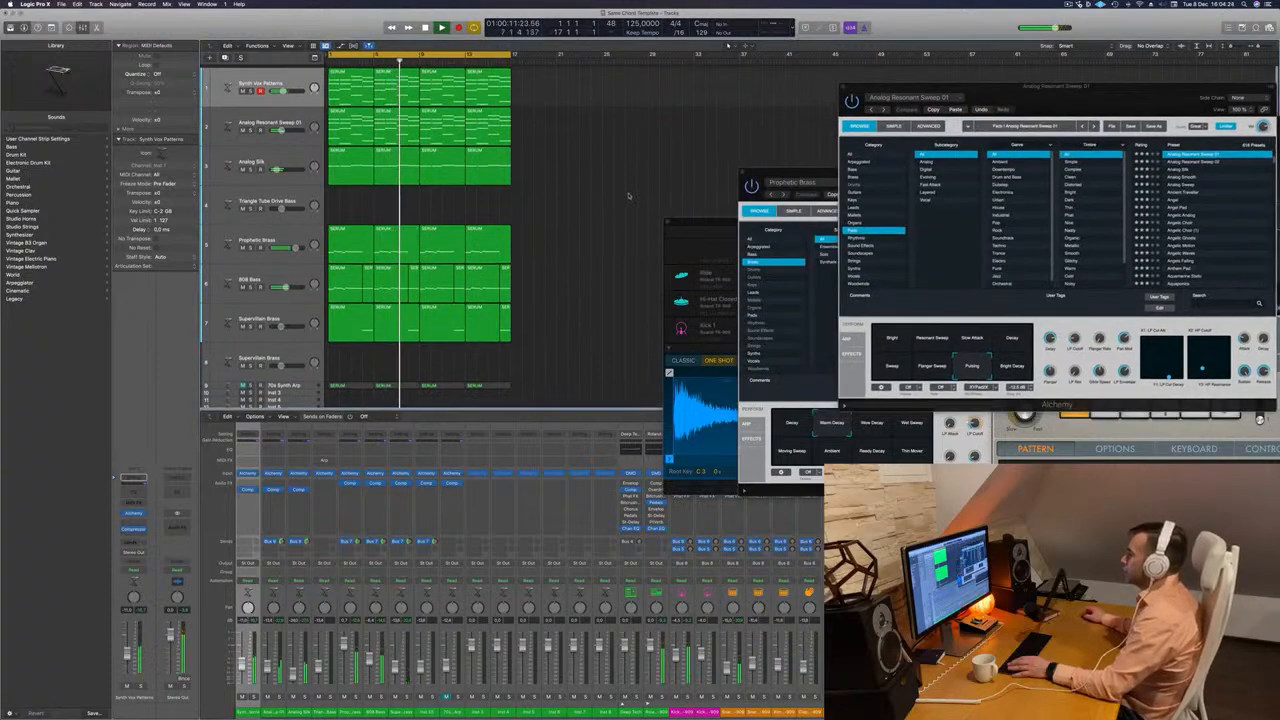
Replay from the beginning and audition the 70s Synth Arp track in solo, leaving it unsoloed and muted.
scroll(600, 200, down, 5)
key(Return)
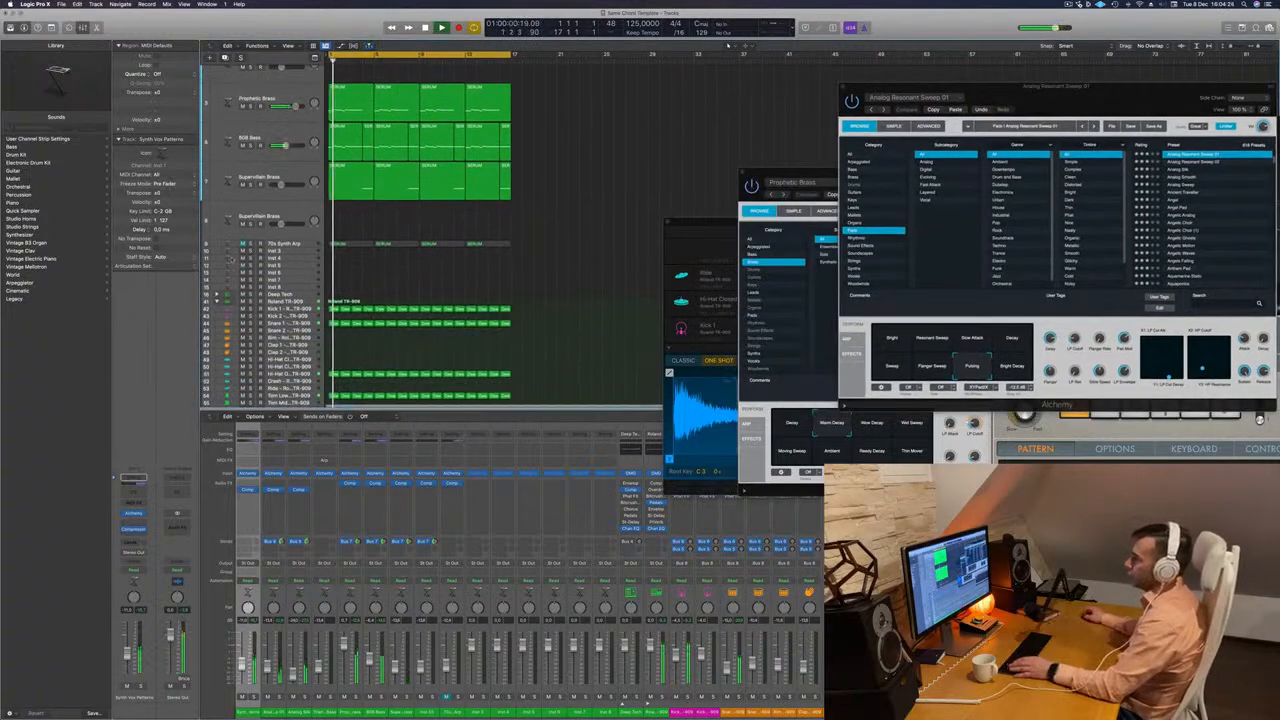
key(space)
key(space)
click(296, 245)
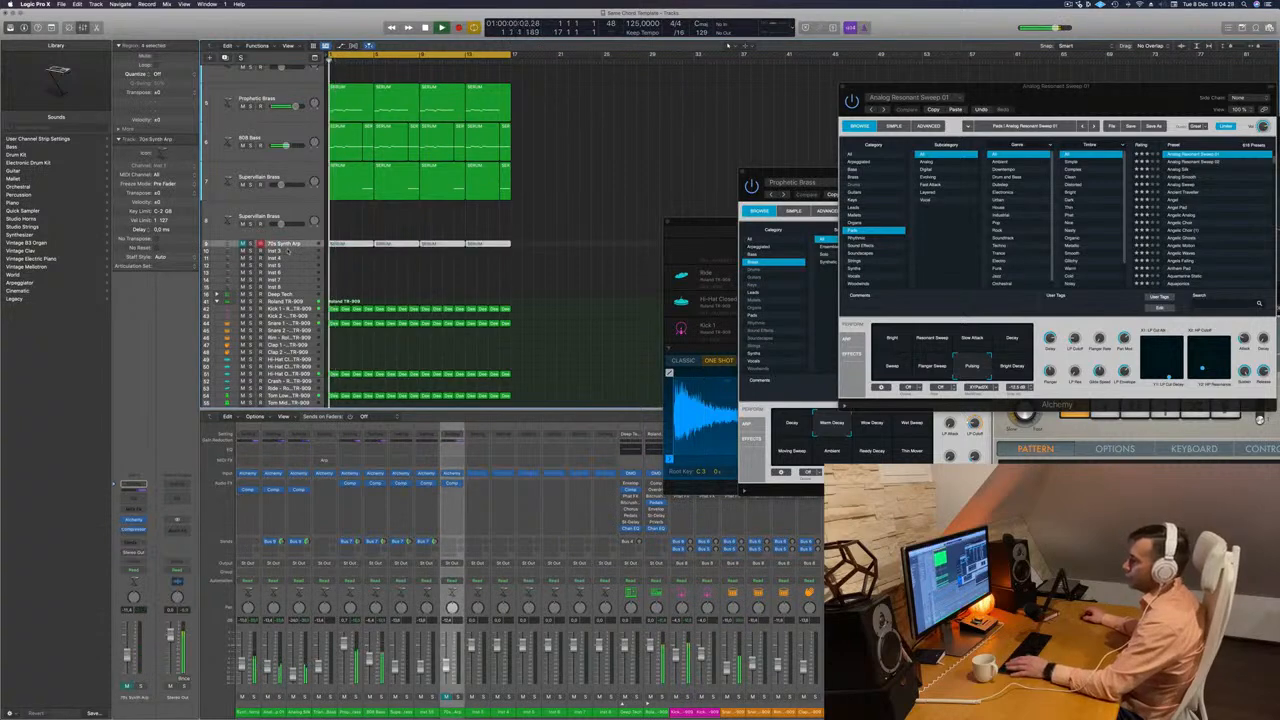
key(s)
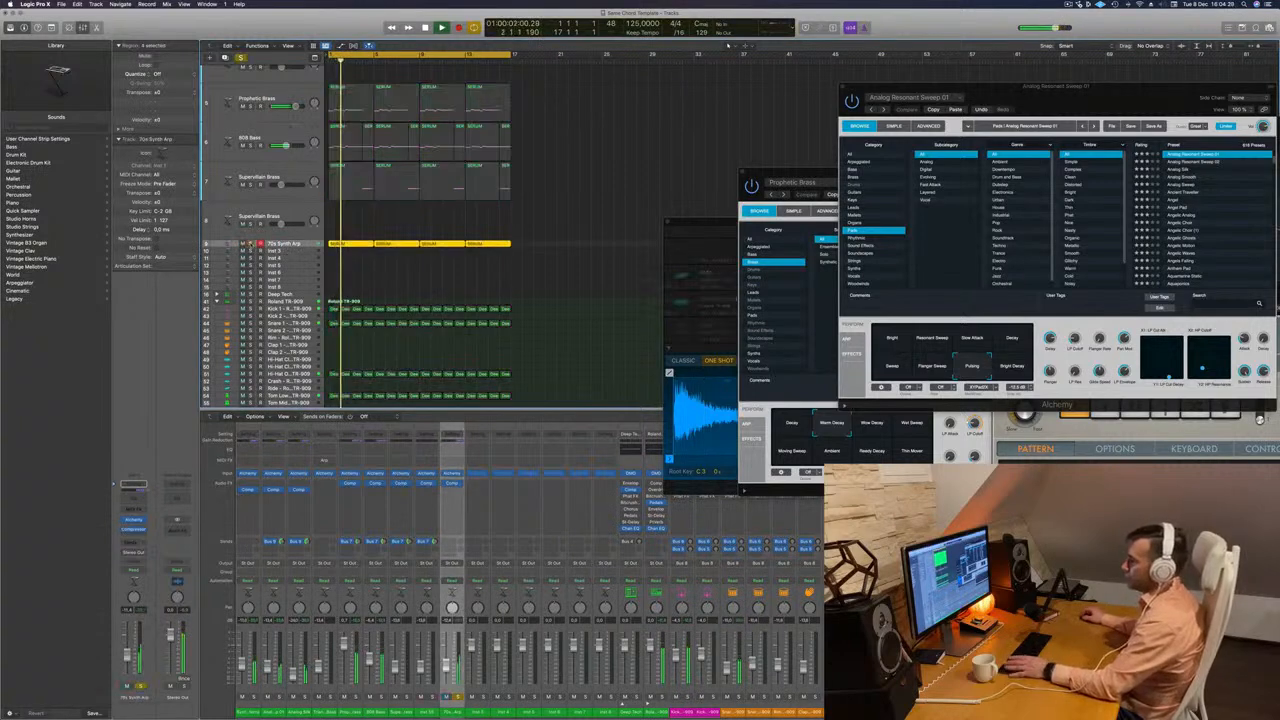
click(251, 244)
click(243, 244)
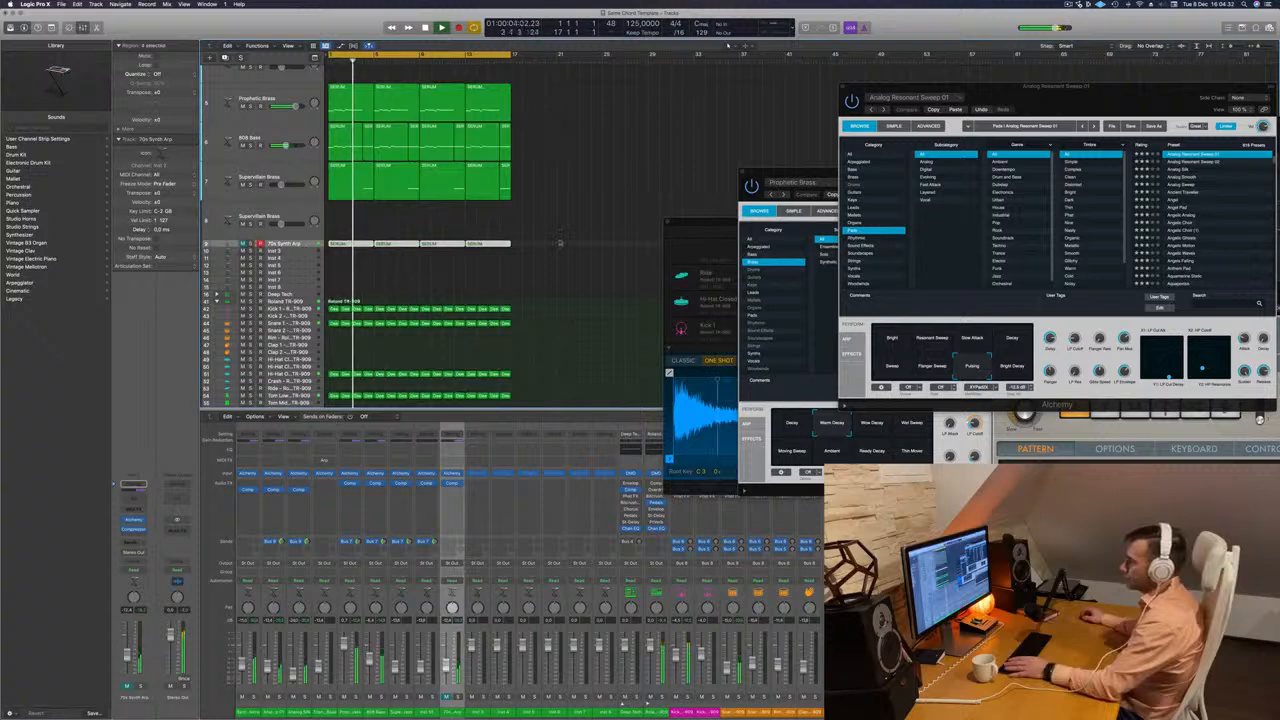
Copy the first-bar hi-hat region of the Roland TR-909 kit up onto the empty Hi-Hat Closed track.
scroll(573, 220, down, 2)
scroll(577, 218, up, 5)
scroll(577, 218, down, 6)
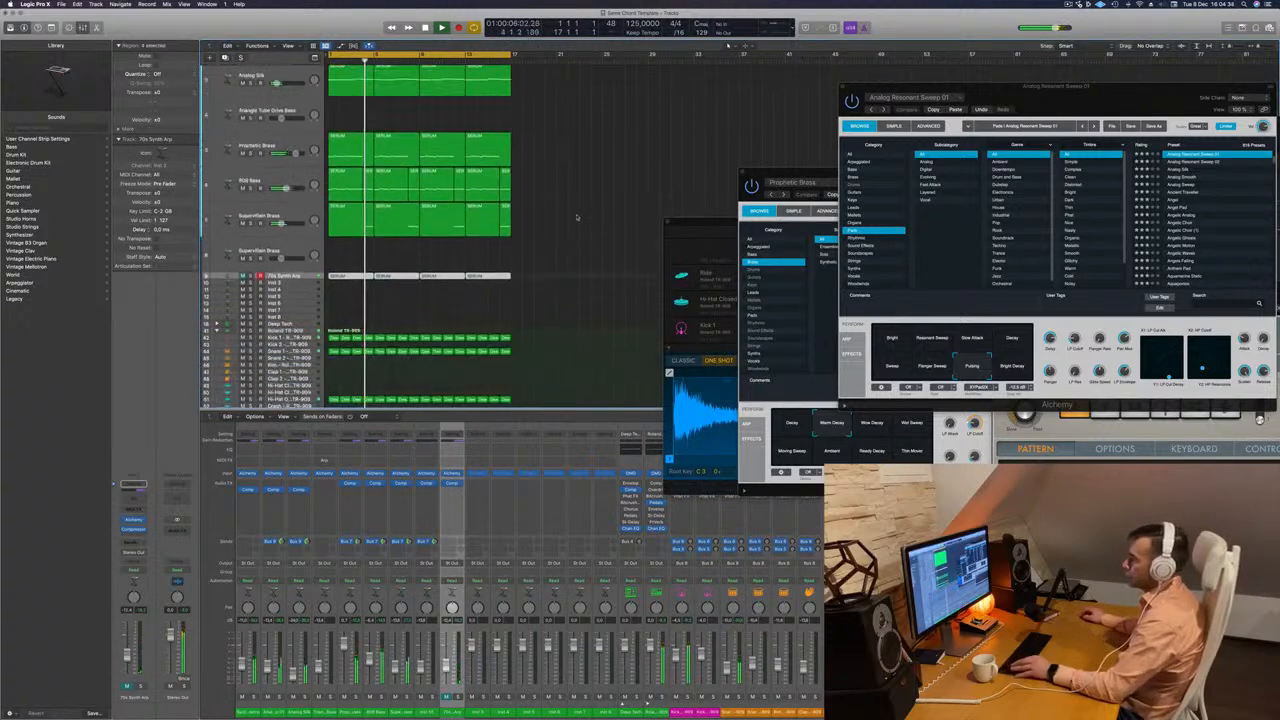
scroll(350, 303, down, 2)
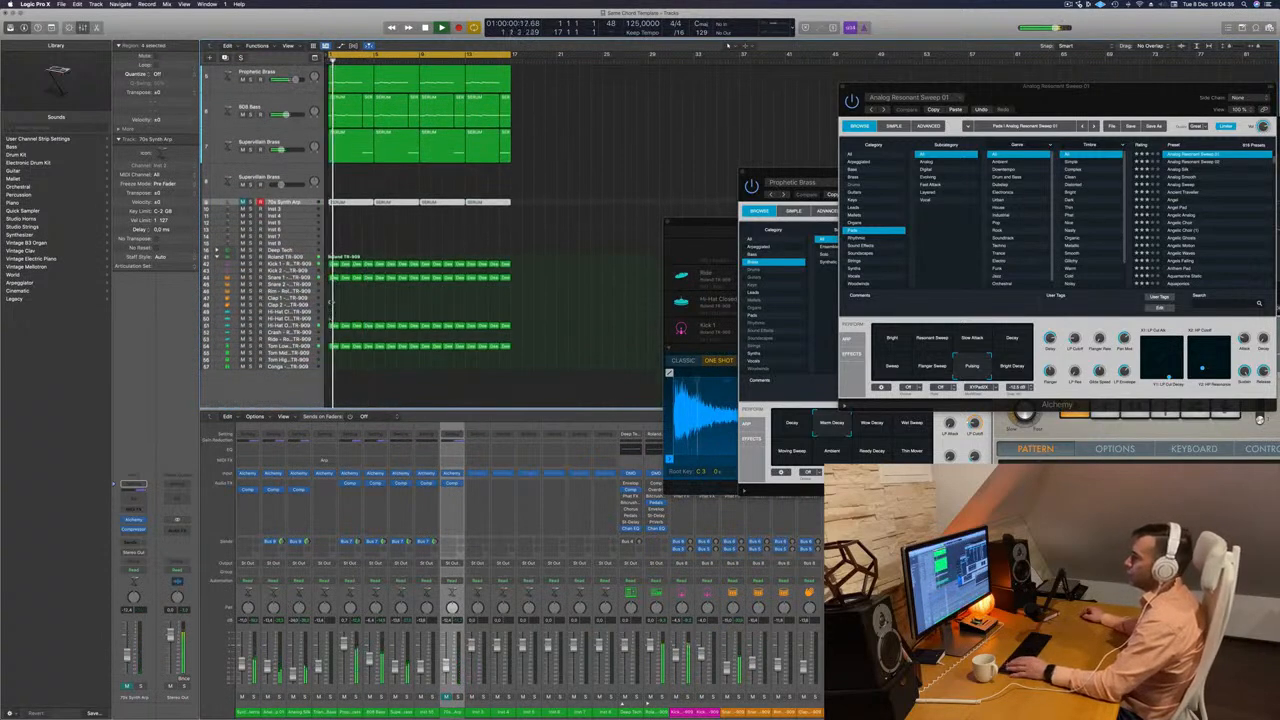
click(335, 327)
drag(335, 327, 333, 318)
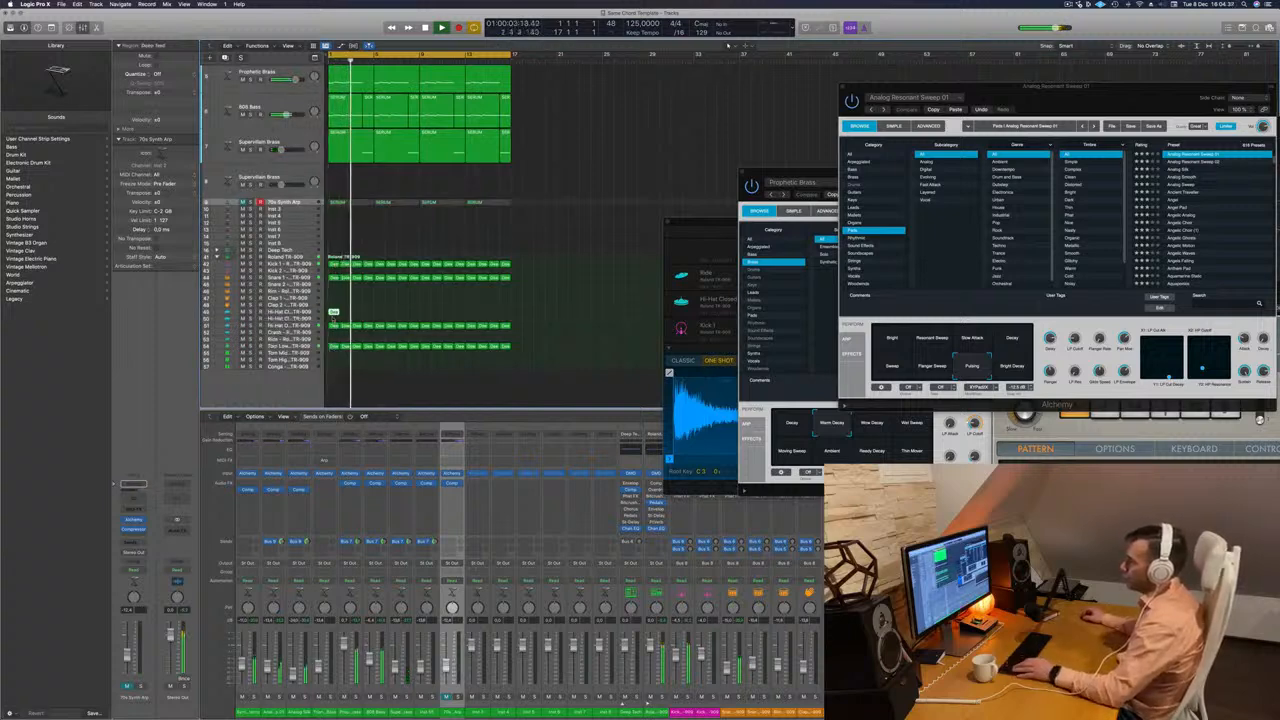
Open the copied hi-hat region in the Piano Roll and duplicate its four notes one sixteenth earlier.
double_click(334, 313)
scroll(392, 633, up, 5)
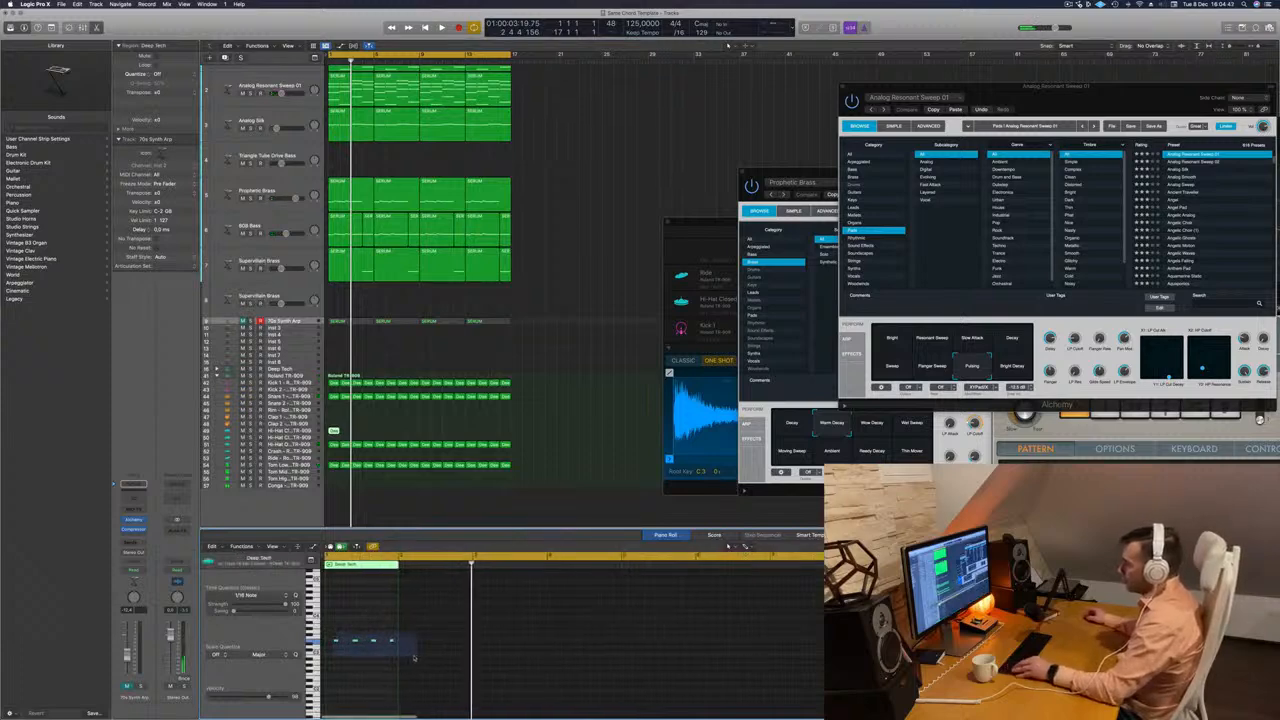
drag(414, 658, 414, 657)
scroll(413, 656, up, 3)
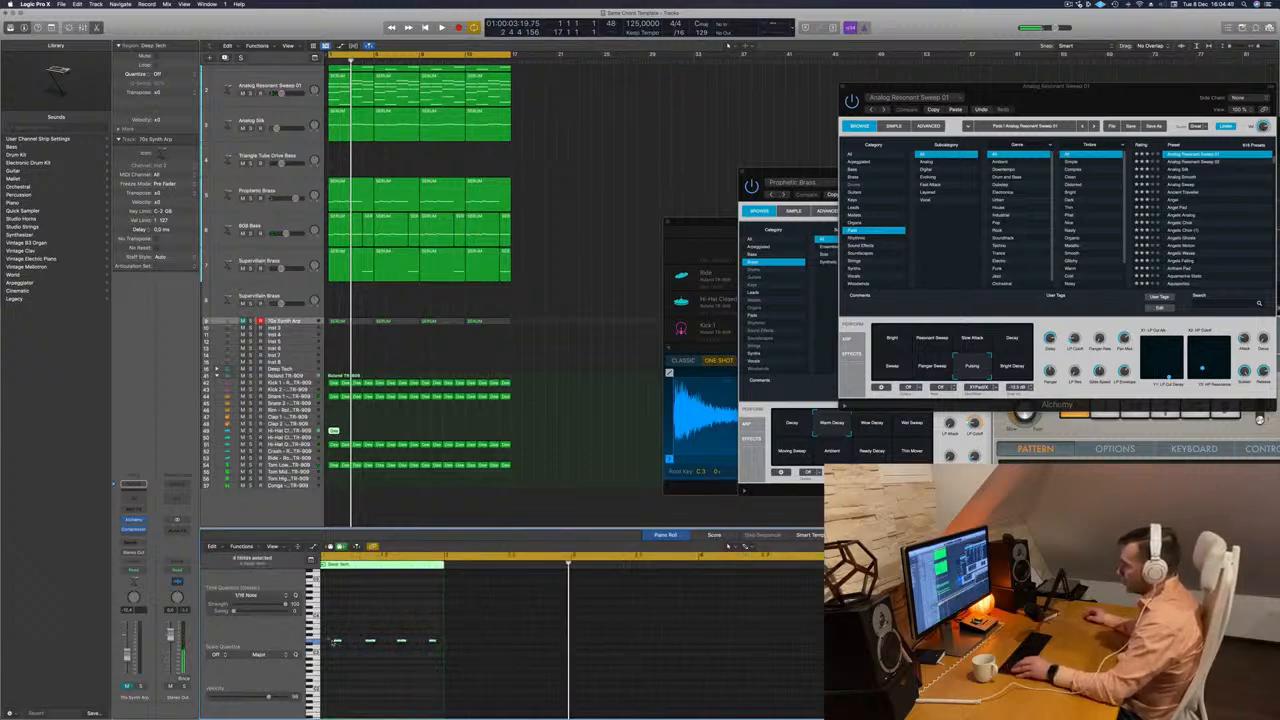
drag(334, 642, 326, 647)
scroll(343, 650, up, 5)
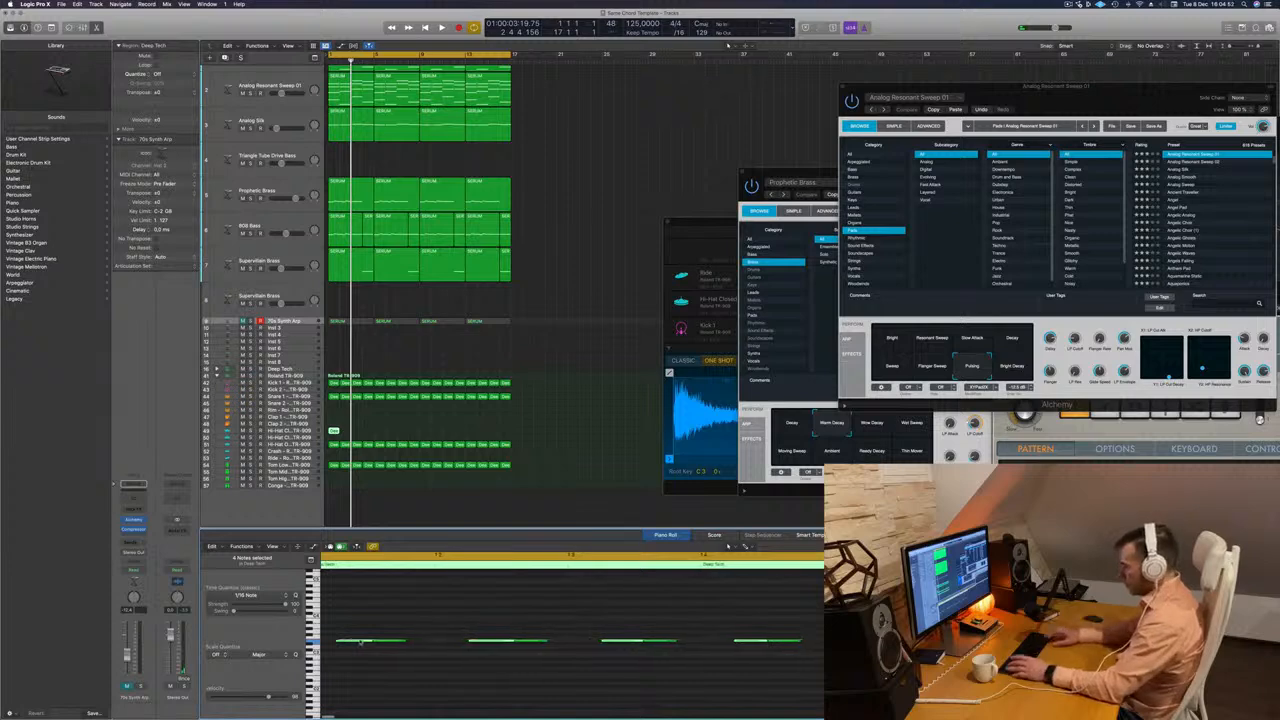
Shorten all the hi-hat notes, duplicate them to fill the bar with sixteenth-note hits and play the result.
scroll(355, 637, right, 1)
click(364, 641)
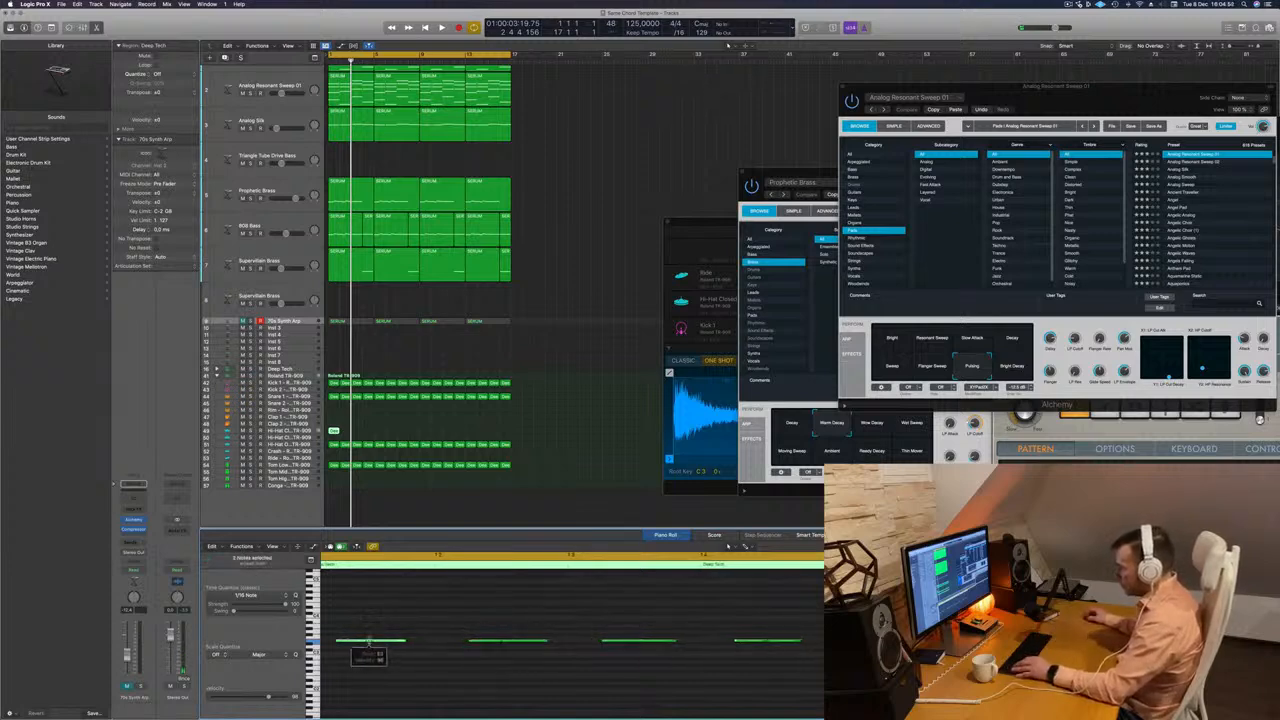
drag(405, 641, 395, 641)
scroll(342, 655, left, 1)
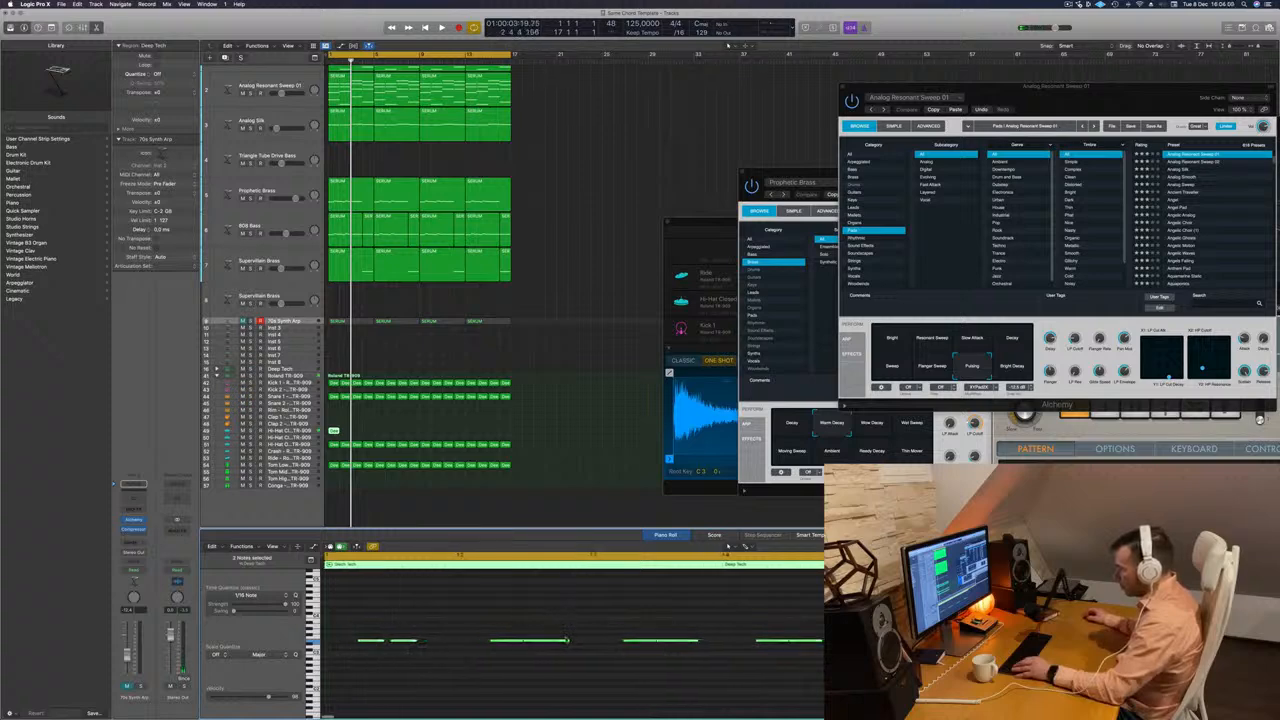
key(super+a)
drag(568, 641, 547, 641)
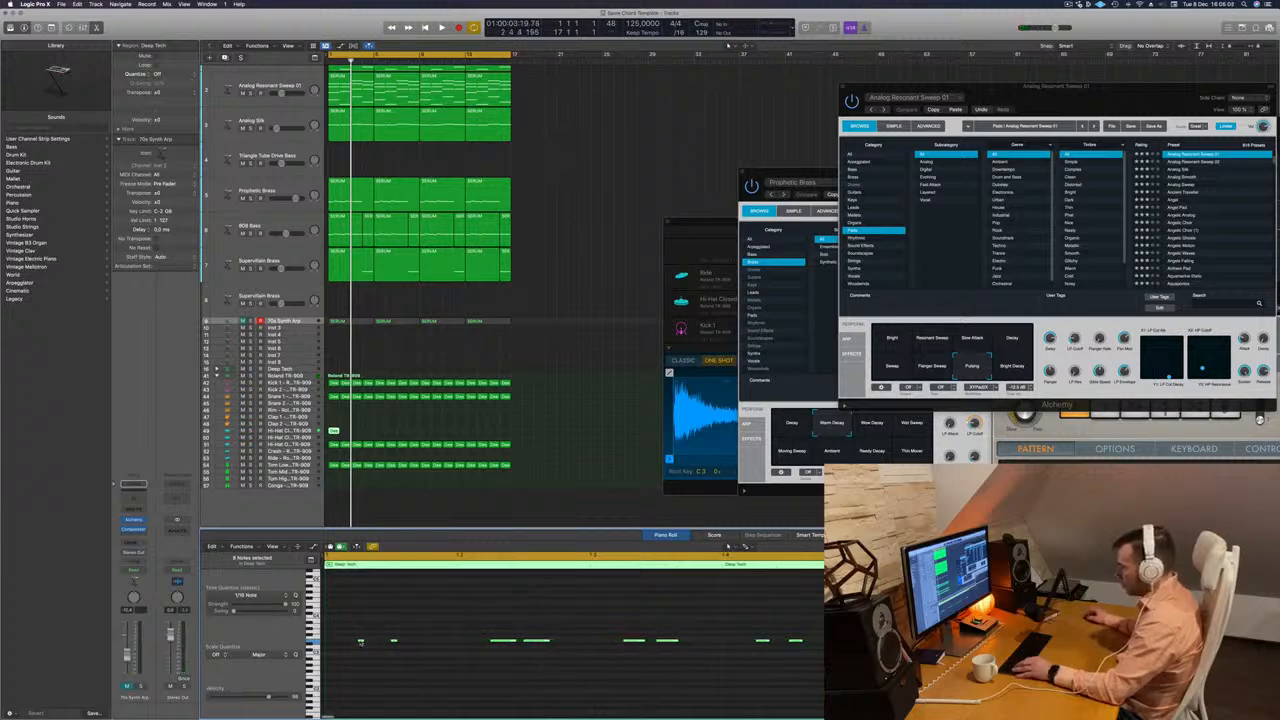
drag(361, 642, 395, 648)
key(space)
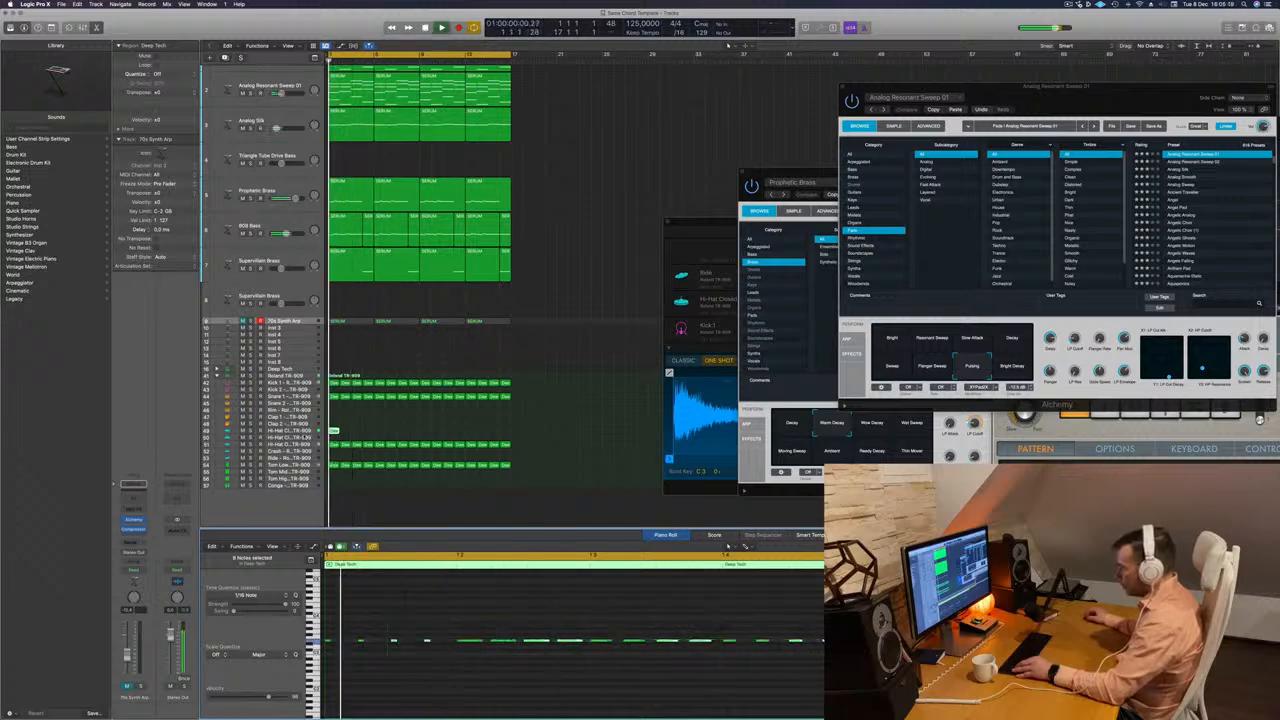
Select the Hi-Hat Closed track and duplicate its one-bar region repeatedly to fill all sixteen bars.
click(306, 437)
click(332, 431)
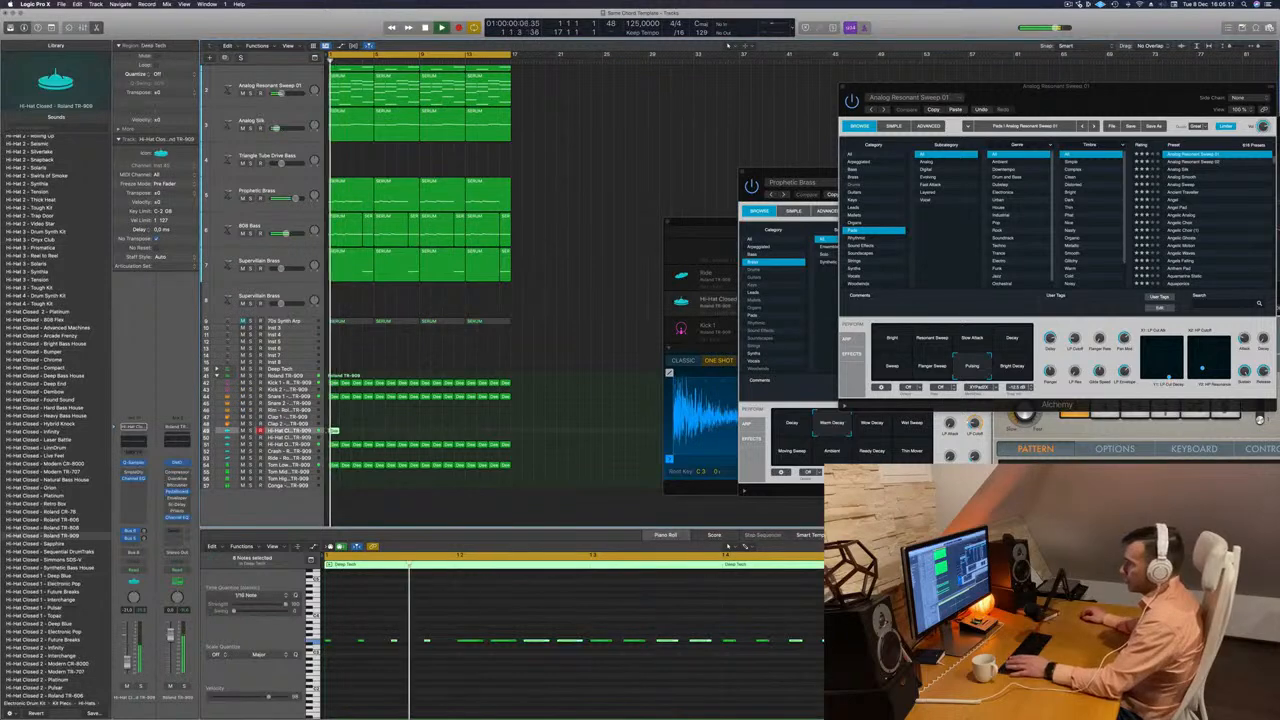
drag(332, 431, 360, 431)
drag(395, 429, 426, 434)
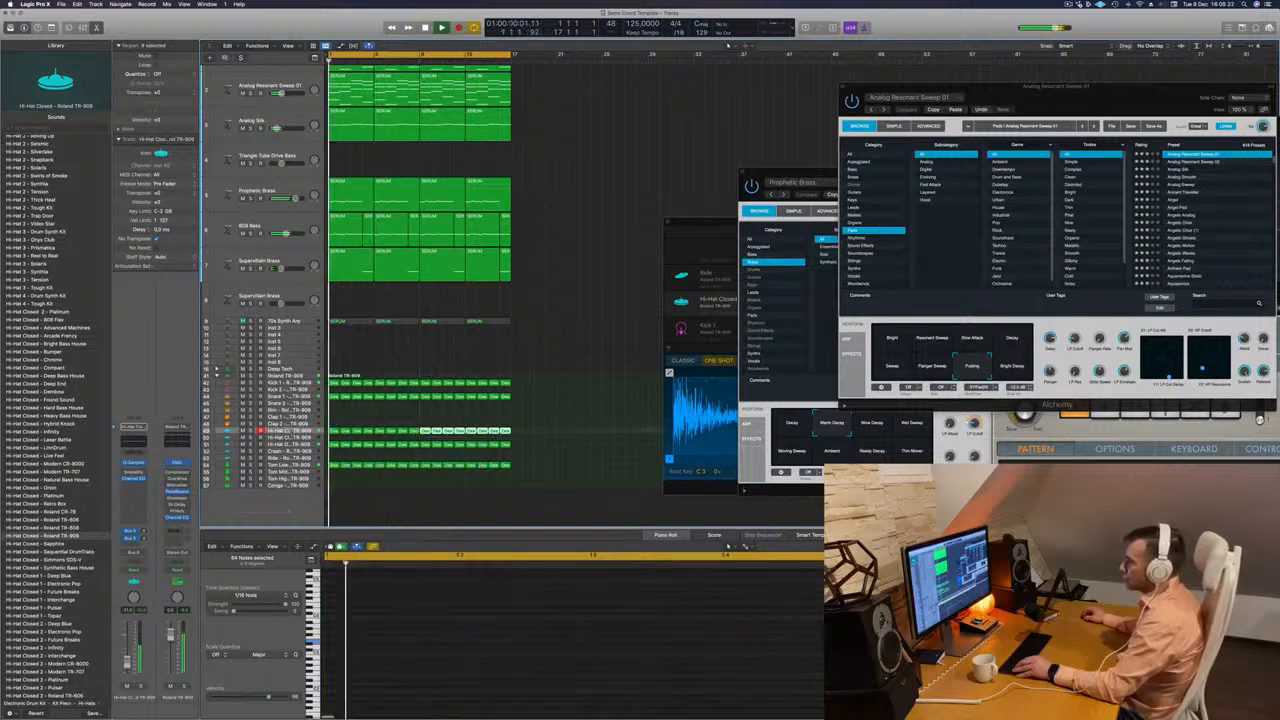
Set the Hi-Hat Closed channel's Sample Delay to 10.0 ms left and 20.0 ms right, close it and replay the track.
click(286, 431)
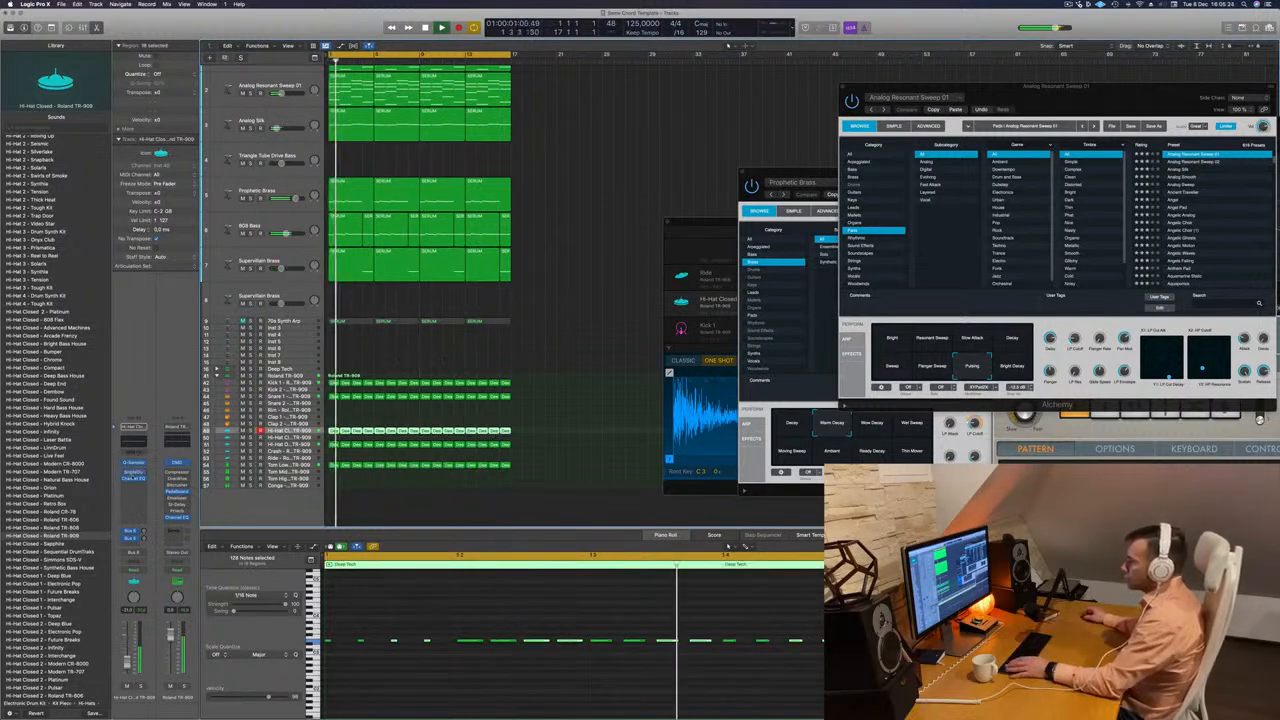
click(132, 477)
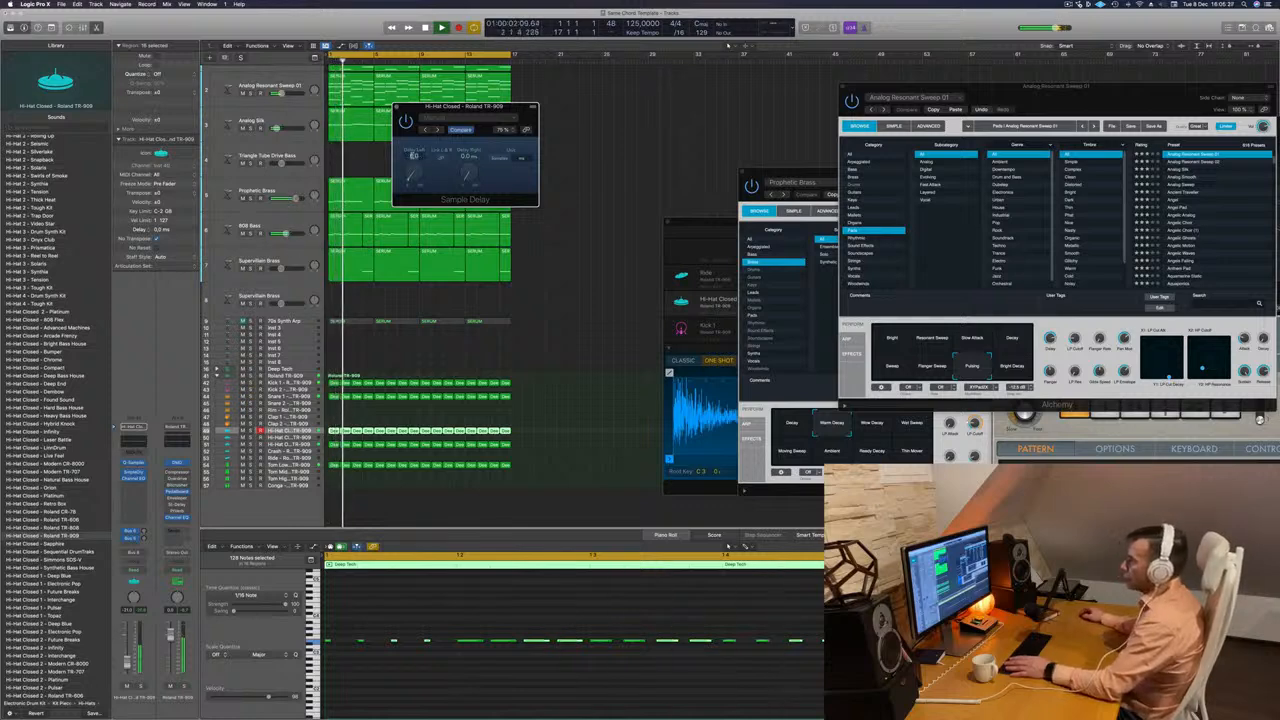
key(Return)
key(space)
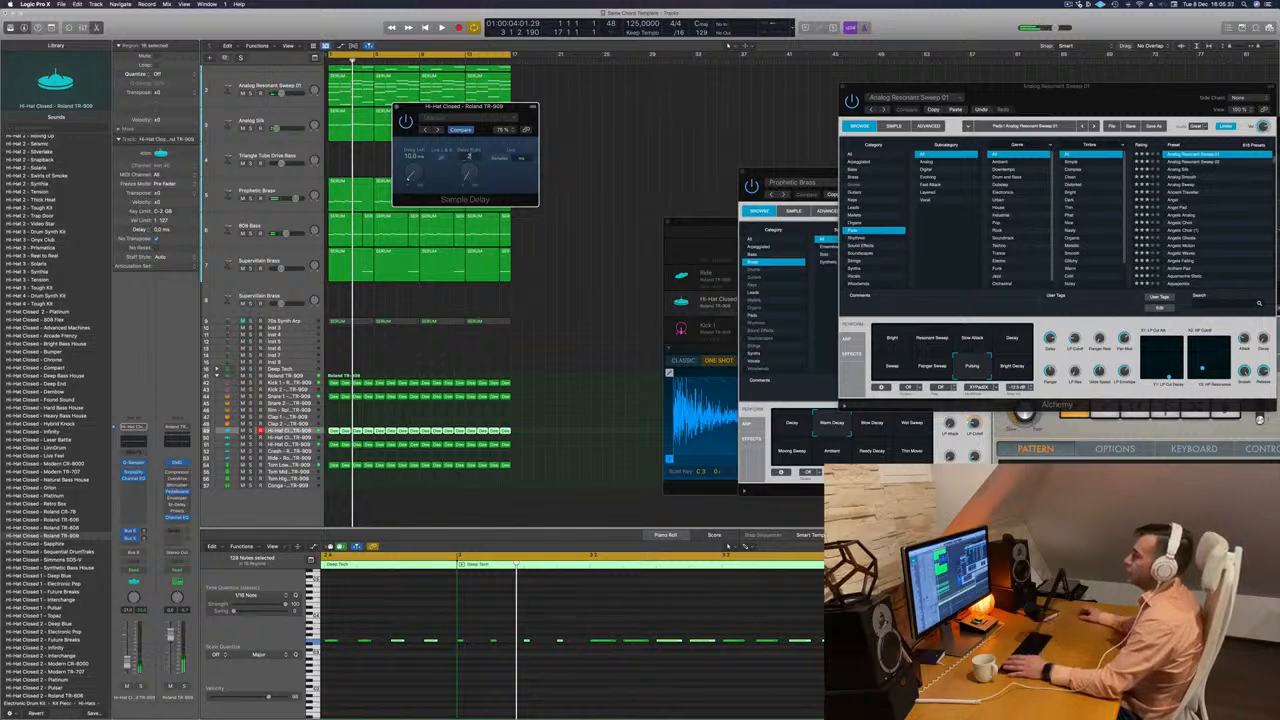
key(space)
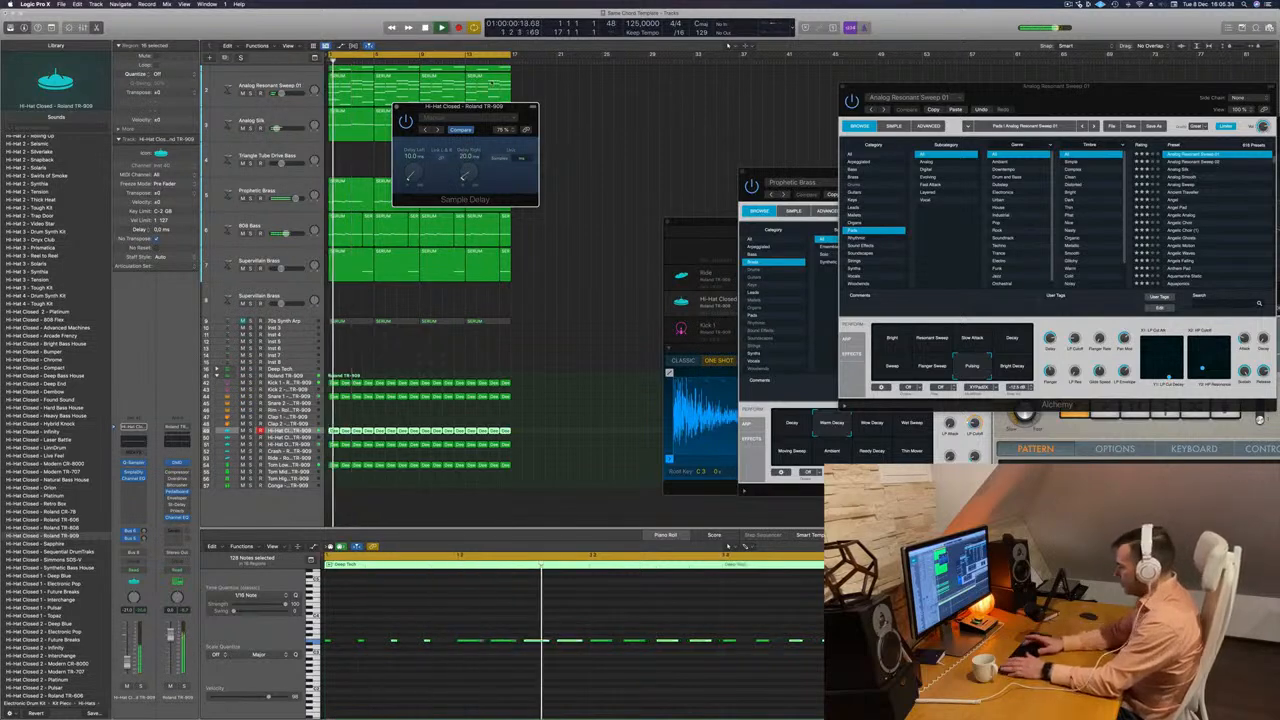
click(396, 108)
key(space)
key(space)
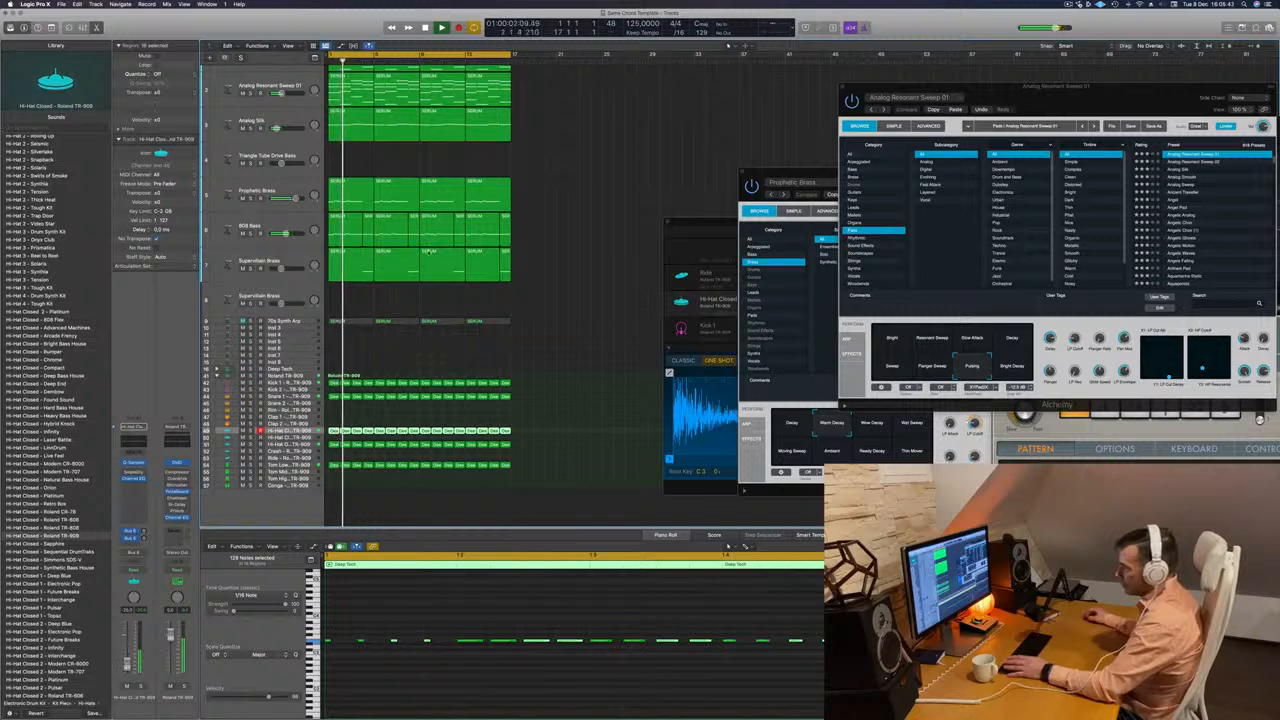
Solo the Prophetic Brass, 808 Bass, lower Supervillain Brass part and Kick 1 tracks and replay them from the beginning.
click(250, 197)
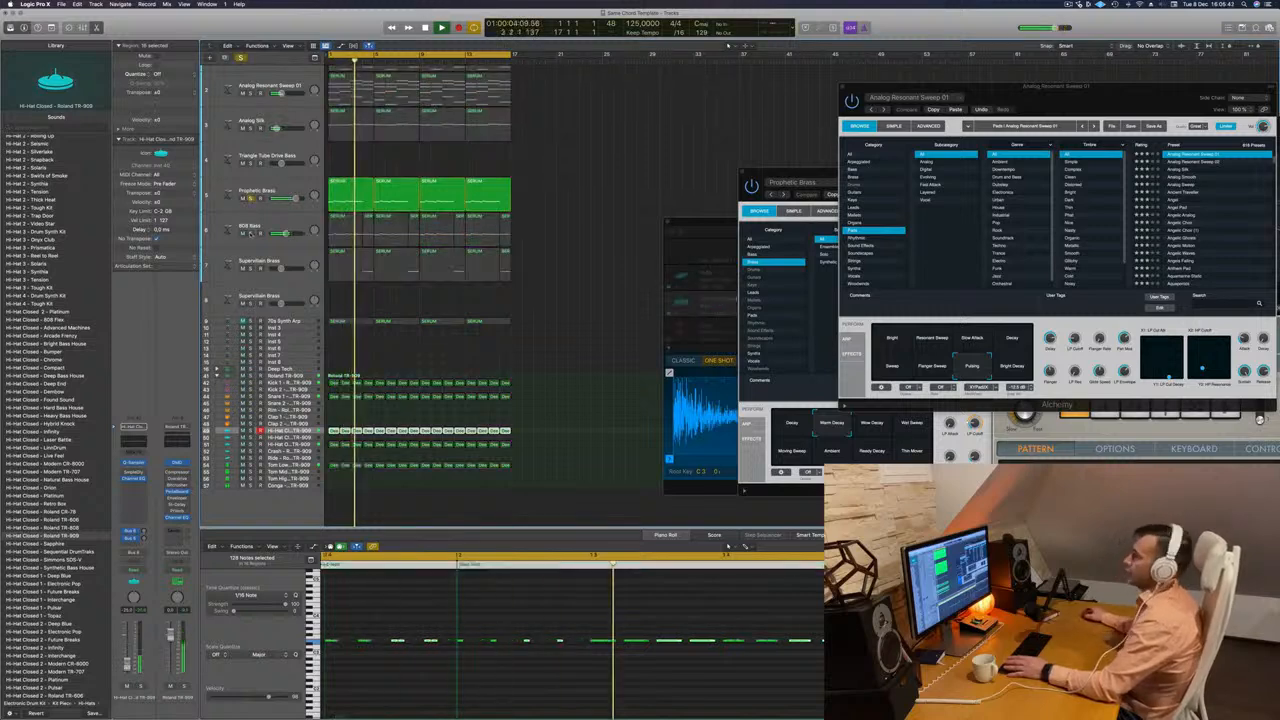
click(250, 232)
click(250, 267)
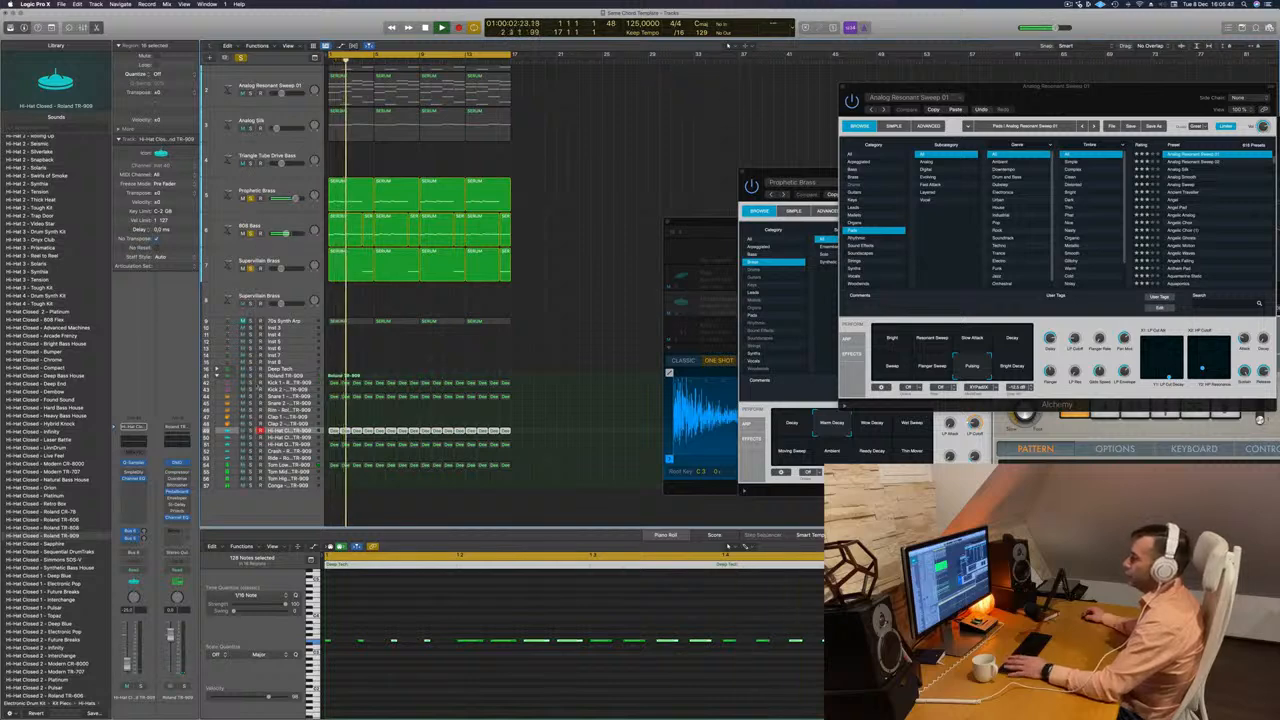
click(250, 383)
click(304, 384)
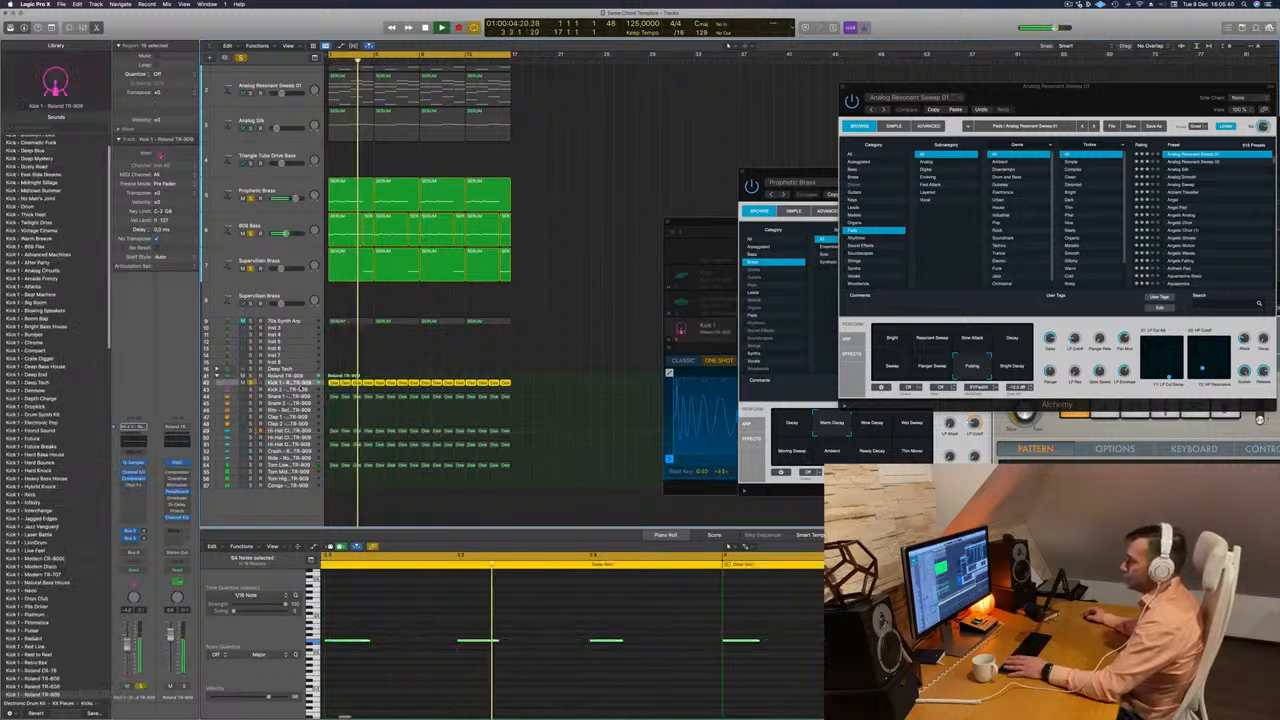
key(Return)
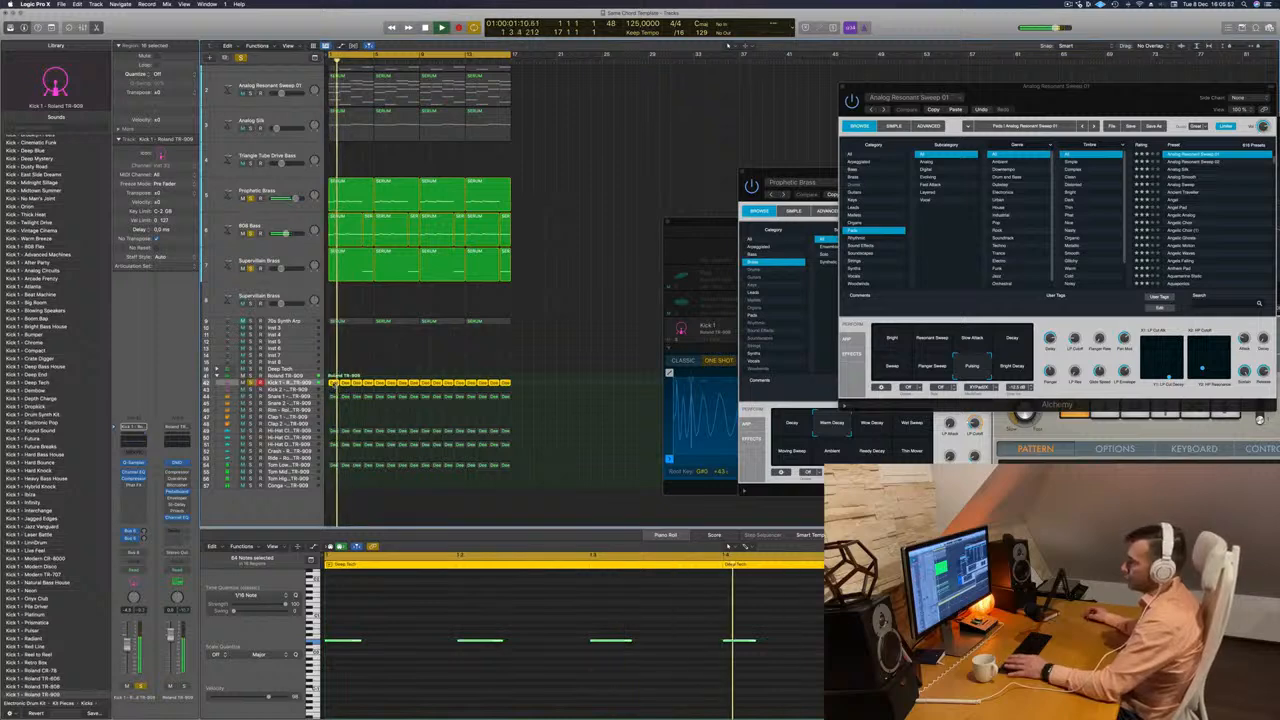
Copy all the Kick 1 regions onto the Kick 2 track, solo Kick 2 and play the layered kicks.
drag(334, 385, 336, 392)
click(298, 390)
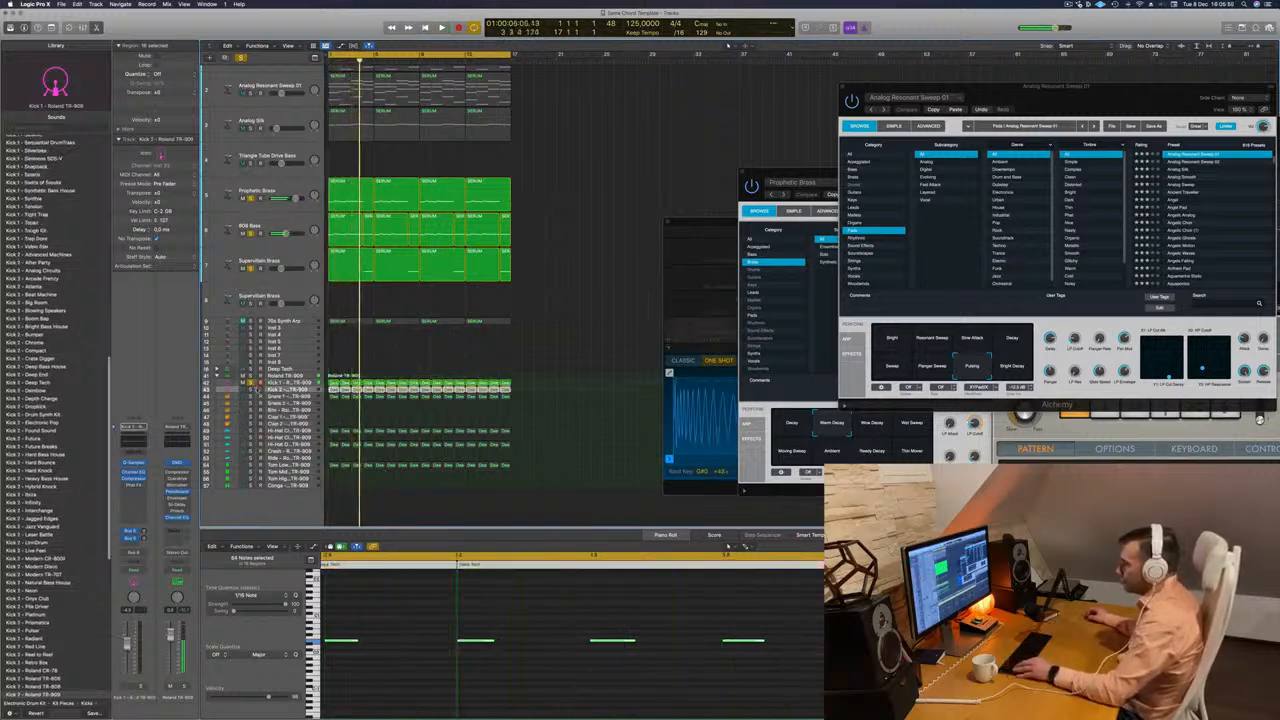
key(space)
click(251, 390)
key(space)
key(space)
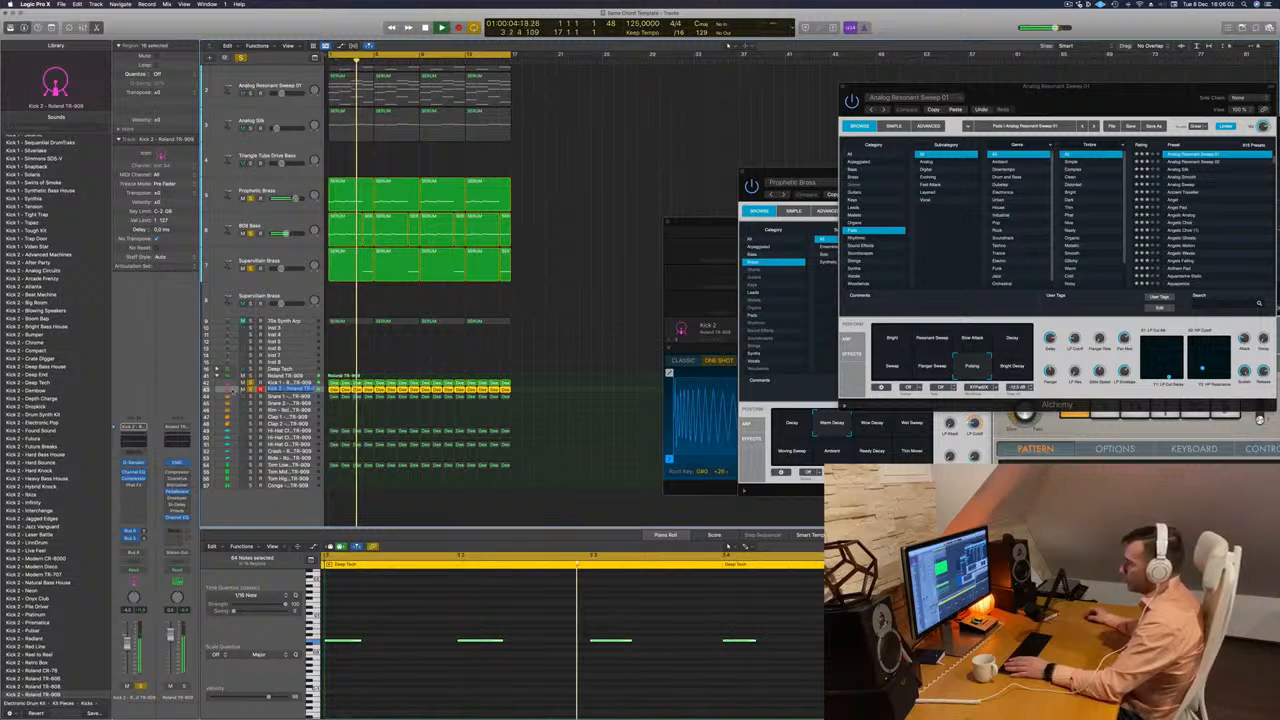
click(378, 377)
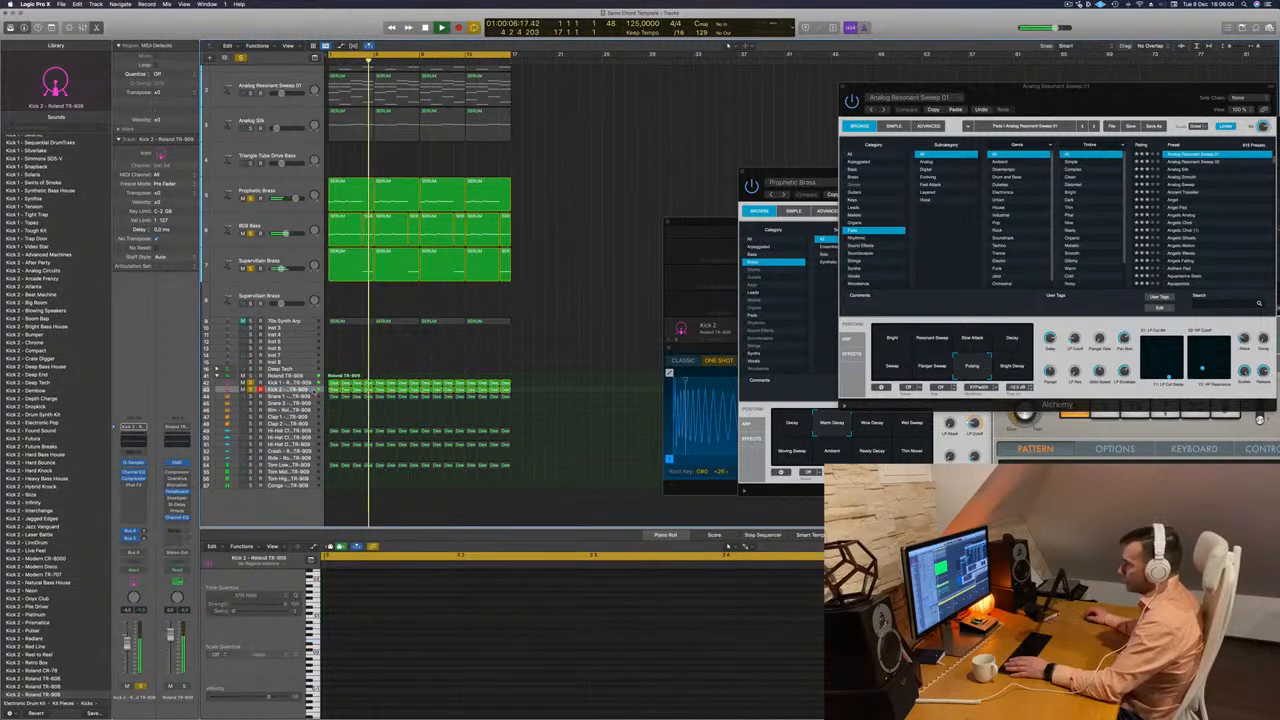
Replay the layered kicks from the beginning and add the Analog Silk track to the soloed tracks.
double_click(311, 389)
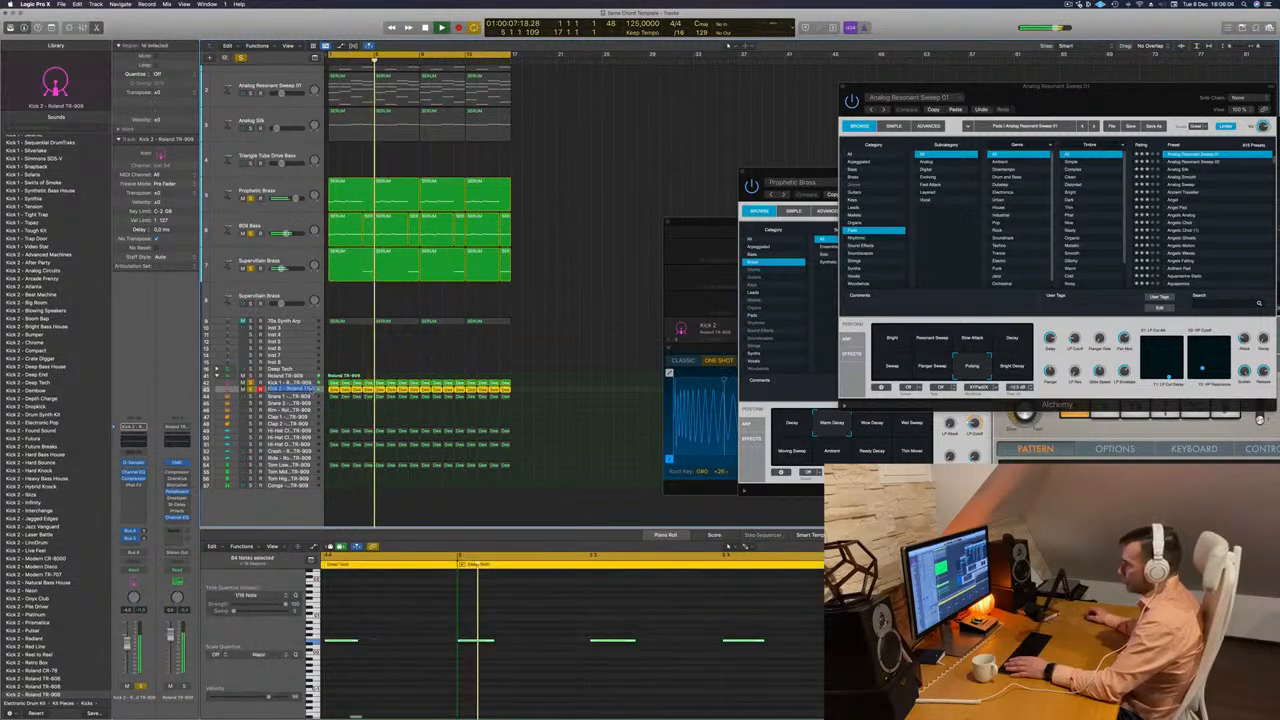
click(402, 356)
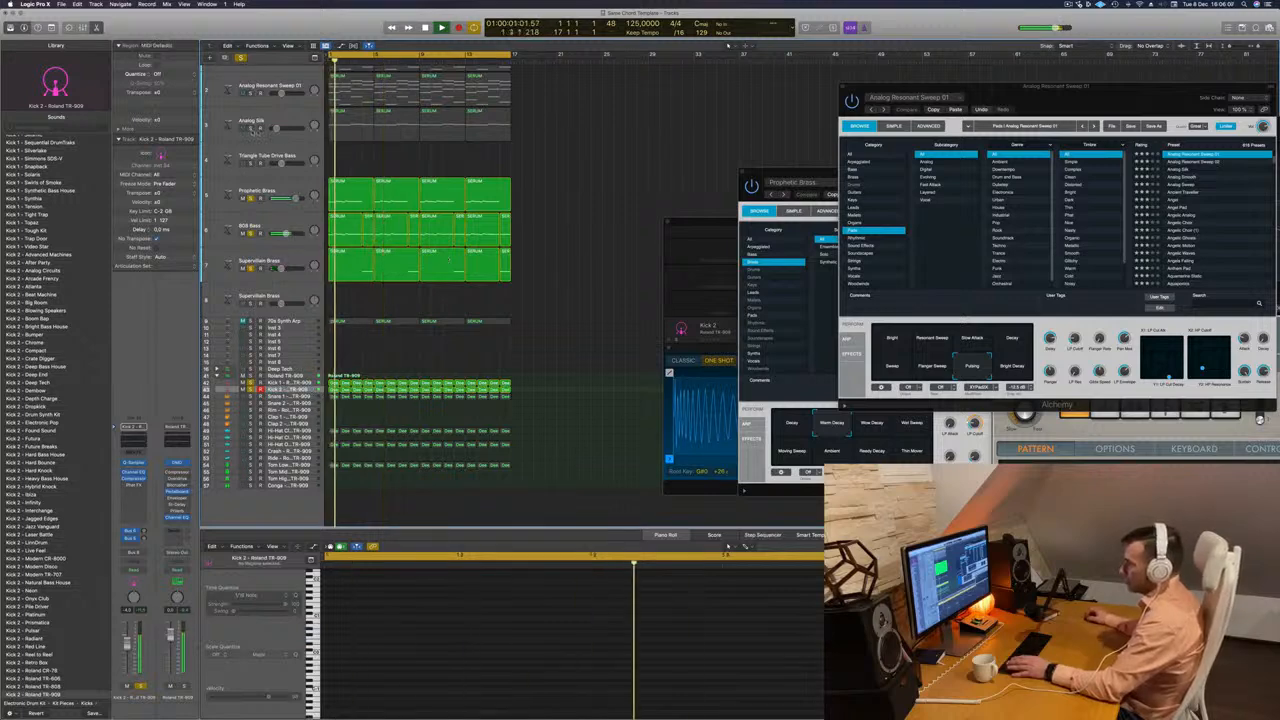
click(255, 128)
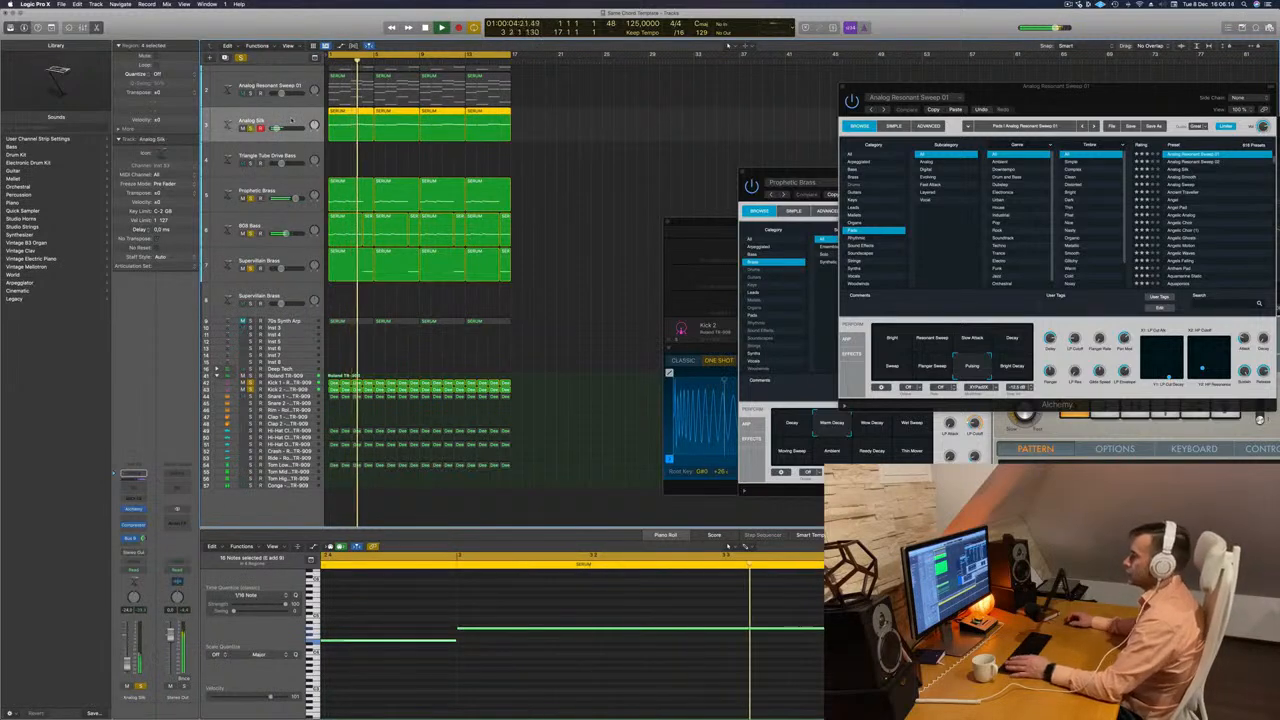
Clear all track solos, play the full arrangement from the beginning and select the Hi-Hat Closed track.
scroll(281, 118, up, 1)
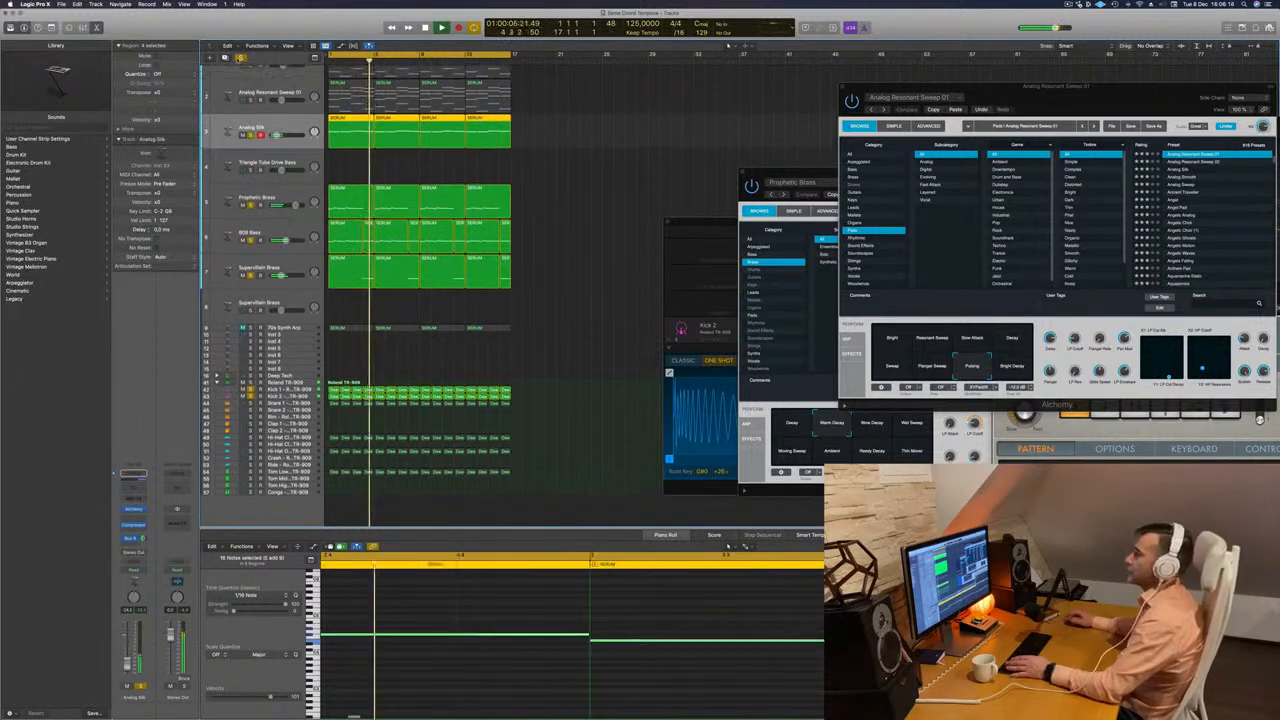
click(241, 59)
key(Return)
scroll(535, 167, up, 2)
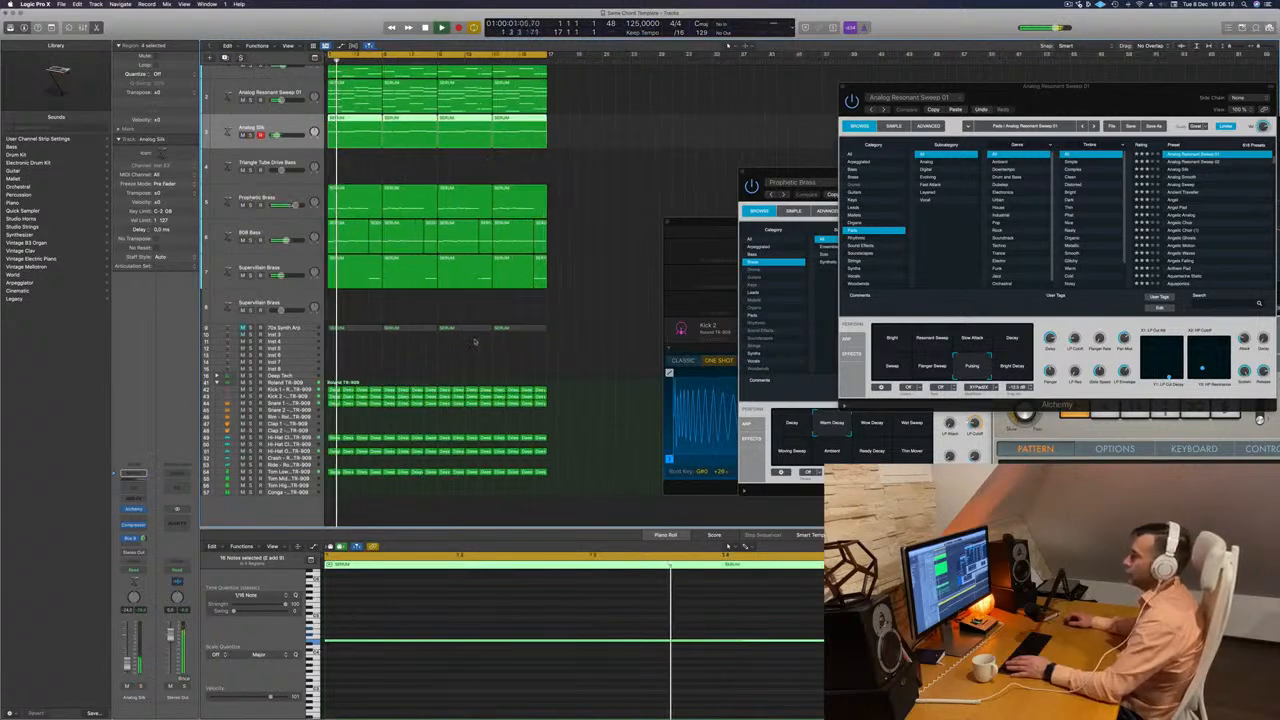
click(294, 439)
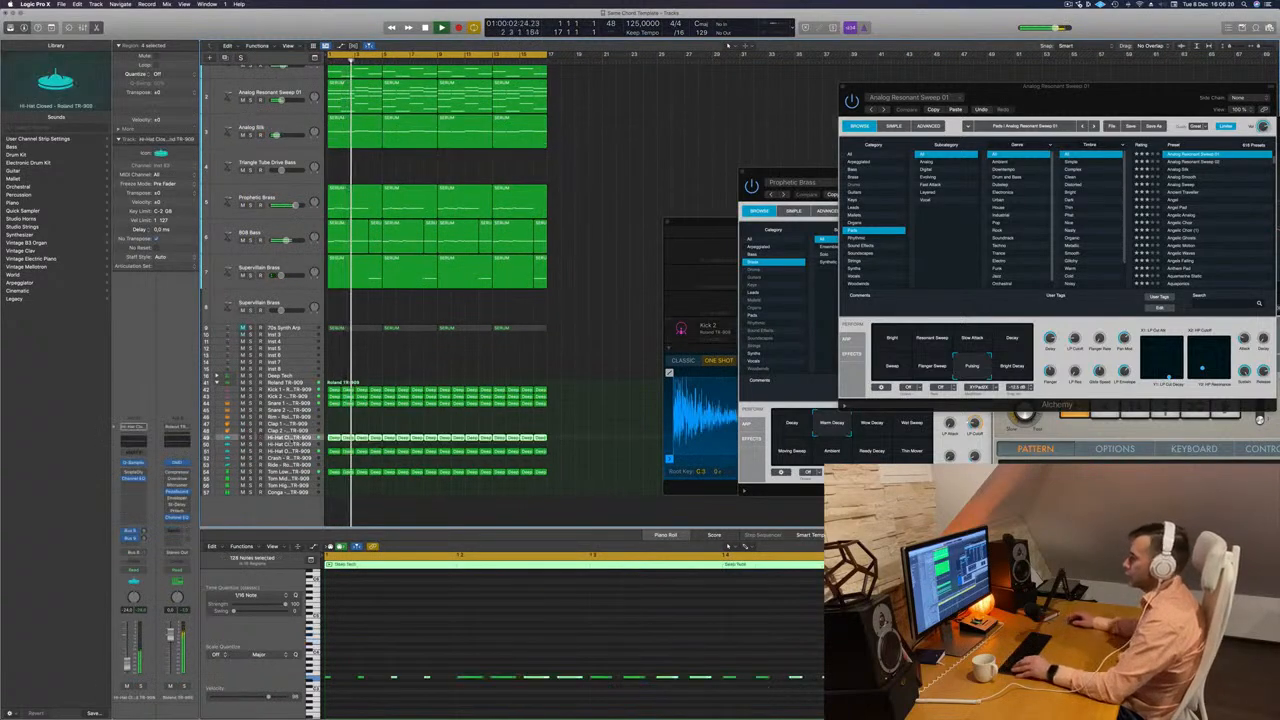
Select the empty Supervillain Brass track and reassign its send to the bus listed directly after Bus 7.
click(274, 303)
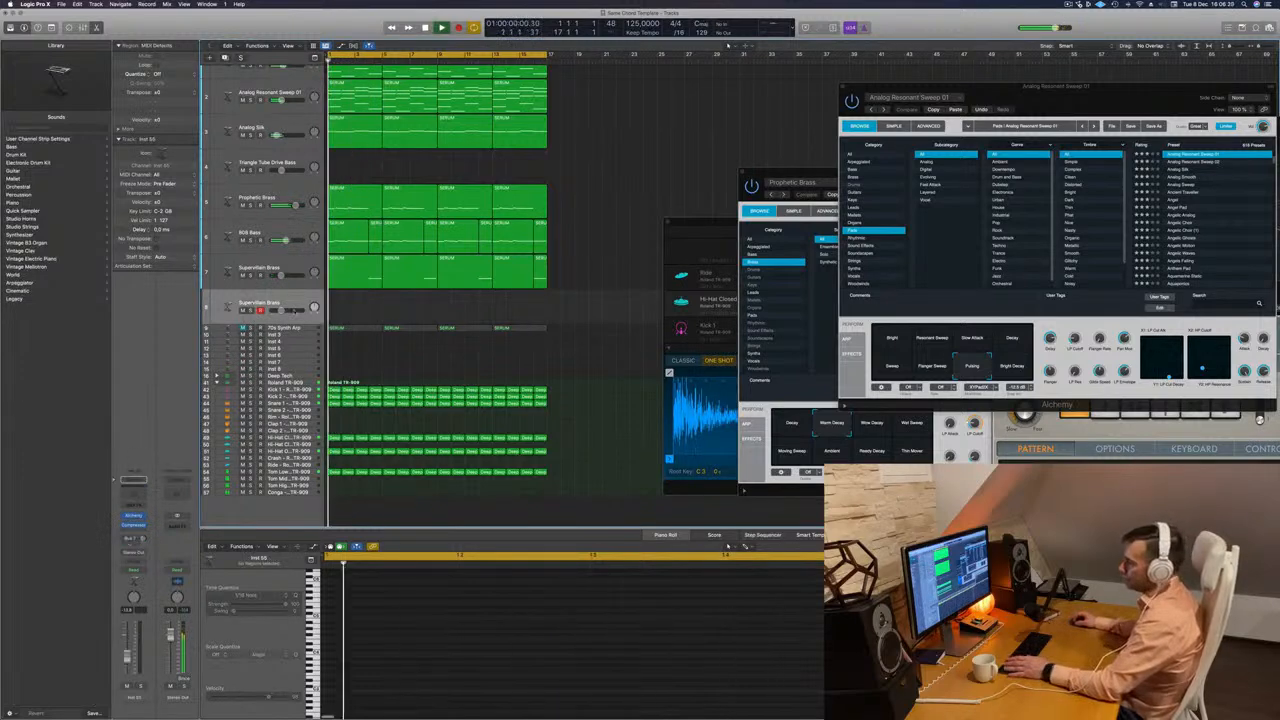
click(135, 533)
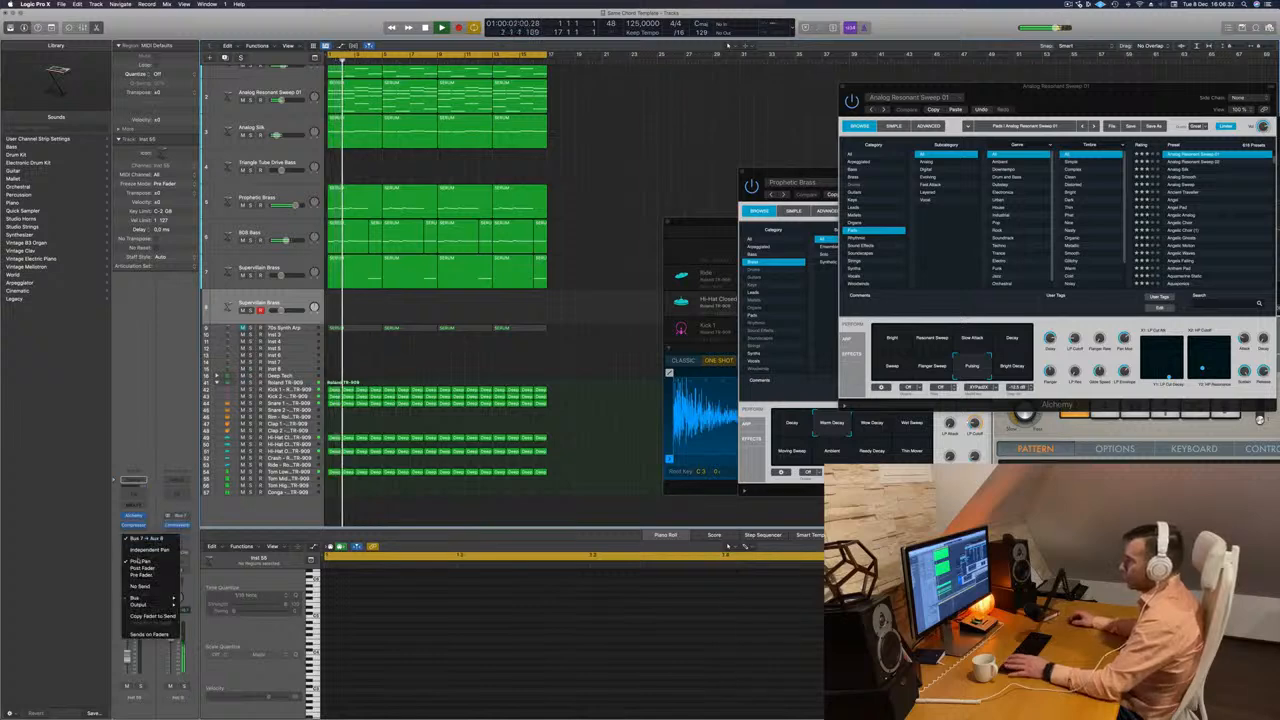
mouse_move(141, 598)
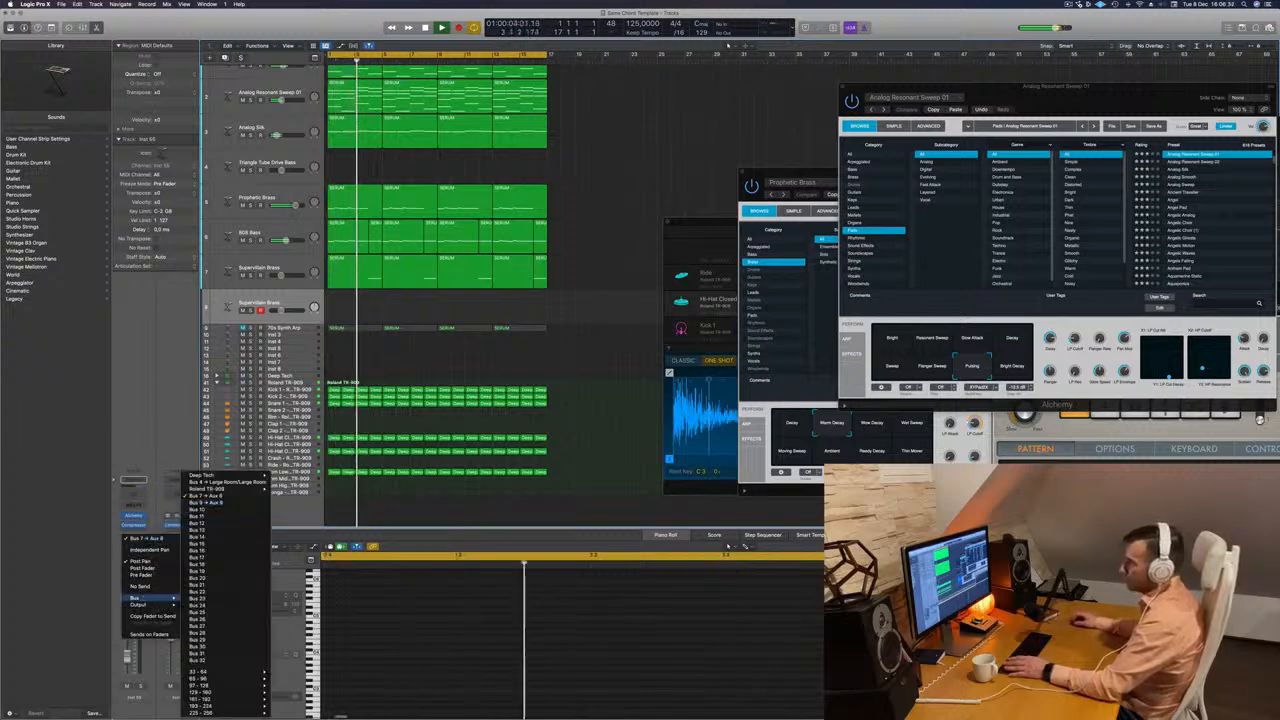
click(205, 502)
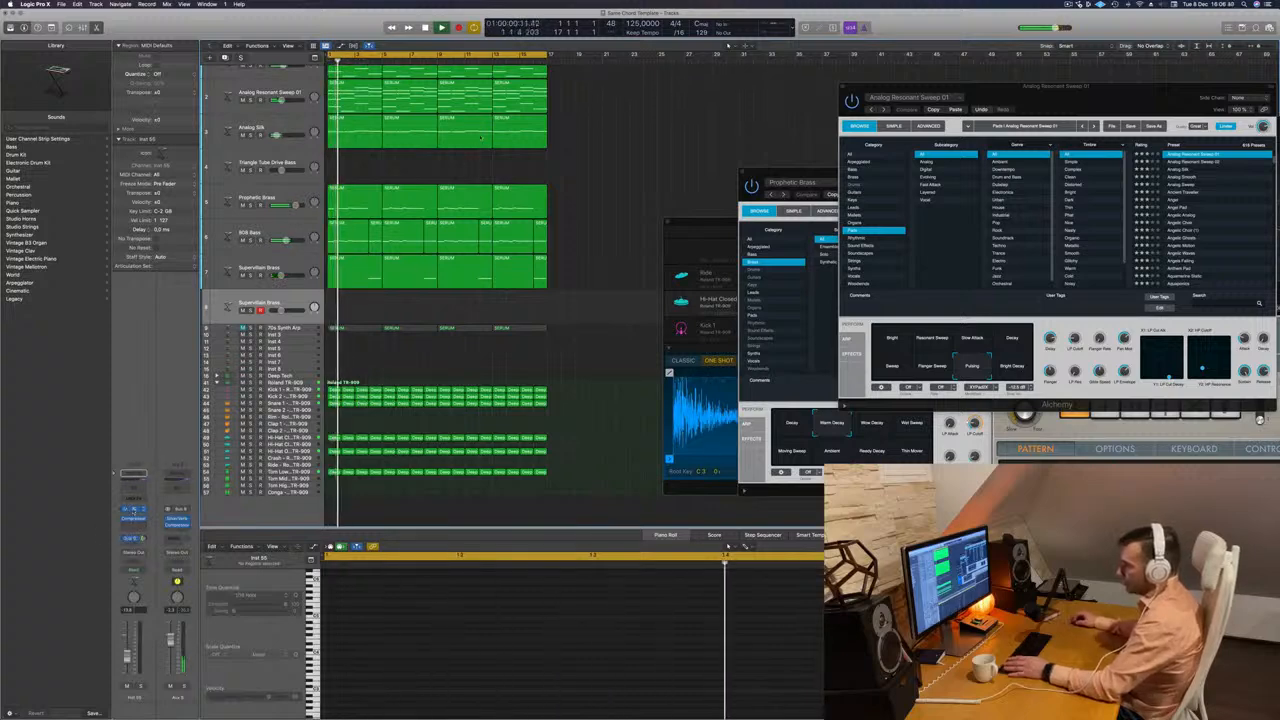
Open the empty Supervillain Brass track's Alchemy instrument and move its window away from the regions.
drag(653, 103, 873, 137)
key(space)
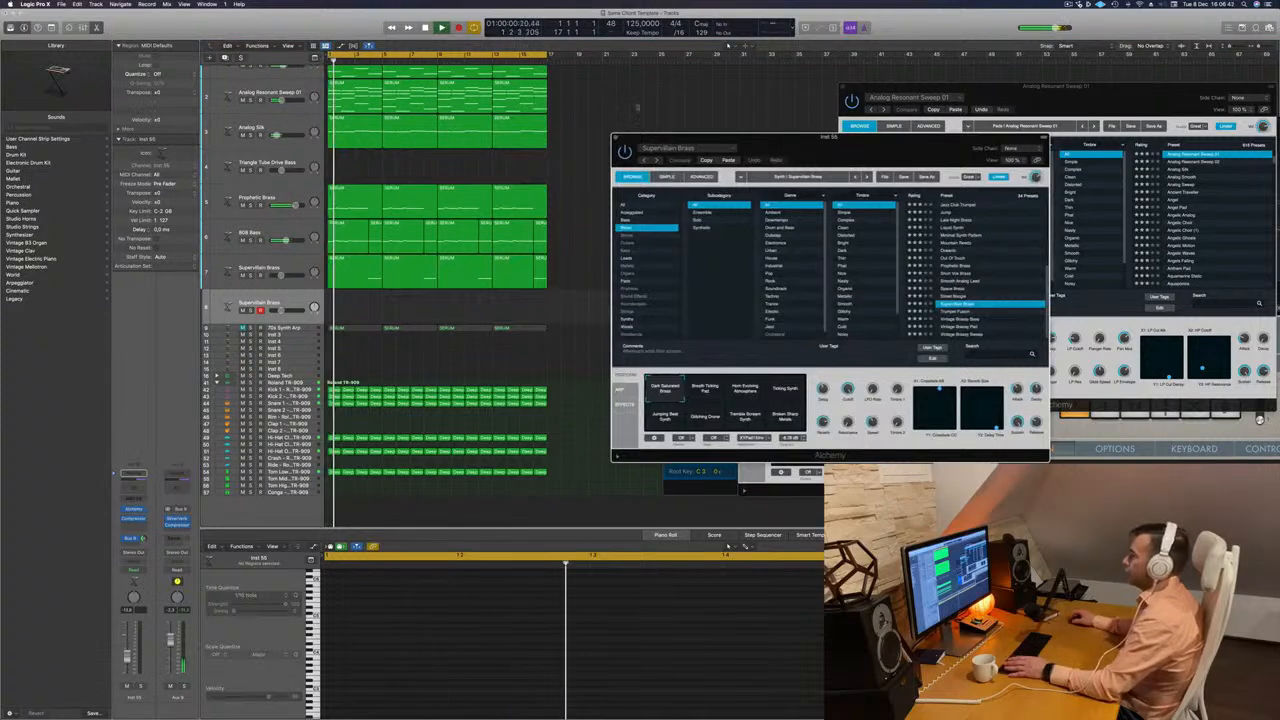
click(634, 107)
key(super+0)
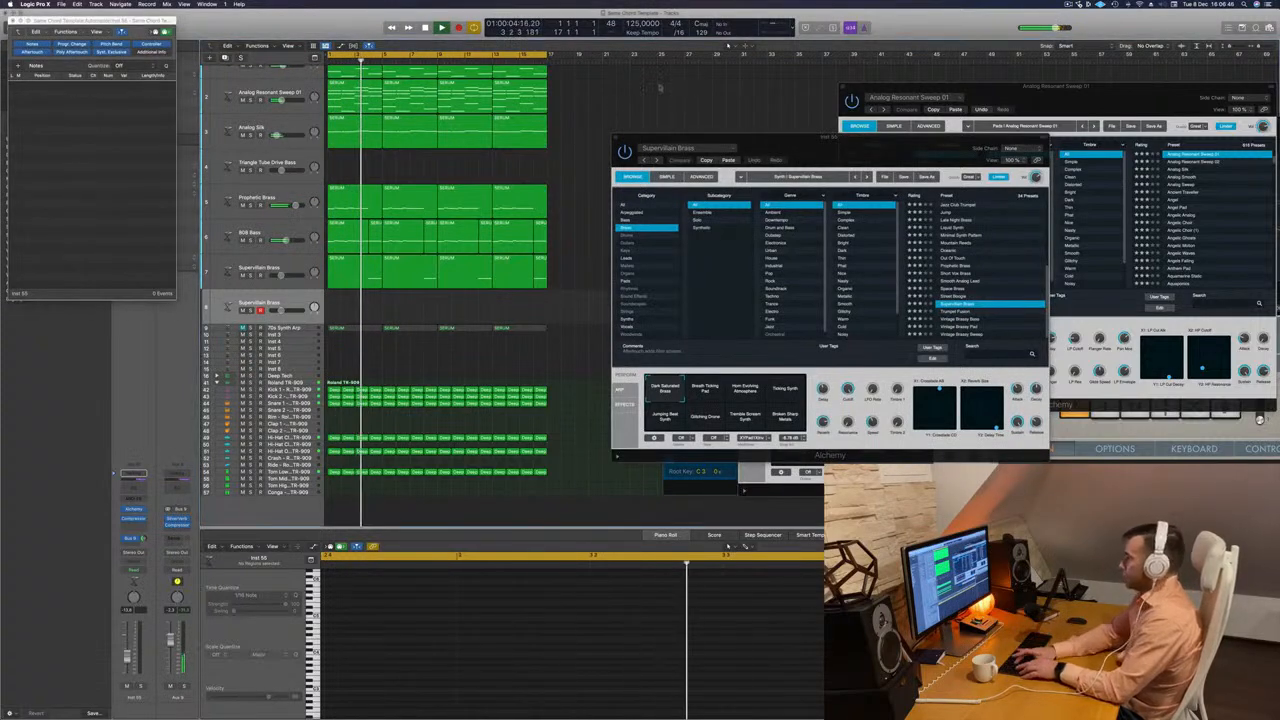
key(super+k)
key(super+k)
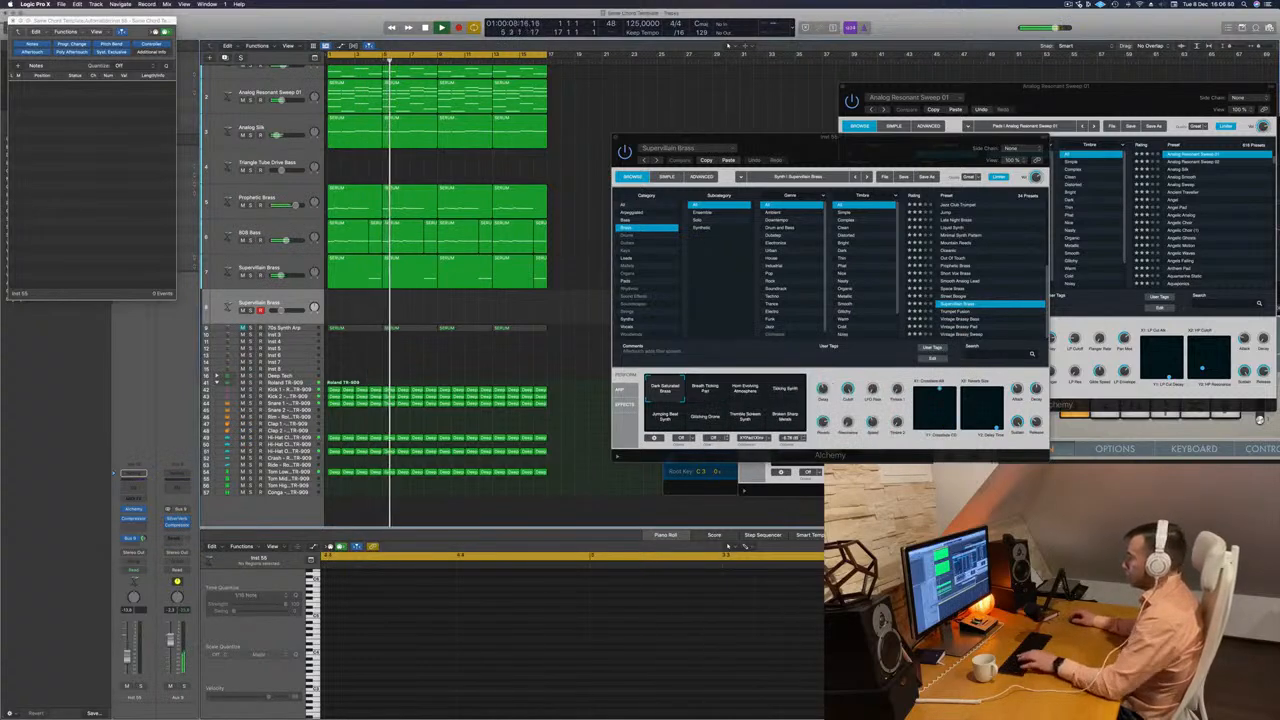
key(super+0)
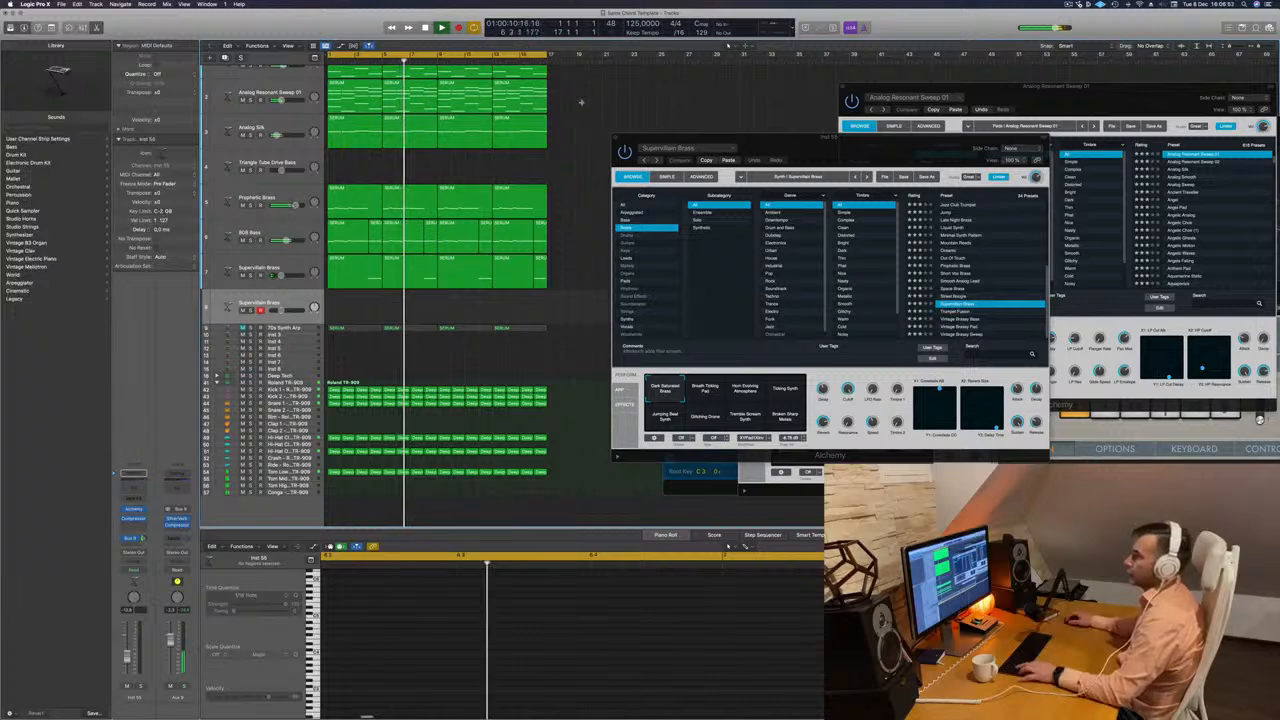
Duplicate all the regions after the original sixteen bars and extend the cycle range to thirty-two bars.
key(super+z)
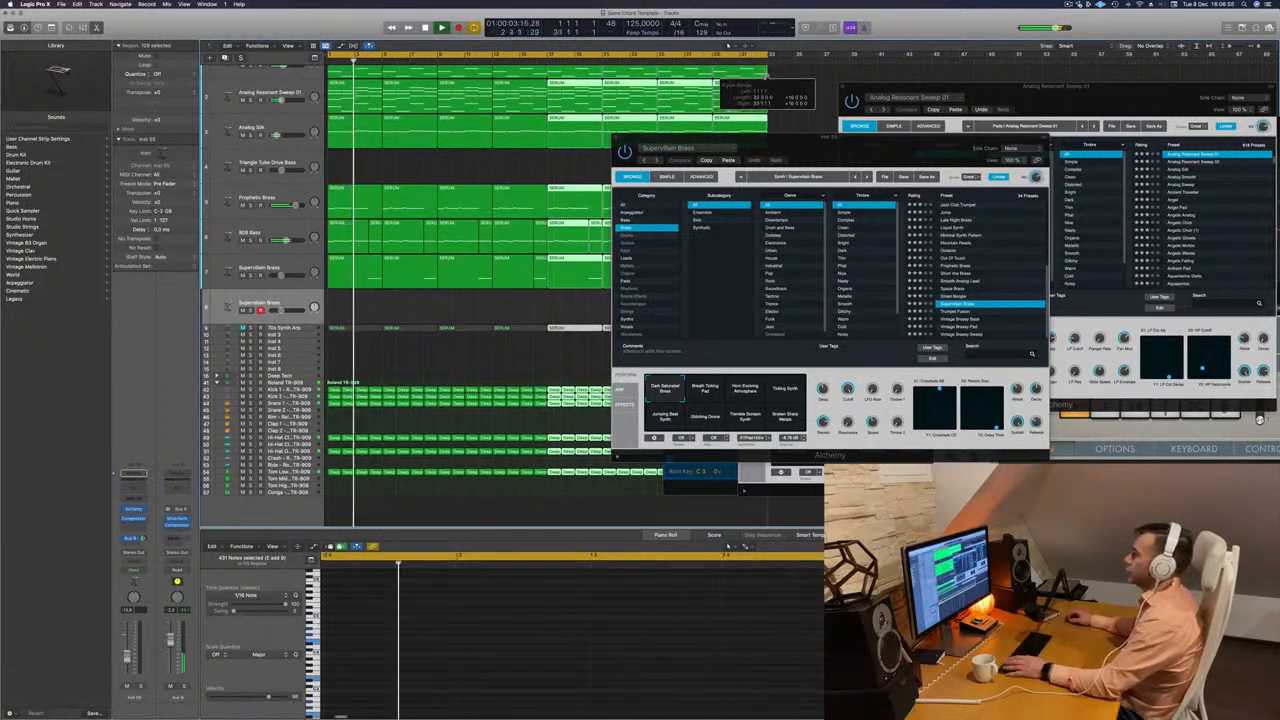
drag(825, 138, 712, 176)
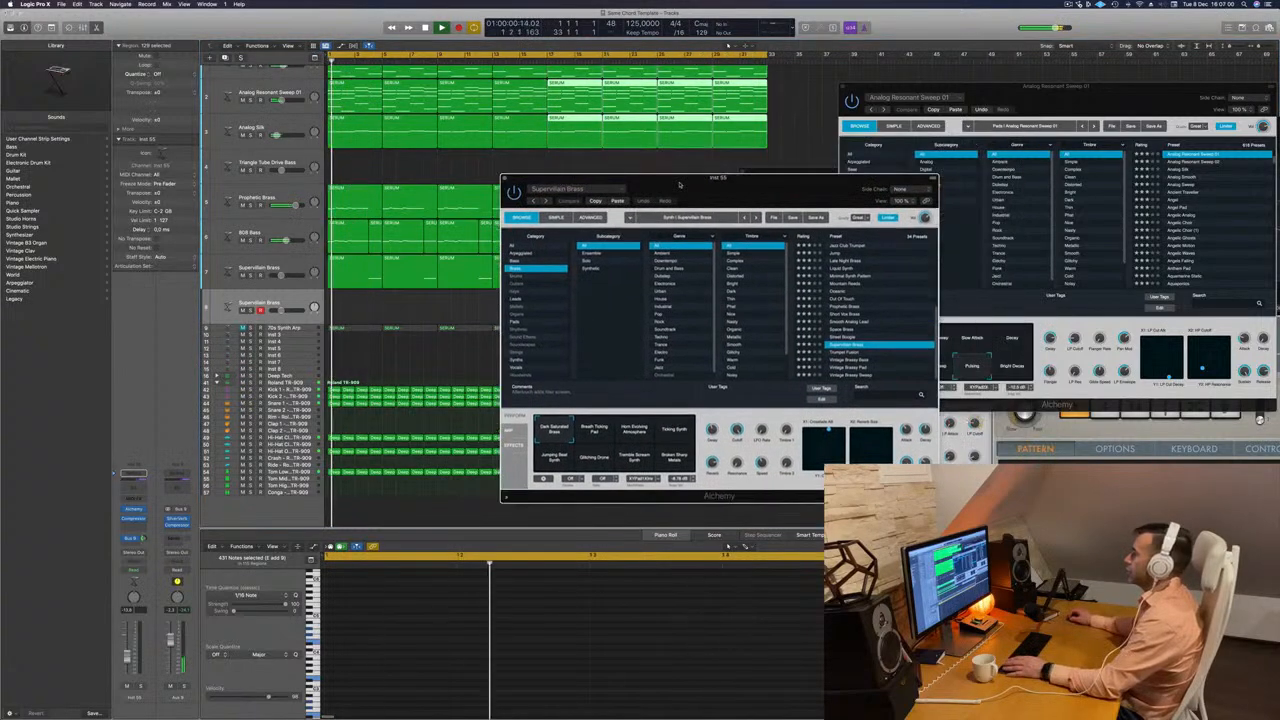
Select the empty Supervillain Brass track, bring up Musical Typing and reposition the Alchemy window.
click(294, 303)
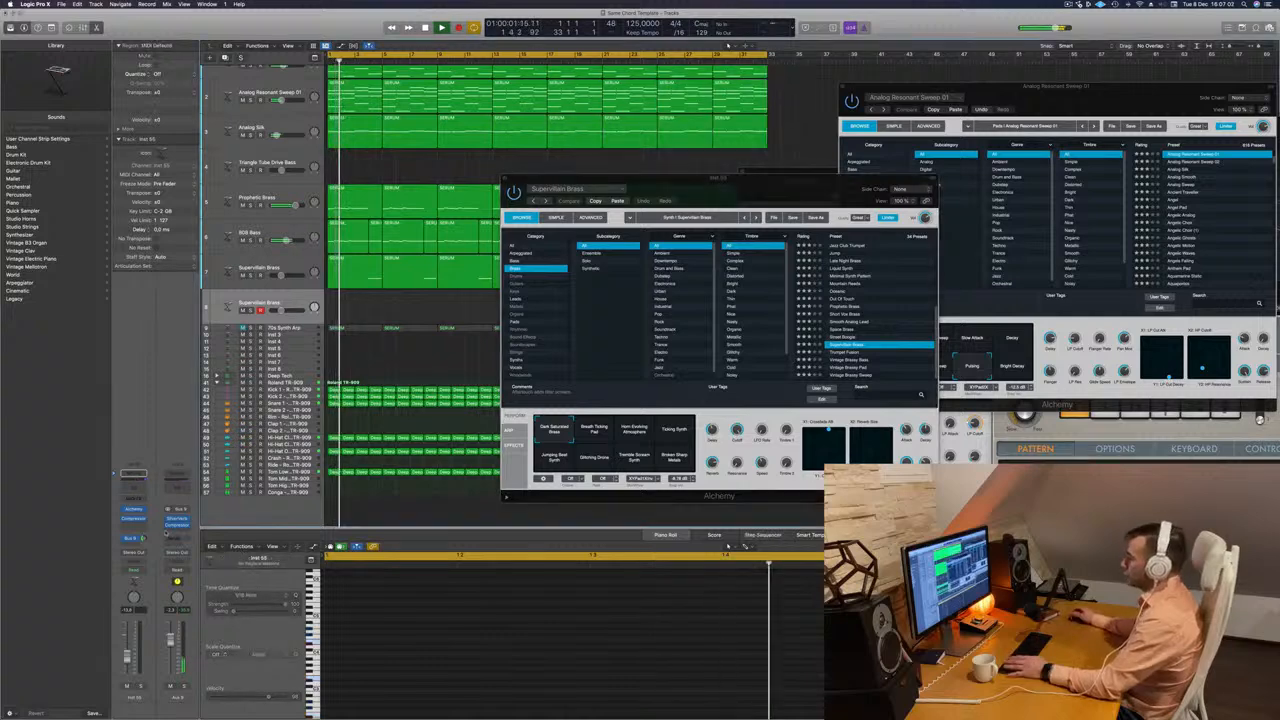
key(super+k)
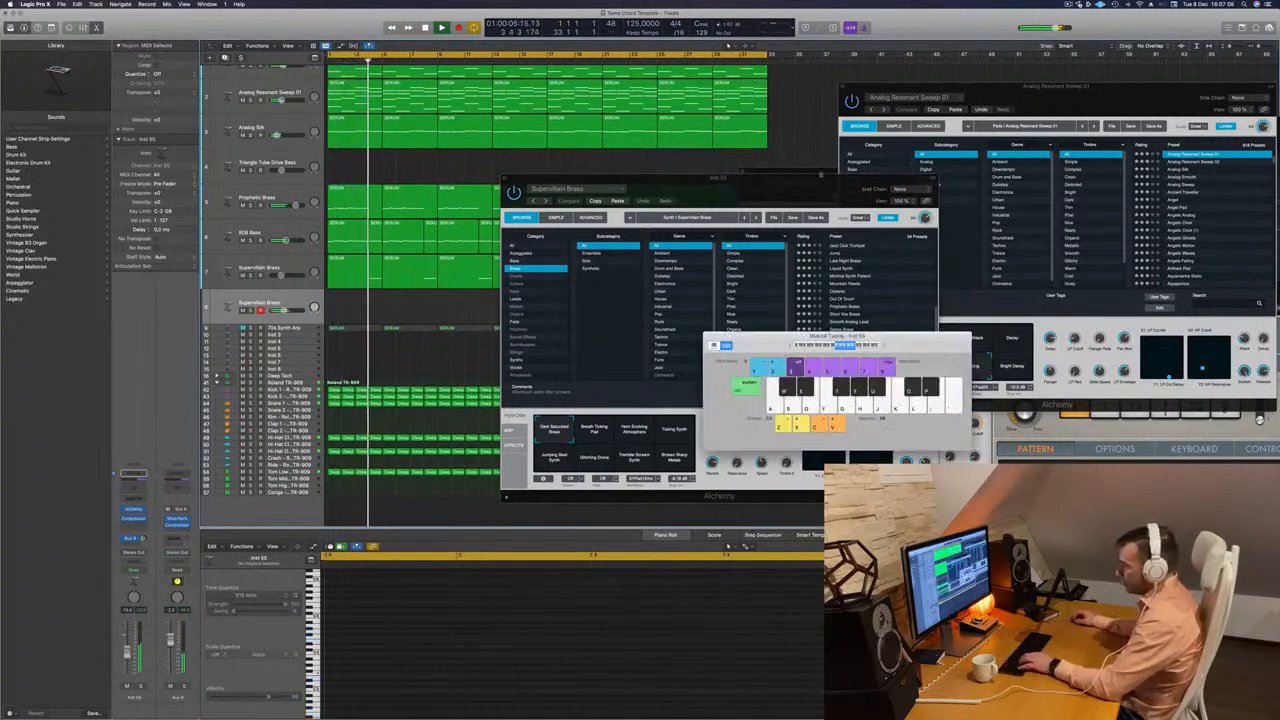
drag(806, 191, 851, 132)
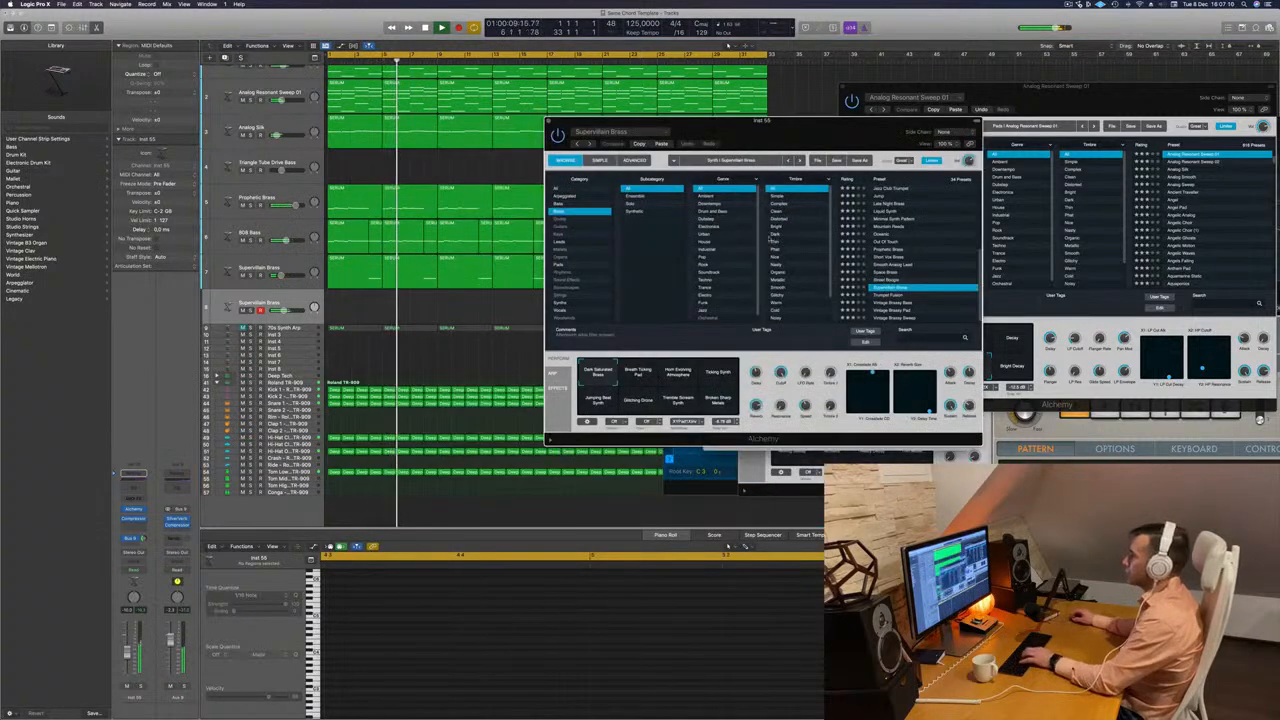
Load the Sweet n Fuzzy preset from Alchemy's Leads category and lower the track's volume slightly.
click(566, 242)
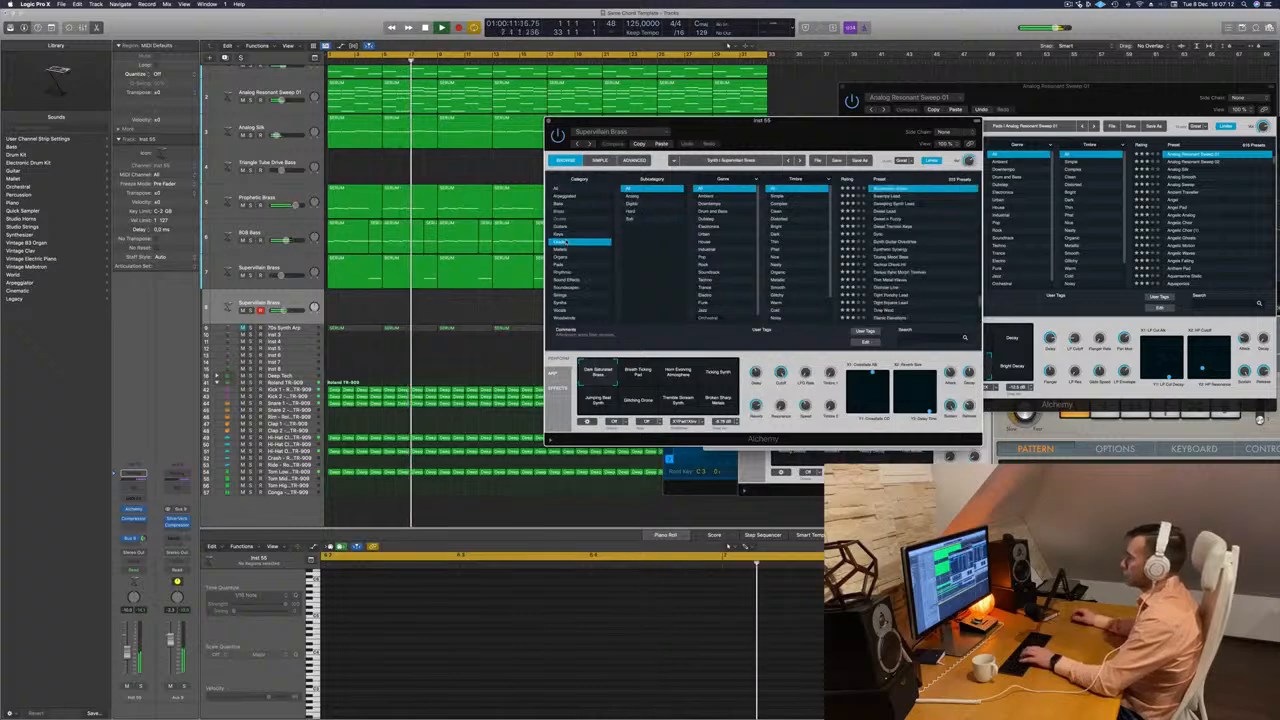
click(889, 220)
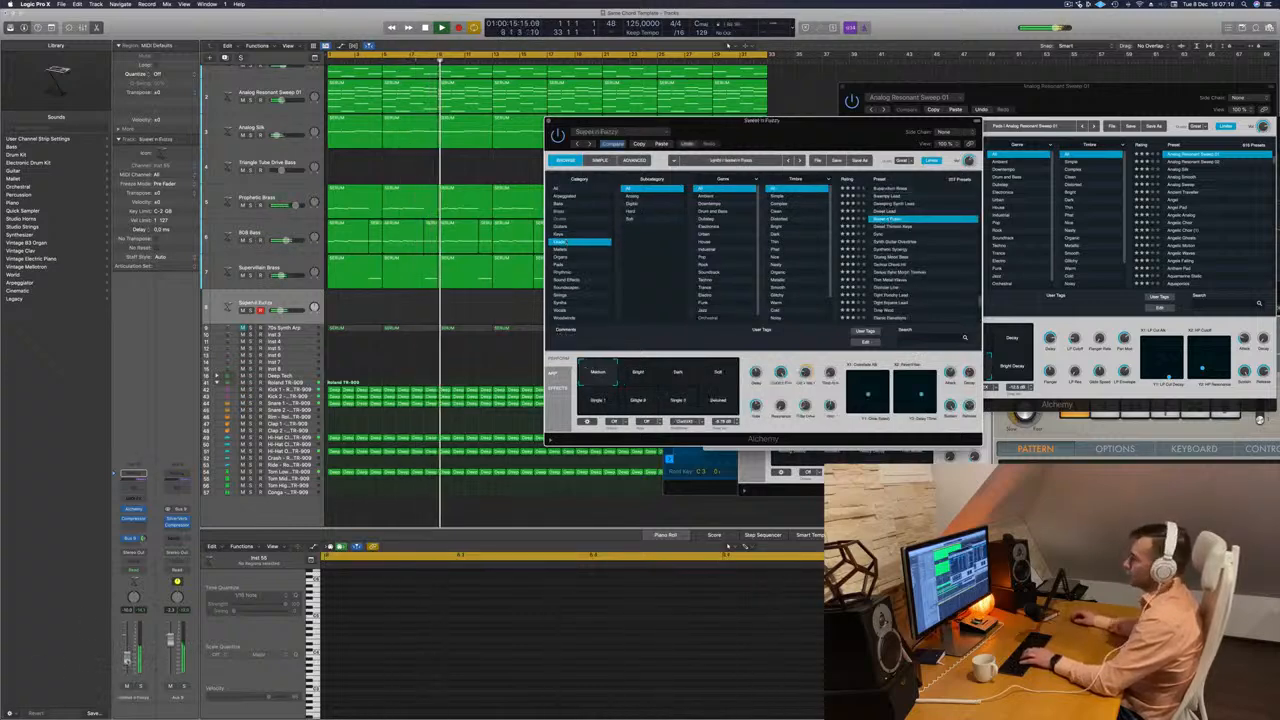
drag(127, 653, 127, 658)
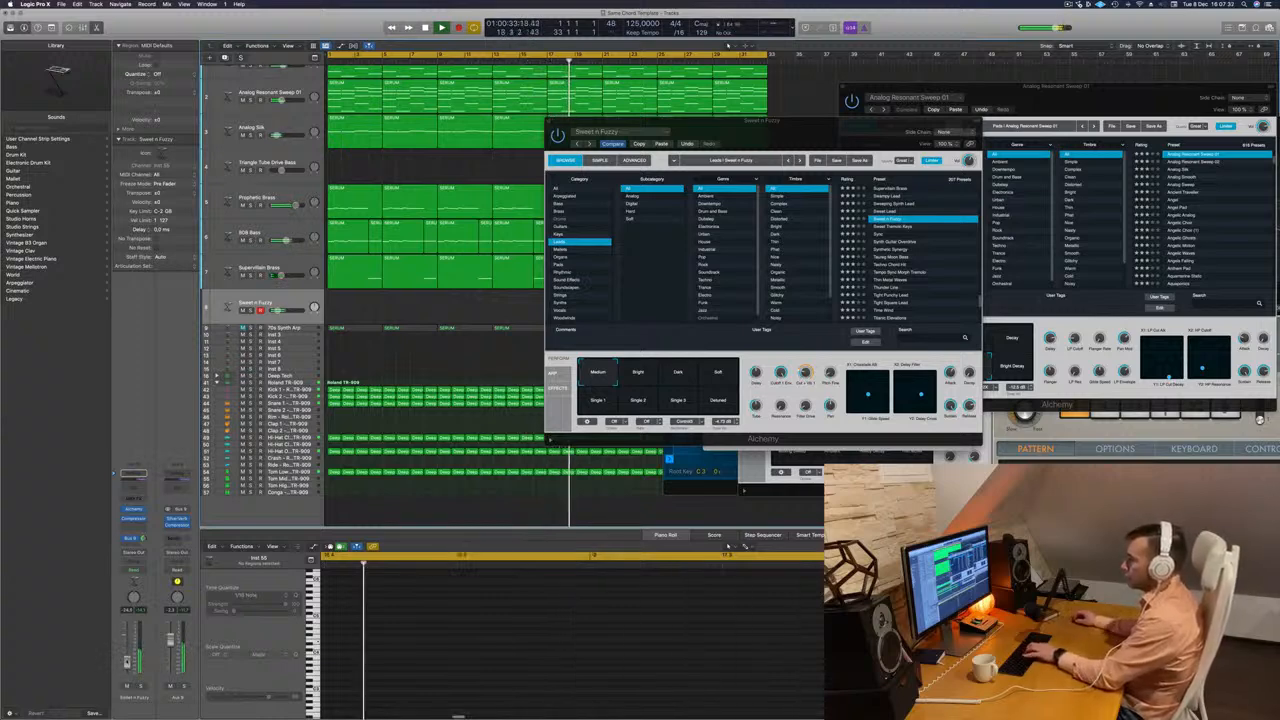
Try the Bright and Dark variations of Sweet n Fuzzy and play lead notes with Musical Typing over the loop.
click(638, 376)
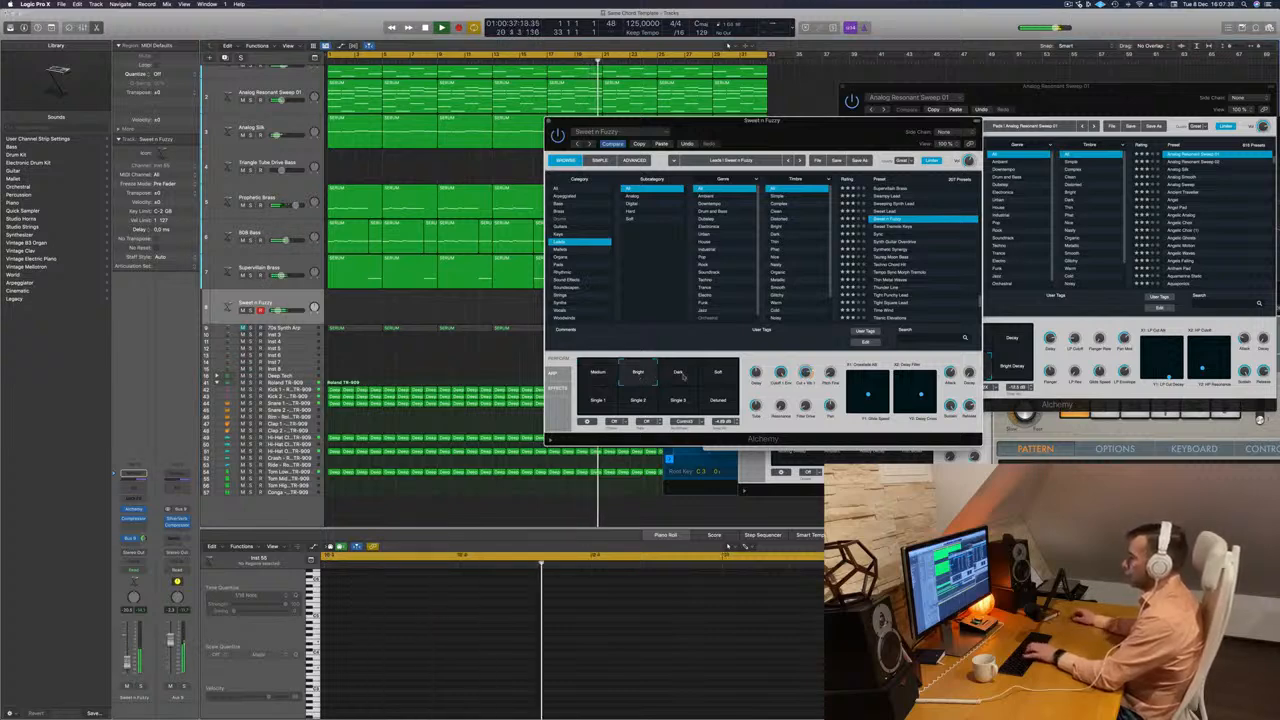
click(678, 376)
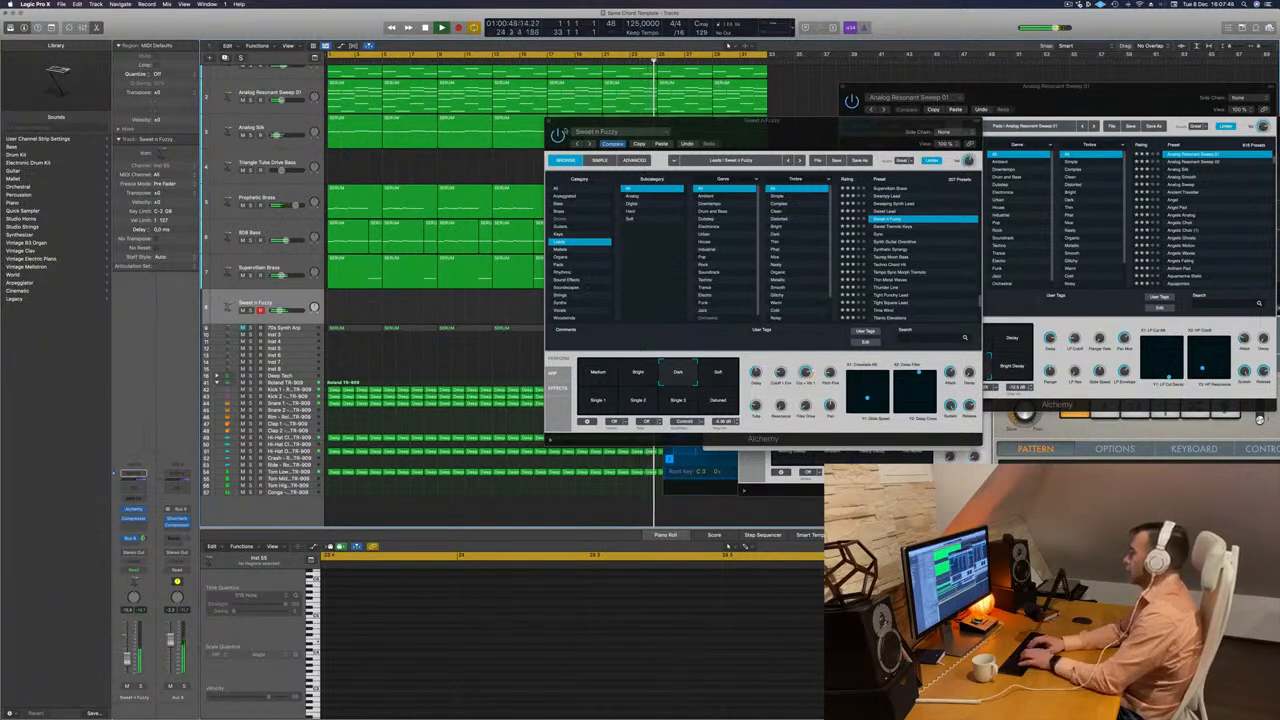
drag(808, 136, 470, 114)
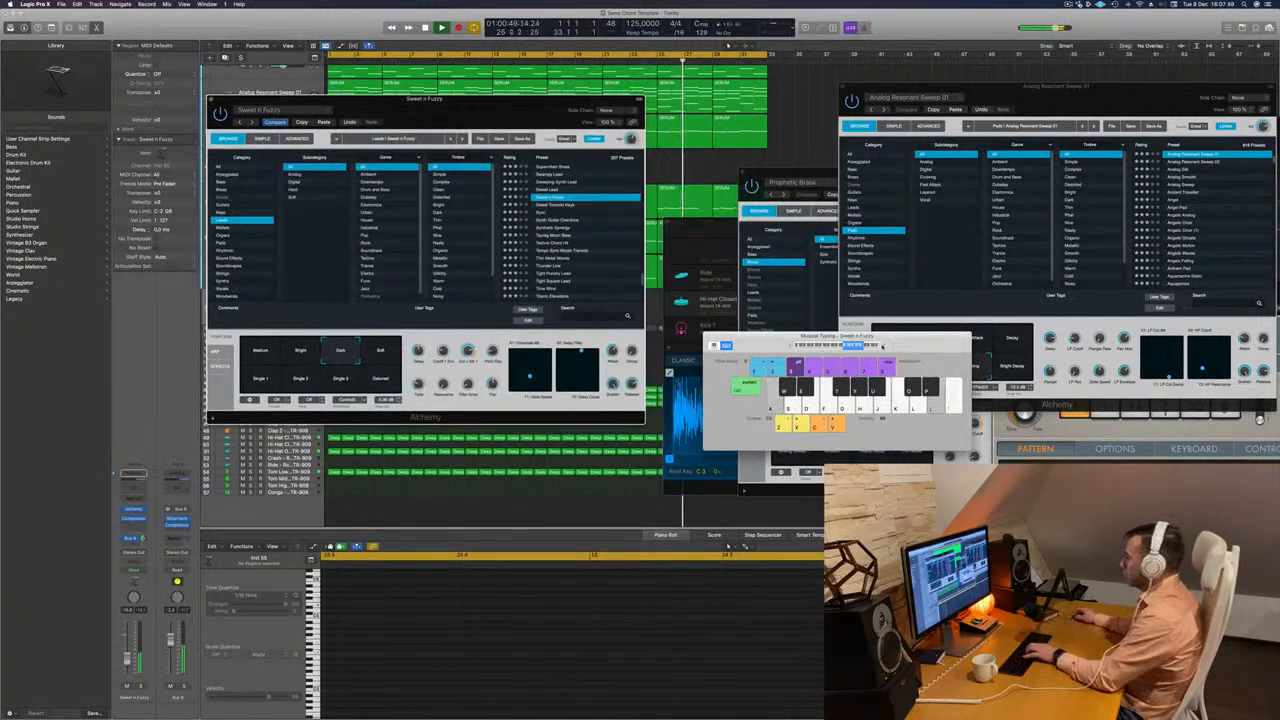
key(s)
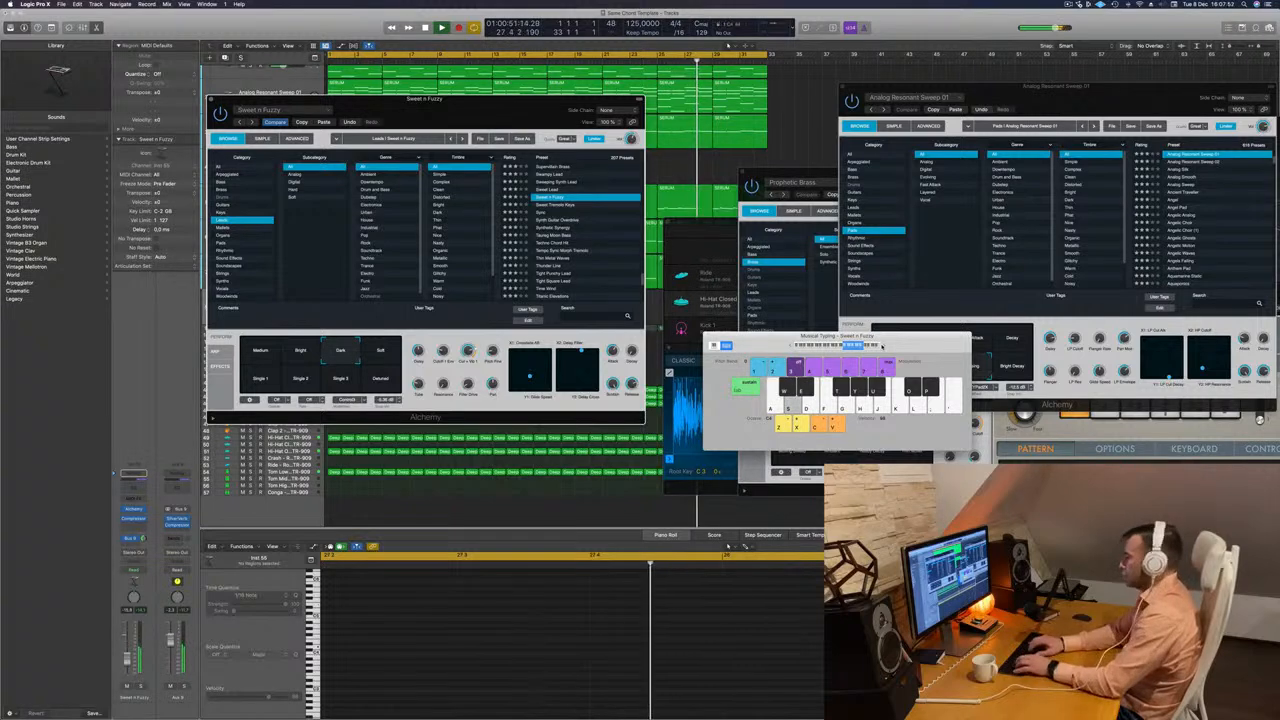
key(a)
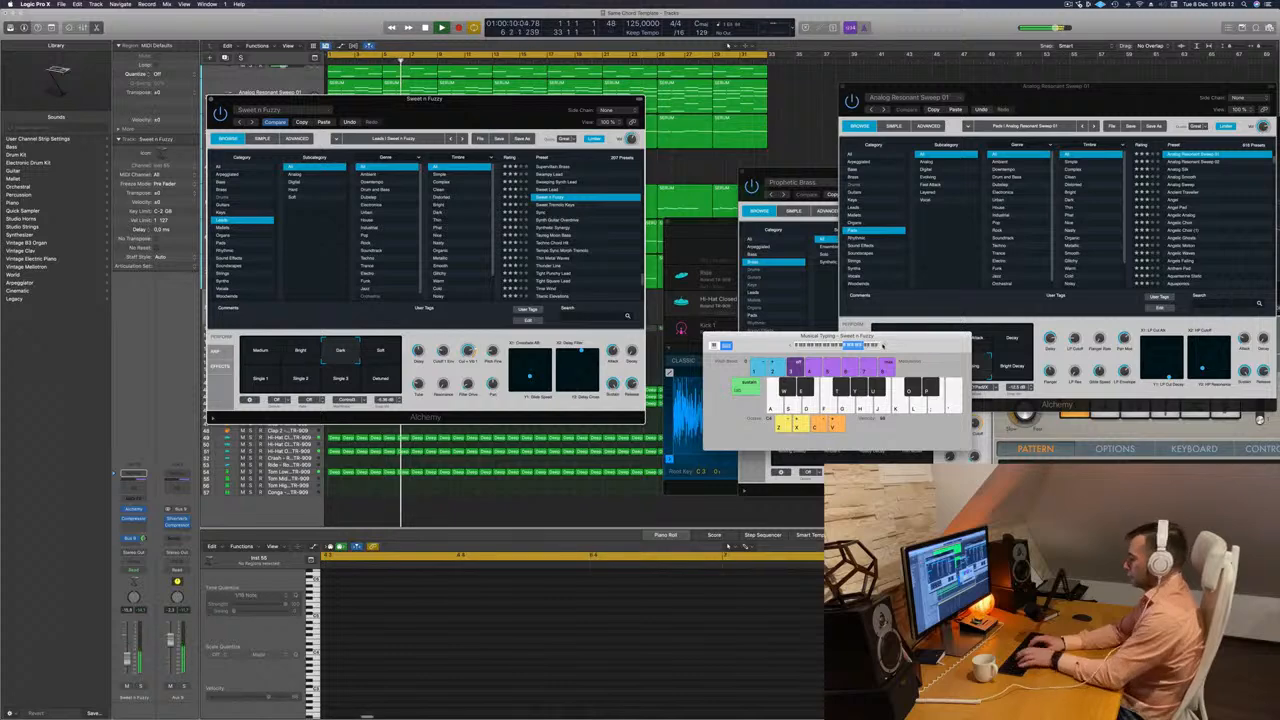
Move the Alchemy window back over the arrangement and audition Sweet n Fuzzy's Soft and Single 1 variations.
drag(580, 99, 831, 120)
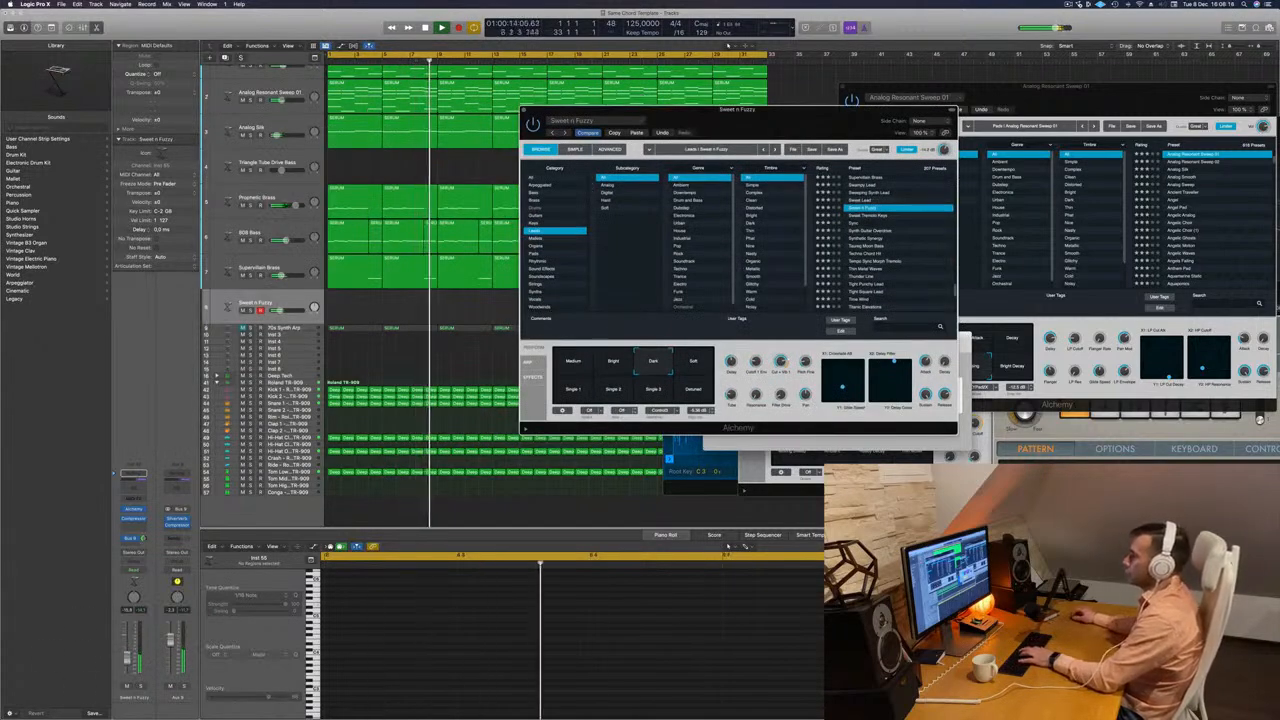
click(697, 368)
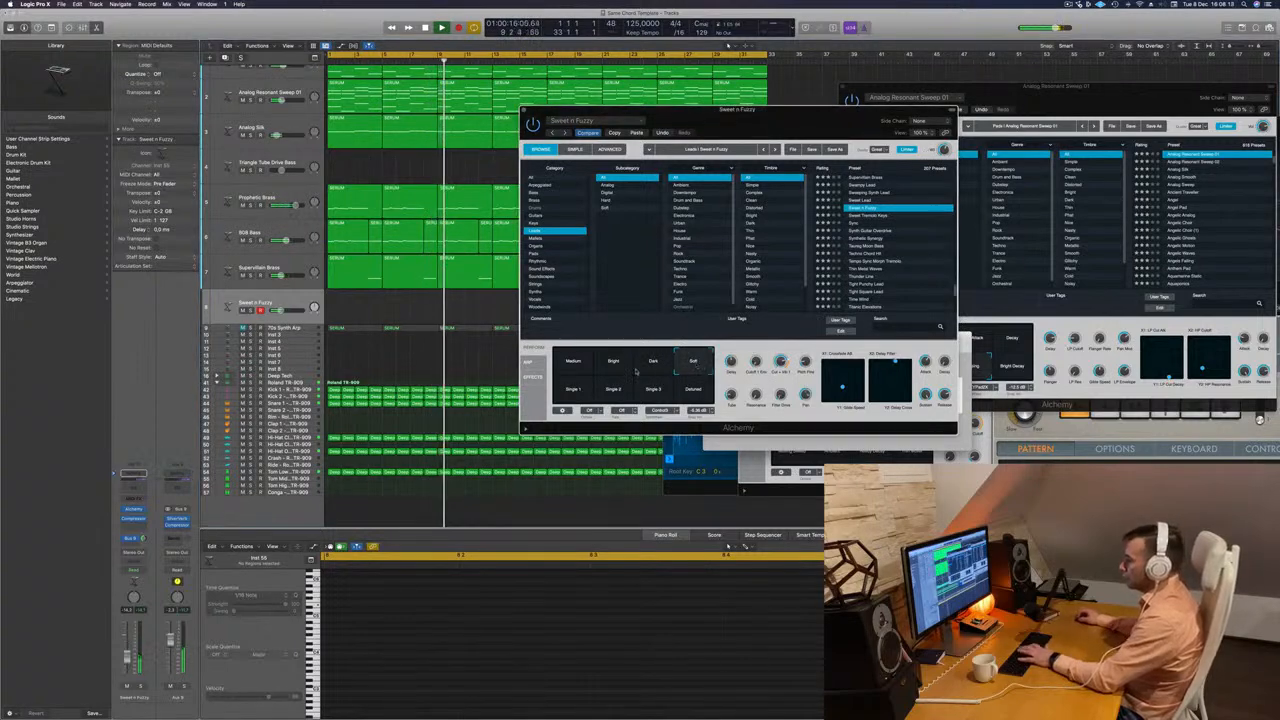
click(578, 388)
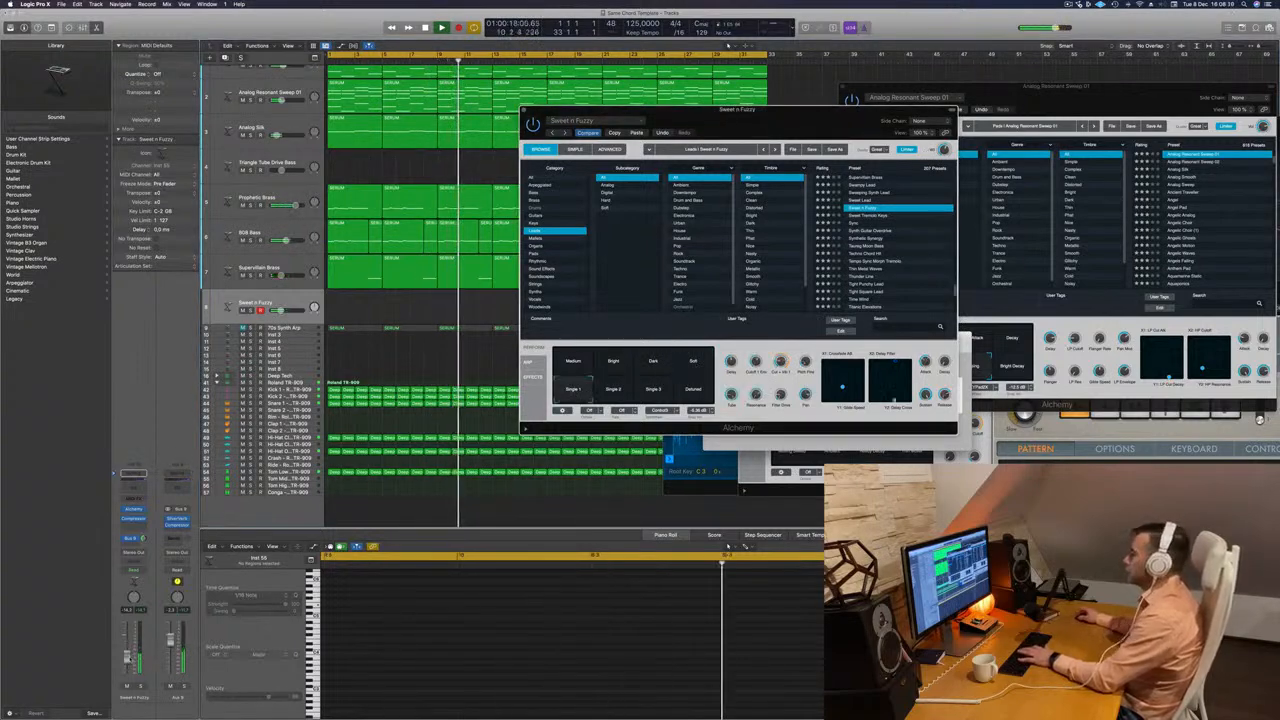
Return Sweet n Fuzzy to its Medium variation and lower the track's volume.
drag(127, 656, 127, 644)
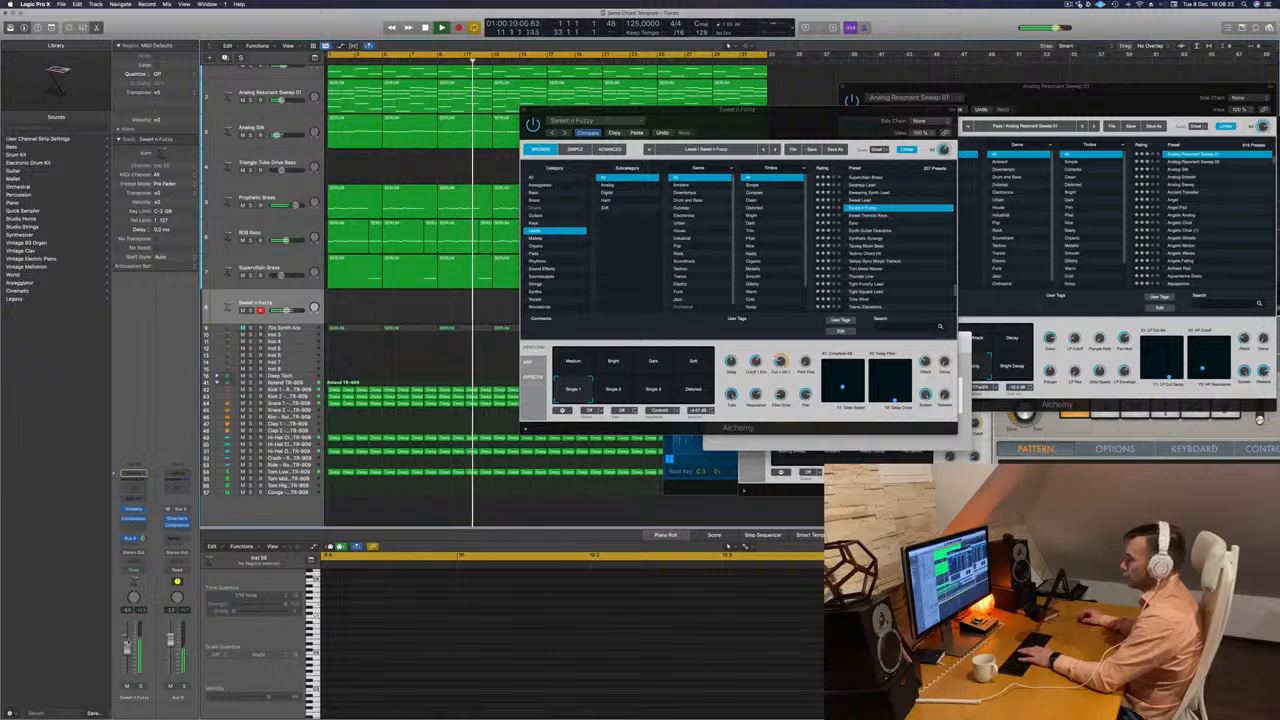
click(575, 364)
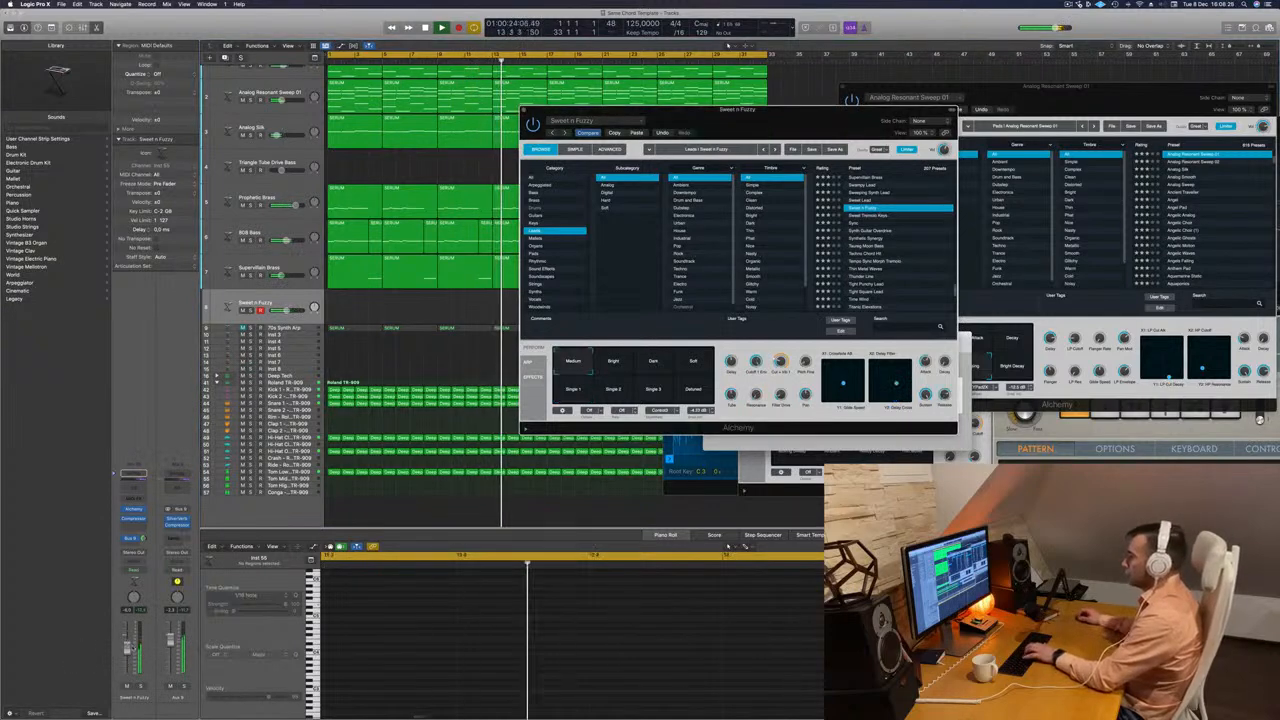
drag(128, 648, 128, 660)
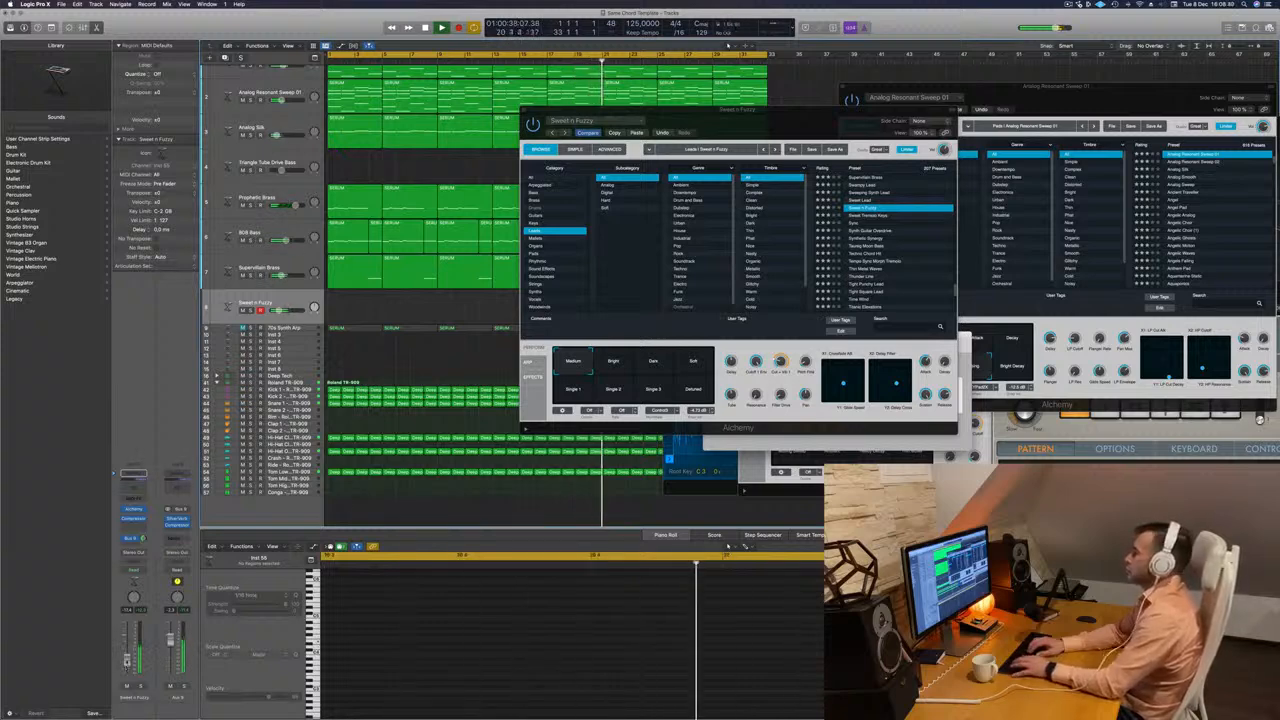
Load the Sweet Tremolo Keys lead preset and move the Alchemy window aside to uncover part of Musical Typing.
key(Down)
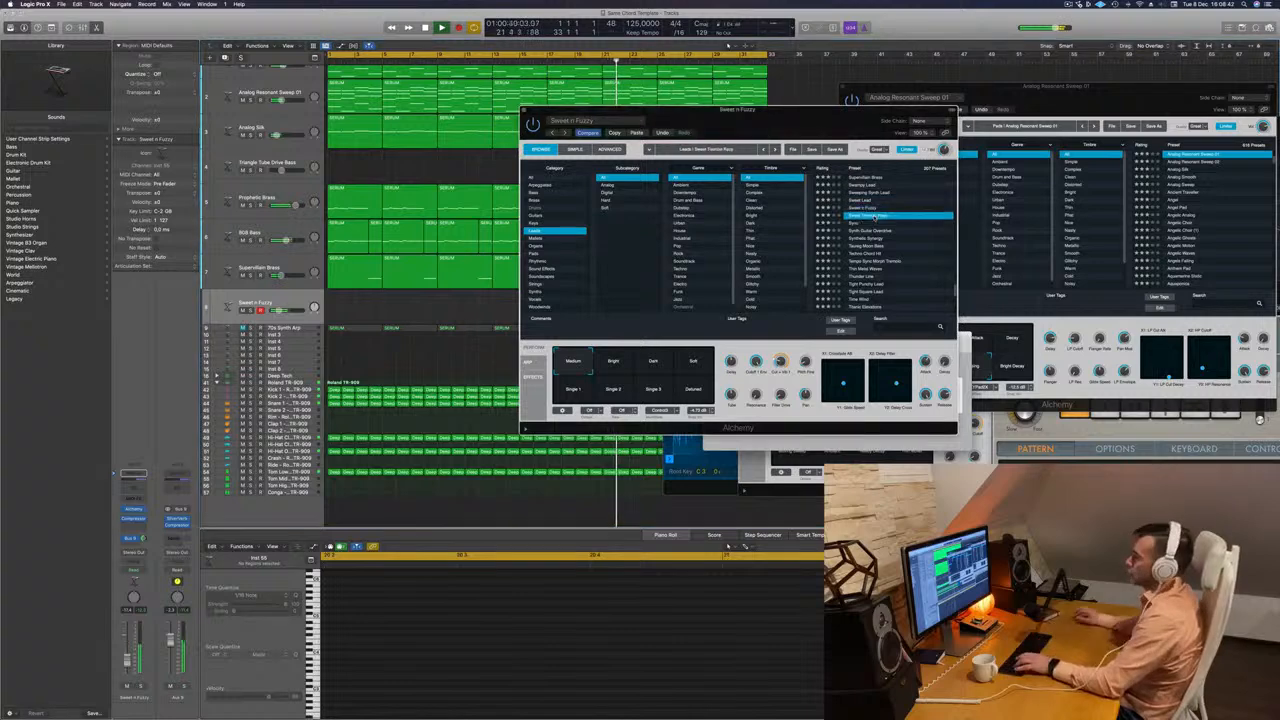
drag(835, 126, 723, 126)
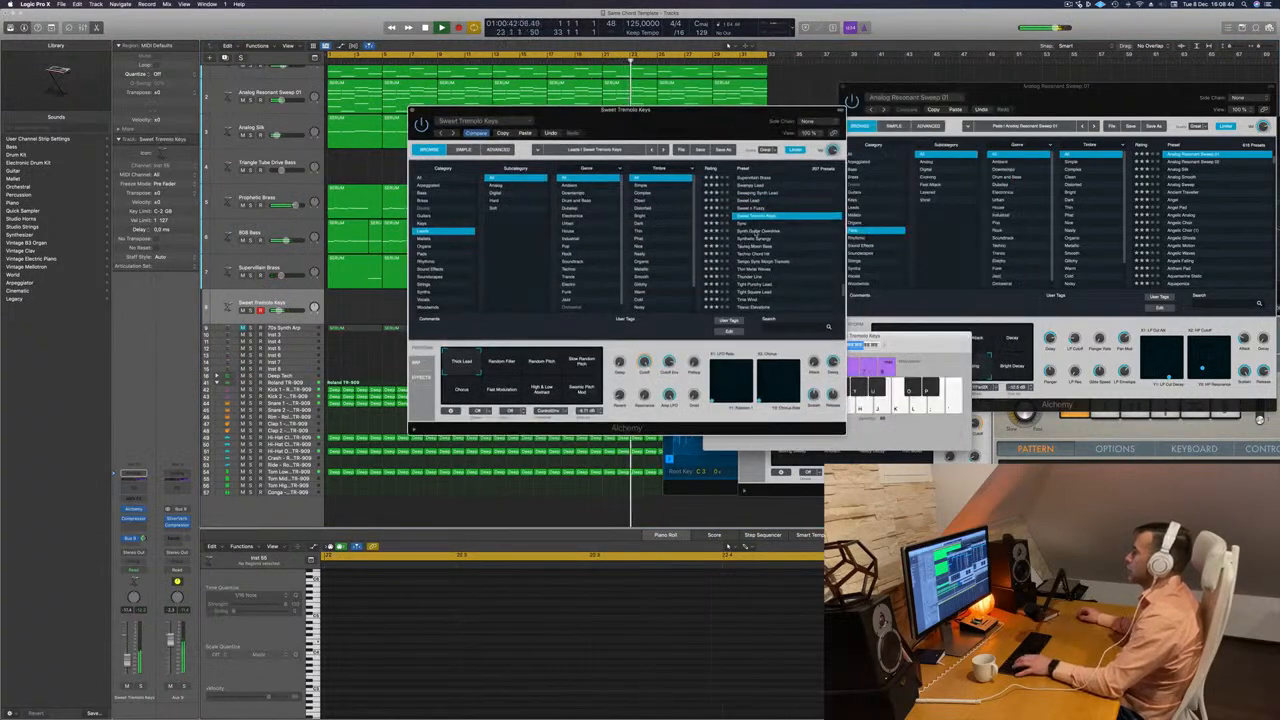
Load the Synth Guitar Overdrive lead preset and reposition the Alchemy window to reach Musical Typing.
click(757, 231)
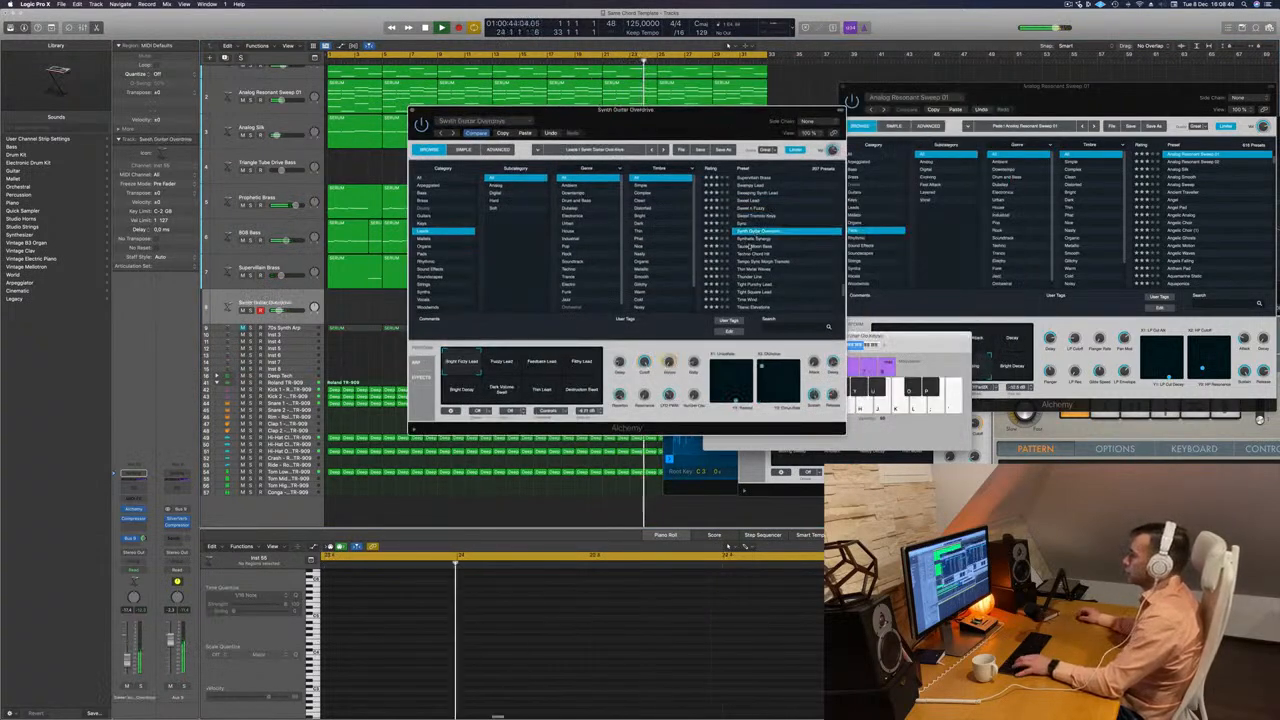
drag(720, 110, 583, 128)
click(790, 347)
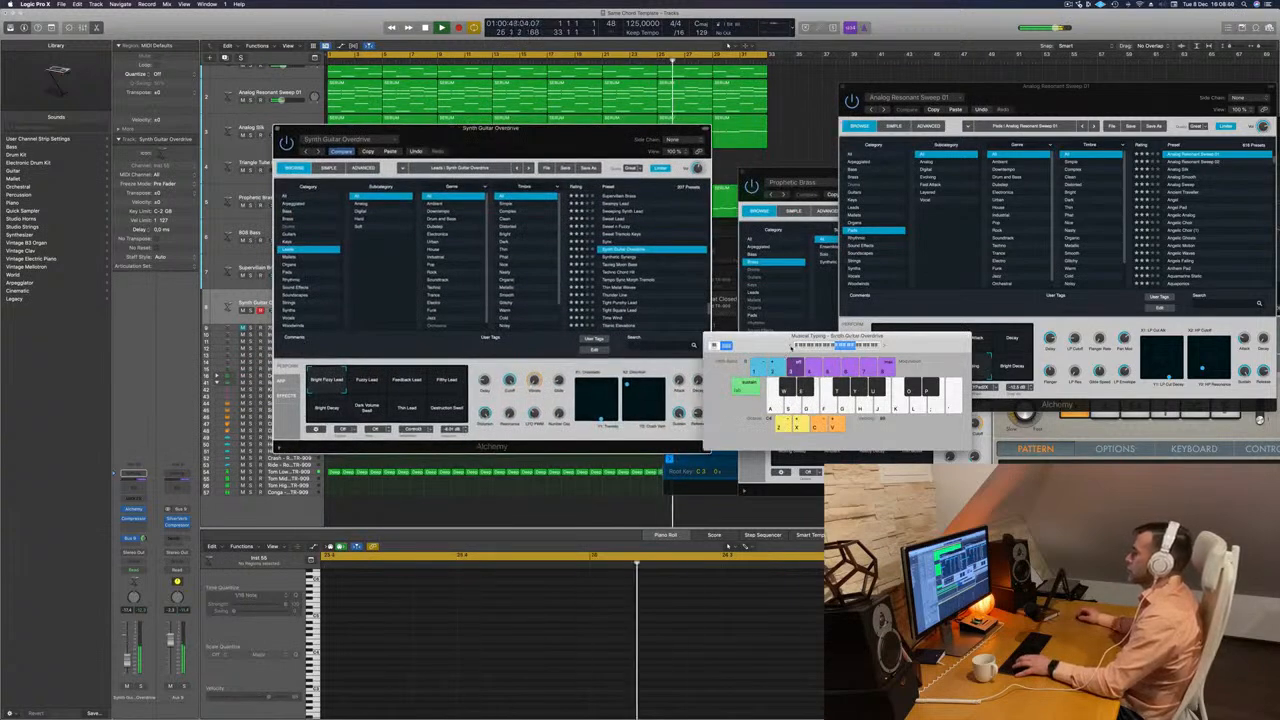
drag(593, 134, 801, 84)
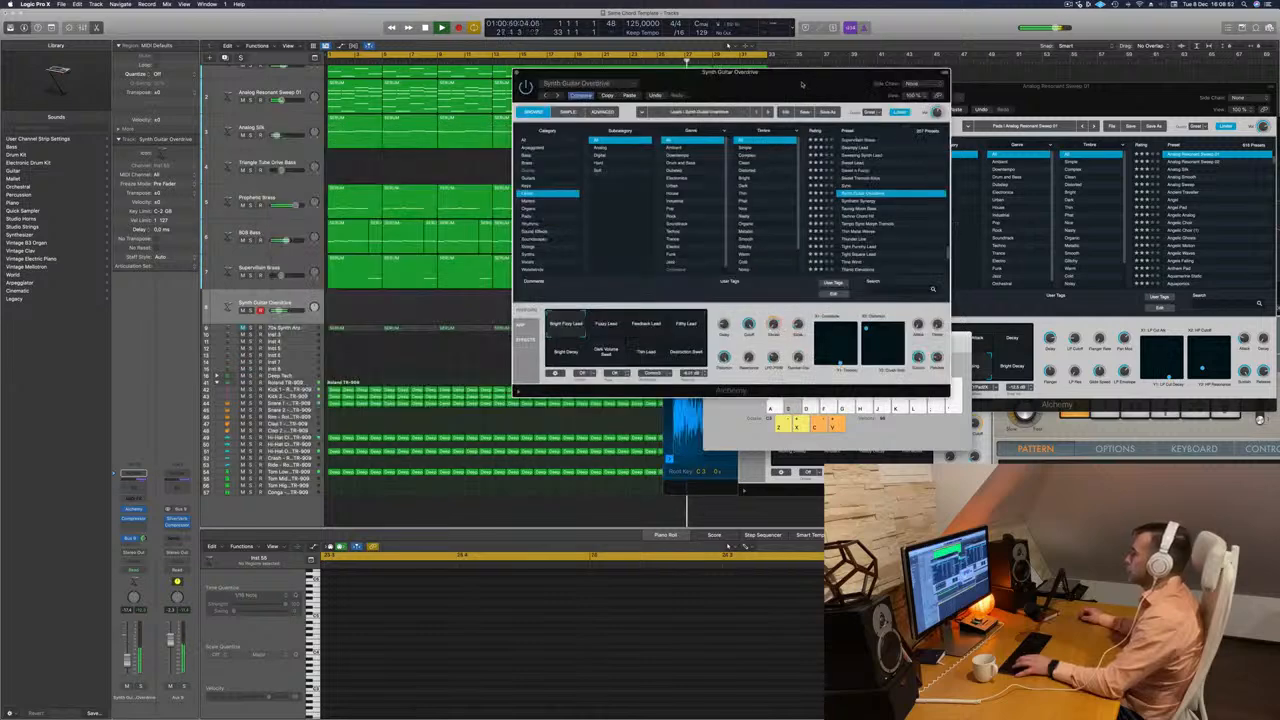
Audition Synth Guitar Overdrive's Fuzzy Lead, Feedback Lead, Filthy Lead and remaining lower-row variations over the loop.
click(613, 323)
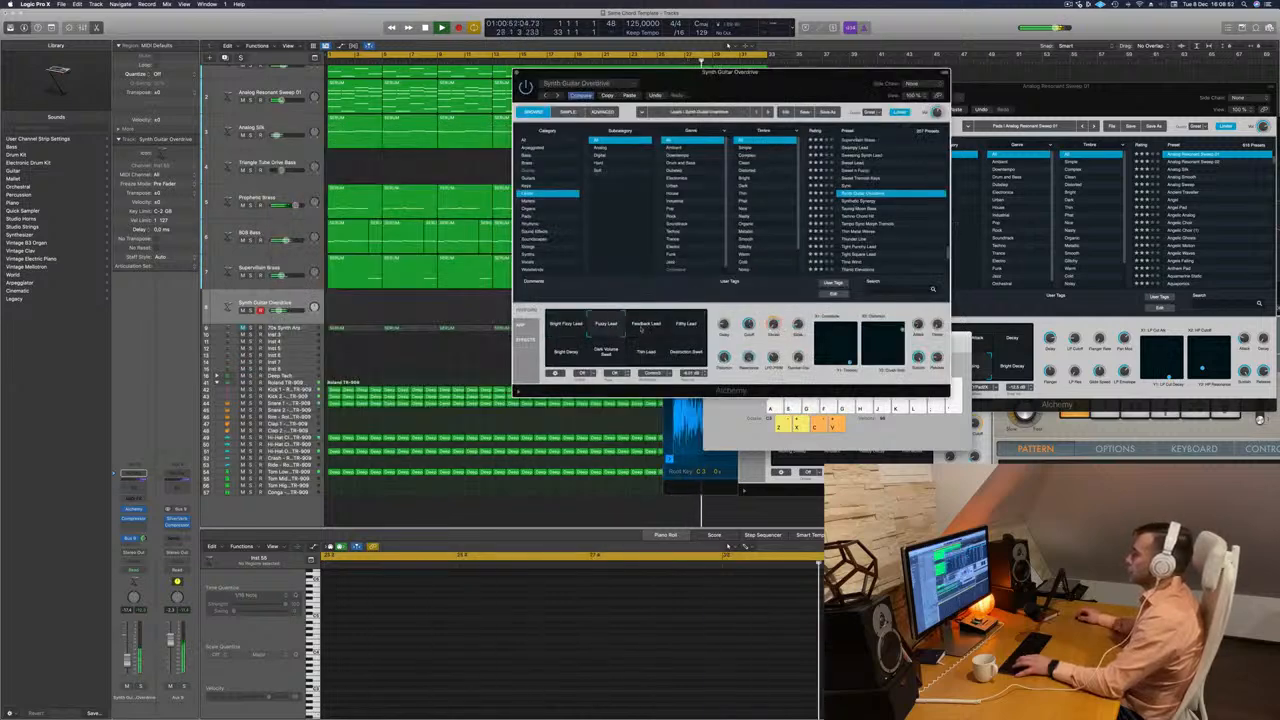
click(647, 326)
click(686, 325)
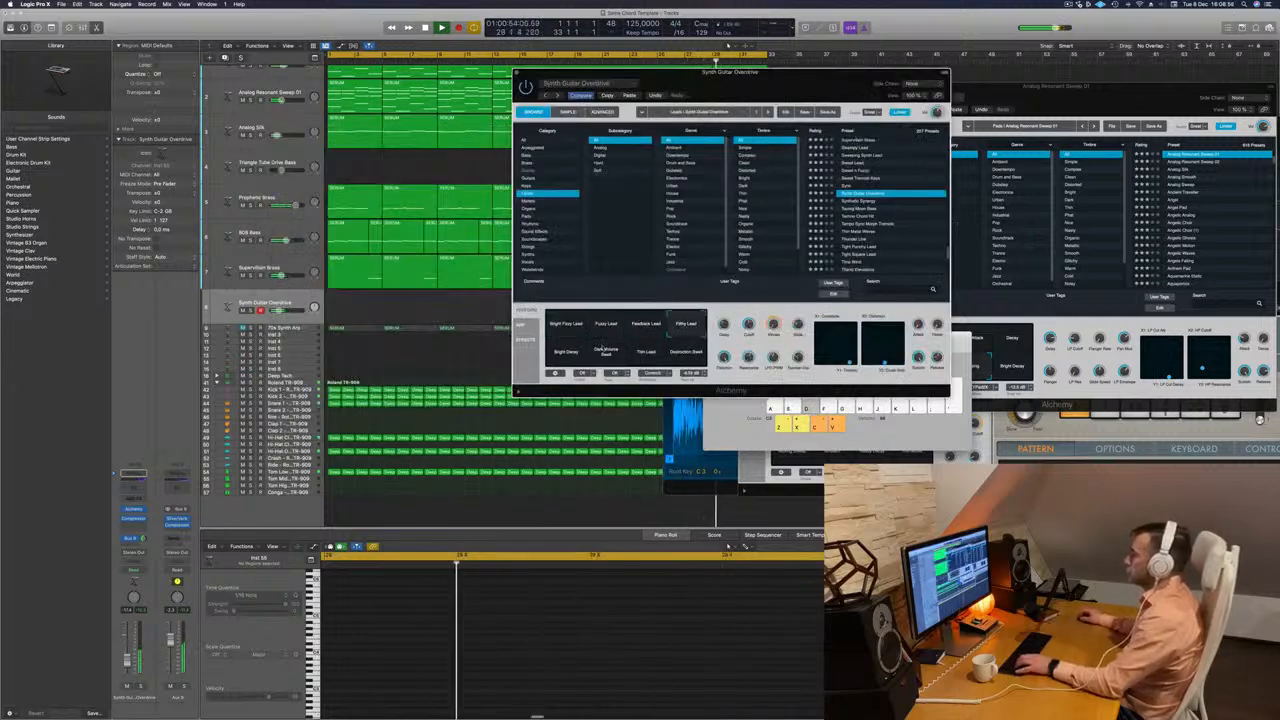
click(567, 354)
click(607, 353)
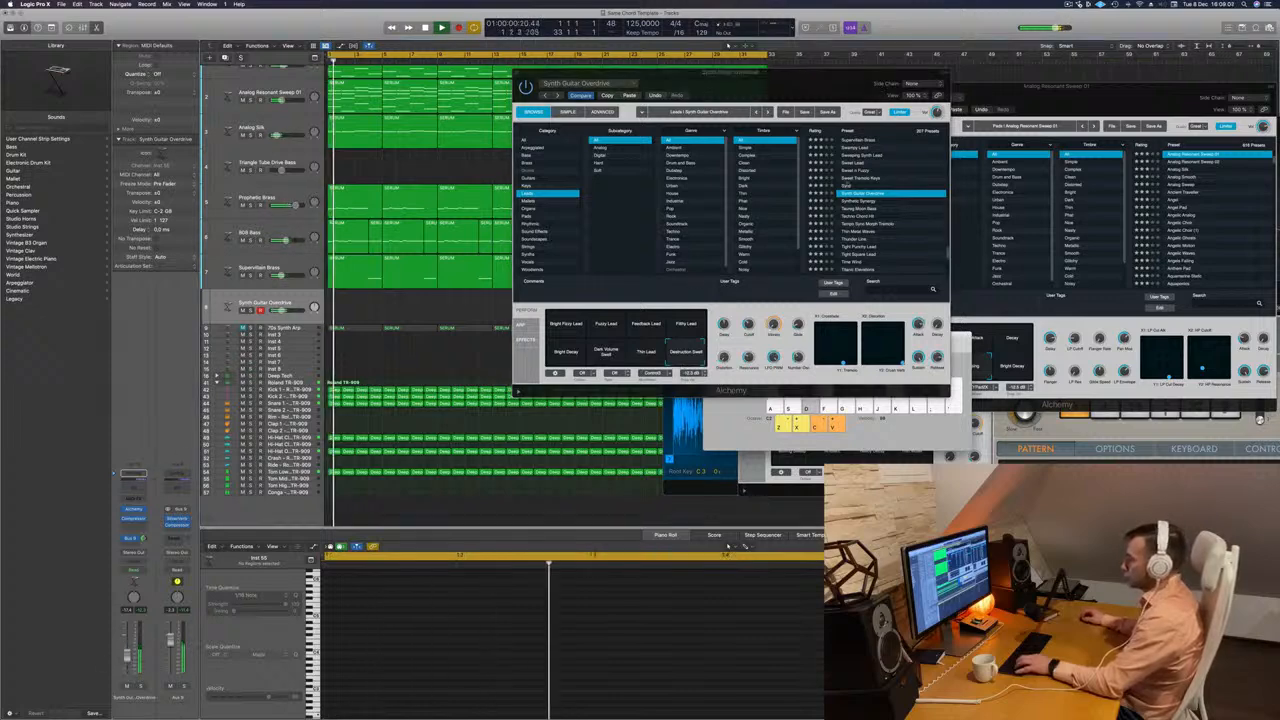
Try the lead presets from Synthetic Synergy through Techno Chord Hit to Tempo Sync Morph Tremolo.
click(857, 201)
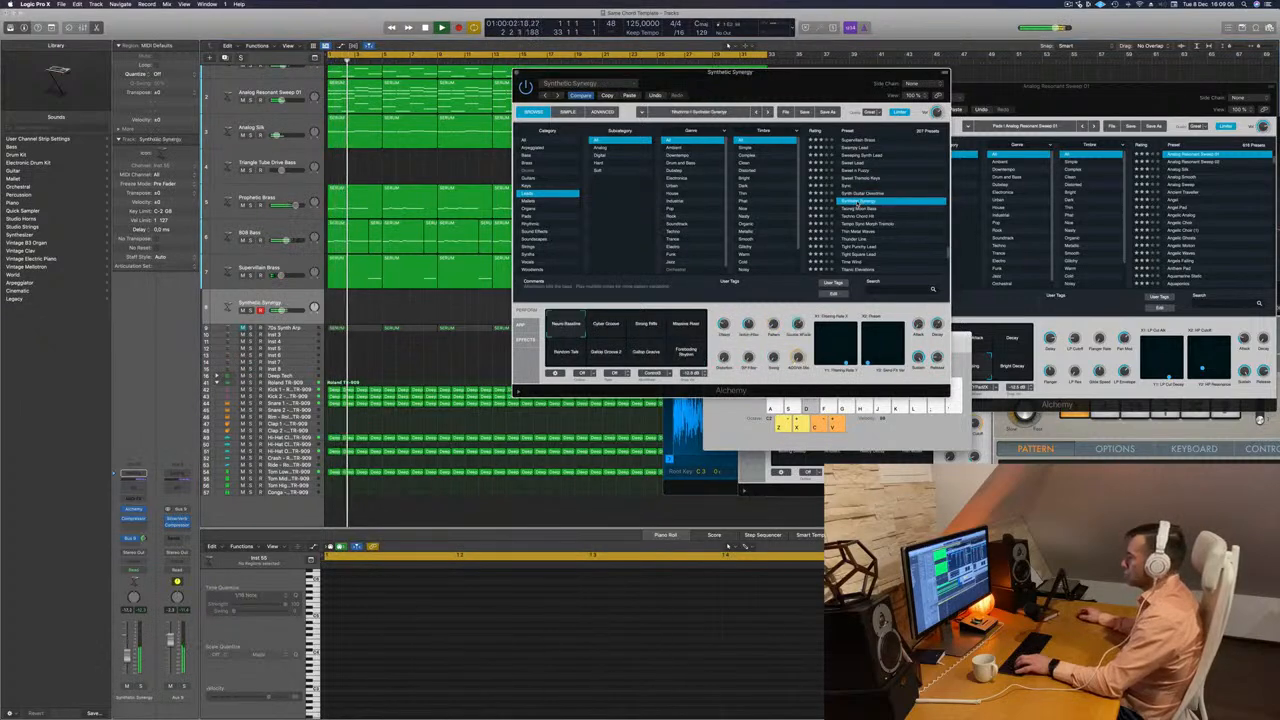
click(858, 208)
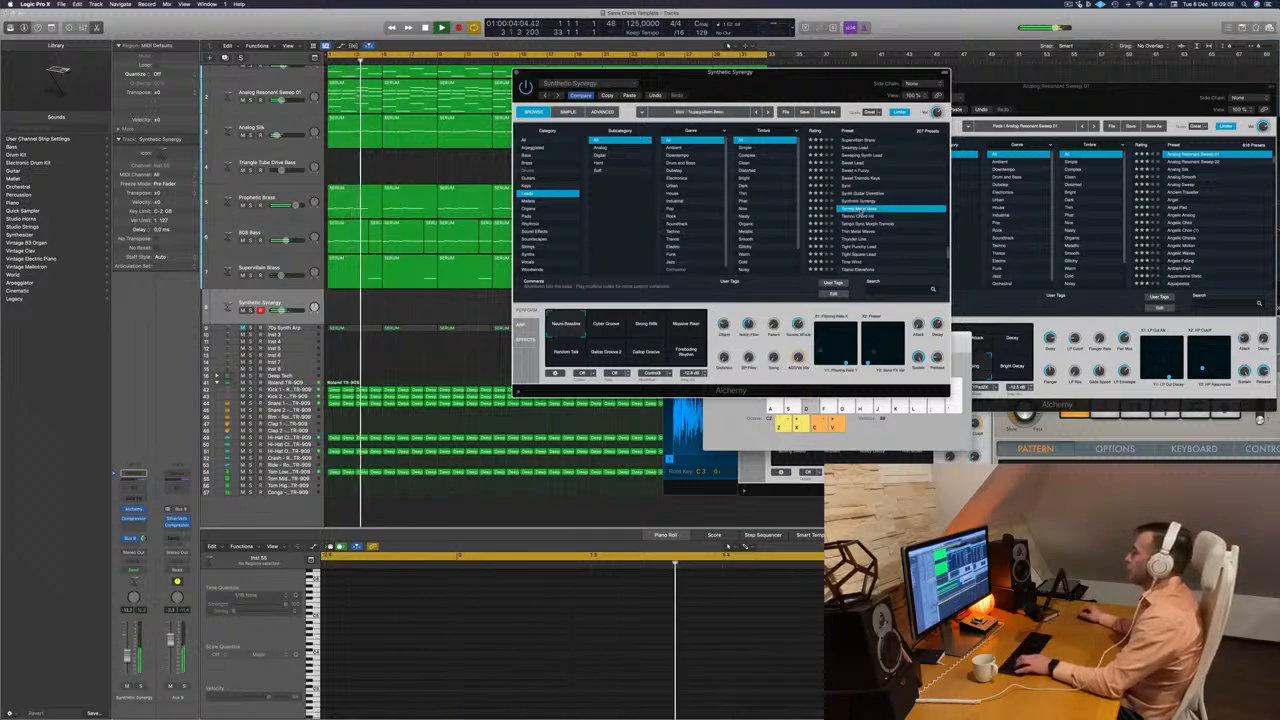
click(858, 216)
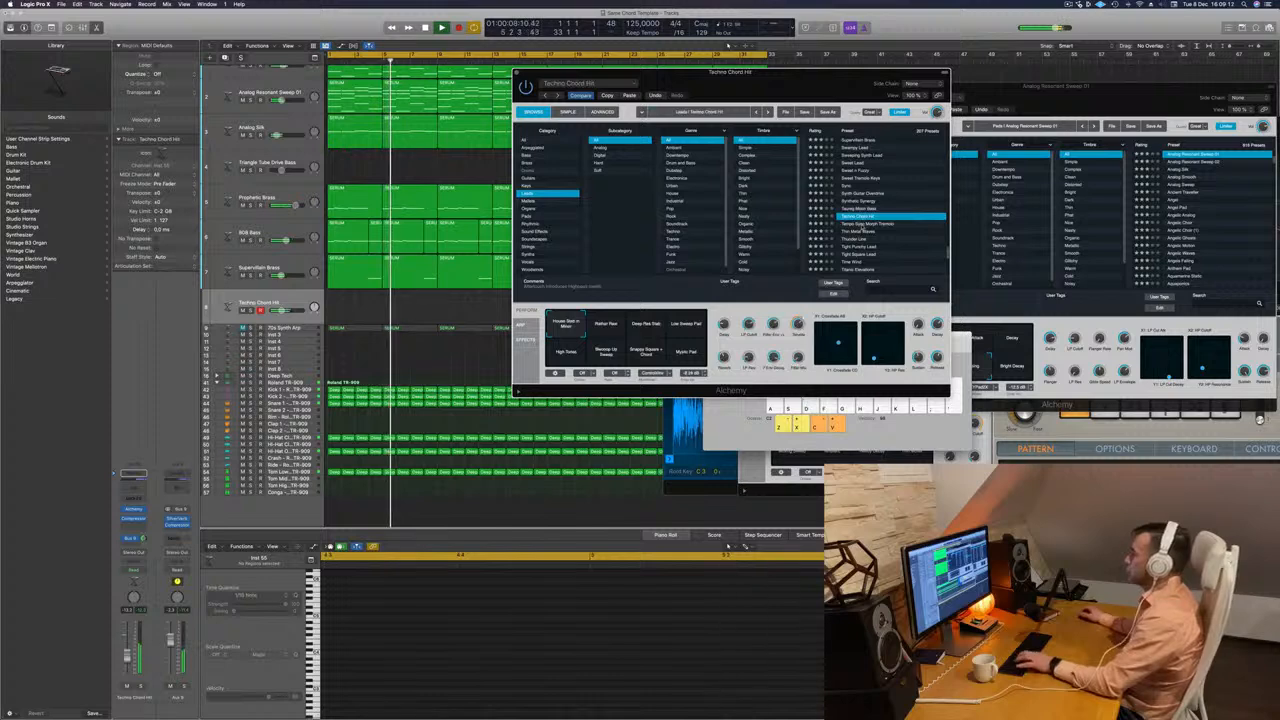
click(860, 224)
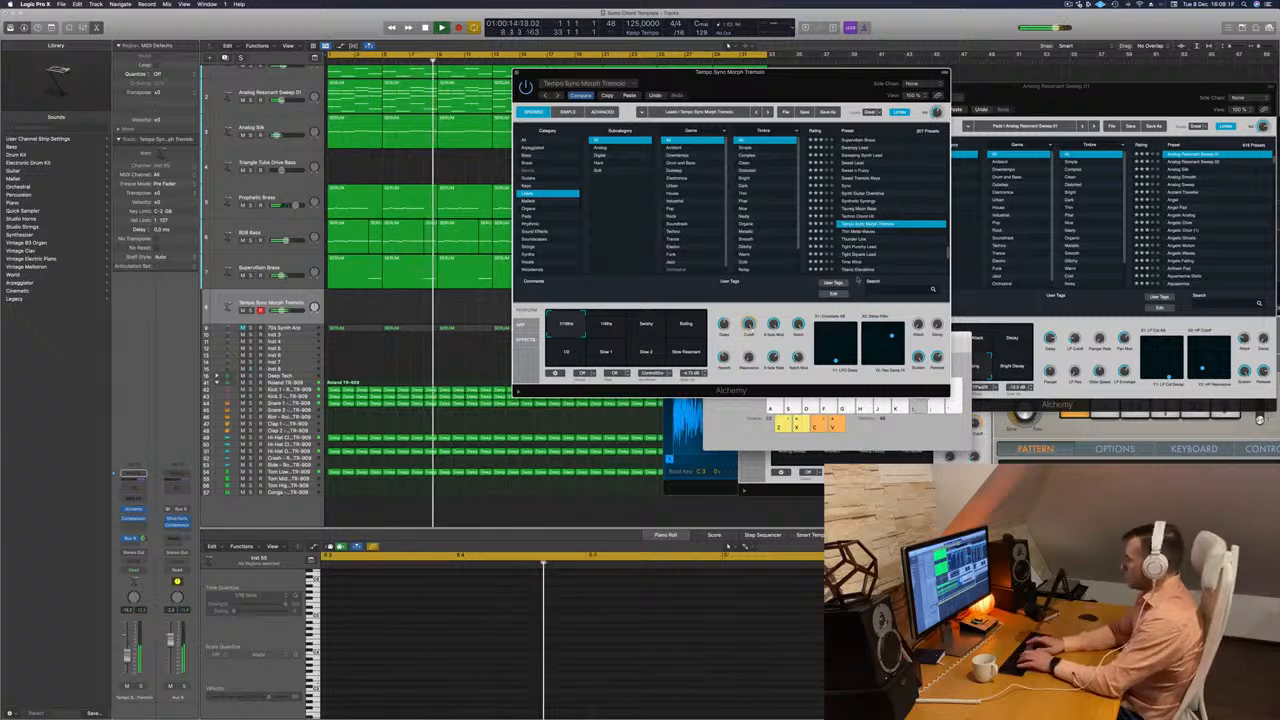
Bring Musical Typing to the front, move the Alchemy window clear of it and play test notes with Tempo Sync Morph Tremolo.
key(super+k)
key(l)
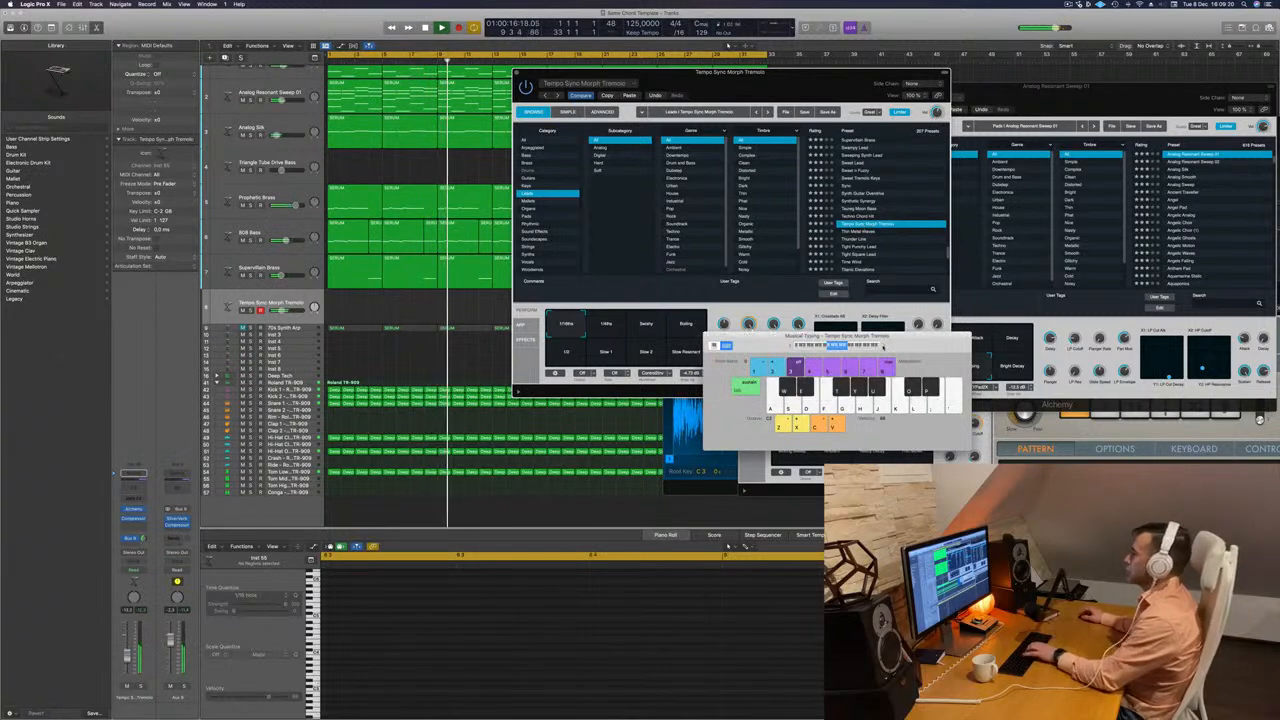
key(x)
key(l)
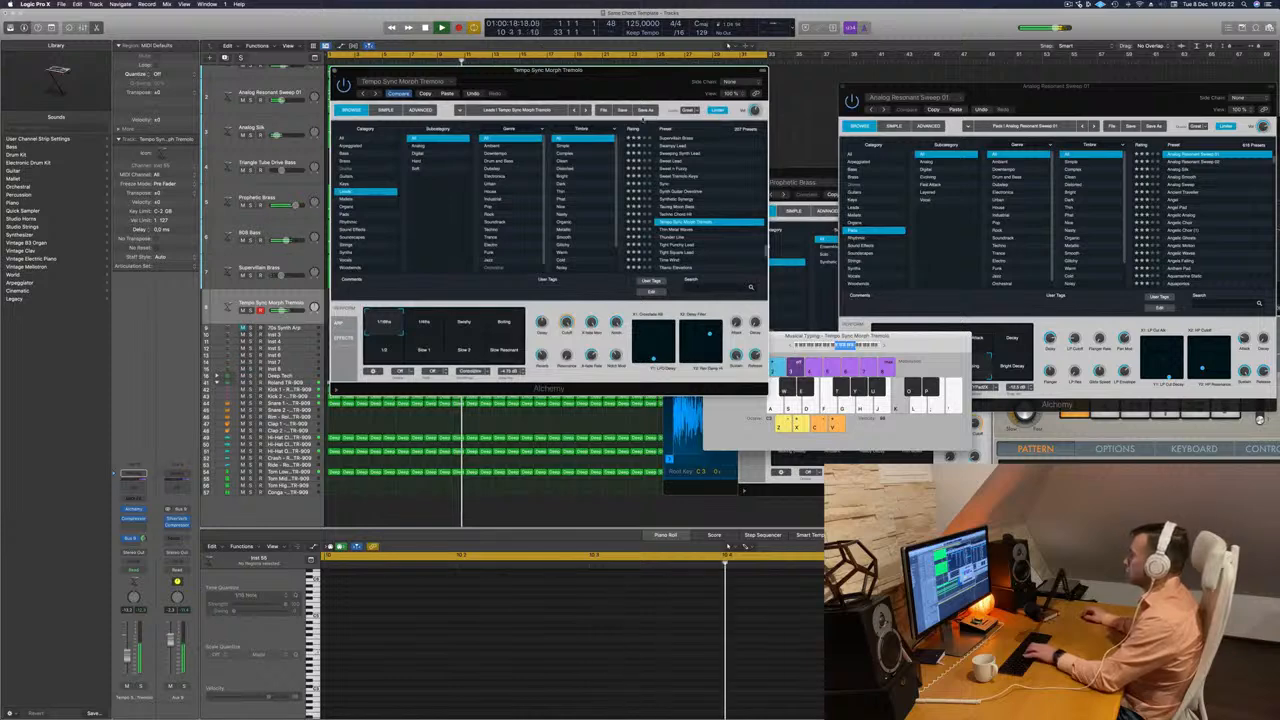
key(l)
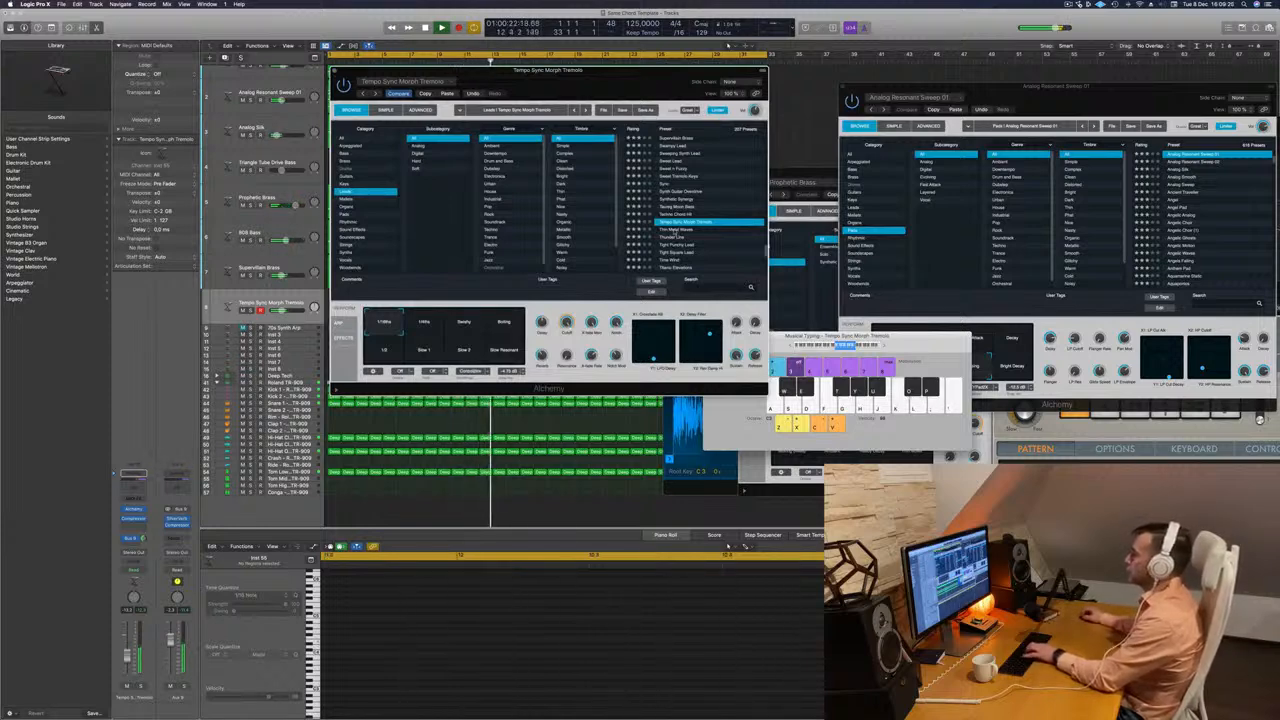
Audition four other variations of Tempo Sync Morph Tremolo, ending with Slow Resonant.
click(433, 329)
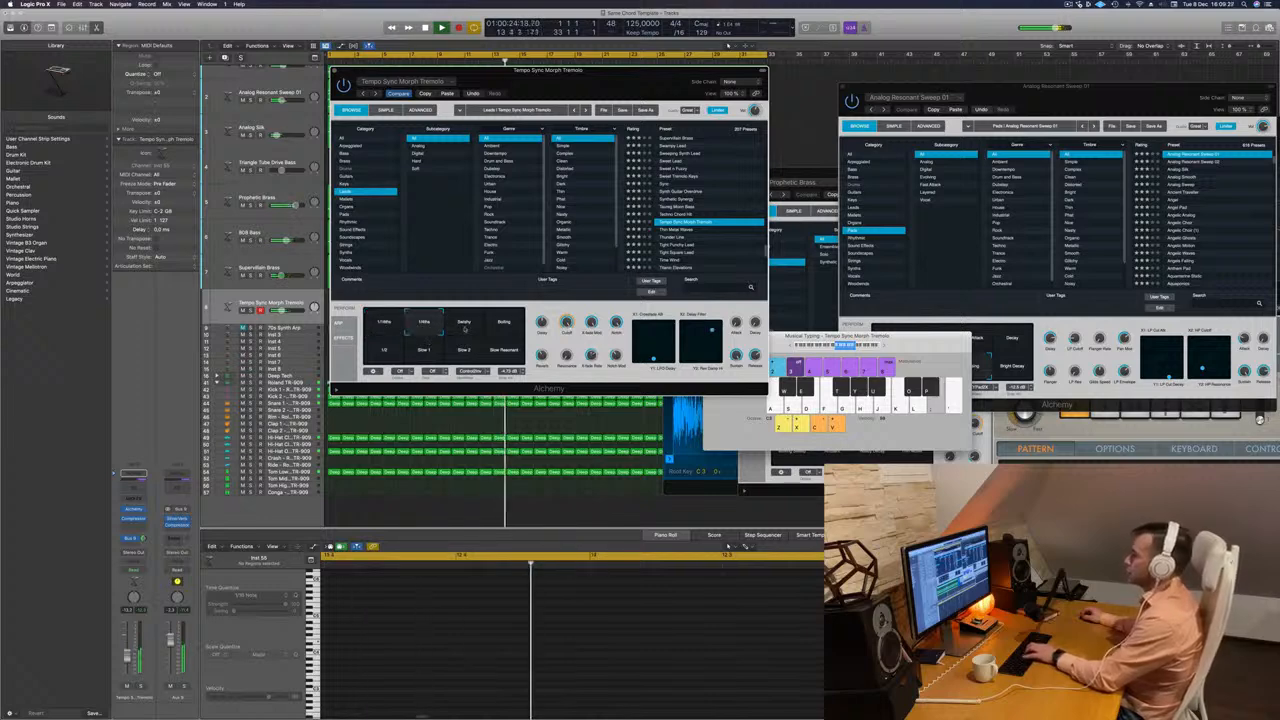
click(468, 328)
click(506, 328)
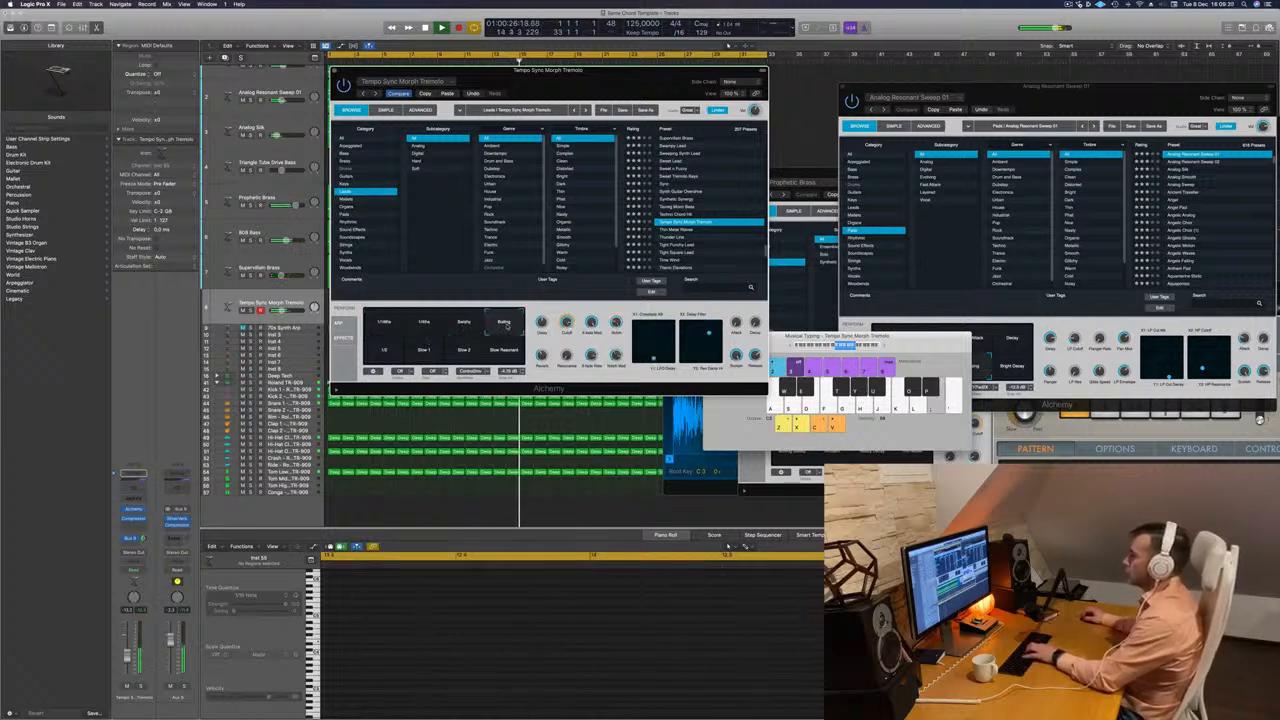
click(505, 346)
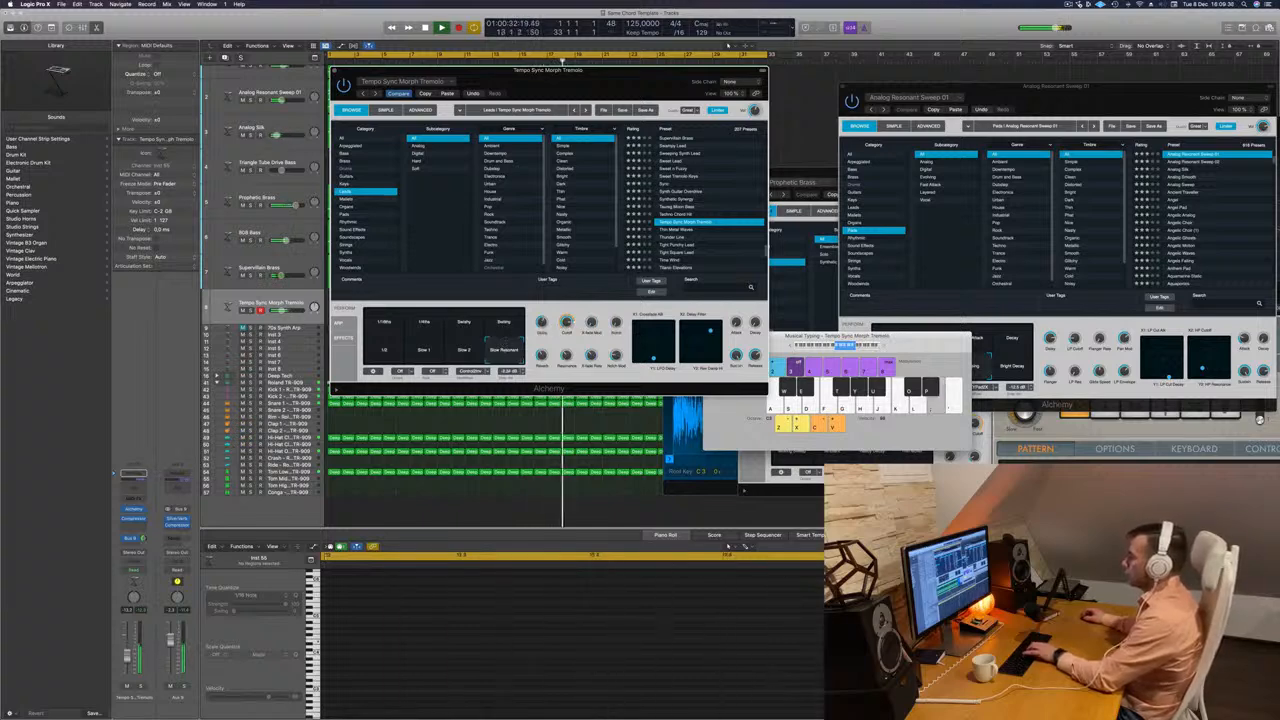
Try the lead presets from Thin Metal Waves through Tight Punchy Lead.
click(663, 230)
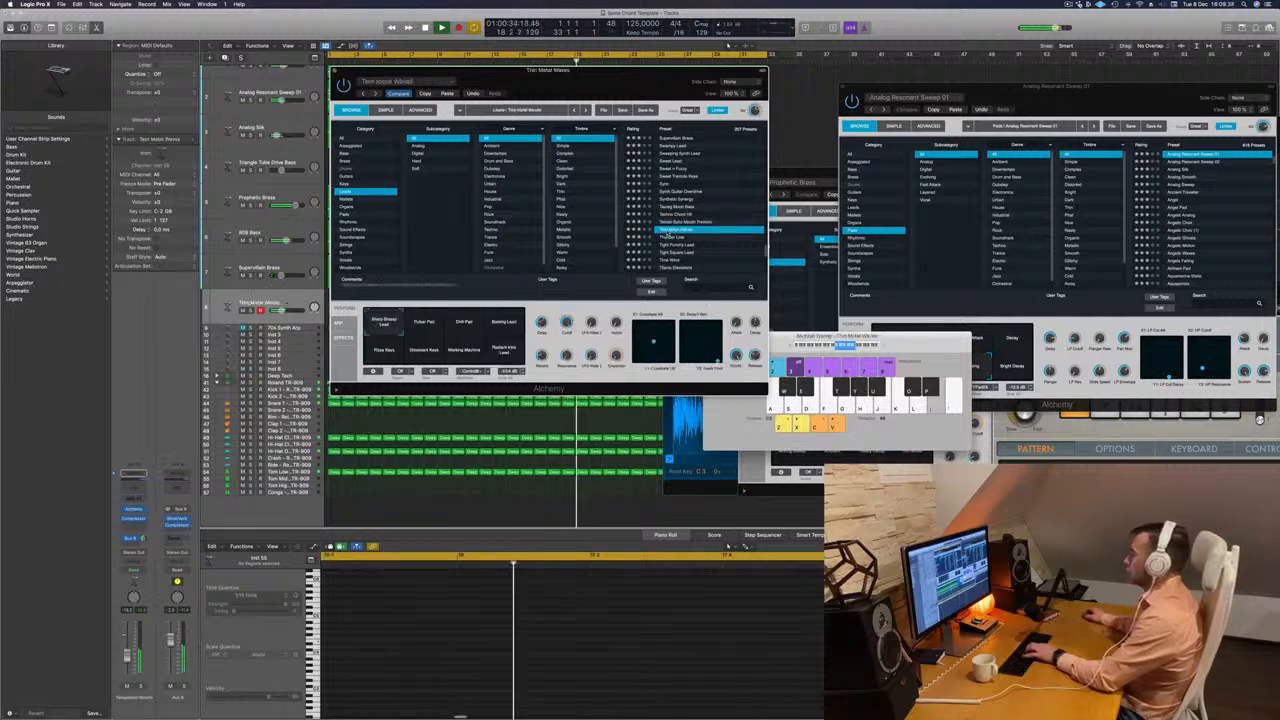
click(676, 237)
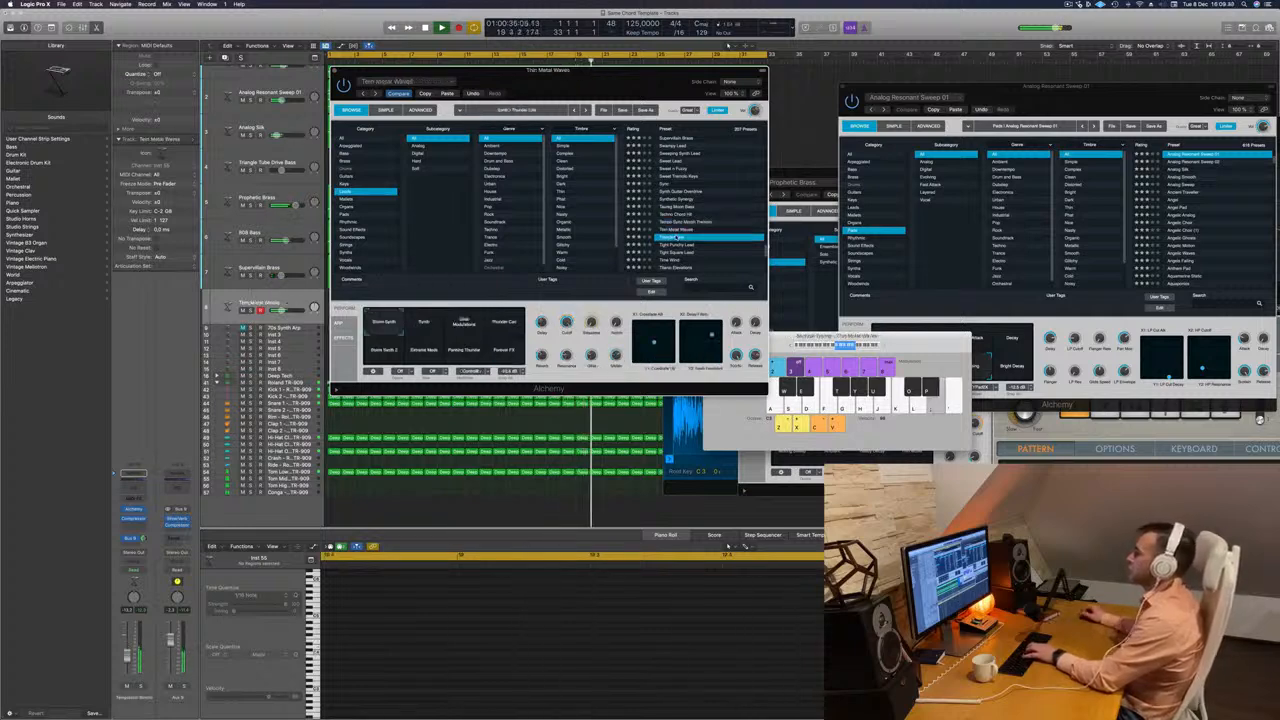
click(679, 244)
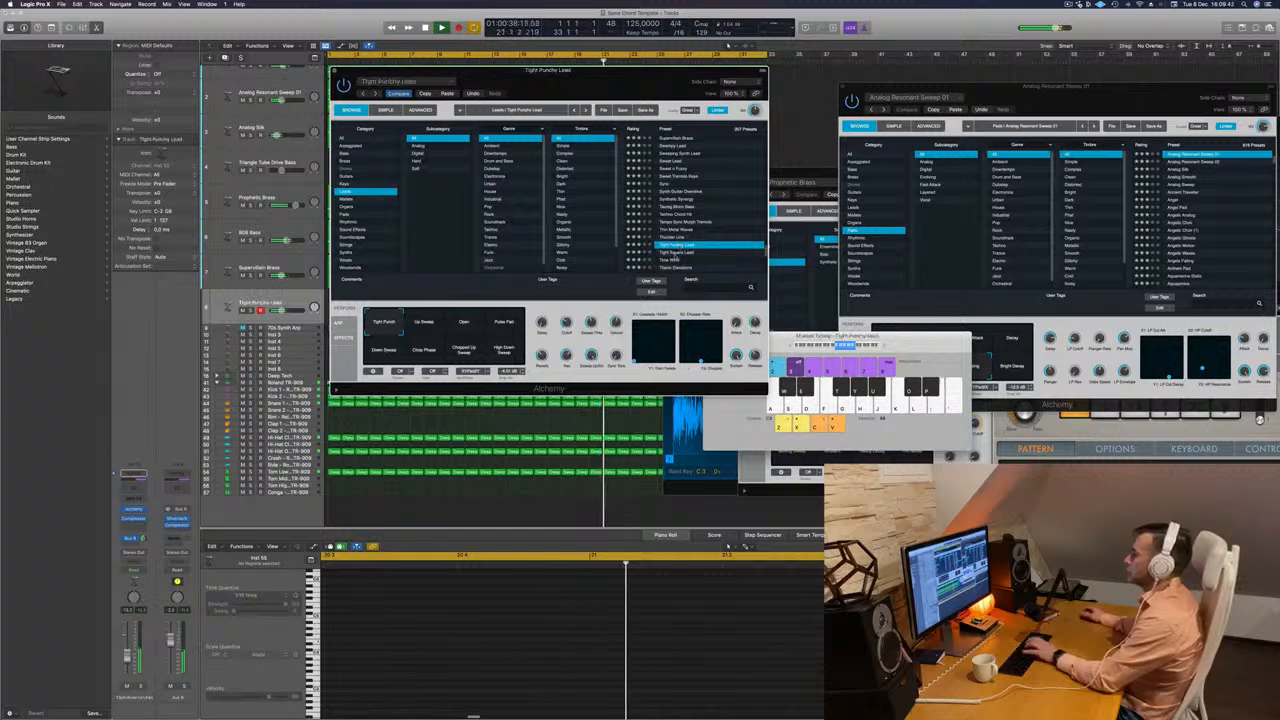
Load the Time Wind lead preset, raise the track's volume and play test notes over the loop.
click(676, 260)
scroll(710, 230, down, 5)
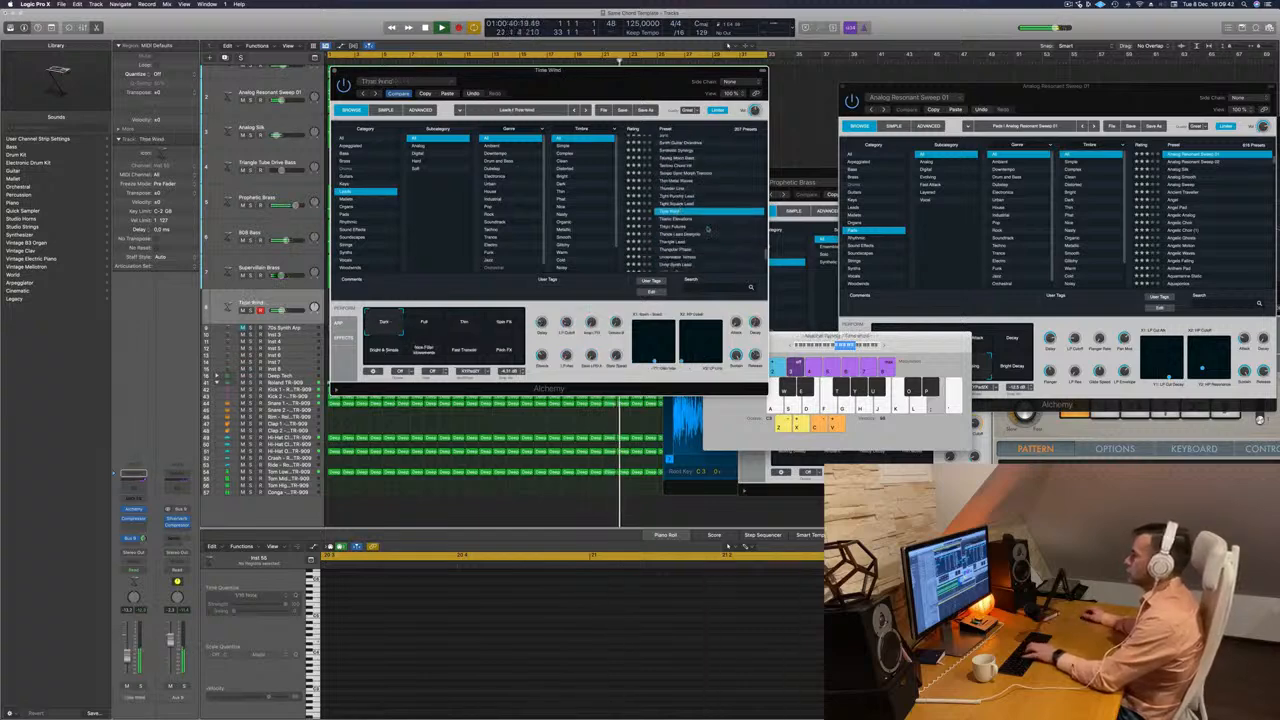
scroll(712, 226, up, 3)
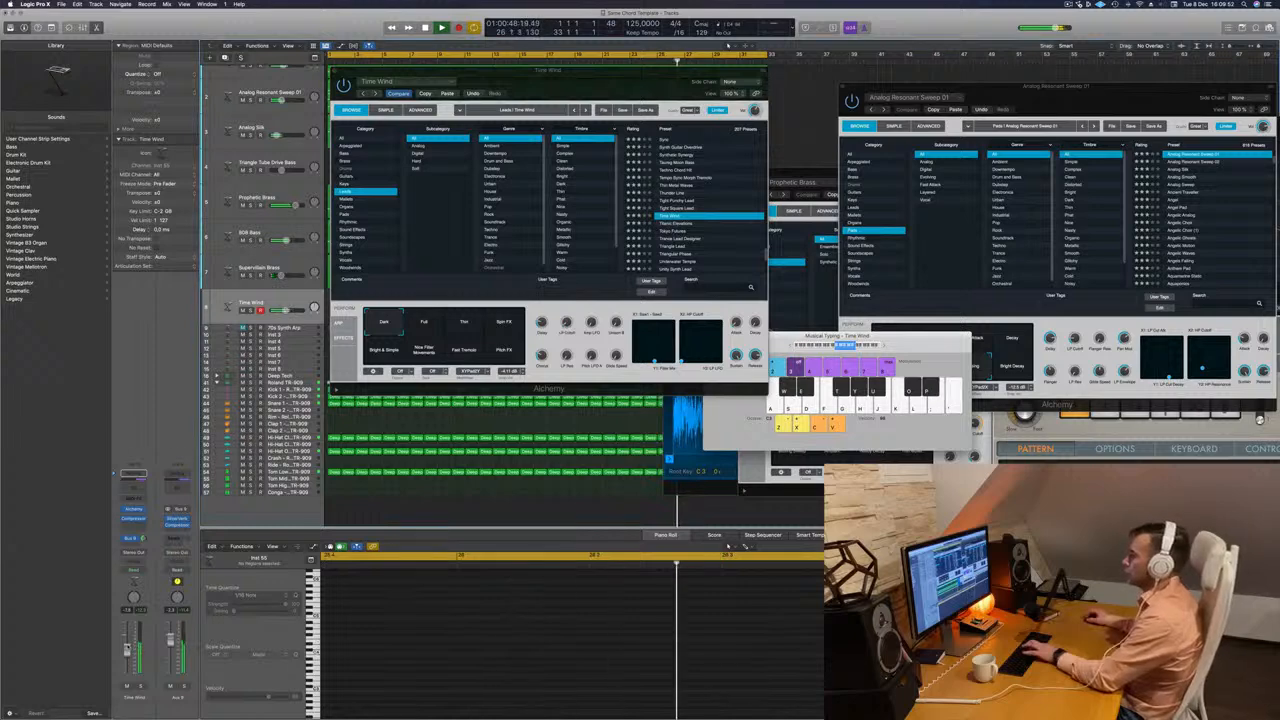
key(semicolon)
key(k)
key(k)
key(l)
key(semicolon)
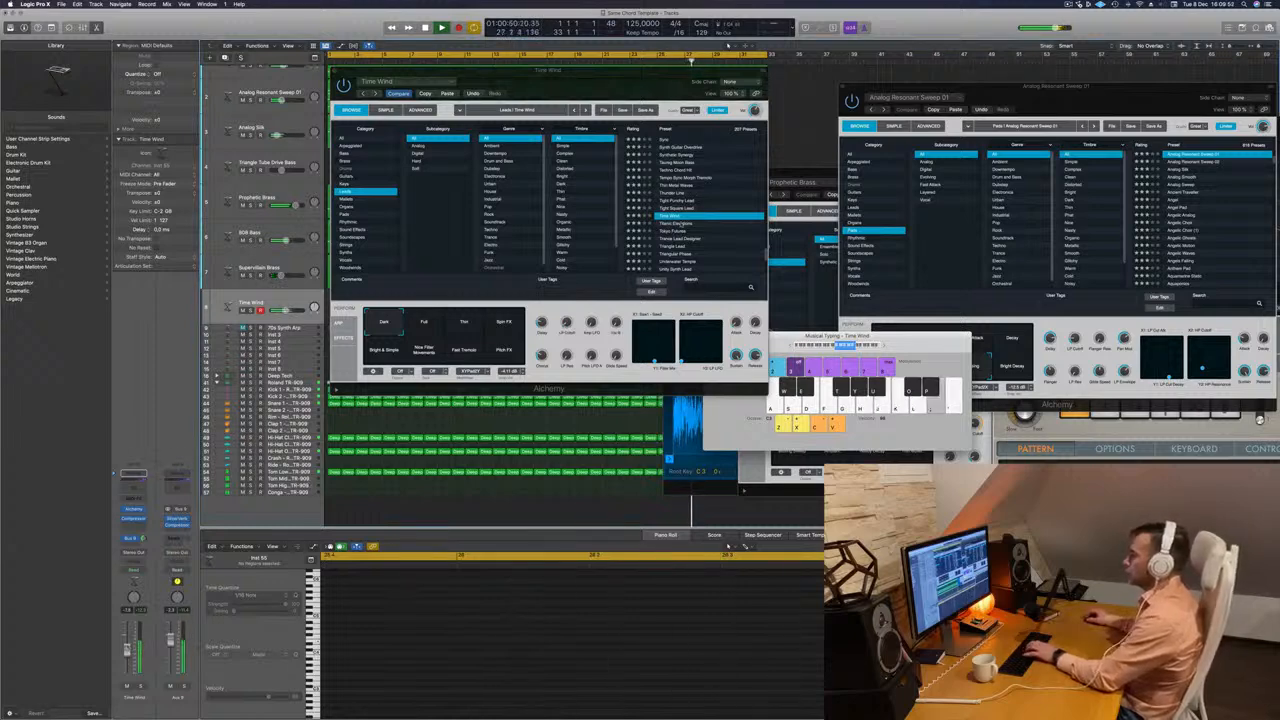
Compare Time Wind's Full and Thin variations, settle on Full, lower the track's volume and play a few notes.
click(438, 325)
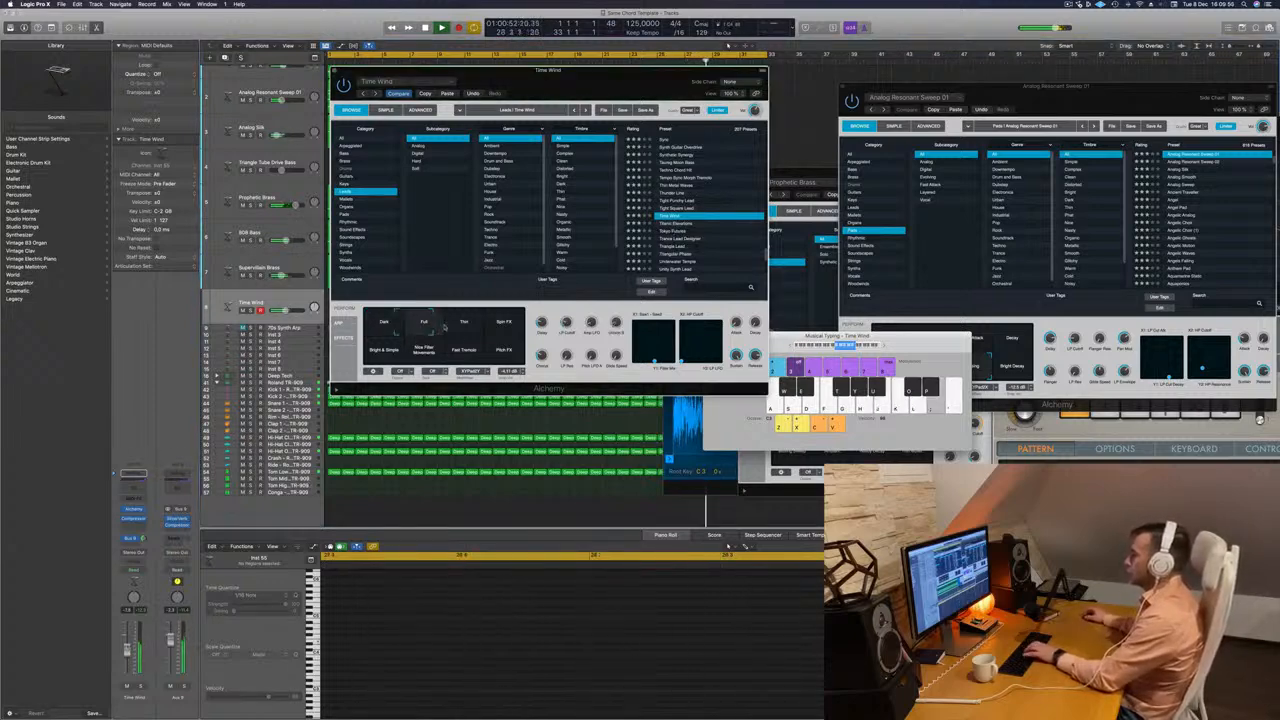
click(460, 326)
click(432, 325)
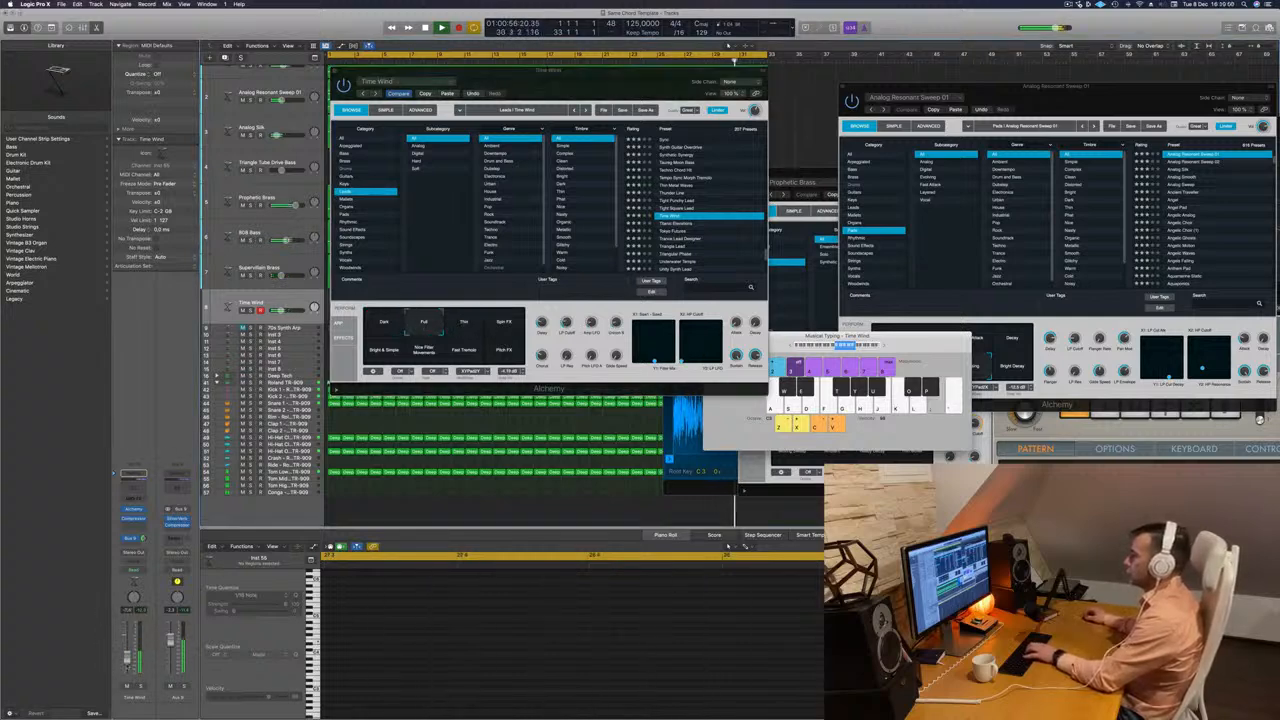
key(a)
key(s)
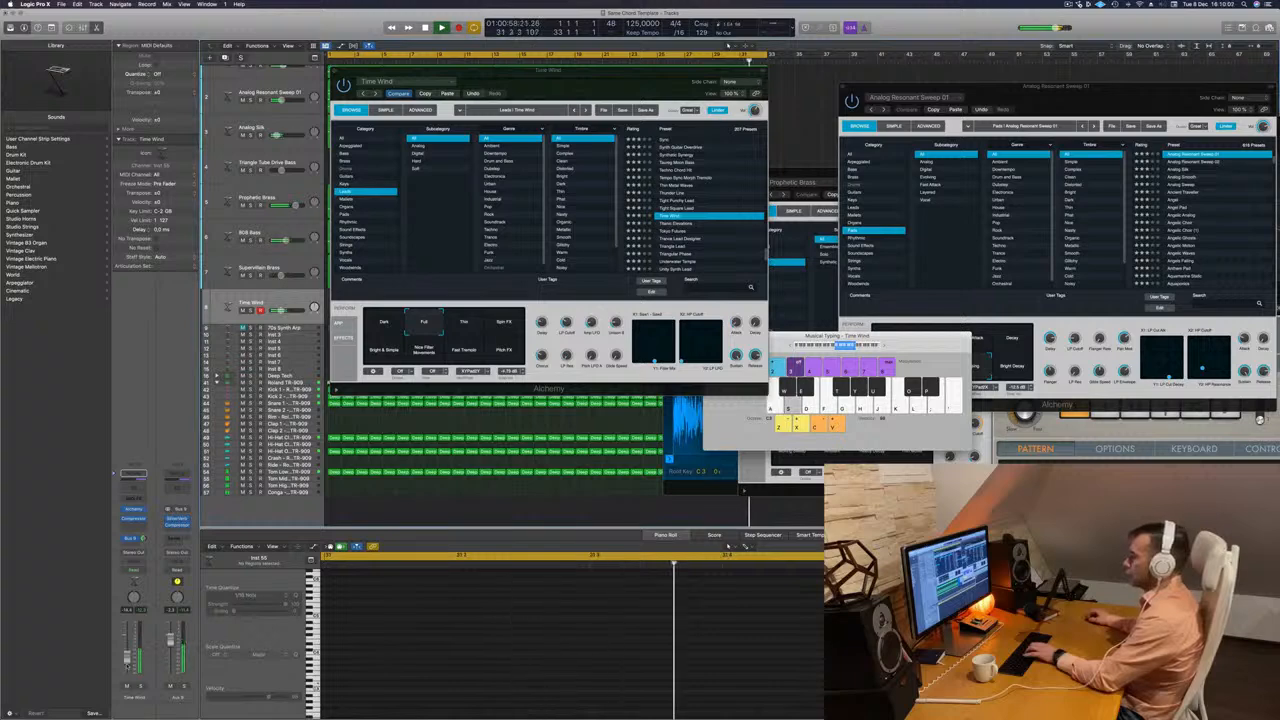
key(d)
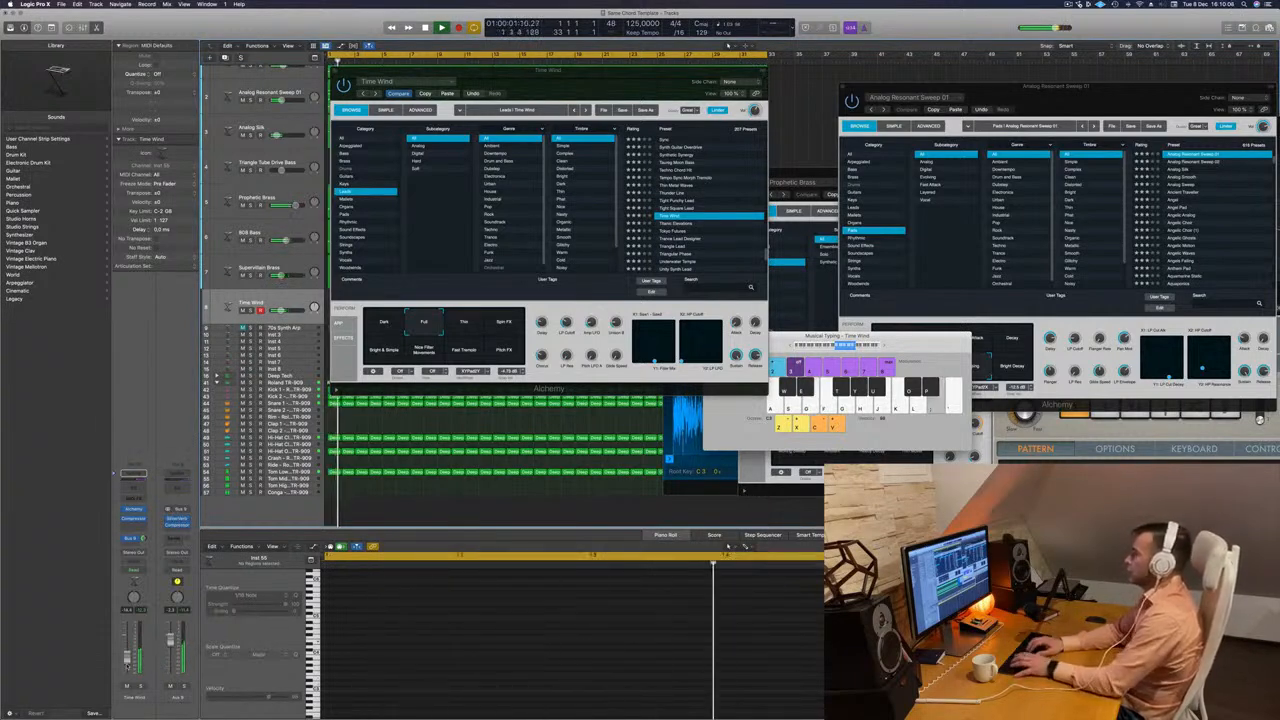
Rehearse a lead melody with Time Wind's Full variation over the opening bars of the loop.
key(l)
key(k)
key(k)
key(l)
key(k)
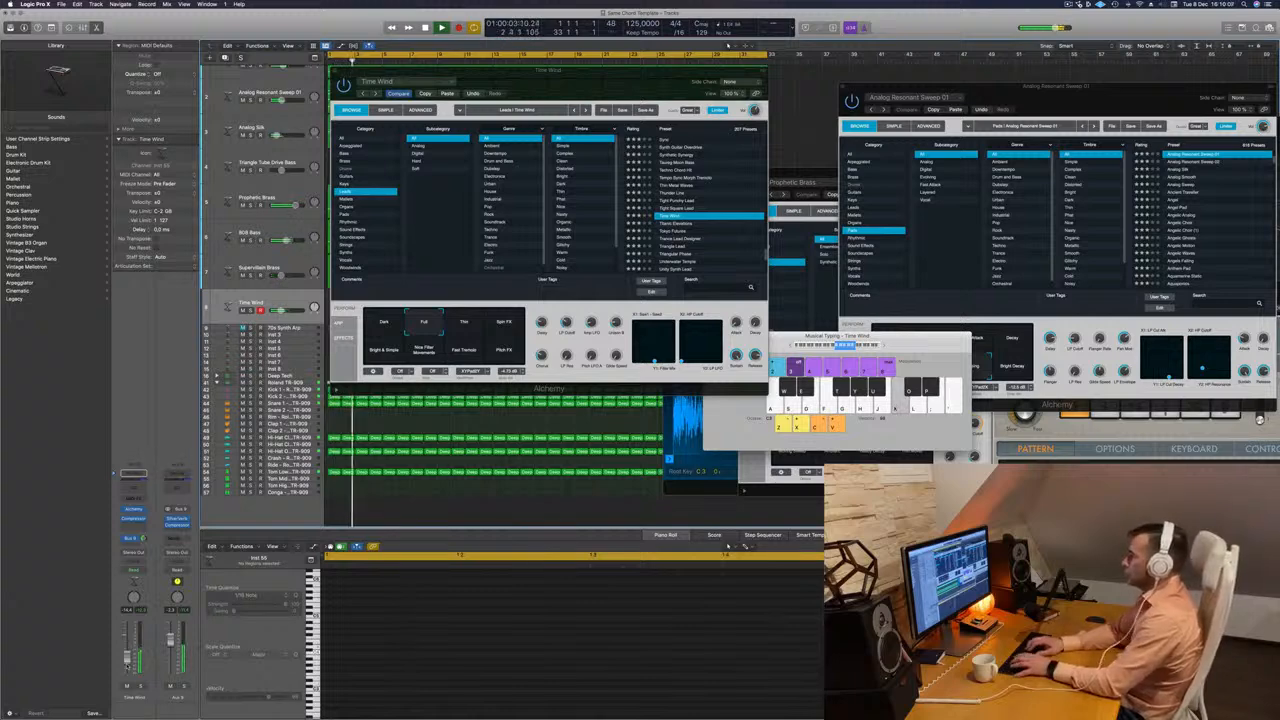
key(f)
key(d)
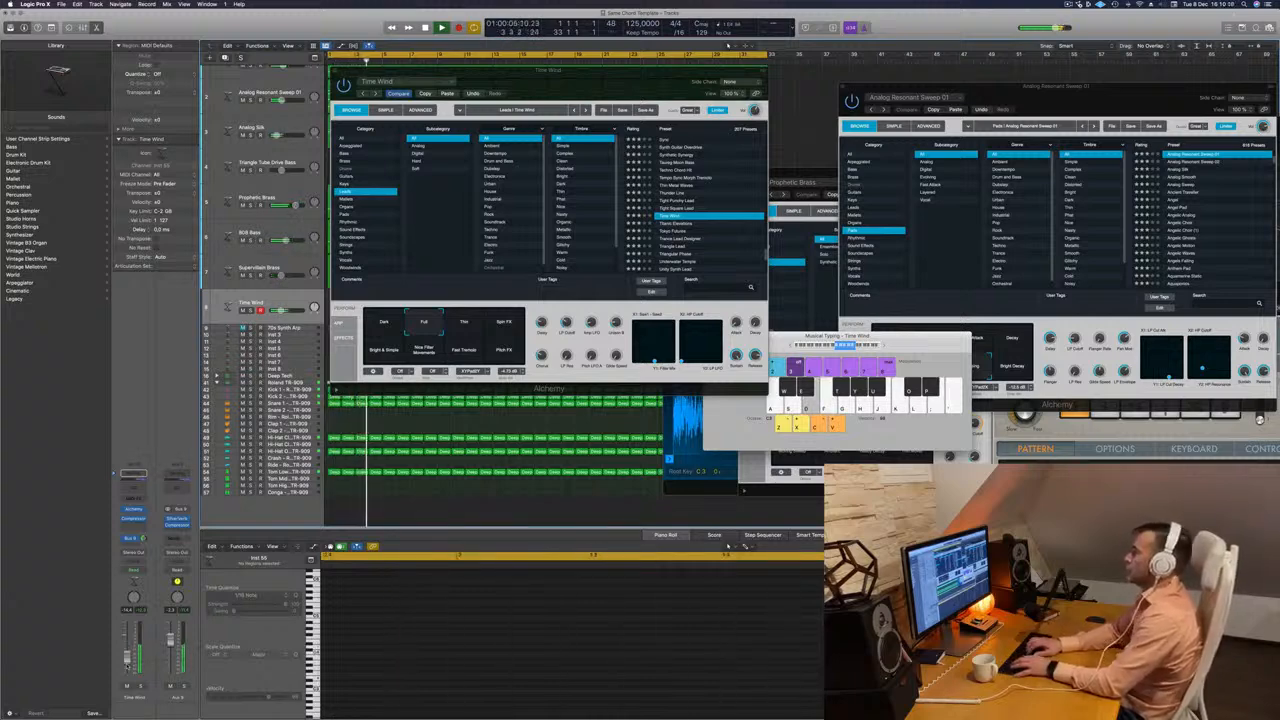
key(d)
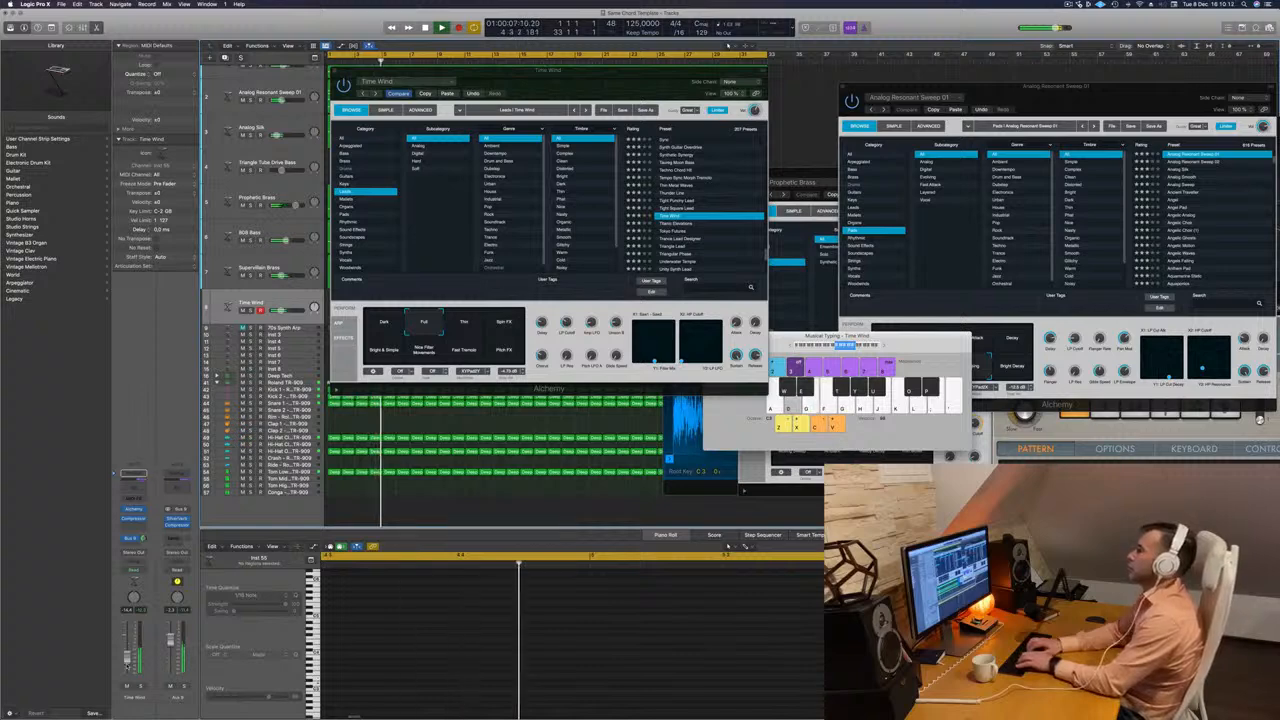
Rehearse octave-apart E notes and nearby tones on the Time Wind lead over about bars 5 to 9.
key(semicolon)
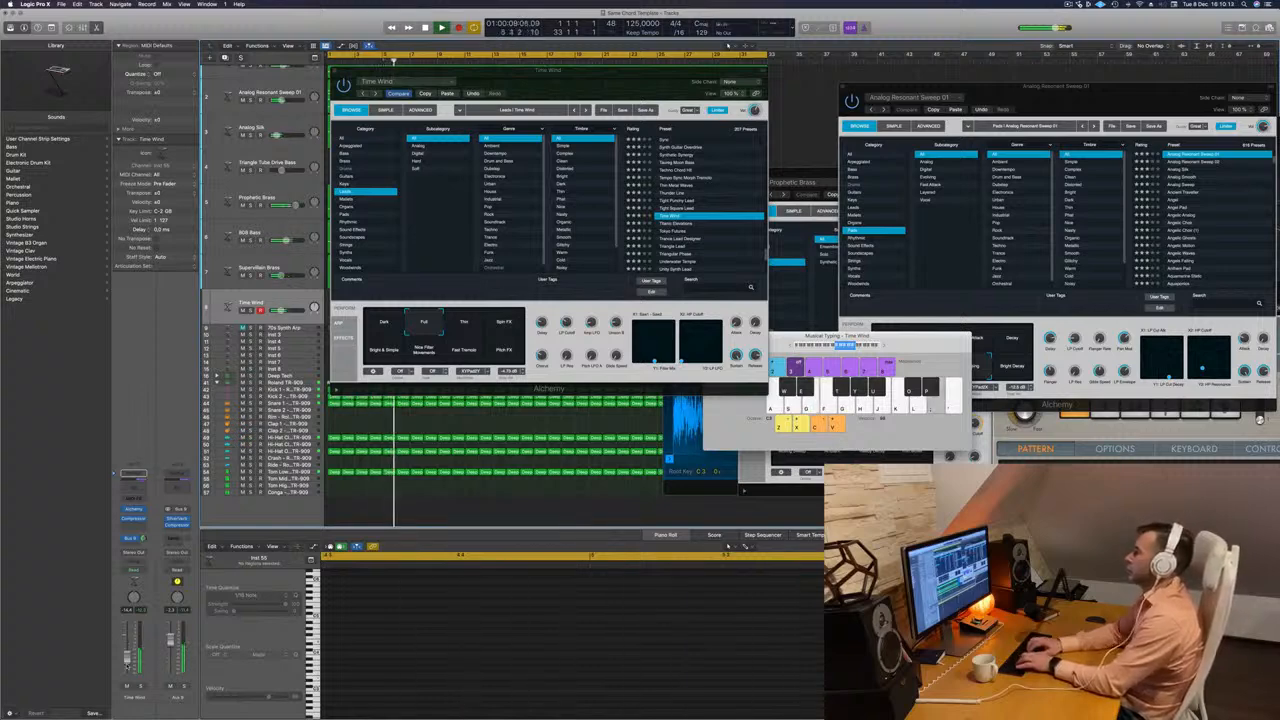
key(d)
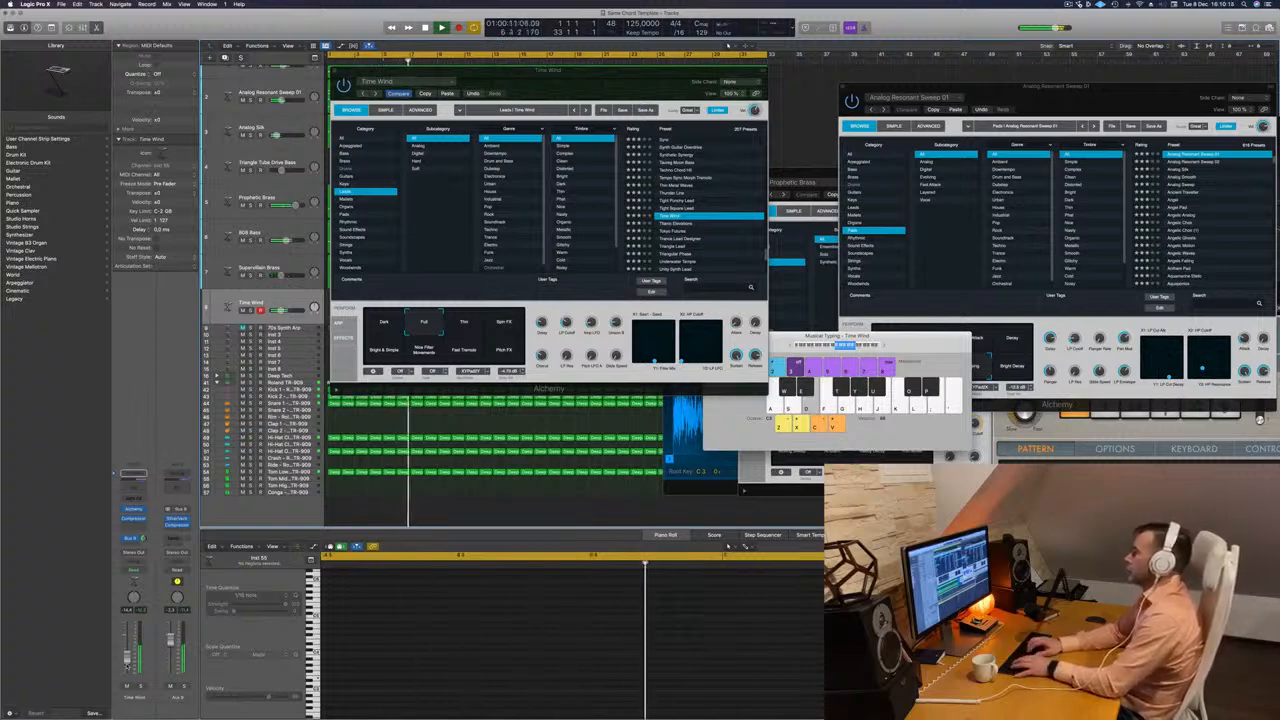
key(d)
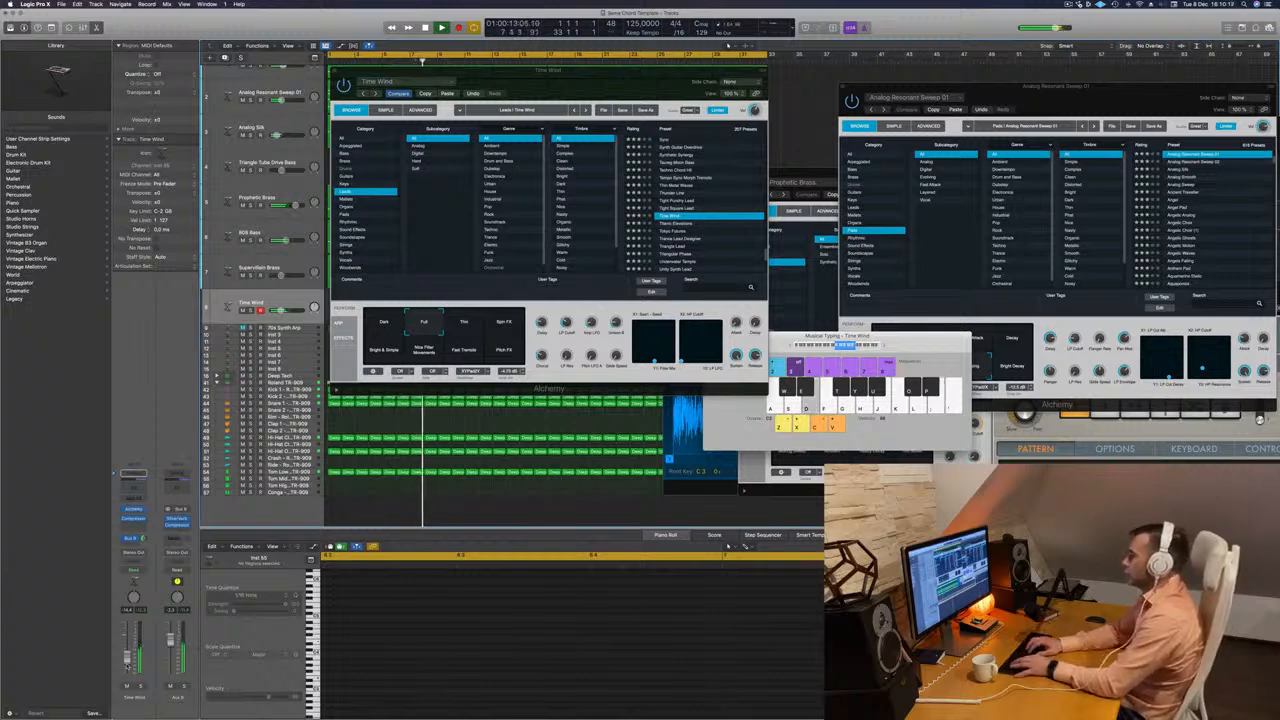
key(k)
key(l)
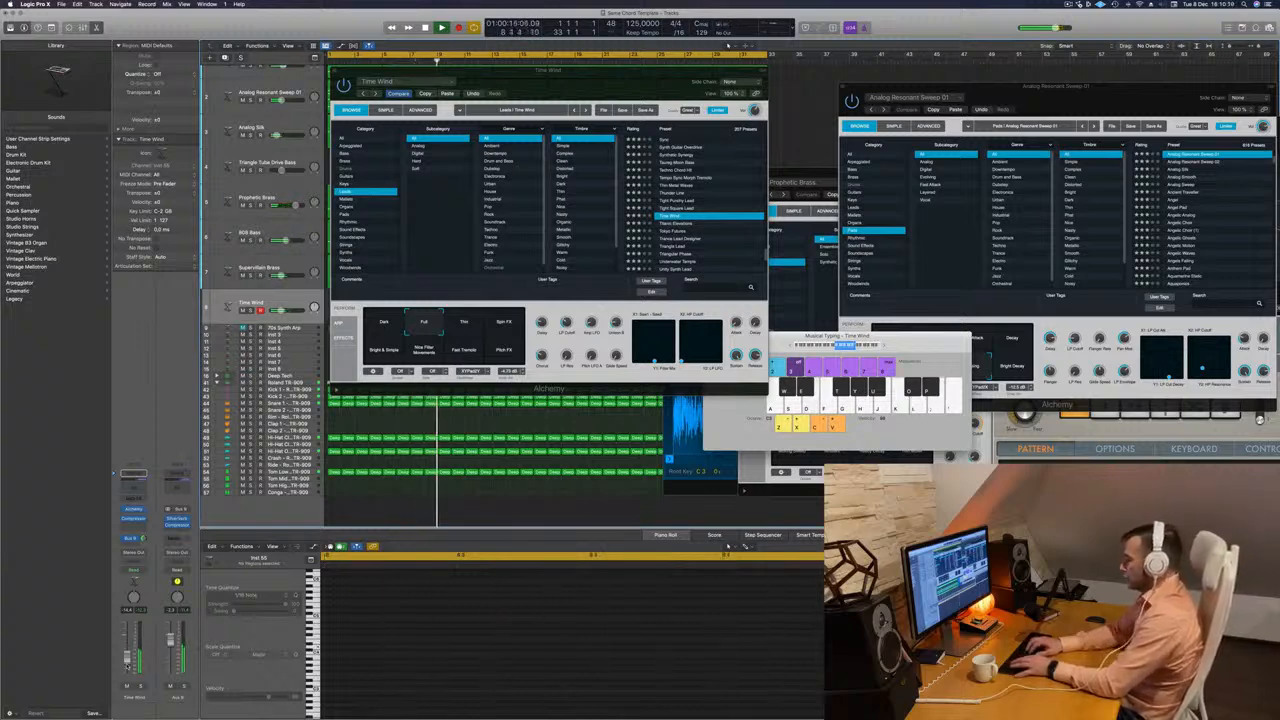
key(d)
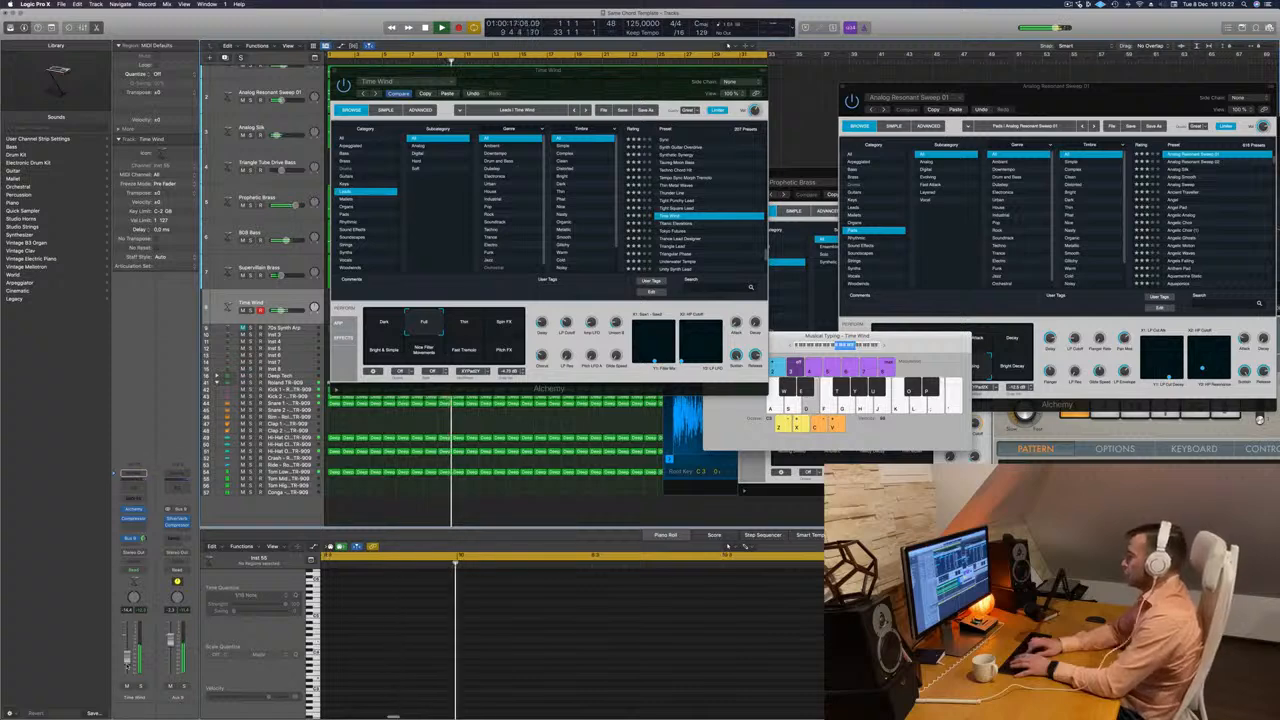
Record a Time Wind lead take from about bar 10 to bar 21, alternating low and high E notes.
key(r)
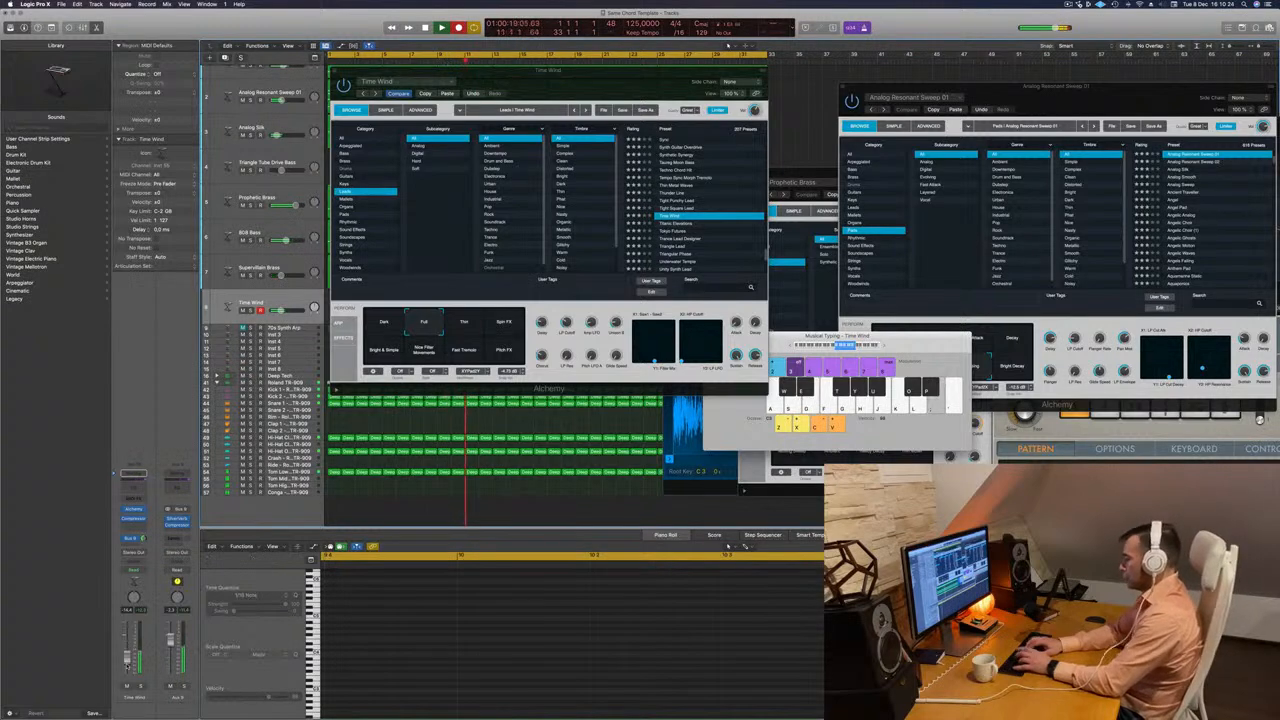
key(d)
key(semicolon)
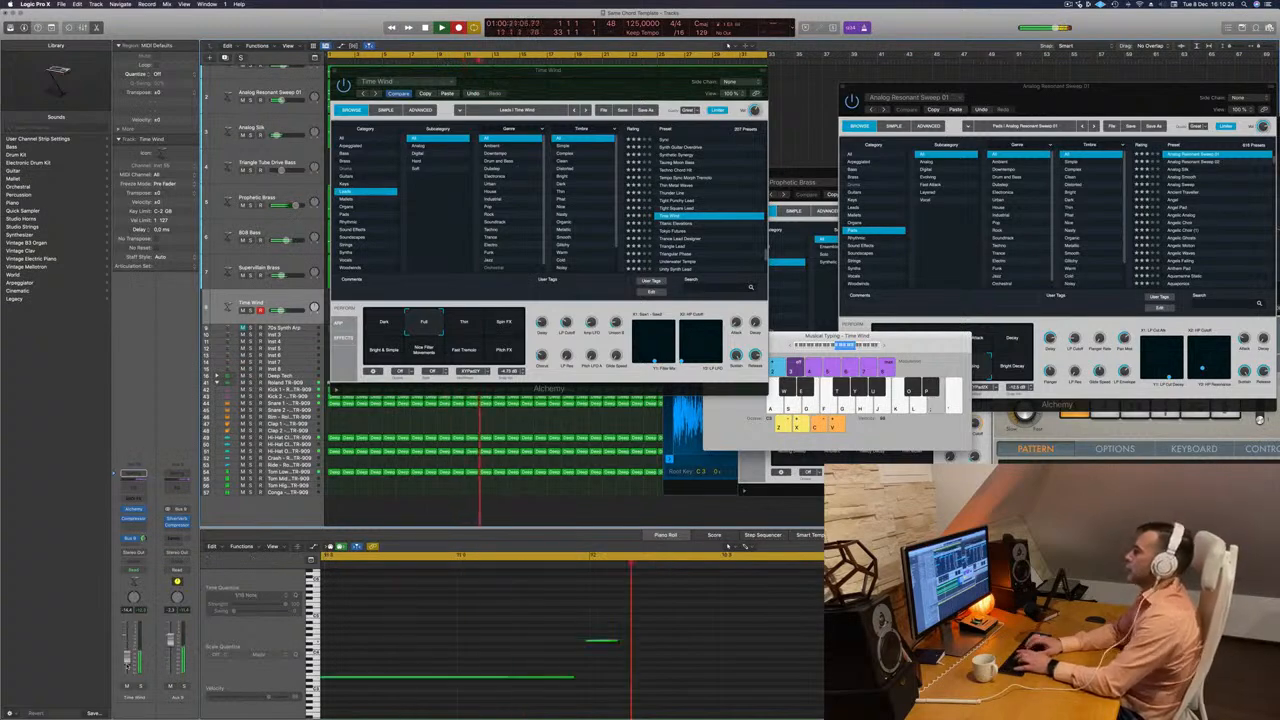
key(d)
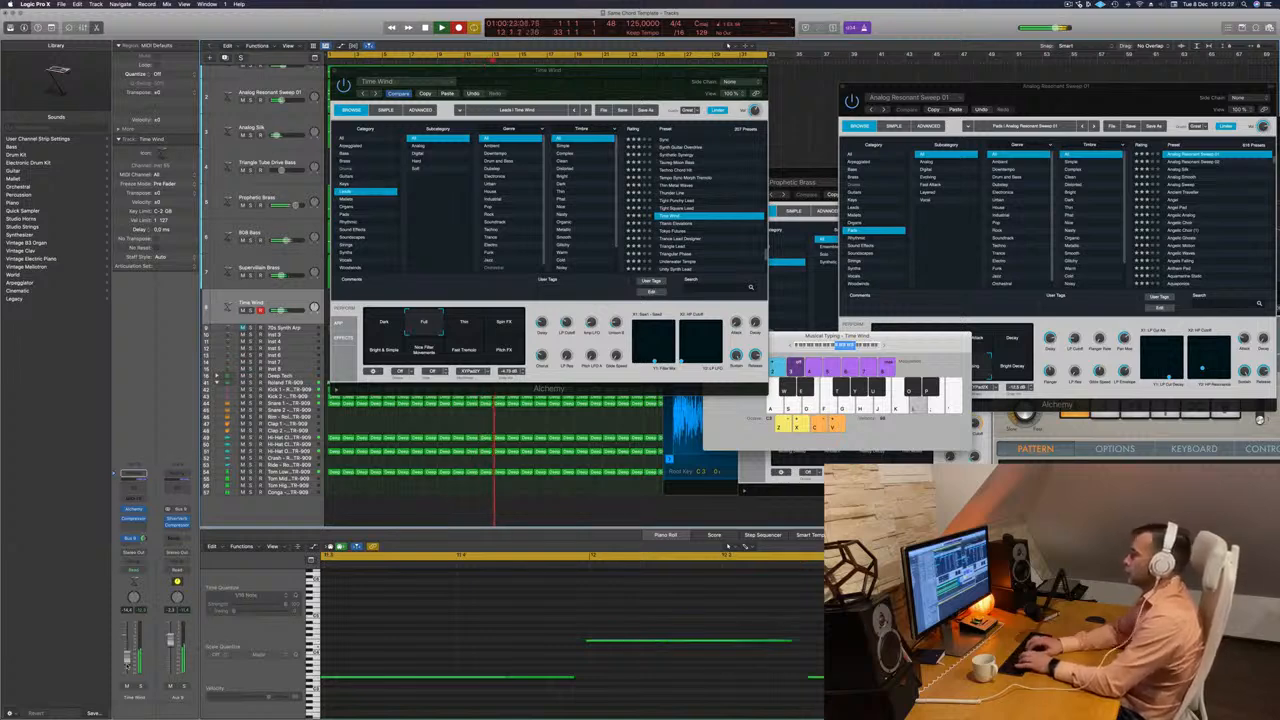
key(d)
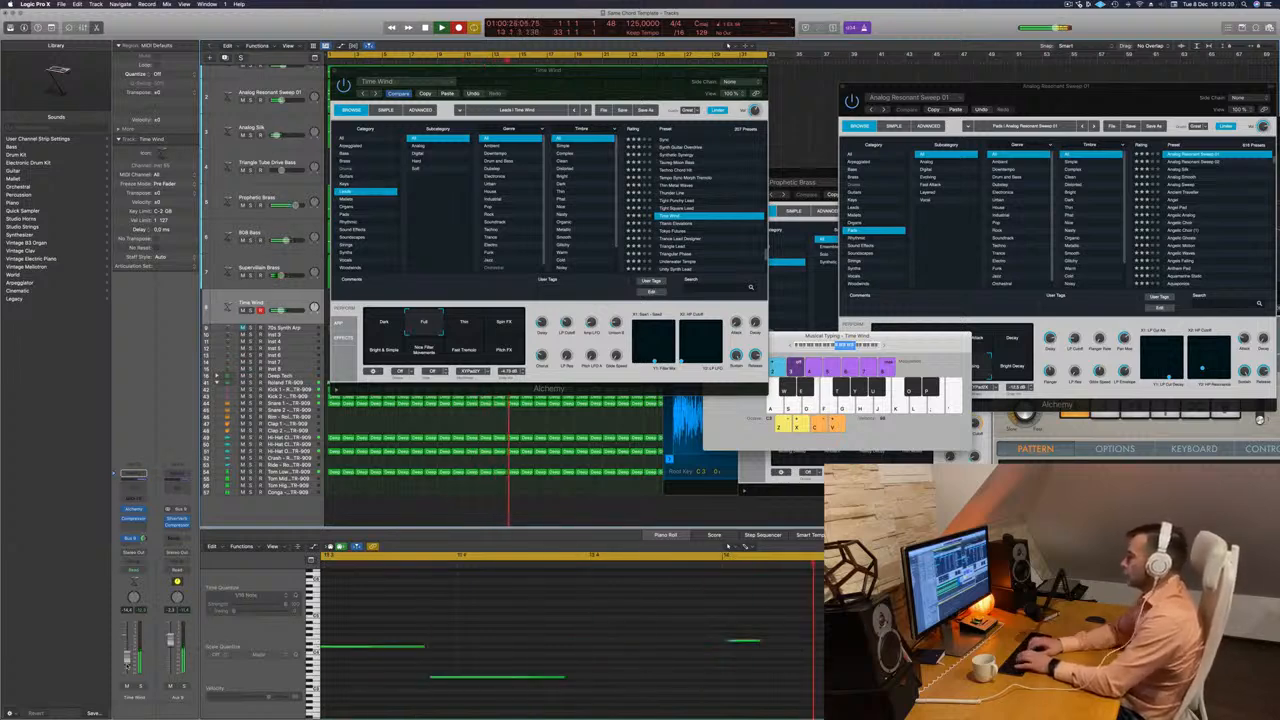
key(d)
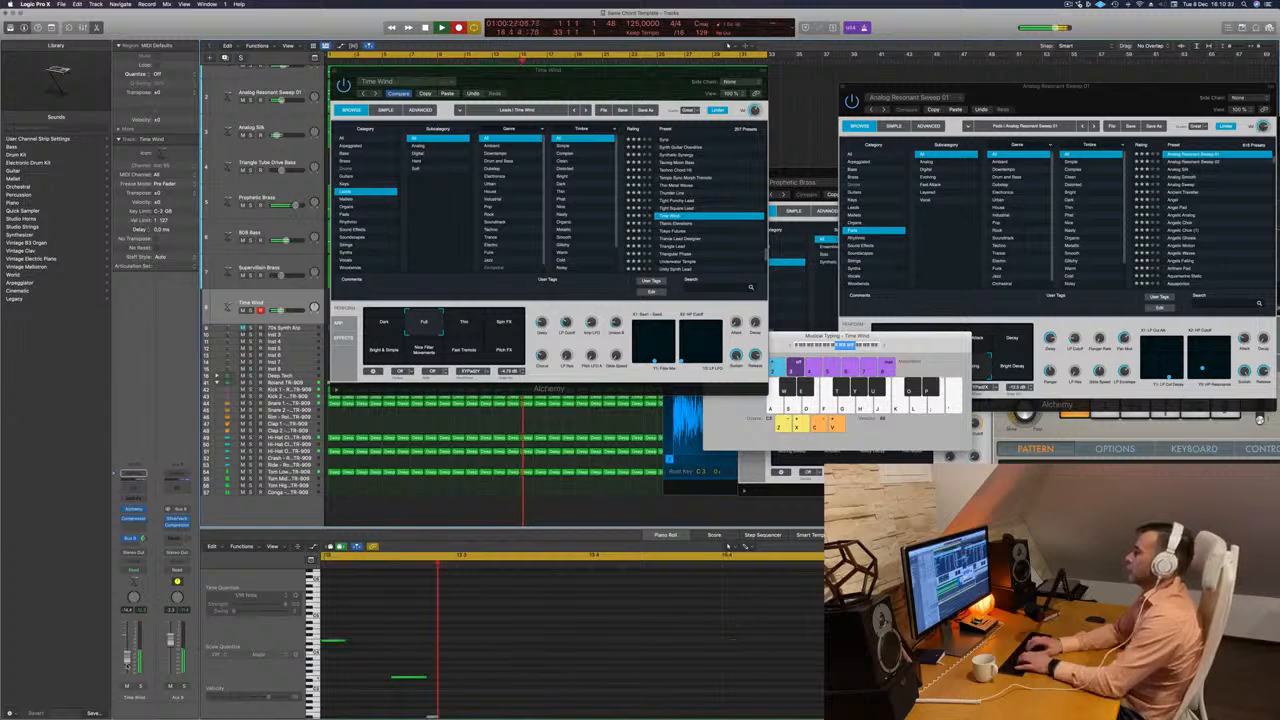
key(semicolon)
key(d)
key(semicolon)
key(d)
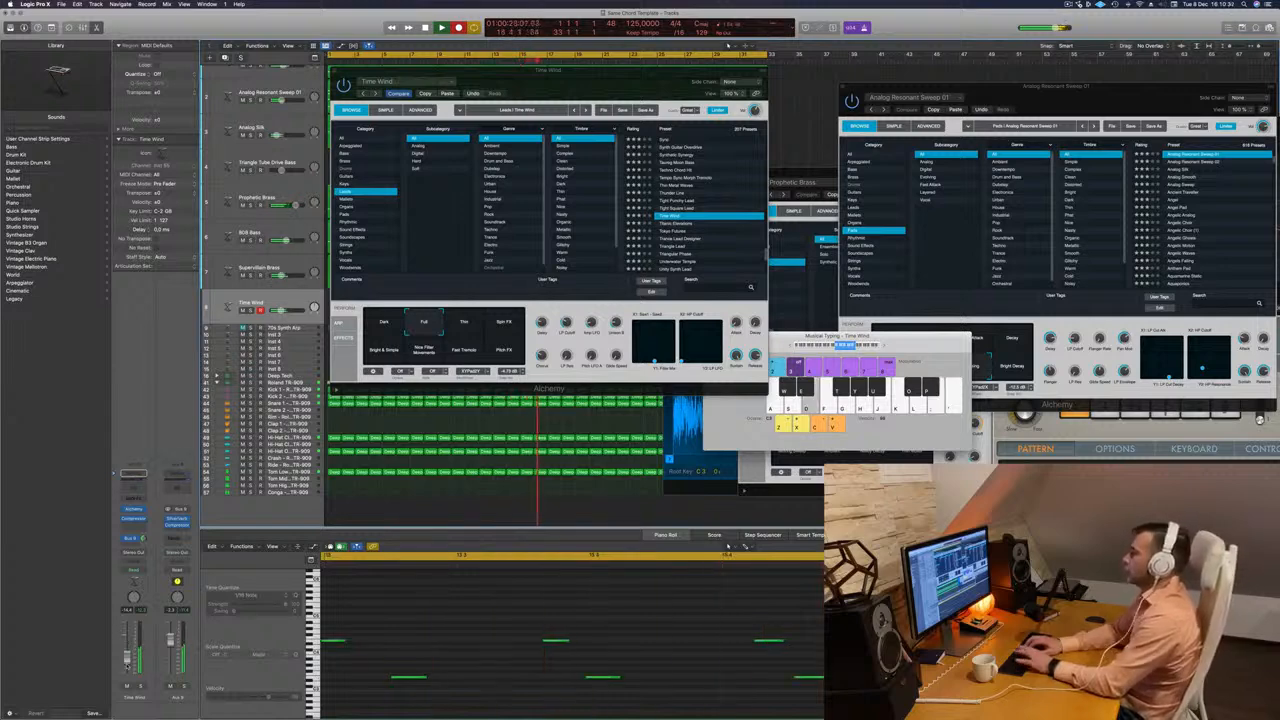
key(semicolon)
key(d)
key(semicolon)
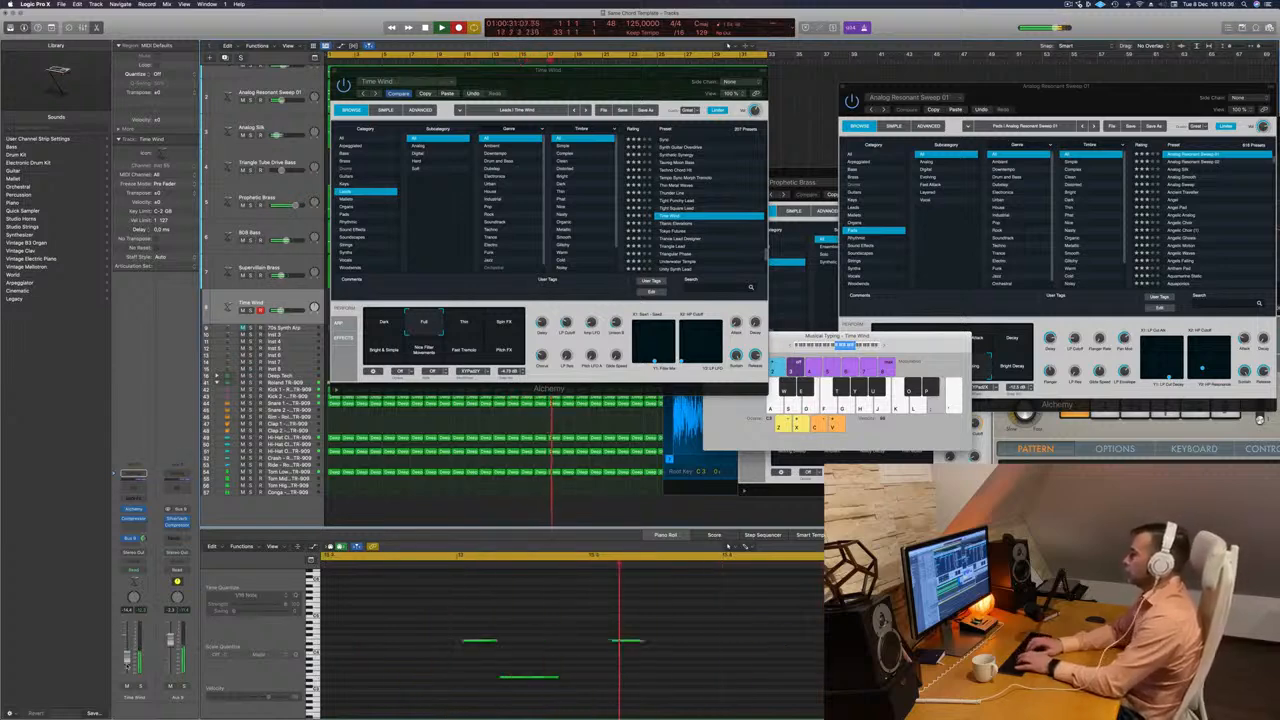
key(d)
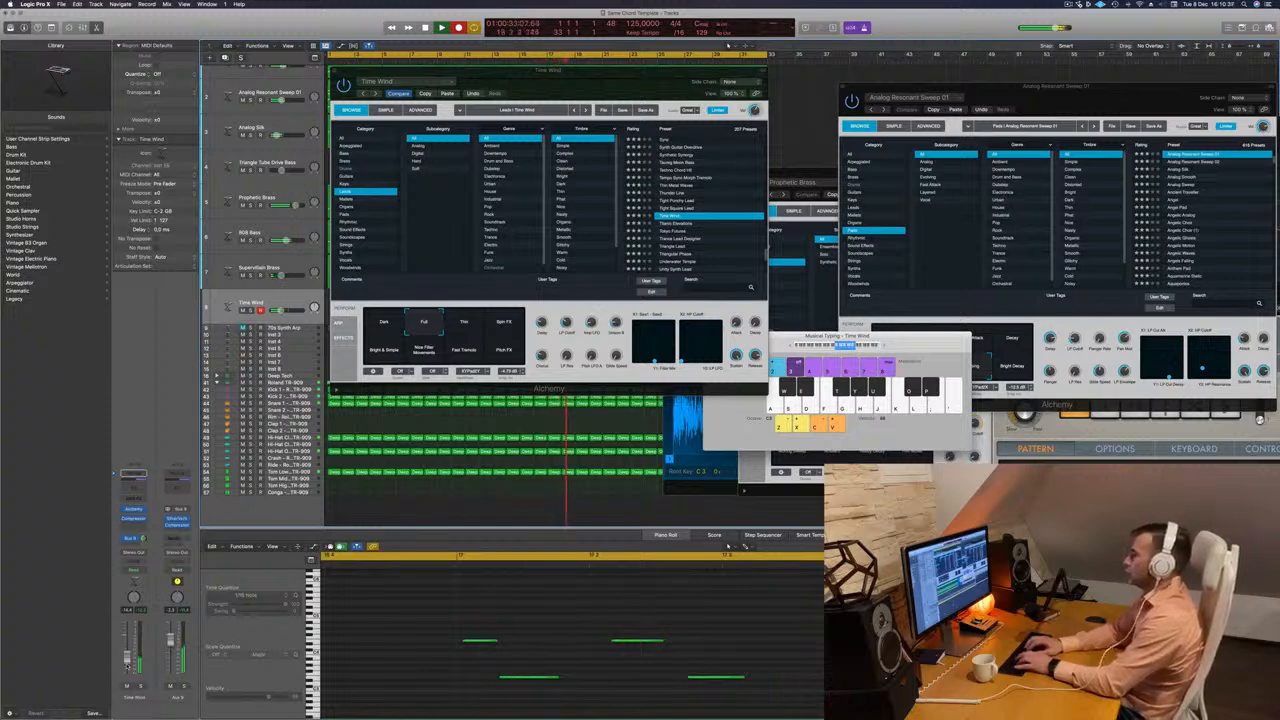
key(semicolon)
key(d)
key(semicolon)
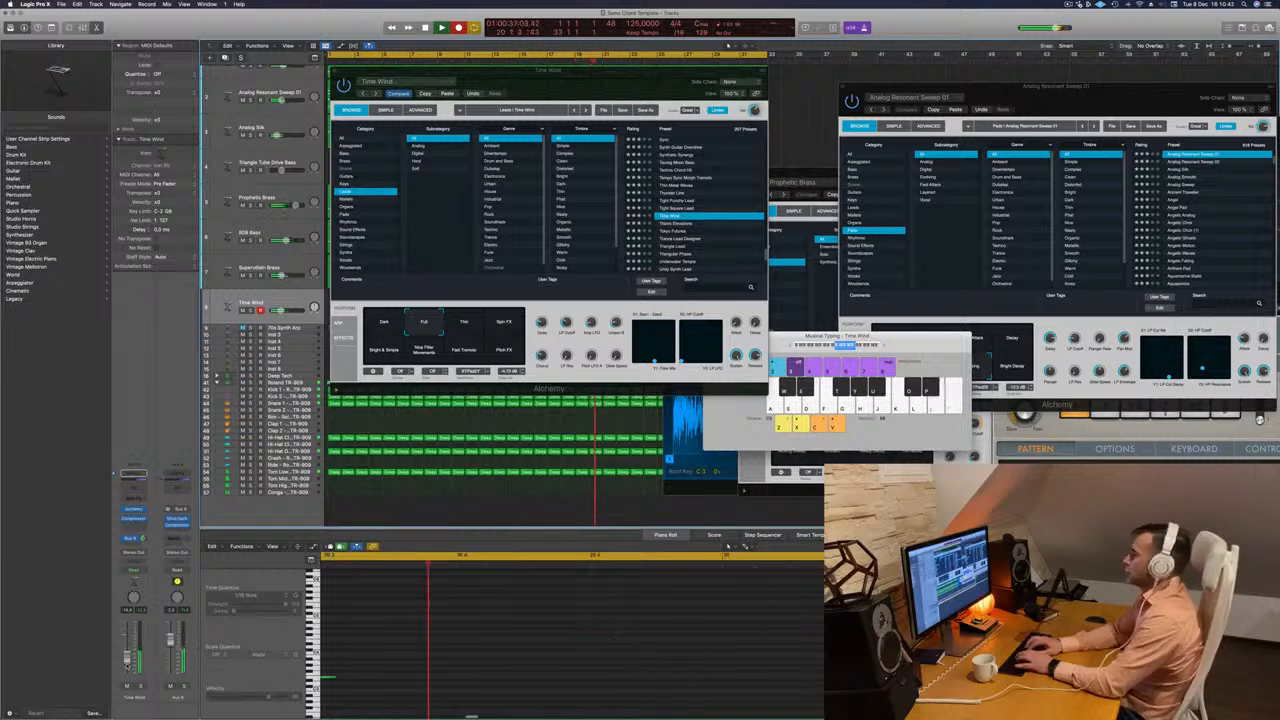
key(k)
key(space)
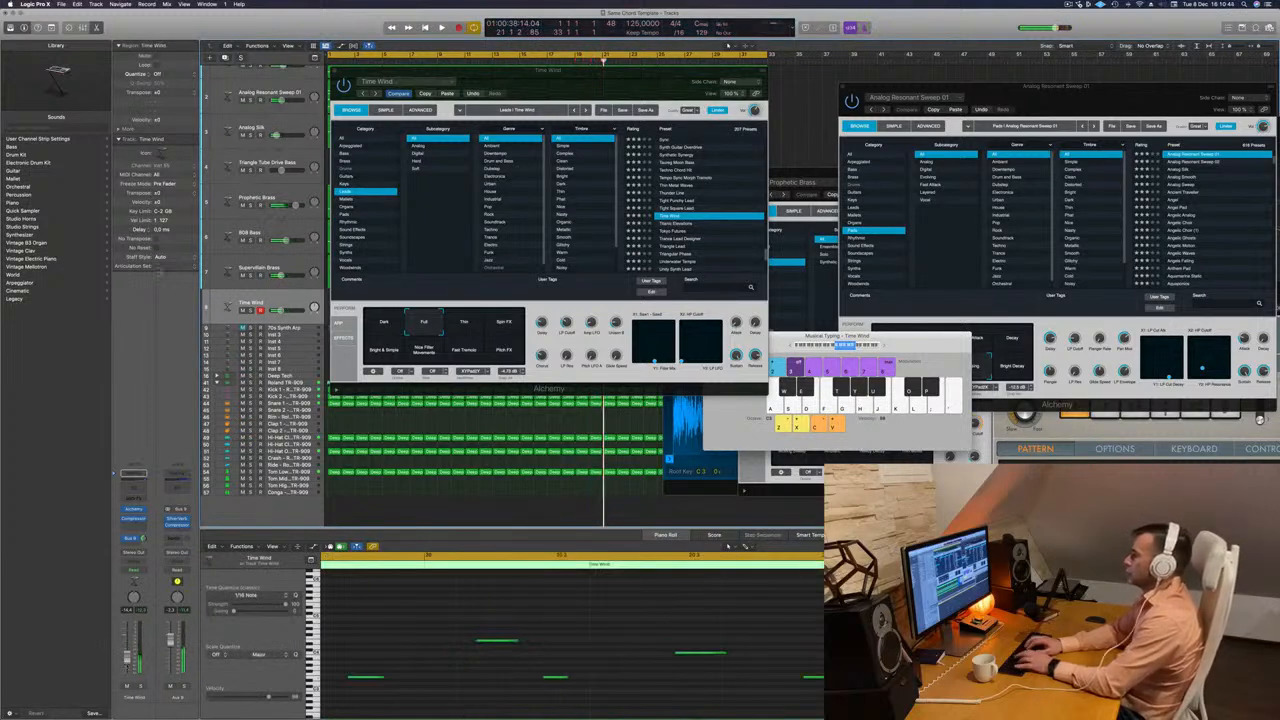
Trim the Time Wind take to the part after bar 19 and move that piece to bar 1.
drag(565, 83, 1033, 124)
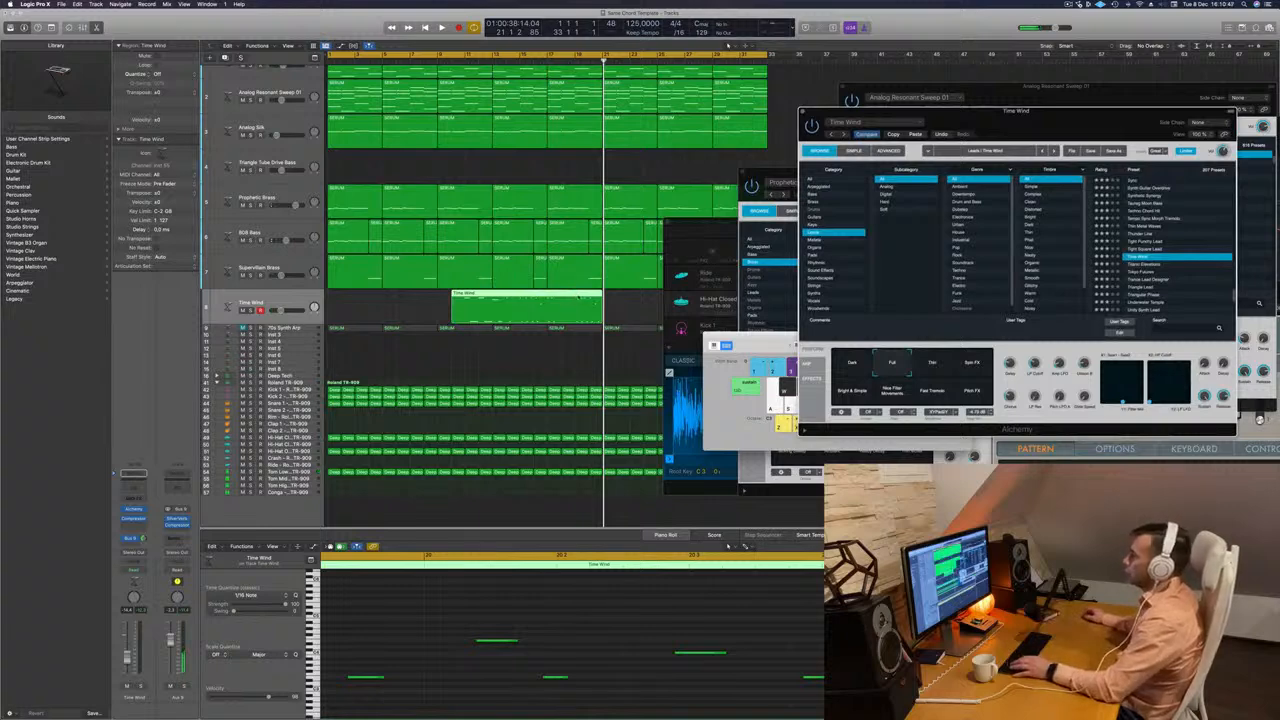
super+double_click(575, 300)
click(548, 302)
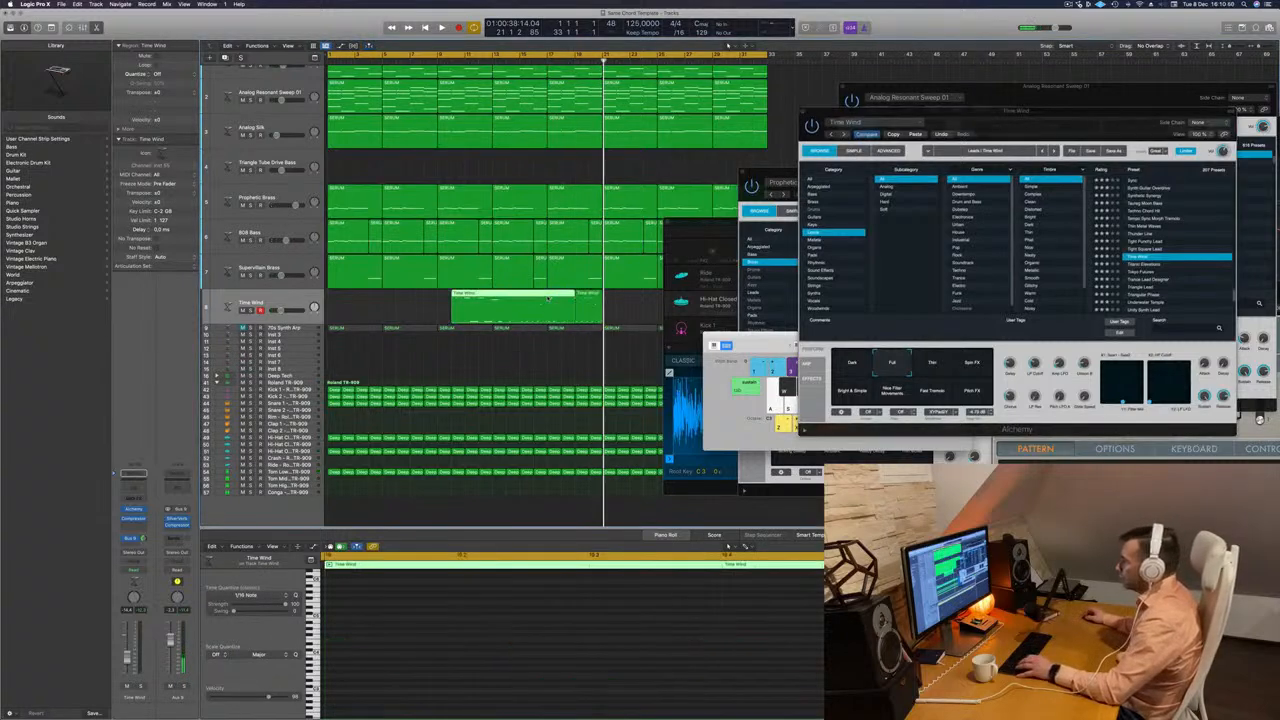
key(Return)
drag(538, 297, 340, 302)
Audition the trimmed region, quantize its notes to 1/16 and try shifting the second high note earlier.
key(space)
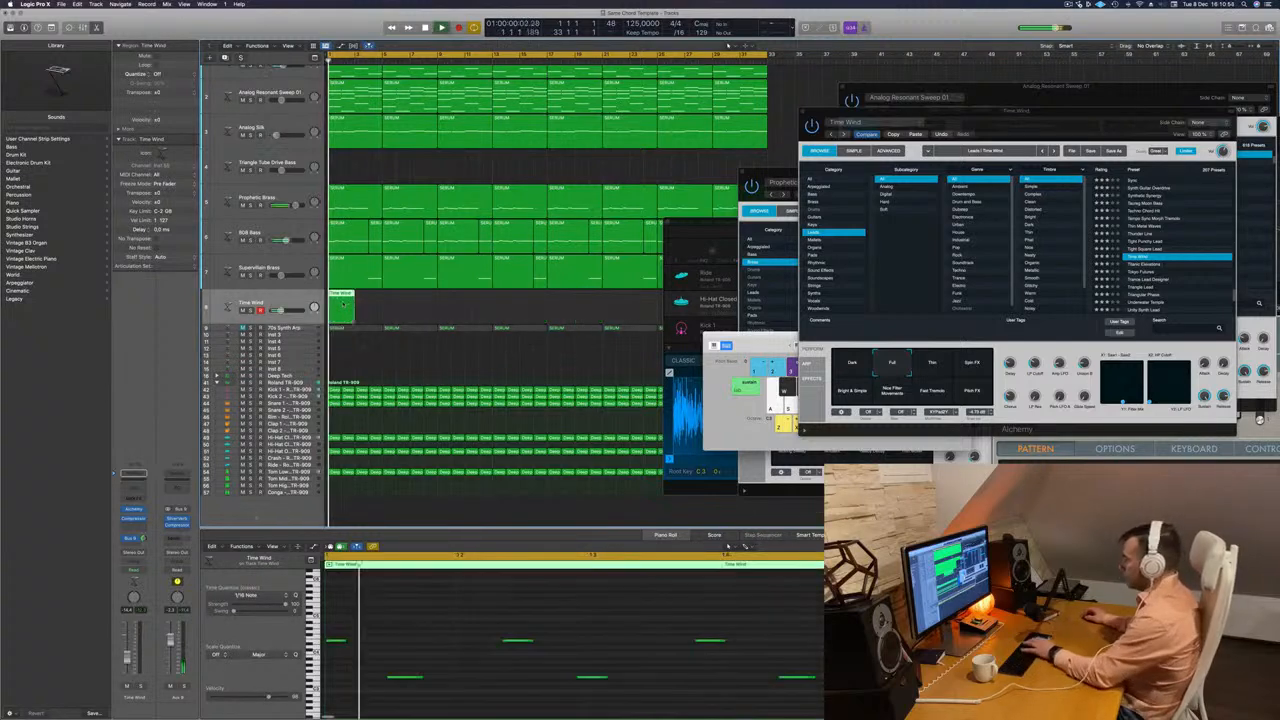
key(space)
click(483, 611)
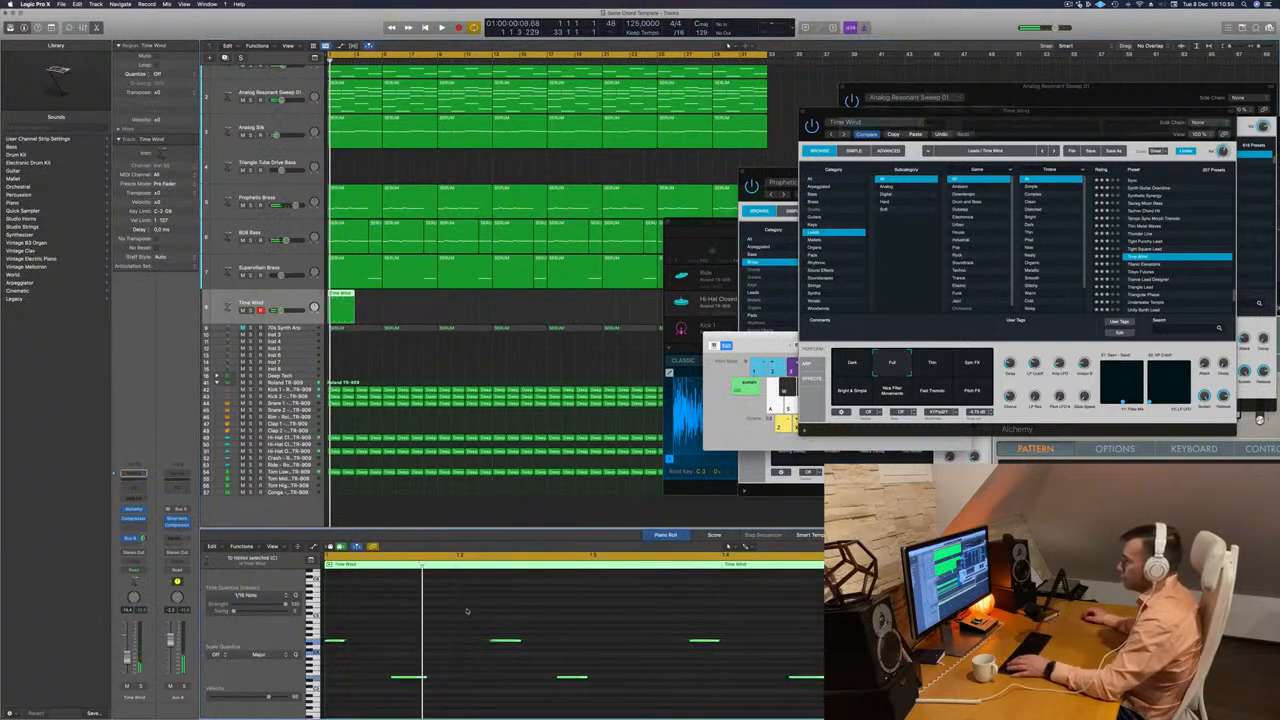
key(space)
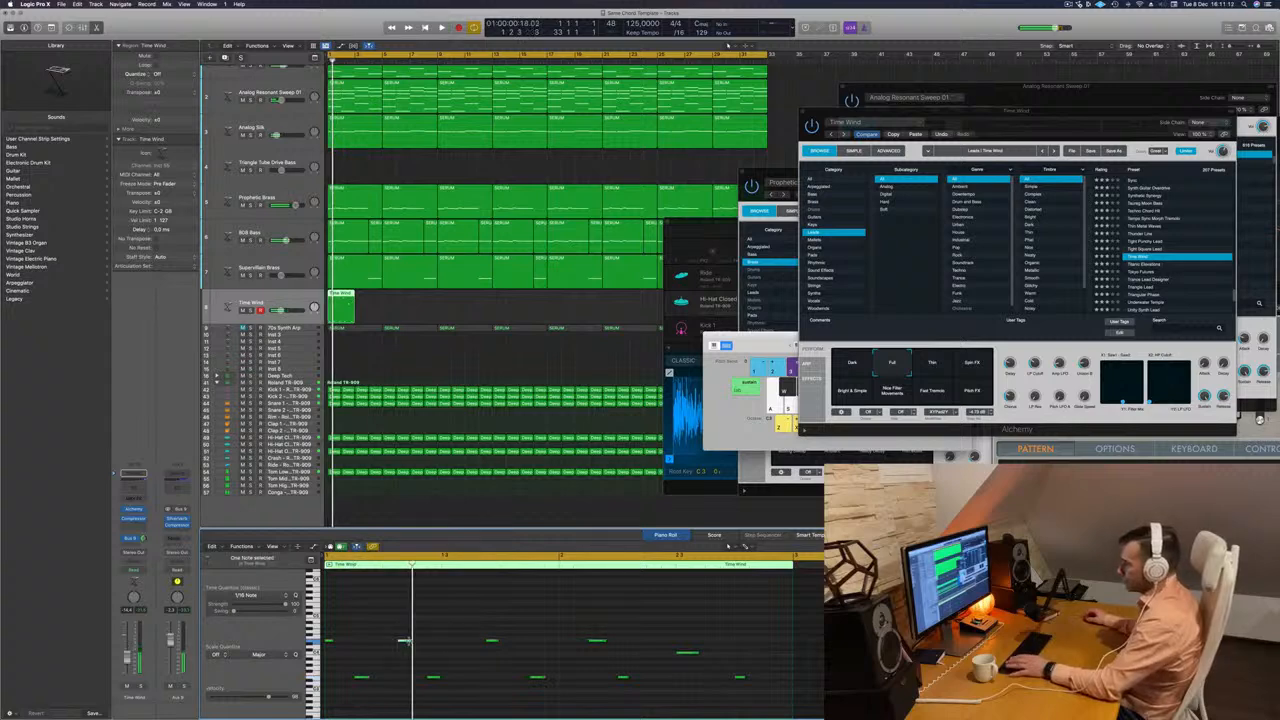
drag(405, 645, 377, 641)
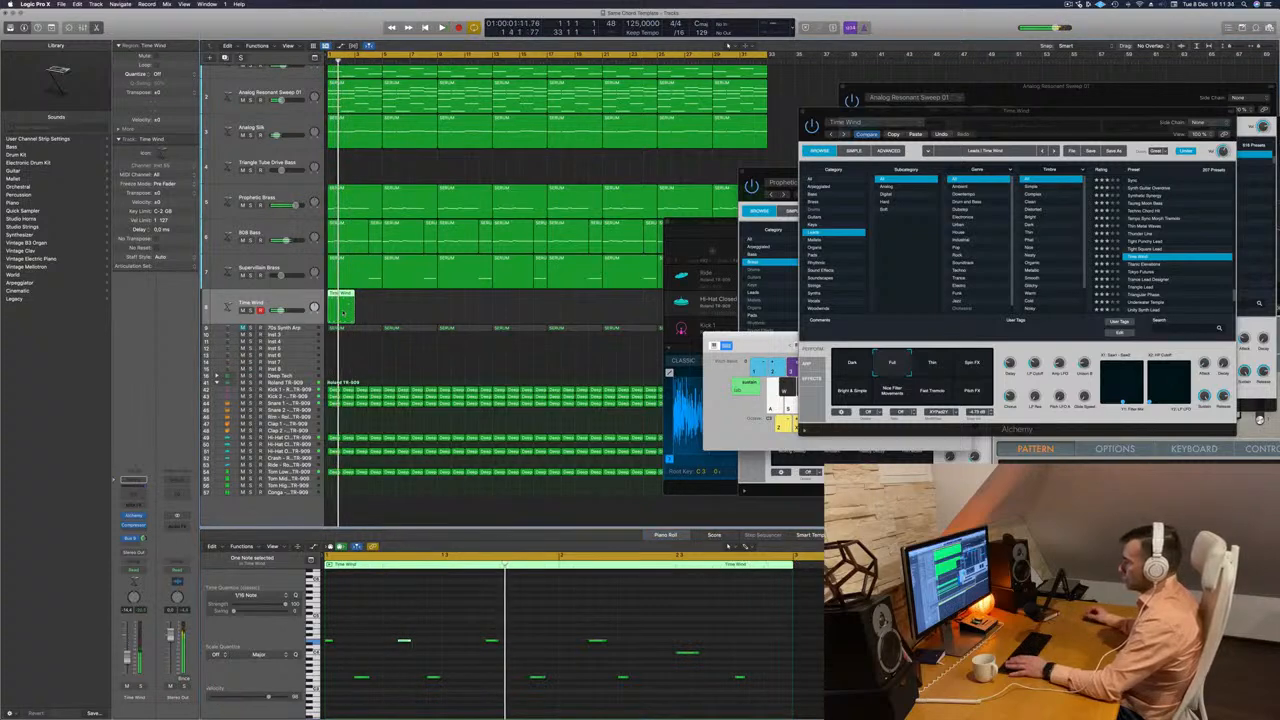
Replace the Time Wind region with a new take over bars 9 to 19, repeating the alternating high and low E phrase three times.
key(Delete)
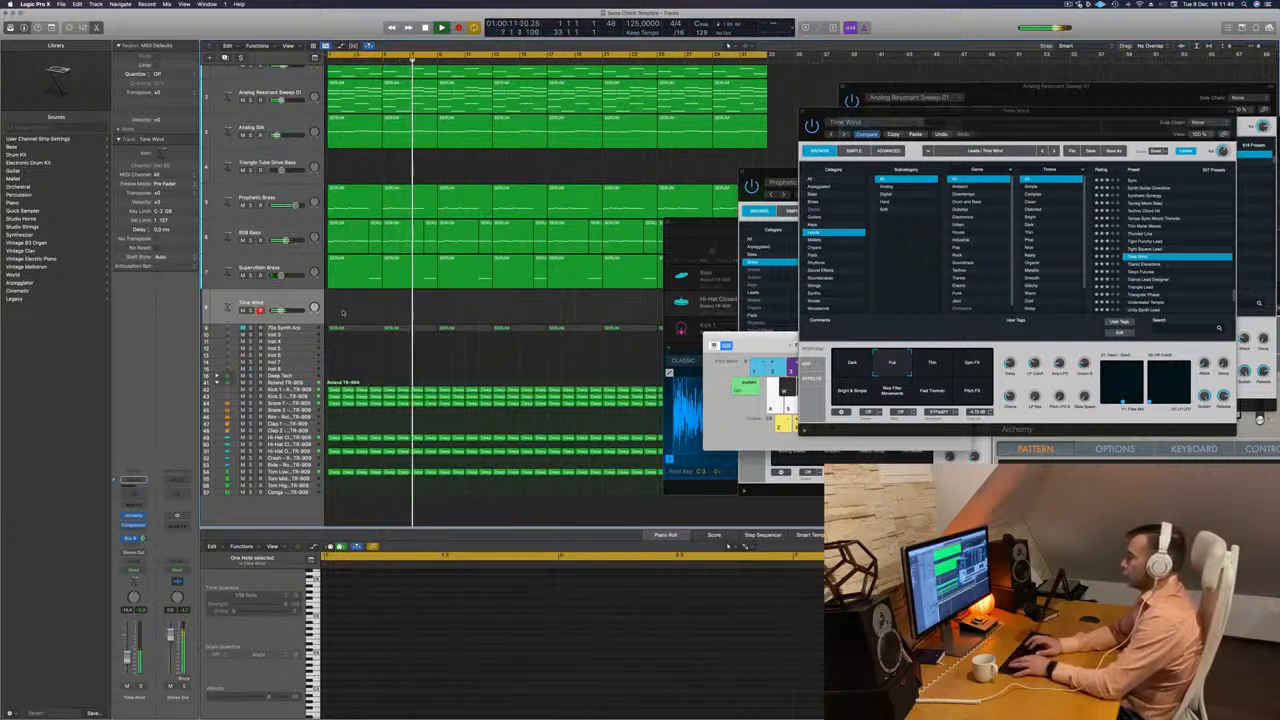
key(r)
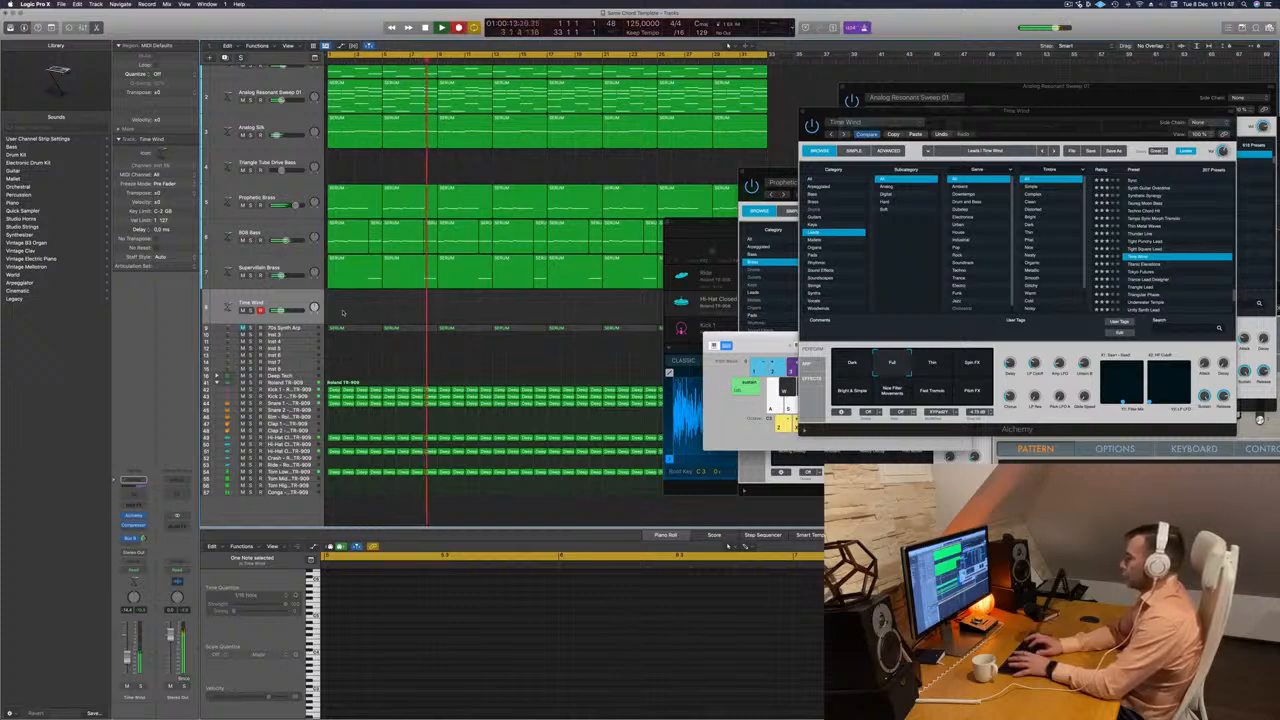
key(semicolon)
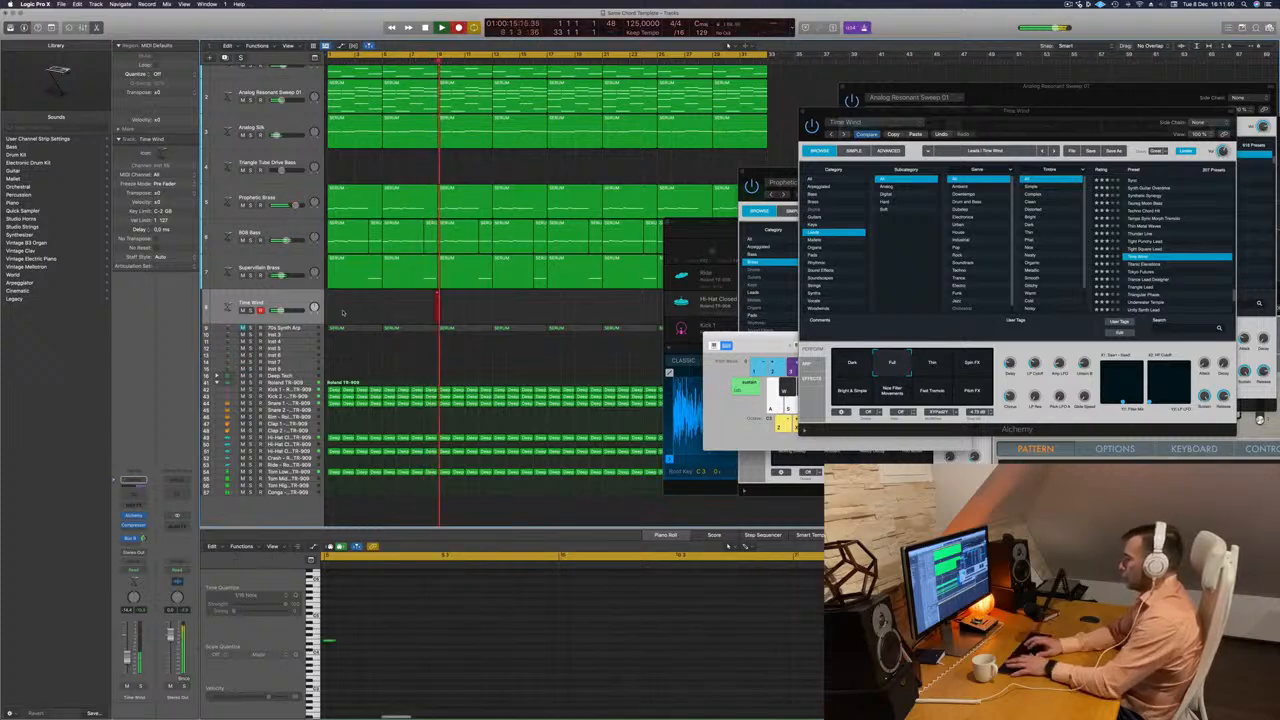
key(d)
key(semicolon)
key(d)
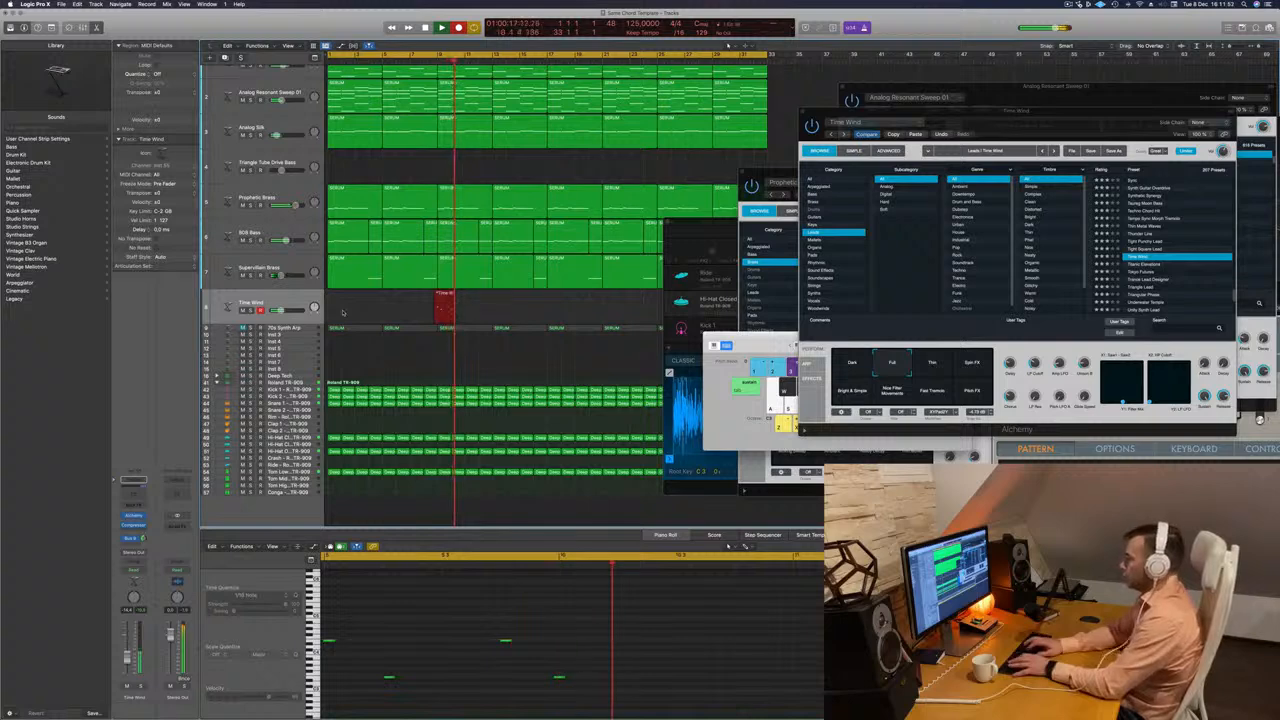
key(semicolon)
key(d)
key(l)
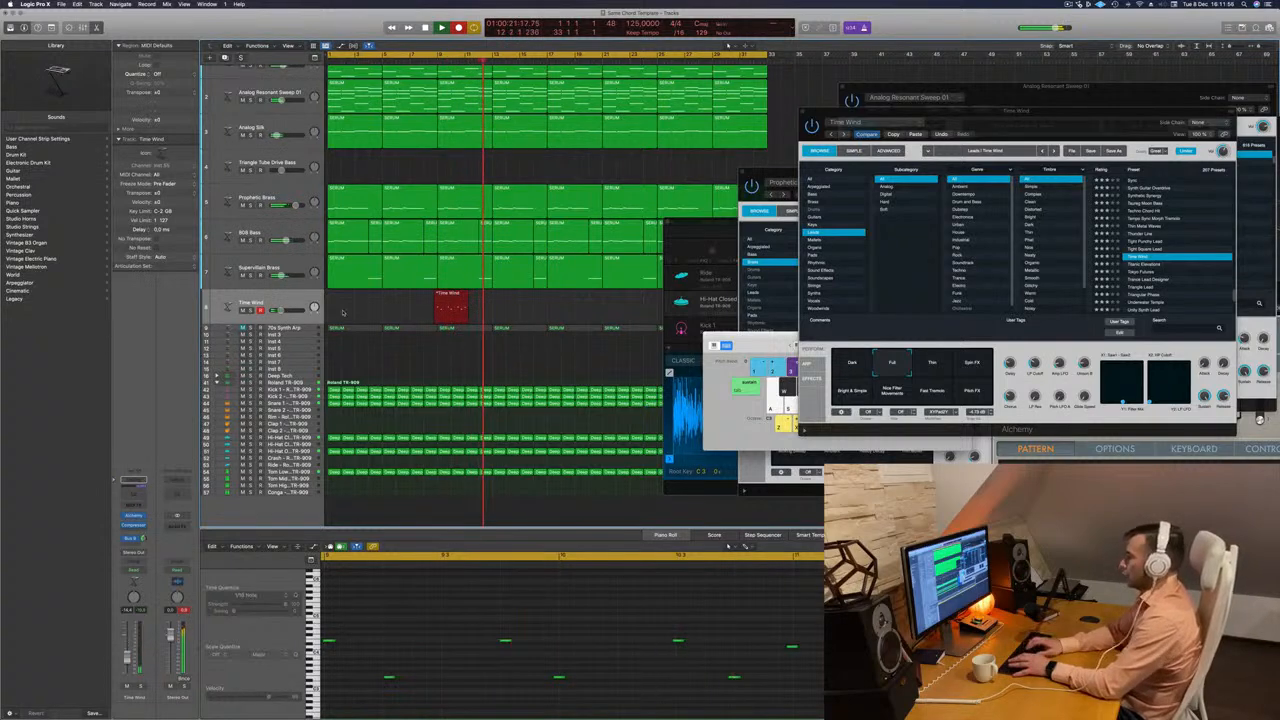
key(semicolon)
key(d)
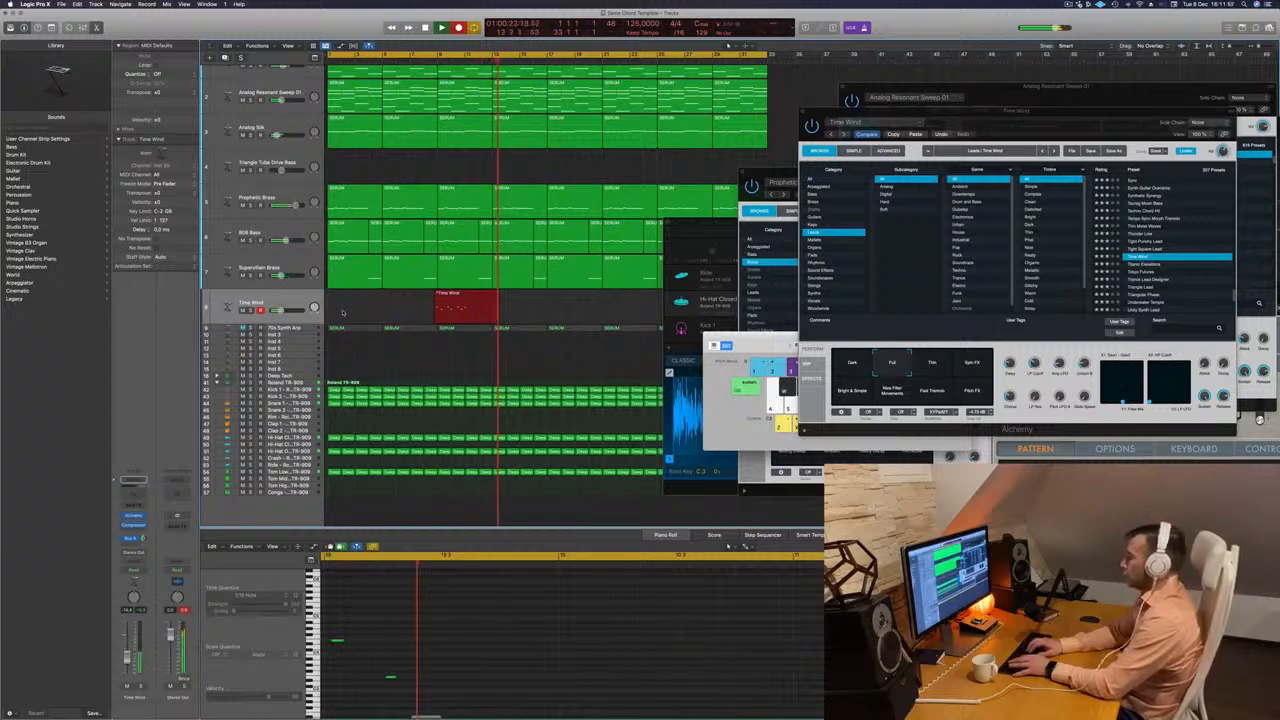
key(semicolon)
key(d)
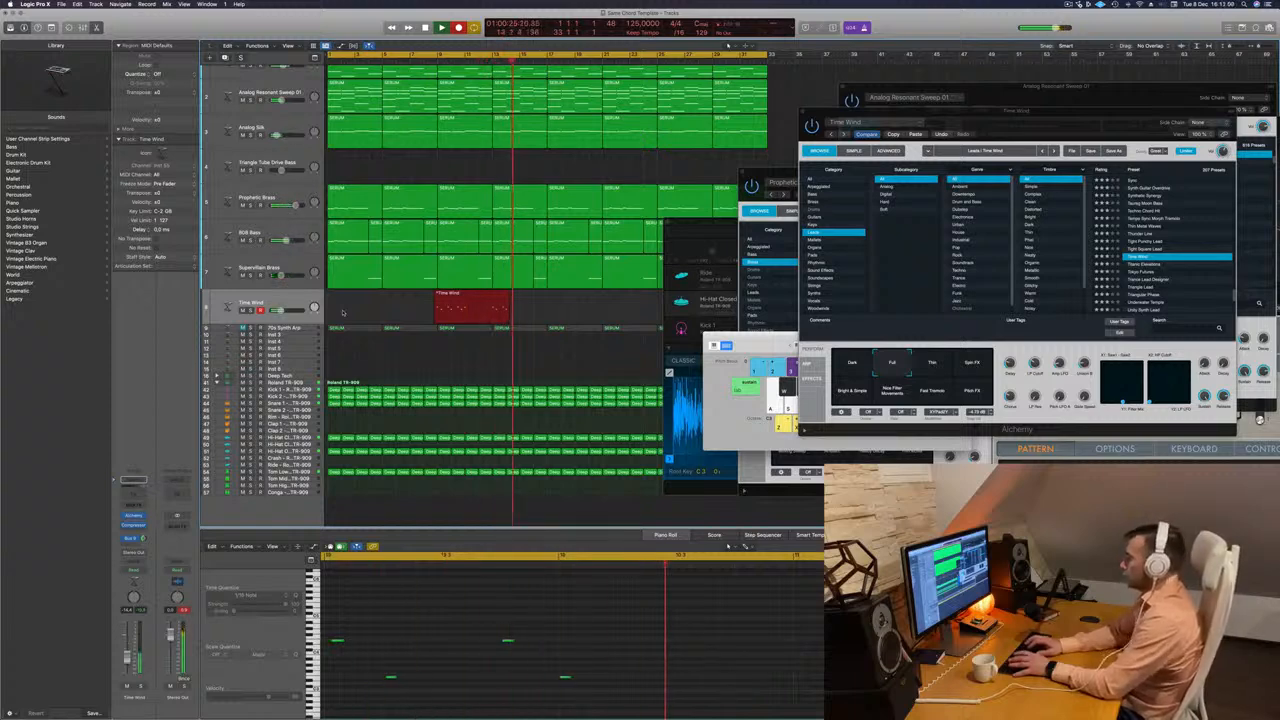
key(semicolon)
key(d)
key(semicolon)
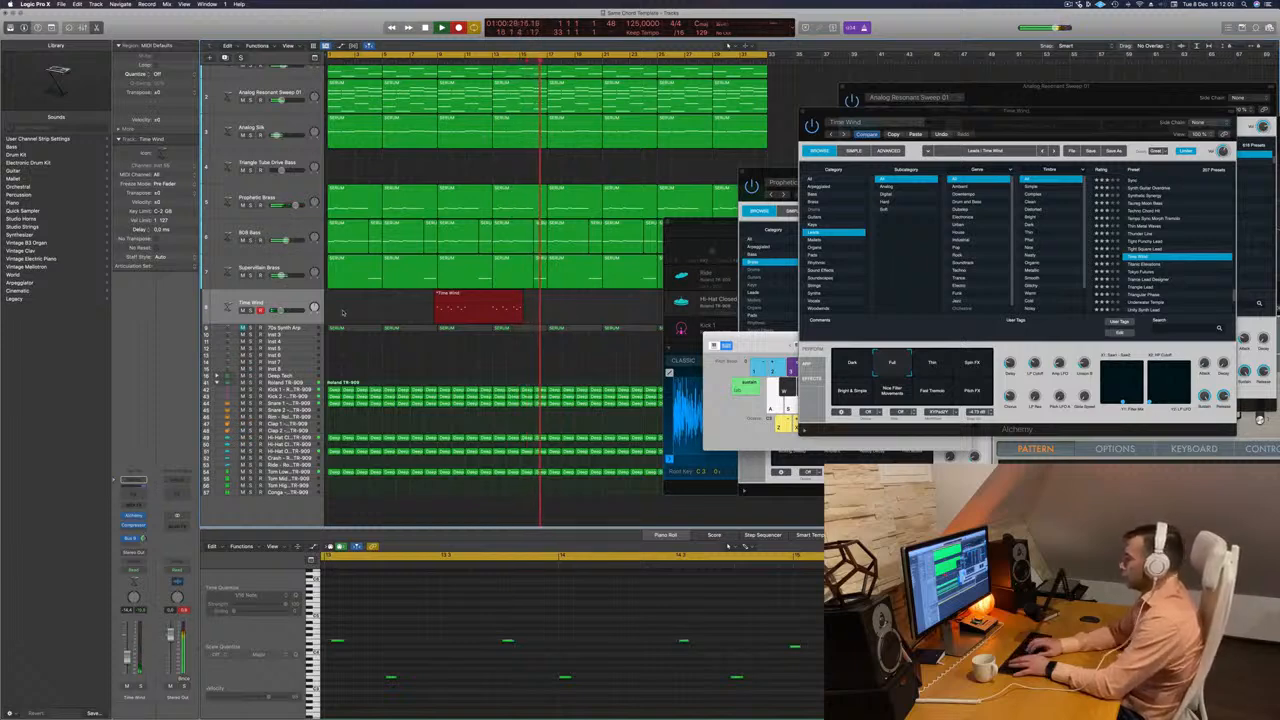
key(semicolon)
key(d)
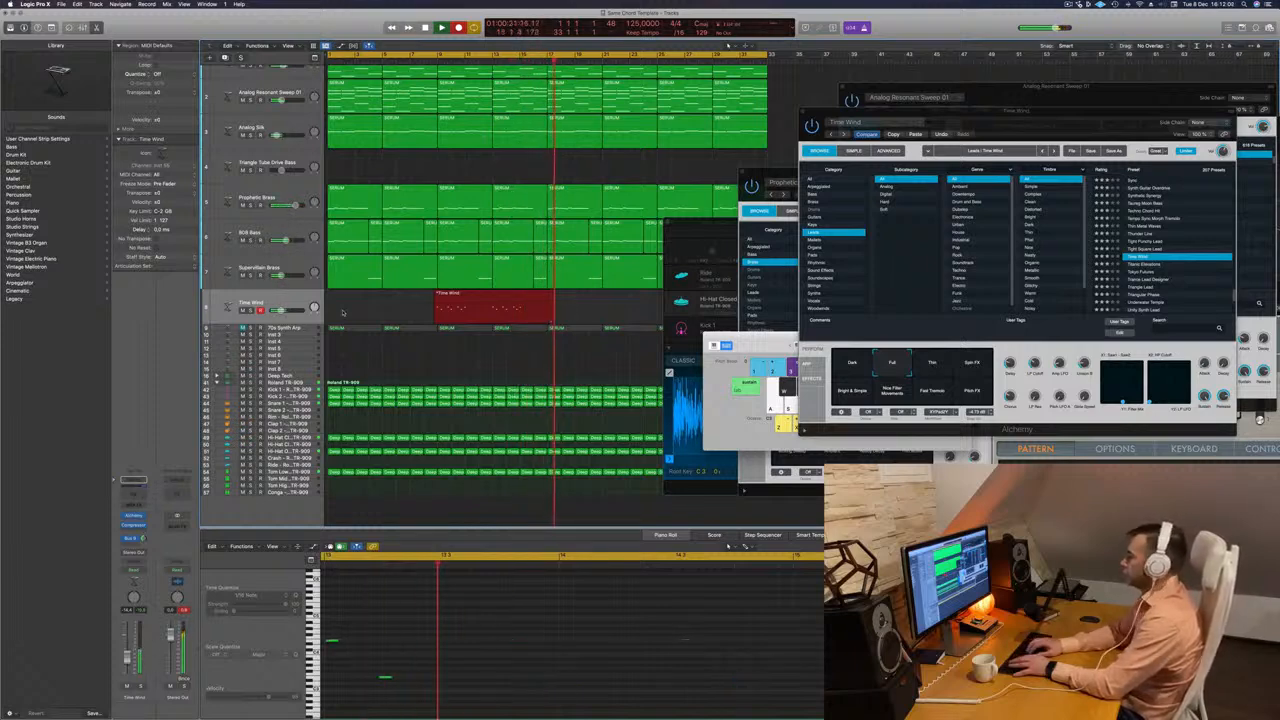
key(semicolon)
key(d)
key(semicolon)
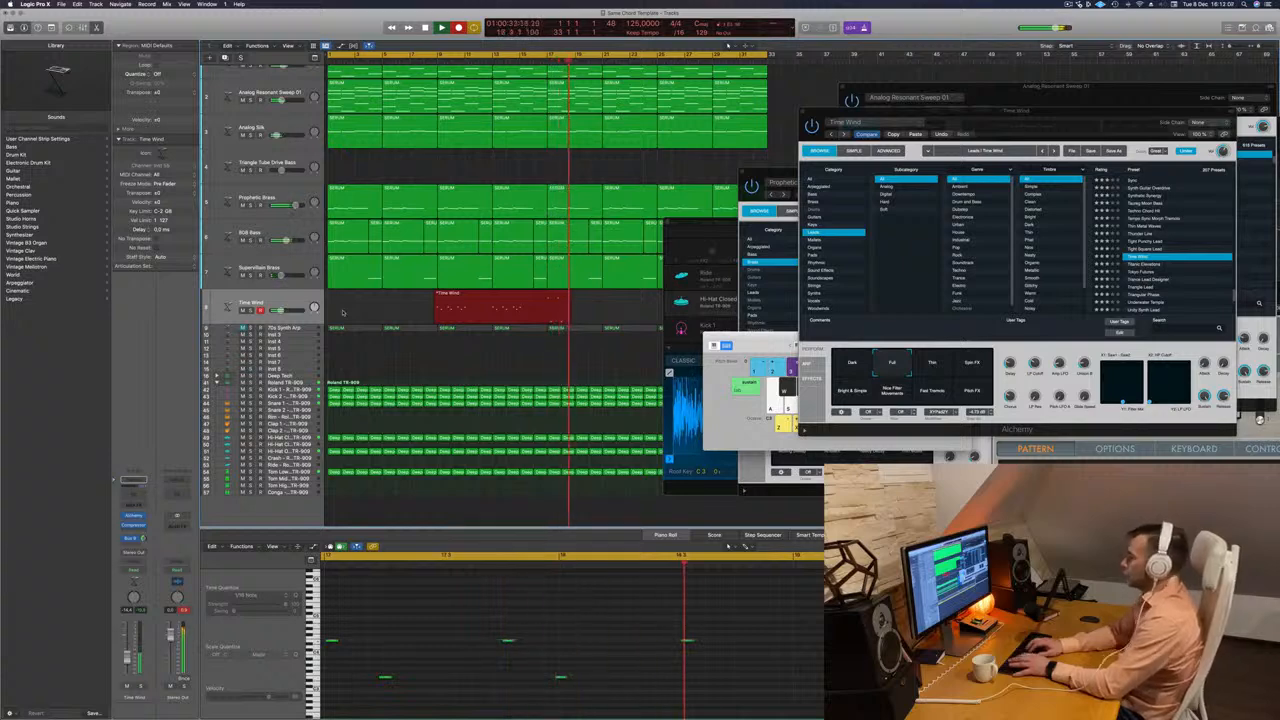
key(d)
key(semicolon)
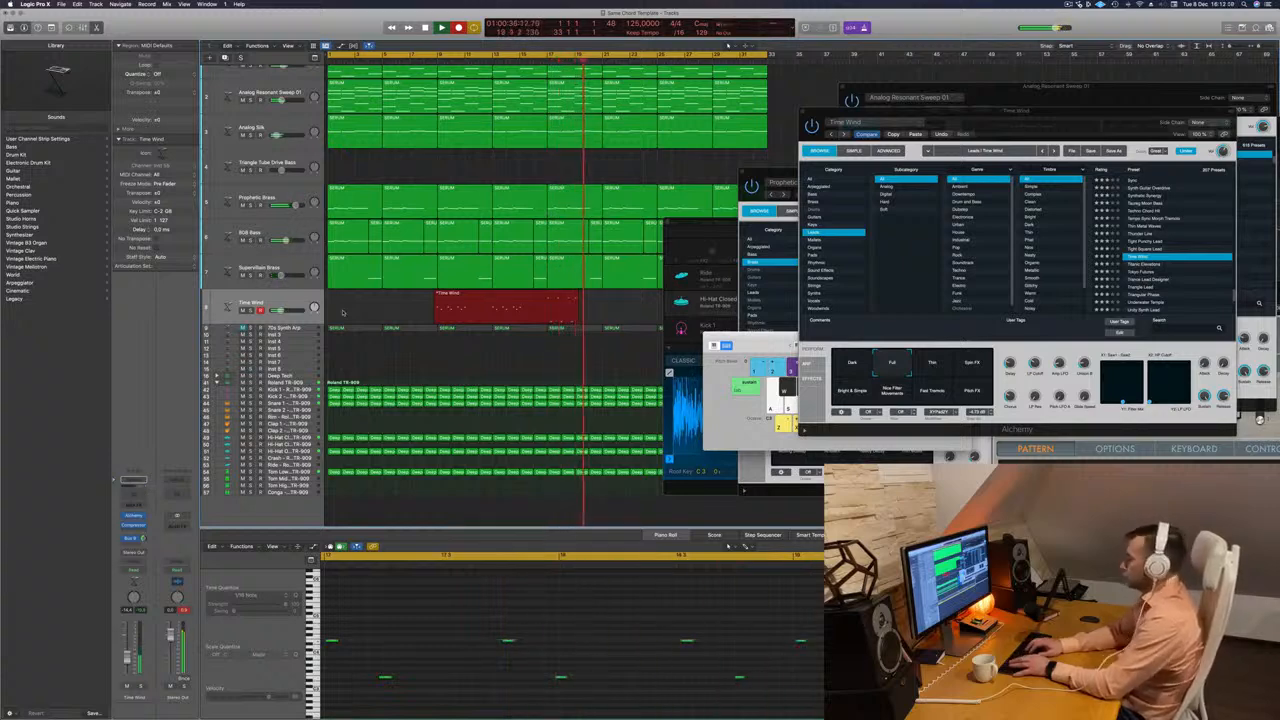
key(space)
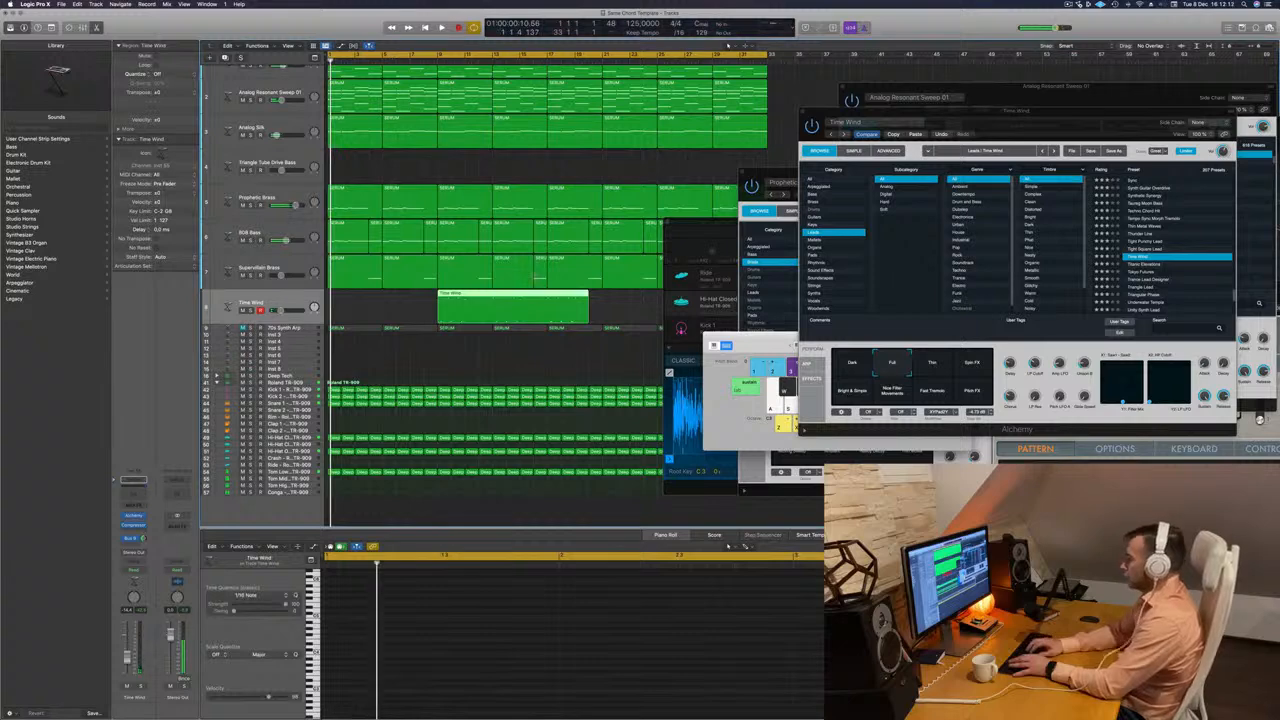
Split the new Time Wind take at bar 17 and delete the part before the cut.
super+click(547, 295)
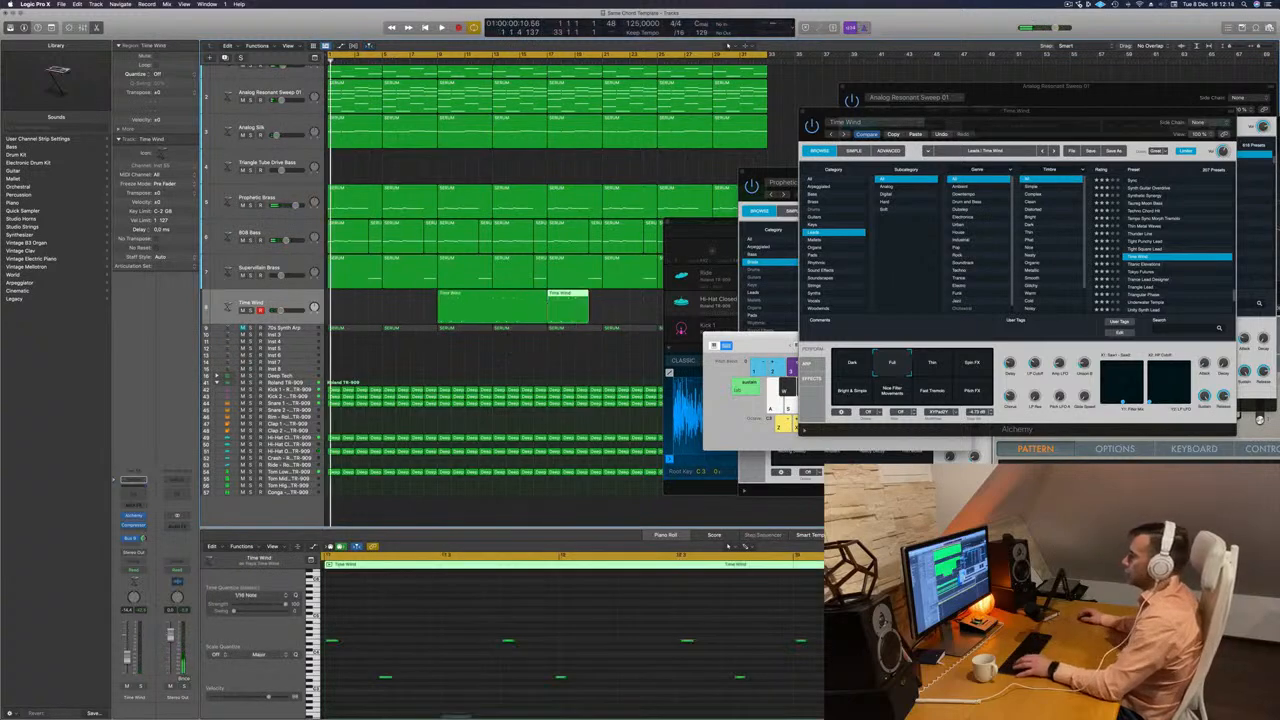
click(517, 295)
key(Delete)
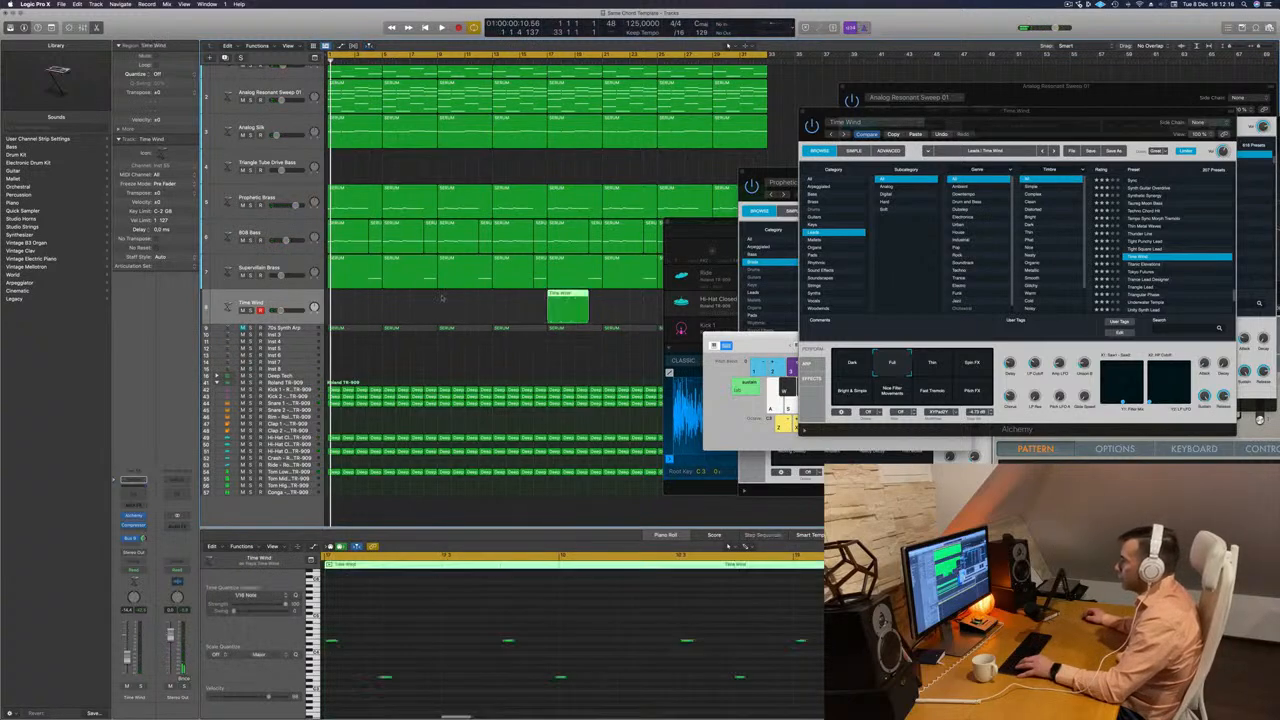
Move the Time Wind region to bar 1, play it and lower its last note by an octave to the low E.
drag(555, 296, 341, 300)
key(space)
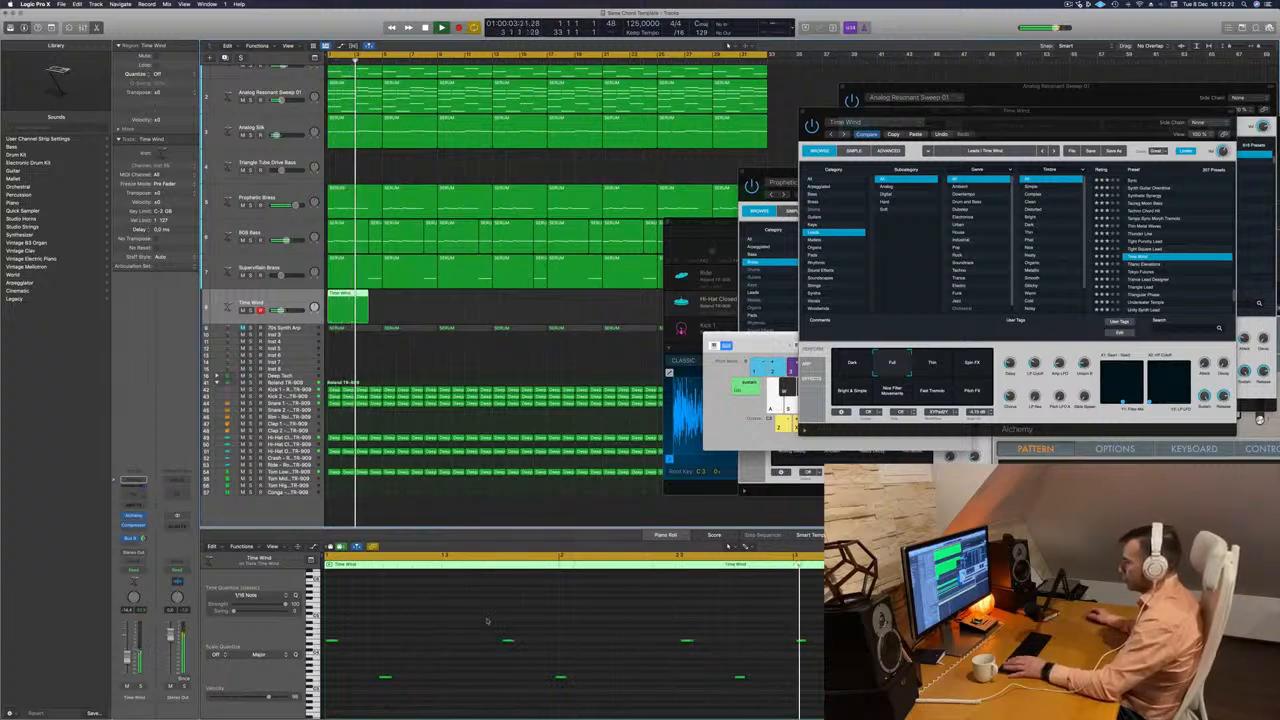
drag(788, 622, 824, 679)
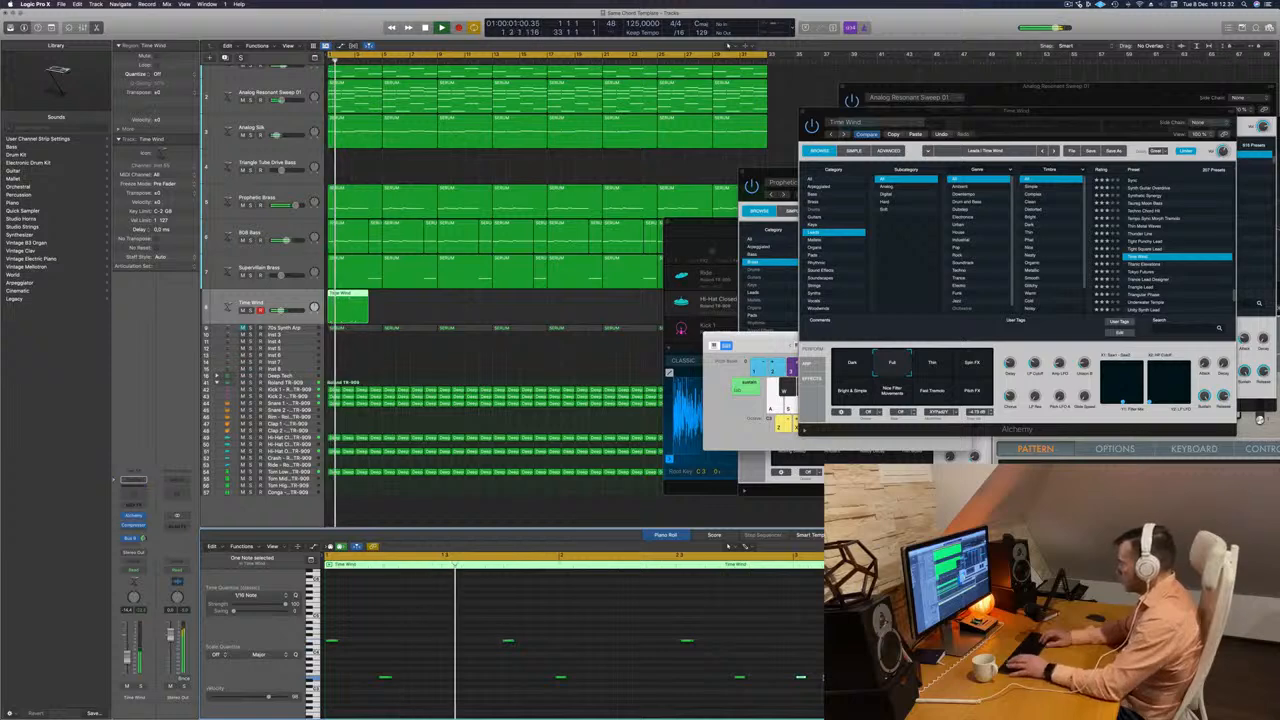
Quantize all notes in the Time Wind region to 1/16 and audition it from the start.
key(super+a)
key(q)
key(space)
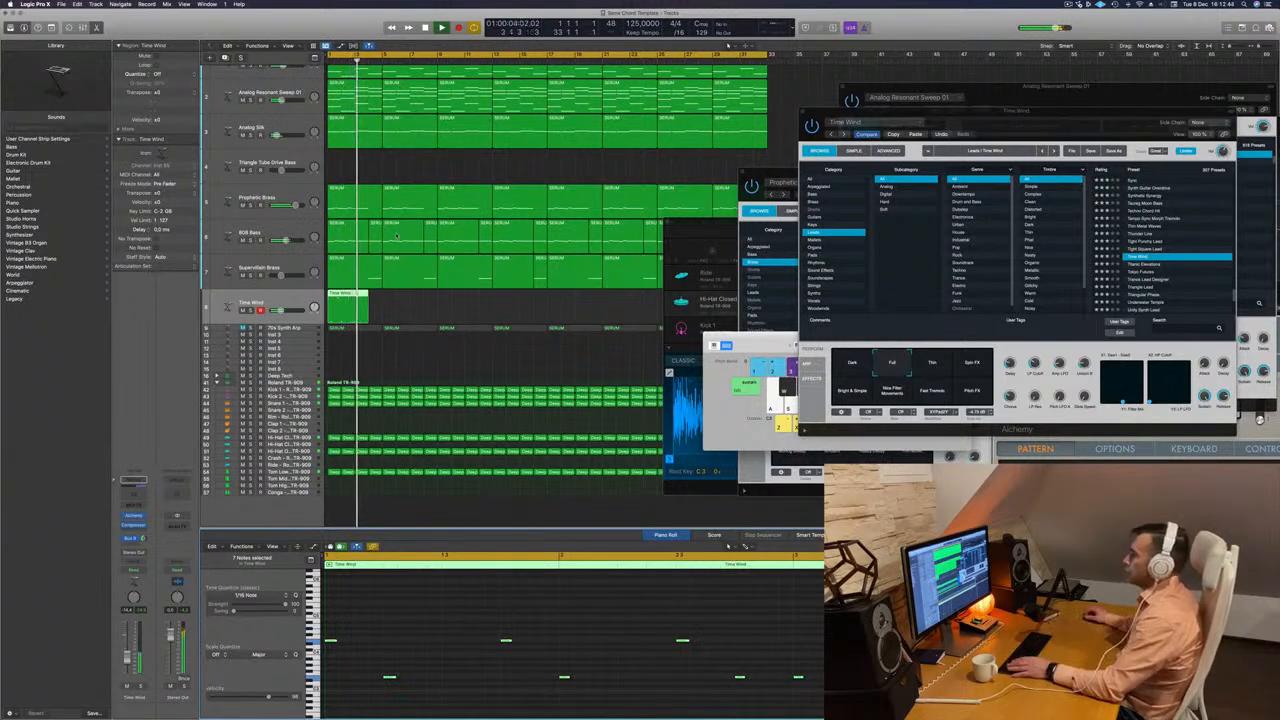
key(Return)
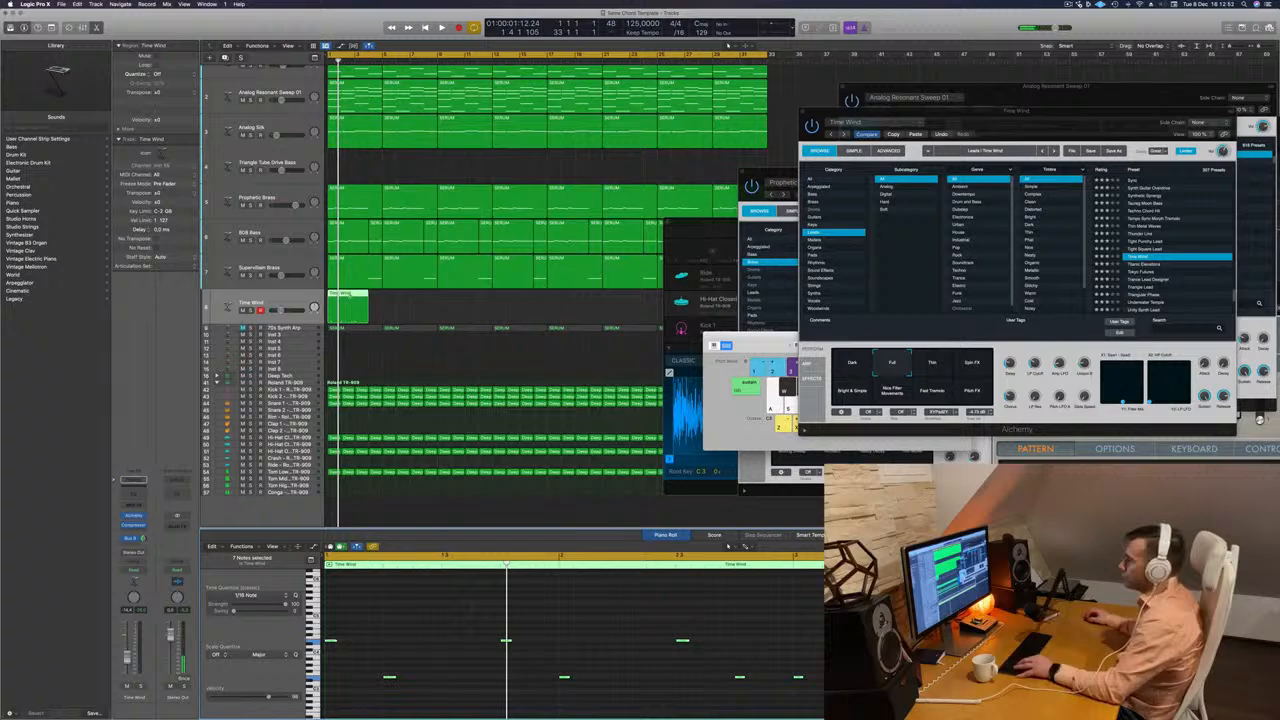
click(349, 299)
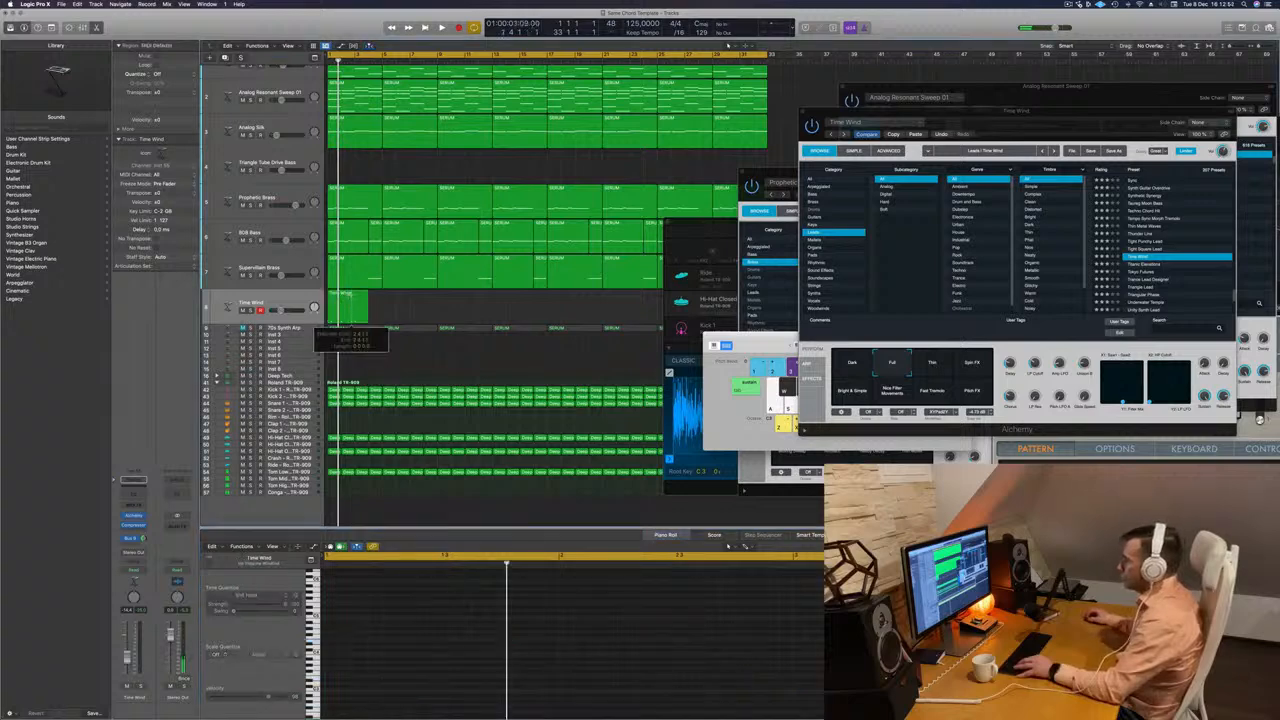
click(351, 299)
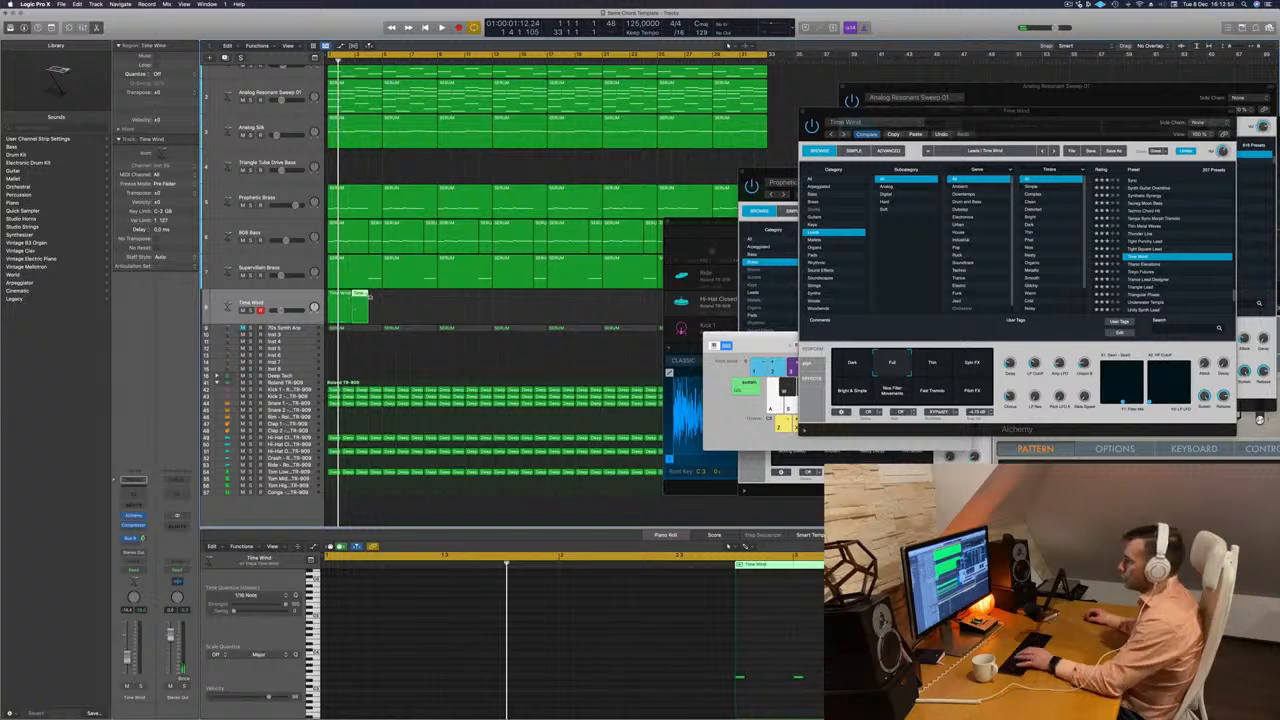
key(super+z)
Split the Time Wind region at bar 3 and delete the part after the cut.
key(super+Right)
key(super+Right)
key(super+Right)
key(super+Right)
key(super+Right)
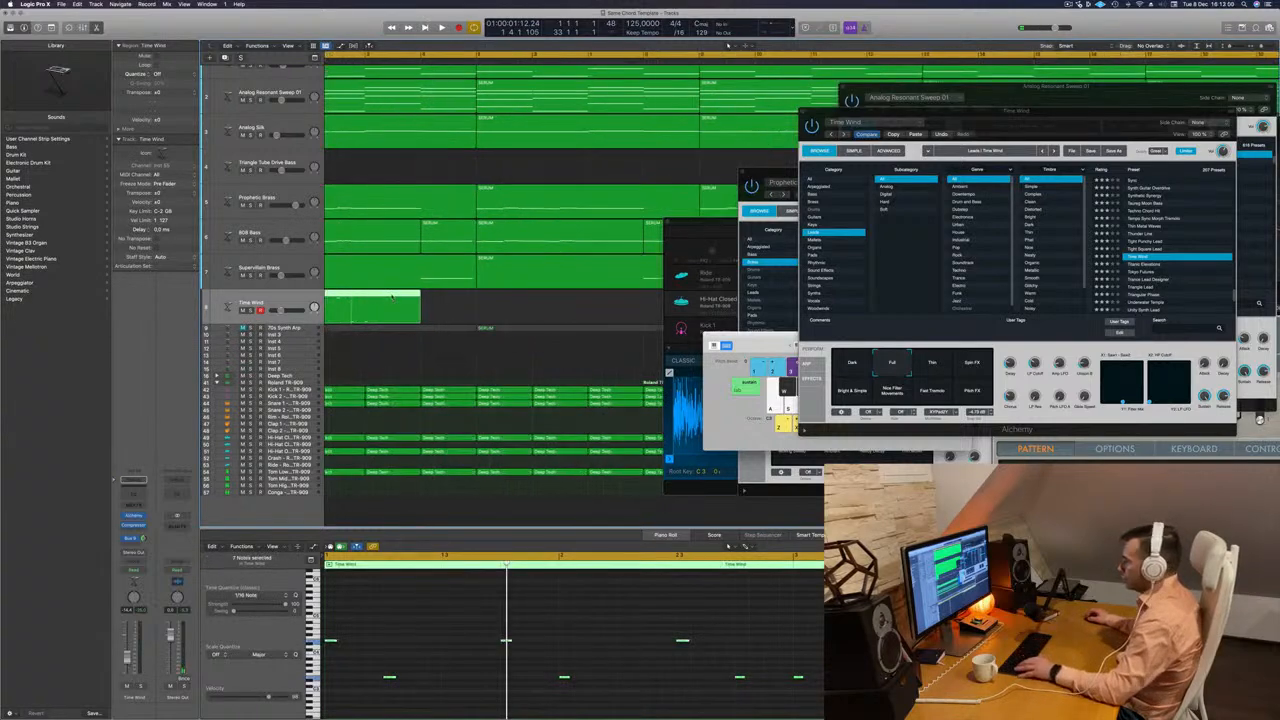
double_click(364, 302)
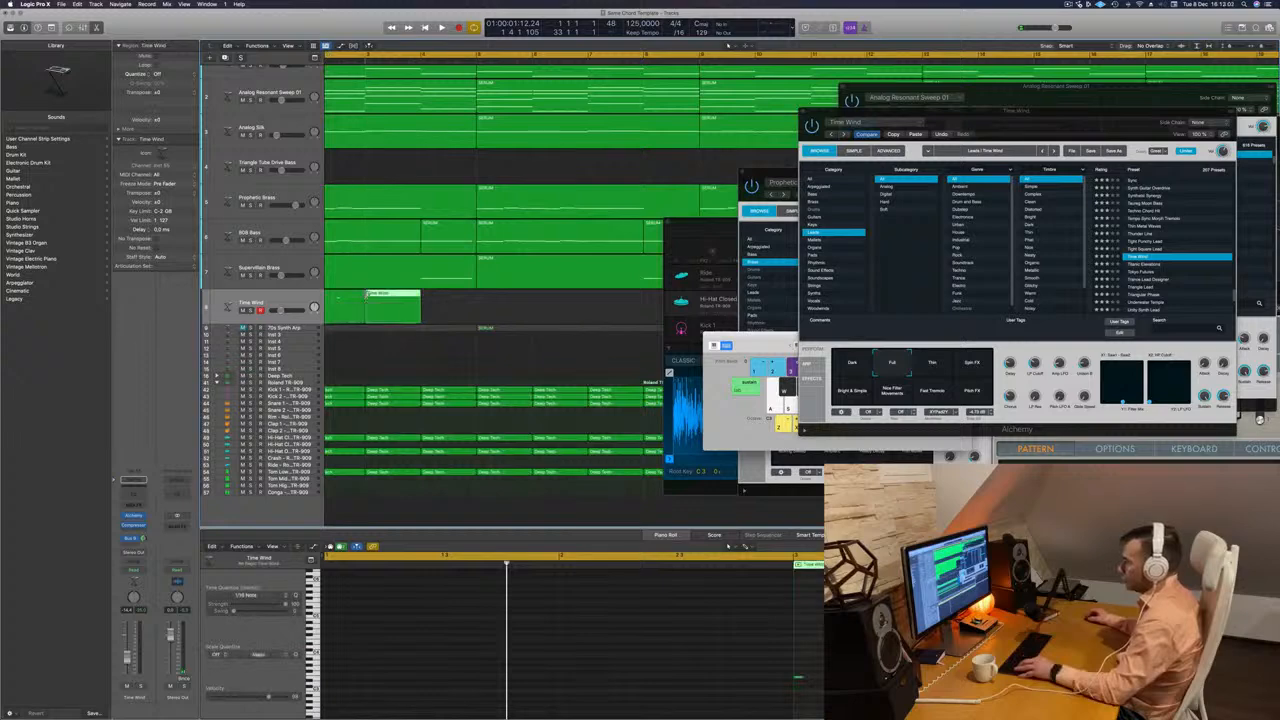
key(BackSpace)
key(super+Left)
Copy the two-bar Time Wind region to bar 3, and copy both regions to bar 5 to fill eight bars.
key(super+Left)
key(super+Left)
scroll(417, 306, left, 3)
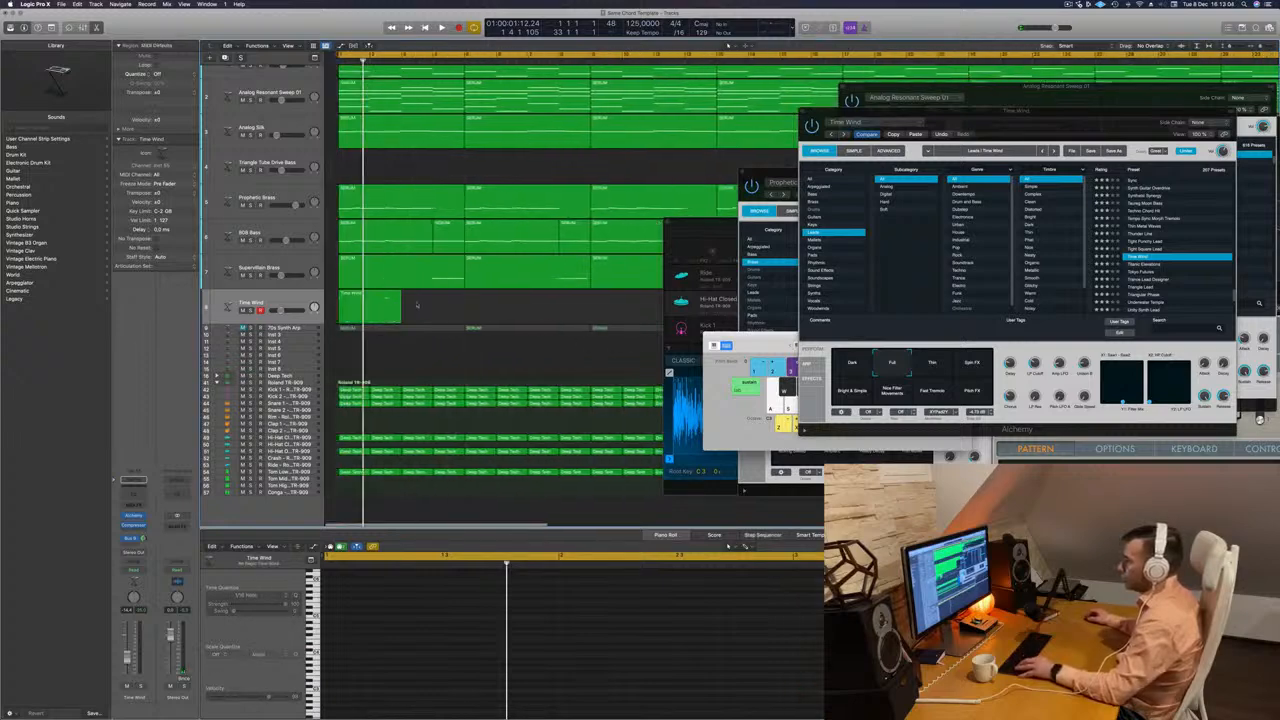
key(space)
click(353, 295)
drag(353, 295, 418, 299)
key(super+Left)
key(super+Left)
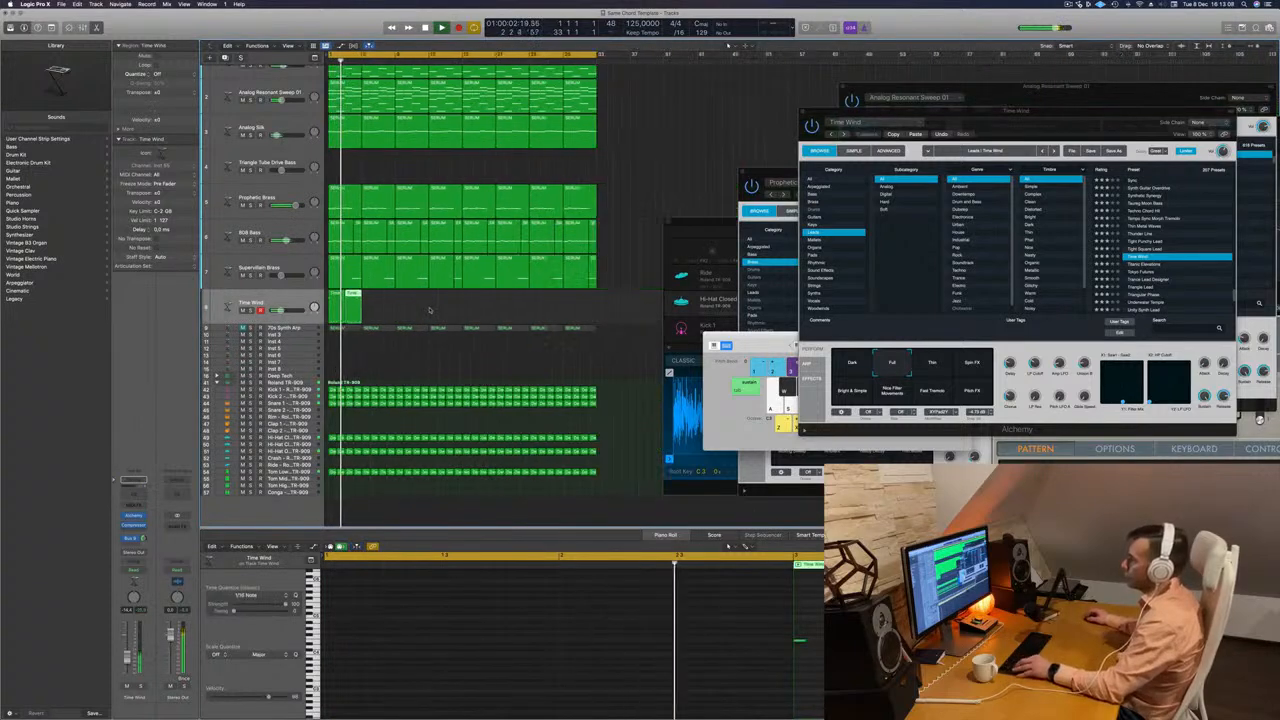
shift+click(333, 294)
drag(345, 296, 378, 297)
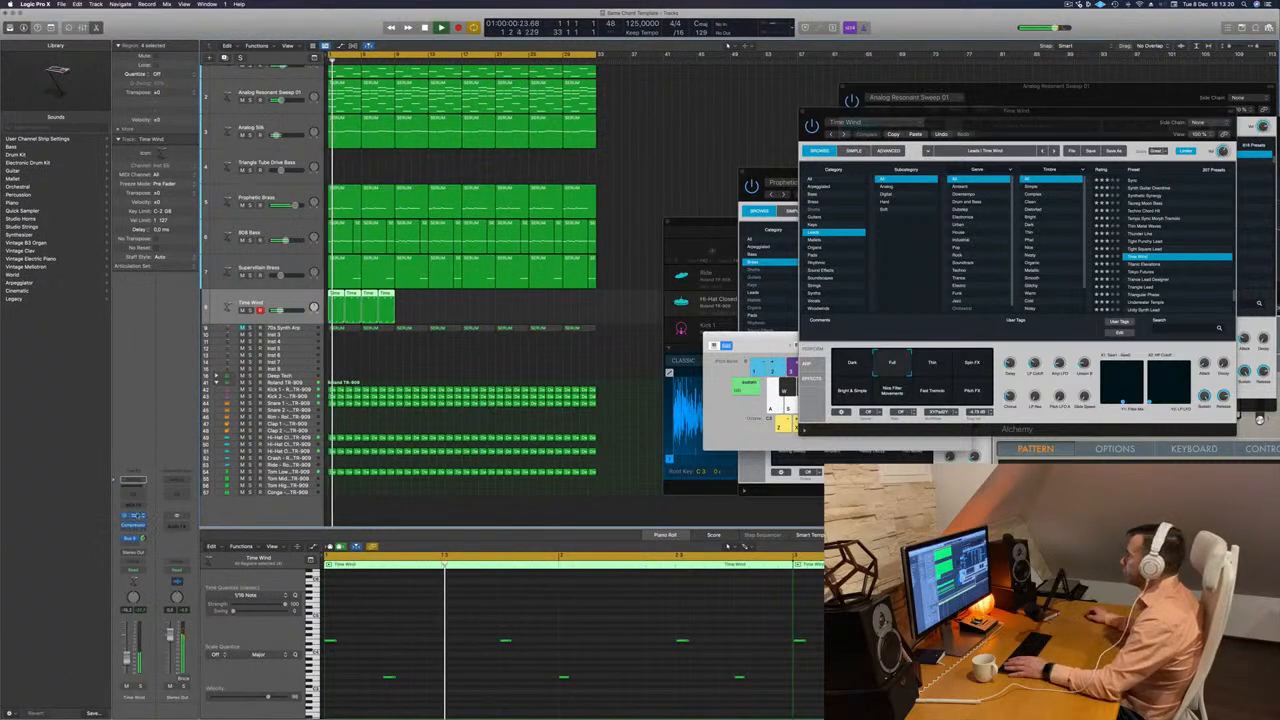
Try Time Wind's performance snapshots during playback, including Spin FX, Bright & Simple, Fast Tremolo and Pitch FX, ending on Dark.
click(136, 516)
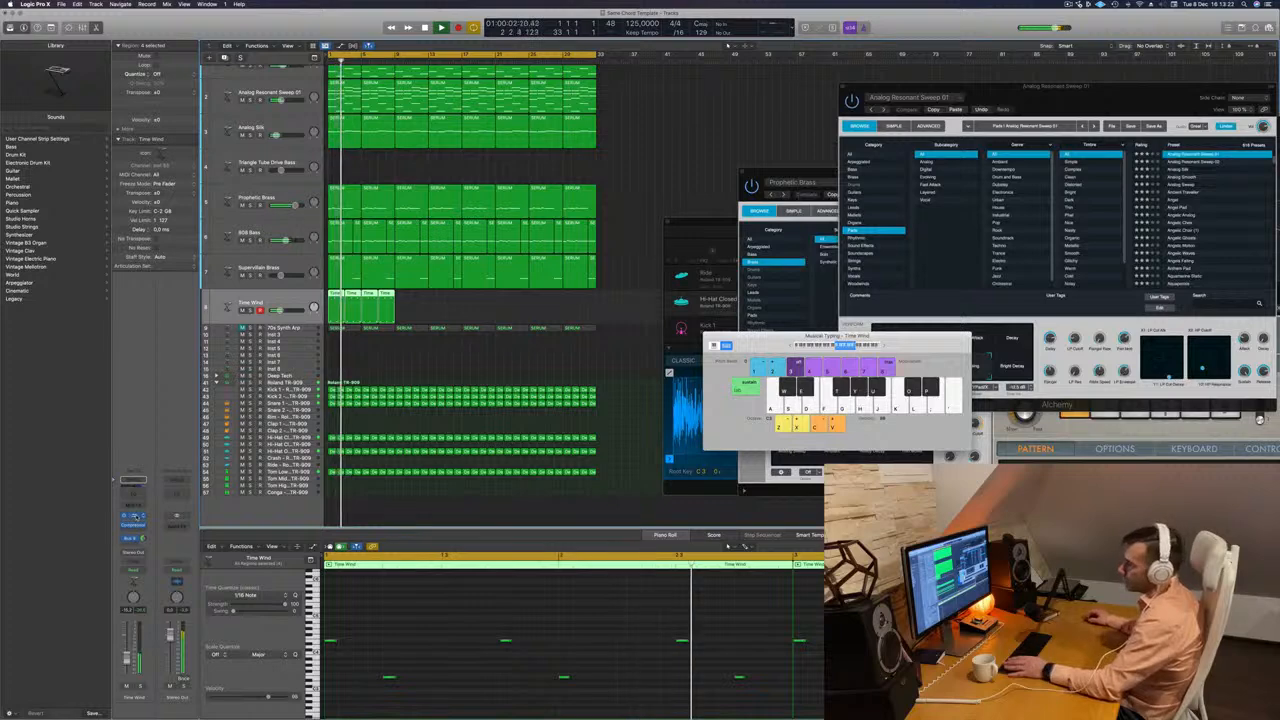
click(133, 516)
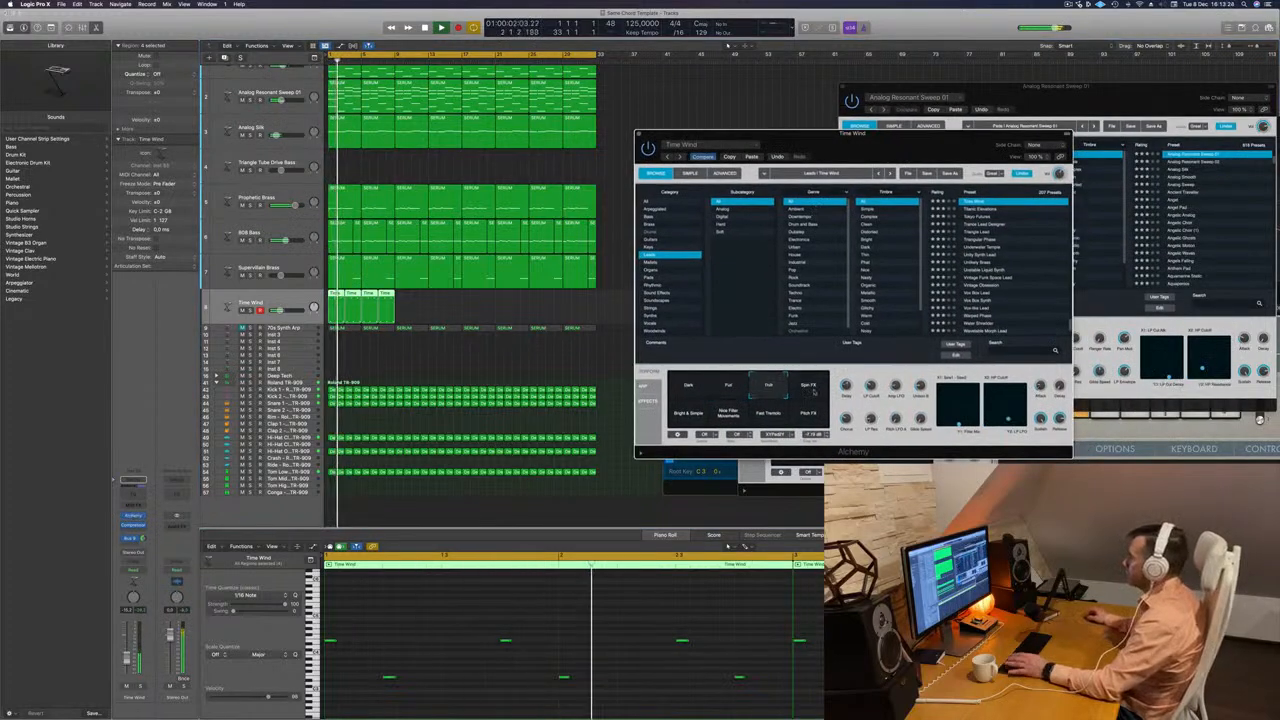
click(812, 389)
click(690, 414)
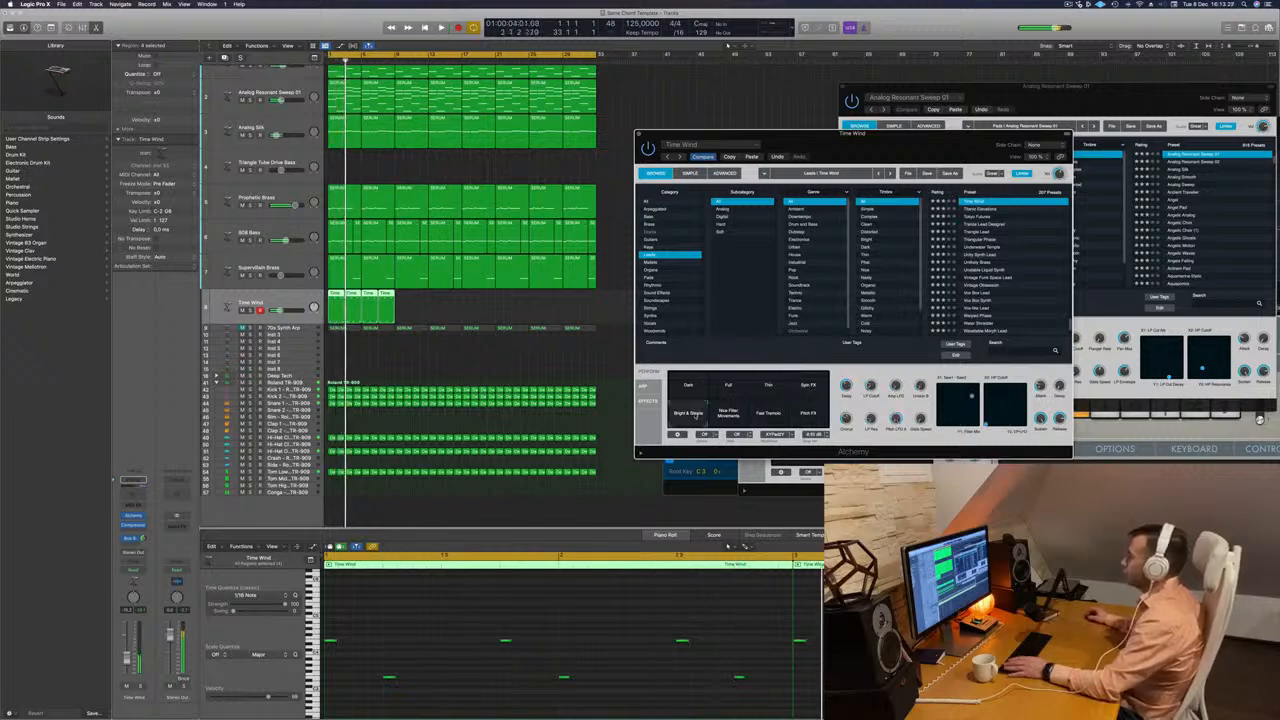
click(728, 413)
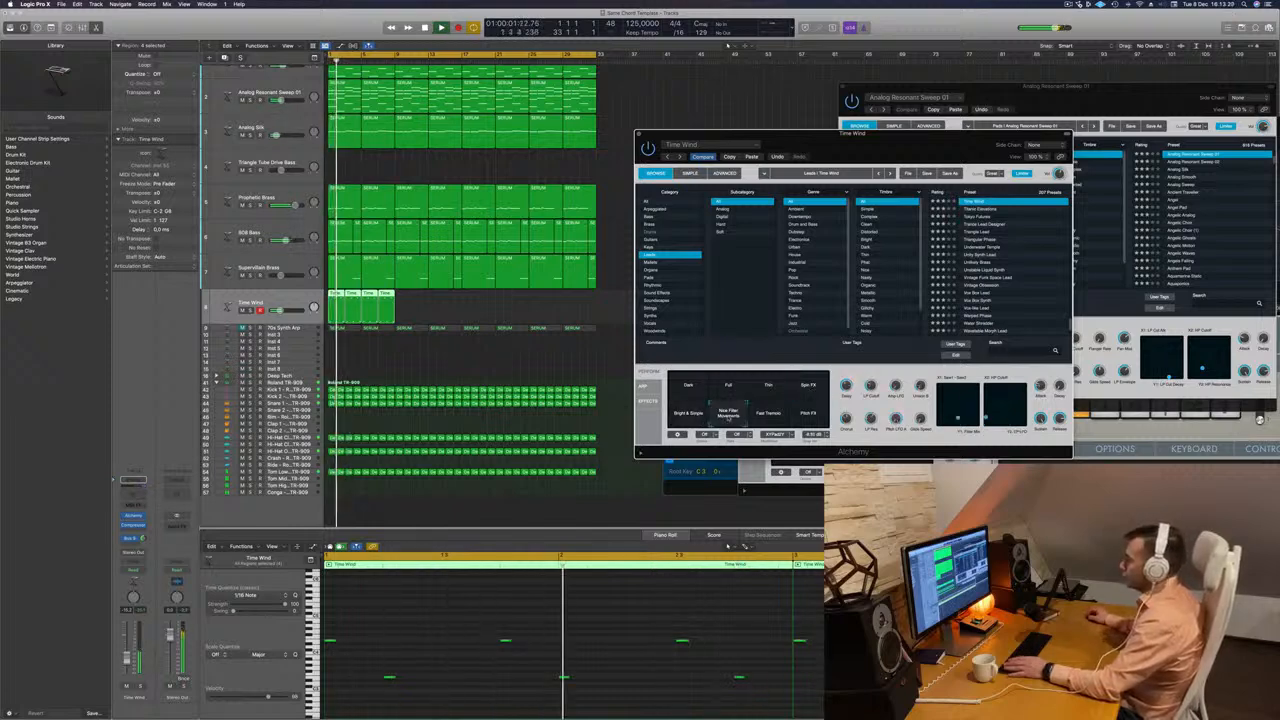
drag(855, 140, 780, 127)
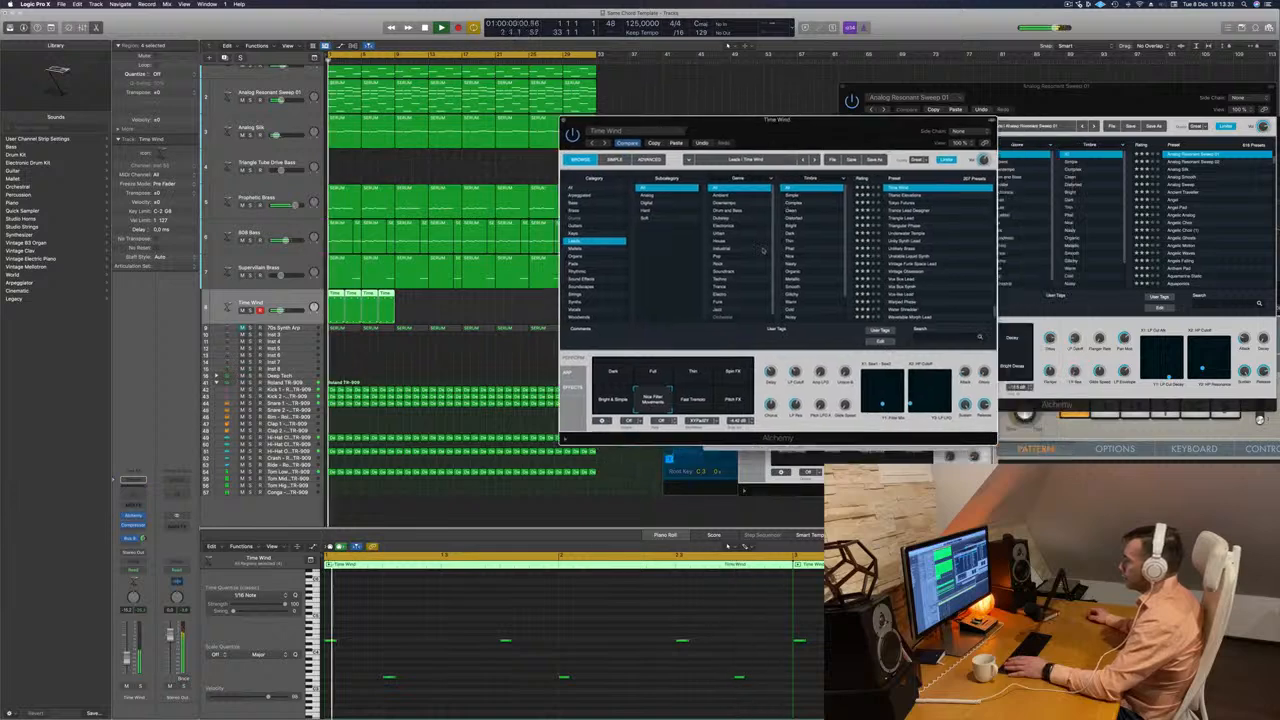
click(696, 402)
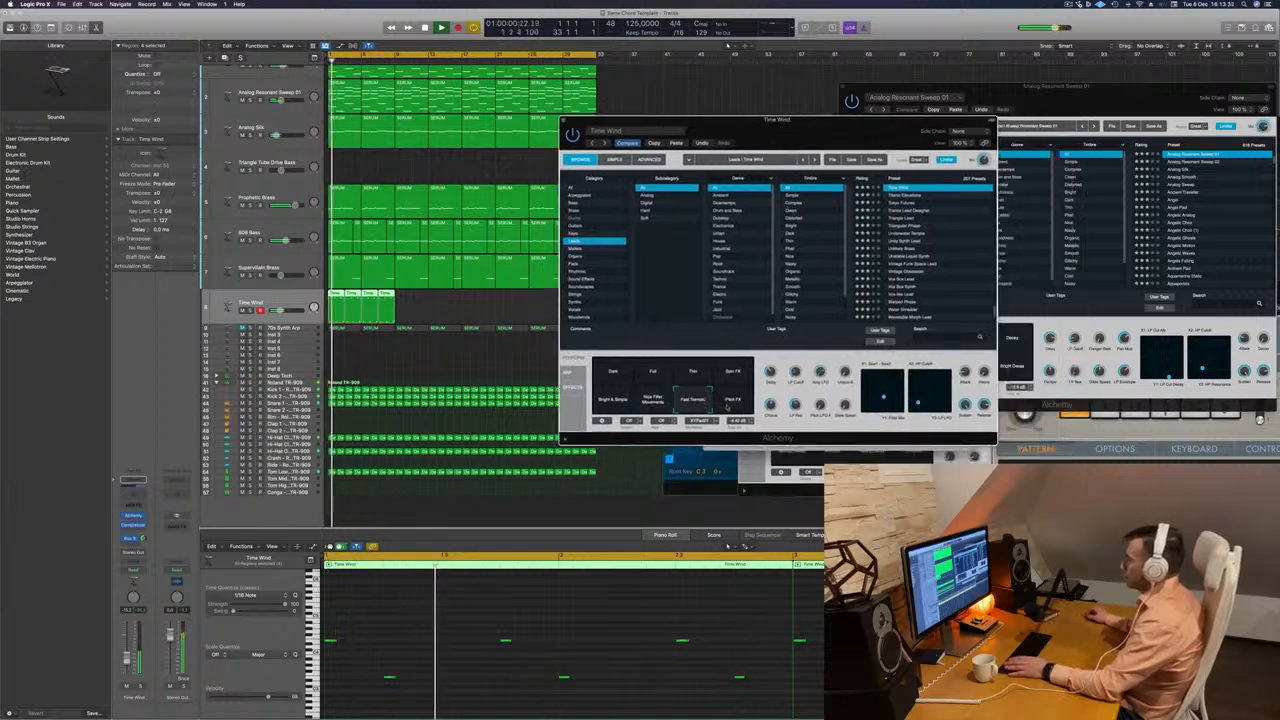
click(735, 400)
click(612, 372)
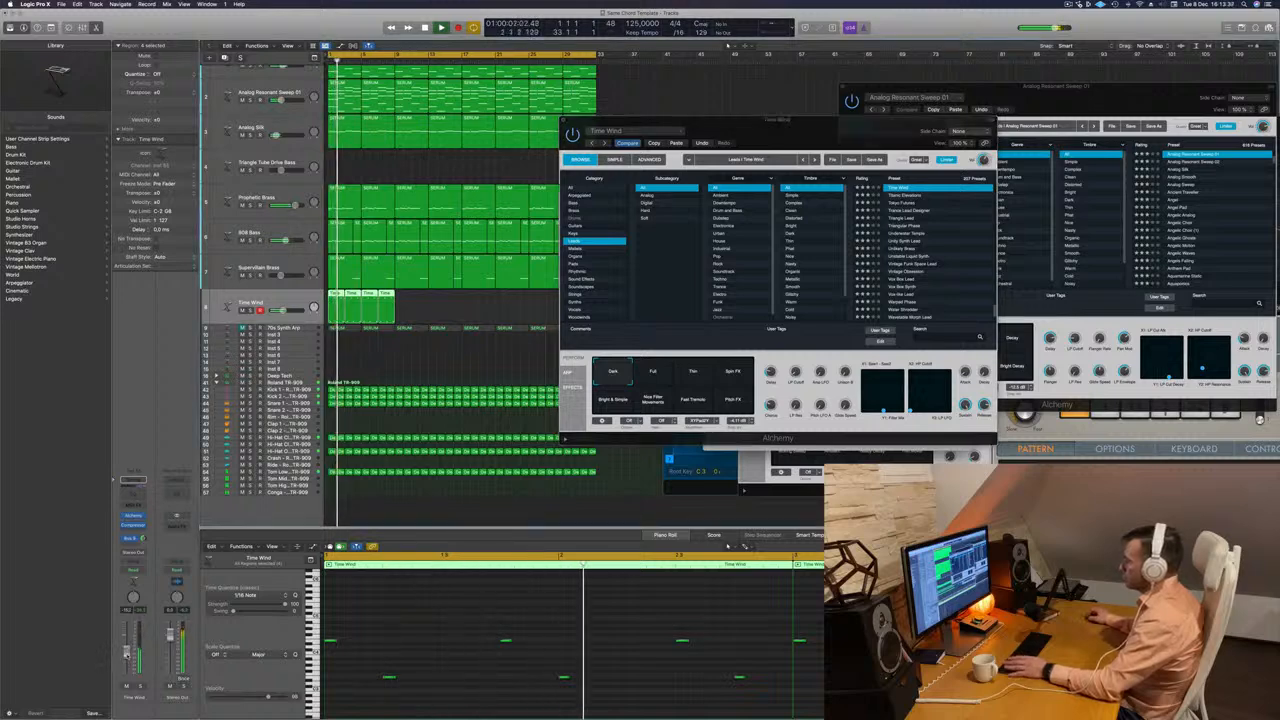
Try transposing all notes in the four Time Wind regions up an octave, bring them back down and restart playback.
key(Return)
click(407, 617)
key(super+a)
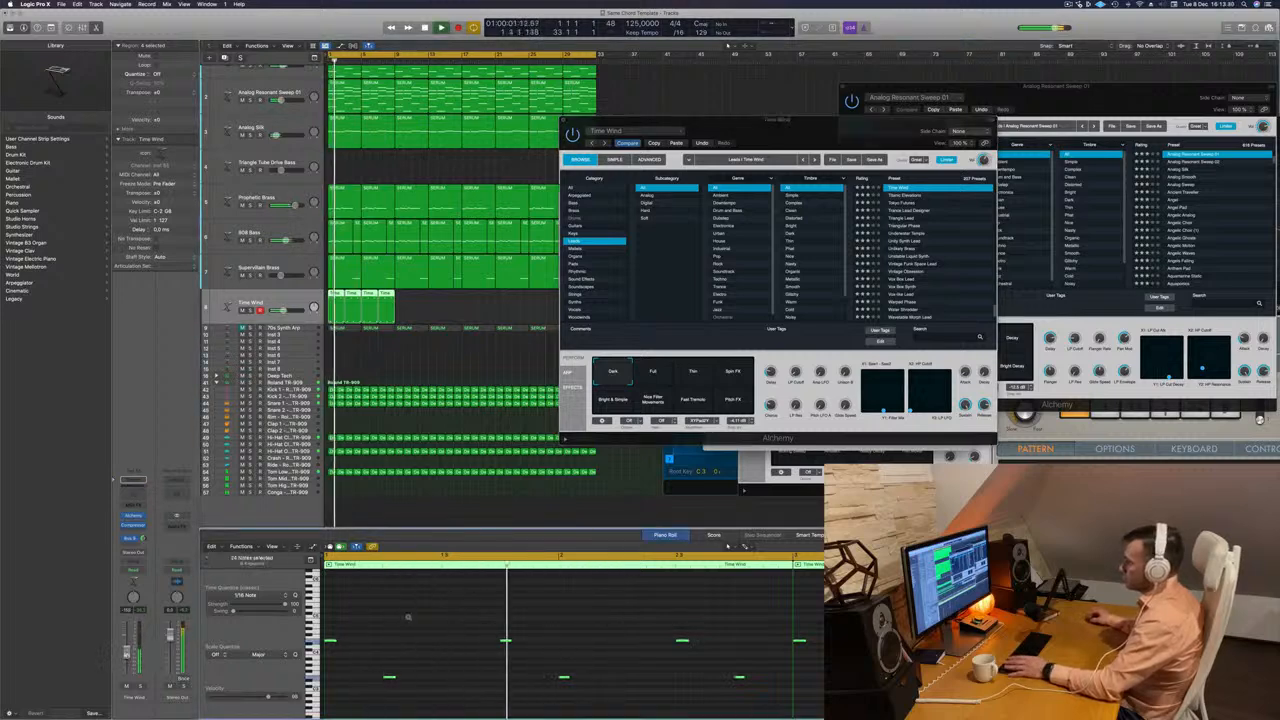
key(shift+alt+Up)
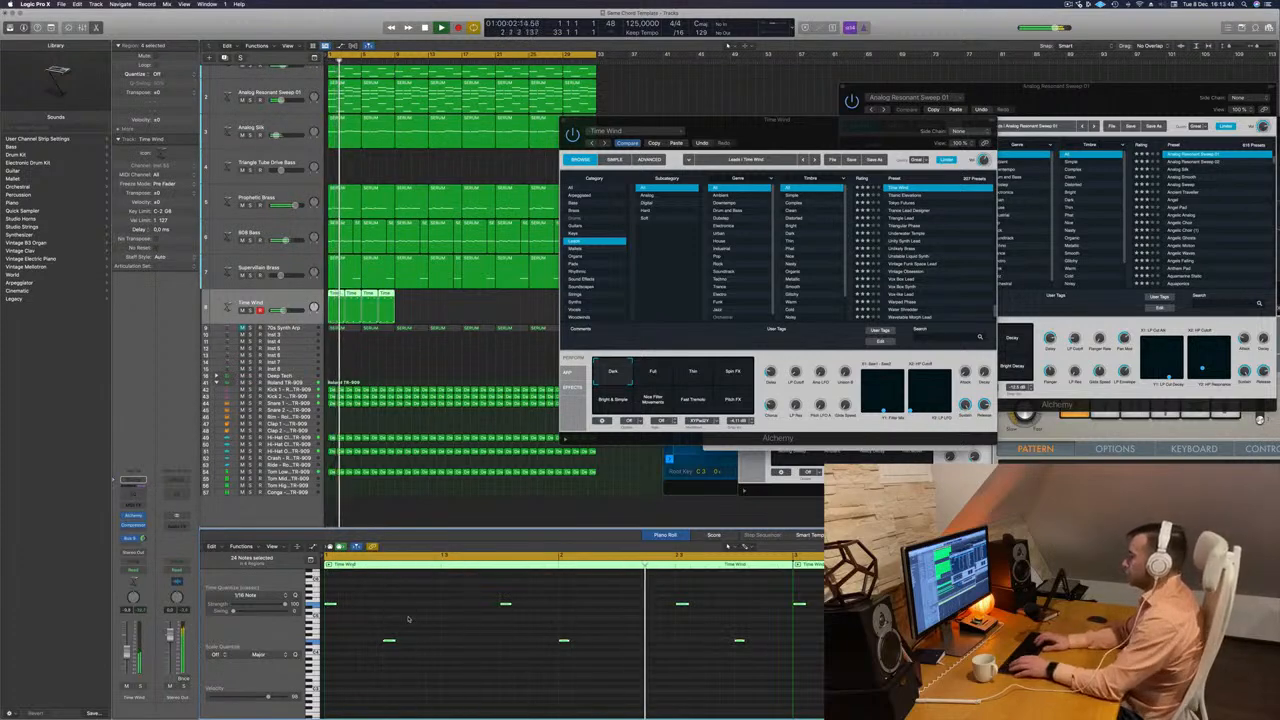
key(shift+alt+Down)
key(space)
key(space)
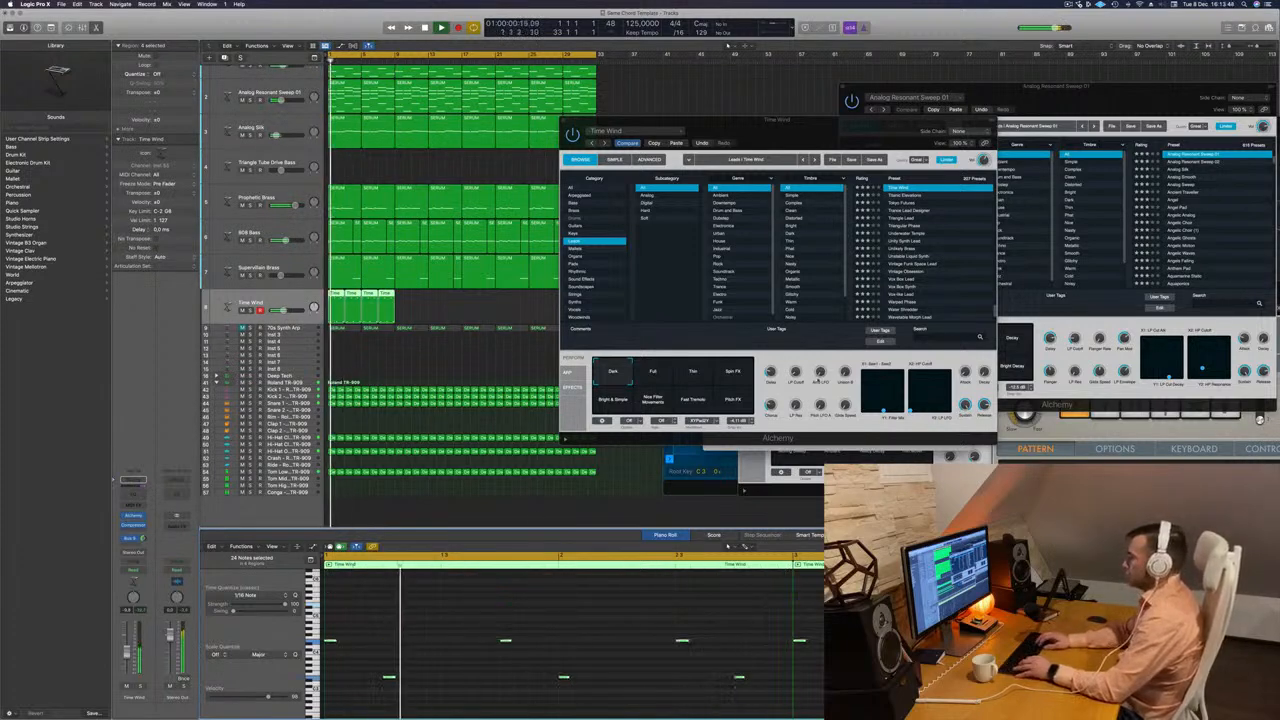
Load the Tokyo Futures lead preset in Alchemy and audition its Soft, Muted, Filtered and Soft Hit snapshots.
click(902, 196)
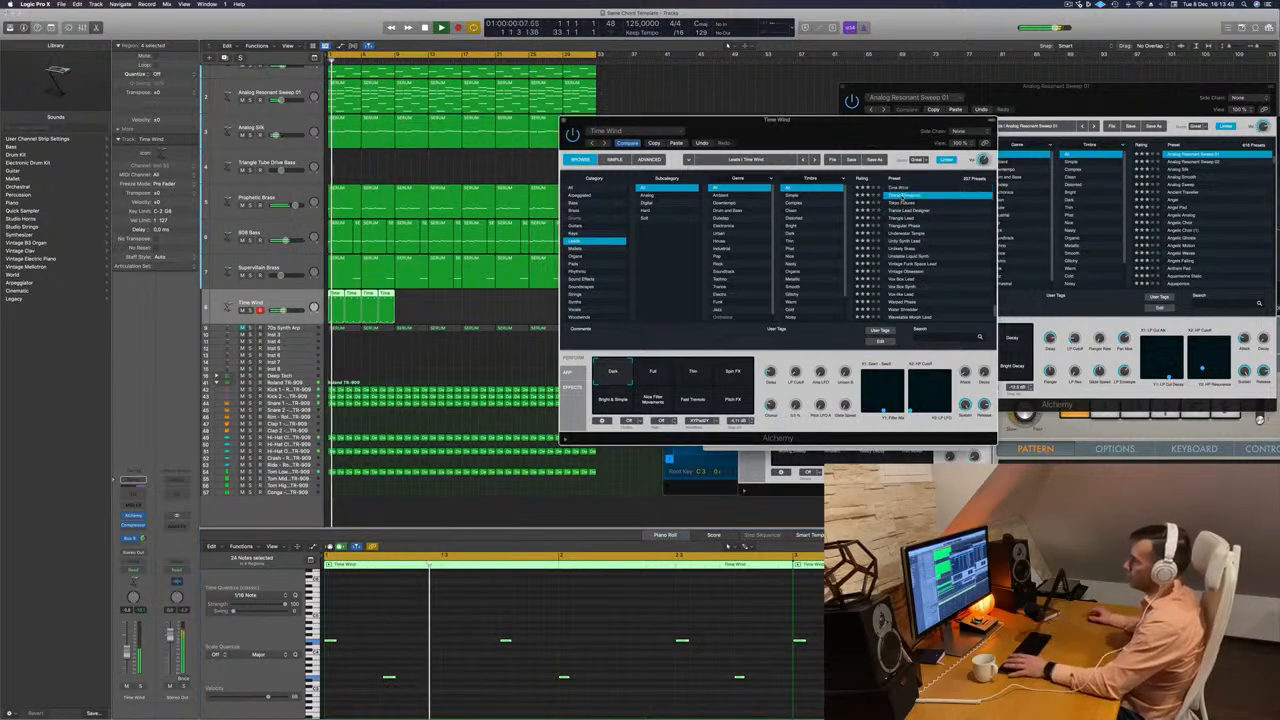
drag(902, 197, 878, 188)
key(space)
click(878, 195)
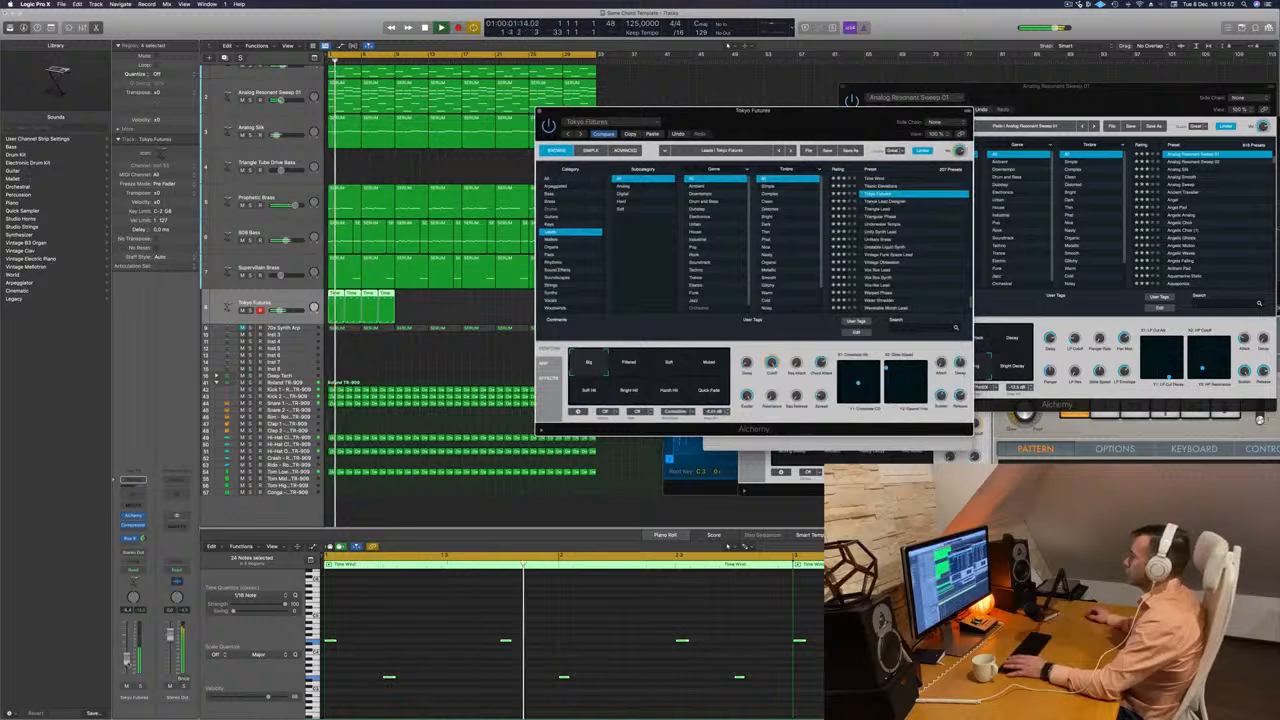
click(670, 364)
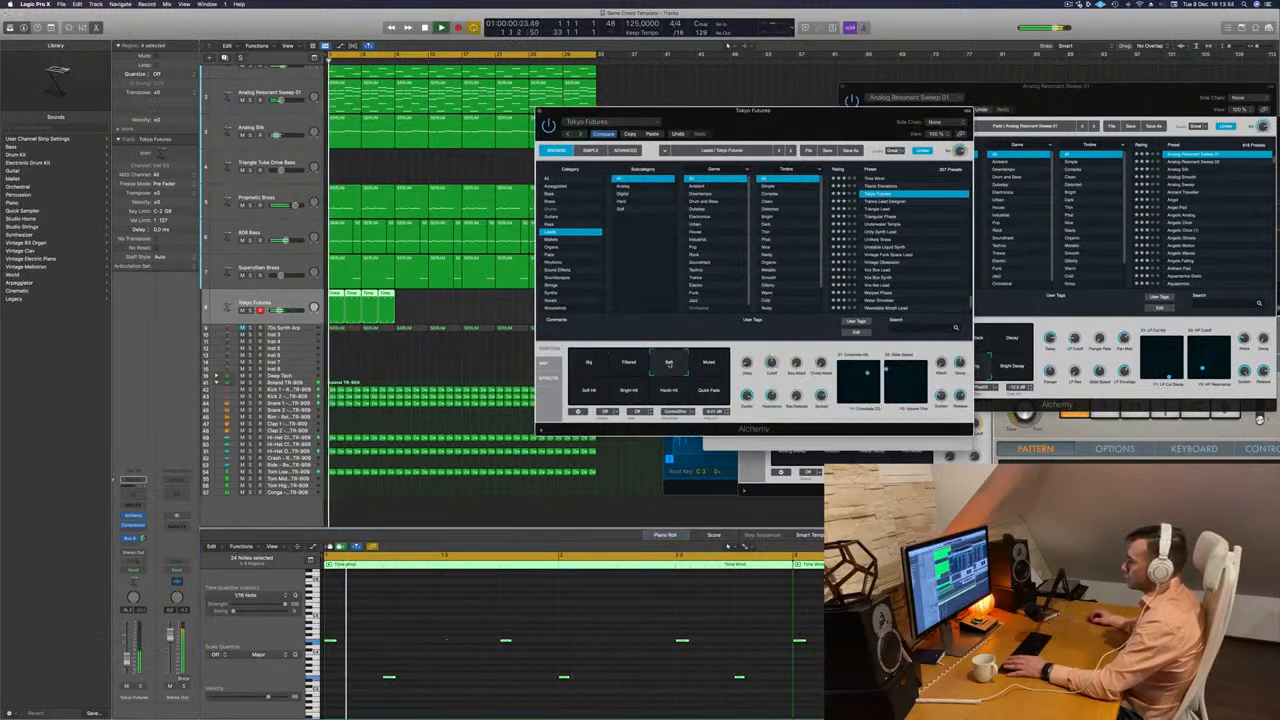
key(space)
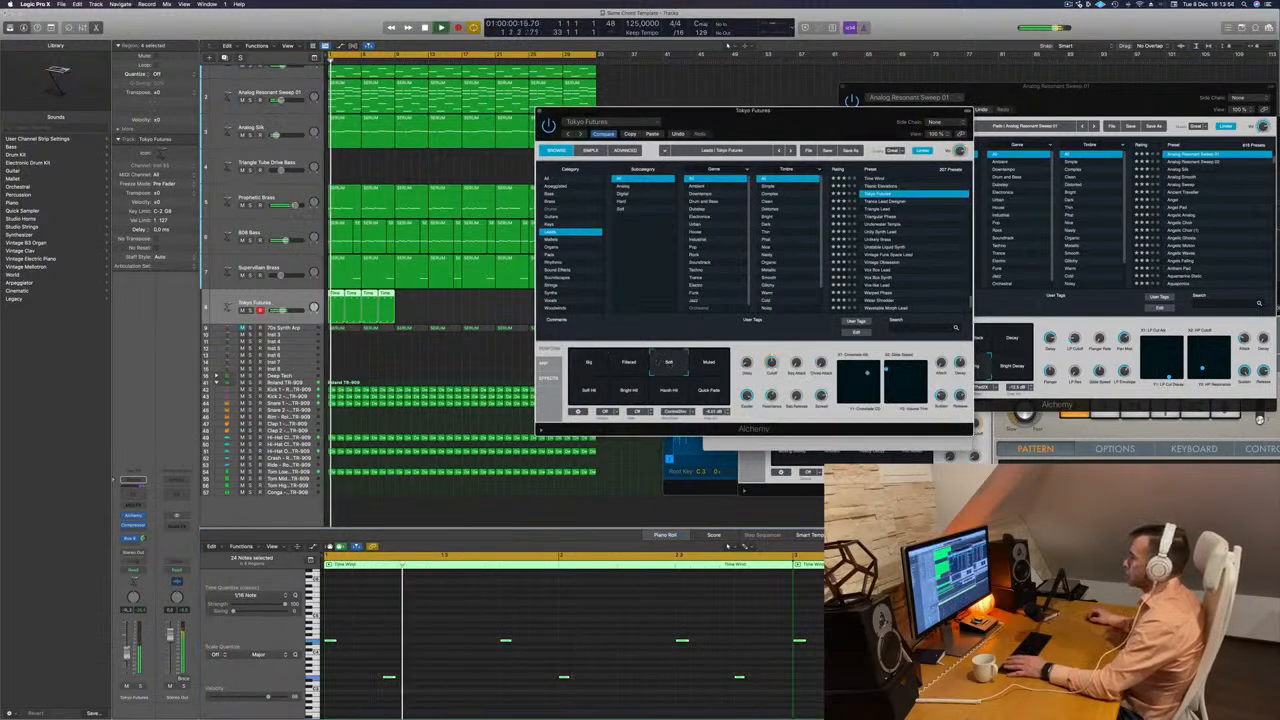
click(707, 366)
click(628, 366)
click(636, 394)
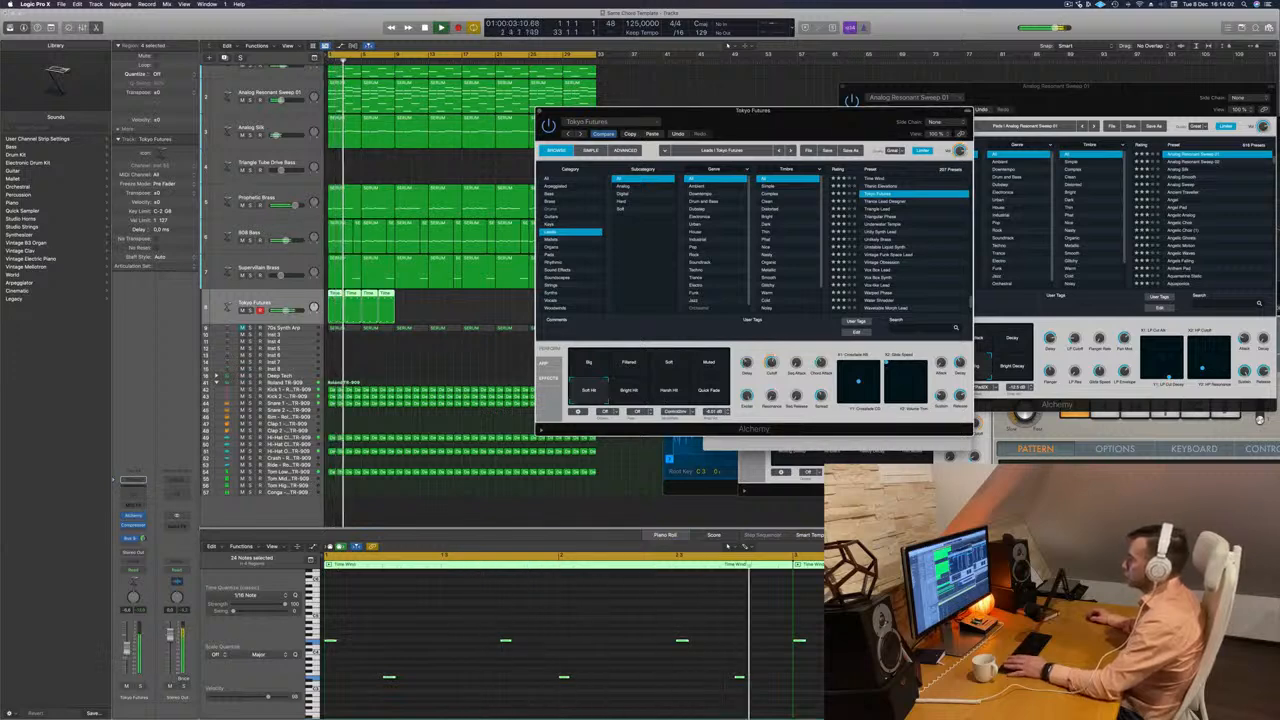
click(580, 620)
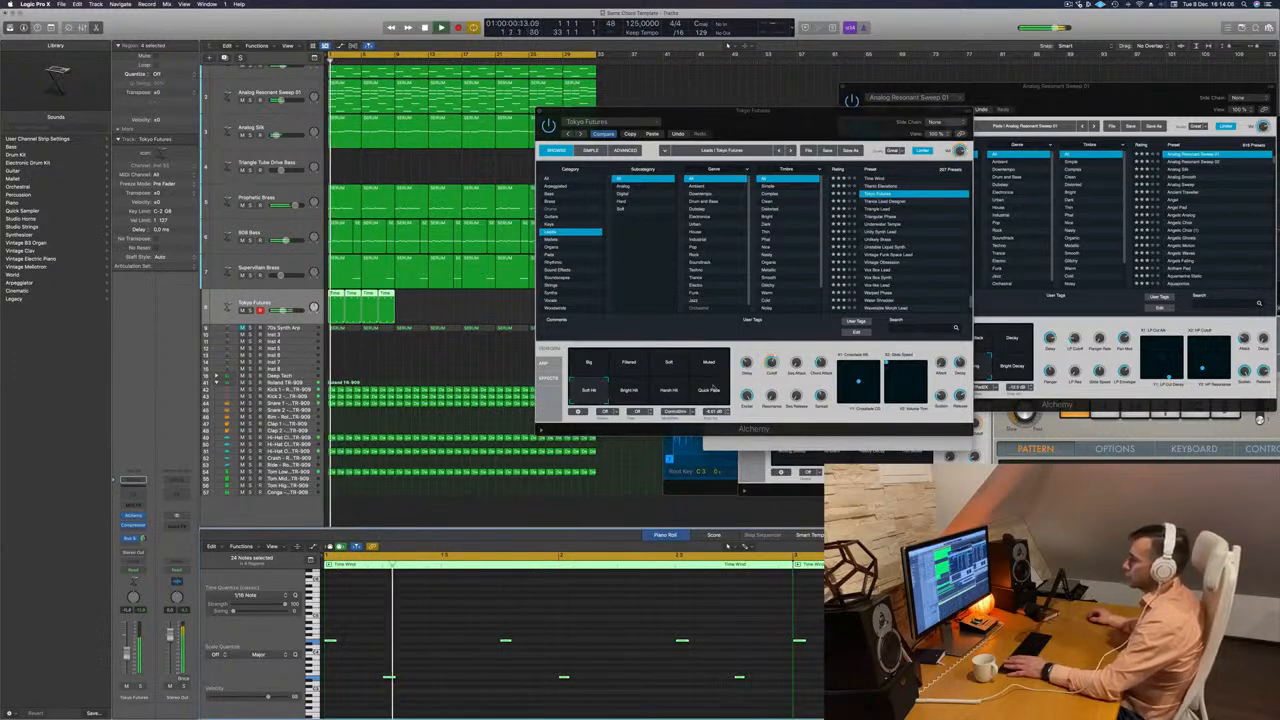
Browse the neighbouring Alchemy lead presets during playback and load Triangle Lead for the melody track.
click(880, 197)
key(space)
key(space)
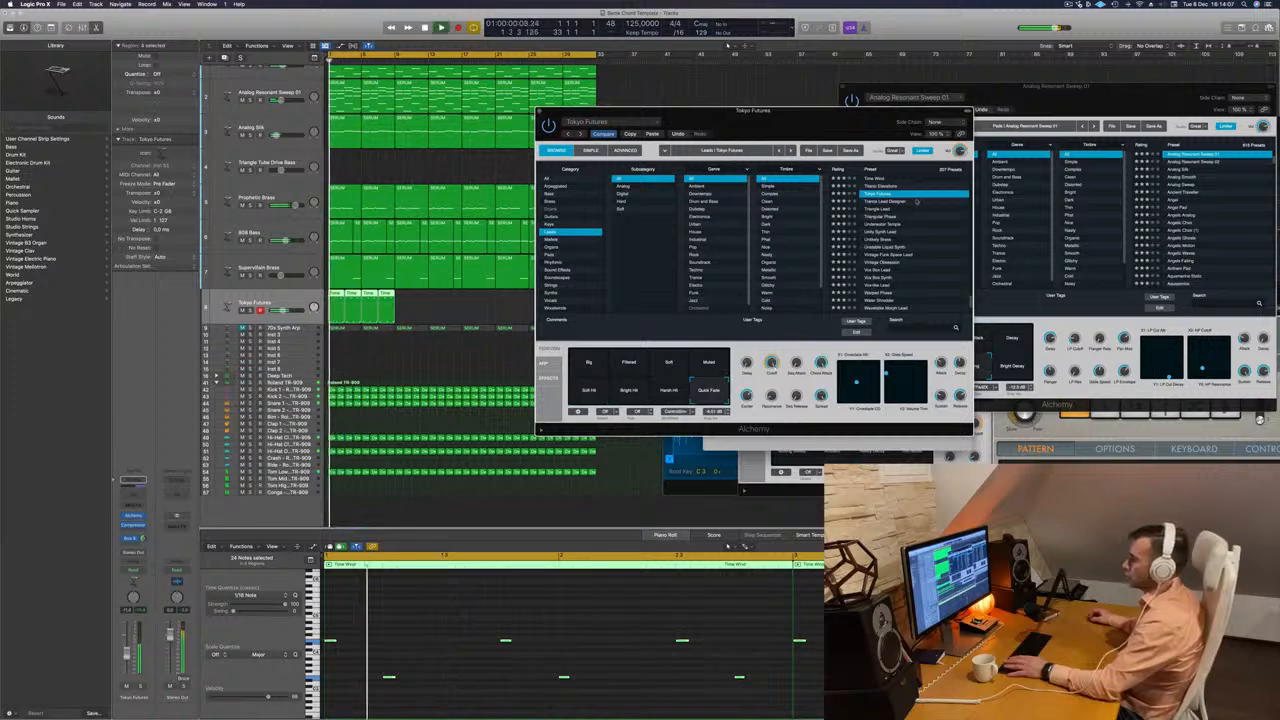
click(877, 202)
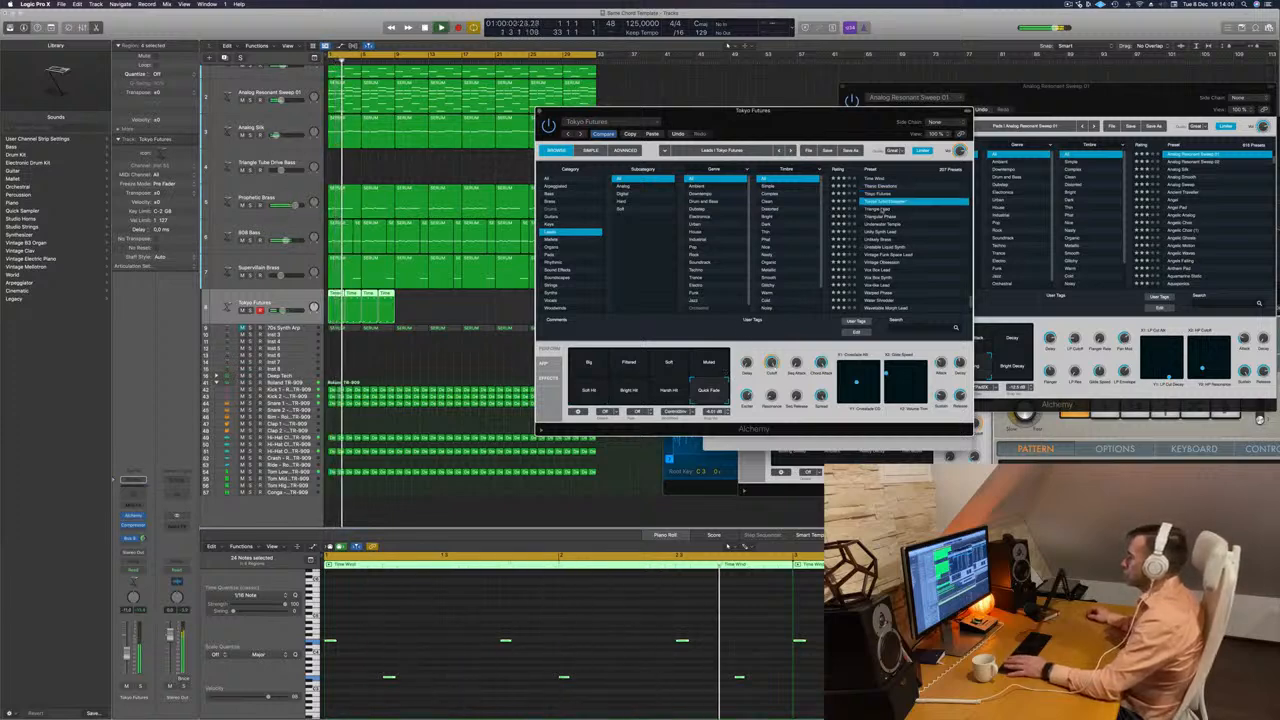
click(884, 209)
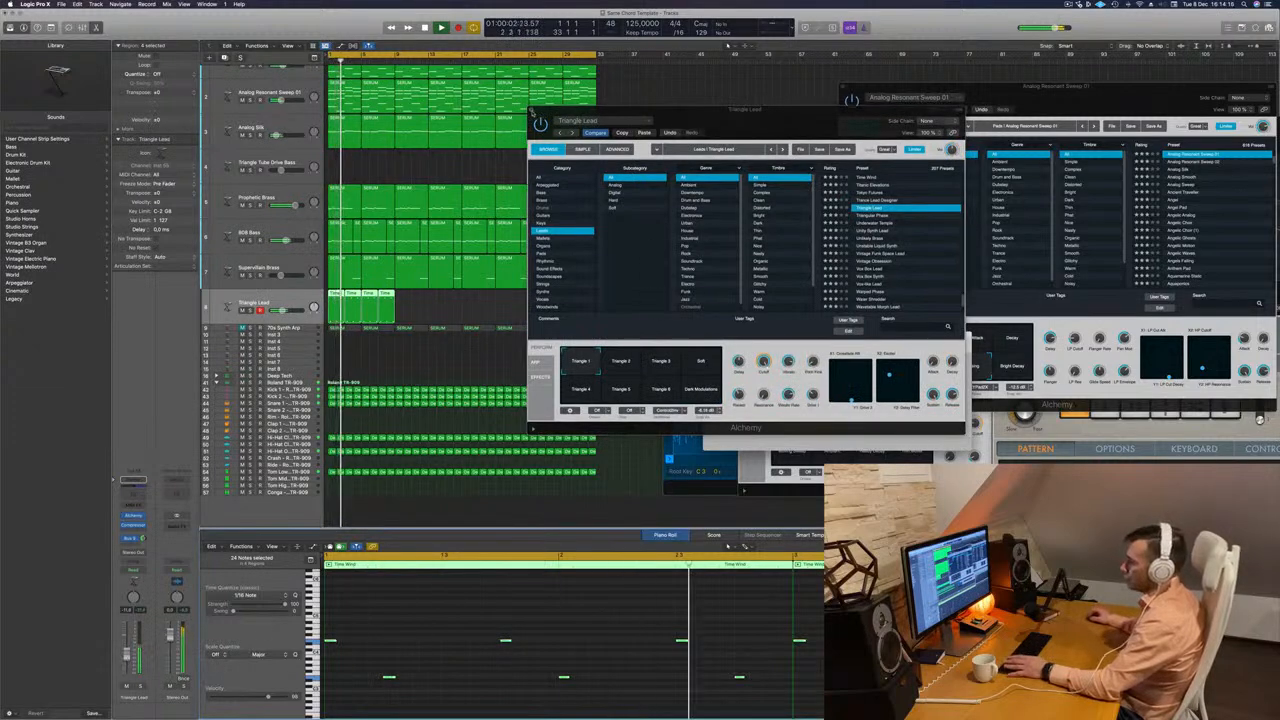
Close the lead's Alchemy window and copy the four Triangle Lead track regions to bar 9.
click(532, 110)
mouse_move(414, 303)
mouse_down()
mouse_move(333, 295)
mouse_move(399, 301)
mouse_up()
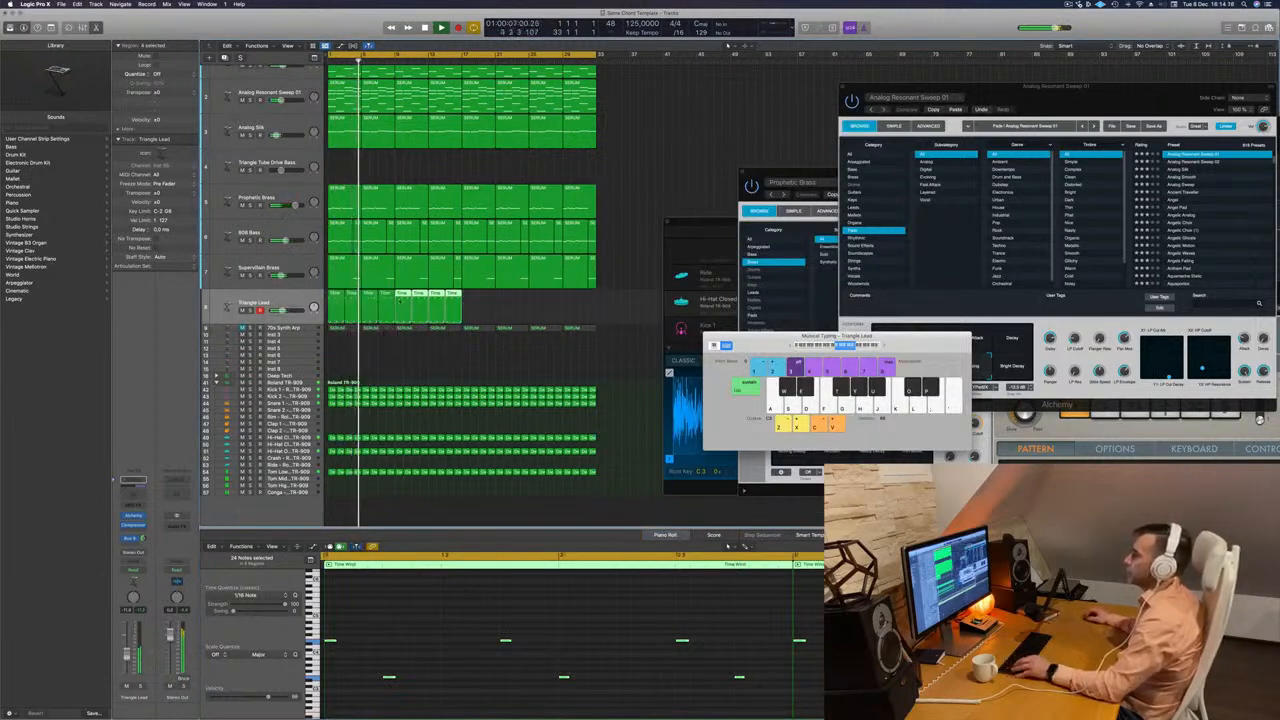